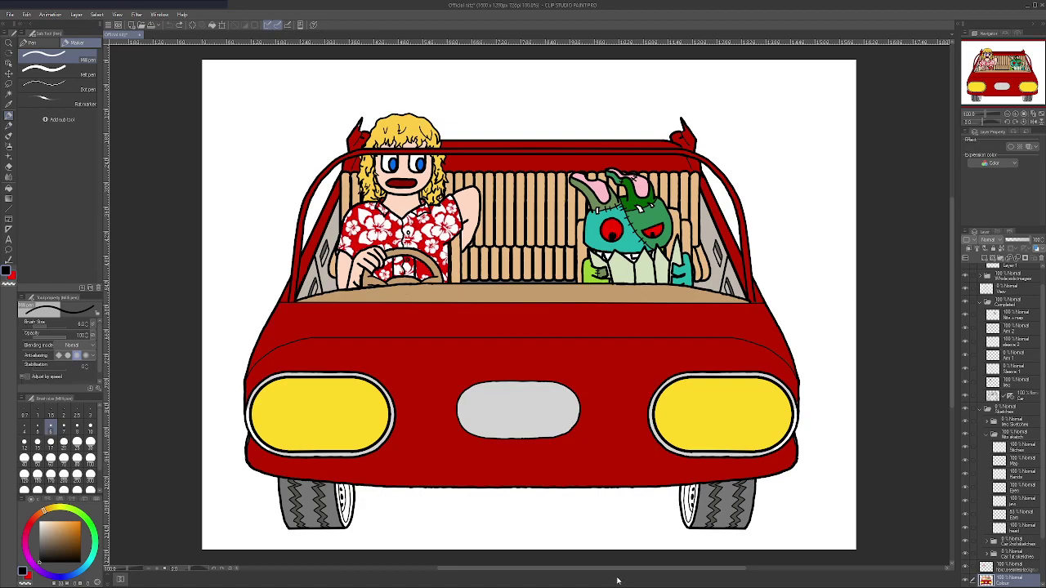
- Touch up the fill of the horn-shaped hand beside the driver's hair, using the dark red sampled from it
scroll(611, 517, "down", 2)
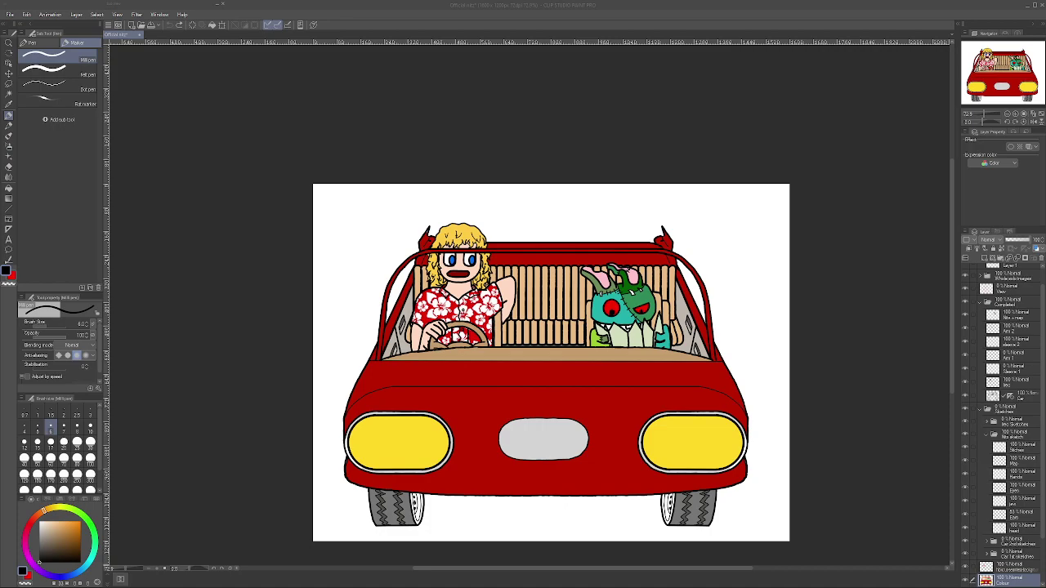
scroll(628, 402, "up", 1)
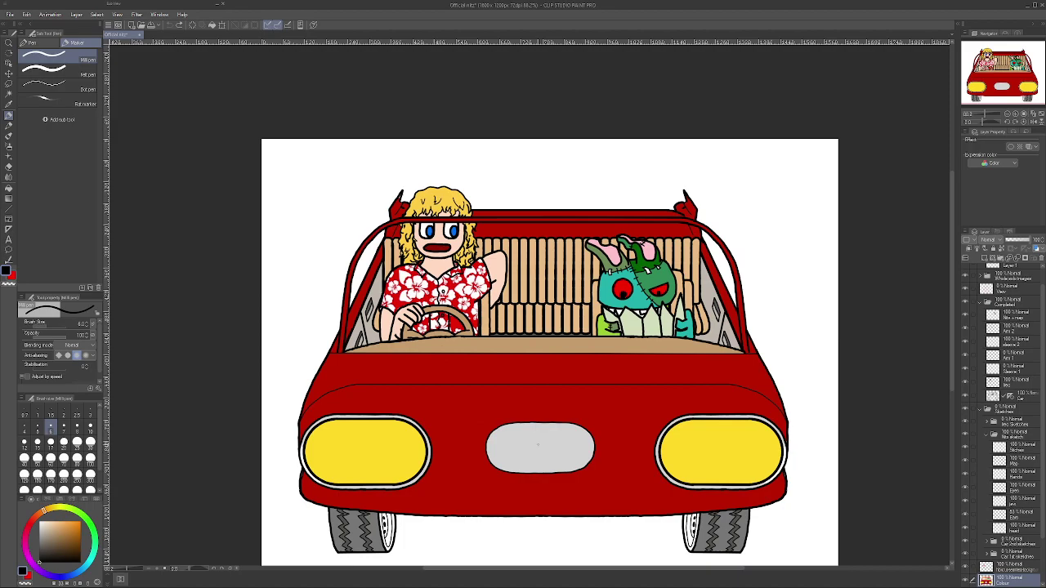
scroll(330, 206, "up", 2)
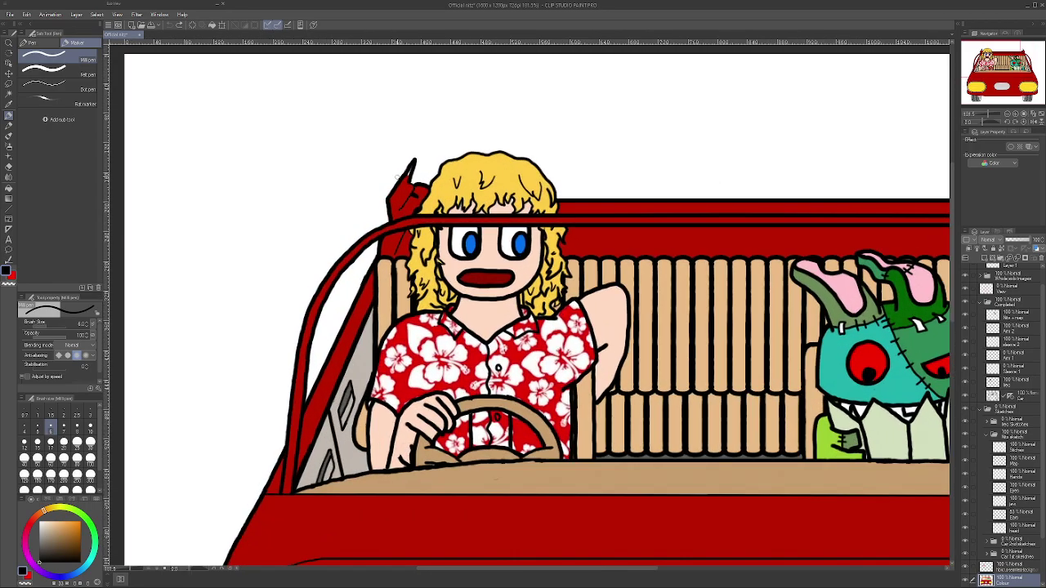
scroll(1033, 331, "up", 1)
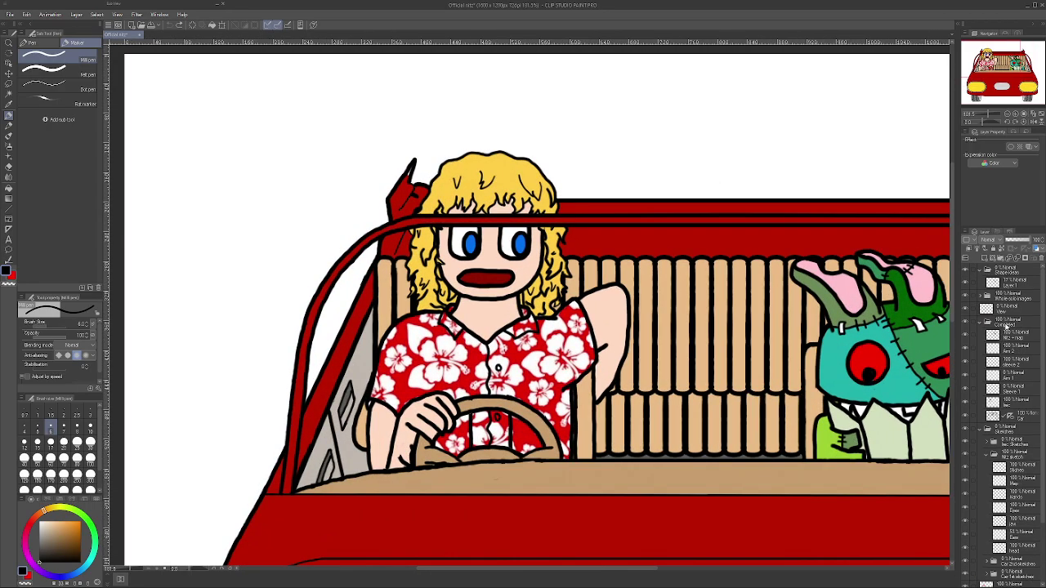
scroll(1015, 288, "down", 3)
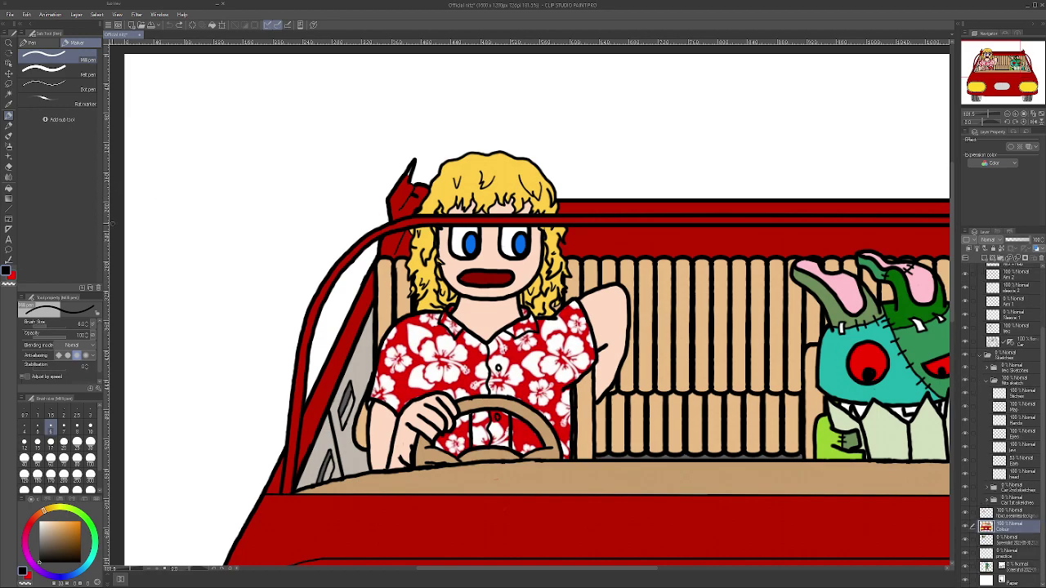
key("x")
scroll(394, 155, "up", 1)
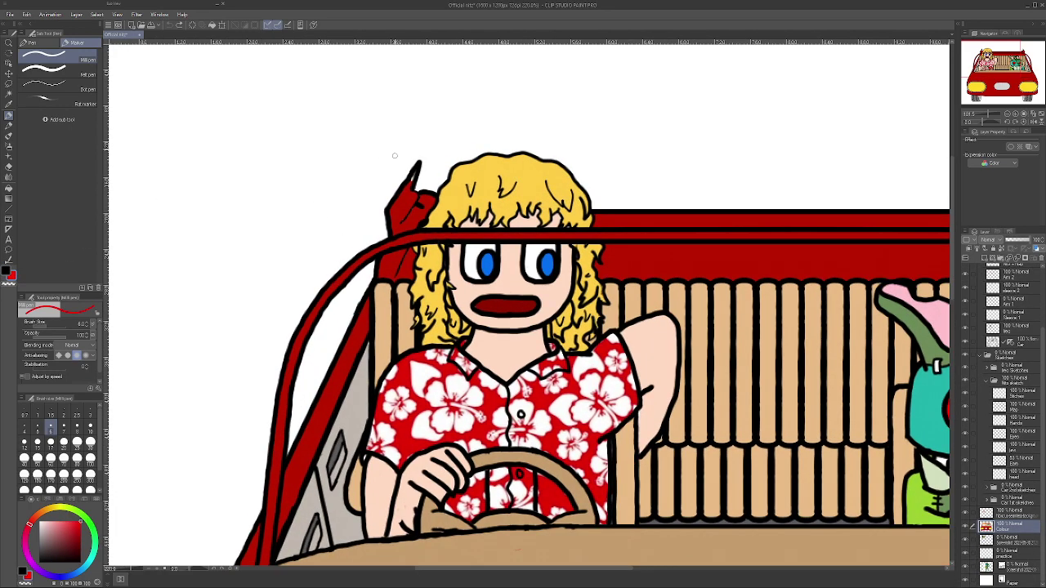
scroll(393, 156, "up", 5)
mouse_move(408, 168)
left_mouse_down()
mouse_move(426, 123)
mouse_move(419, 148)
left_mouse_up()
left_click(393, 213, "alt")
mouse_move(385, 203)
left_mouse_down()
mouse_move(419, 132)
mouse_move(397, 190)
mouse_move(409, 169)
left_mouse_up()
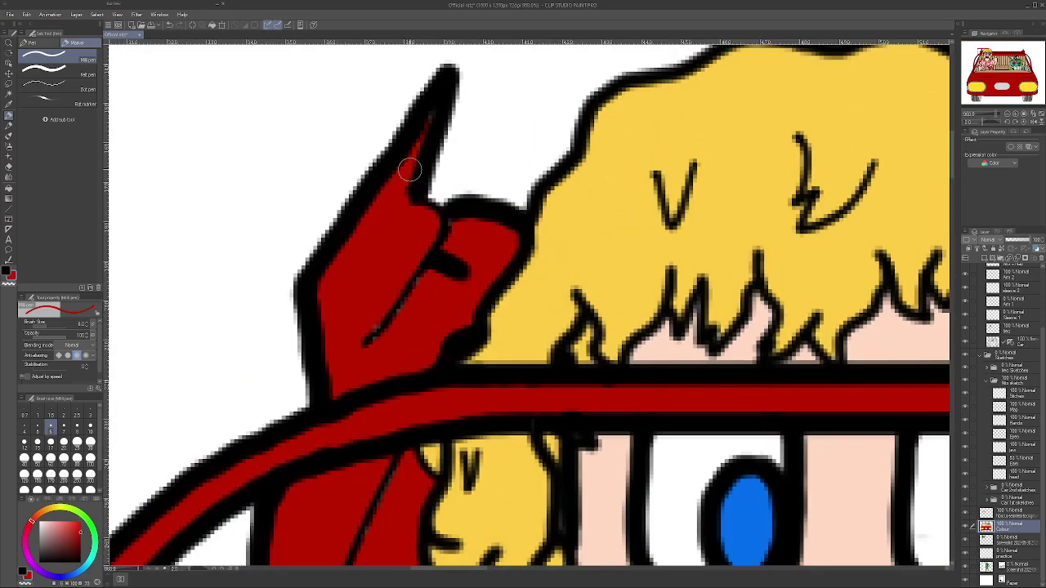
scroll(410, 169, "down", 8)
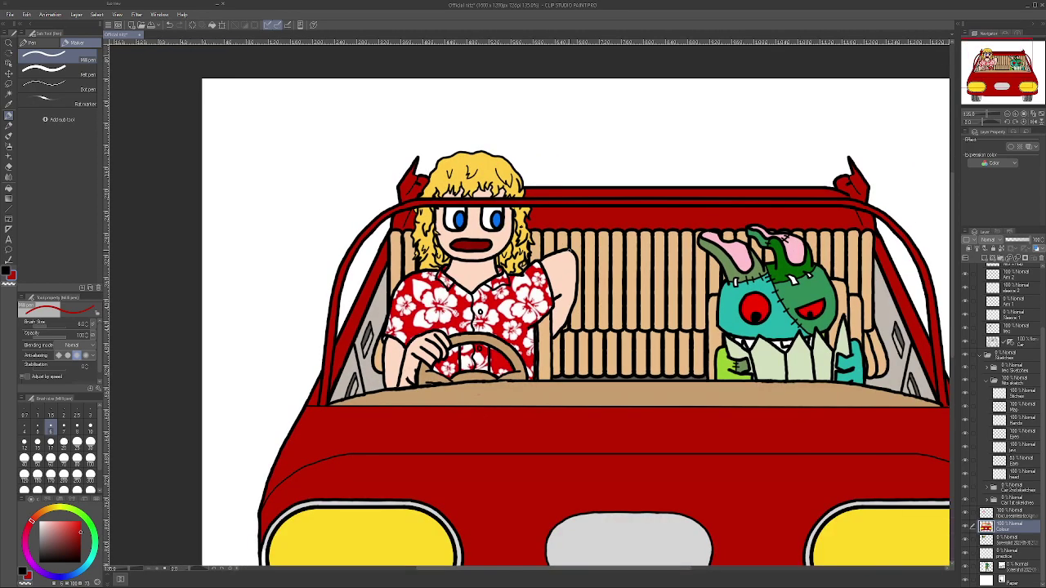
scroll(561, 258, "down", 1)
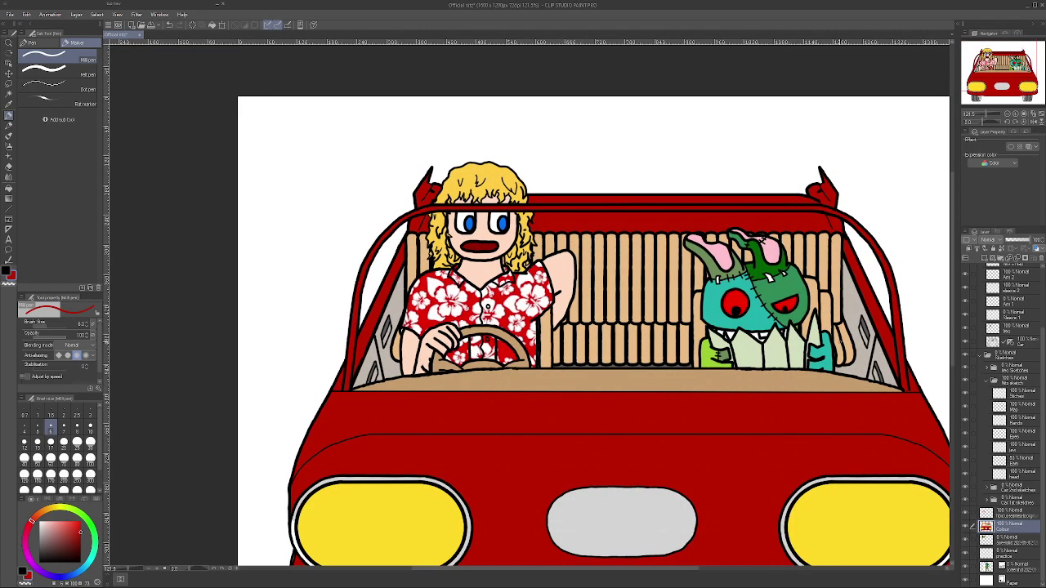
scroll(801, 337, "up", 5)
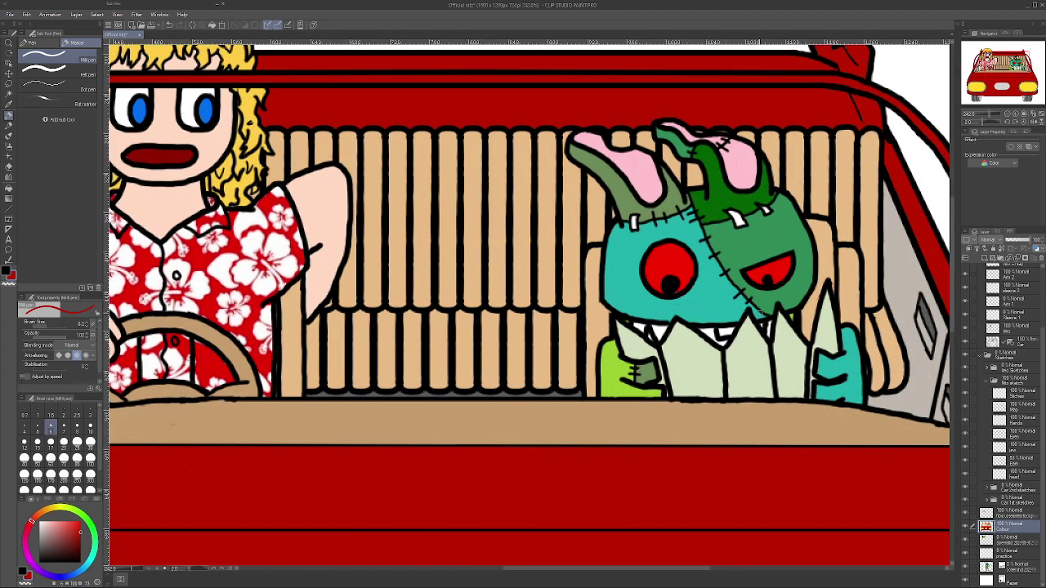
scroll(760, 312, "down", 5)
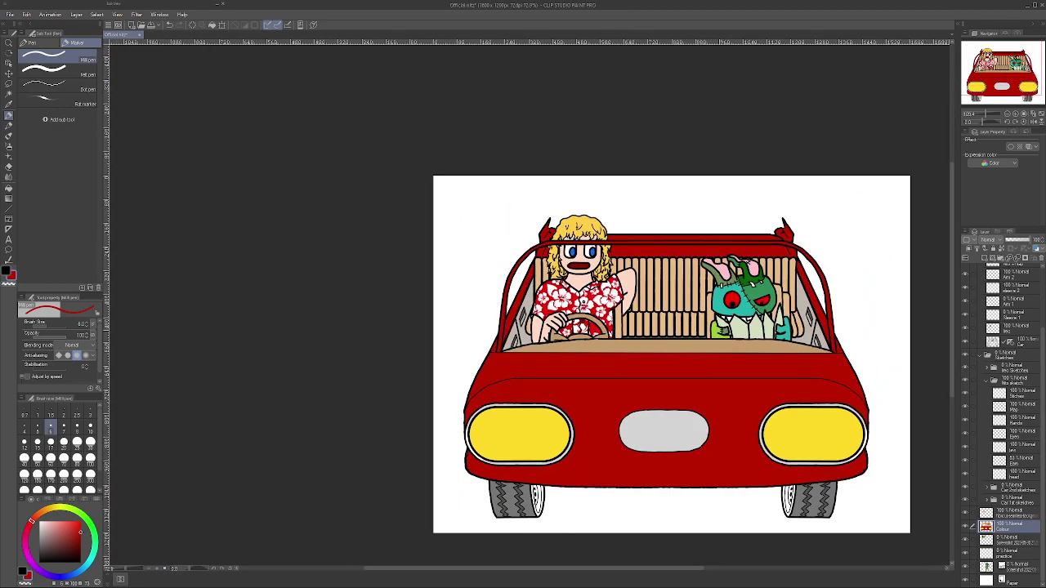
left_click_drag(616, 569, 660, 569)
scroll(605, 535, "up", 1)
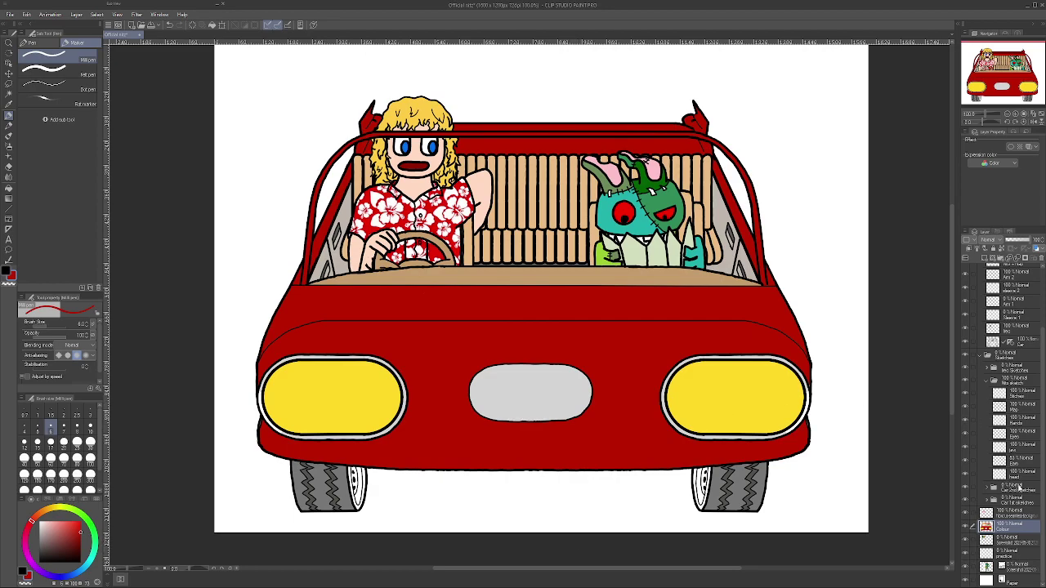
- Create a new layer folder below the sketch folders and name it Road background
scroll(1018, 506, "up", 3)
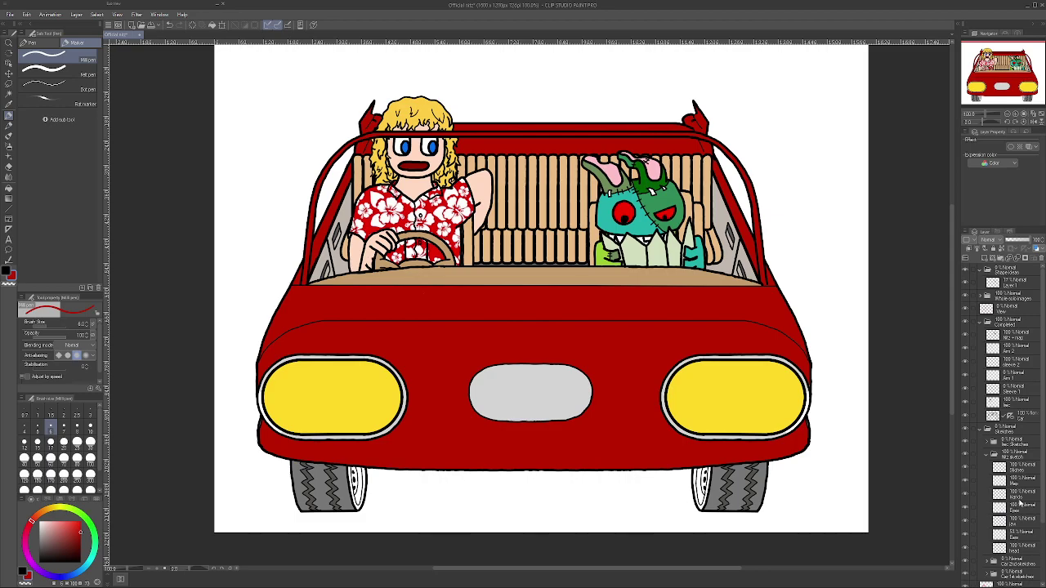
left_click(1003, 431)
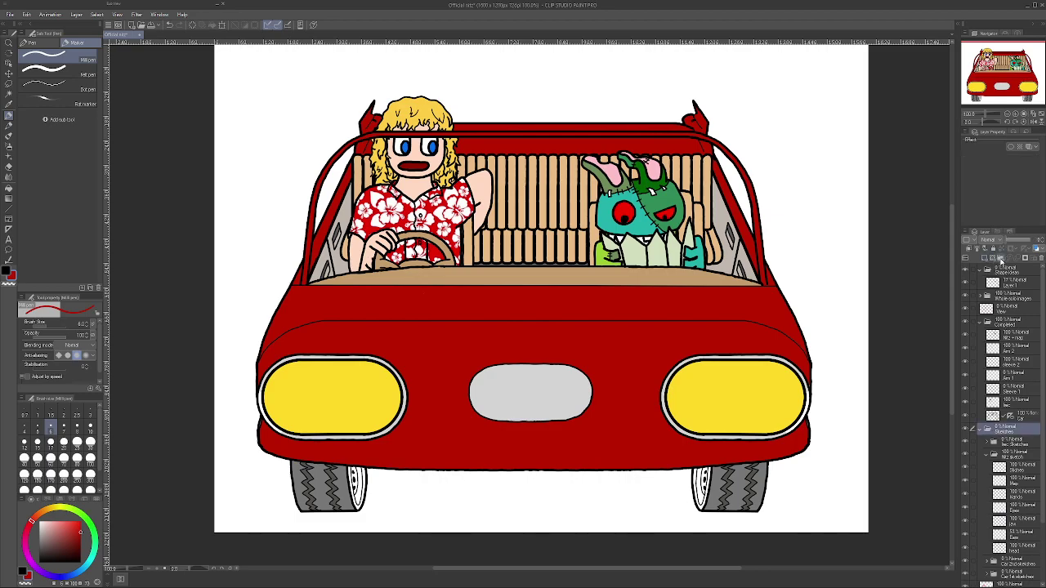
left_click(984, 259)
left_click_drag(1000, 432, 1007, 451)
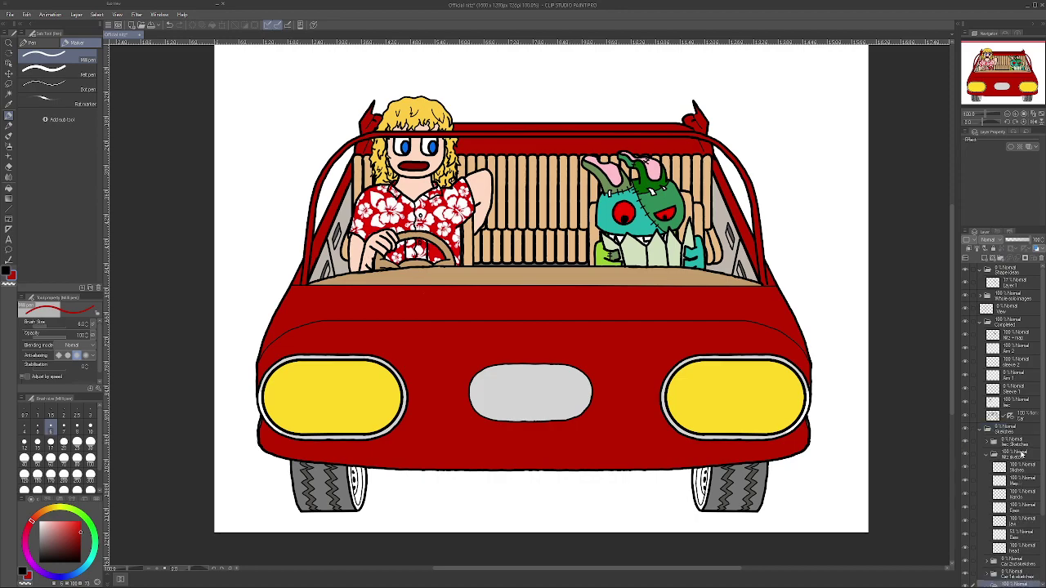
scroll(1019, 448, "down", 2)
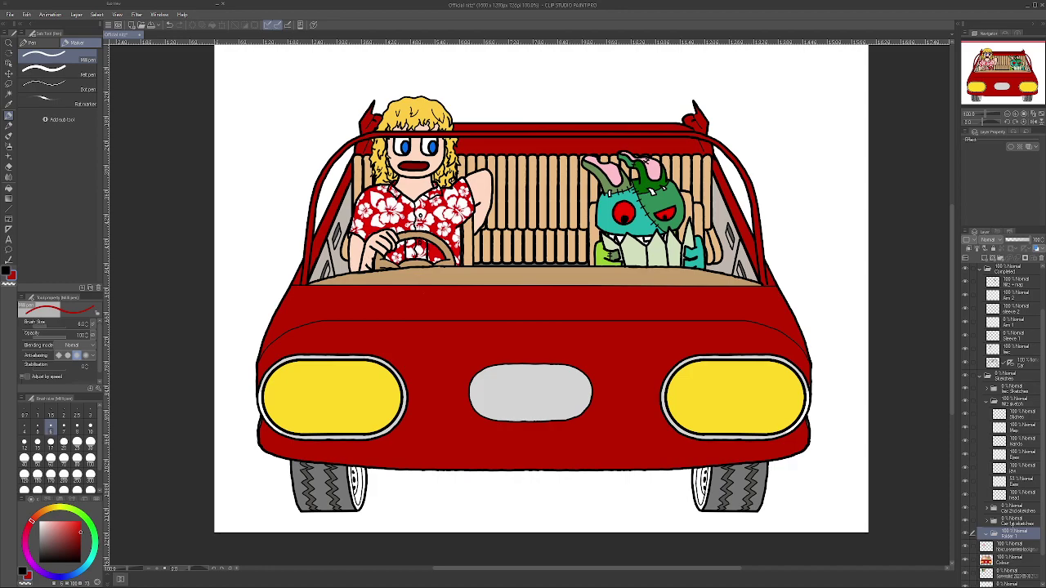
key("Return")
- Set the opacity of the Nitz sketch folder and the Completed line art folder to 0%
left_click(1018, 403)
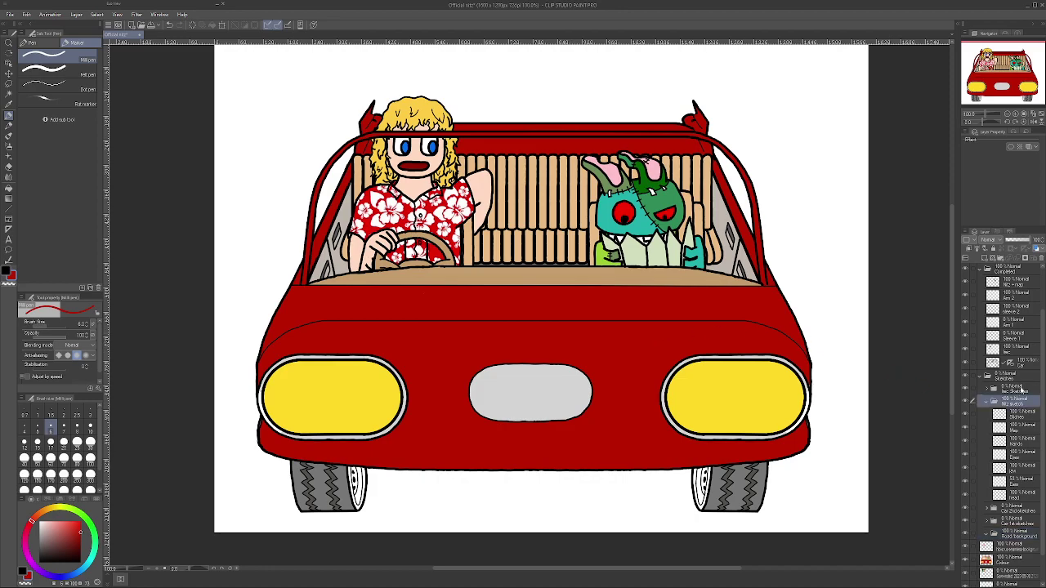
left_click(1011, 243)
left_click_drag(1005, 240, 1031, 240)
left_click(1009, 387)
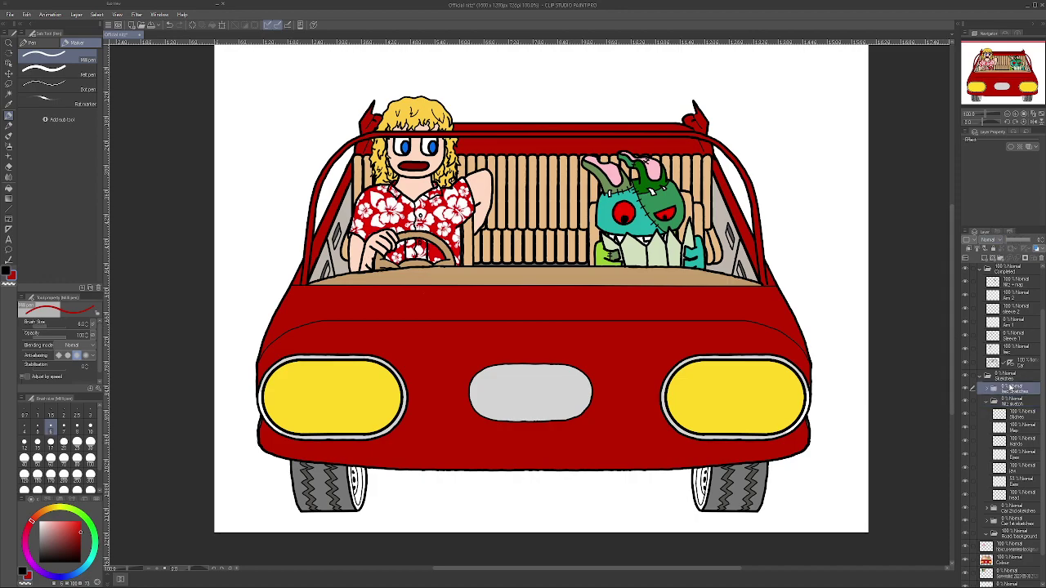
scroll(1011, 368, "up", 2)
left_click(1011, 322)
left_click_drag(1026, 241, 1007, 243)
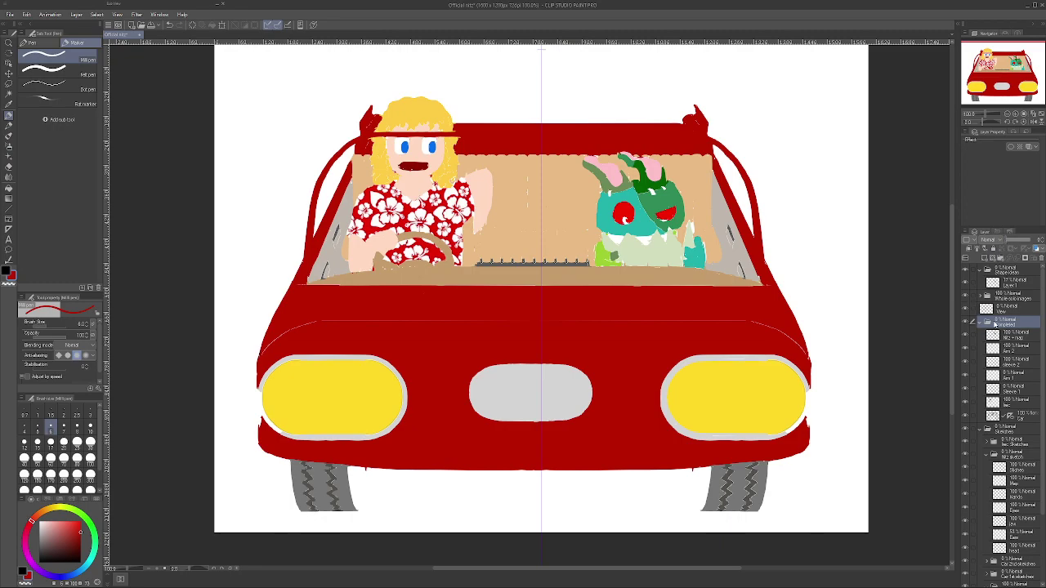
- Move the Road background folder to the top of the Sketches folder
left_click(1014, 454)
scroll(1012, 474, "down", 3)
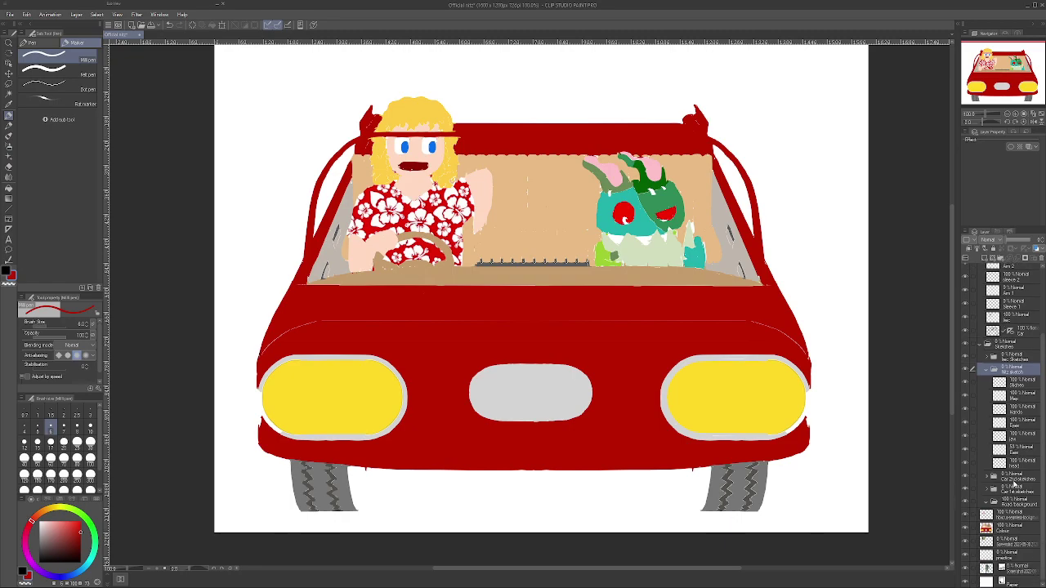
left_click(1013, 482)
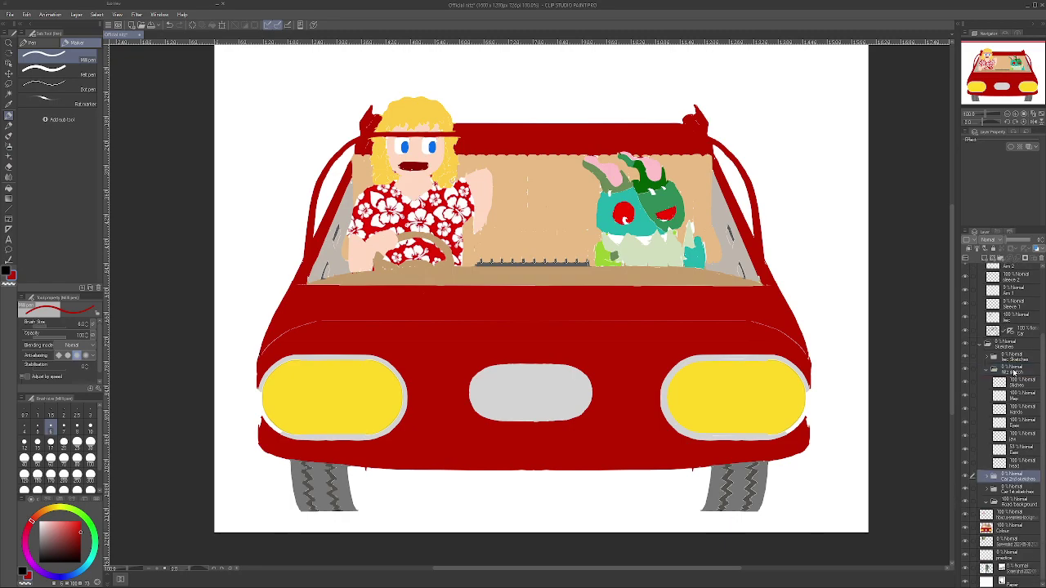
mouse_move(1013, 504)
left_mouse_down()
mouse_move(999, 350)
mouse_move(1005, 357)
left_mouse_up()
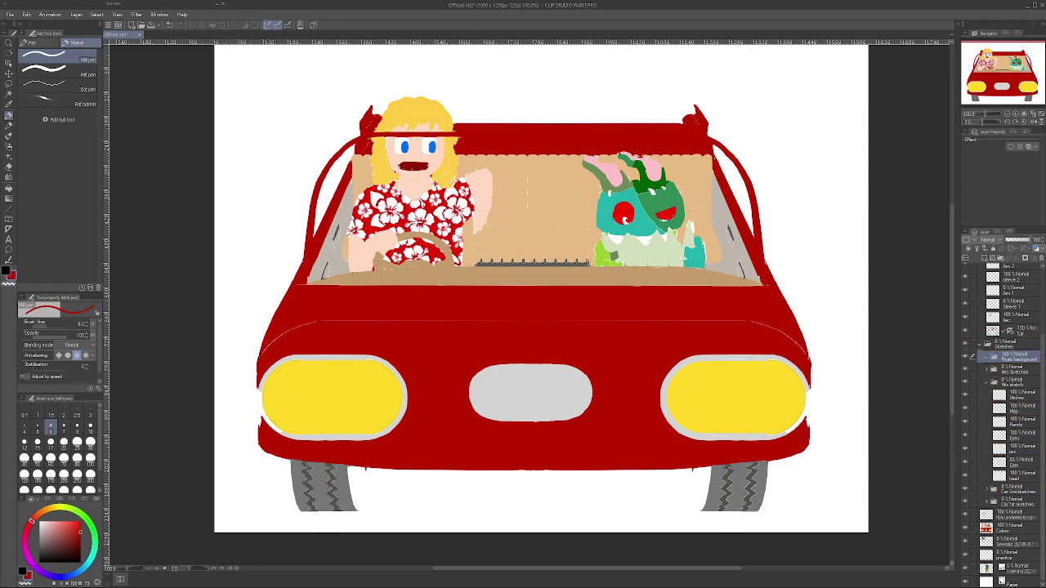
- Set the opacity of the Colour layer and the shirt's floral pattern layer to 0%
left_click(1008, 533)
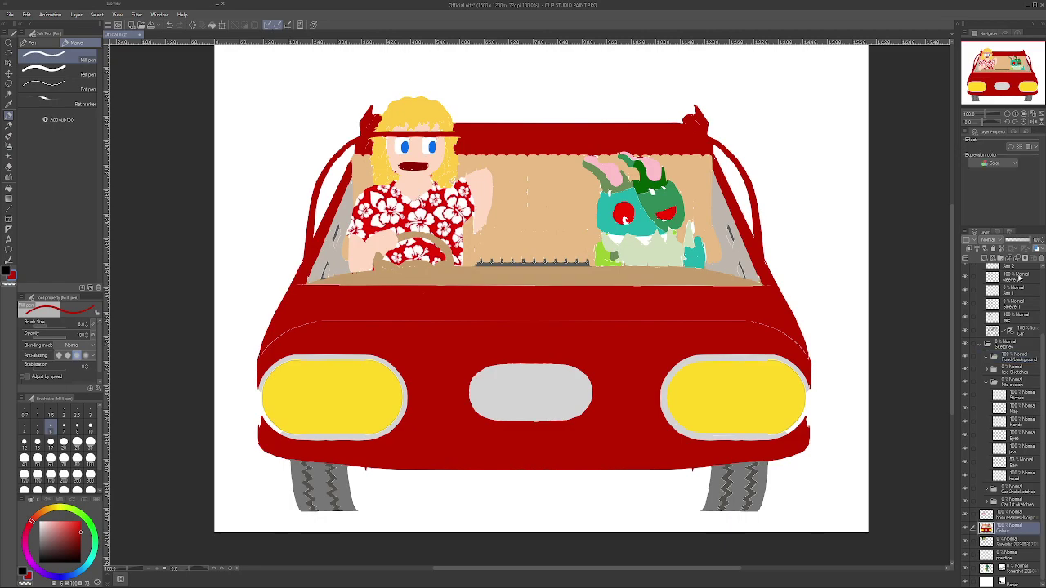
left_click(1020, 245)
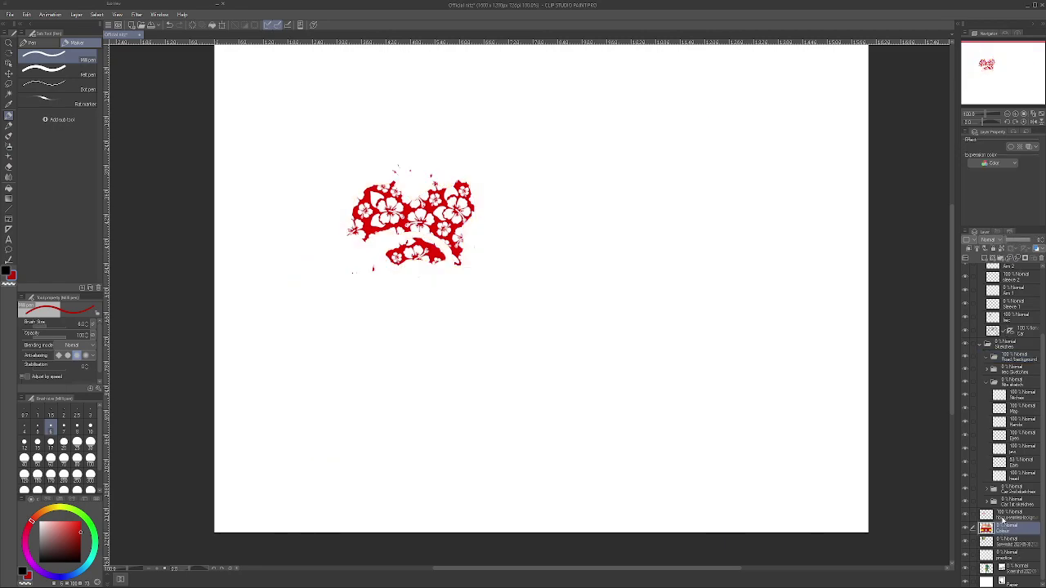
left_click(1007, 515)
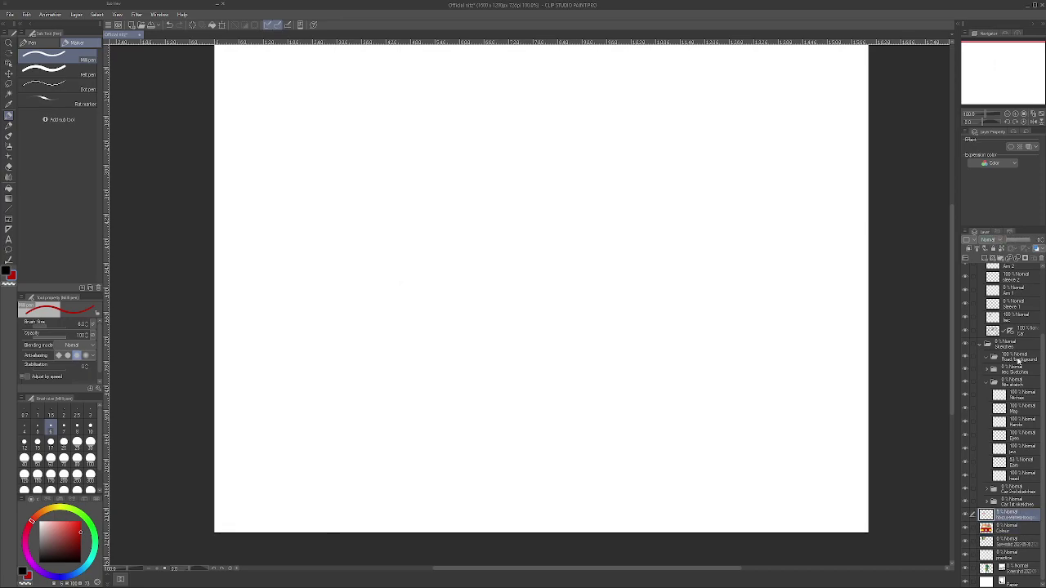
left_click(1013, 372)
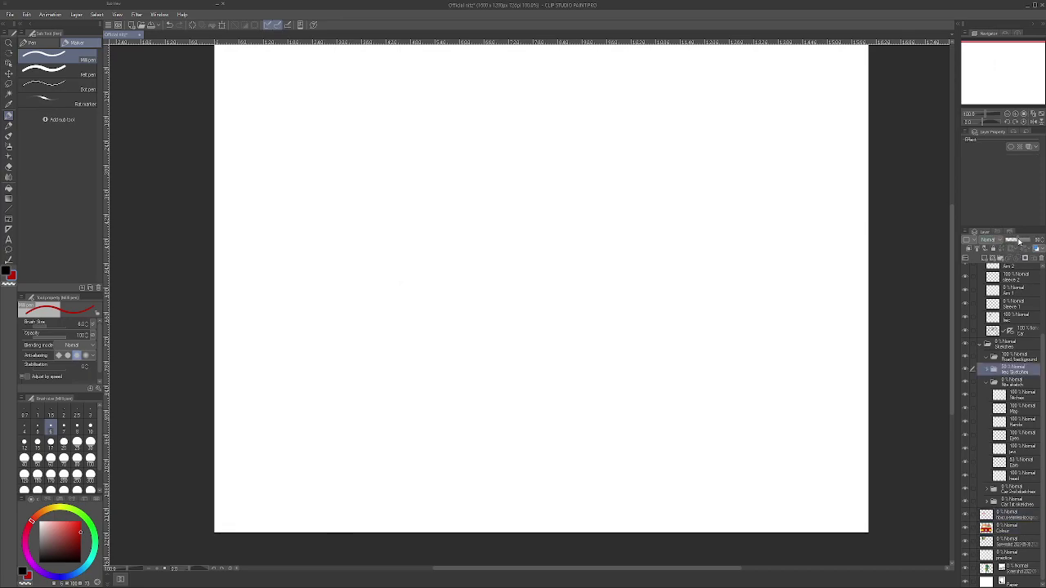
- Set the Completed folder's opacity to 25% so its line art serves as a faint guide
scroll(1003, 359, "up", 2)
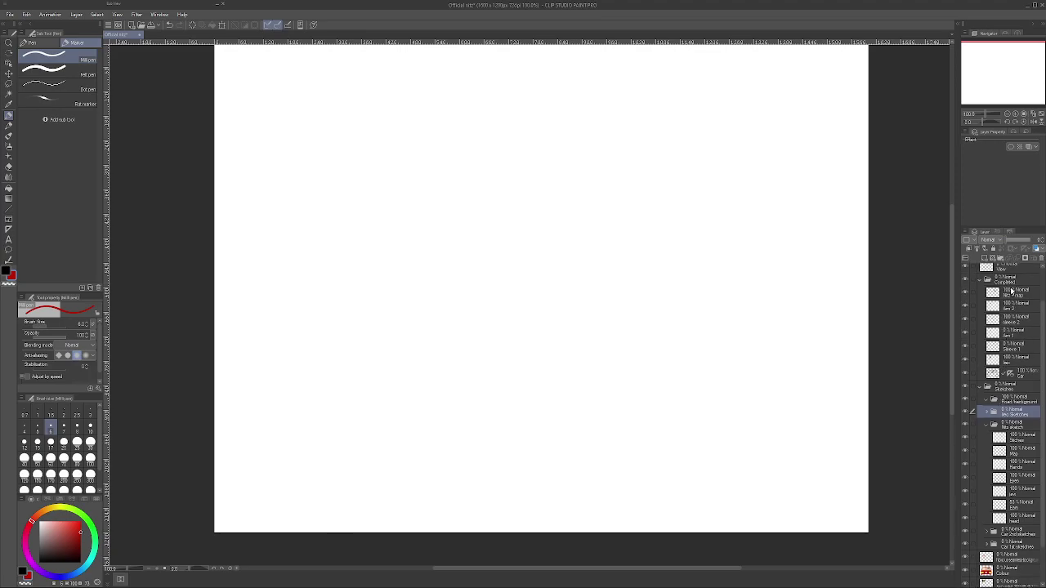
left_click(1012, 280)
left_click(1013, 241)
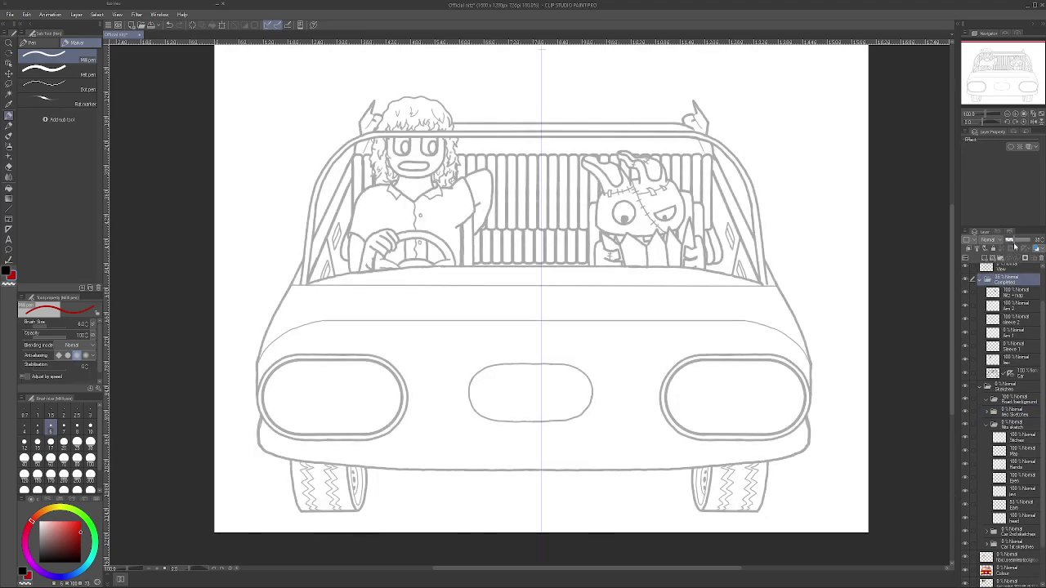
left_click_drag(1015, 246, 1012, 246)
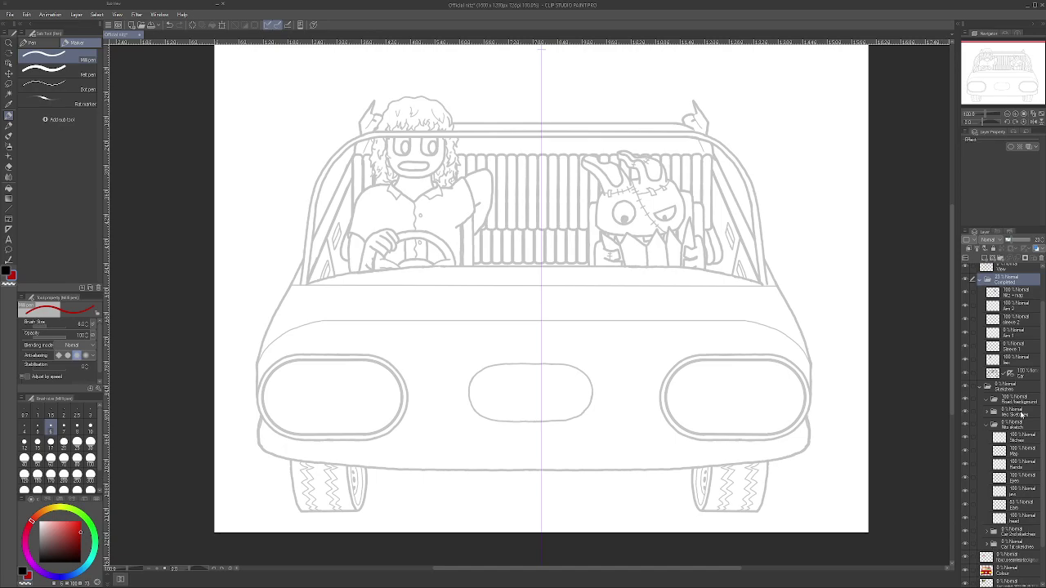
- Add a new layer inside the Road background folder and place a vertical symmetrical ruler along the canvas centre line
left_click(986, 401)
left_click(1013, 413)
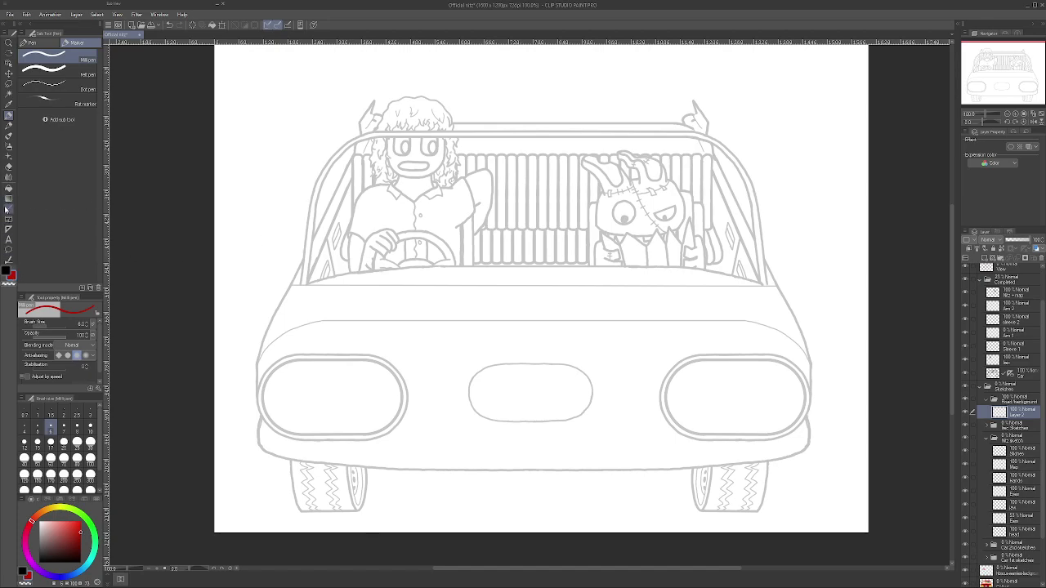
left_click(9, 229)
scroll(397, 105, "up", 1)
scroll(528, 81, "down", 2)
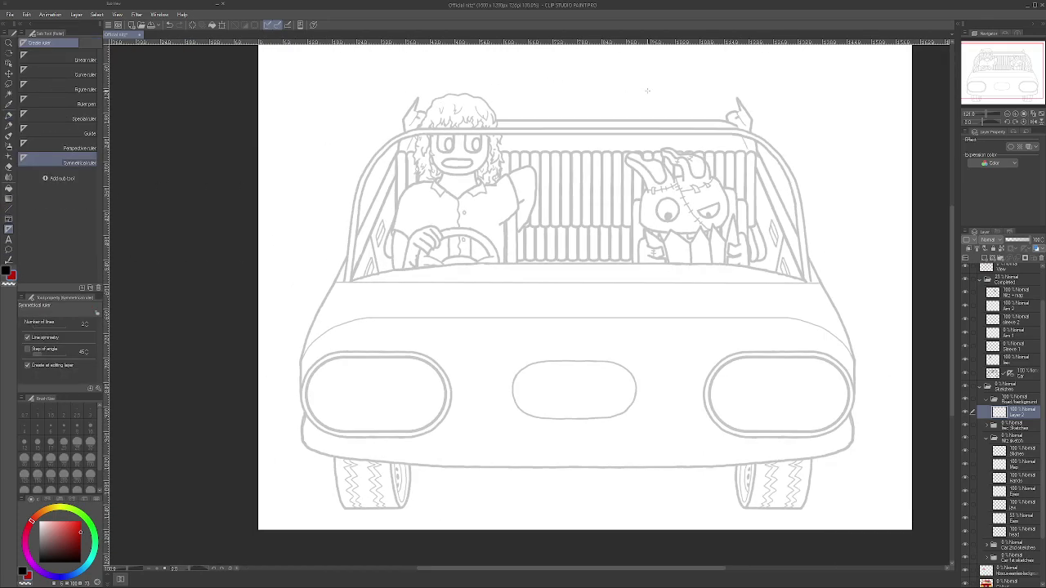
scroll(601, 53, "up", 2)
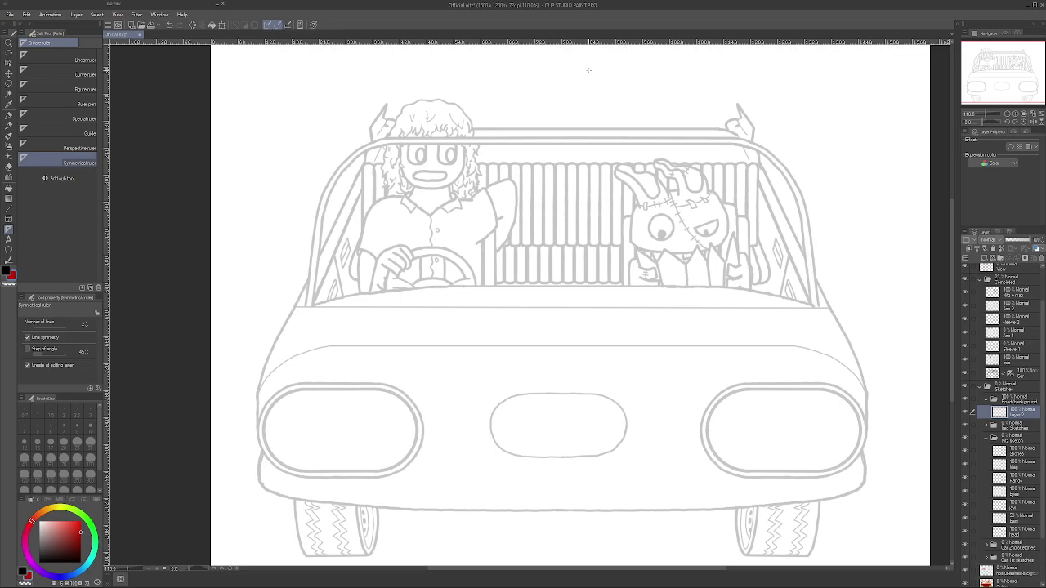
scroll(588, 61, "up", 4)
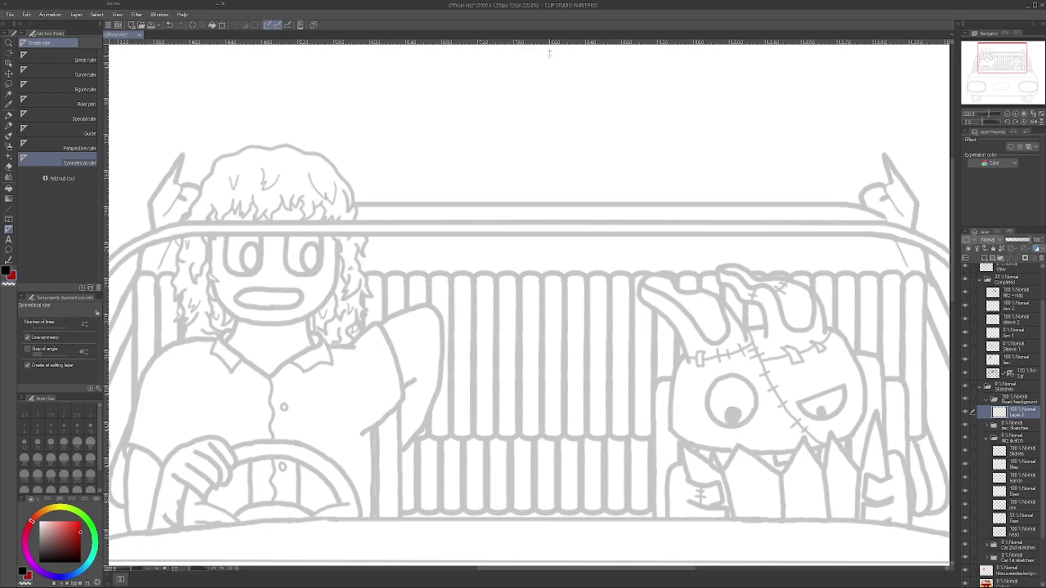
left_click_drag(549, 55, 550, 86)
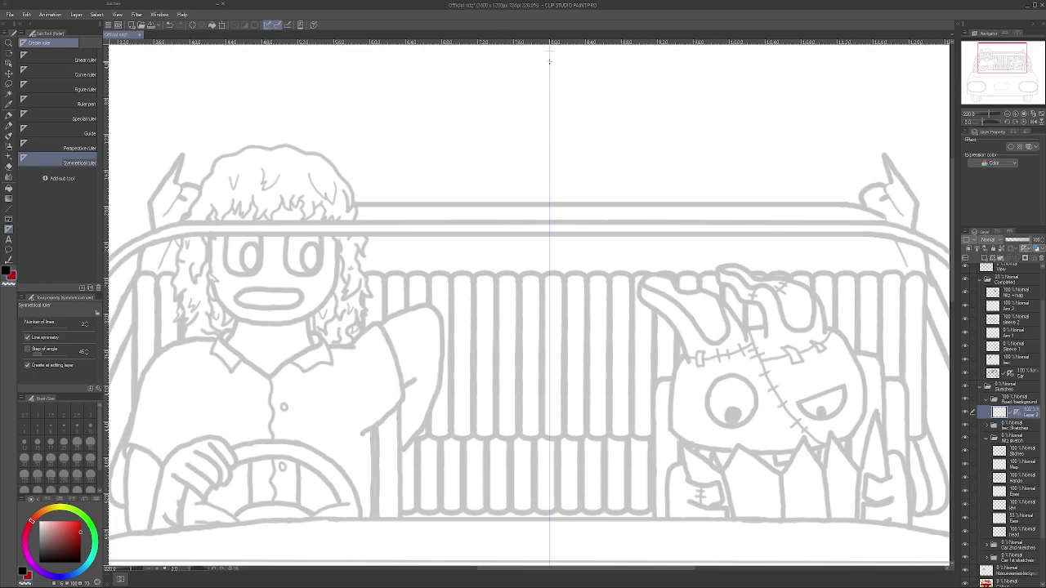
scroll(550, 86, "down", 5)
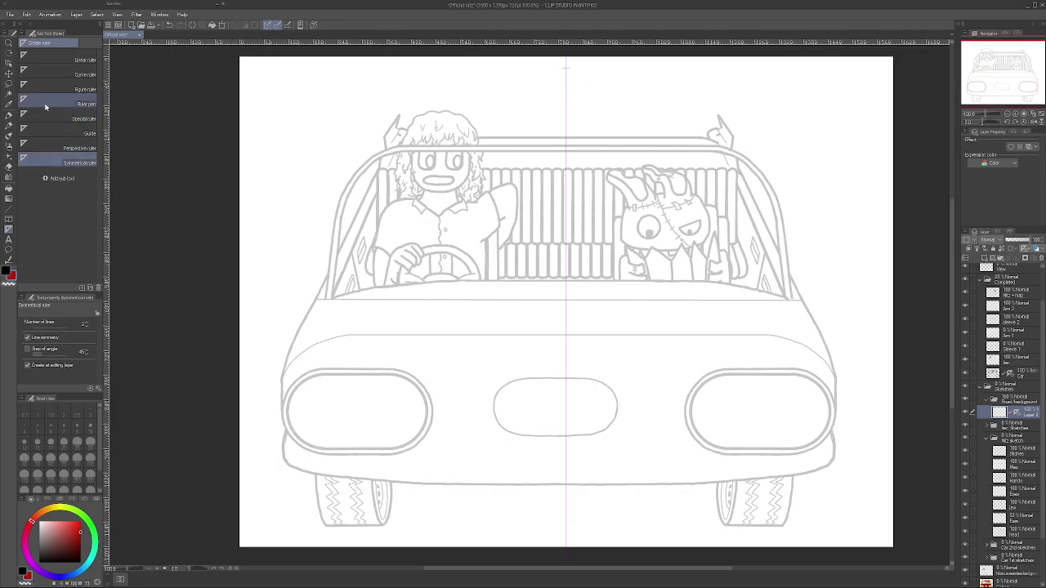
- Switch to the marker pen with black as the drawing colour and rename the new background layer Road
left_click(9, 116)
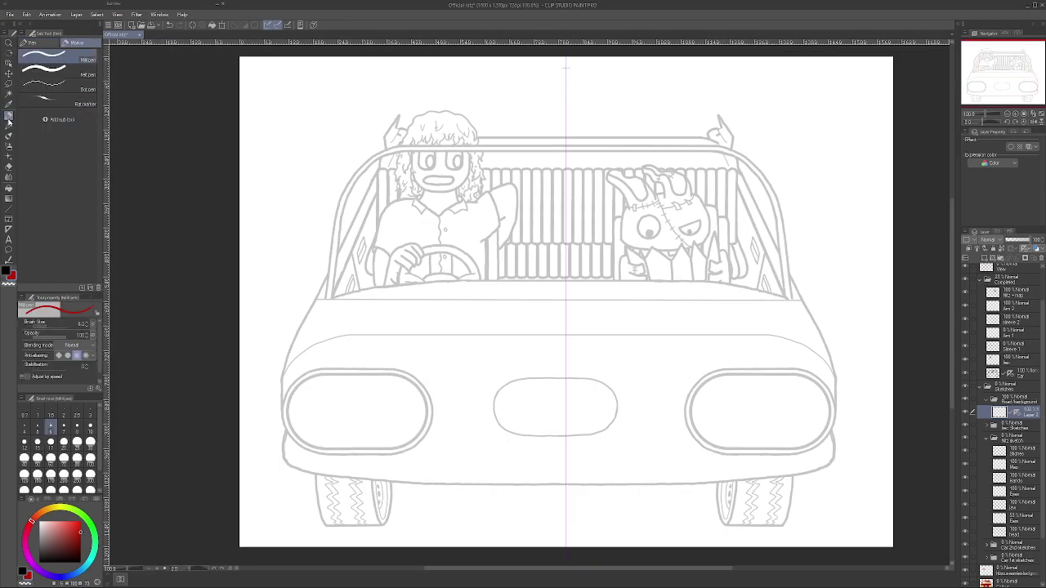
left_click(7, 271)
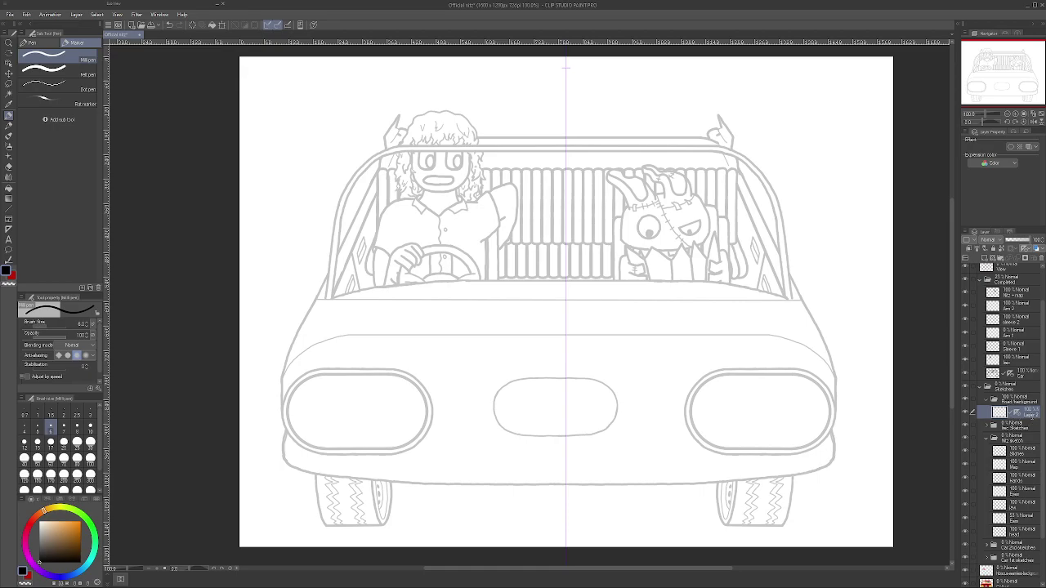
type("Road")
key("Return")
- Set the Sketches folder's opacity to 100% and make the Road layer active for straight-line drawing
left_click(8, 208)
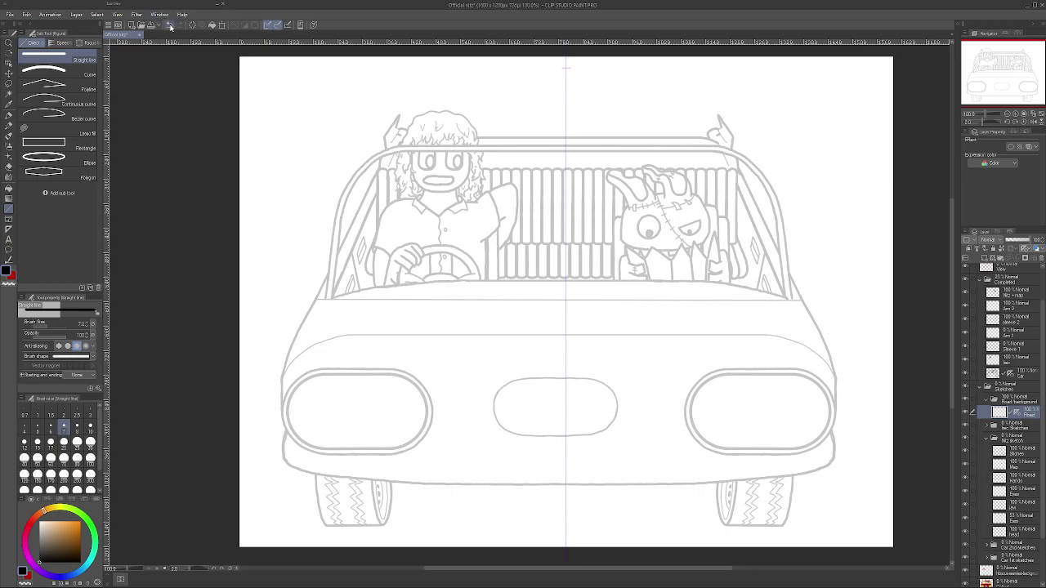
left_click(1013, 387)
left_click_drag(1017, 239, 1033, 239)
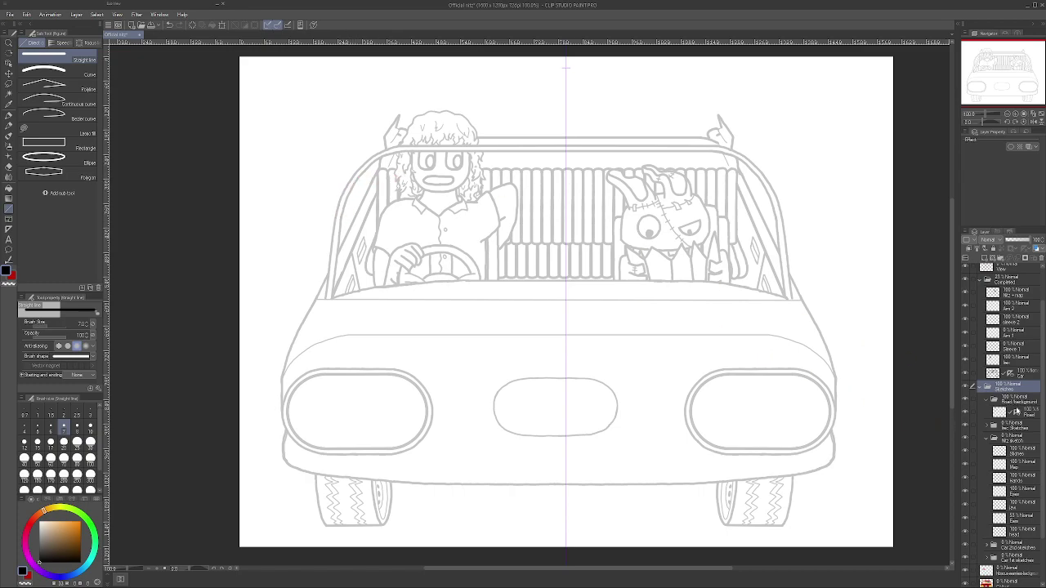
left_click(1018, 412)
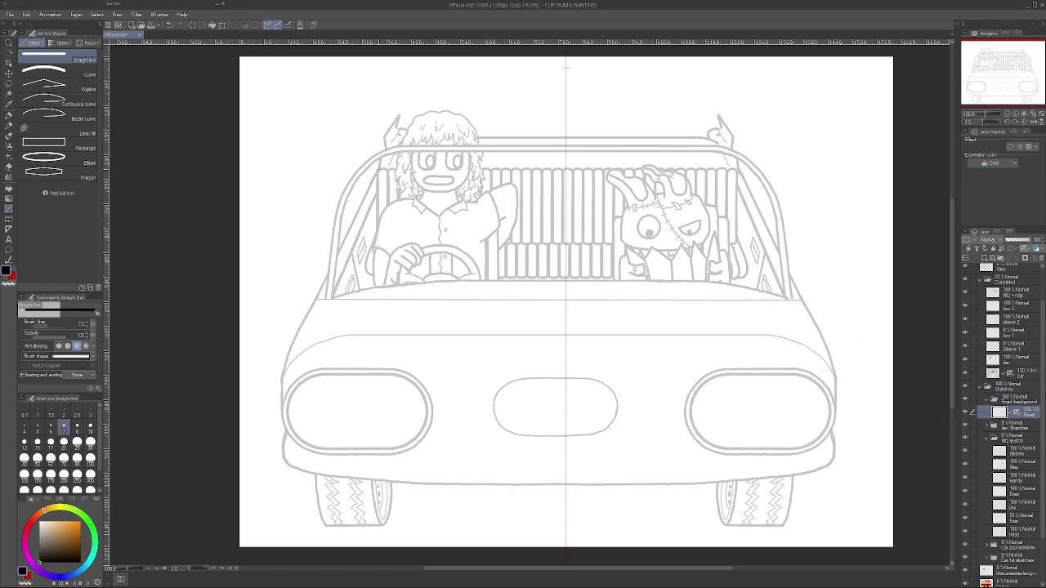
- Draw mirrored straight road lines along the car's sides, plus an outer pair extended upward and joined by a horizontal line above the roof
mouse_move(753, 168)
left_mouse_down()
mouse_move(849, 394)
mouse_move(872, 417)
left_mouse_up()
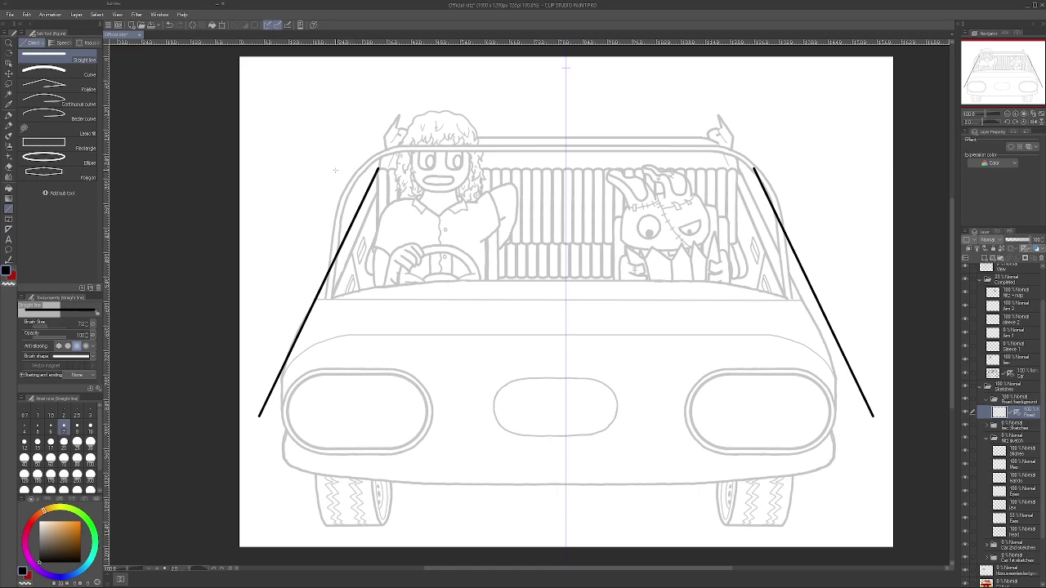
mouse_move(322, 168)
left_mouse_down()
mouse_move(261, 289)
mouse_move(232, 320)
mouse_move(239, 307)
left_mouse_up()
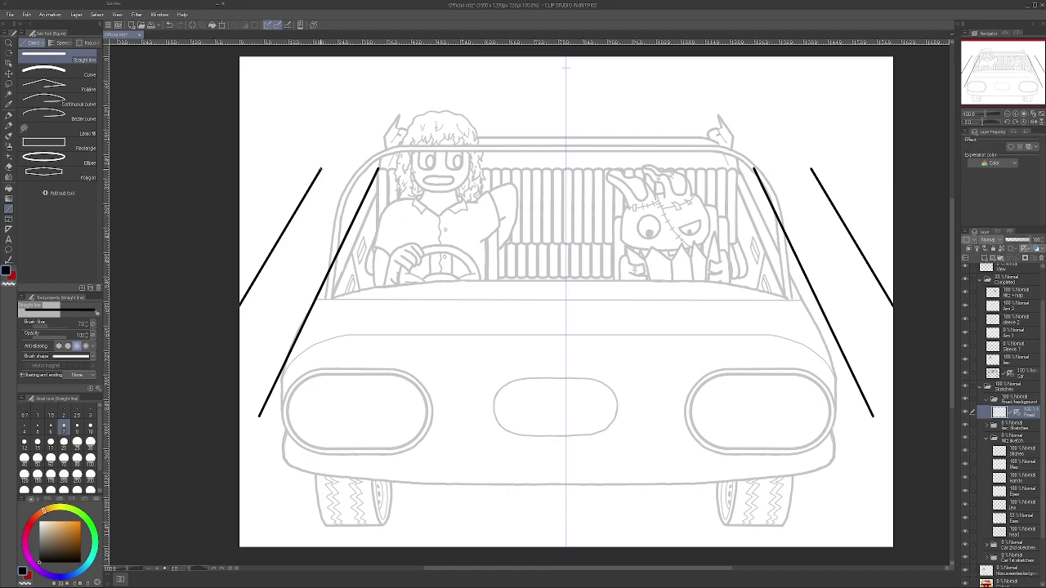
left_click_drag(321, 169, 368, 93)
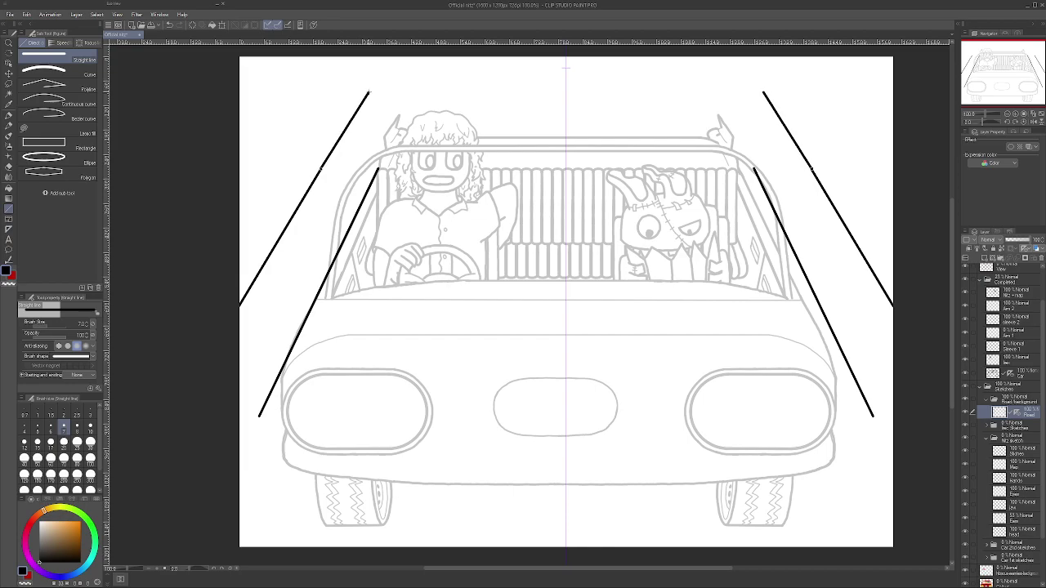
left_click_drag(369, 93, 566, 93)
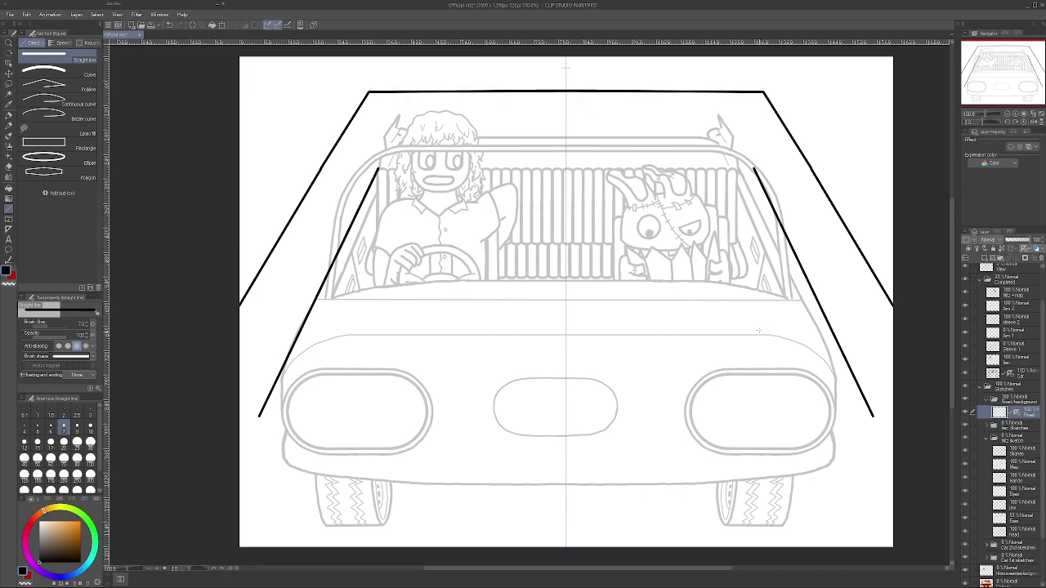
- Undo the horizontal connecting line and the outer pair of road lines
left_click(169, 25)
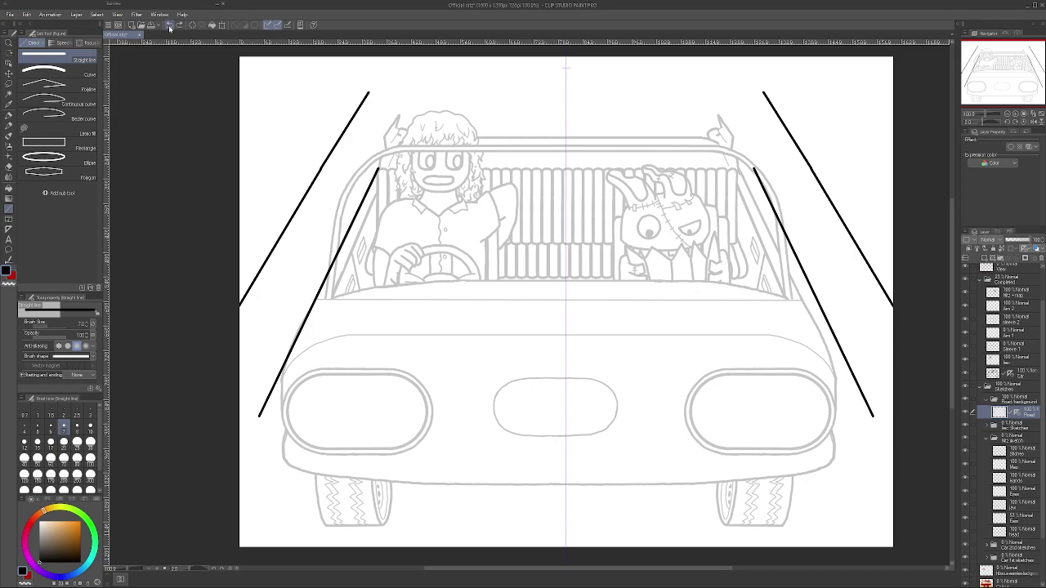
left_click(169, 26)
left_click(169, 25)
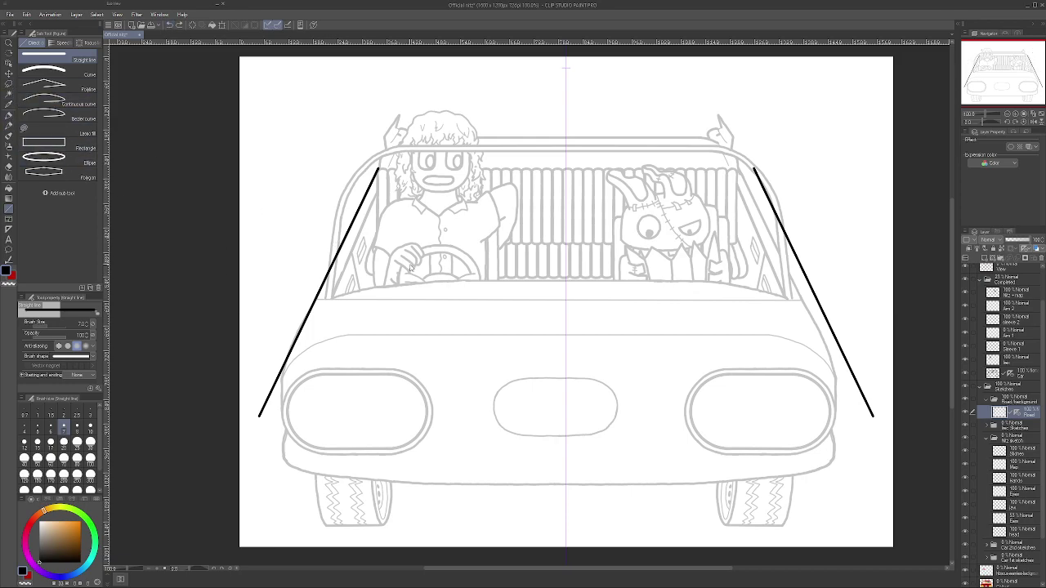
- Try to enlarge and shift the remaining pair of road lines with a scale transform
key("ctrl+t")
left_click_drag(258, 291, 217, 291)
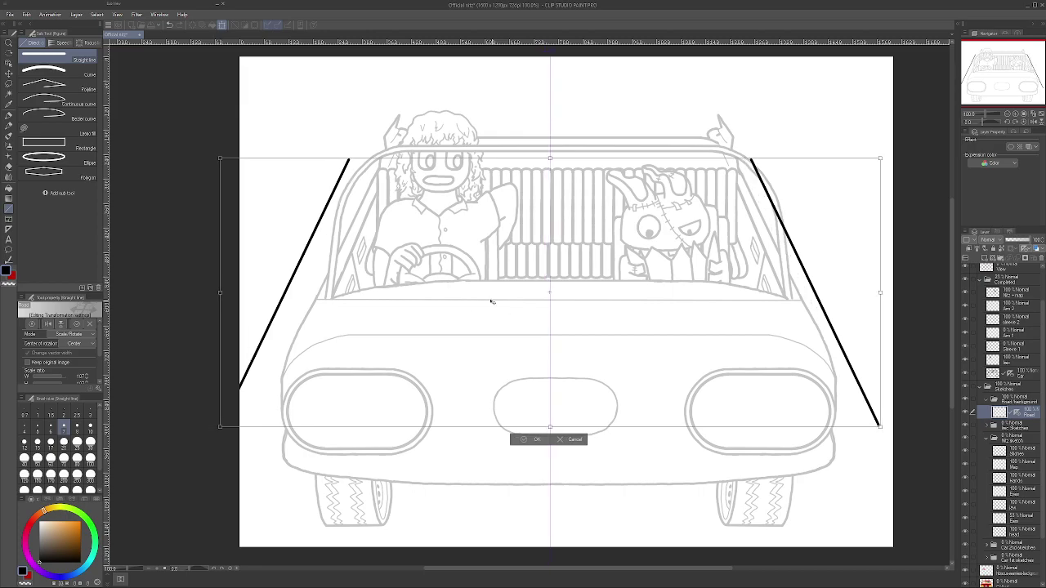
left_click(170, 26)
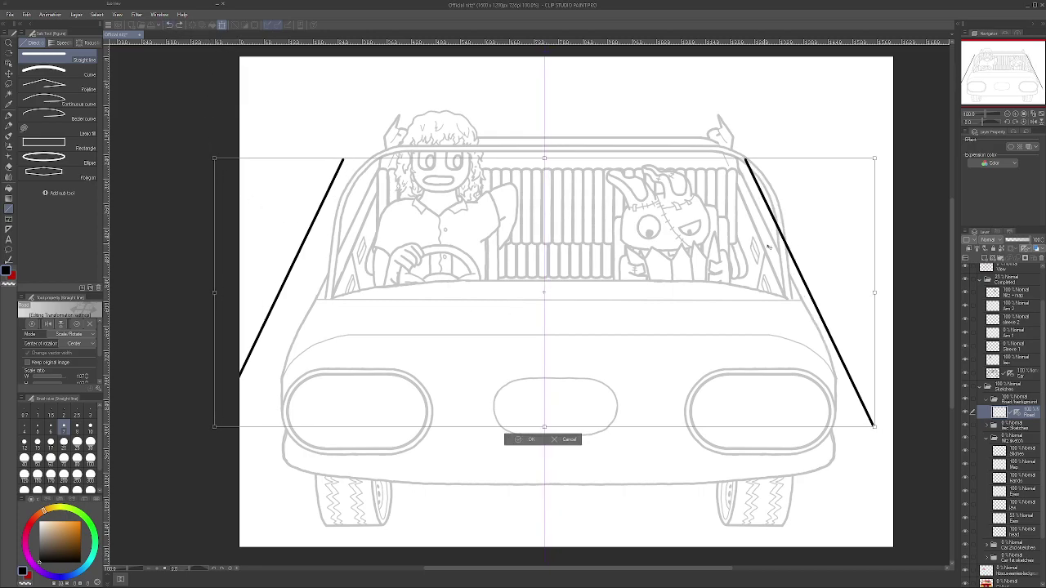
key("ctrl+z")
key("ctrl+z")
key("ctrl+z")
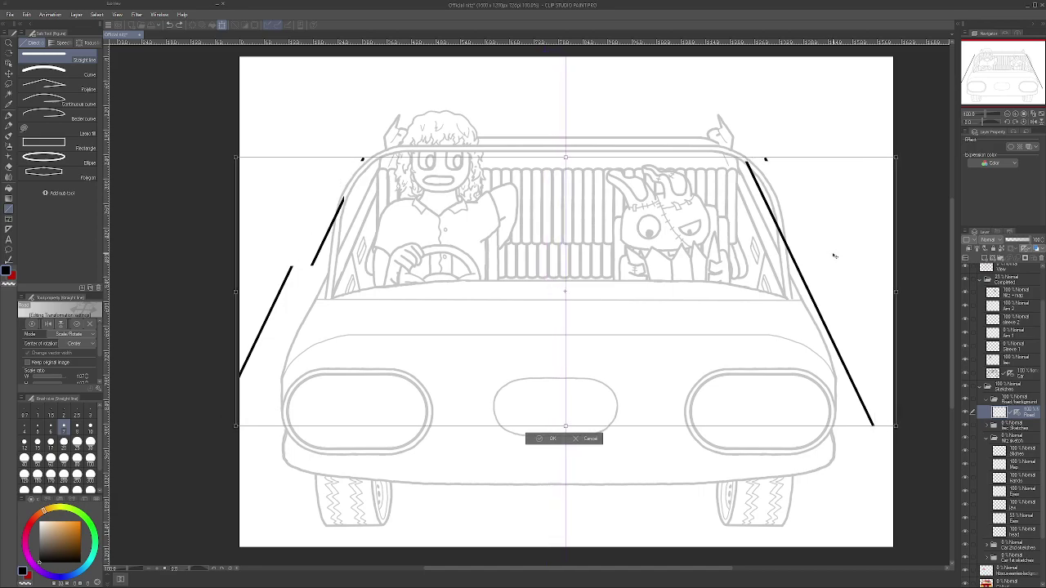
left_click(170, 25)
left_click(170, 26)
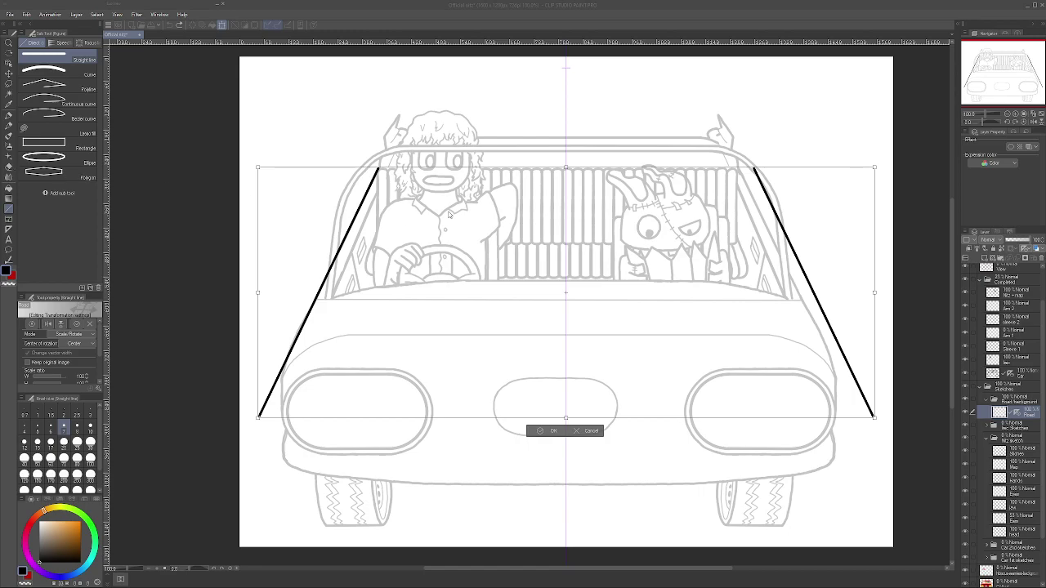
key("Return")
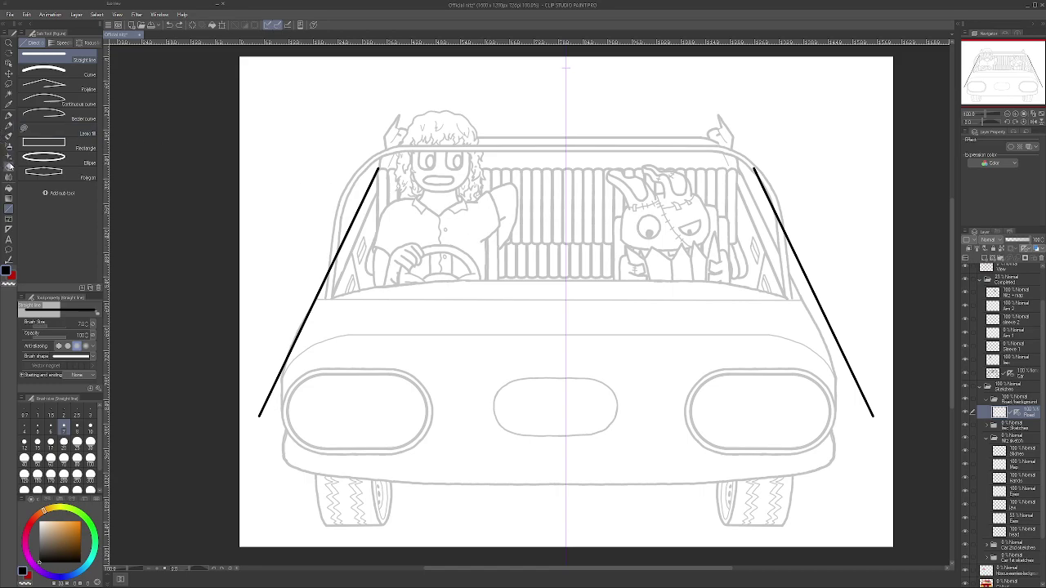
- Erase both remaining road lines beside the car with the hard eraser
left_click(9, 166)
mouse_move(255, 422)
left_mouse_down()
mouse_move(315, 315)
mouse_move(371, 168)
left_mouse_up()
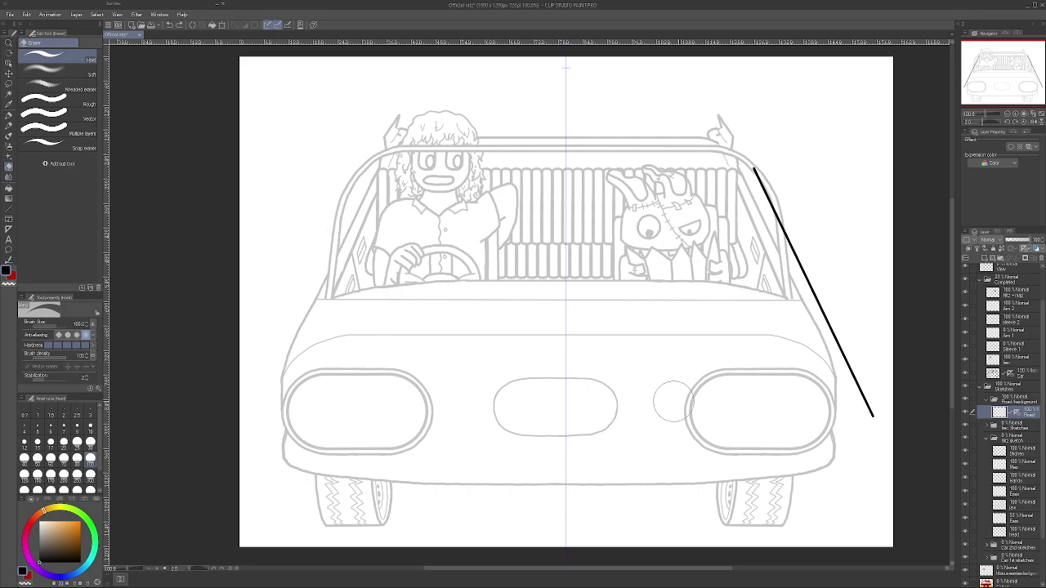
left_click_drag(870, 417, 863, 399)
mouse_move(809, 286)
left_mouse_down()
mouse_move(776, 196)
mouse_move(785, 237)
left_mouse_up()
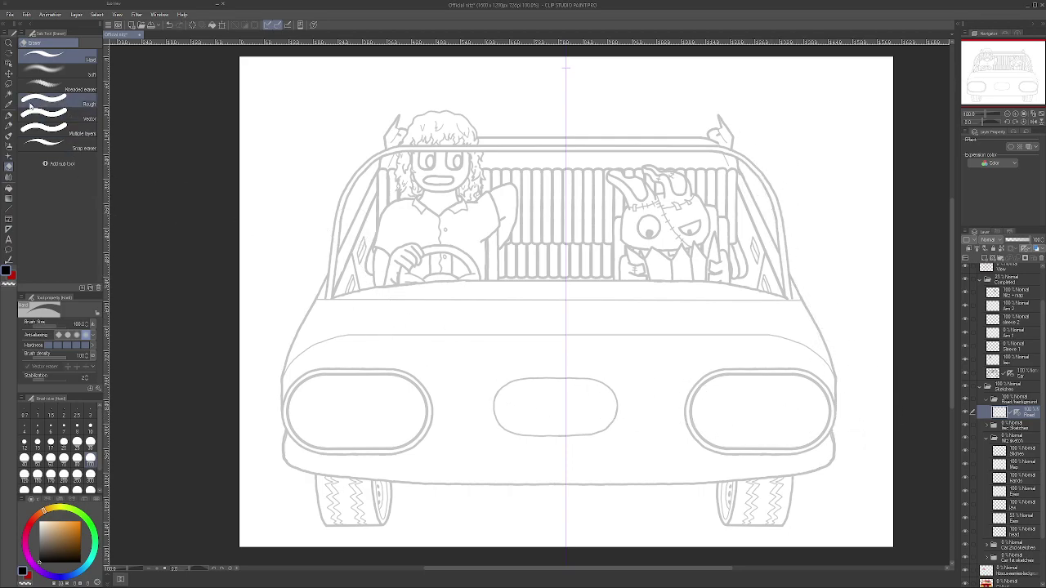
- Draw mirrored straight road edges outside the car, slanting outward from the canvas's upper edge to its side edges
left_click(9, 199)
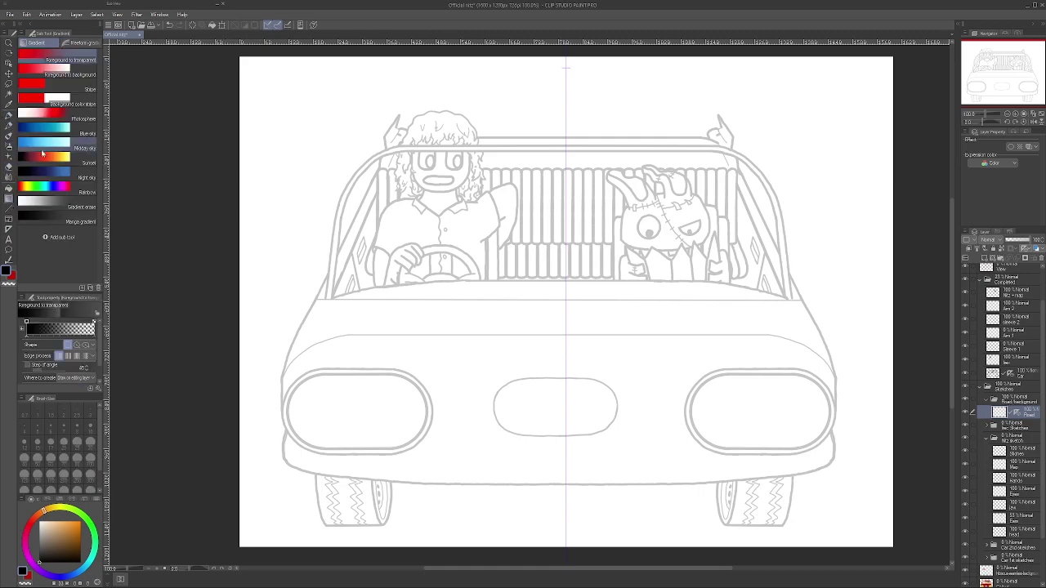
left_click(9, 208)
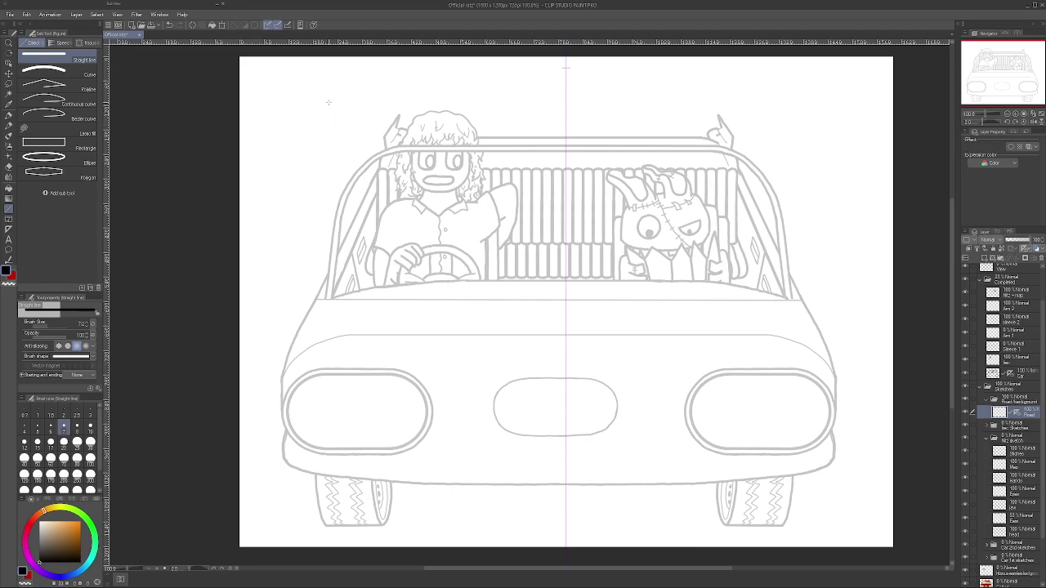
mouse_move(357, 56)
left_mouse_down()
mouse_move(245, 332)
mouse_move(225, 302)
mouse_move(230, 274)
left_mouse_up()
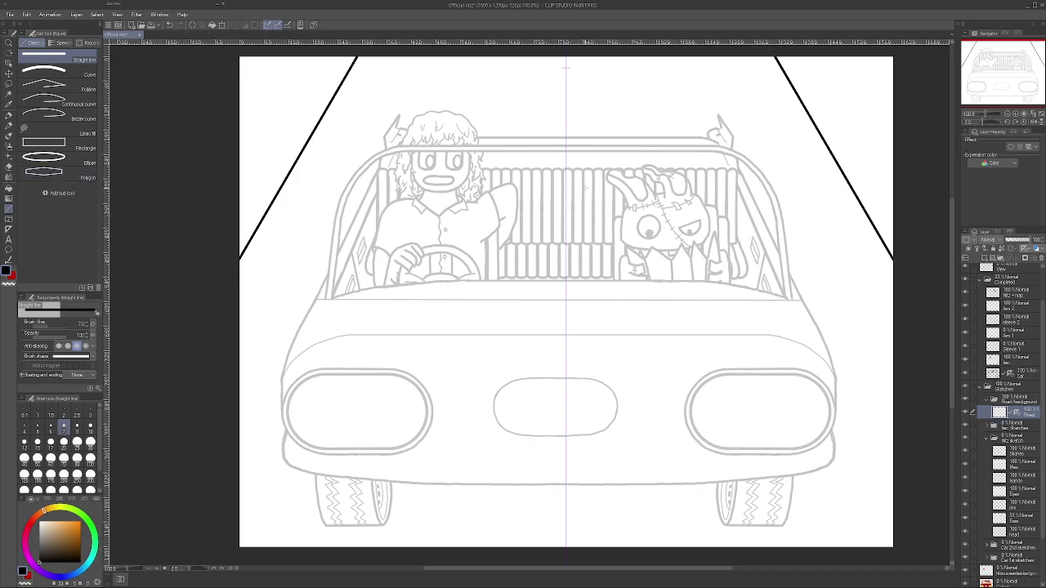
- Draw three short vertical road-marking dashes with the marker pen along the centre line, from the canvas's upper edge down to the car roof
scroll(566, 68, "up", 3)
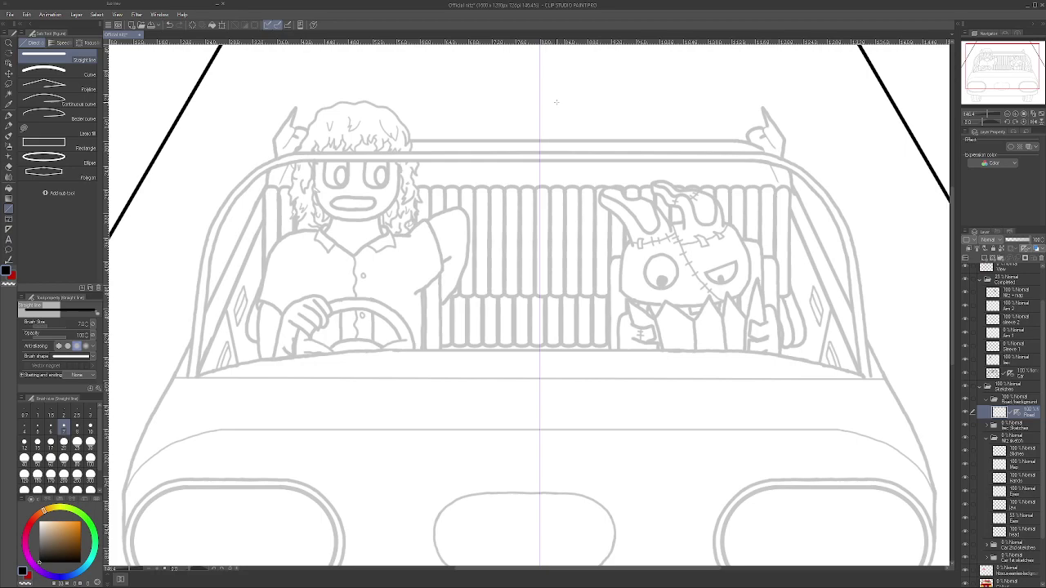
scroll(555, 101, "down", 2)
scroll(563, 104, "down", 2)
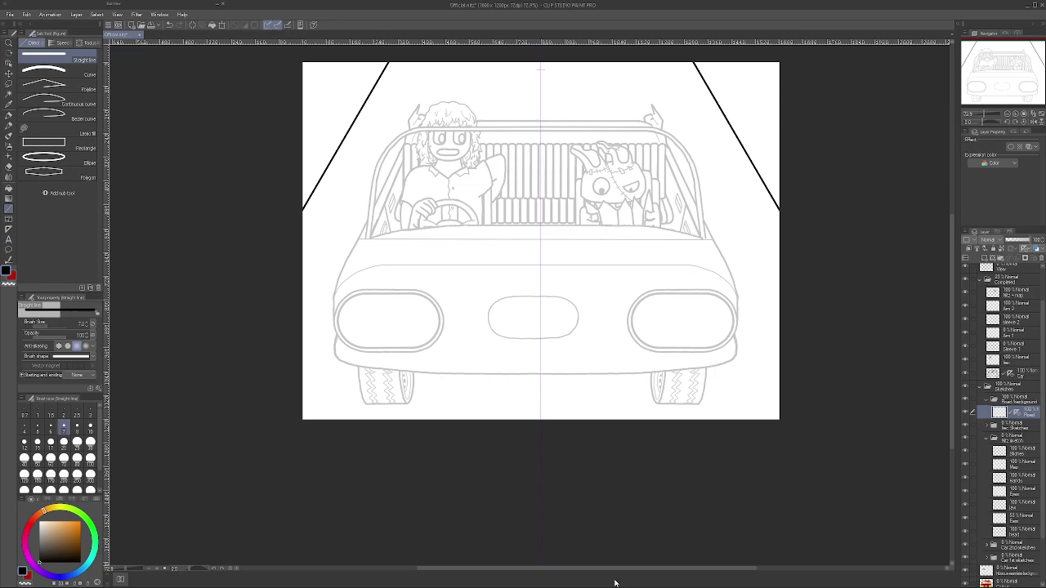
scroll(455, 122, "up", 3)
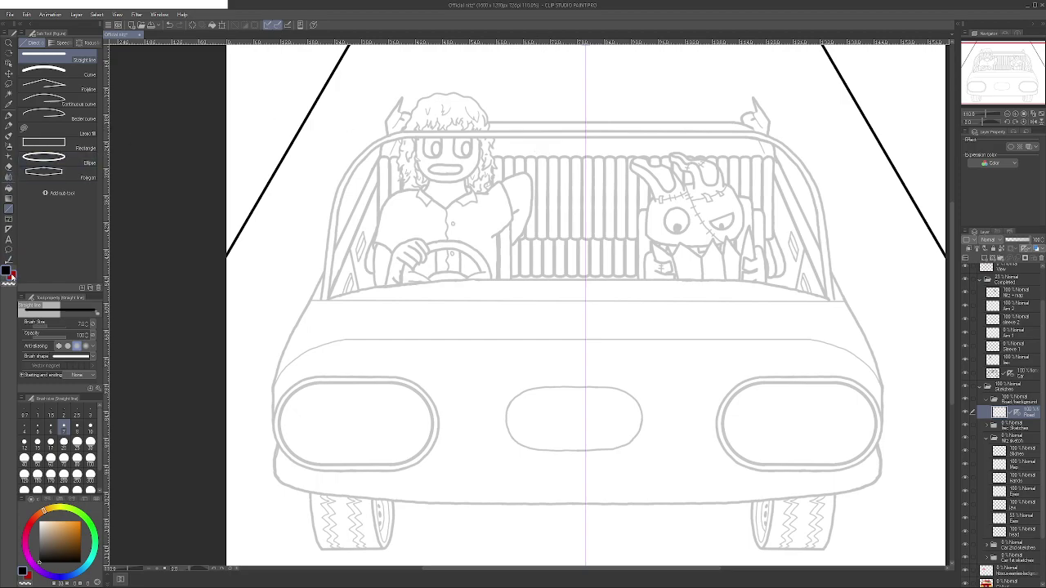
key("p")
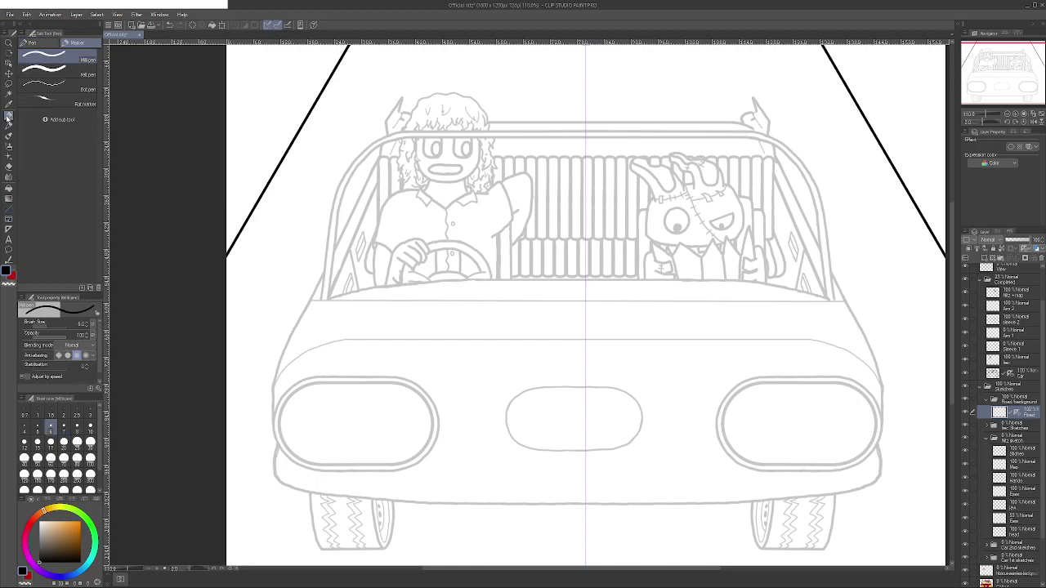
scroll(583, 68, "up", 5)
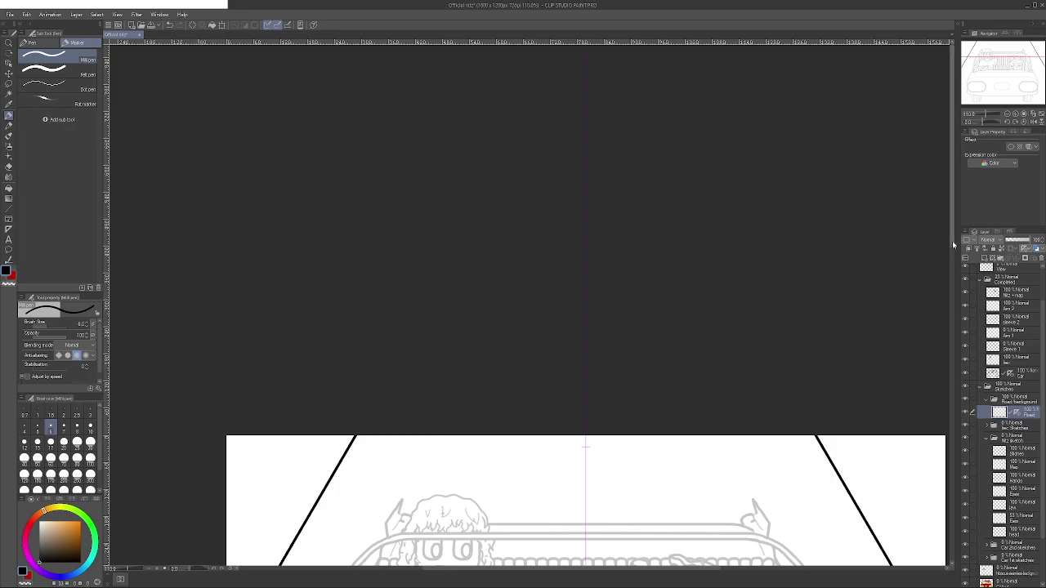
scroll(666, 458, "down", 3)
scroll(643, 286, "up", 3)
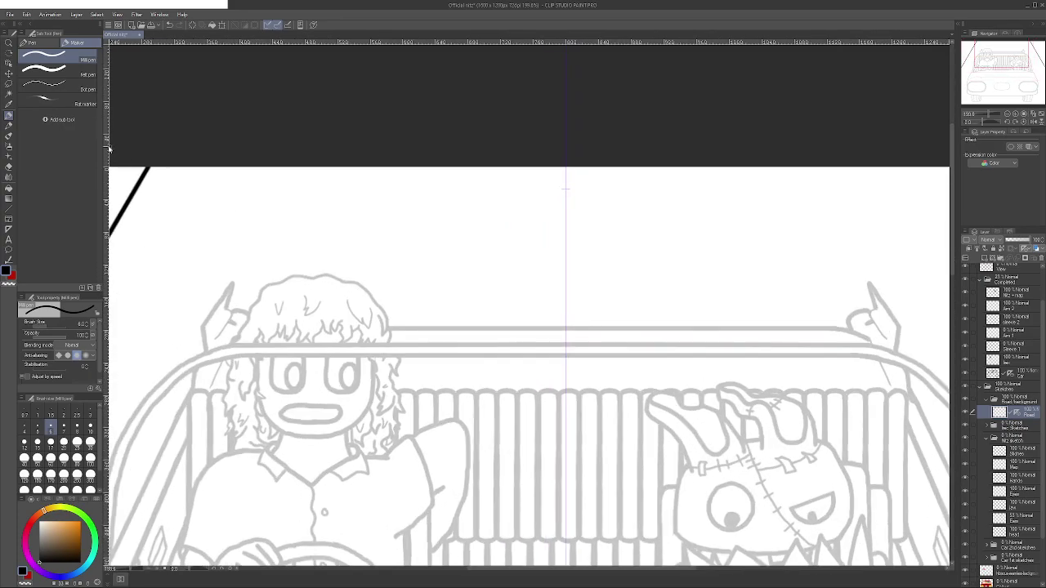
left_click_drag(564, 166, 565, 194)
left_click_drag(565, 243, 565, 280)
left_click_drag(565, 330, 564, 314)
- Draw a short vertical road-marking dash on the centre line below the car's bumper, between the front wheels
scroll(568, 349, "down", 7)
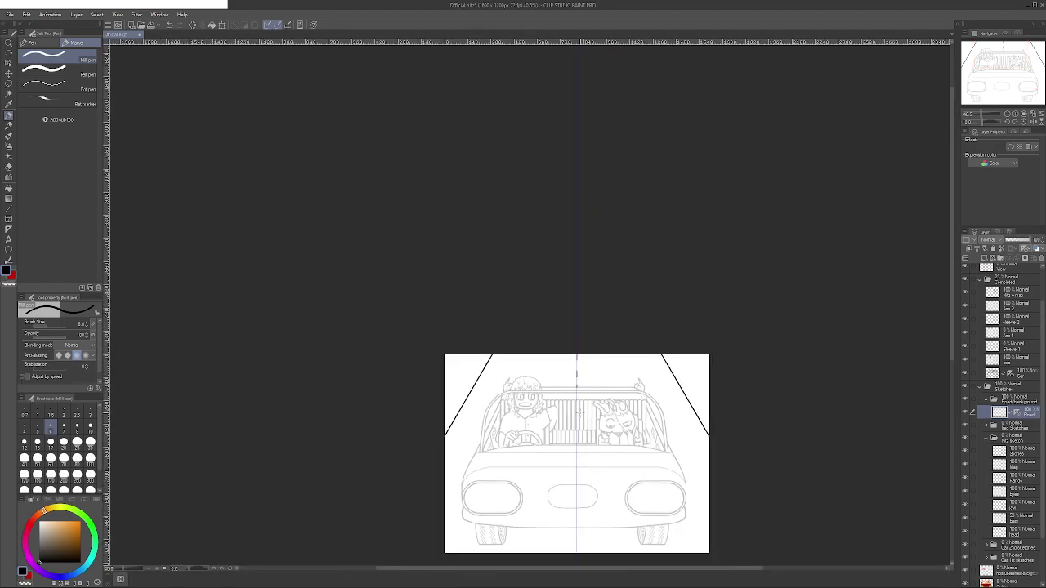
scroll(578, 514, "up", 2)
scroll(572, 409, "up", 4)
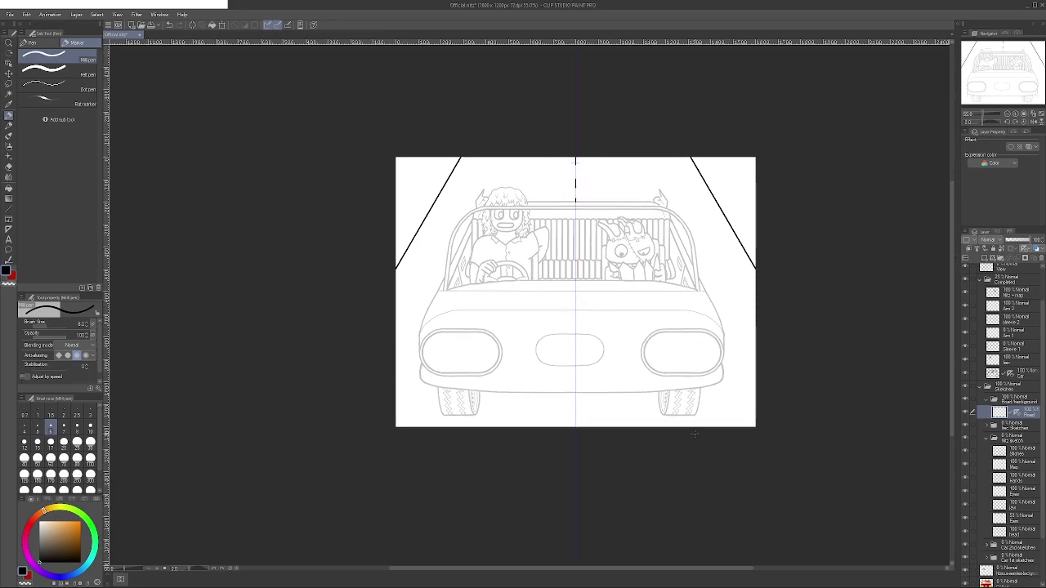
left_click_drag(550, 381, 550, 421)
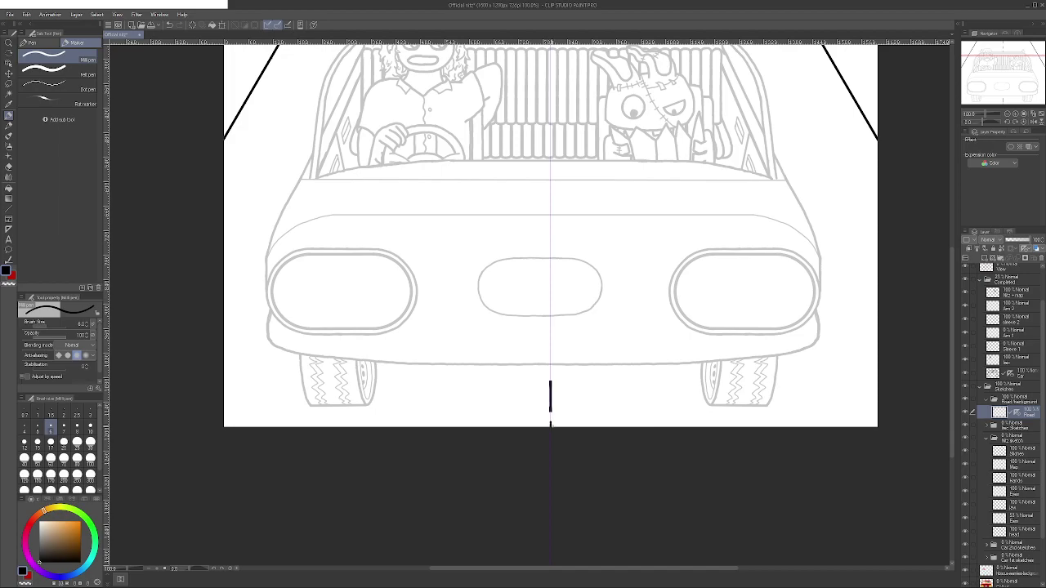
- Erase the centre-line dash closest to the car roof with the hard eraser
scroll(296, 273, "down", 2)
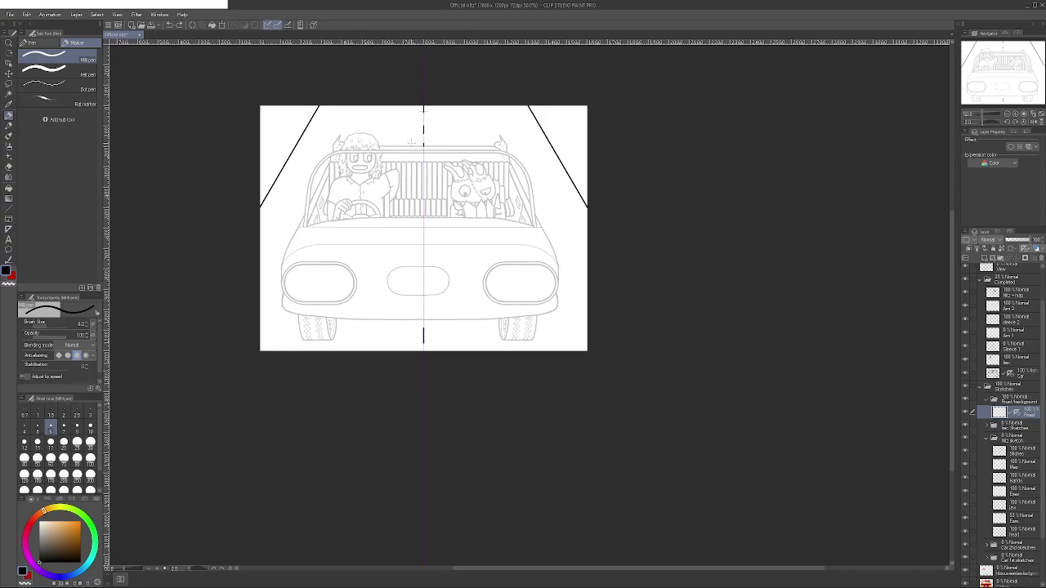
scroll(415, 106, "up", 2)
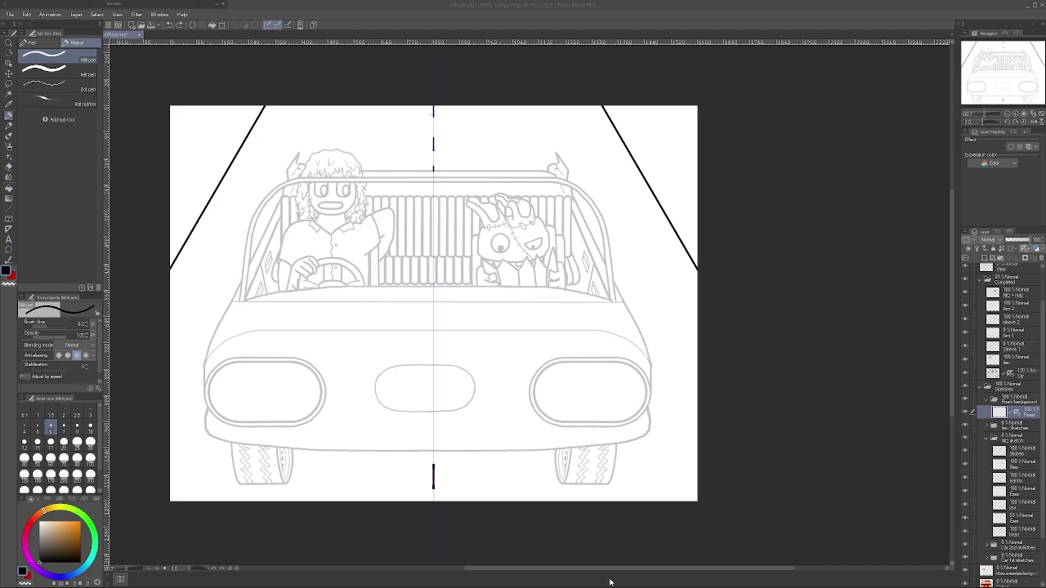
left_click(609, 543)
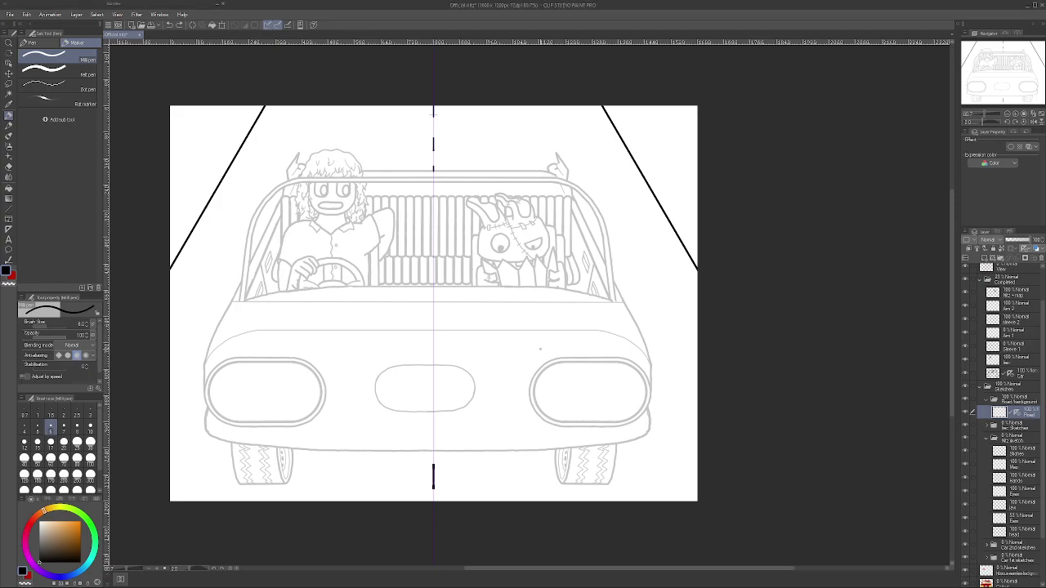
scroll(441, 323, "up", 1)
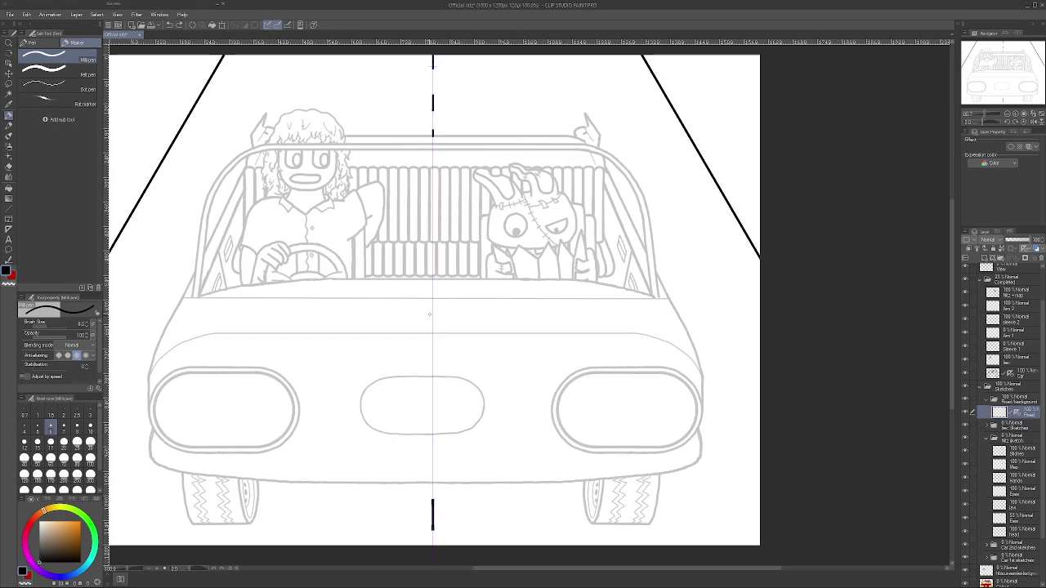
left_click(10, 165)
scroll(434, 139, "up", 1)
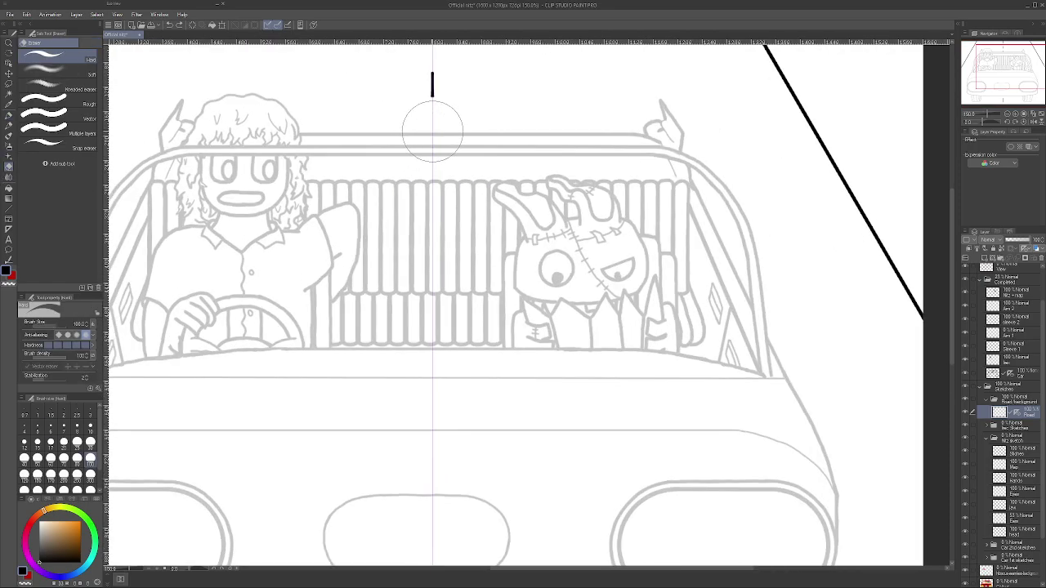
scroll(434, 139, "down", 2)
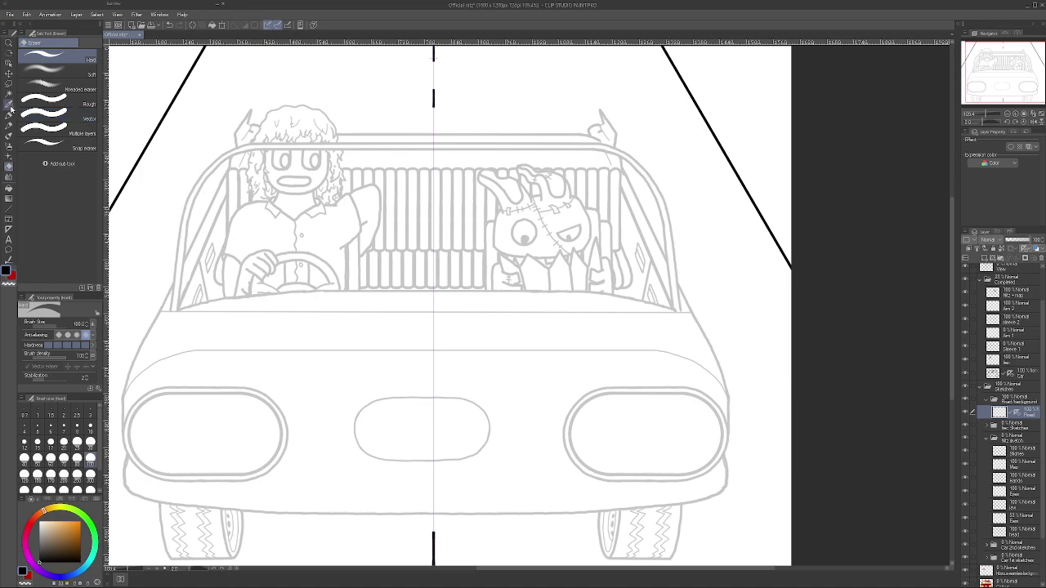
- Draw a very short vertical dash on the centre line just above the car roof with the marker pen
left_click(9, 115)
scroll(433, 131, "up", 1)
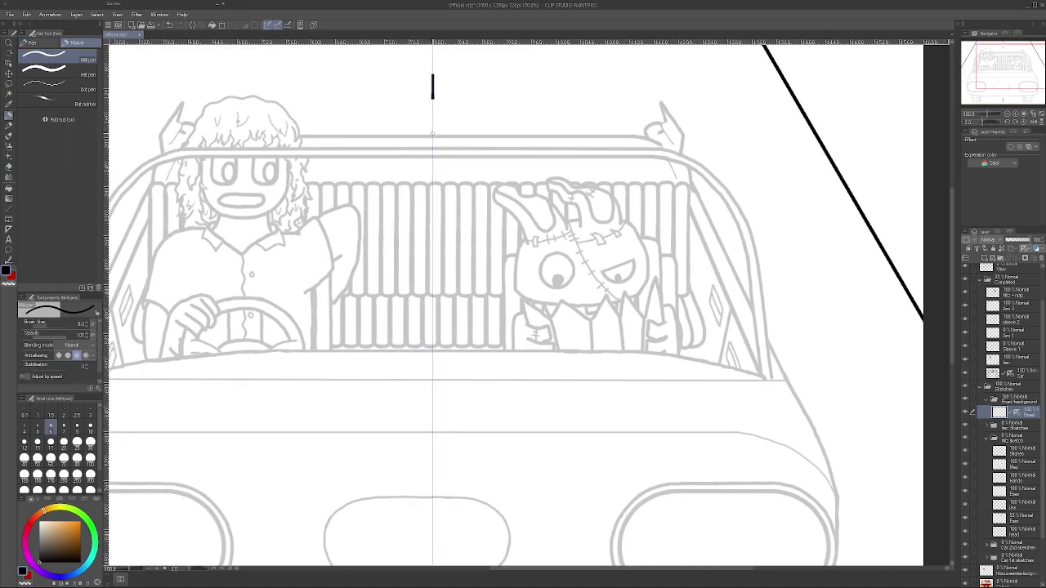
left_click_drag(432, 127, 432, 138)
scroll(432, 136, "down", 3)
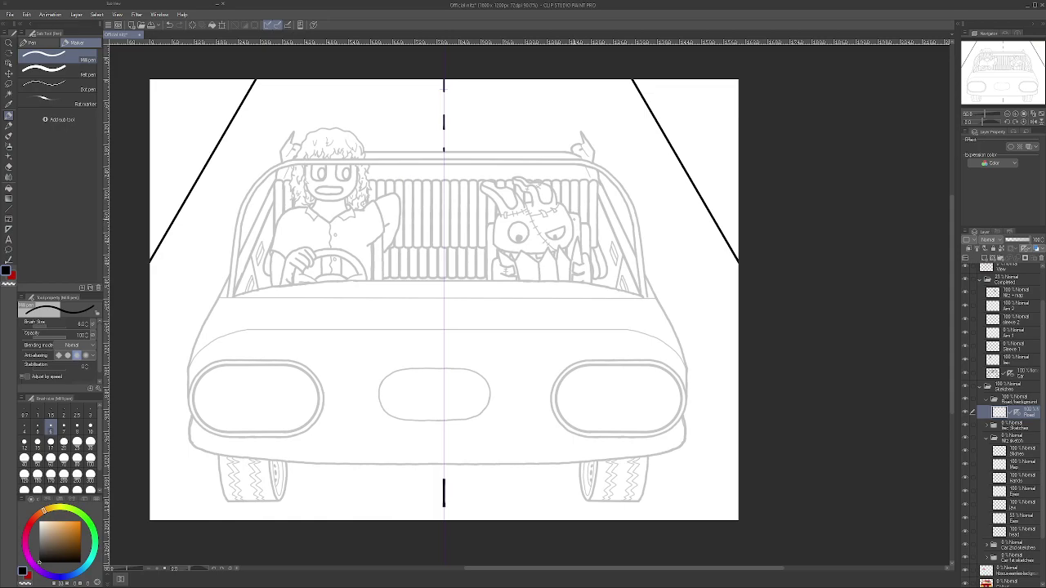
scroll(721, 99, "up", 2)
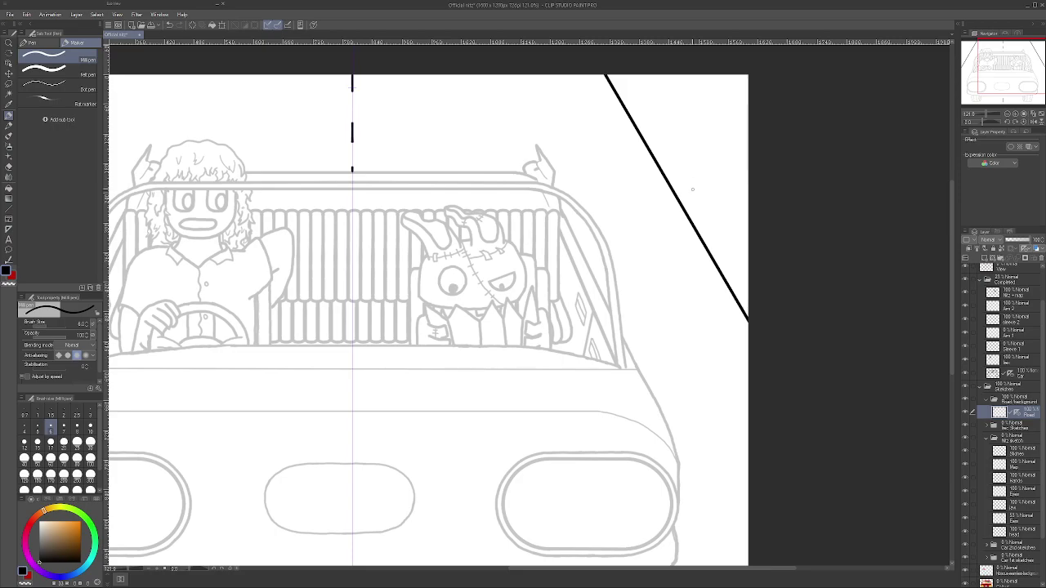
left_click_drag(682, 206, 665, 199)
left_click_drag(667, 197, 683, 178)
left_click(168, 24)
left_click(169, 25)
scroll(670, 188, "up", 5)
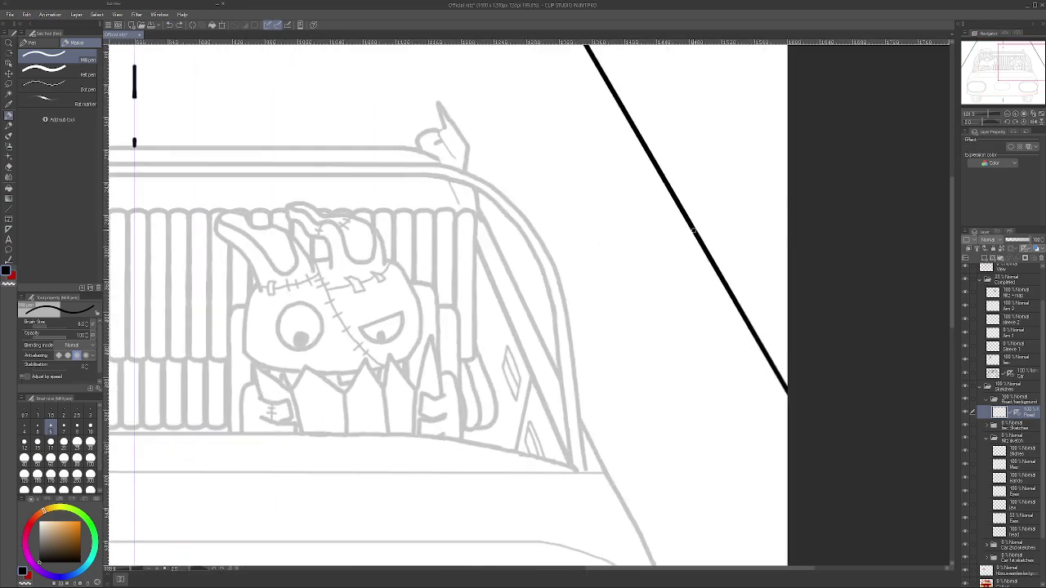
mouse_move(704, 249)
left_mouse_down()
mouse_move(687, 259)
mouse_move(709, 236)
mouse_move(686, 244)
mouse_move(699, 219)
left_mouse_up()
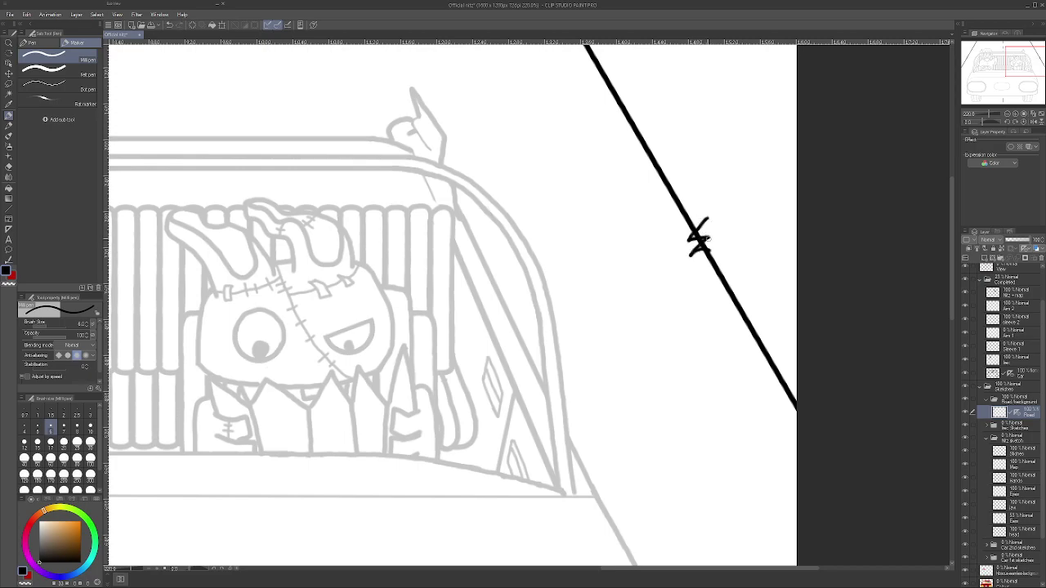
left_click_drag(707, 219, 713, 253)
left_click(169, 25)
left_click(169, 25)
- Draw a small grass tuft and a larger spiky clump below it across the road edge on the monster passenger's side
left_click_drag(707, 248, 696, 259)
mouse_move(698, 260)
left_mouse_down()
mouse_move(708, 254)
mouse_move(704, 275)
mouse_move(718, 267)
mouse_move(709, 248)
mouse_move(718, 261)
left_mouse_up()
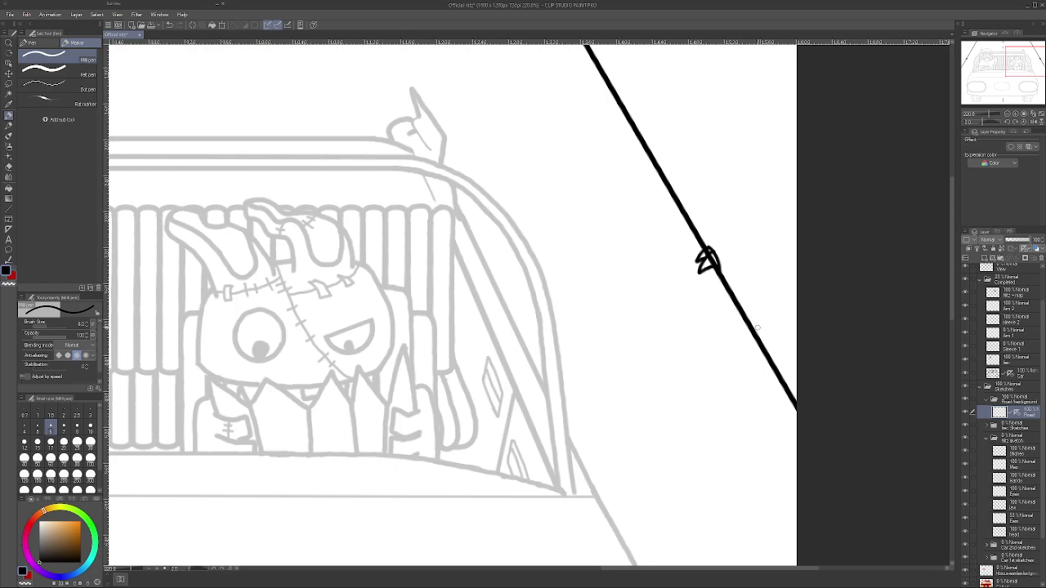
mouse_move(756, 328)
left_mouse_down()
mouse_move(755, 305)
mouse_move(727, 331)
mouse_move(753, 324)
mouse_move(766, 300)
mouse_move(775, 332)
mouse_move(782, 325)
mouse_move(773, 364)
left_mouse_up()
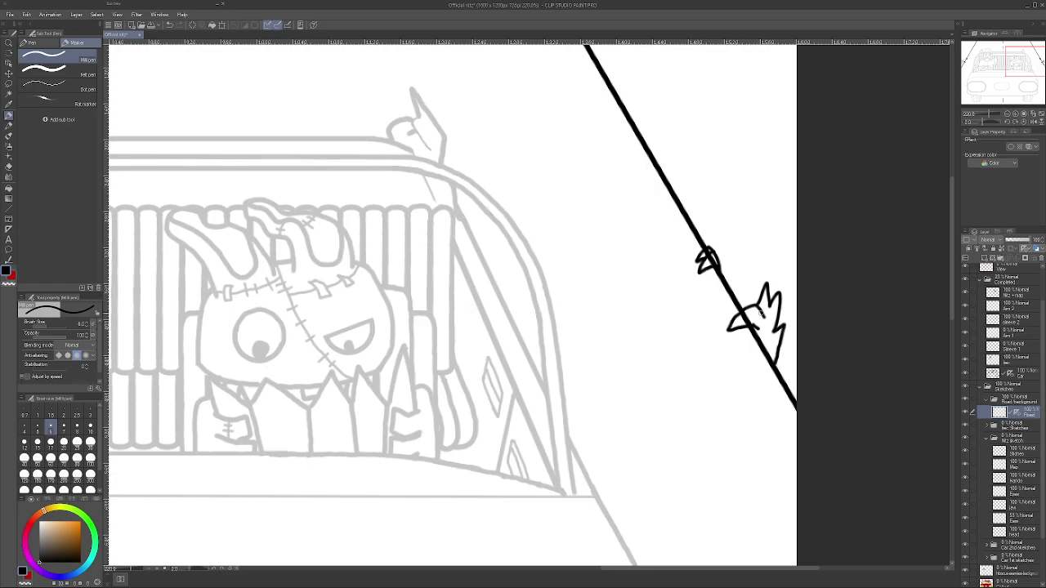
scroll(759, 315, "down", 2)
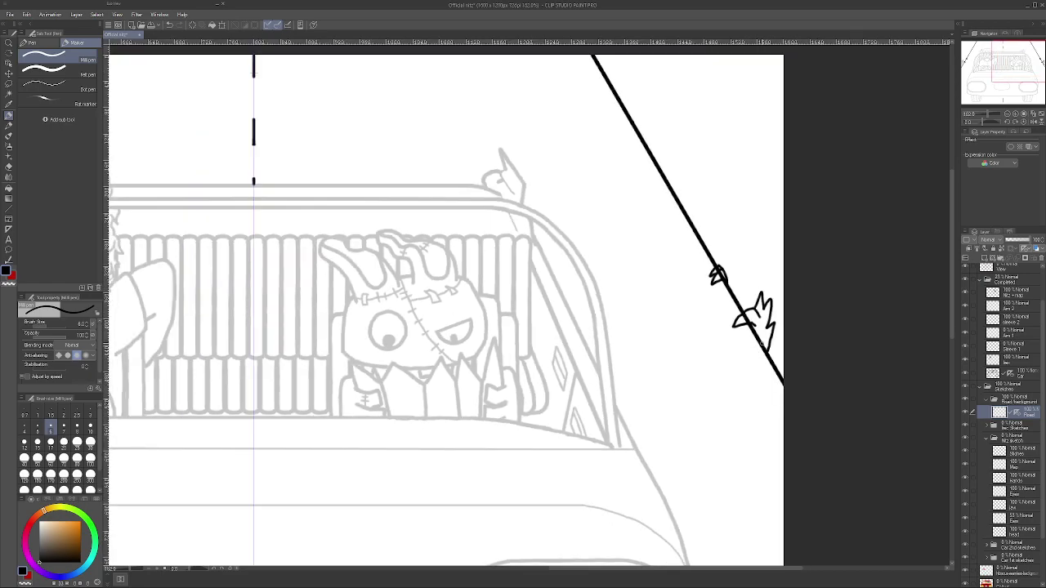
mouse_move(766, 349)
left_mouse_down()
mouse_move(756, 365)
mouse_move(763, 345)
left_mouse_up()
- Examine the mirrored grass tufts on both road edges, up close and against the whole illustration
scroll(770, 311, "down", 3)
scroll(769, 311, "down", 1)
scroll(770, 311, "up", 3)
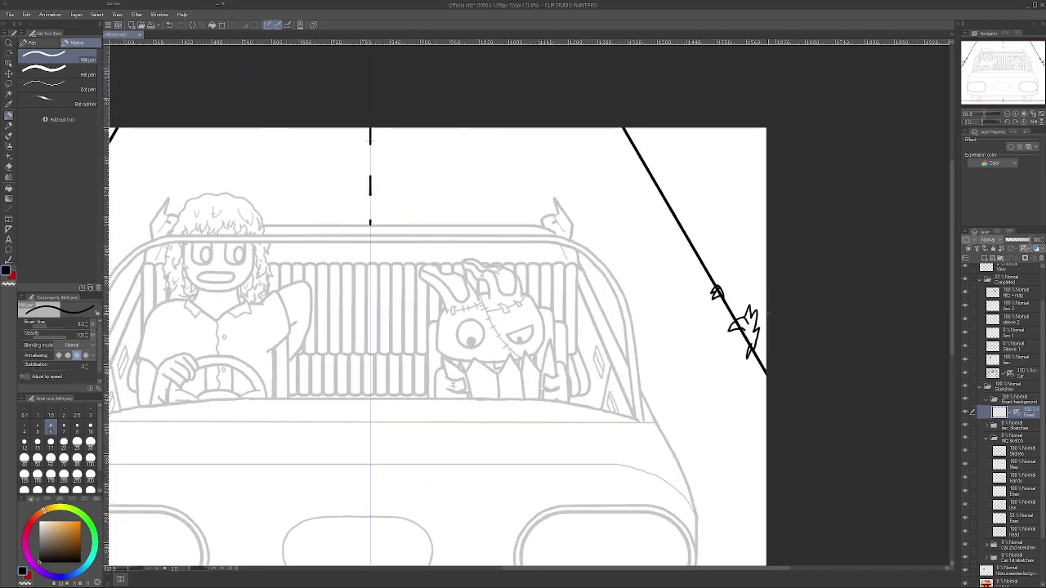
scroll(770, 311, "up", 1)
scroll(760, 321, "down", 2)
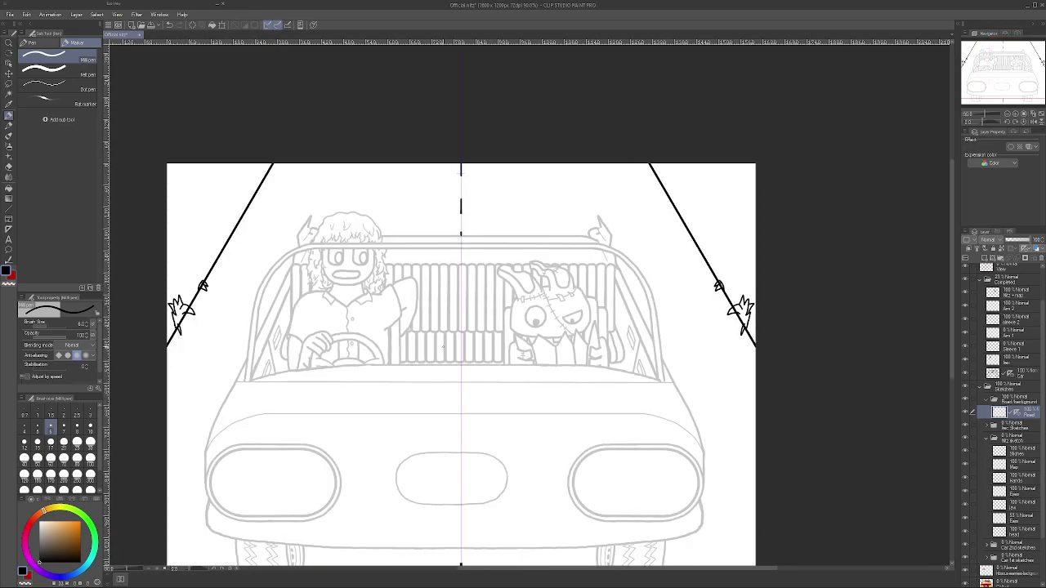
scroll(740, 310, "up", 4)
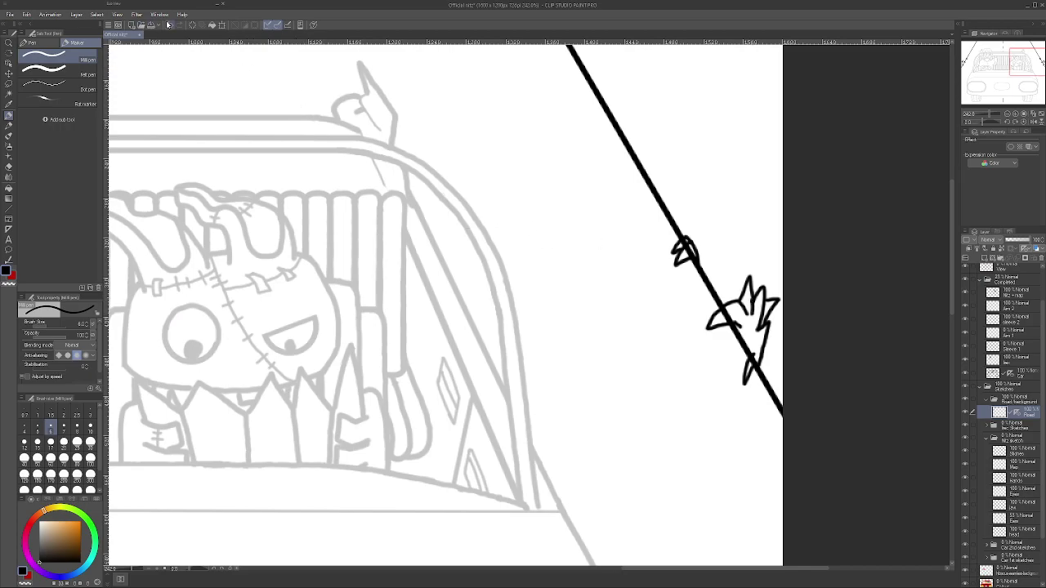
scroll(753, 307, "up", 2)
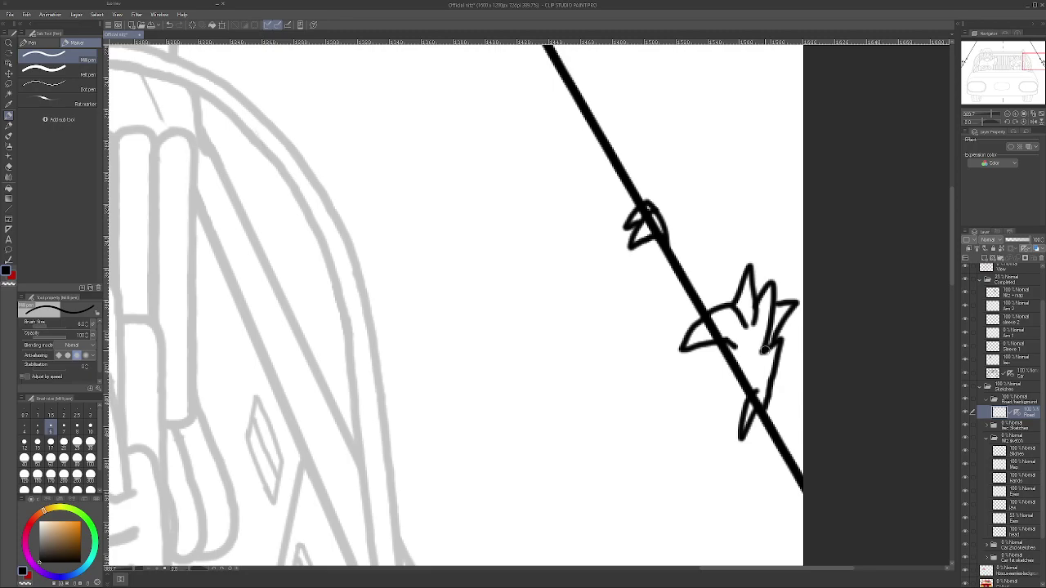
scroll(747, 350, "down", 1)
scroll(746, 350, "down", 5)
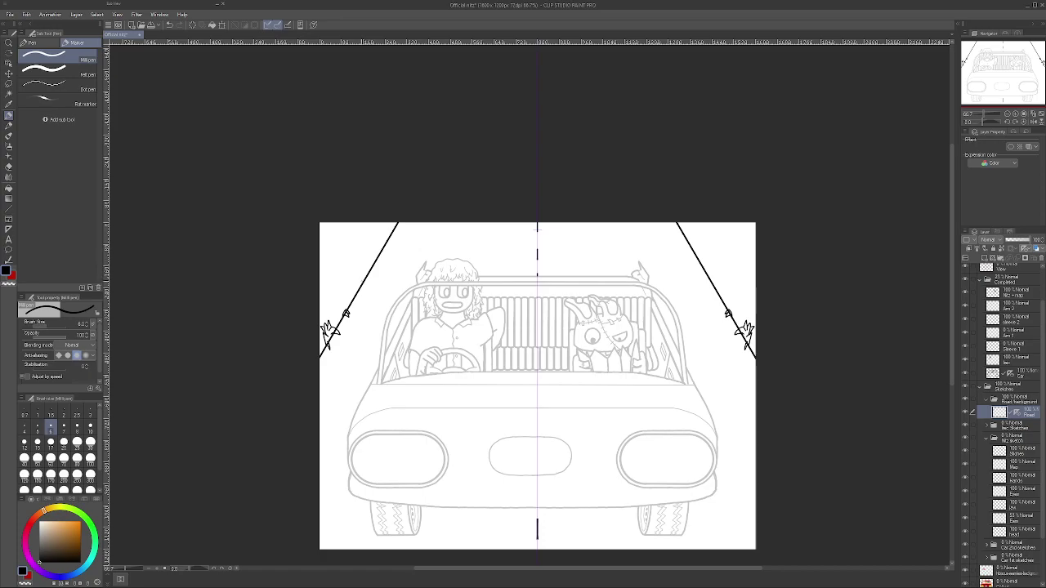
- Disable the symmetry ruler on the Road layer
scroll(361, 360, "up", 1)
left_click(1015, 413)
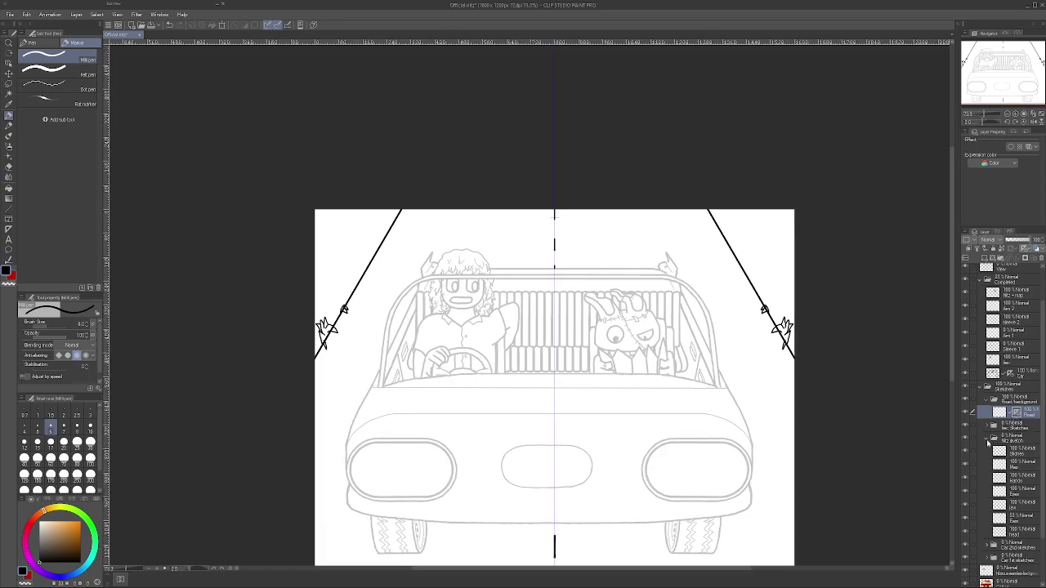
left_click(966, 464)
- Erase both mirrored grass tufts around the road edge on the driver's side, using the hard eraser at size 20
scroll(318, 373, "up", 3)
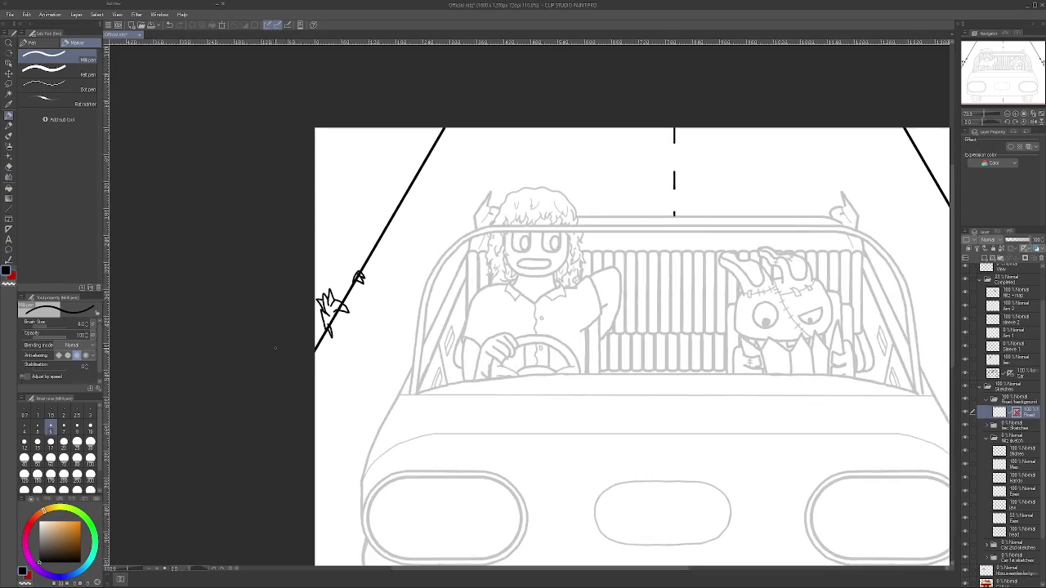
left_click(10, 168)
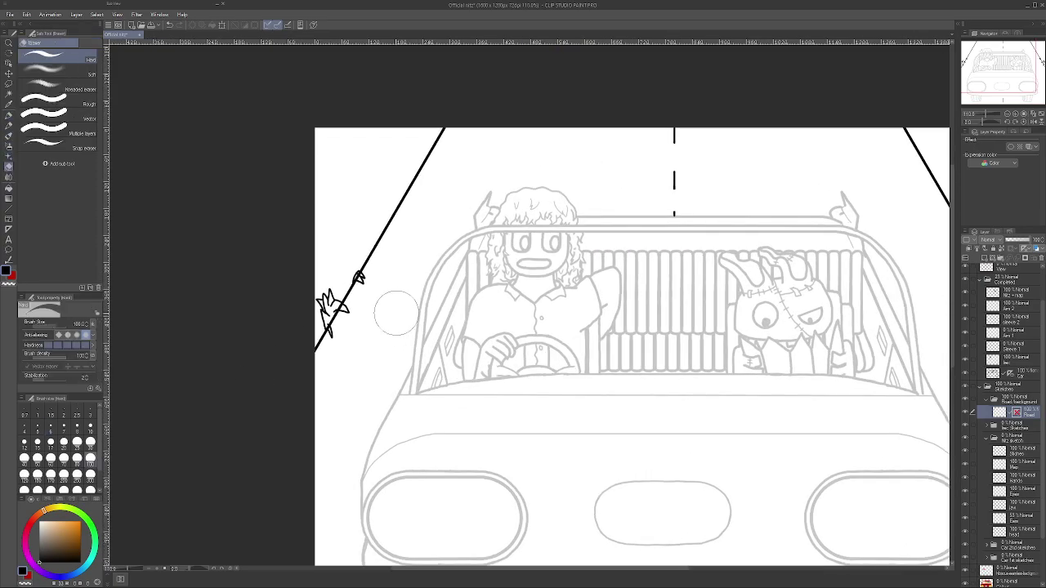
scroll(367, 280, "up", 5)
left_click_drag(380, 283, 358, 296)
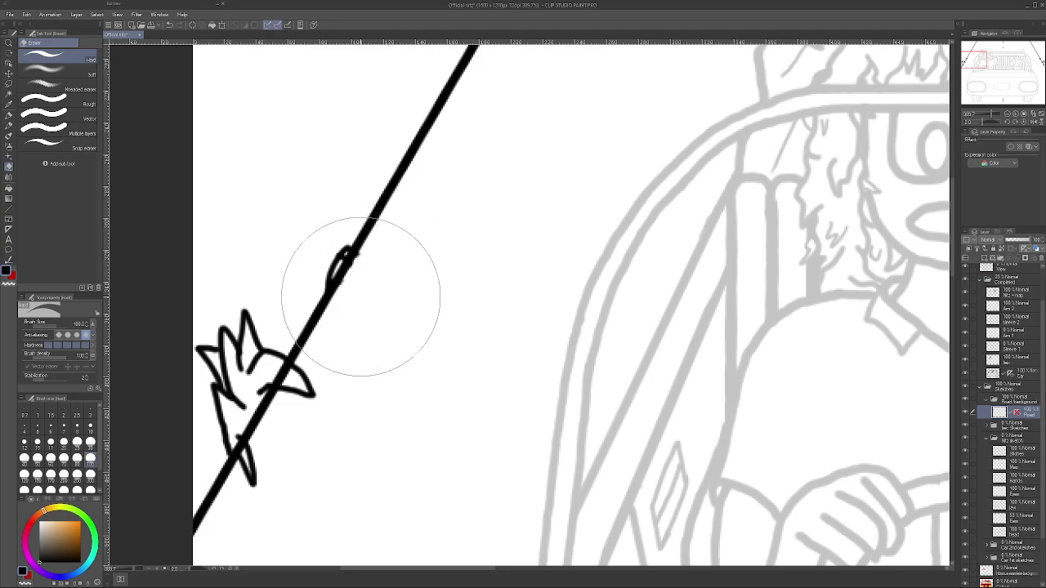
left_click(64, 442)
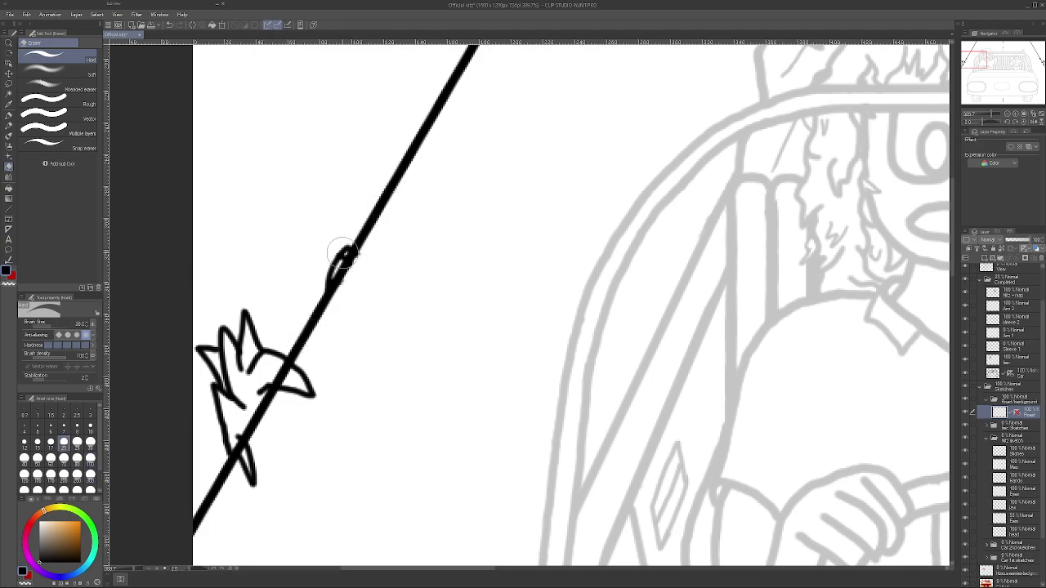
left_click_drag(319, 275, 341, 250)
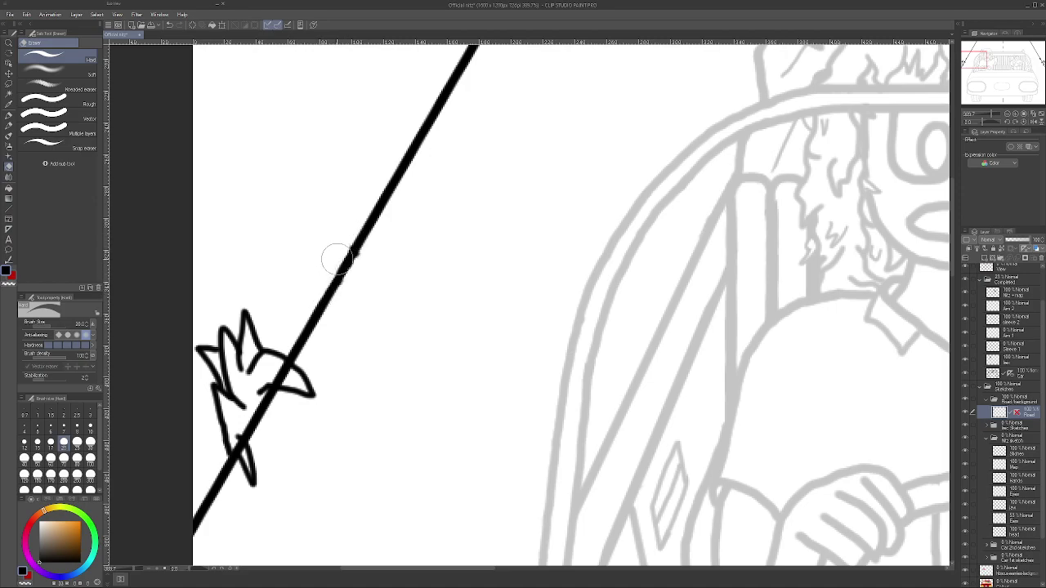
mouse_move(237, 325)
left_mouse_down()
mouse_move(224, 379)
mouse_move(204, 359)
mouse_move(196, 374)
mouse_move(256, 332)
mouse_move(280, 343)
mouse_move(252, 391)
mouse_move(226, 401)
mouse_move(214, 432)
mouse_move(241, 412)
mouse_move(222, 446)
mouse_move(253, 490)
mouse_move(262, 460)
mouse_move(253, 453)
mouse_move(246, 466)
mouse_move(245, 451)
mouse_move(245, 460)
mouse_move(309, 404)
mouse_move(321, 368)
mouse_move(295, 416)
mouse_move(287, 403)
mouse_move(299, 377)
mouse_move(276, 397)
mouse_move(289, 383)
left_mouse_up()
scroll(294, 396, "down", 3)
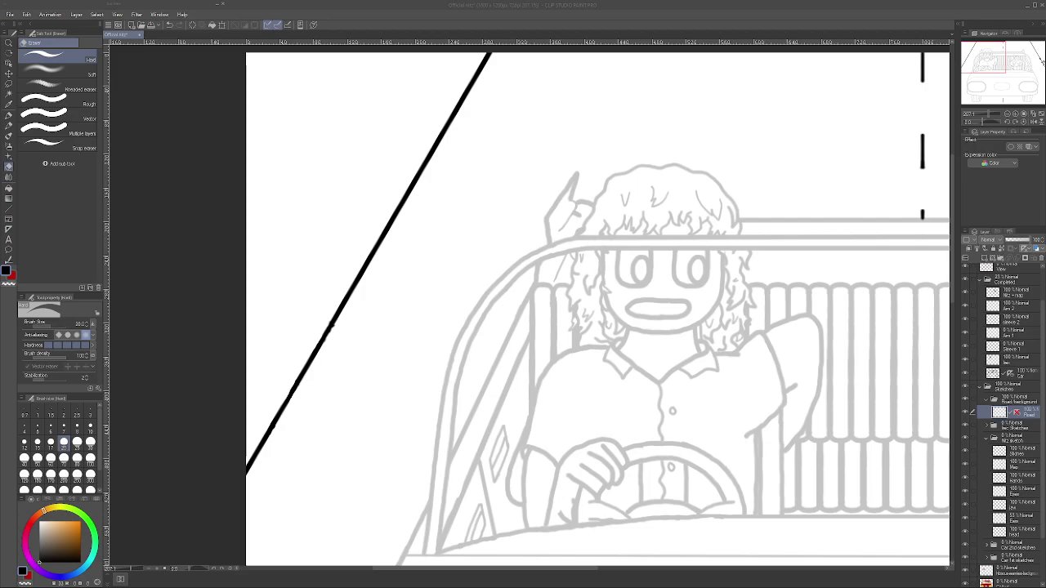
left_click(617, 582)
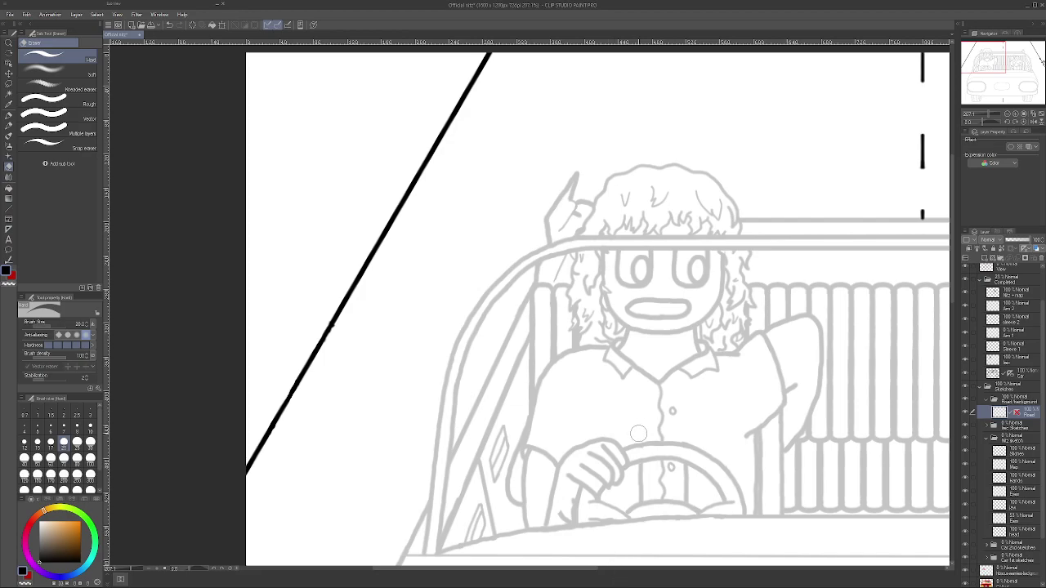
scroll(638, 433, "down", 5)
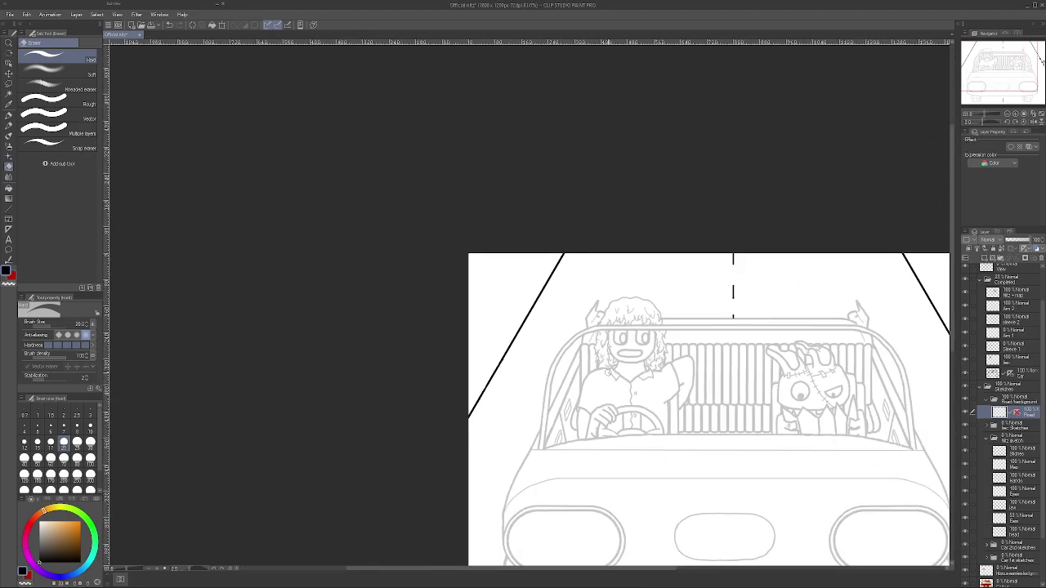
scroll(511, 311, "up", 3)
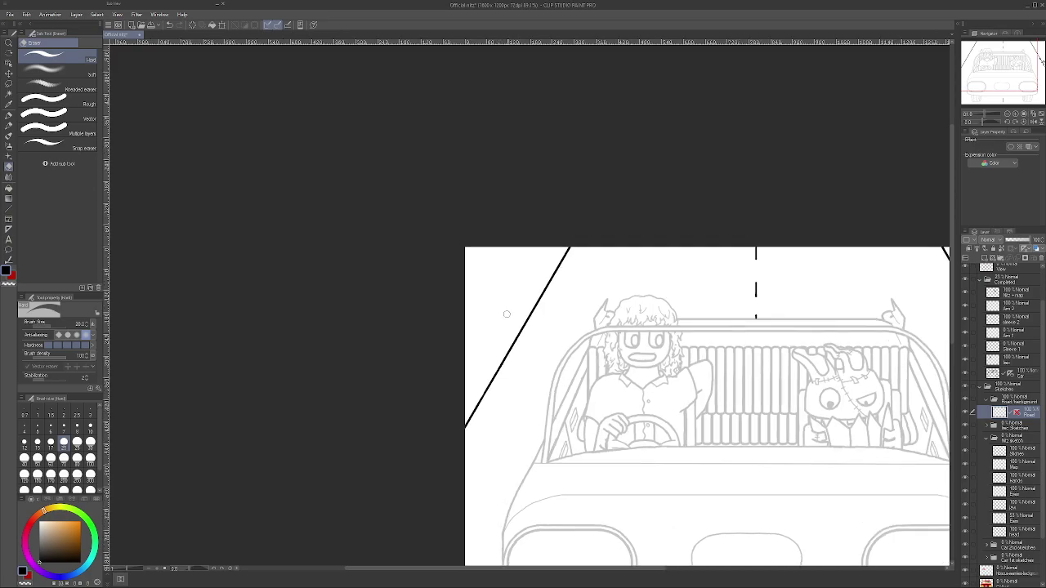
scroll(506, 314, "up", 1)
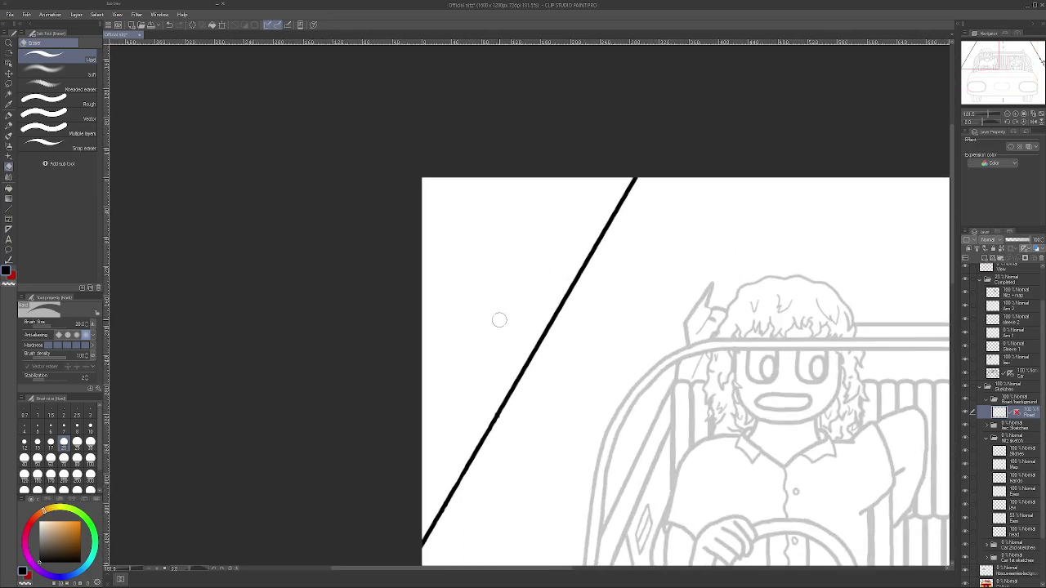
left_click(9, 114)
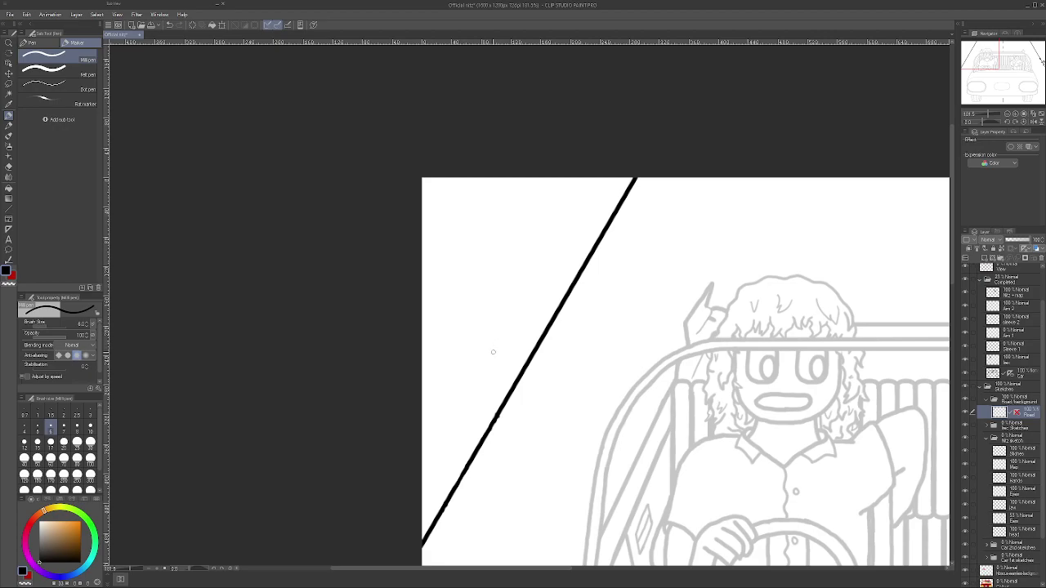
left_click_drag(495, 357, 488, 221)
left_click(169, 25)
scroll(507, 310, "up", 1)
left_click_drag(487, 358, 485, 193)
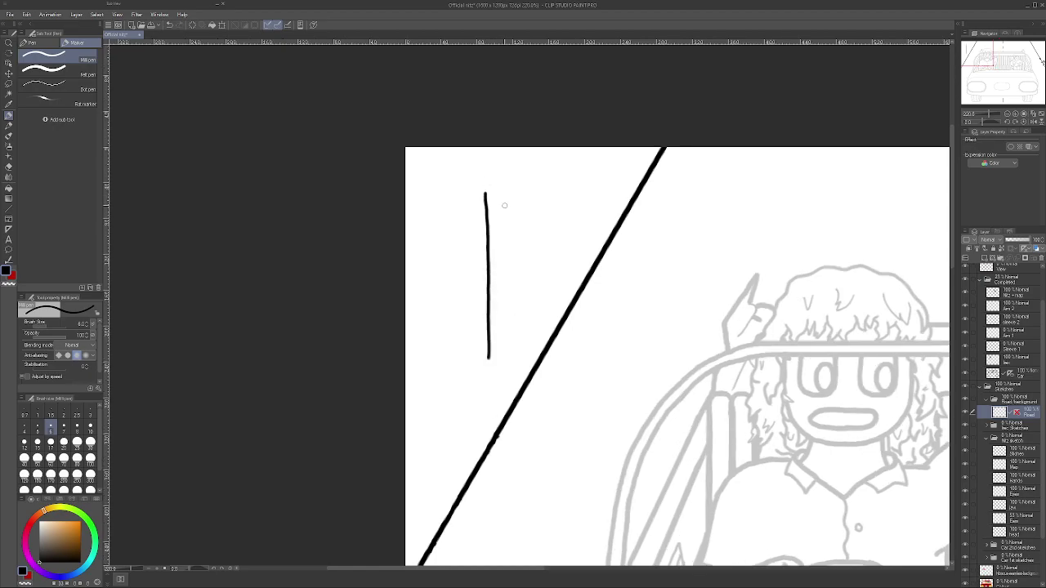
left_click(169, 25)
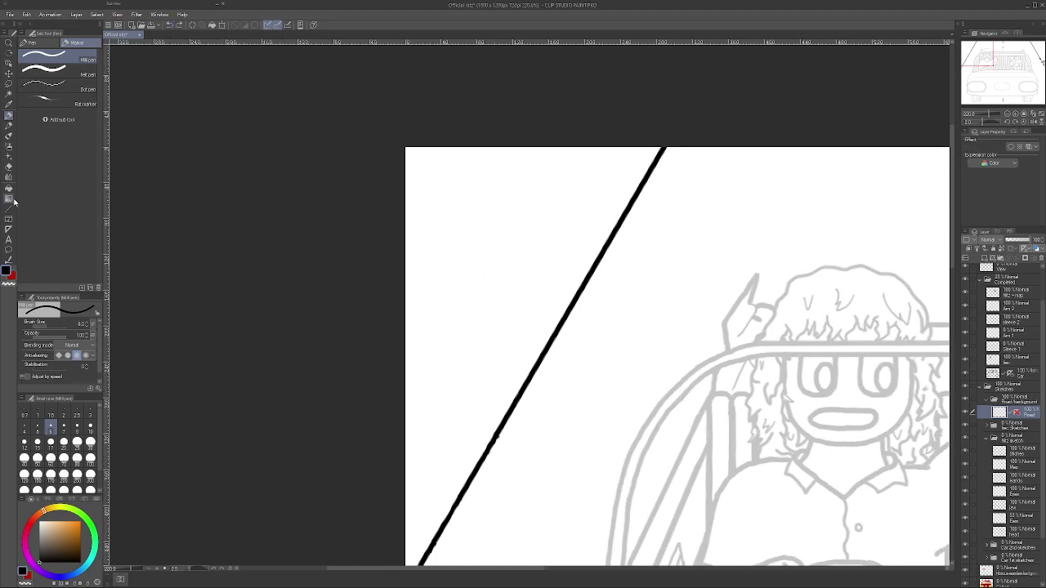
- Draw two parallel vertical lines close together with the Straight line tool, outside the road edge on the driver's side
left_click(8, 208)
left_click_drag(488, 351, 486, 177)
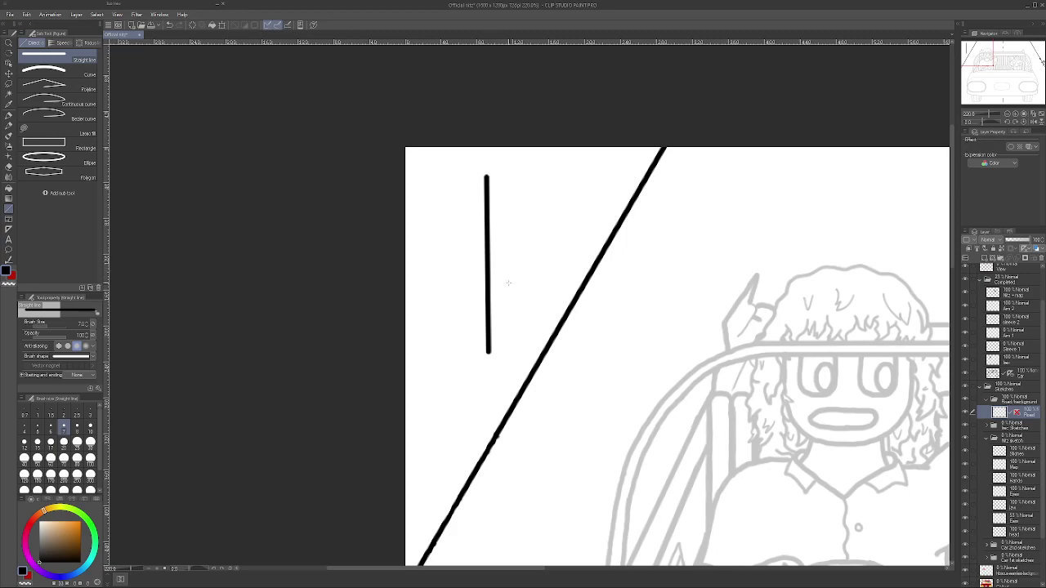
left_click_drag(502, 352, 500, 176)
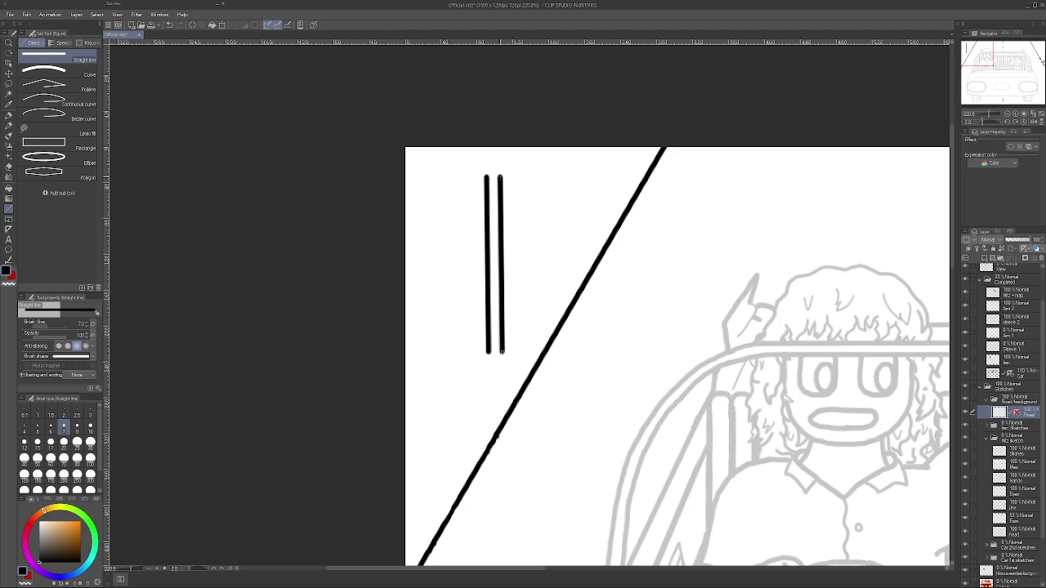
- Close the lower end of the roadside post with a short rounded Milli pen stroke joining its two vertical lines
left_click(8, 114)
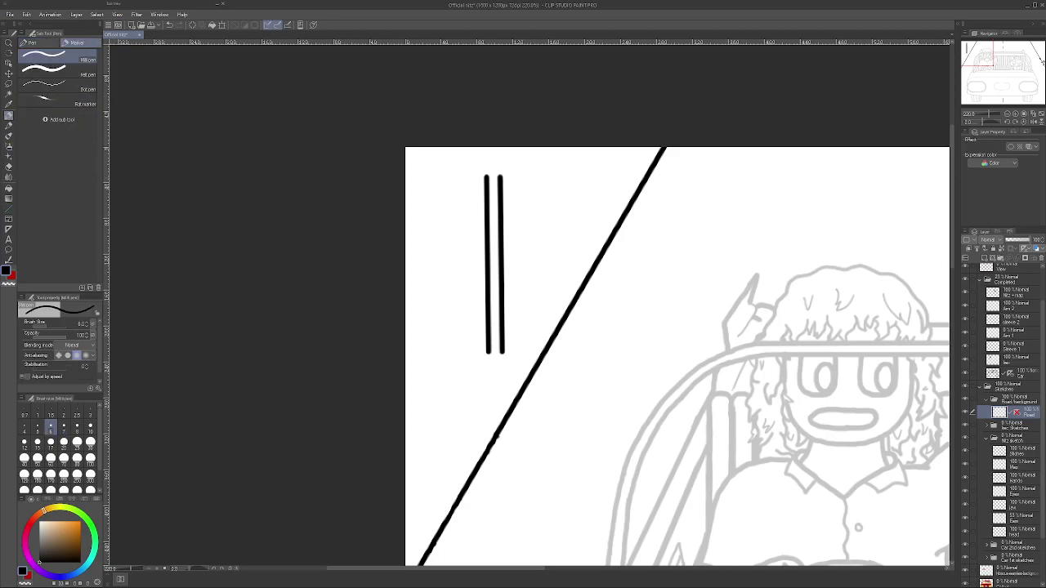
scroll(485, 357, "up", 2)
scroll(485, 357, "up", 1)
left_click_drag(486, 349, 520, 353)
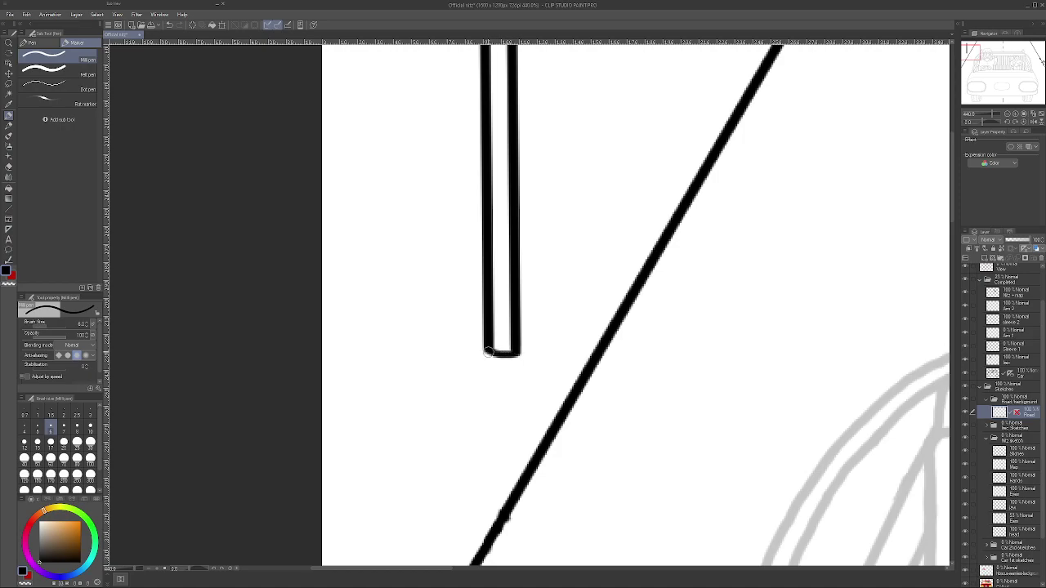
scroll(531, 333, "down", 3)
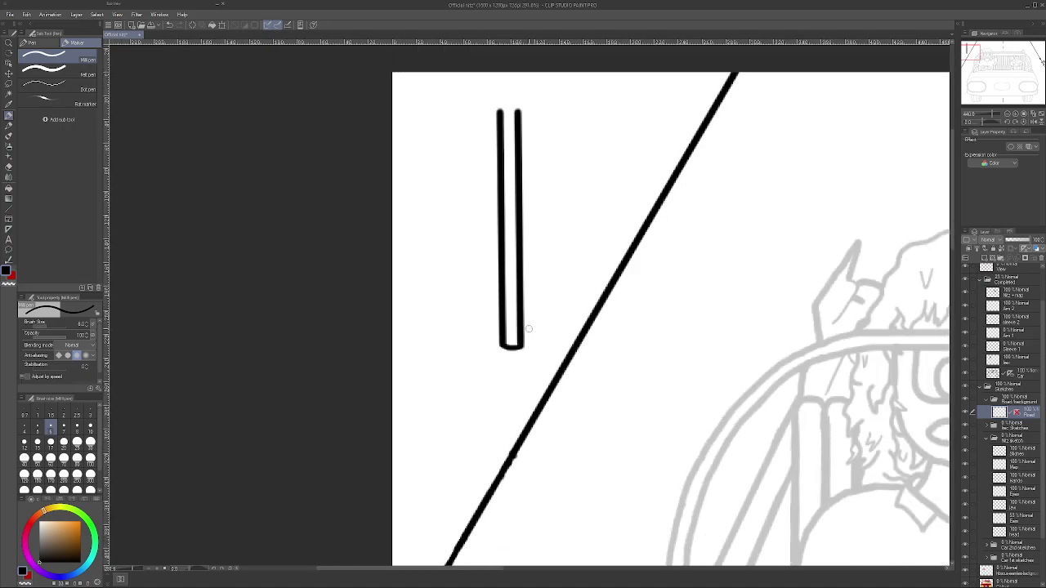
- Draw a sign panel across the upper end of the roadside post, with one rounded corner and running off the canvas edges
scroll(477, 173, "up", 2)
mouse_move(425, 205)
left_mouse_down()
mouse_move(558, 203)
mouse_move(576, 151)
left_mouse_up()
scroll(562, 189, "up", 2)
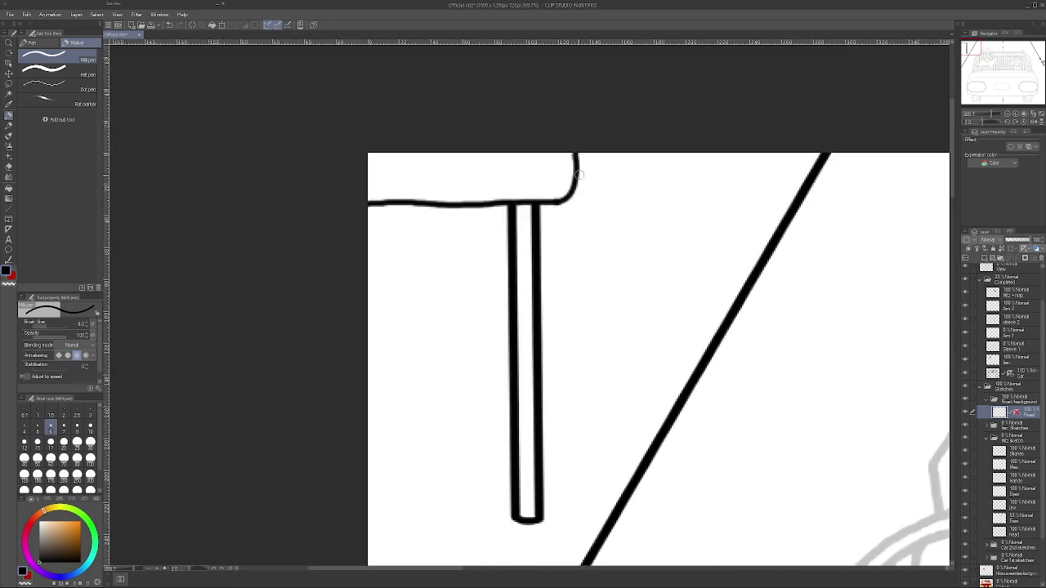
scroll(591, 236, "down", 5)
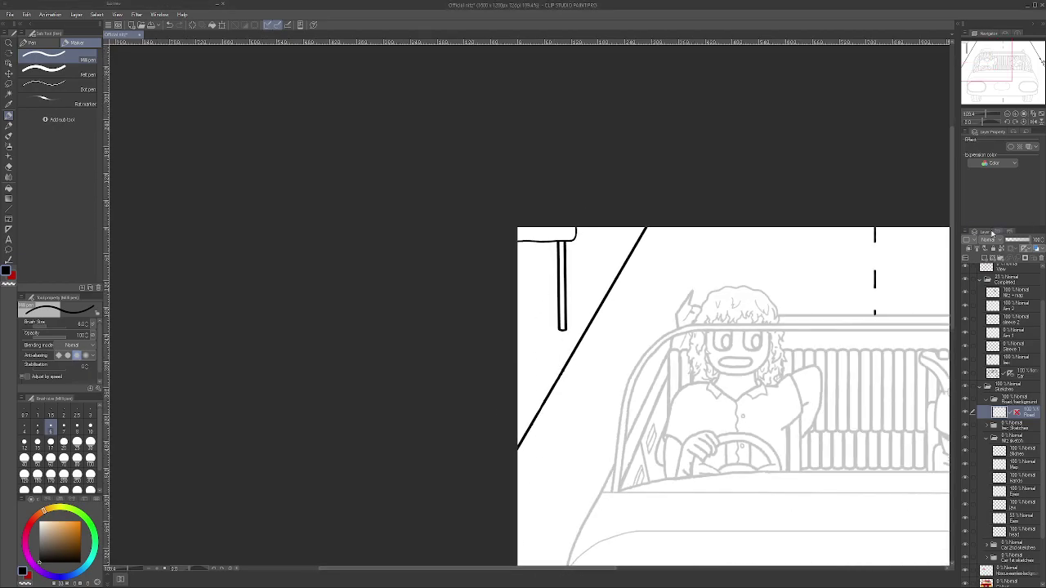
- Try a freehand slanted line inside the road edge on the driver's side, and undo each attempt
scroll(817, 408, "down", 3)
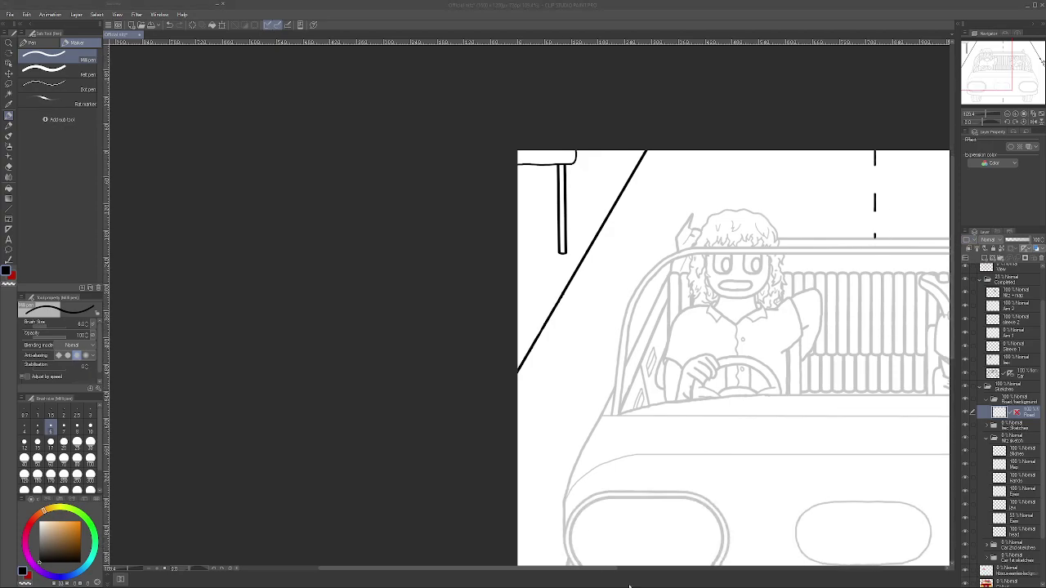
left_click_drag(477, 567, 595, 564)
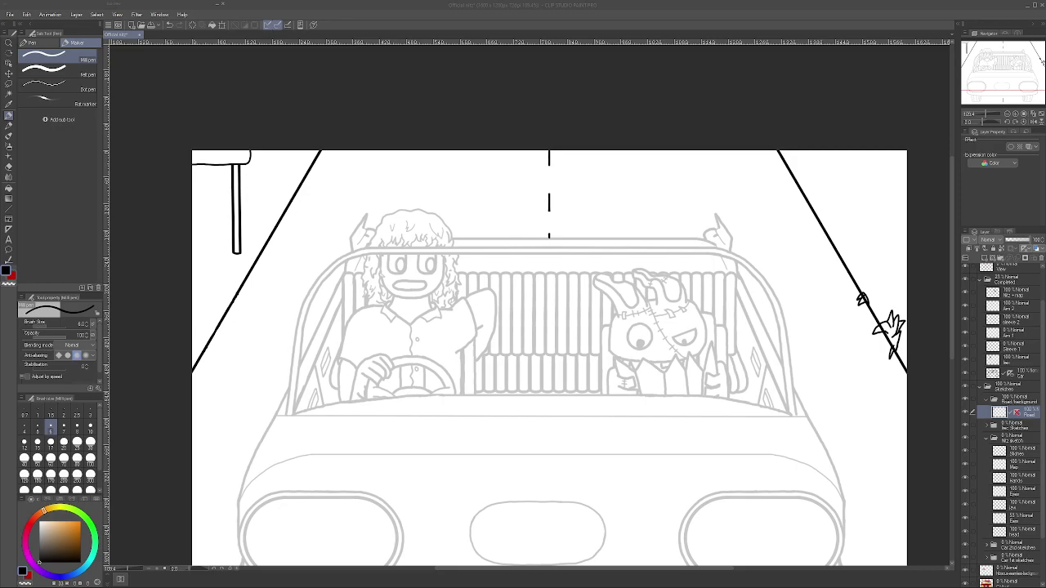
left_click(611, 580)
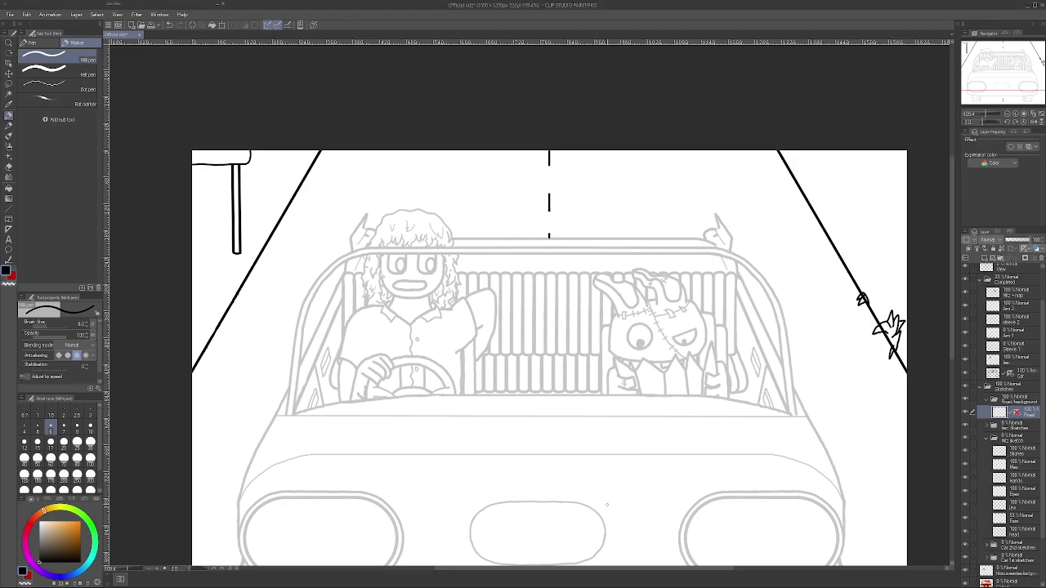
scroll(607, 505, "down", 5)
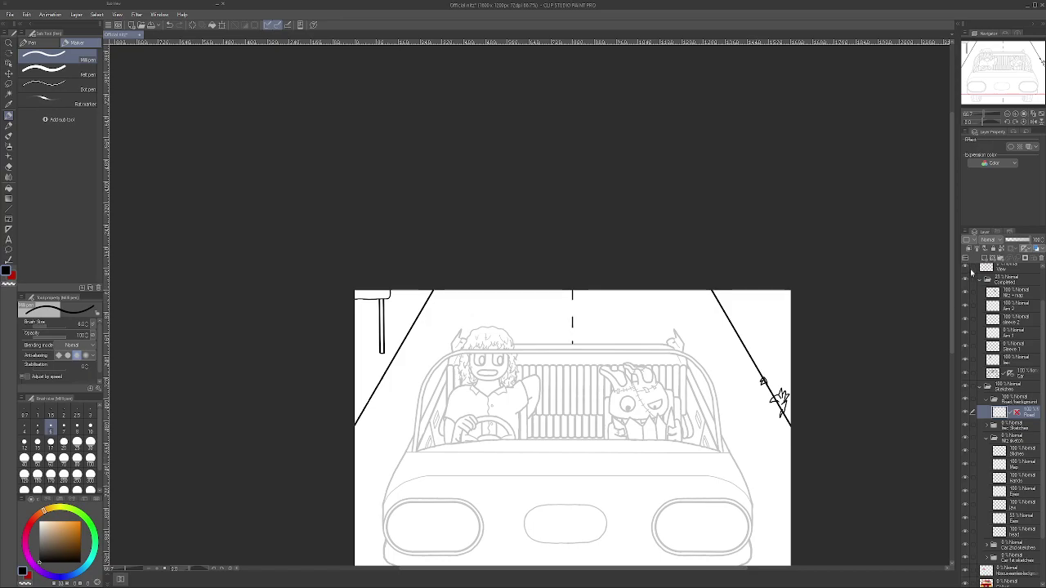
left_click_drag(954, 255, 954, 292)
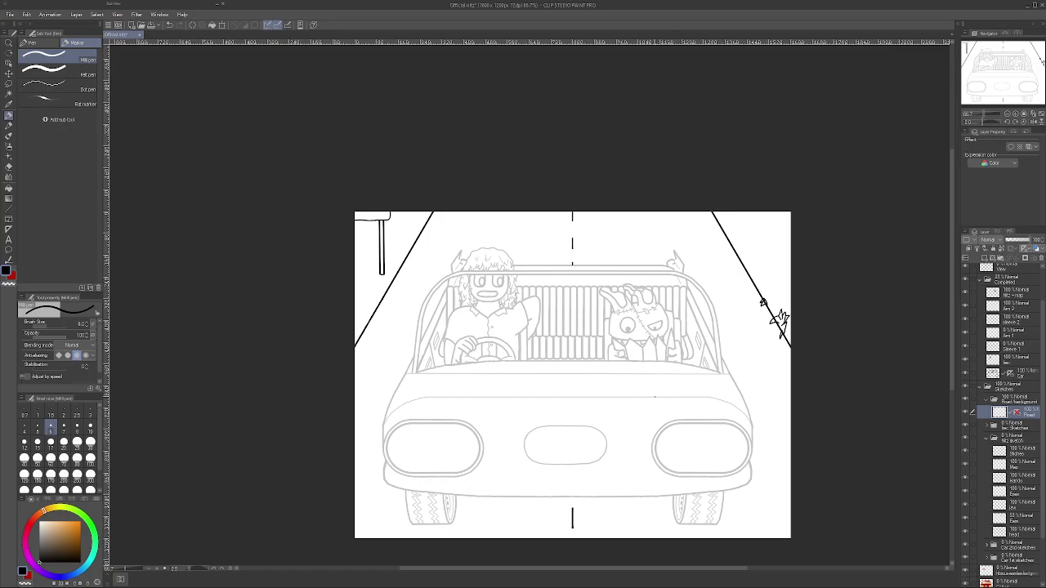
scroll(356, 406, "up", 2)
left_click_drag(354, 405, 500, 129)
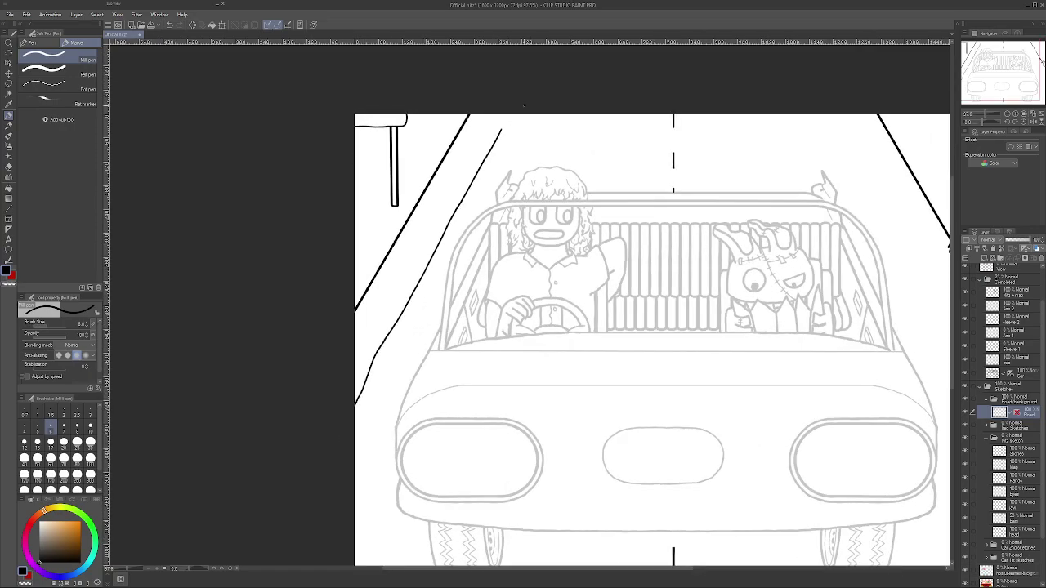
key("ctrl+minus")
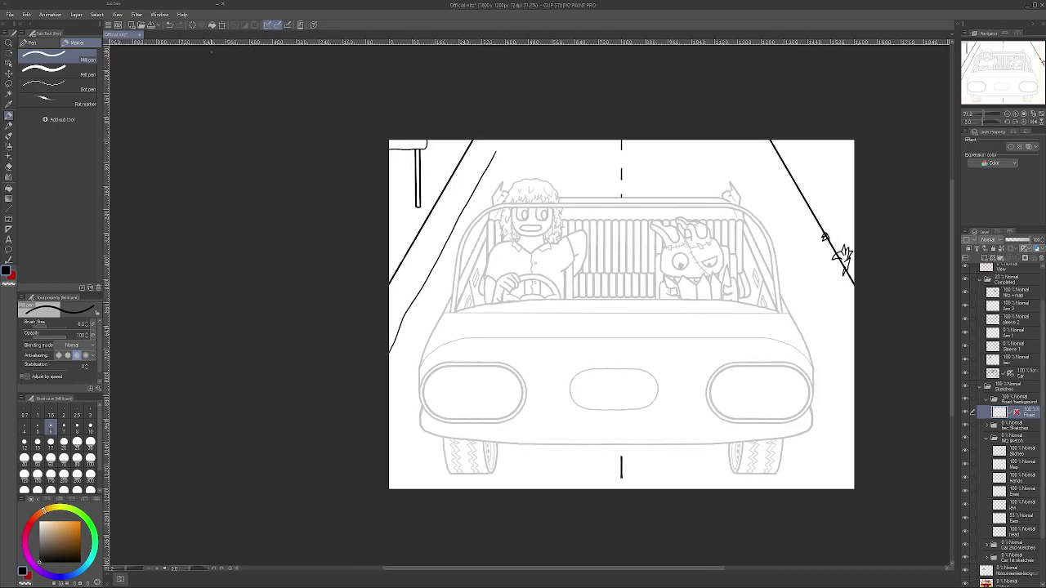
left_click(169, 24)
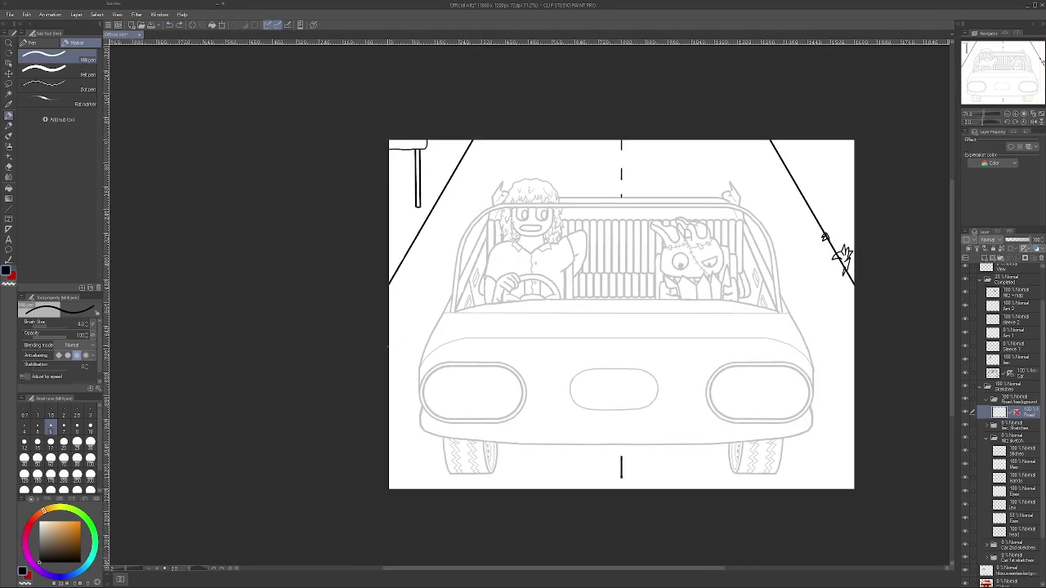
left_click_drag(390, 343, 492, 205)
left_click(167, 27)
- Set the Road layer's opacity to 0% and create a new layer above it named Road 2
left_click(1015, 414)
left_click_drag(1031, 241, 997, 244)
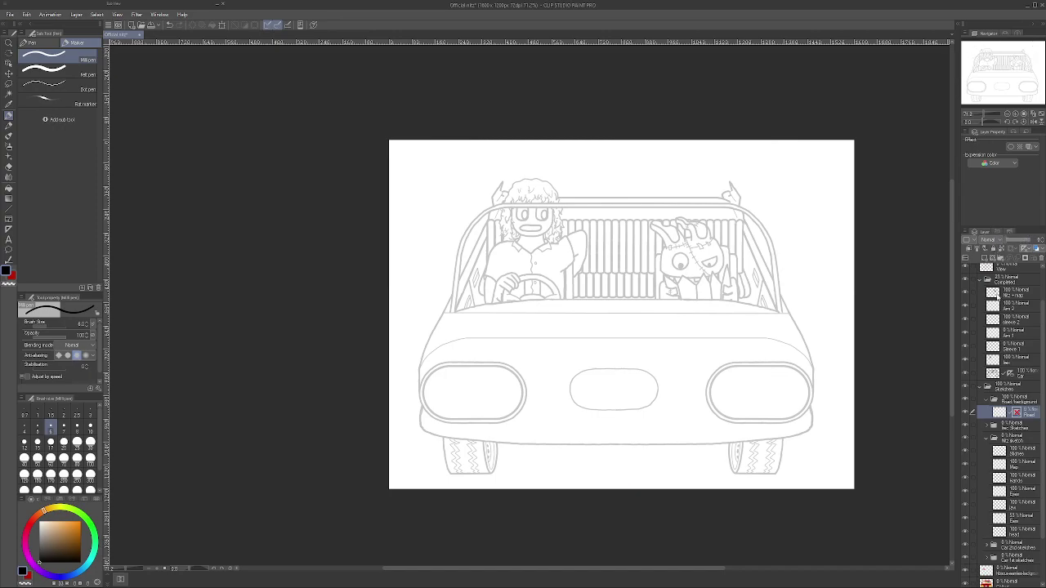
left_click(1014, 405)
left_click(992, 257)
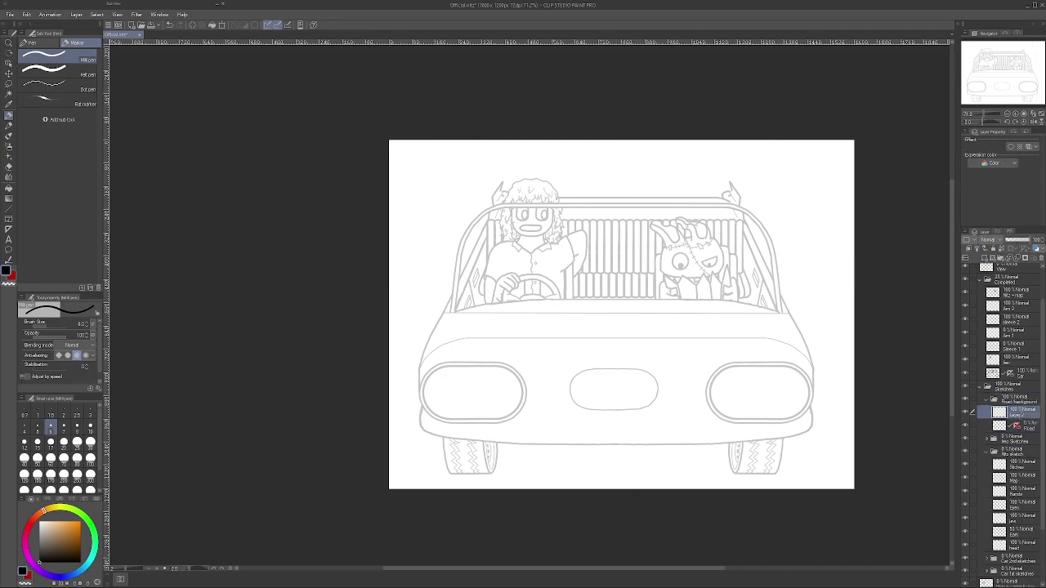
double_click(1015, 415)
type("Road")
key("Return")
- Place a vertical symmetry ruler through the centre of the car on the Road 2 layer
left_click(8, 229)
scroll(614, 216, "up", 4)
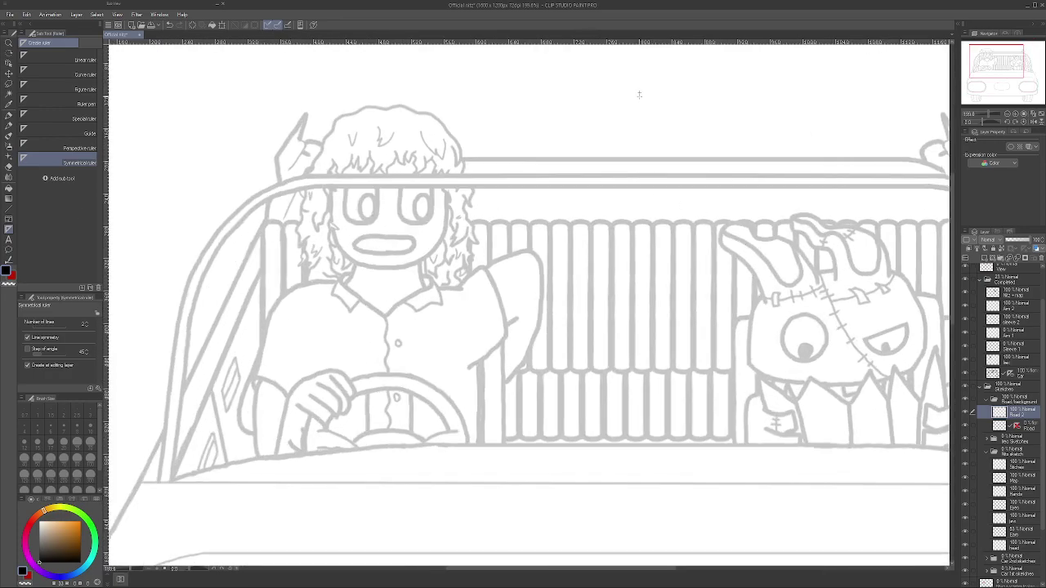
left_click_drag(639, 96, 639, 438)
scroll(625, 327, "down", 4)
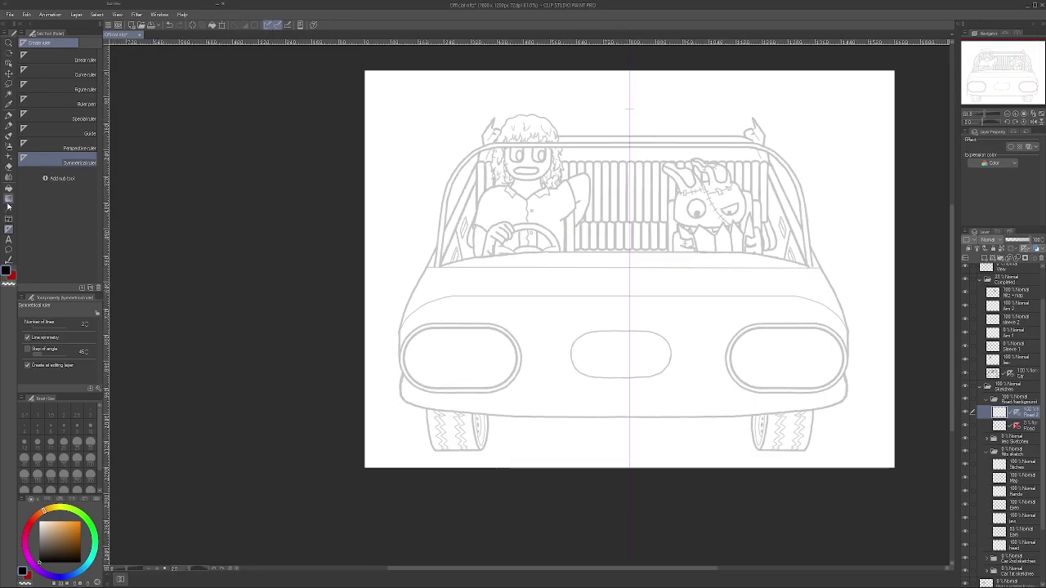
- Draw mirrored straight road edges slanting from the canvas sides near the headlights up to the driver's hair height
left_click(8, 209)
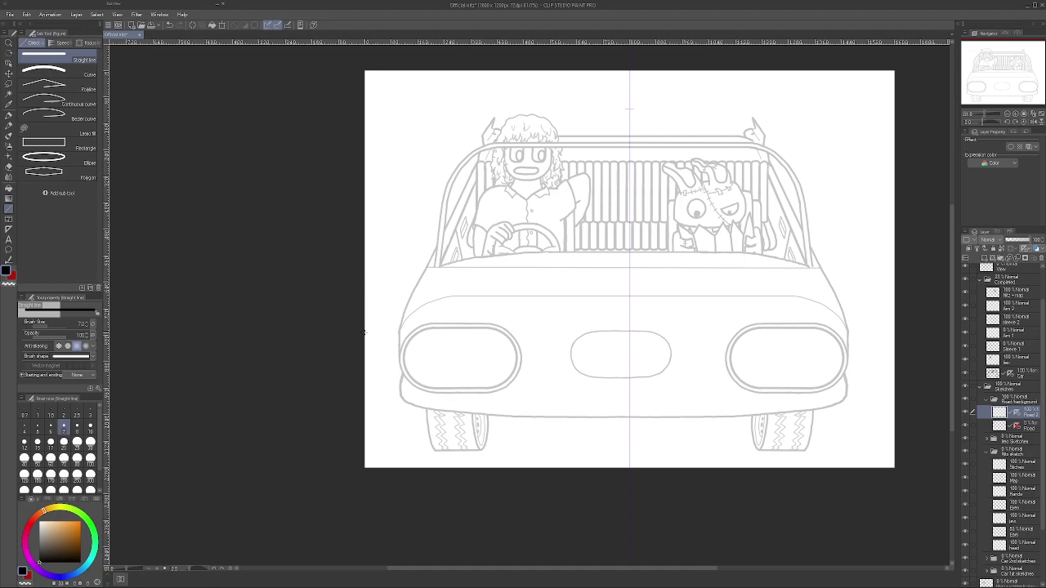
left_click_drag(364, 333, 537, 96)
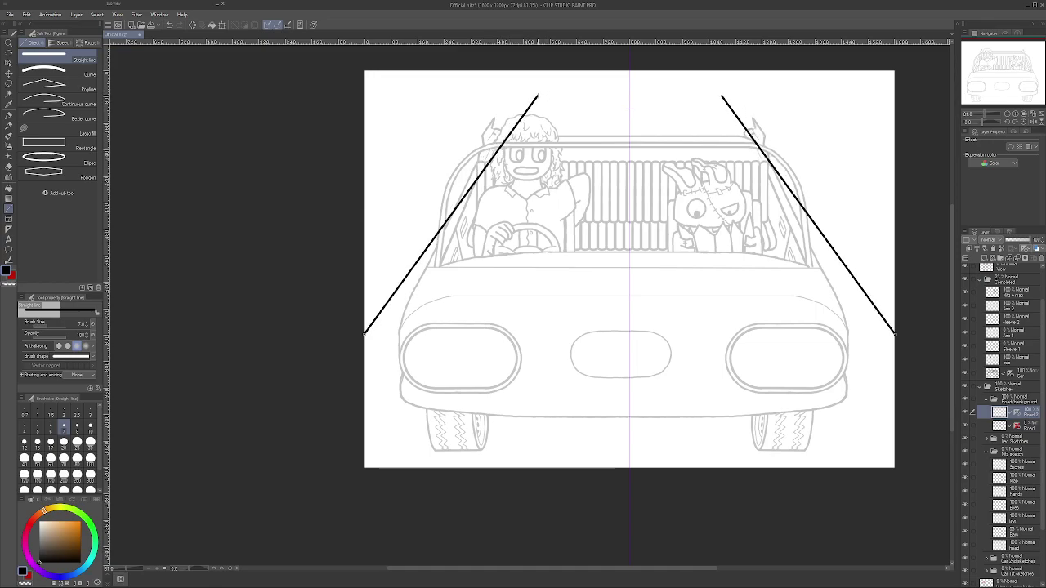
left_click_drag(537, 96, 575, 142)
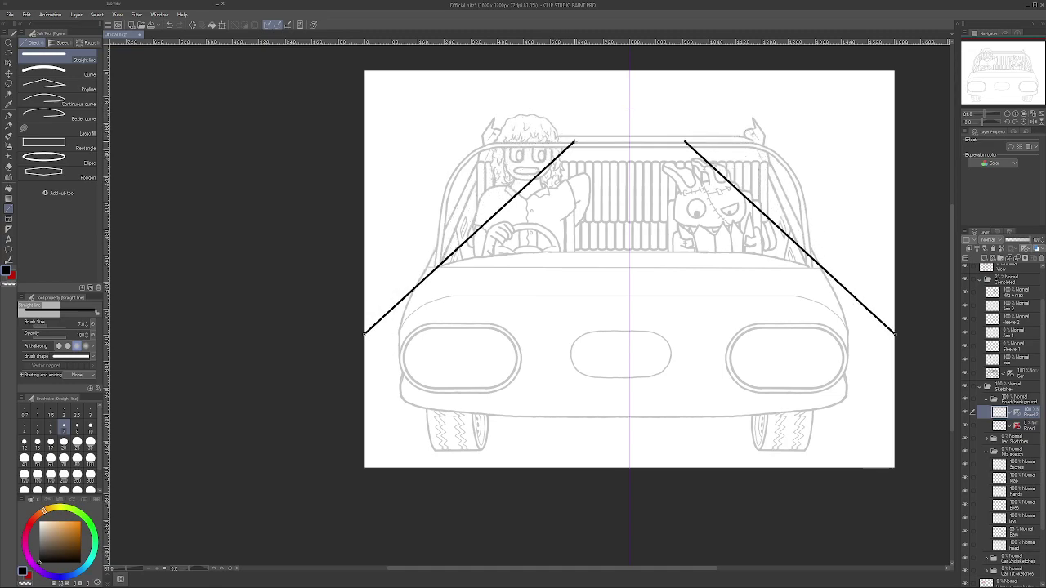
mouse_move(575, 142)
left_mouse_down()
mouse_move(599, 215)
mouse_move(593, 180)
mouse_move(558, 128)
left_mouse_up()
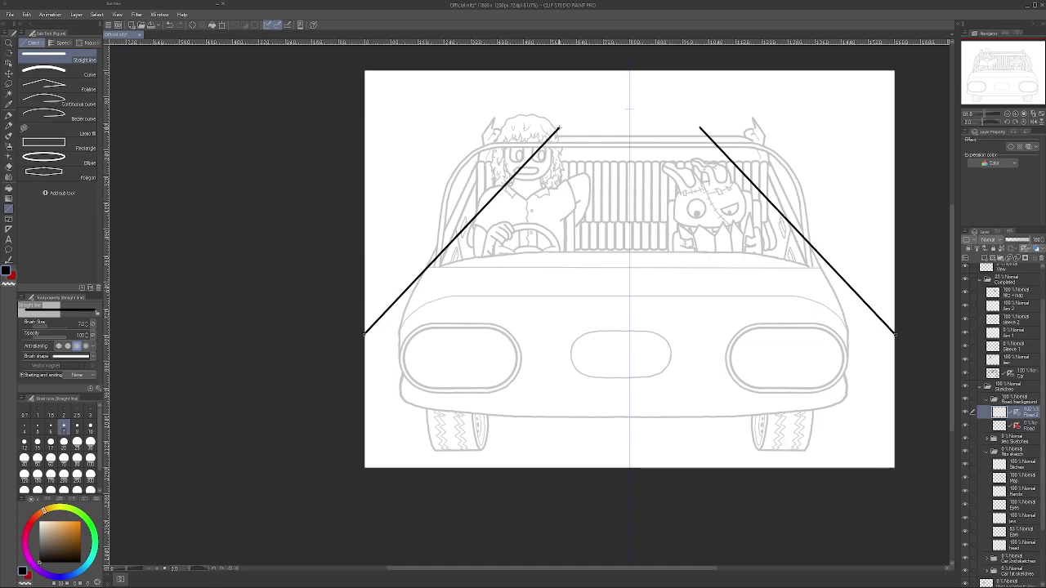
left_click_drag(558, 128, 547, 115)
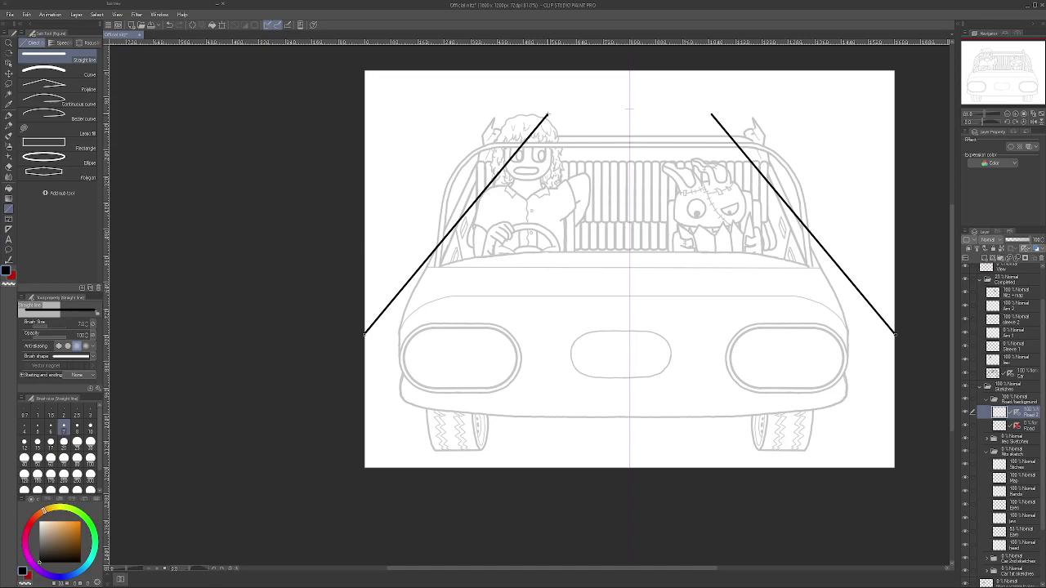
left_click_drag(547, 114, 547, 114)
- Erase the part of the driver's-side road edge that crosses the driver and windshield, using the hard eraser at size 20
left_click(8, 167)
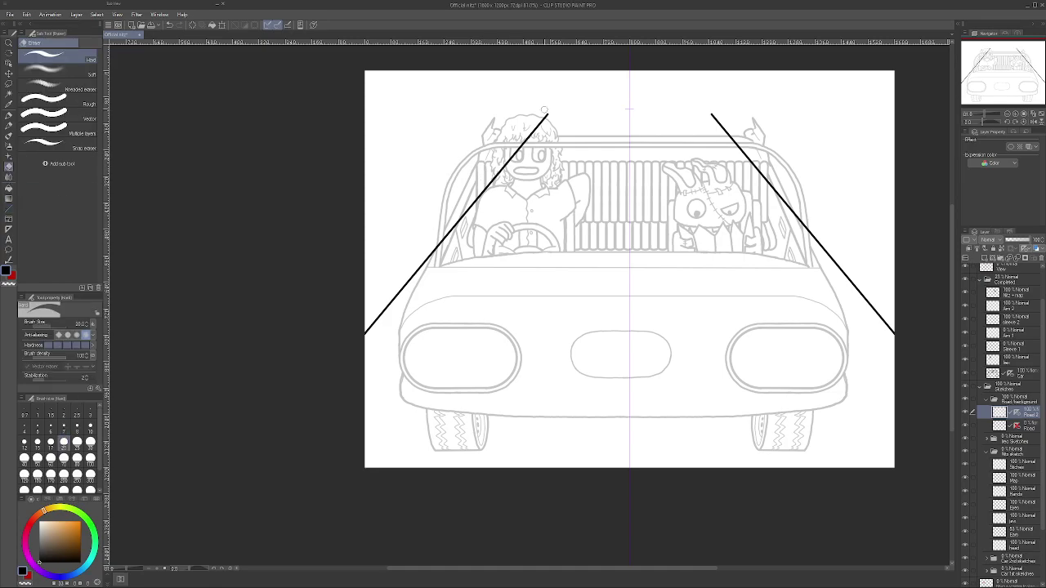
scroll(515, 155, "up", 1)
scroll(509, 158, "up", 2)
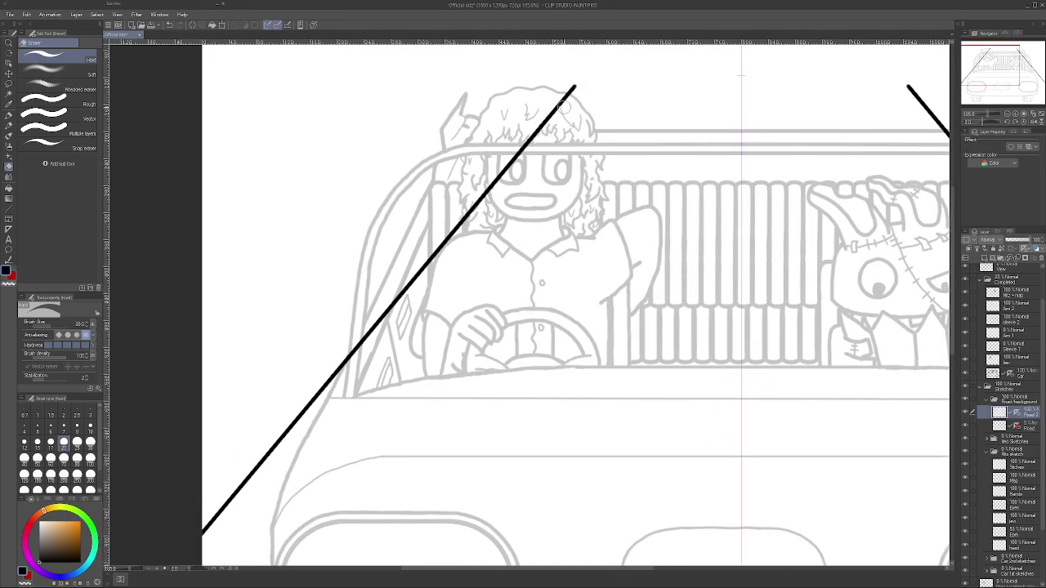
left_click_drag(566, 100, 349, 362)
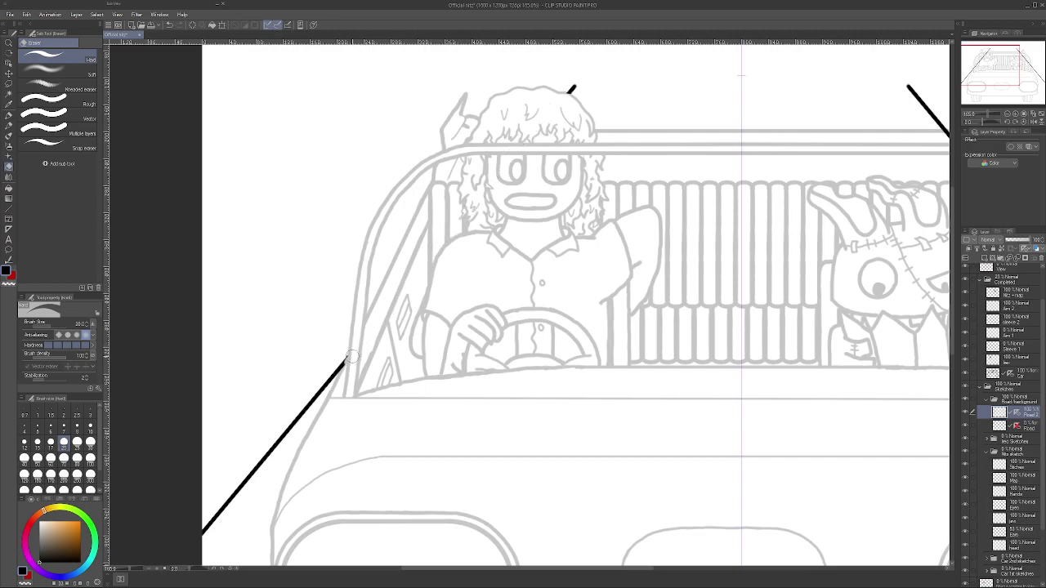
key("ctrl+minus")
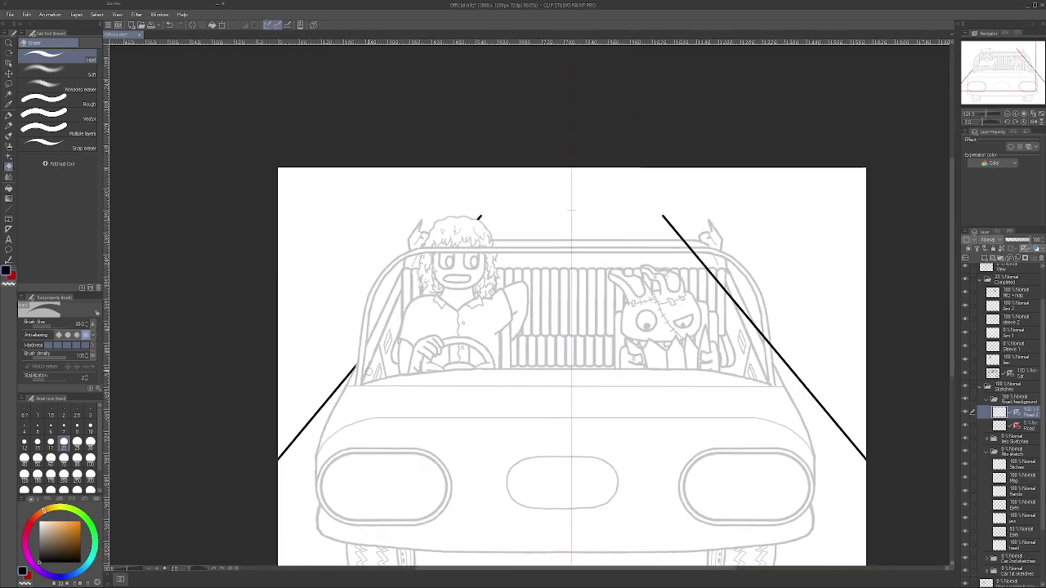
- Erase the passenger-side road edge where it crosses the windshield frame and car interior
scroll(694, 281, "up", 3)
left_click_drag(685, 232, 675, 222)
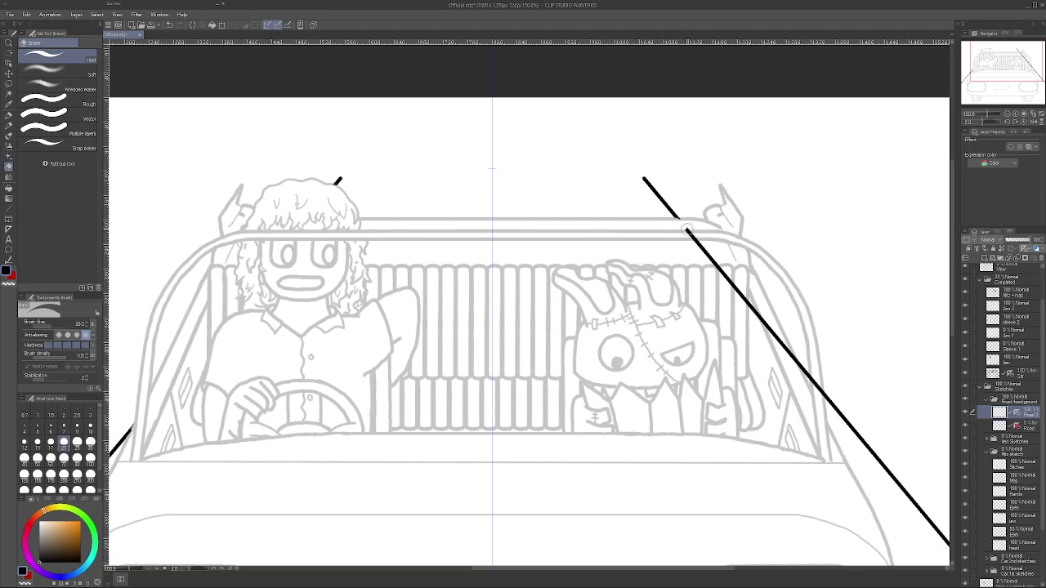
mouse_move(679, 223)
left_mouse_down()
mouse_move(692, 251)
mouse_move(700, 231)
mouse_move(724, 296)
mouse_move(747, 276)
mouse_move(765, 345)
mouse_move(774, 328)
mouse_move(795, 360)
left_mouse_up()
scroll(768, 325, "down", 4)
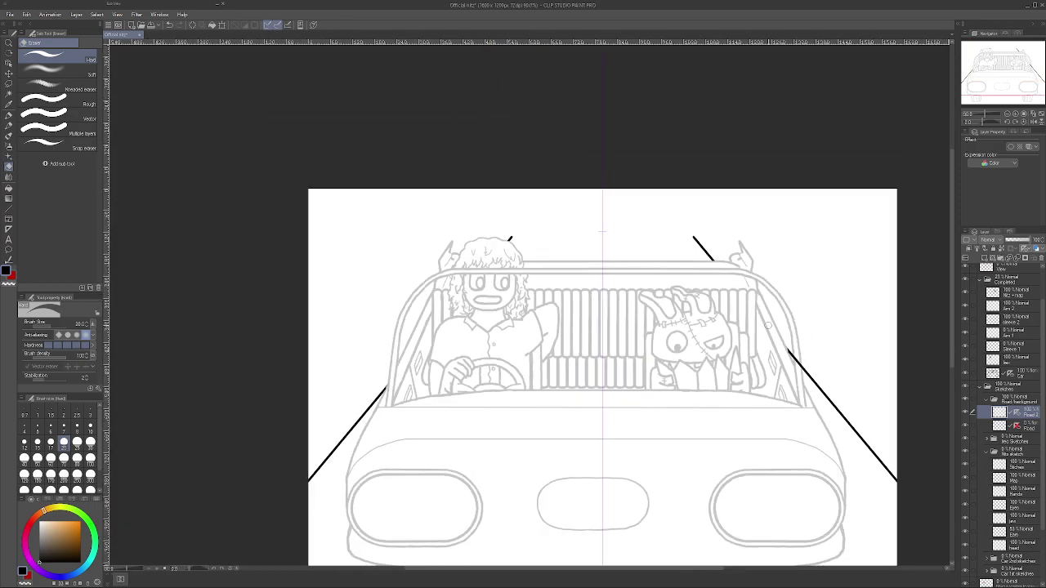
scroll(766, 325, "down", 1)
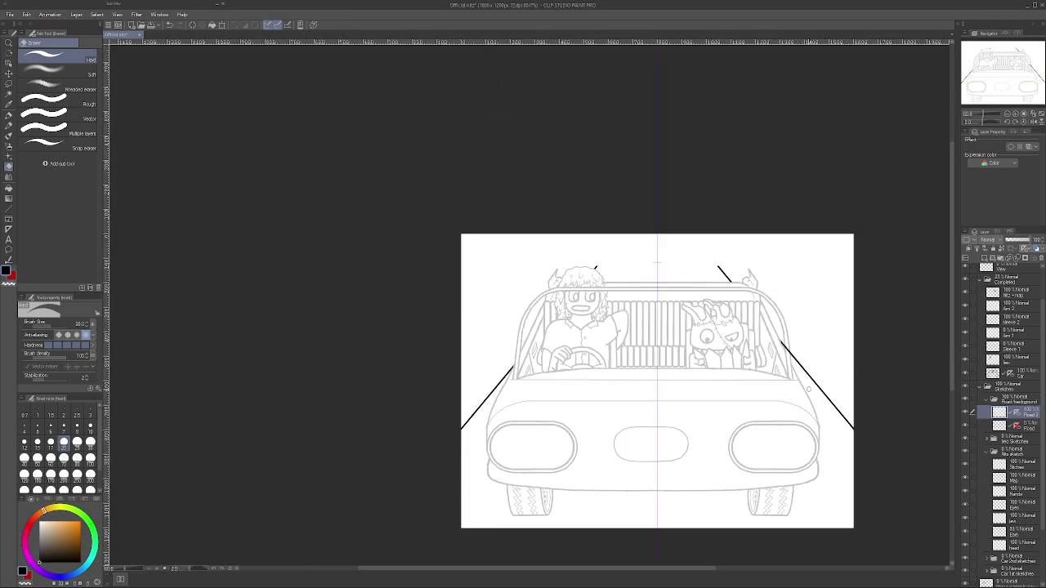
scroll(804, 394, "up", 2)
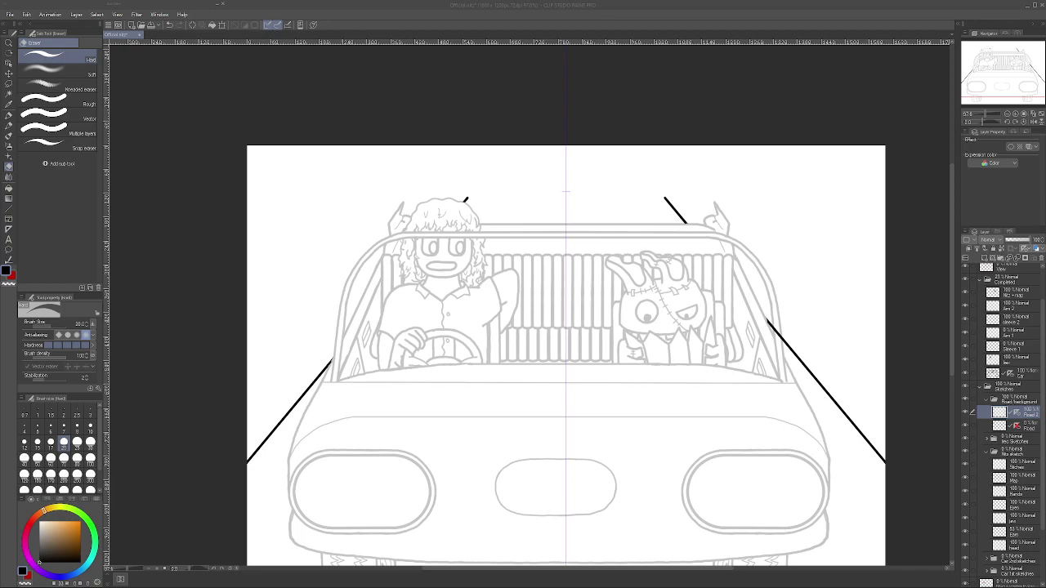
left_click(994, 15)
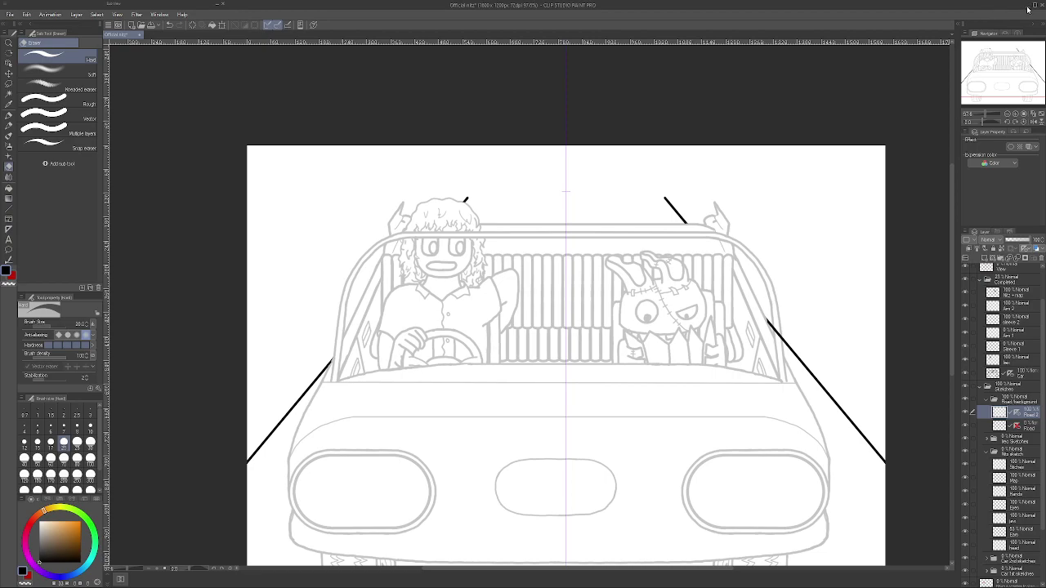
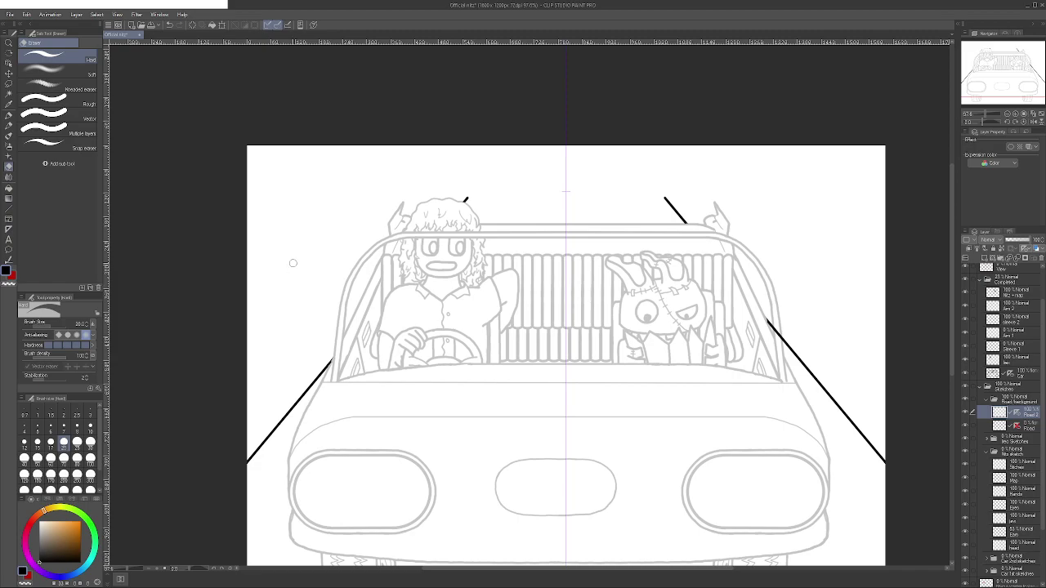
- Extend both mirrored road edges with the Milli pen, from beside the driver's hair toward the upper canvas border
scroll(530, 216, "up", 2)
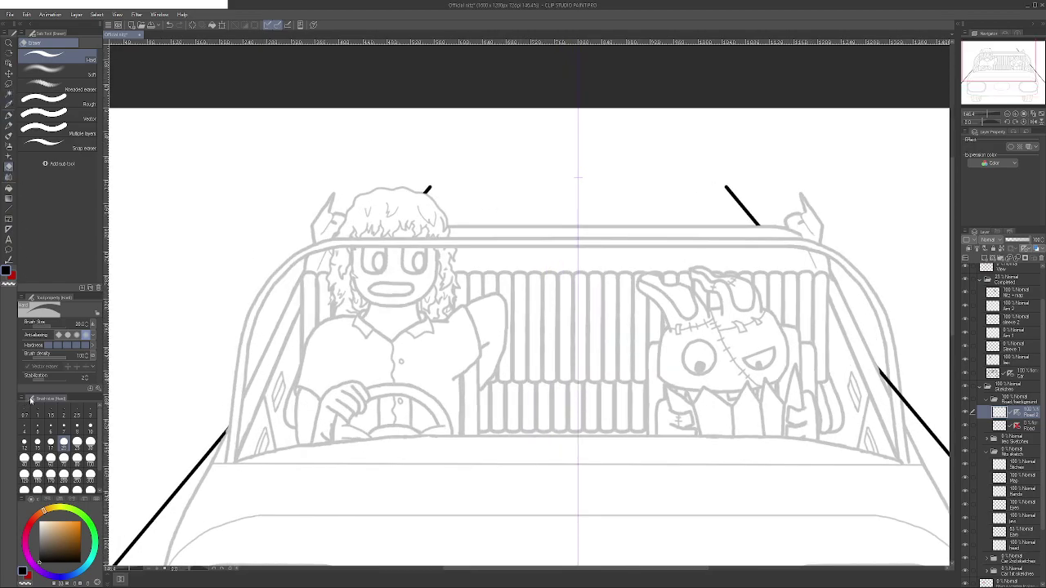
key("p")
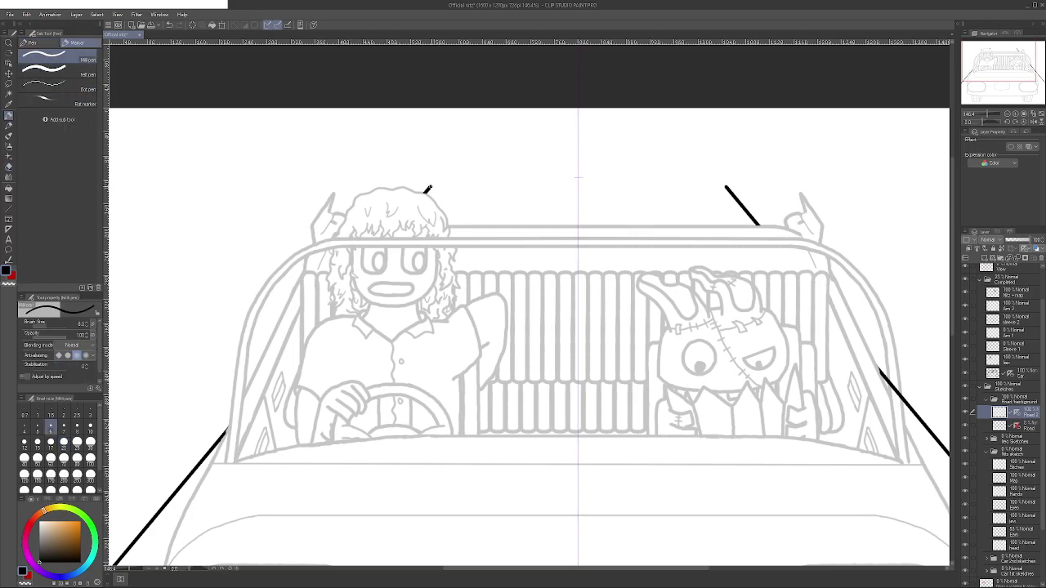
left_click_drag(434, 181, 480, 134)
left_click_drag(430, 189, 451, 165)
scroll(430, 173, "up", 4)
left_click_drag(434, 205, 548, 87)
scroll(490, 147, "down", 4)
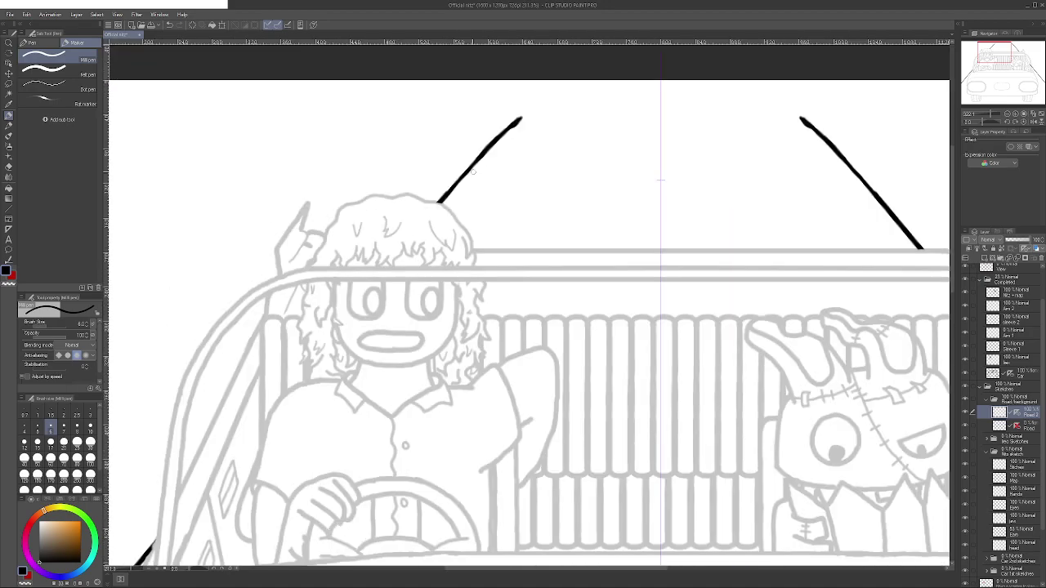
- Draw a straight horizon line joining the tops of both road edges and extending to the driver's-side canvas border
left_click(168, 26)
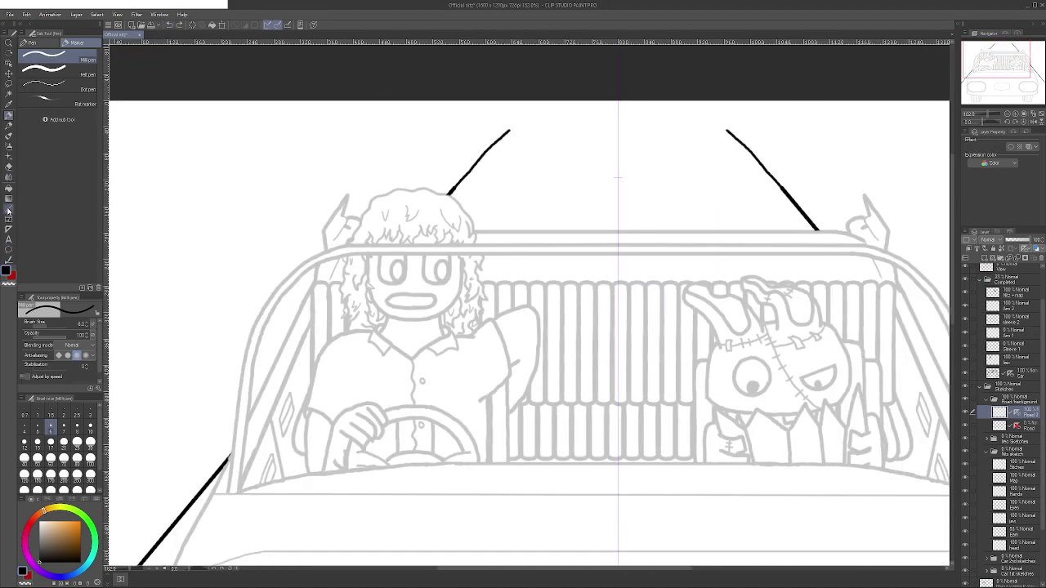
left_click(9, 210)
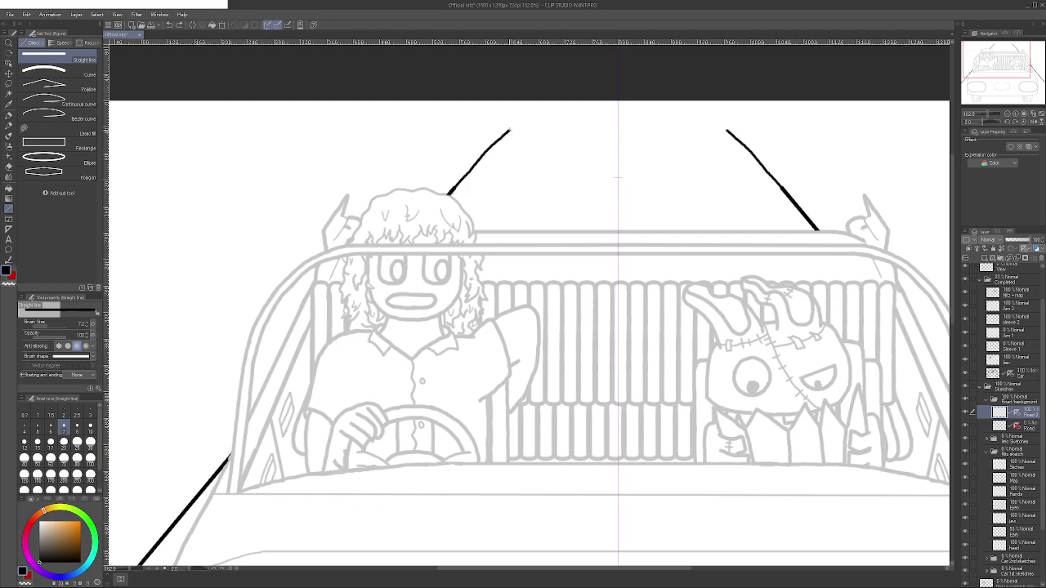
left_click_drag(510, 129, 619, 129)
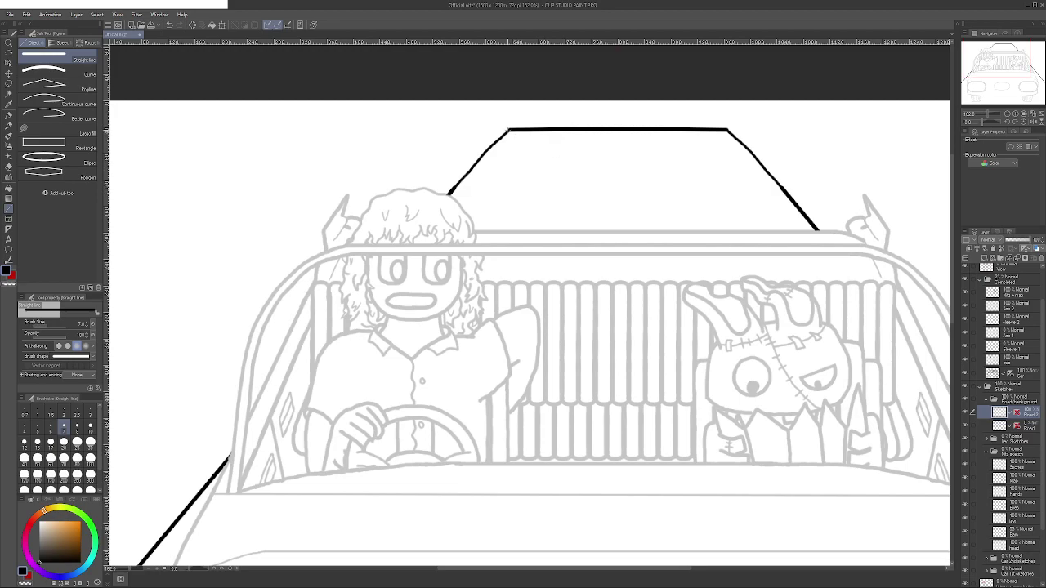
left_click_drag(508, 129, 104, 131)
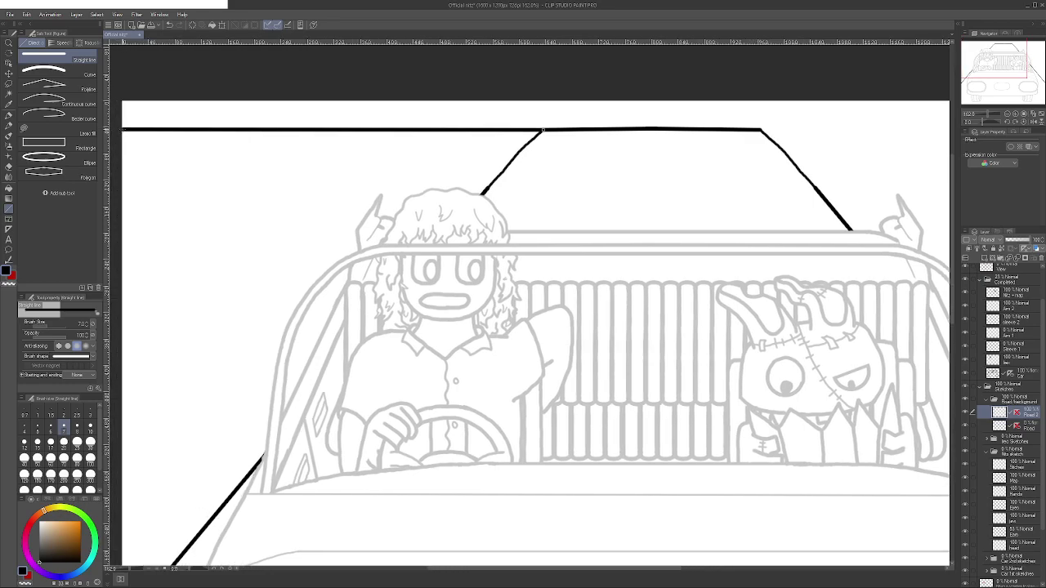
key("ctrl+minus")
key("ctrl+minus")
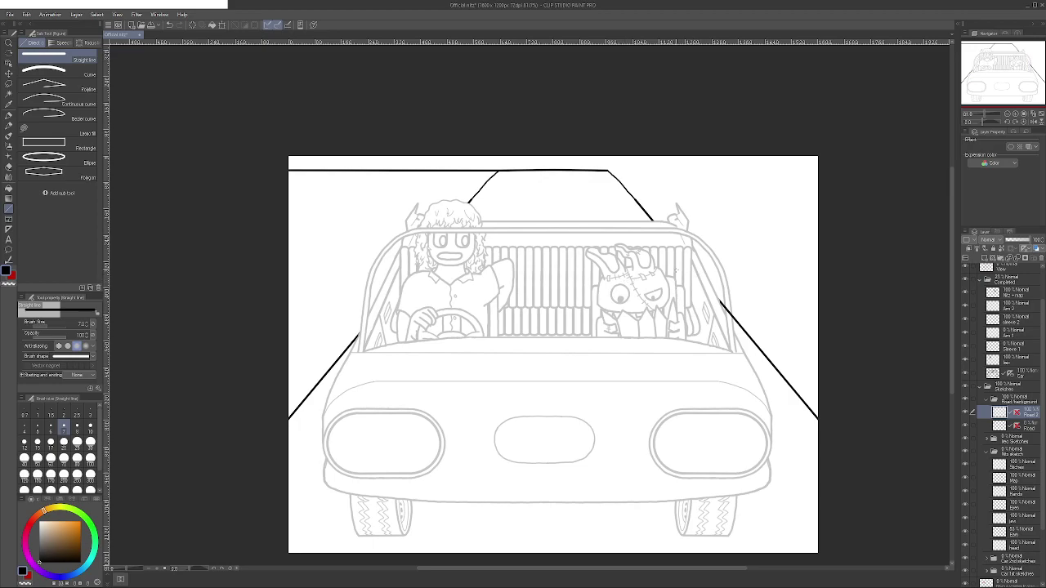
- Raise Layer 1's opacity to 100% and make its Shape ideas folder almost fully opaque
left_click(8, 115)
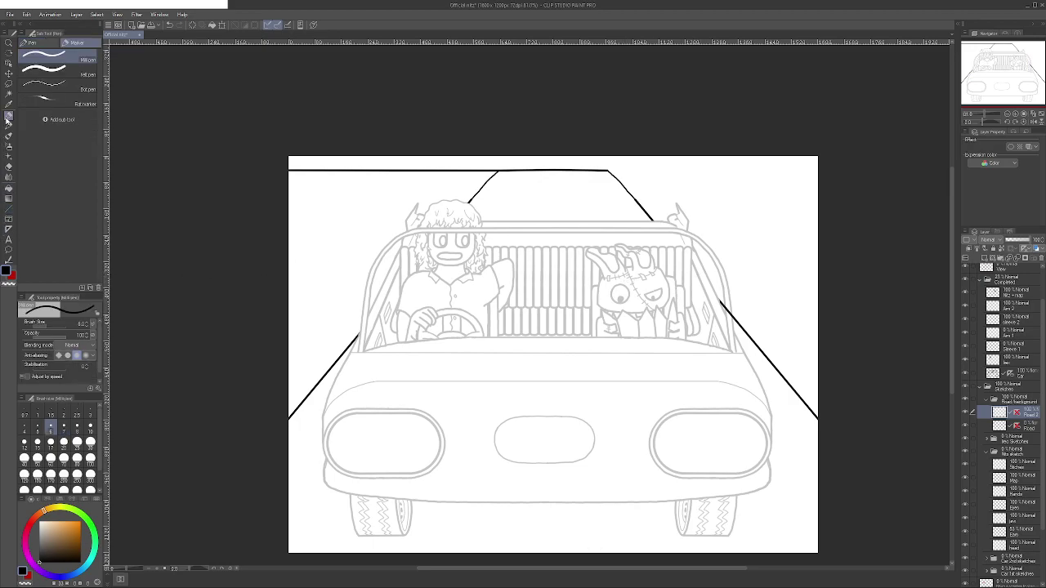
scroll(596, 164, "up", 2)
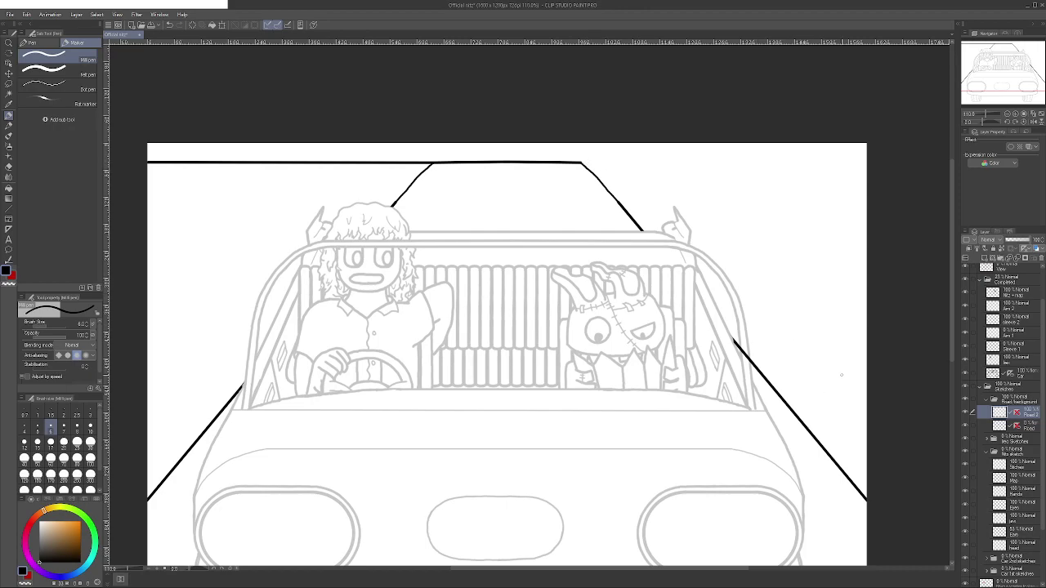
scroll(1026, 290, "up", 2)
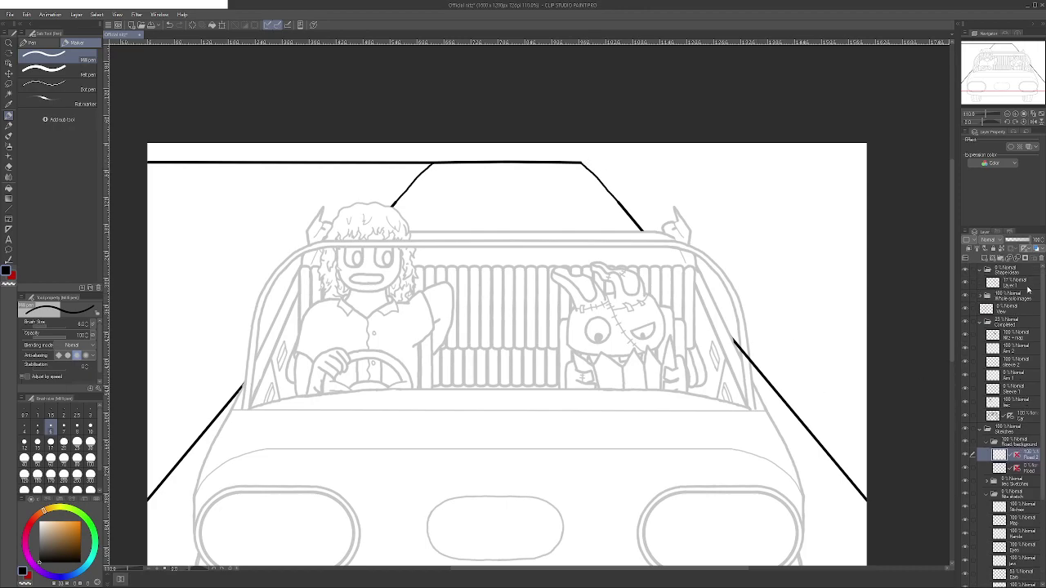
left_click(1027, 283)
left_click_drag(1018, 241, 1032, 243)
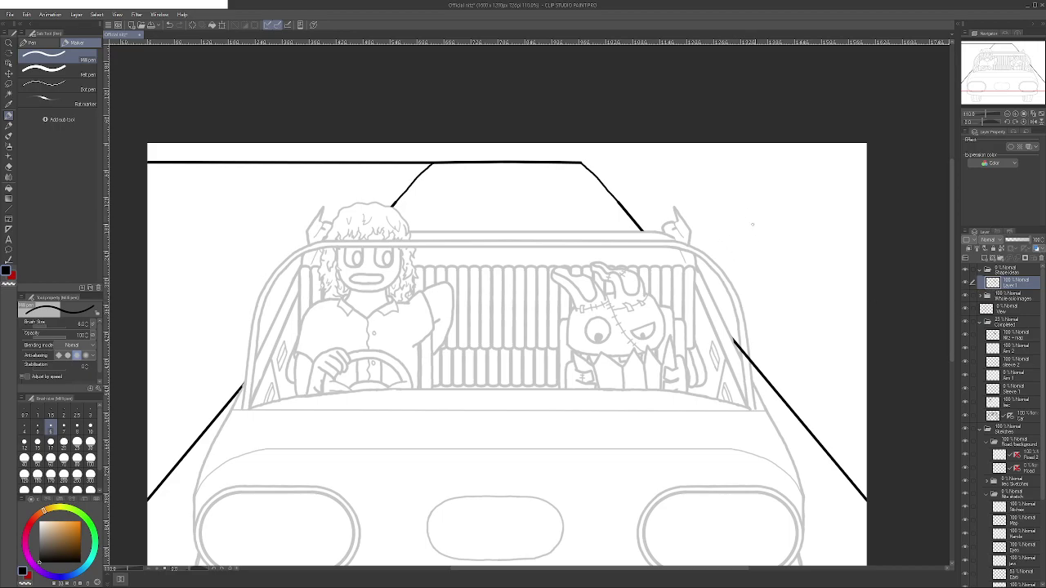
left_click(1021, 269)
left_click(1024, 242)
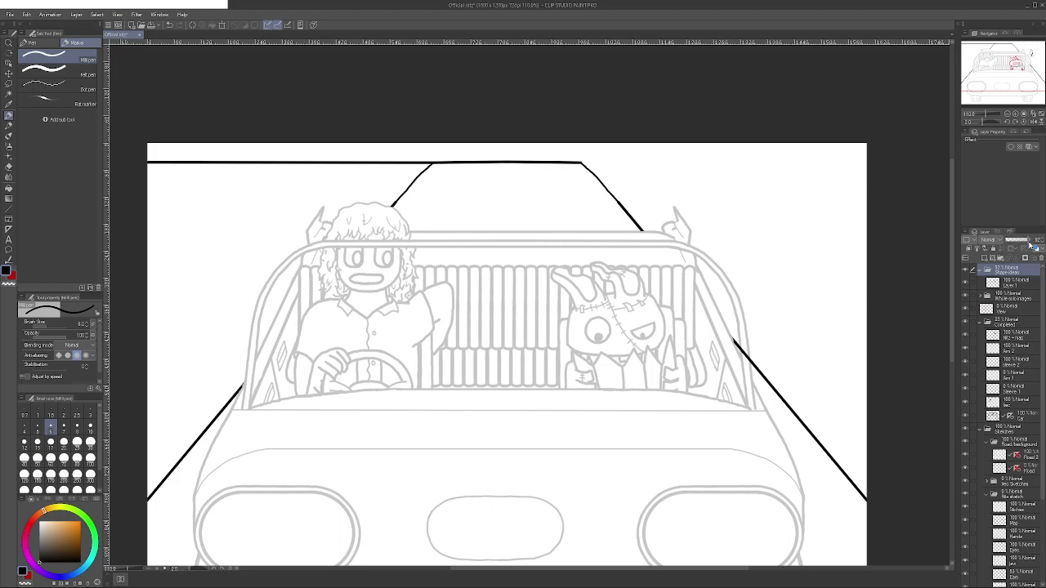
- Erase the old red and blue passenger sketch and the black scribble from Layer 1 with the hard eraser, enlarging it for the scribble
left_click(9, 166)
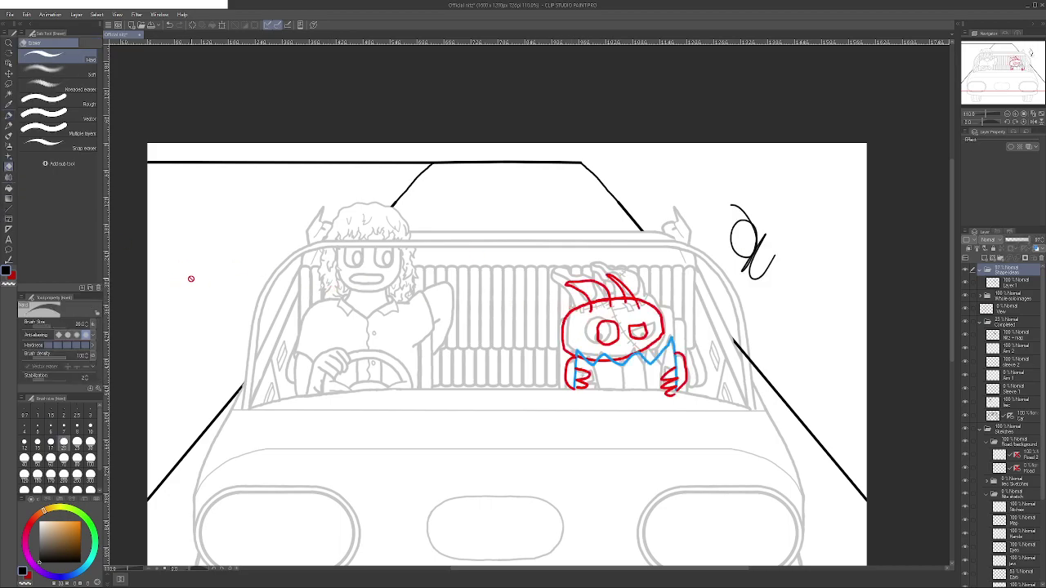
left_click(1008, 286)
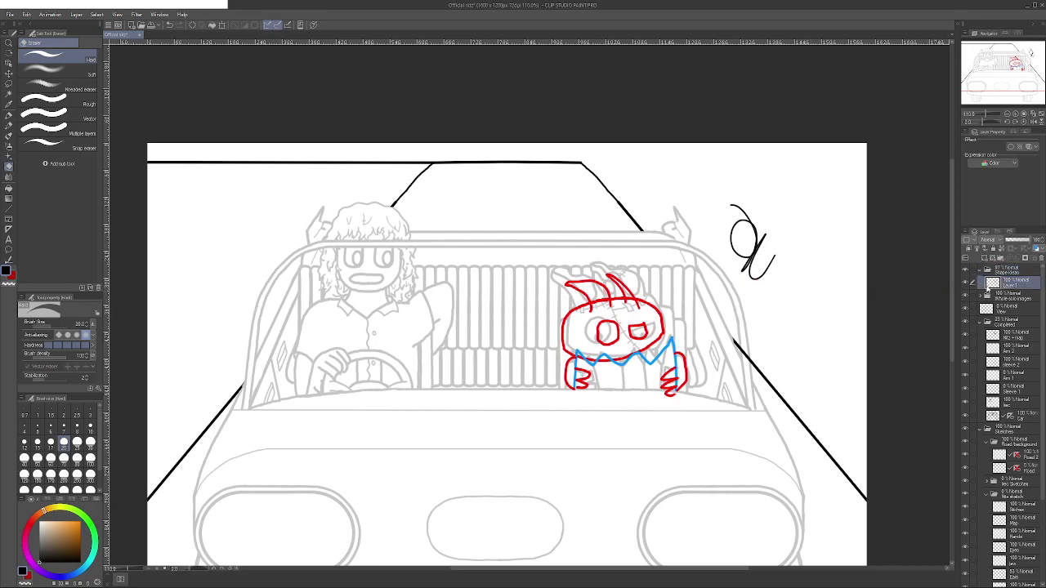
left_click(572, 286)
mouse_move(573, 284)
left_mouse_down()
mouse_move(564, 350)
mouse_move(576, 389)
mouse_move(563, 398)
mouse_move(636, 339)
mouse_move(621, 362)
mouse_move(639, 353)
left_mouse_up()
mouse_move(668, 305)
left_mouse_down()
mouse_move(661, 343)
mouse_move(635, 376)
mouse_move(681, 319)
mouse_move(664, 388)
mouse_move(685, 383)
mouse_move(675, 398)
left_mouse_up()
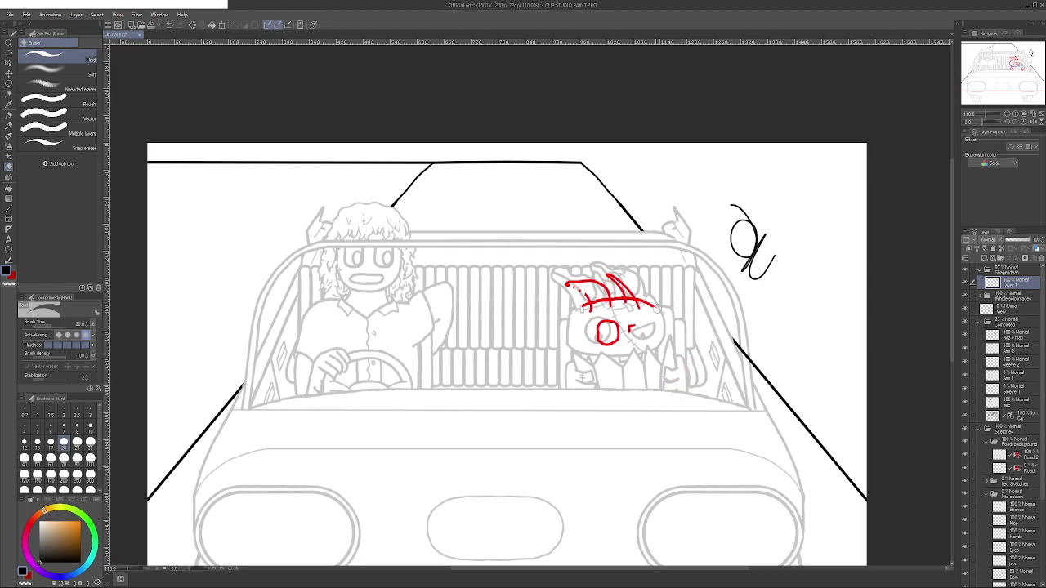
mouse_move(658, 297)
left_mouse_down()
mouse_move(630, 325)
mouse_move(630, 347)
mouse_move(628, 315)
mouse_move(574, 294)
mouse_move(579, 319)
mouse_move(577, 294)
mouse_move(613, 267)
mouse_move(615, 287)
mouse_move(589, 287)
mouse_move(606, 328)
left_mouse_up()
left_click(64, 457)
mouse_move(739, 245)
left_mouse_down()
mouse_move(753, 265)
mouse_move(759, 234)
left_mouse_up()
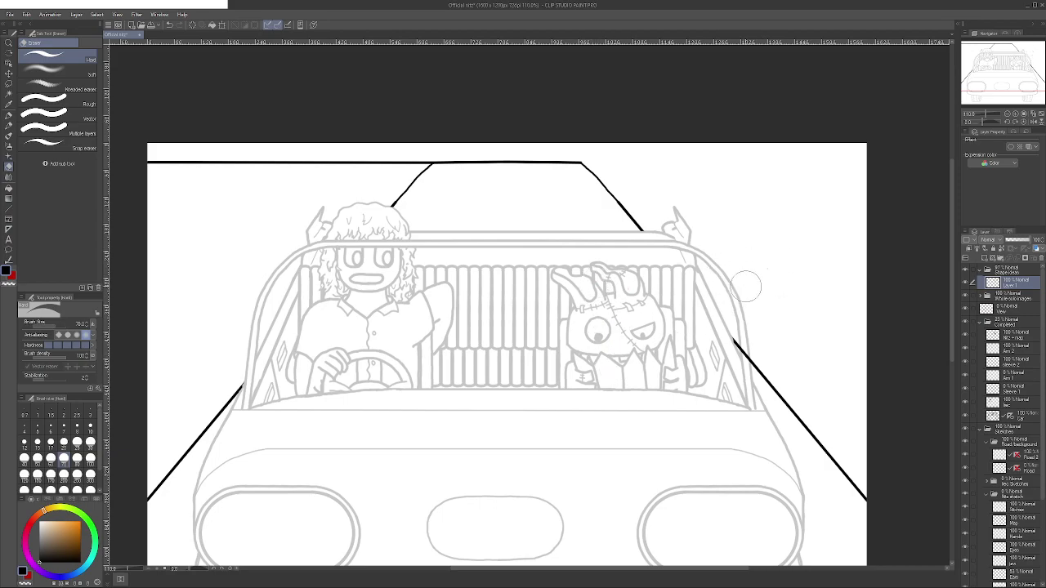
- Lower Layer 1's opacity to roughly half and switch the Milli pen to red for guide sketching
left_click(9, 117)
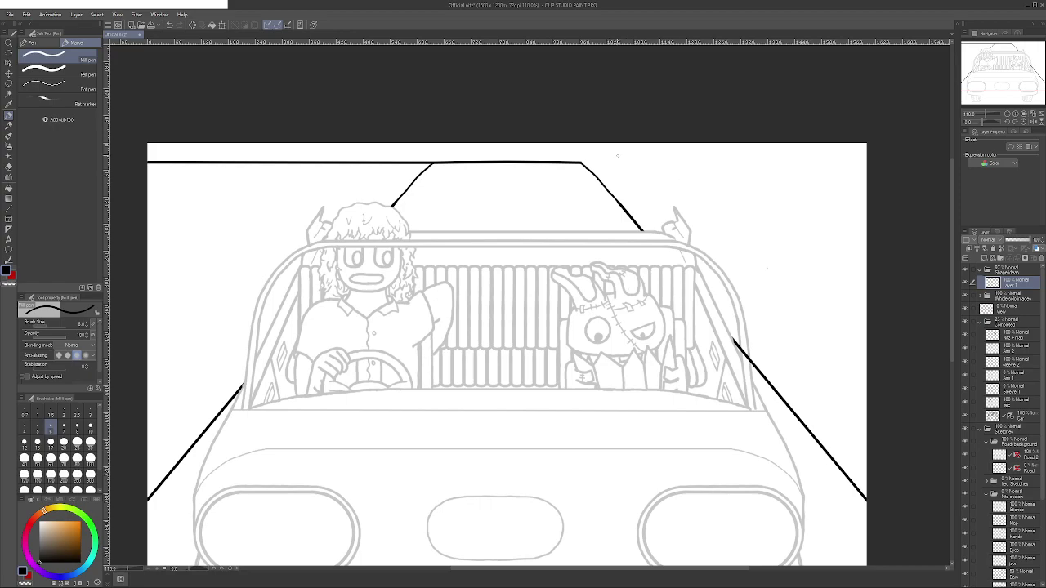
left_click_drag(1030, 239, 1018, 239)
left_click(12, 277)
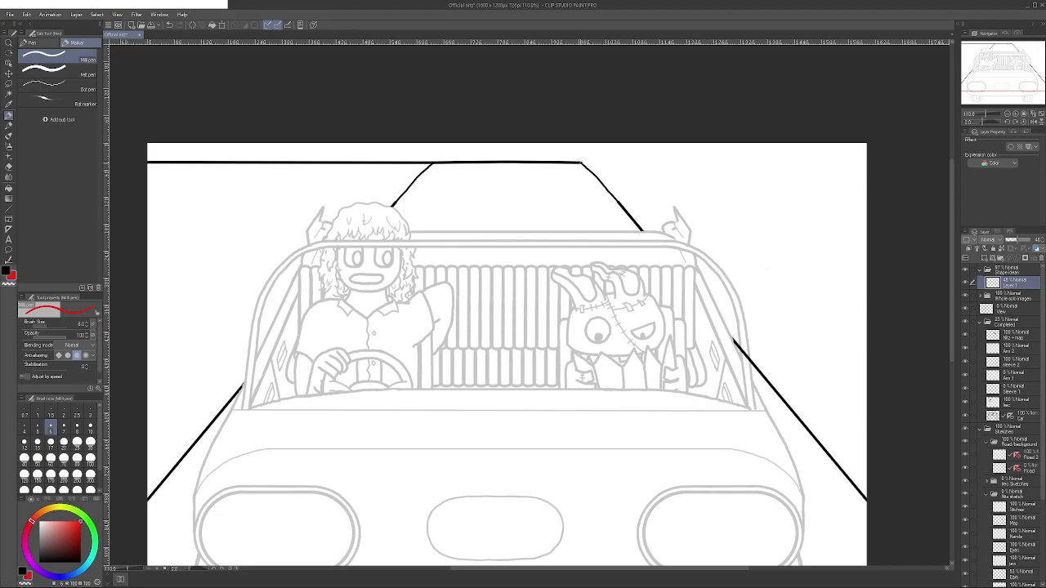
- Try a red outline sloping from the horizon's passenger-side corner down to the canvas border
left_click_drag(582, 162, 657, 171)
left_click(169, 25)
mouse_move(582, 163)
left_mouse_down()
mouse_move(634, 173)
mouse_move(708, 219)
mouse_move(867, 468)
left_mouse_up()
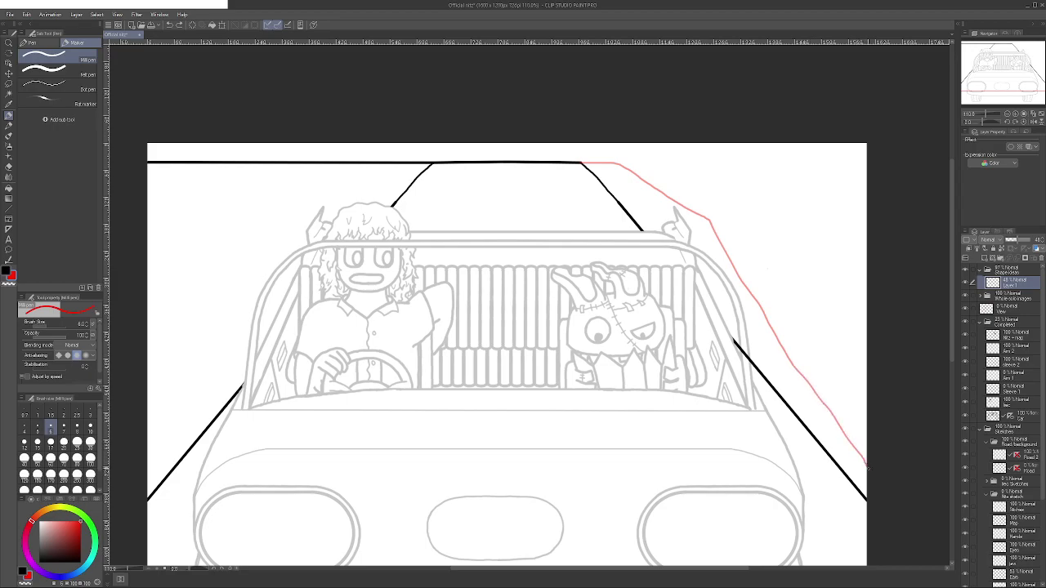
left_click(170, 25)
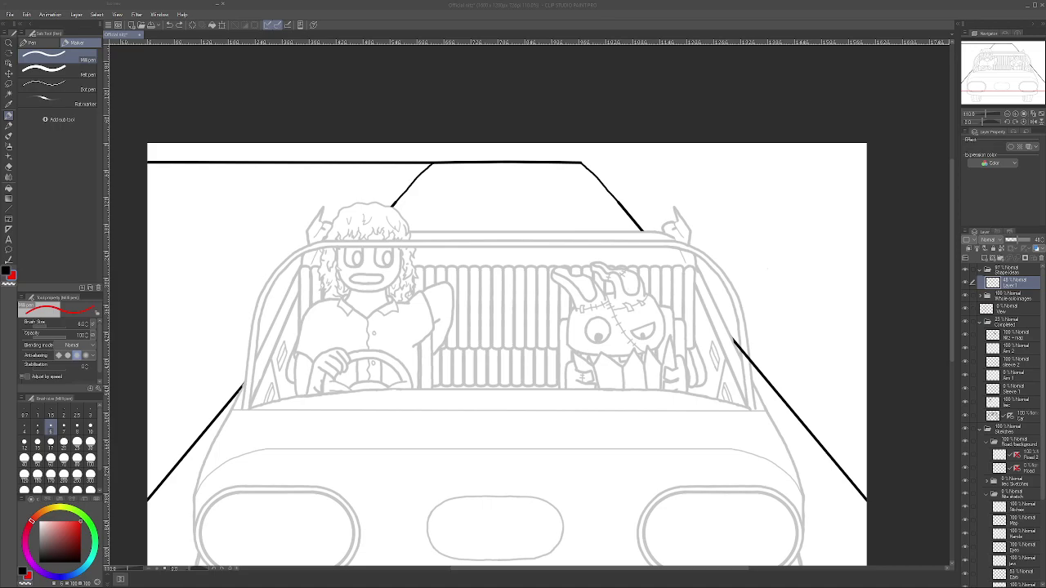
left_click(616, 582)
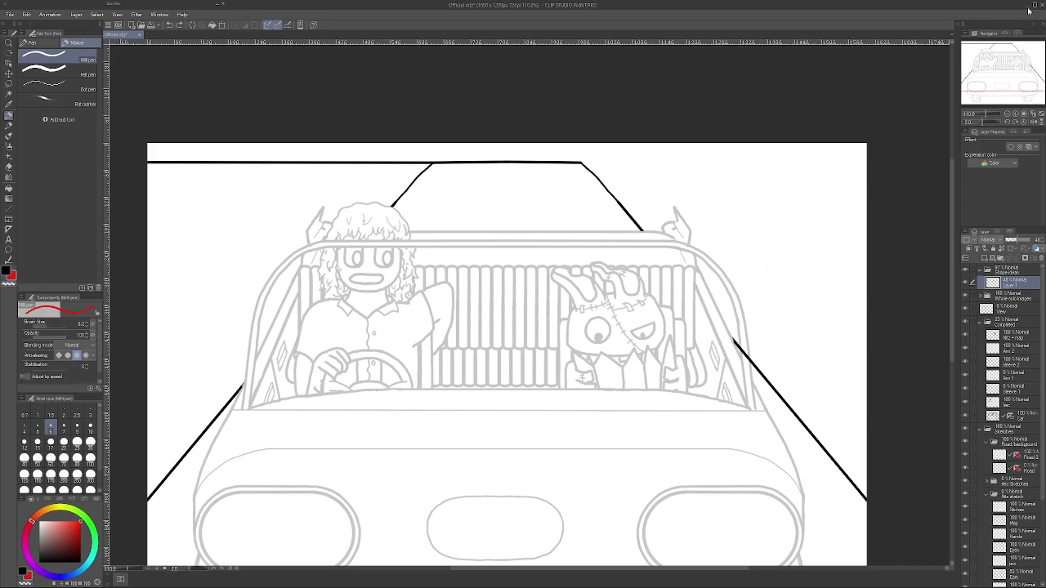
left_click(1029, 9)
left_click(607, 585)
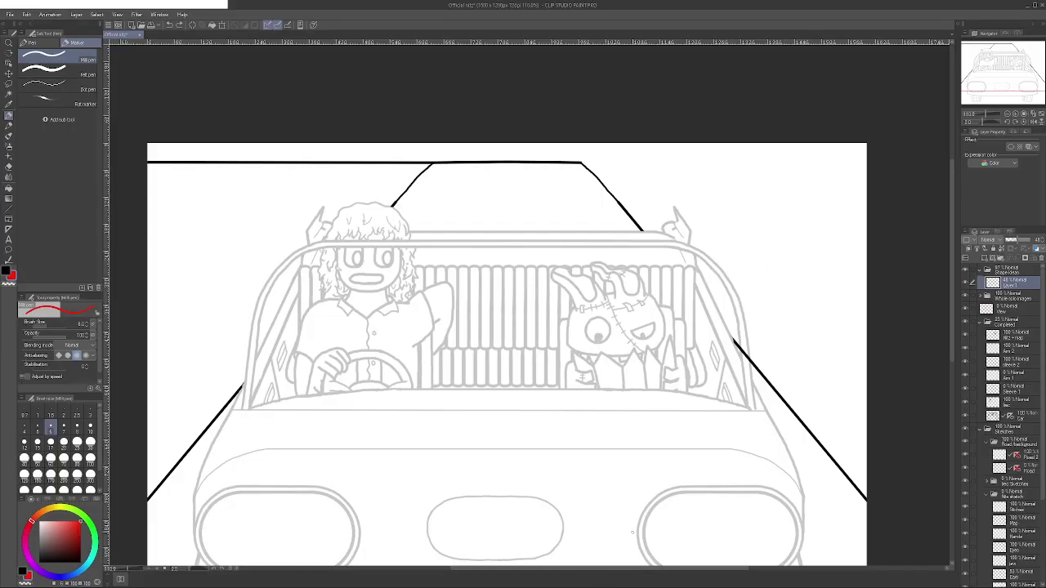
- Sketch a wavy red guide line on Layer 1 from the horizon's passenger-side corner down to the canvas border
scroll(647, 168, "up", 2)
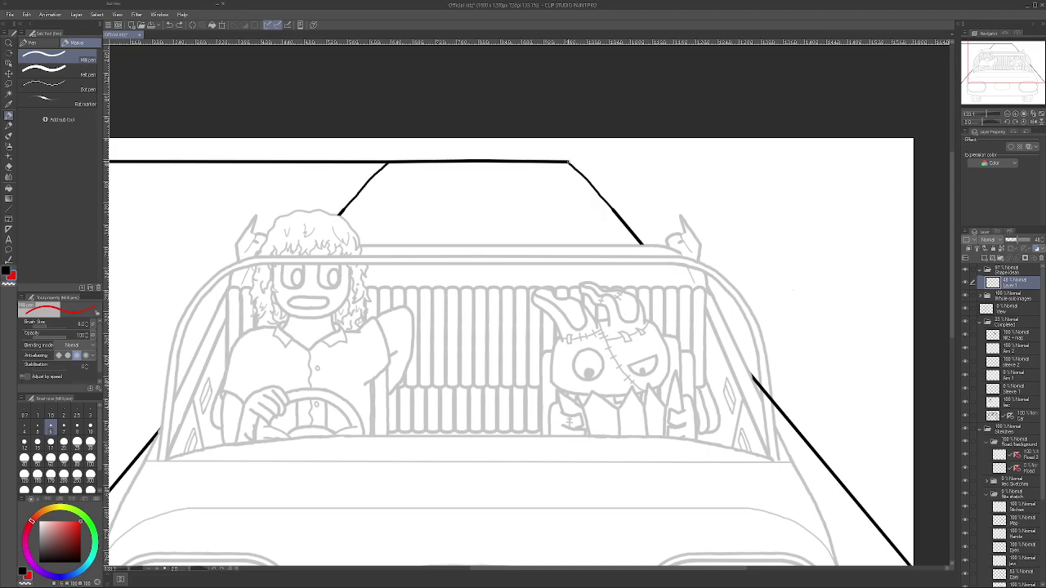
mouse_move(568, 162)
left_mouse_down()
mouse_move(670, 195)
mouse_move(861, 393)
mouse_move(914, 476)
left_mouse_up()
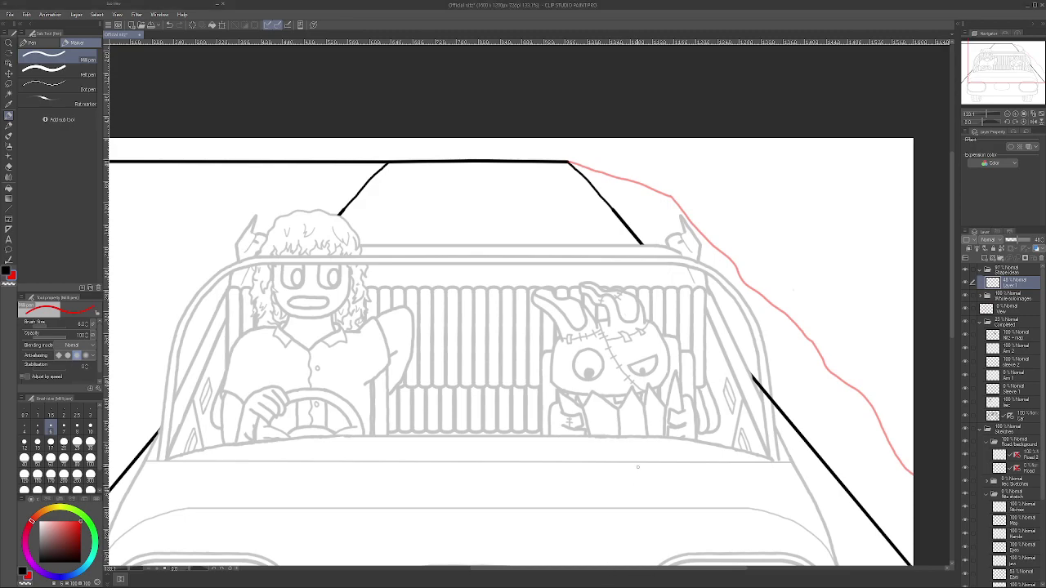
scroll(637, 469, "down", 2)
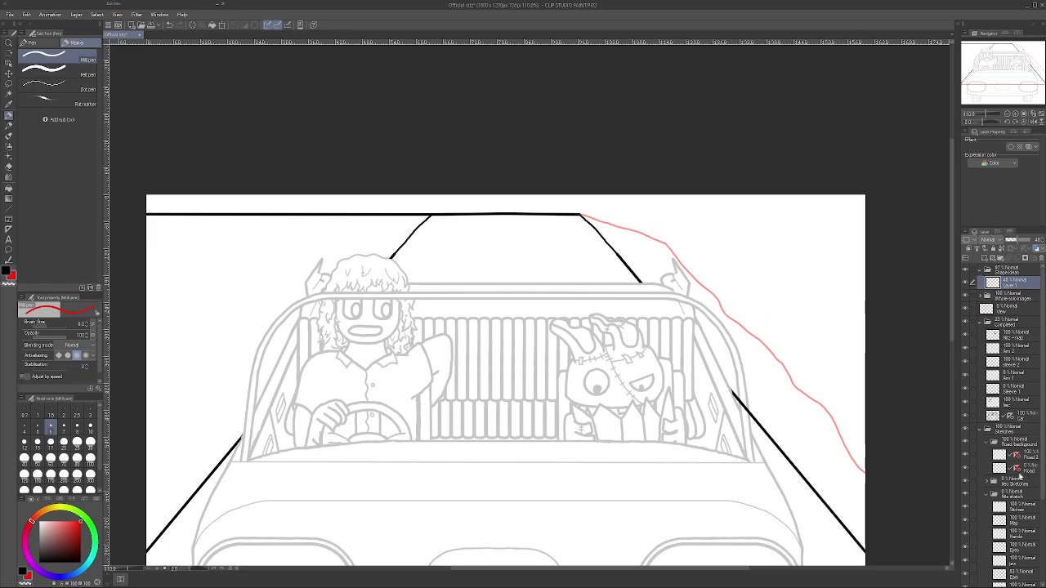
- Select the Road 2 layer and black, and try tracing the beginning of the red guide with the Milli pen
left_click(1035, 459)
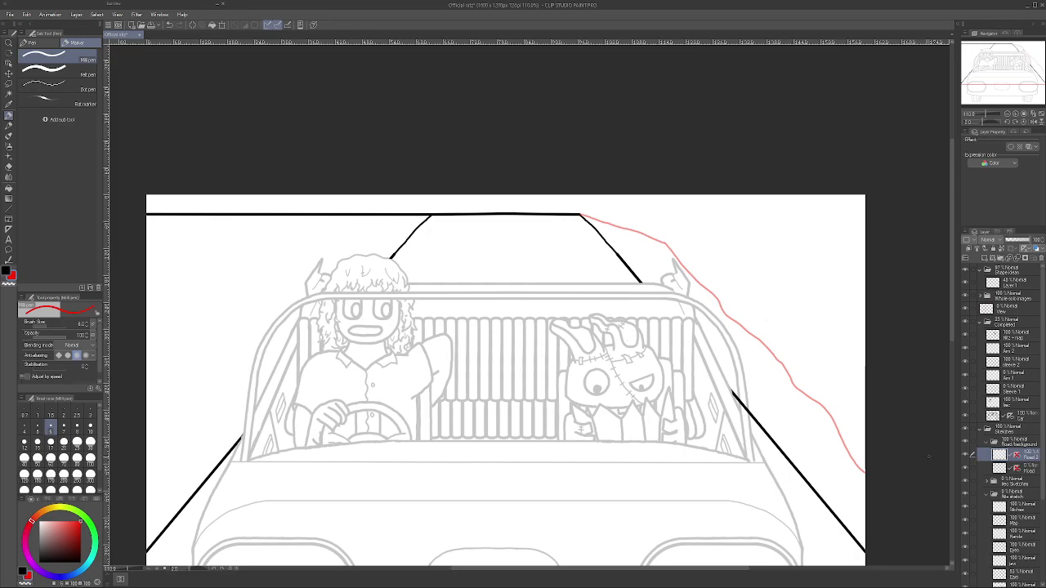
scroll(862, 467, "up", 2)
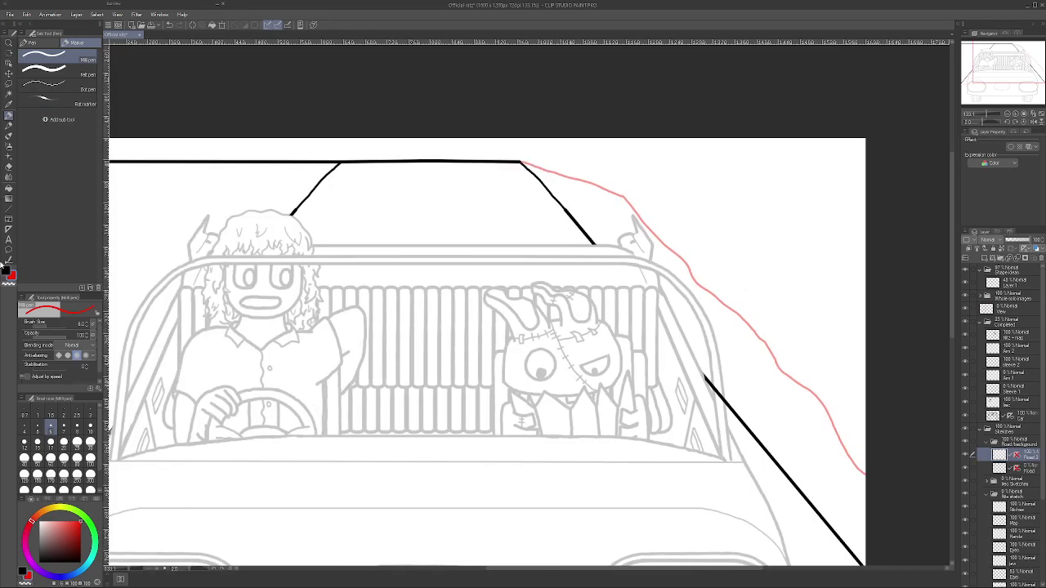
left_click(6, 271)
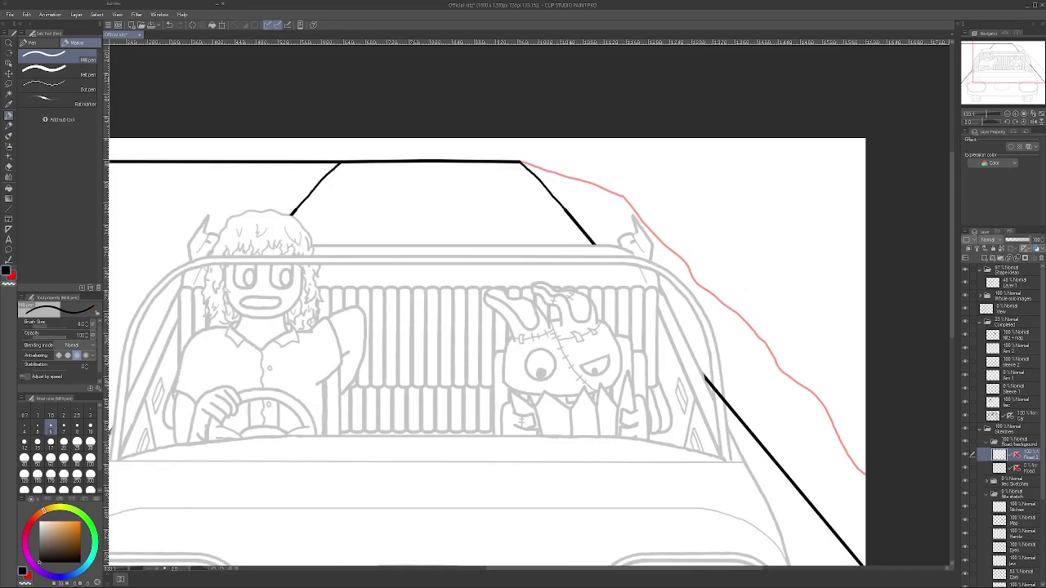
scroll(532, 169, "up", 1)
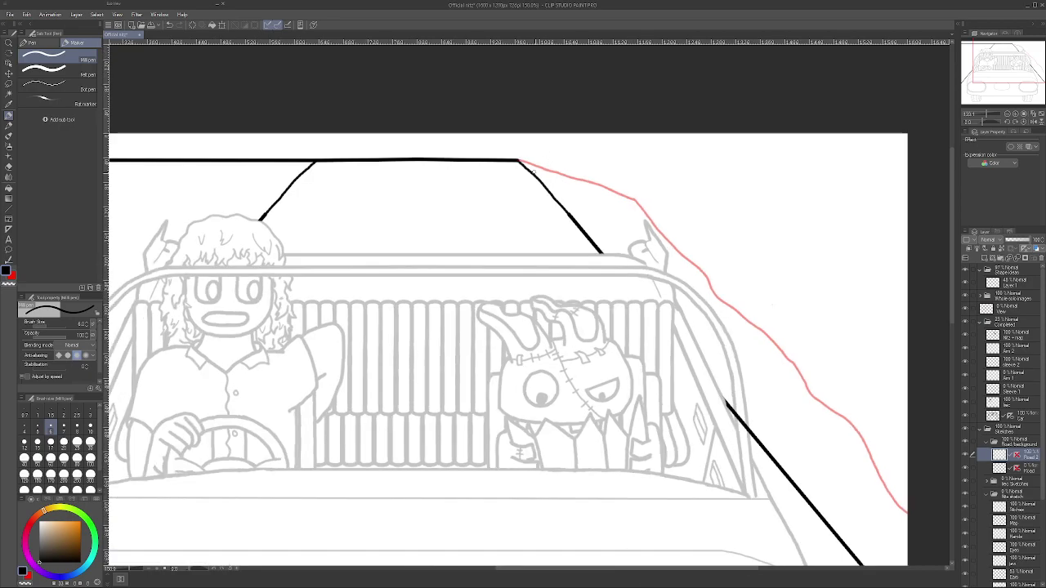
scroll(533, 169, "up", 1)
left_click_drag(511, 155, 533, 164)
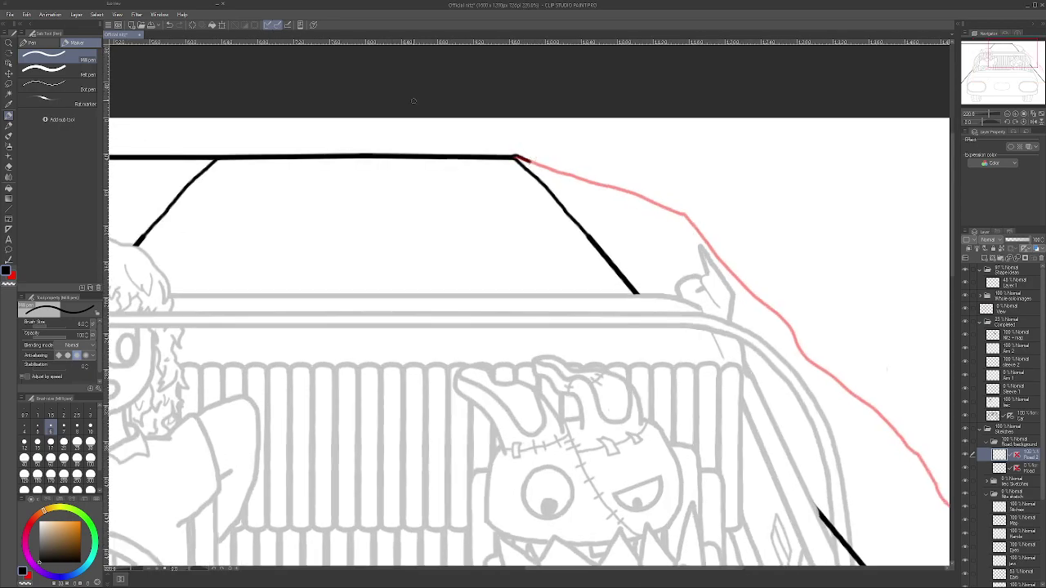
- Thicken the upper passenger-side road edge in black from the horizon corner to its thicker lower part
scroll(515, 155, "up", 1)
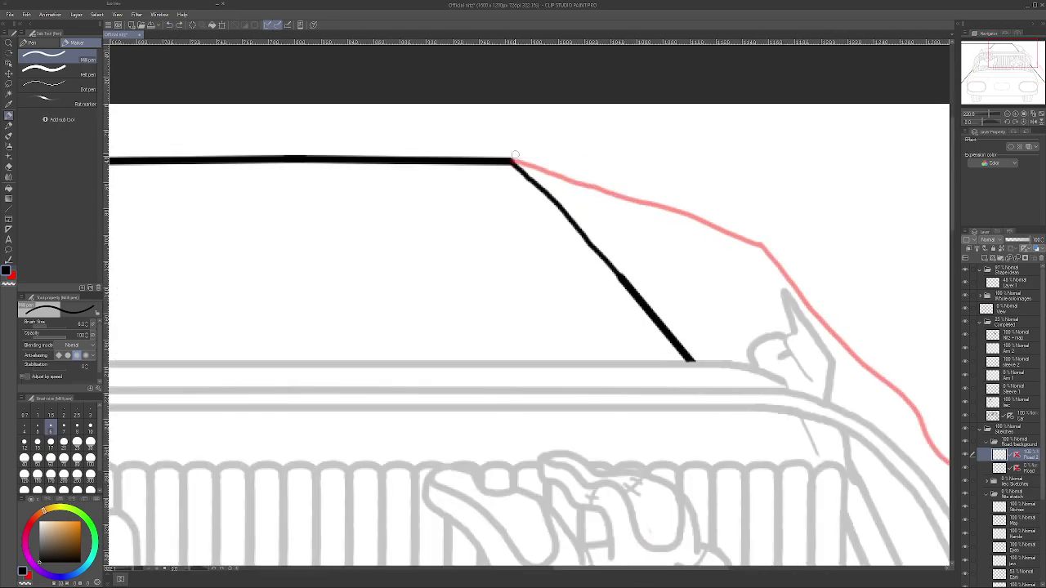
scroll(514, 154, "up", 1)
left_click_drag(523, 178, 644, 309)
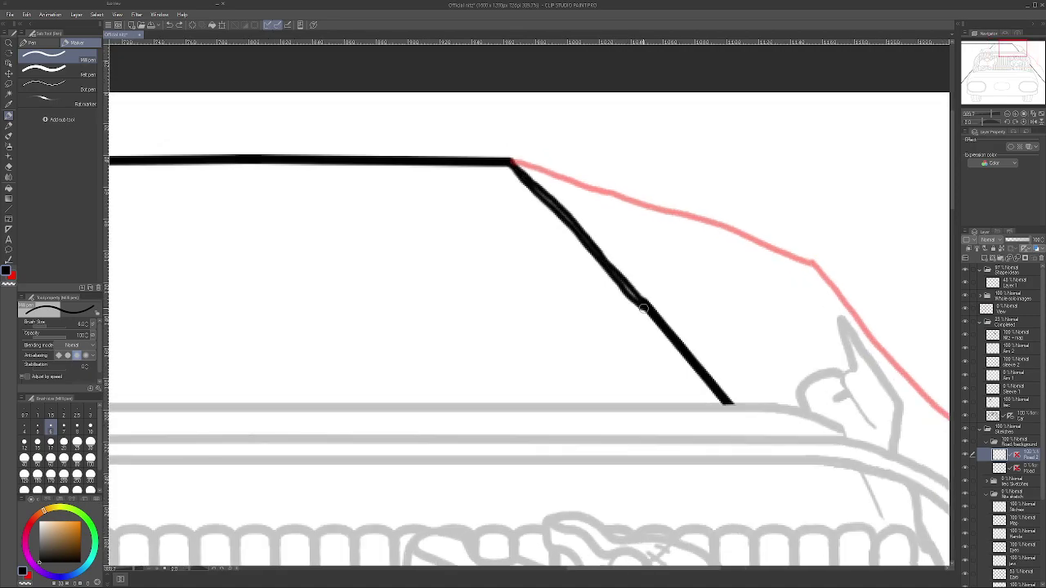
key("ctrl+z")
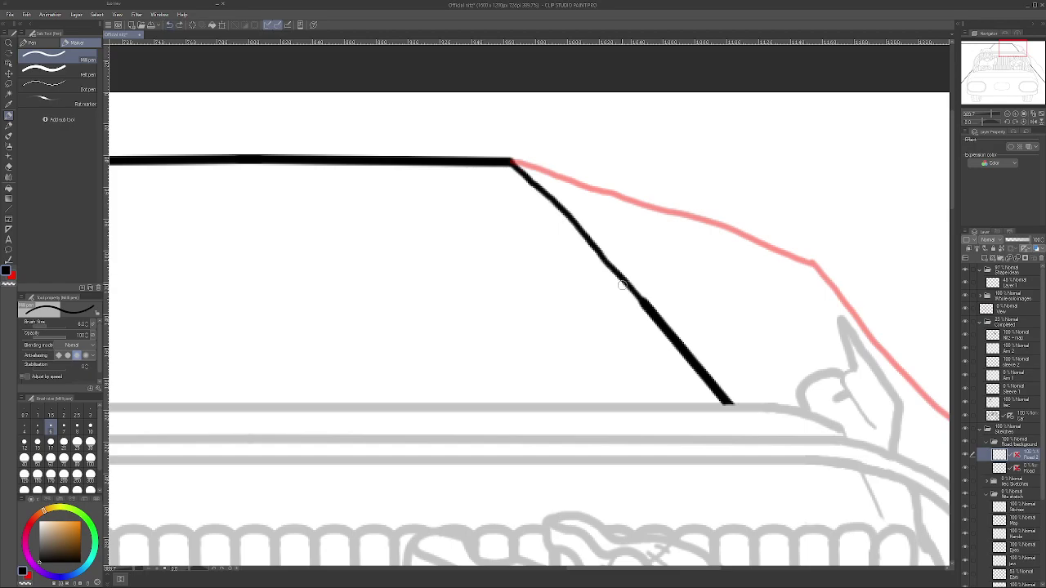
mouse_move(646, 306)
left_mouse_down()
mouse_move(506, 157)
mouse_move(642, 305)
mouse_move(511, 162)
left_mouse_up()
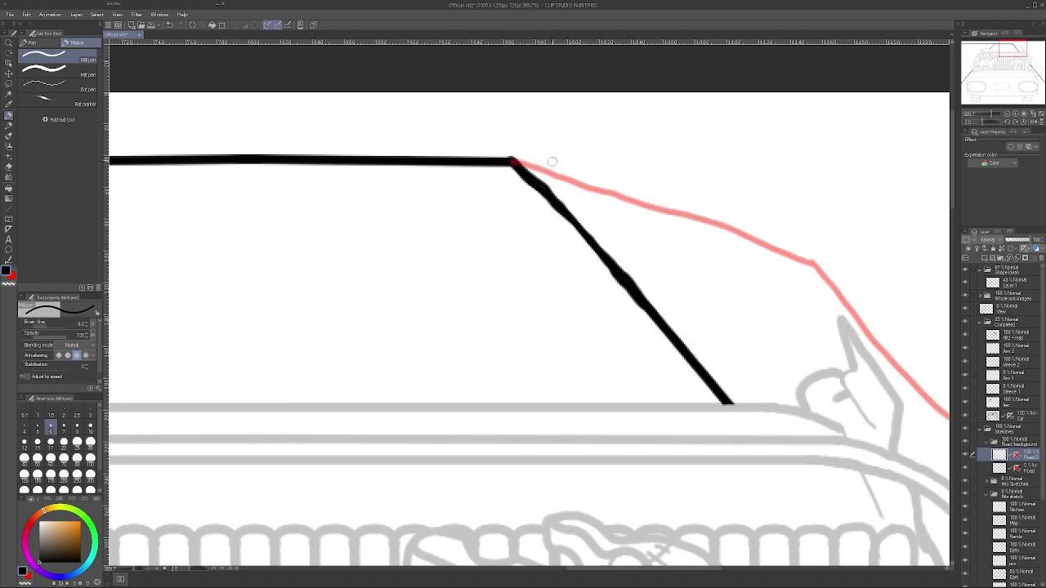
- Try inking the first stretch of the red guide in black, outward from the horizon's passenger-side corner
scroll(514, 157, "down", 2)
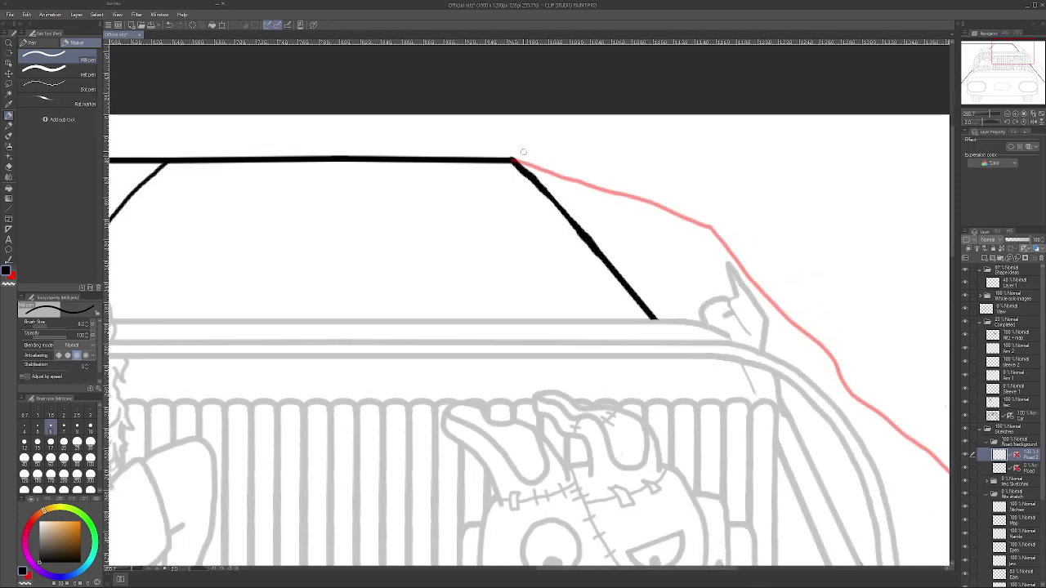
scroll(531, 153, "up", 2)
left_click_drag(517, 160, 701, 219)
scroll(711, 180, "down", 1)
scroll(710, 180, "down", 4)
scroll(711, 181, "up", 1)
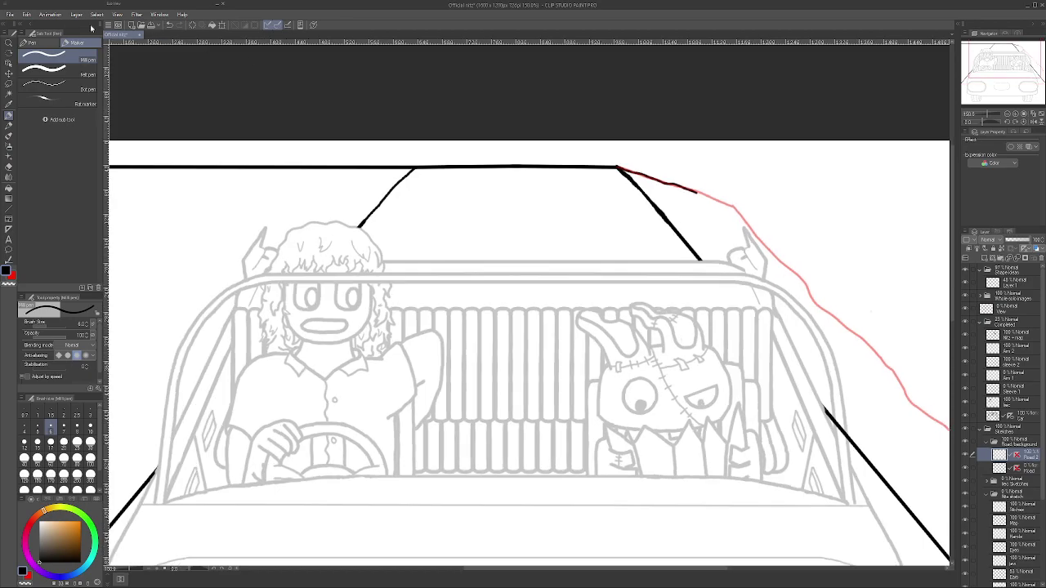
left_click(169, 25)
scroll(660, 162, "up", 2)
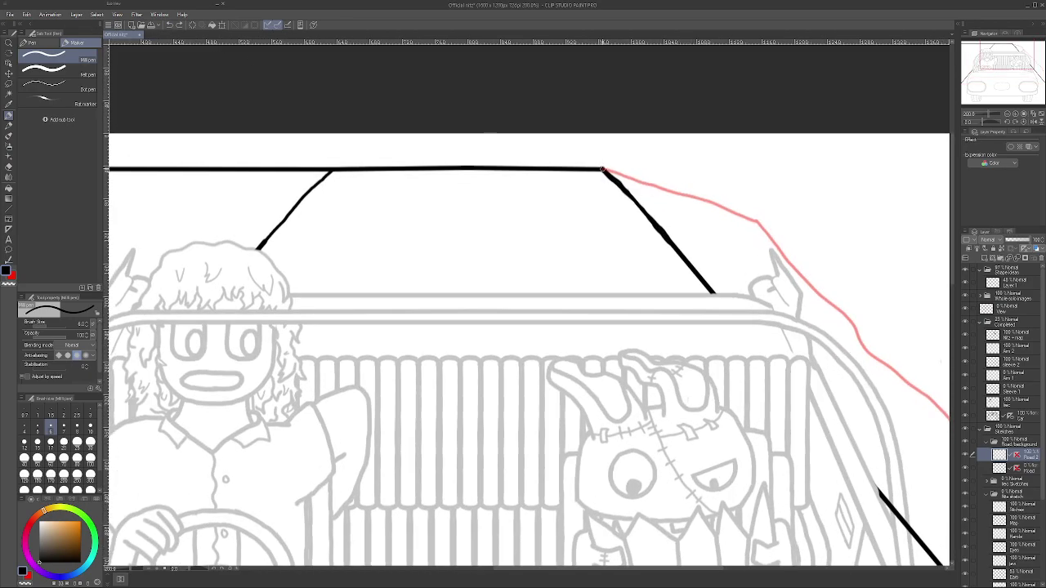
- Try tracing the red guide in black from the horizon corner toward the guide's first bend
scroll(603, 170, "up", 1)
left_click_drag(602, 170, 739, 212)
left_click_drag(771, 221, 797, 232)
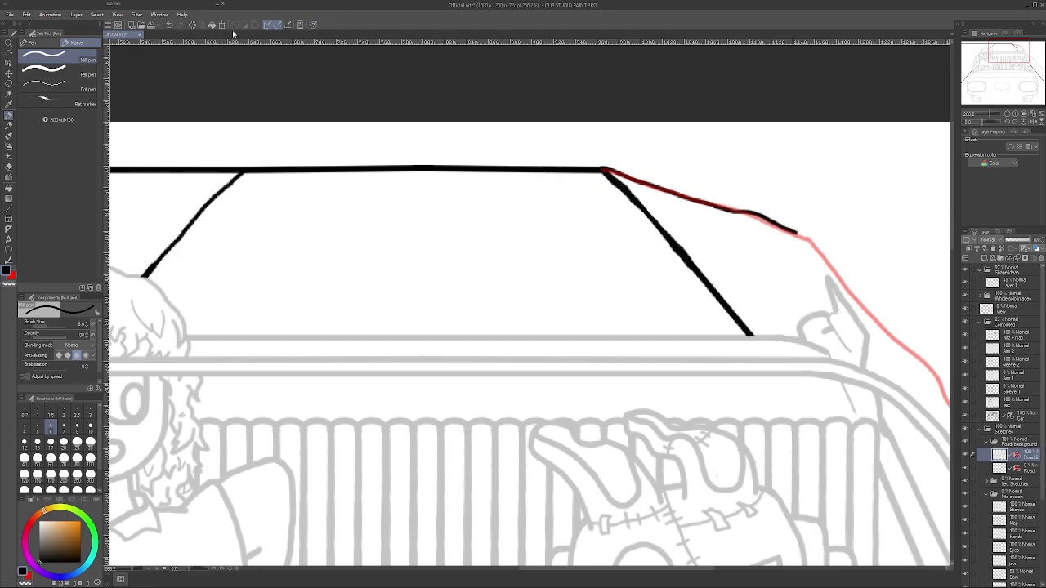
left_click(169, 25)
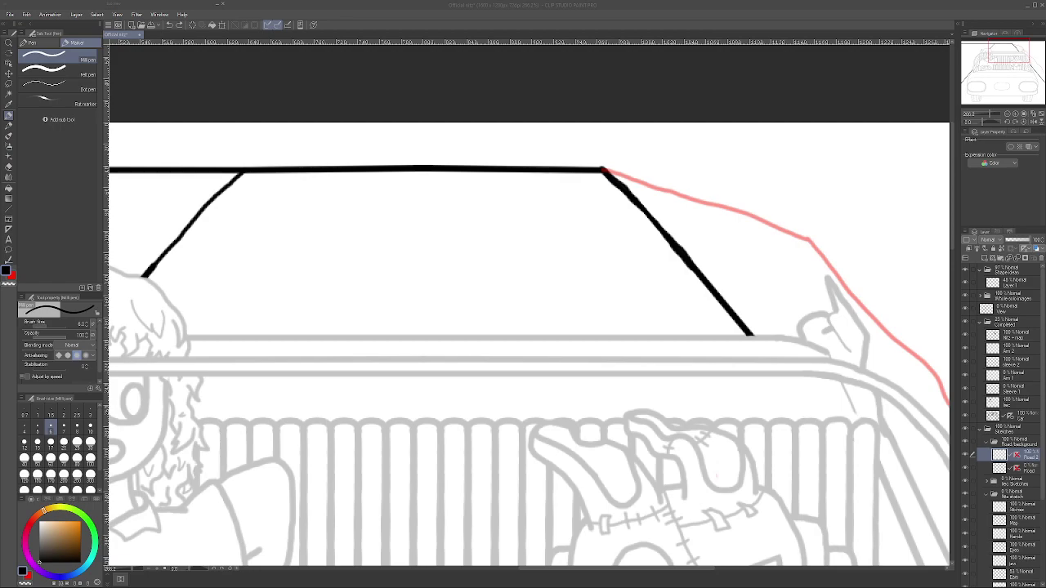
left_click(602, 585)
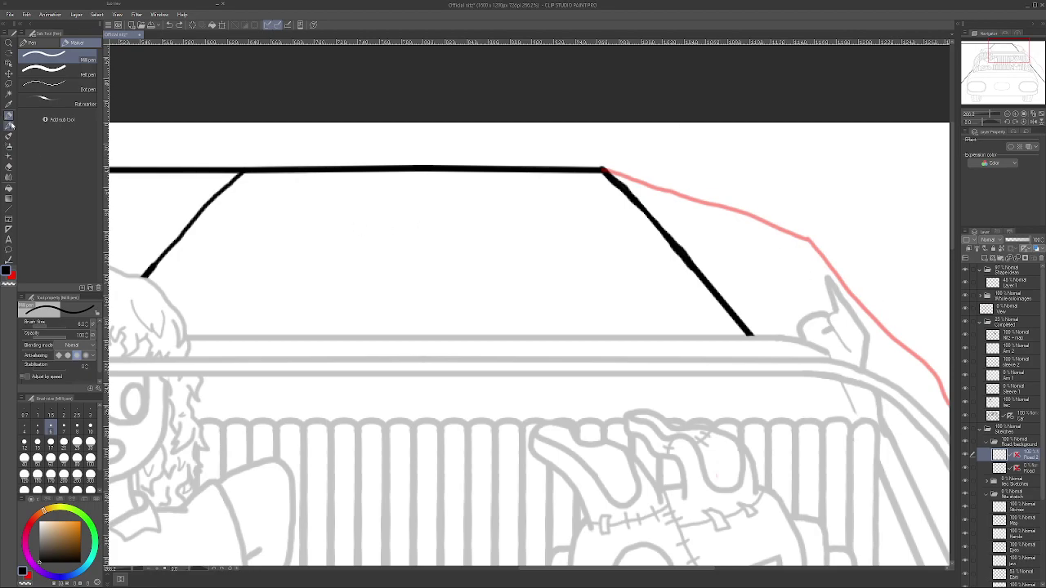
scroll(603, 171, "up", 1)
left_click_drag(603, 170, 789, 226)
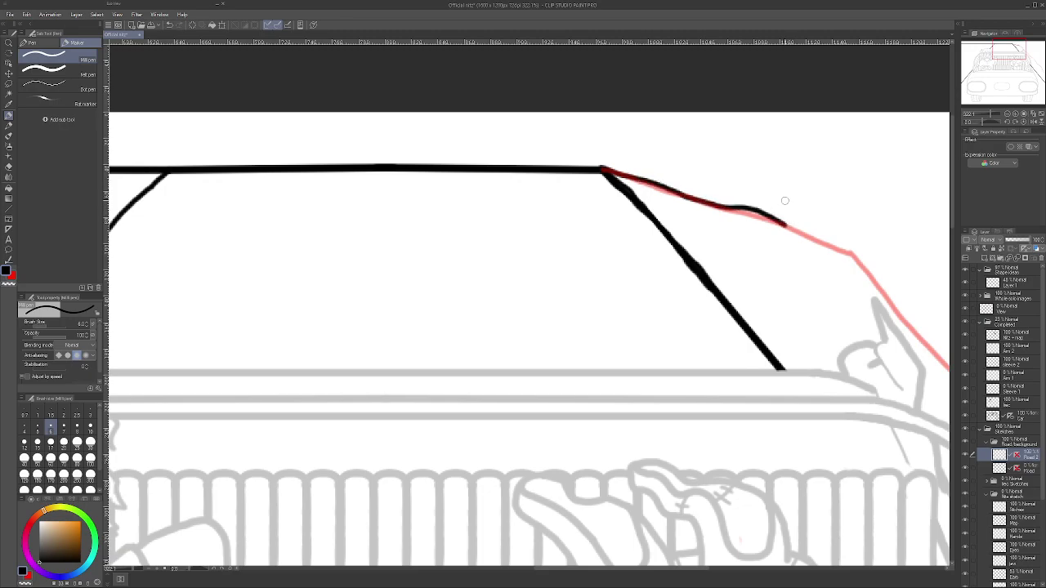
scroll(786, 204, "up", 2)
left_click(170, 26)
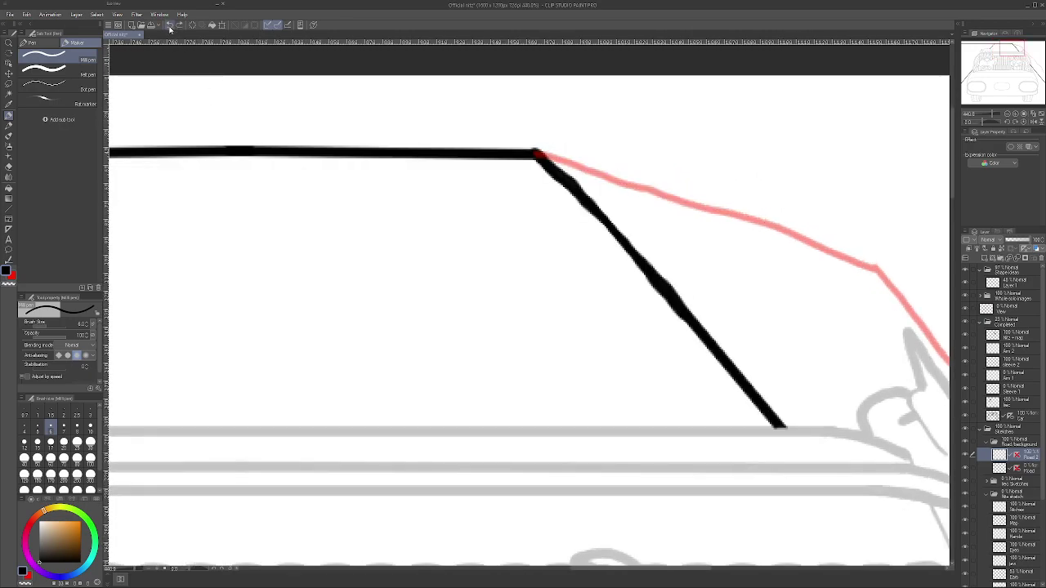
- Ink the sloping roadside outline in black along the red guide, from the horizon corner down to the canvas's side border
left_click_drag(537, 153, 875, 267)
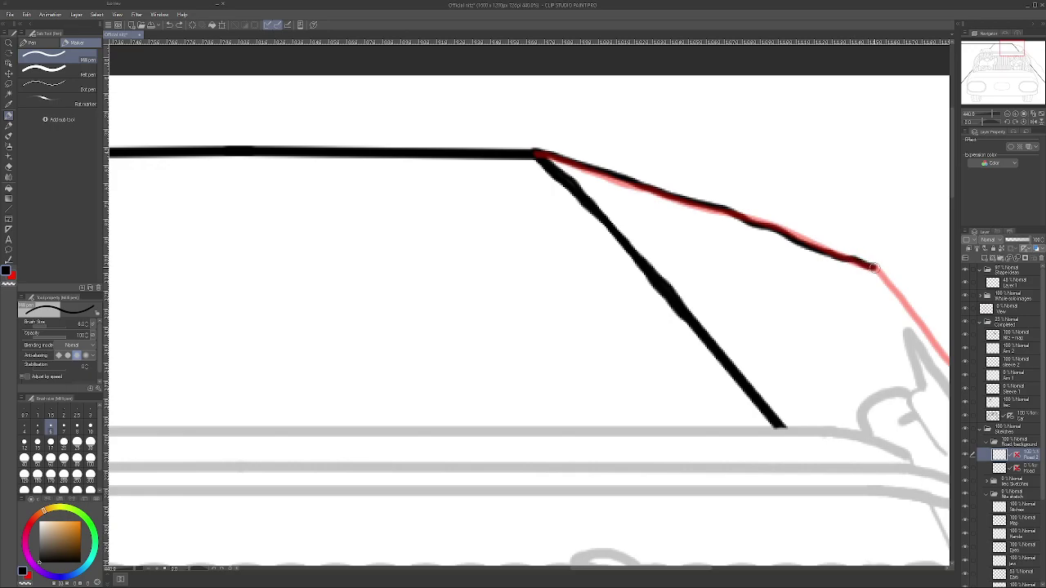
left_click_drag(596, 572, 644, 575)
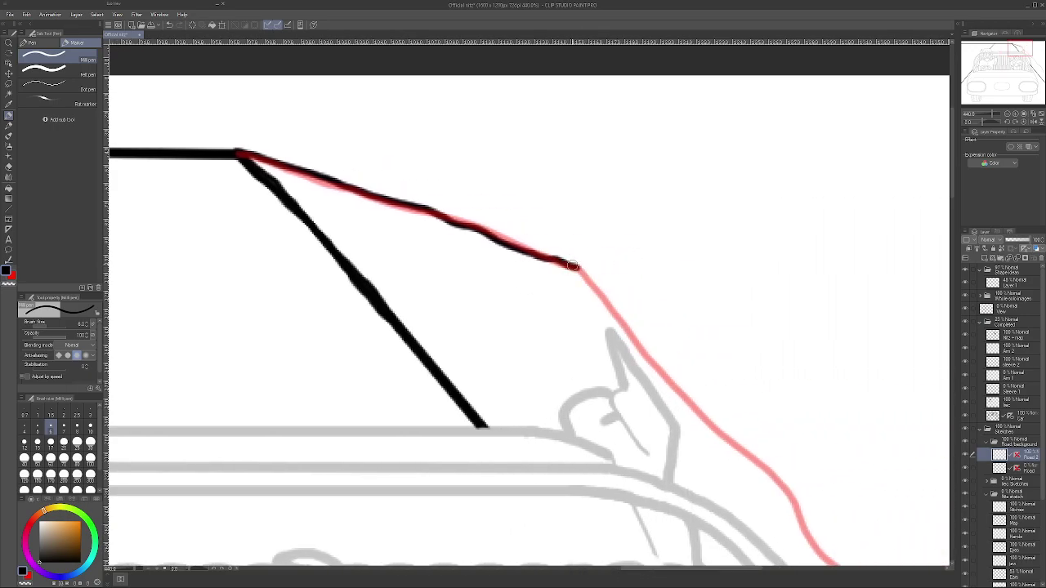
scroll(585, 269, "down", 5)
mouse_move(579, 268)
left_mouse_down()
mouse_move(777, 476)
mouse_move(822, 546)
left_mouse_up()
left_click_drag(953, 302, 951, 336)
key("ctrl+plus")
left_click_drag(821, 428, 871, 489)
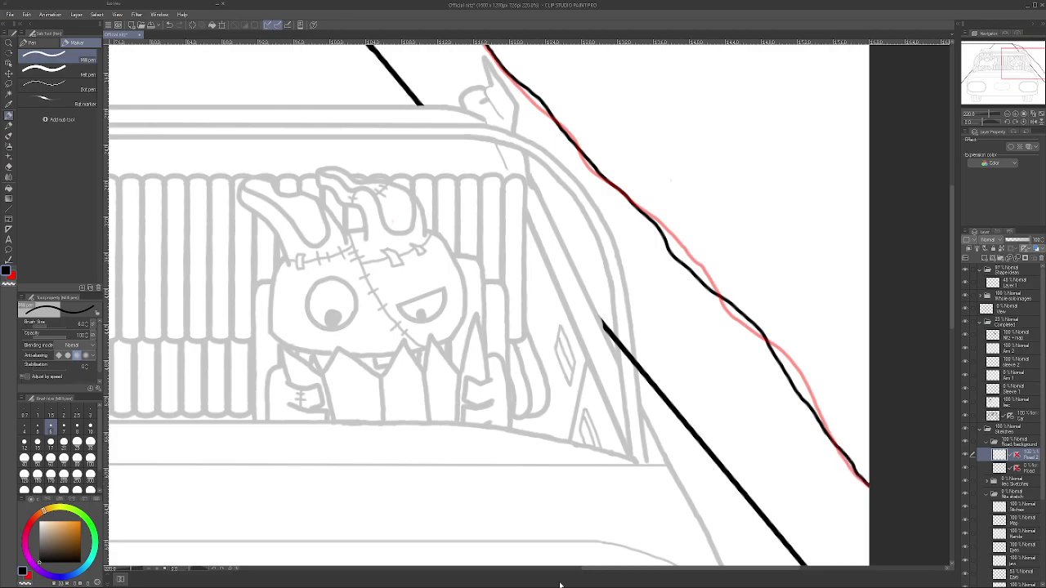
- Set the Milli pen's brush size to 4
scroll(707, 413, "up", 2)
scroll(708, 412, "down", 3)
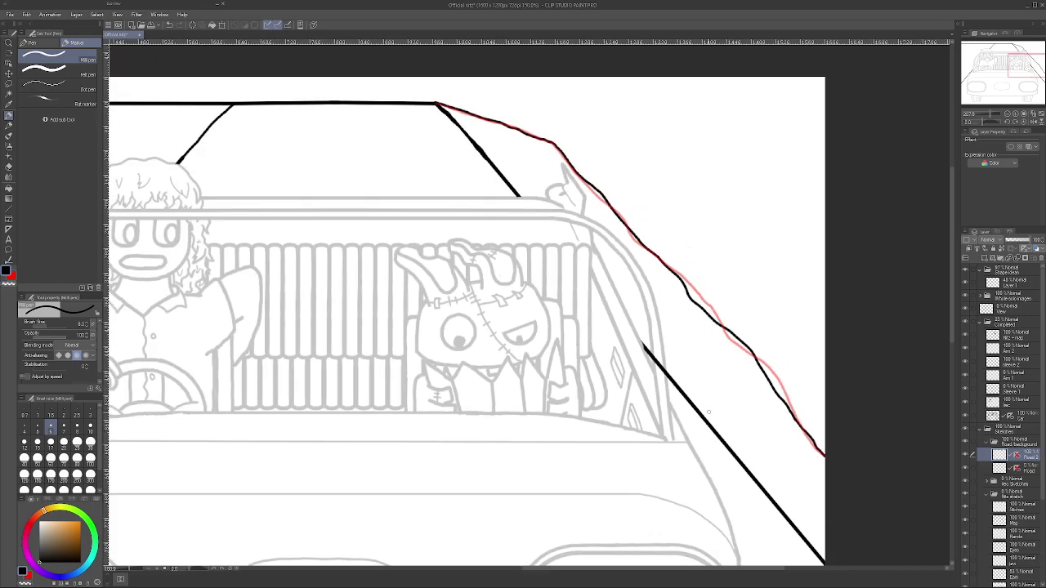
left_click(24, 425)
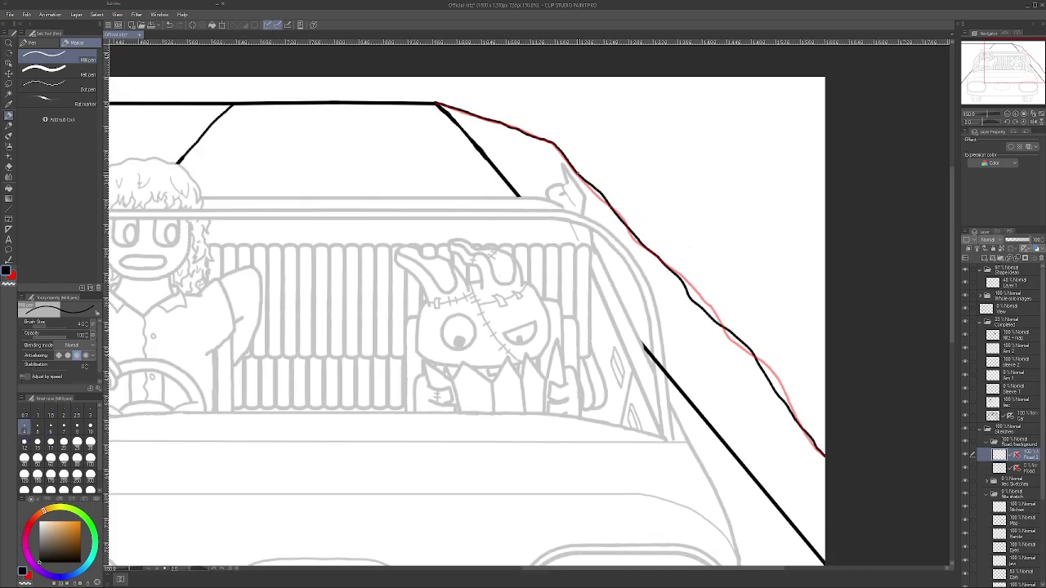
- Try drawing a thin wavy water line from the roadside outline, near the raised hand, toward the canvas border
left_click_drag(578, 172, 815, 187)
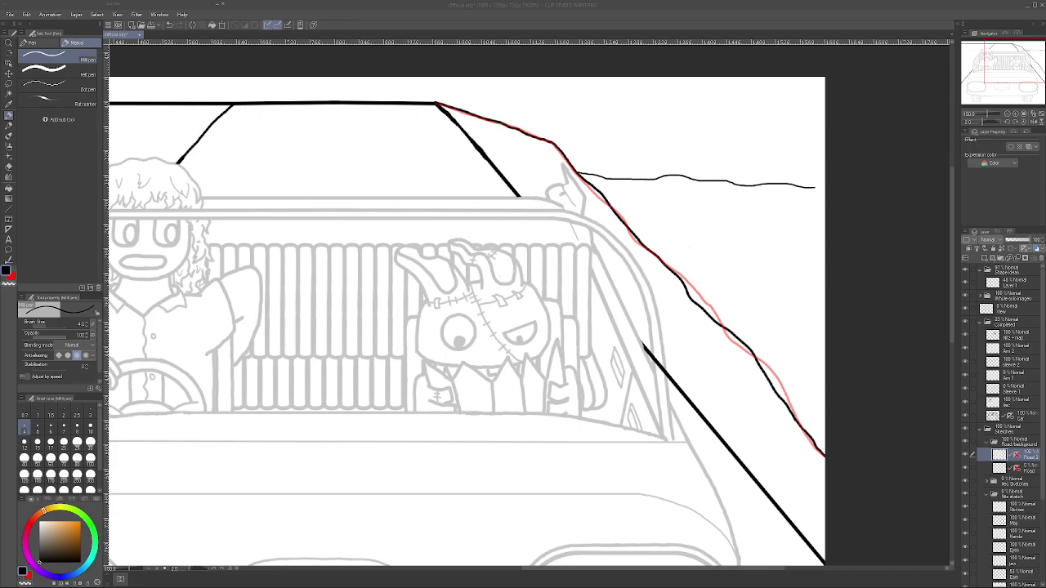
left_click(552, 581)
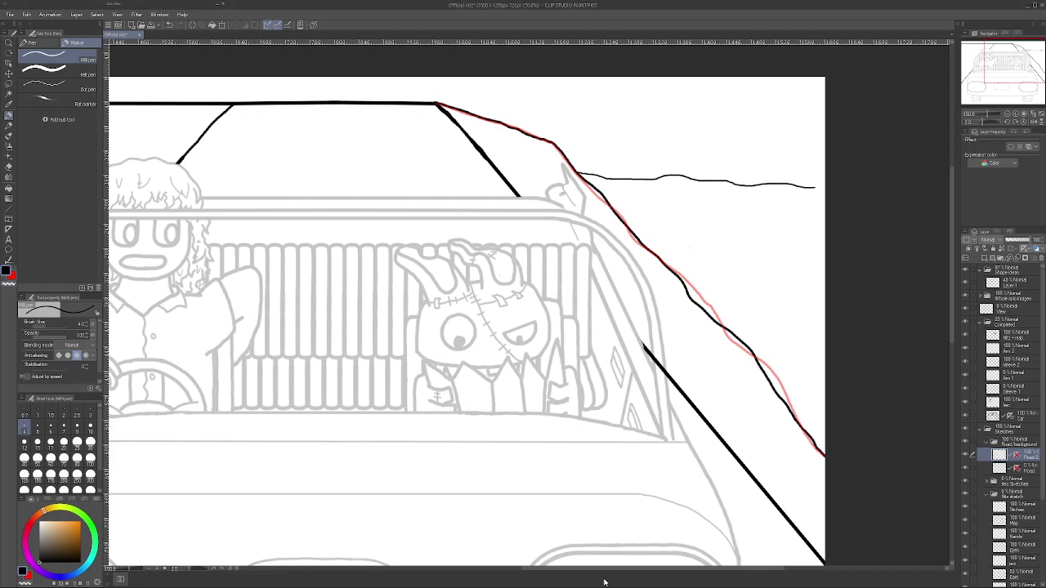
scroll(523, 327, "up", 3)
scroll(523, 326, "down", 3)
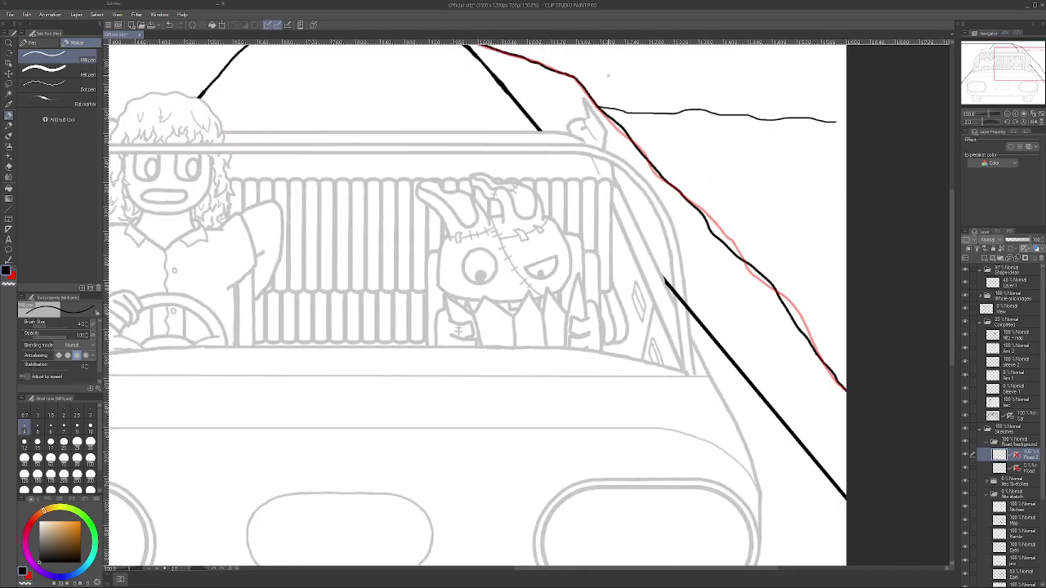
left_click(171, 25)
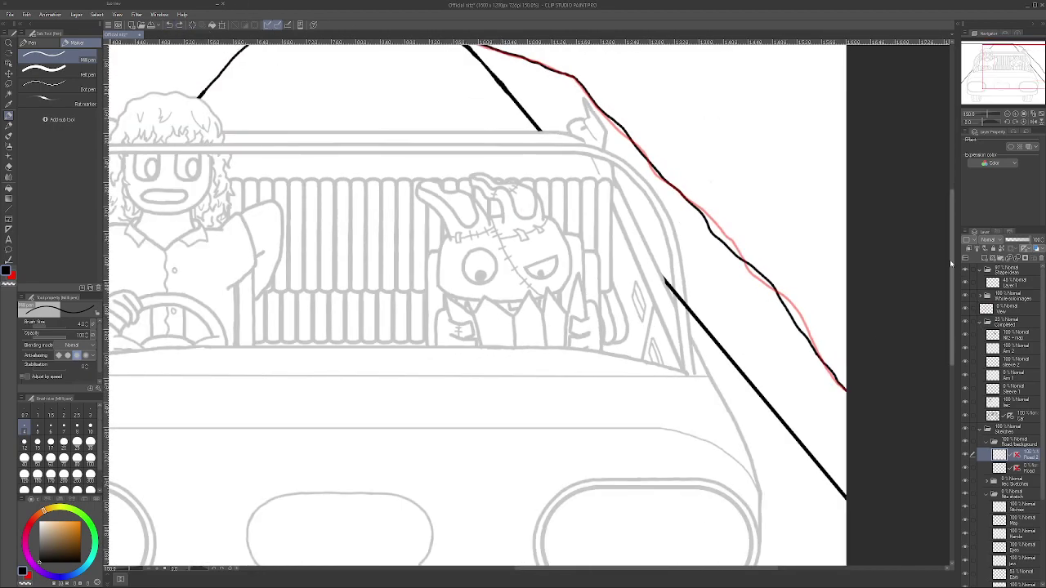
- Rotate the canvas a quarter turn, draw a thin wavy water line from the roadside outline to the canvas border, and reset the rotation
scroll(951, 278, "up", 3)
left_click_drag(980, 123, 1003, 122)
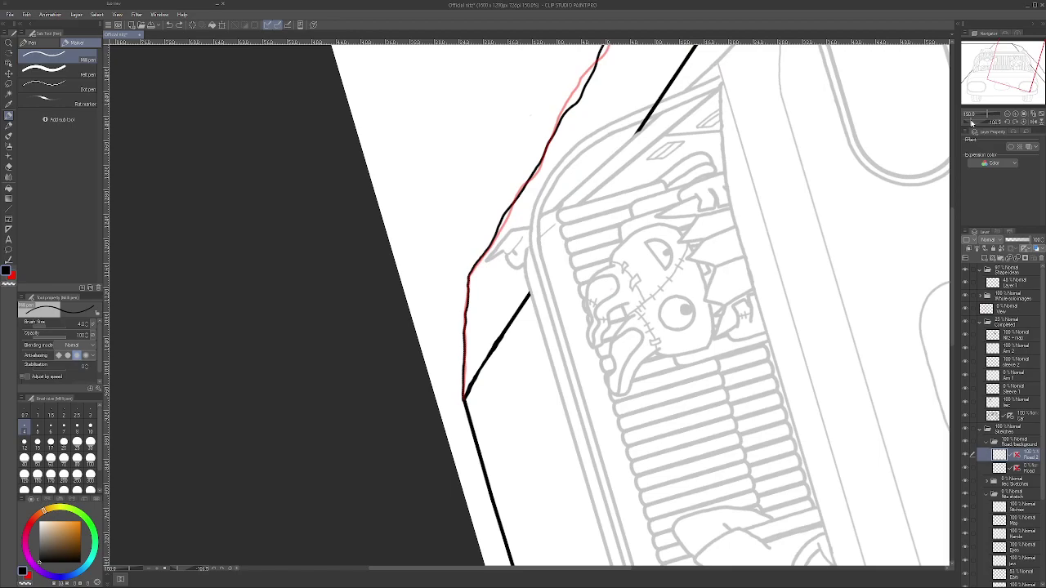
left_click(1019, 124)
left_click(1018, 123)
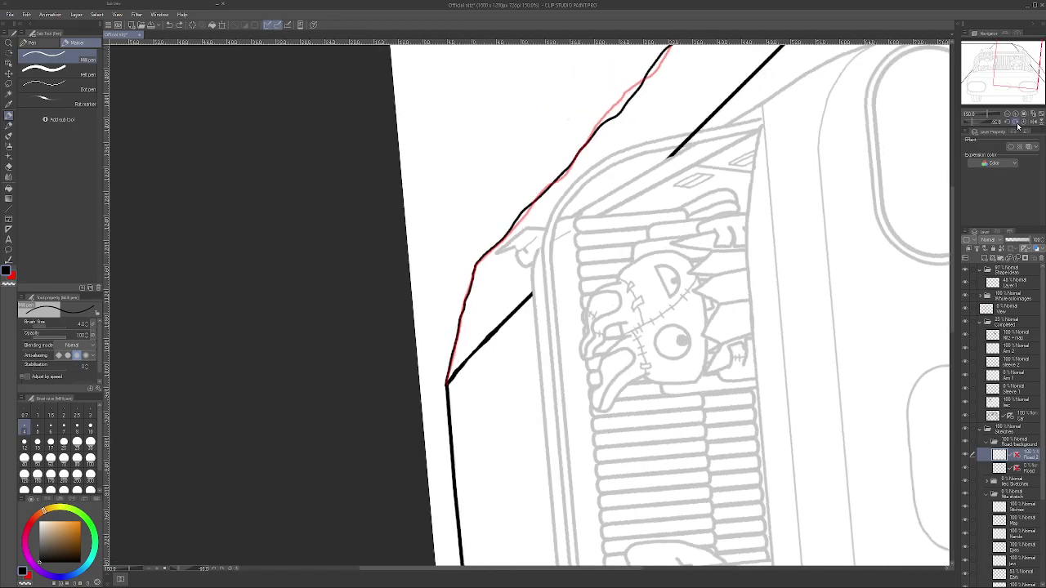
left_click(996, 124)
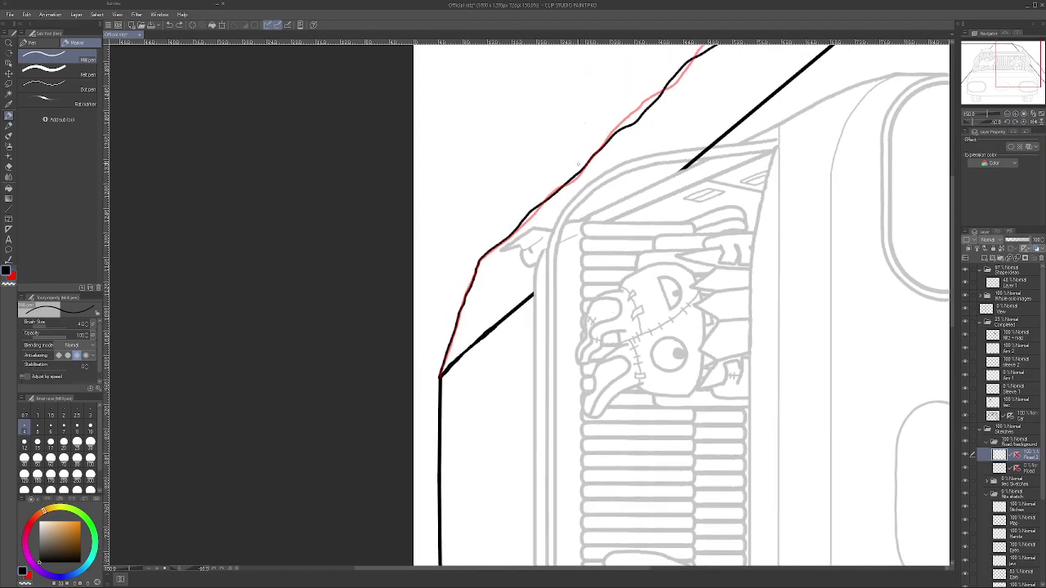
left_click_drag(985, 114, 990, 113)
scroll(951, 209, "up", 3)
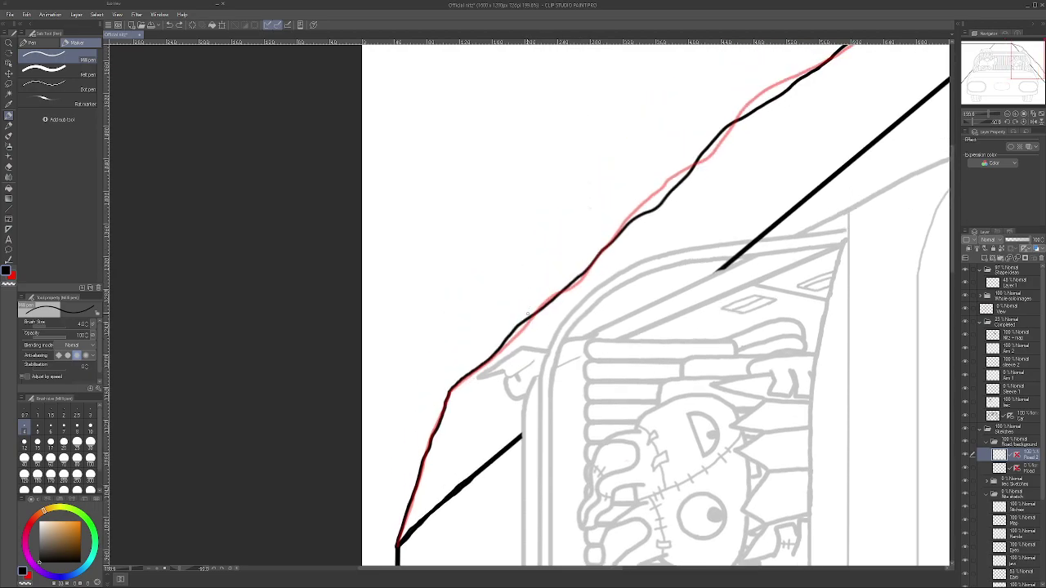
left_click_drag(524, 320, 520, 112)
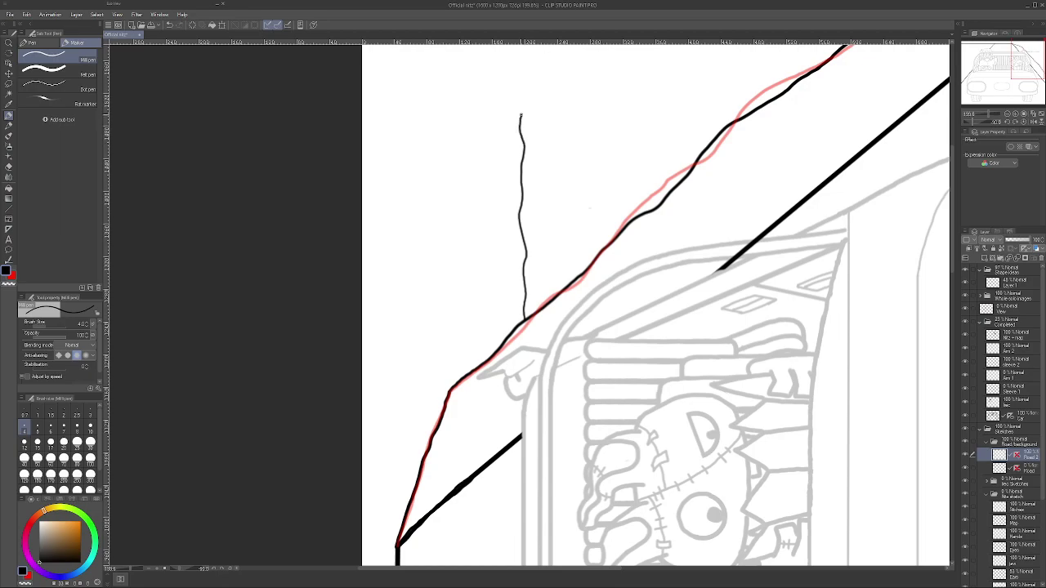
left_click_drag(520, 113, 522, 45)
scroll(519, 196, "up", 3)
scroll(519, 196, "up", 3)
mouse_move(519, 197)
left_mouse_down()
mouse_move(525, 163)
mouse_move(493, 156)
left_mouse_up()
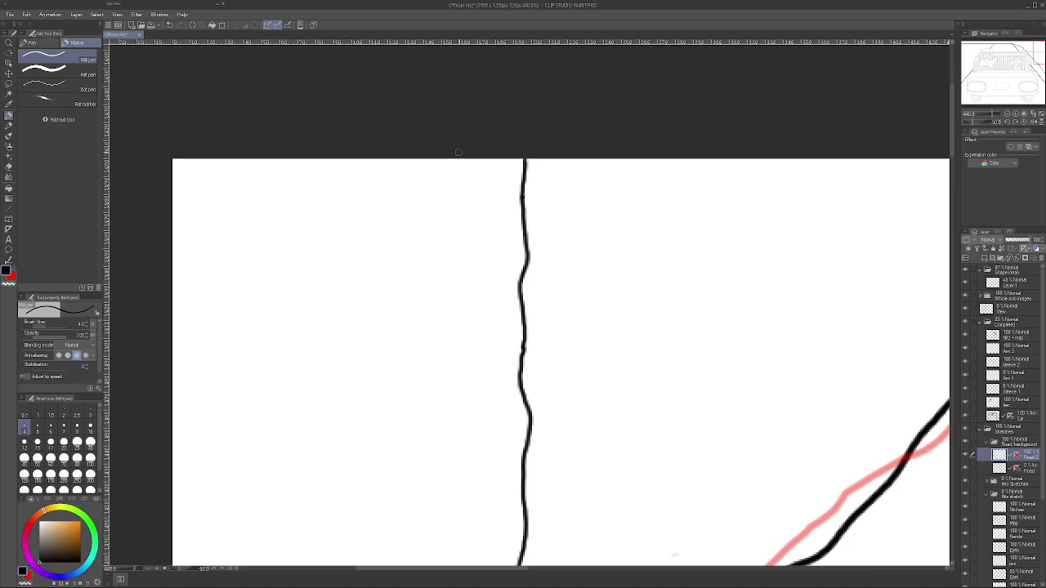
left_click(1023, 123)
scroll(676, 216, "down", 3)
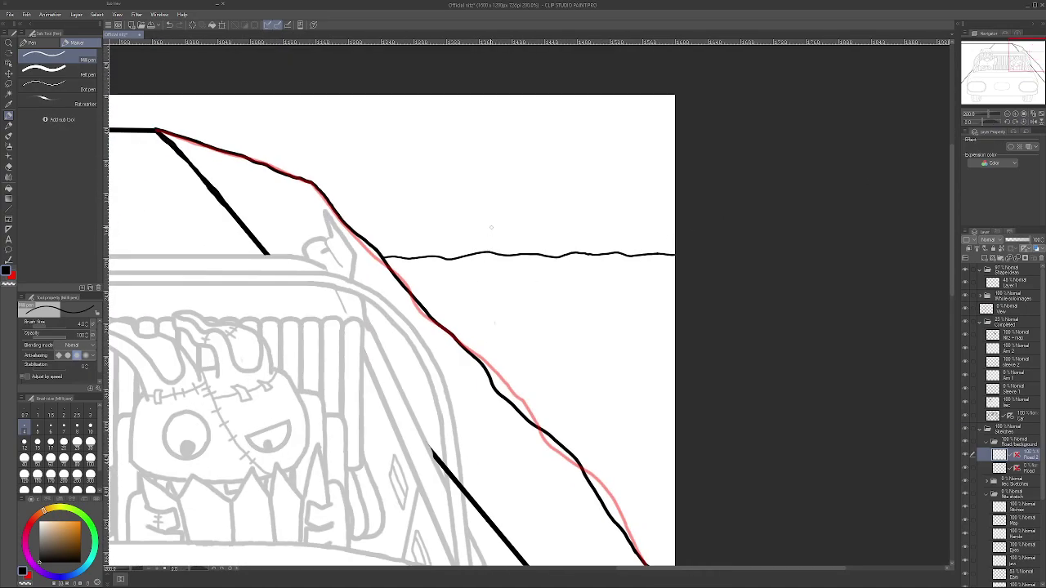
- Draw a curling wave on the middle of the water line and erase the line beneath it with a size 5 eraser
scroll(484, 235, "up", 3)
mouse_move(487, 261)
left_mouse_down()
mouse_move(530, 269)
mouse_move(563, 232)
mouse_move(583, 227)
mouse_move(609, 237)
mouse_move(614, 253)
mouse_move(565, 259)
mouse_move(638, 271)
left_mouse_up()
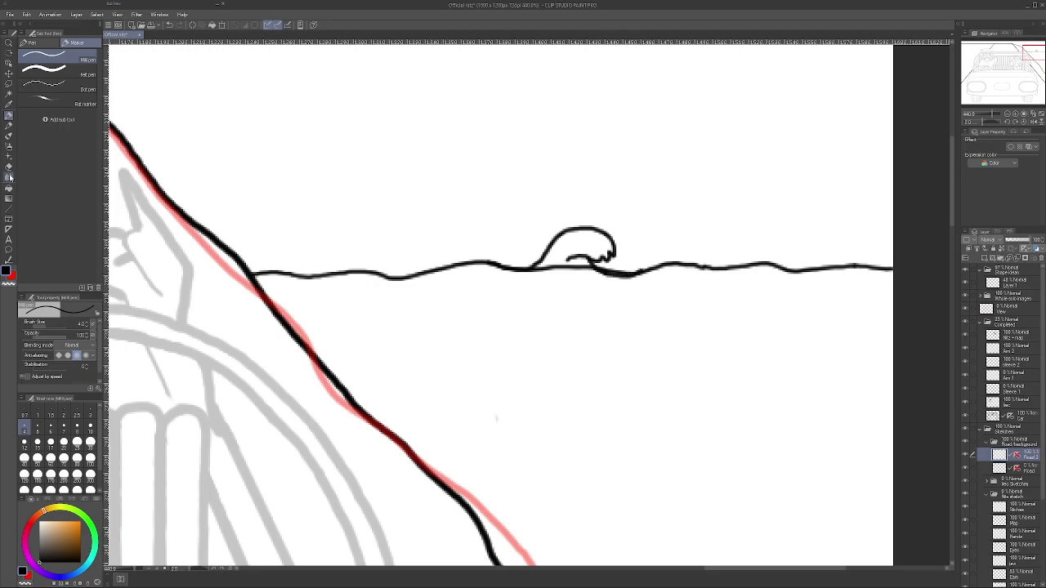
key("e")
scroll(569, 303, "up", 2)
left_click(38, 427)
scroll(576, 263, "up", 2)
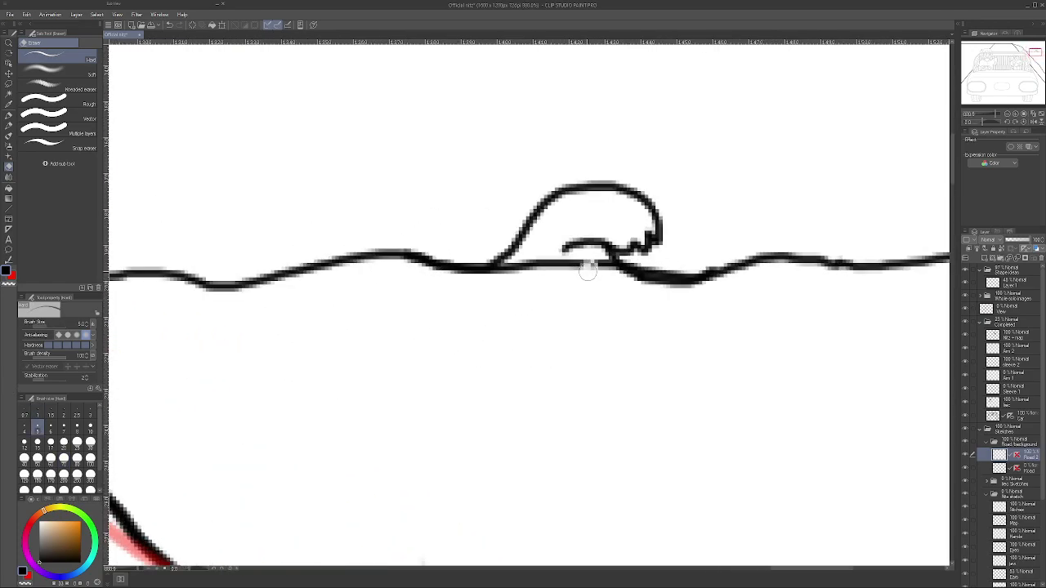
mouse_move(590, 268)
left_mouse_down()
mouse_move(621, 276)
mouse_move(600, 258)
mouse_move(611, 268)
mouse_move(585, 260)
mouse_move(551, 274)
mouse_move(542, 263)
mouse_move(536, 274)
mouse_move(511, 274)
mouse_move(524, 265)
mouse_move(523, 274)
mouse_move(476, 279)
left_mouse_up()
scroll(530, 271, "down", 5)
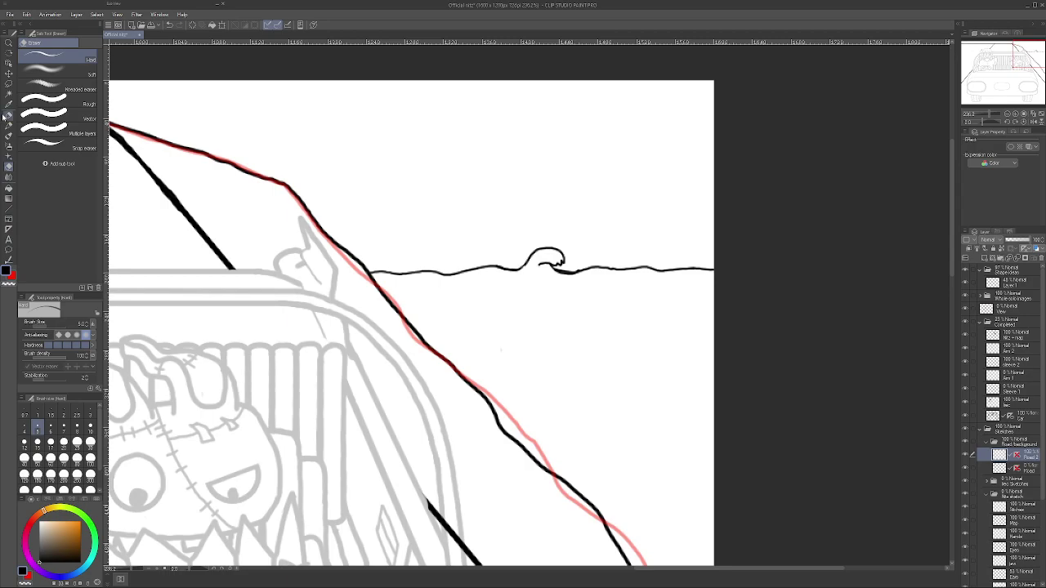
- Draw a smaller breaking wave with the Milli pen, hanging below the water line near the roadside outline
scroll(572, 259, "up", 2)
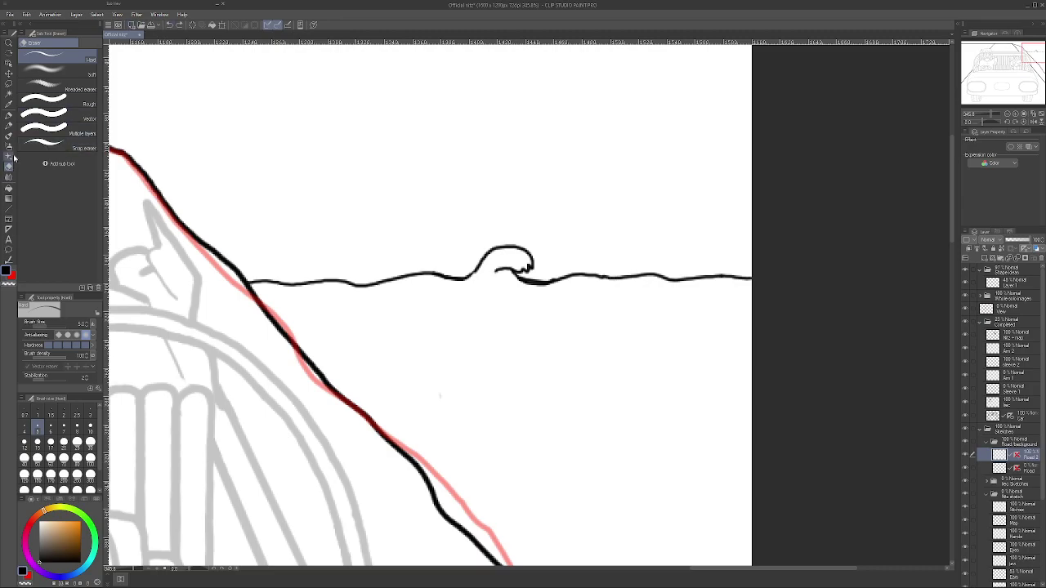
left_click(8, 114)
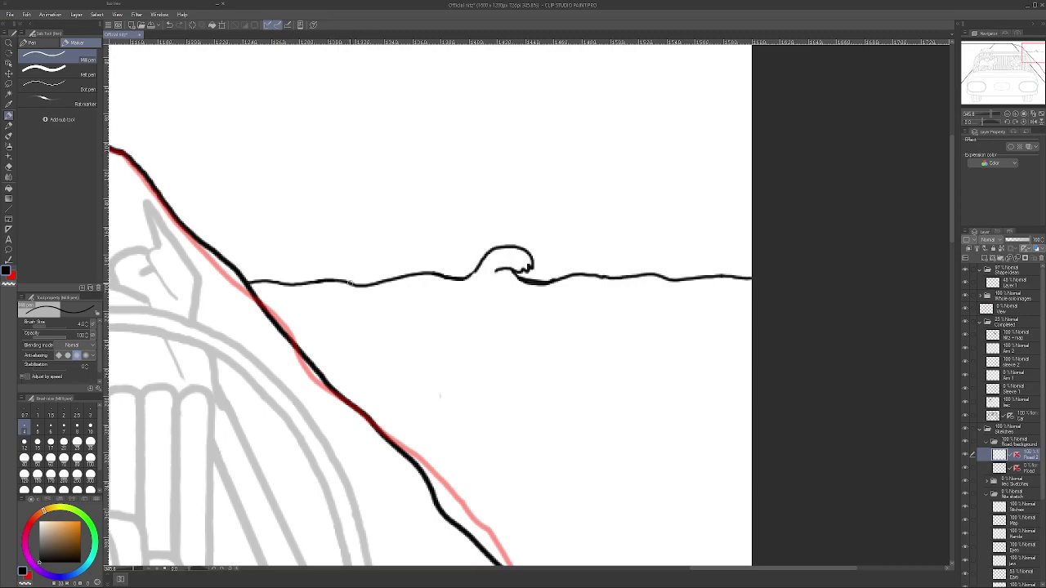
mouse_move(353, 284)
left_mouse_down()
mouse_move(367, 299)
mouse_move(351, 309)
mouse_move(327, 302)
left_mouse_up()
scroll(400, 129, "down", 5)
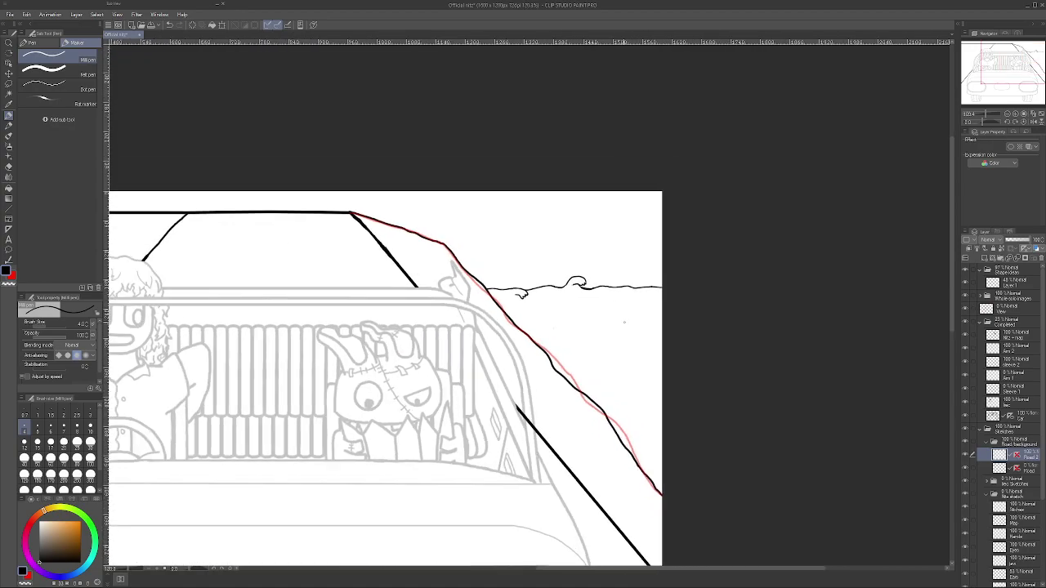
- Add a peaked ripple and a short dash in the open water, plus a small curling wave beside the roadside outline
scroll(626, 325, "up", 2)
left_click_drag(621, 327, 585, 326)
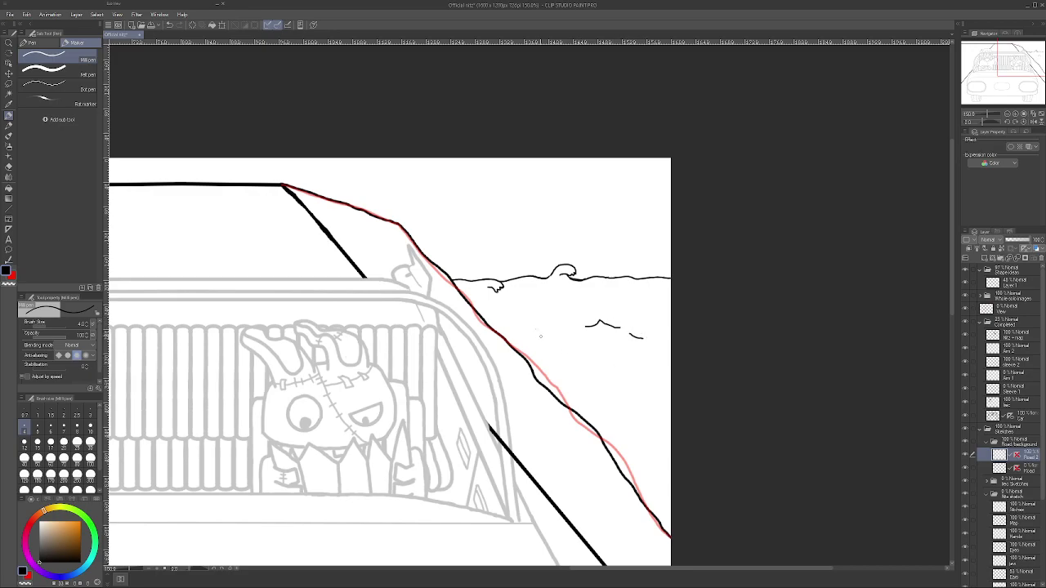
left_click_drag(536, 339, 523, 334)
left_click_drag(533, 345, 545, 349)
scroll(580, 365, "down", 1)
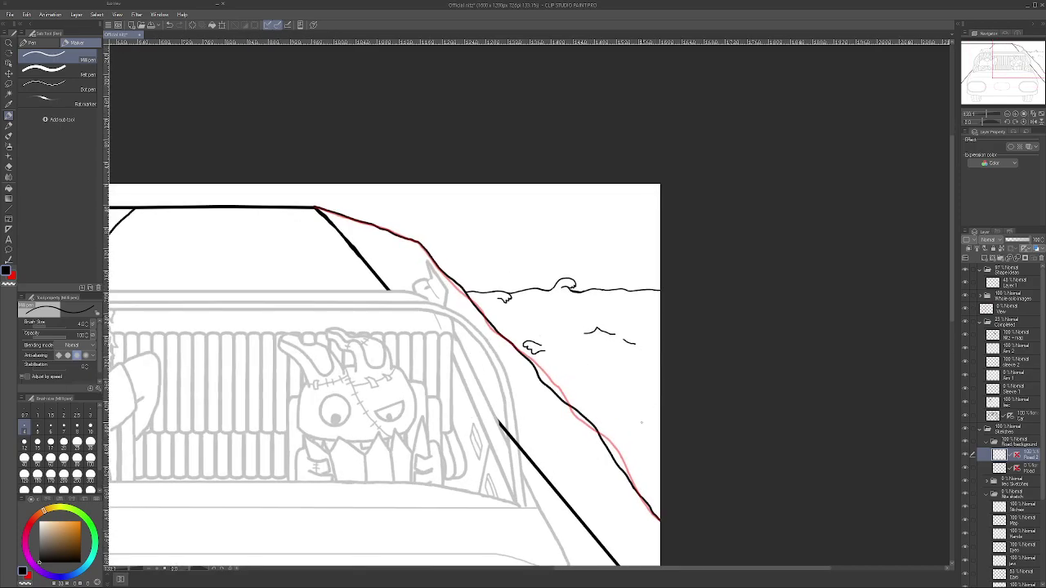
- Draw a short ripple below the water line at the canvas border and a wavy ripple lower down beside the roadside outline
scroll(643, 420, "up", 1)
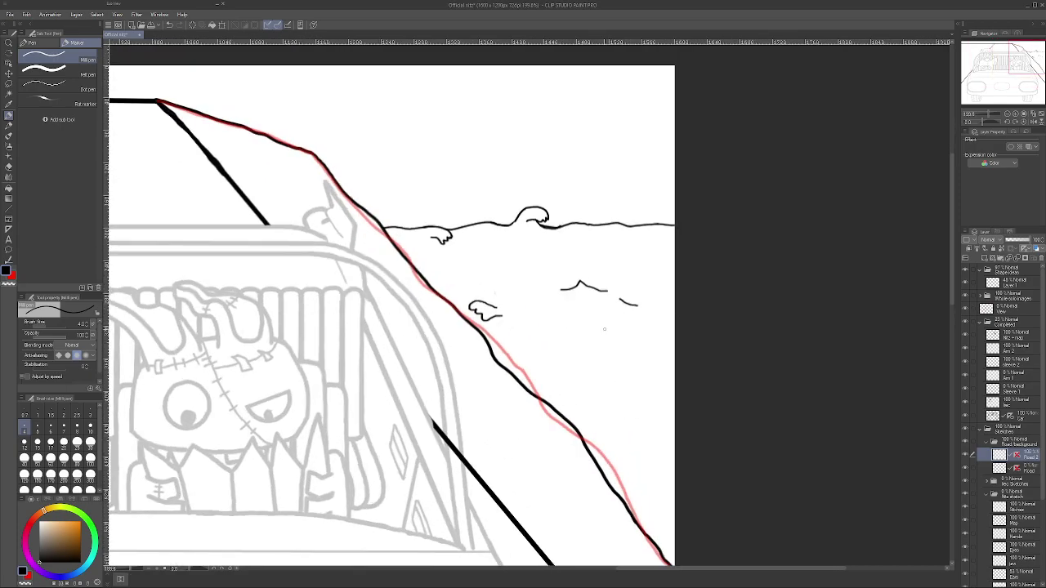
scroll(658, 195, "up", 1)
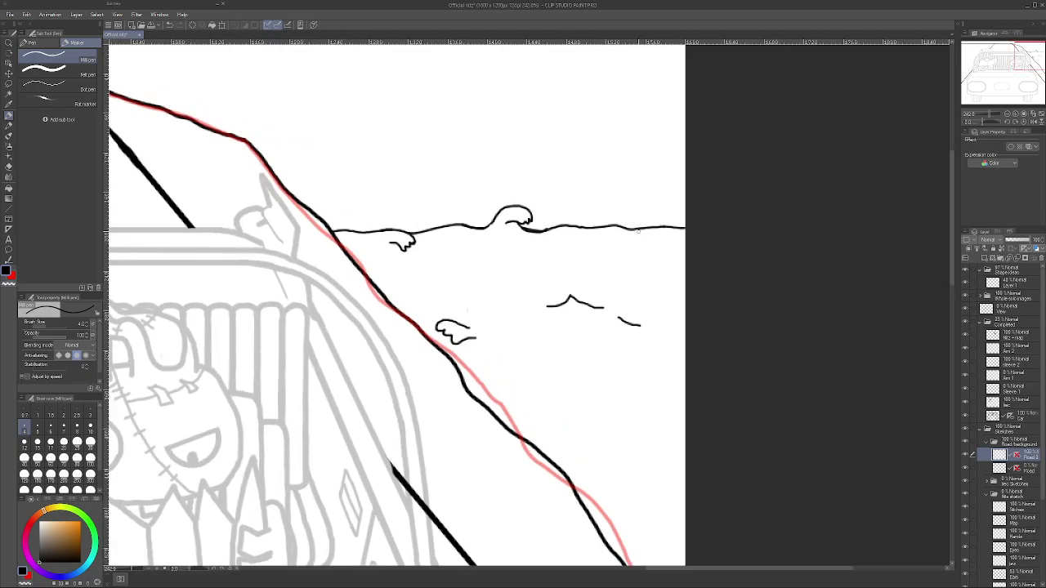
mouse_move(639, 246)
left_mouse_down()
mouse_move(678, 260)
mouse_move(693, 245)
left_mouse_up()
scroll(601, 396, "down", 2)
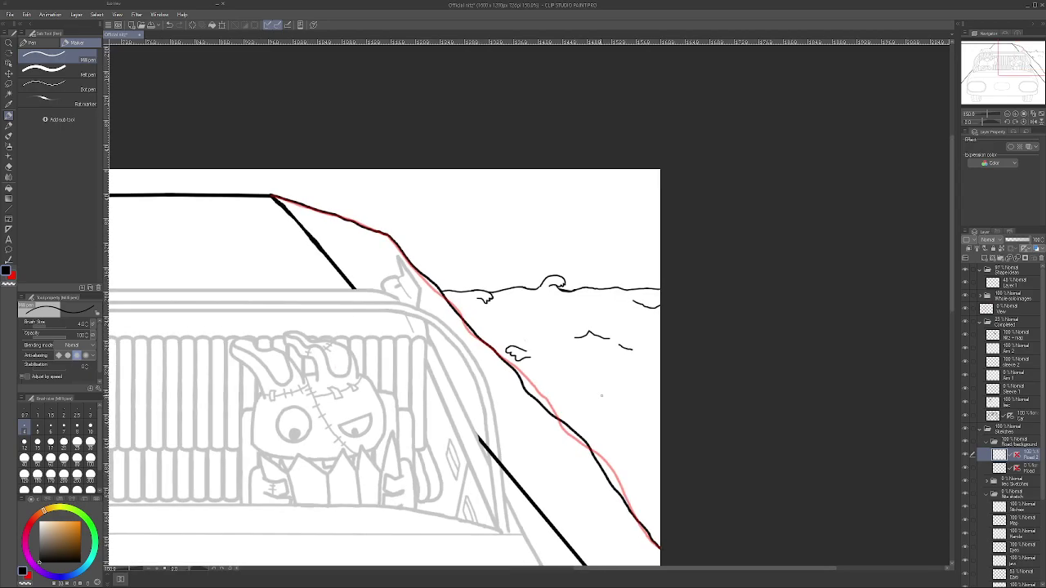
left_click_drag(592, 397, 542, 400)
scroll(626, 397, "up", 2)
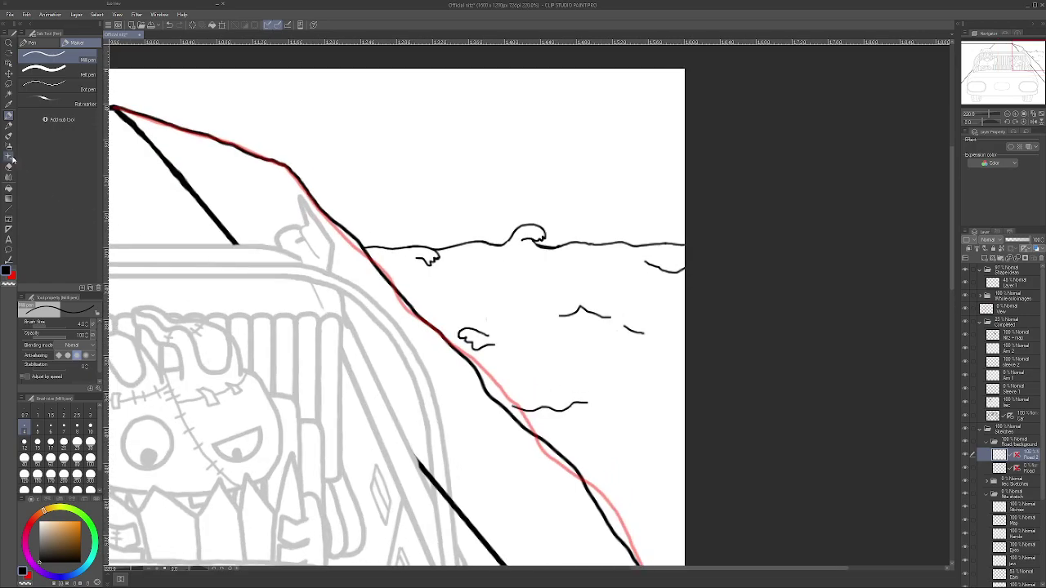
- Erase the outer end of the upper stroke on the small curling wave beside the roadside outline
left_click(9, 167)
scroll(486, 335, "up", 4)
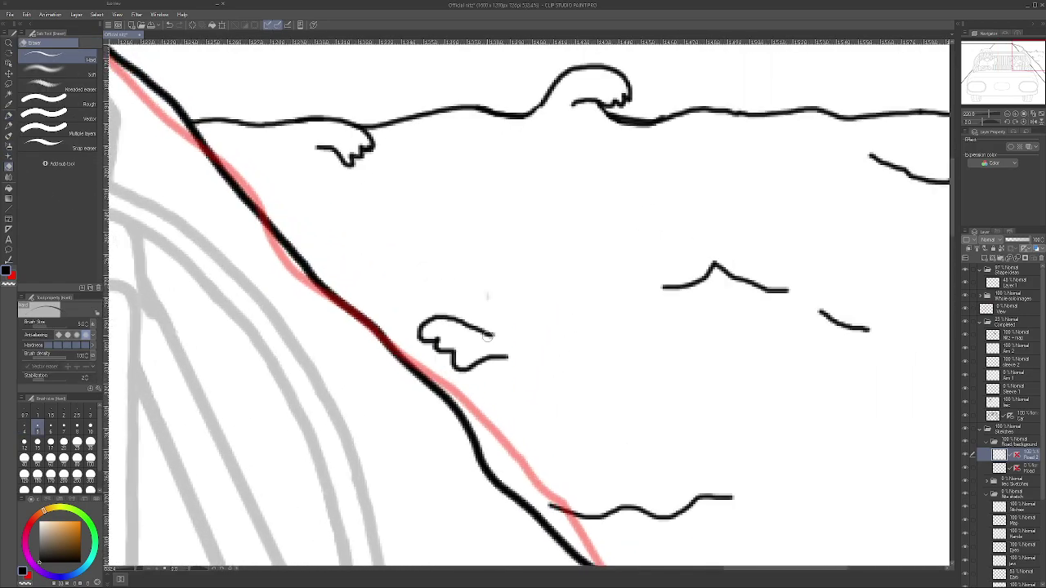
mouse_move(486, 335)
left_mouse_down()
mouse_move(472, 319)
mouse_move(459, 325)
mouse_move(476, 336)
left_mouse_up()
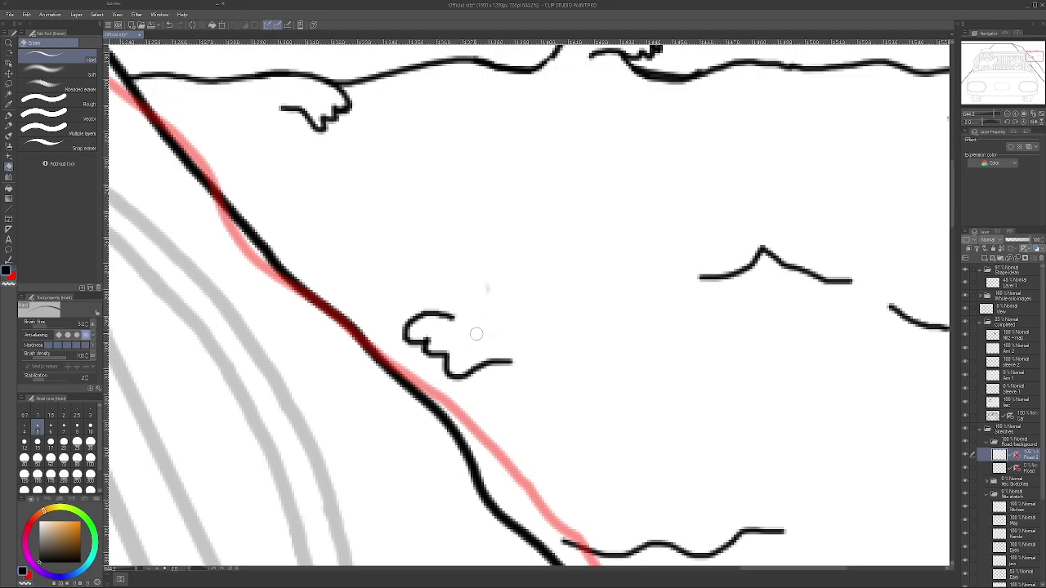
- Draw a short wavy ripple in the lower open water and a small stroke below it at the canvas border with the Milli pen
scroll(494, 341, "down", 2)
scroll(495, 341, "down", 2)
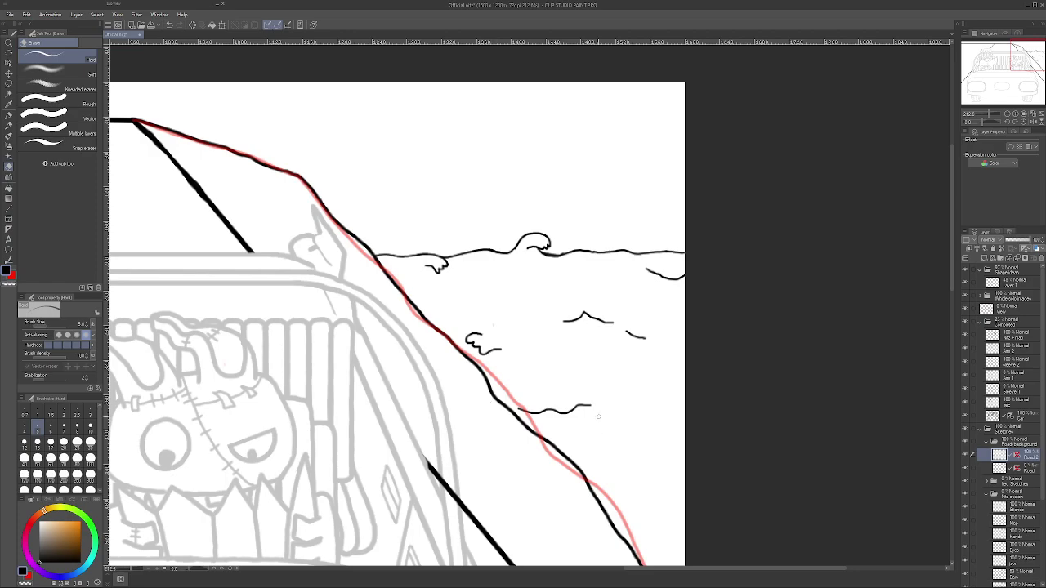
scroll(598, 412, "up", 1)
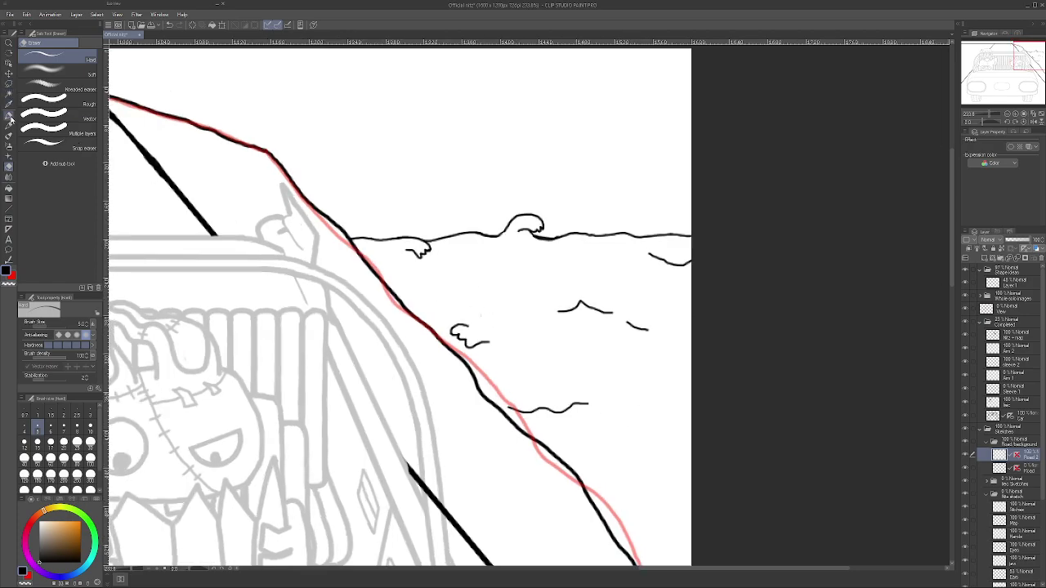
left_click(9, 115)
left_click_drag(617, 432, 671, 426)
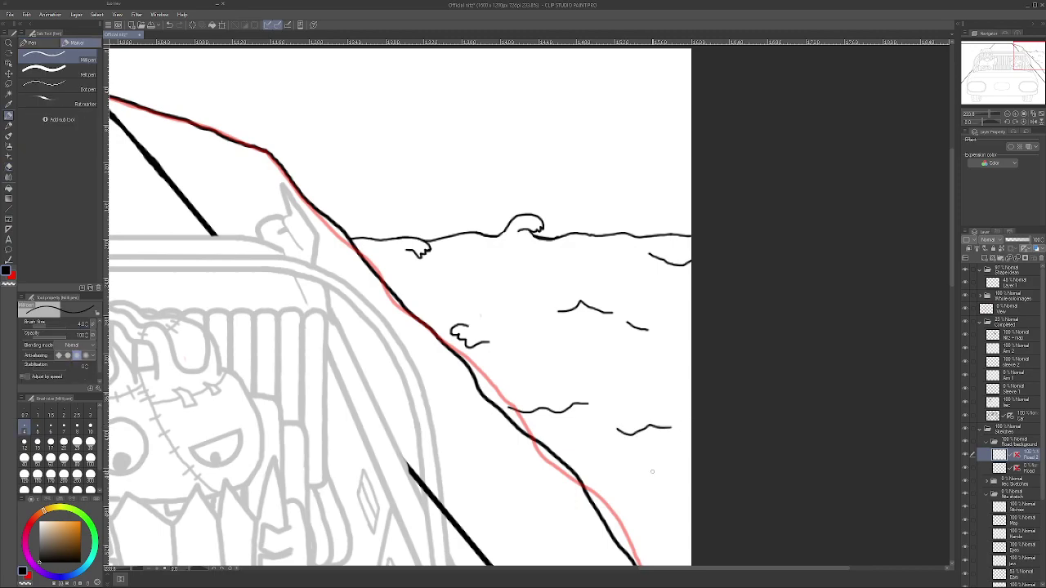
scroll(675, 448, "down", 2)
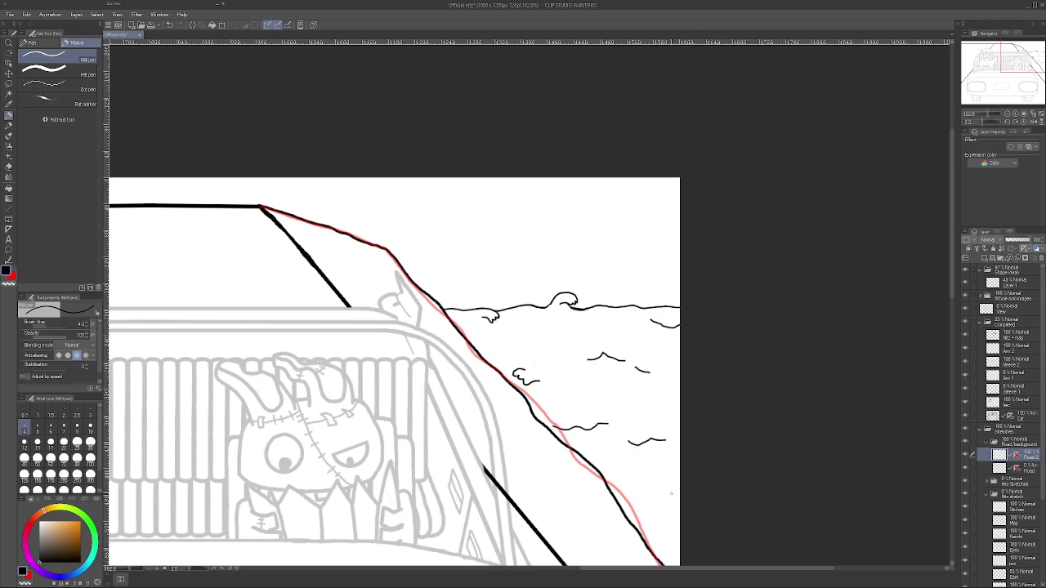
left_click_drag(668, 501, 680, 483)
scroll(645, 519, "down", 3)
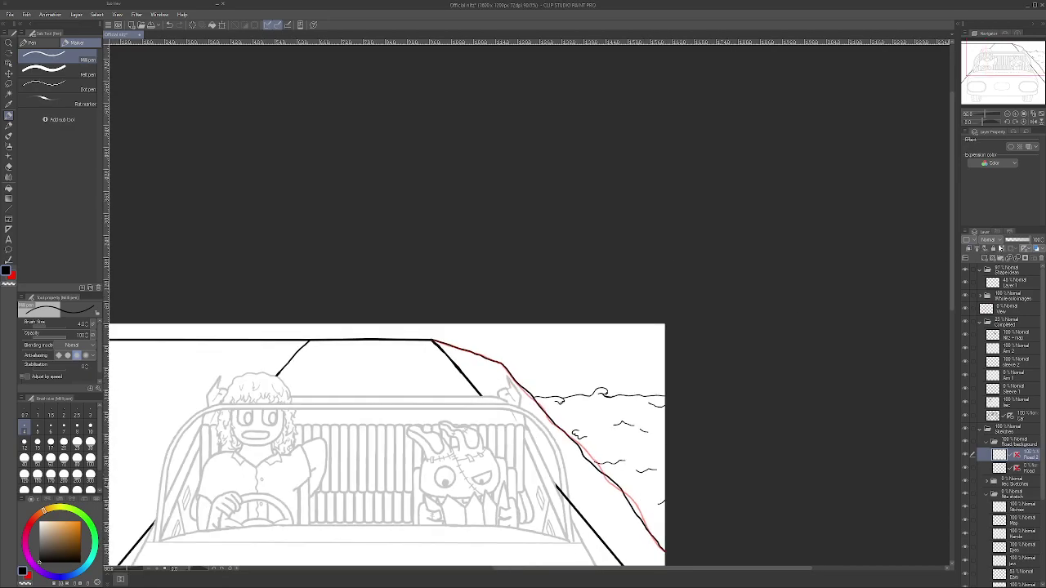
left_click_drag(953, 257, 954, 290)
scroll(525, 304, "up", 5)
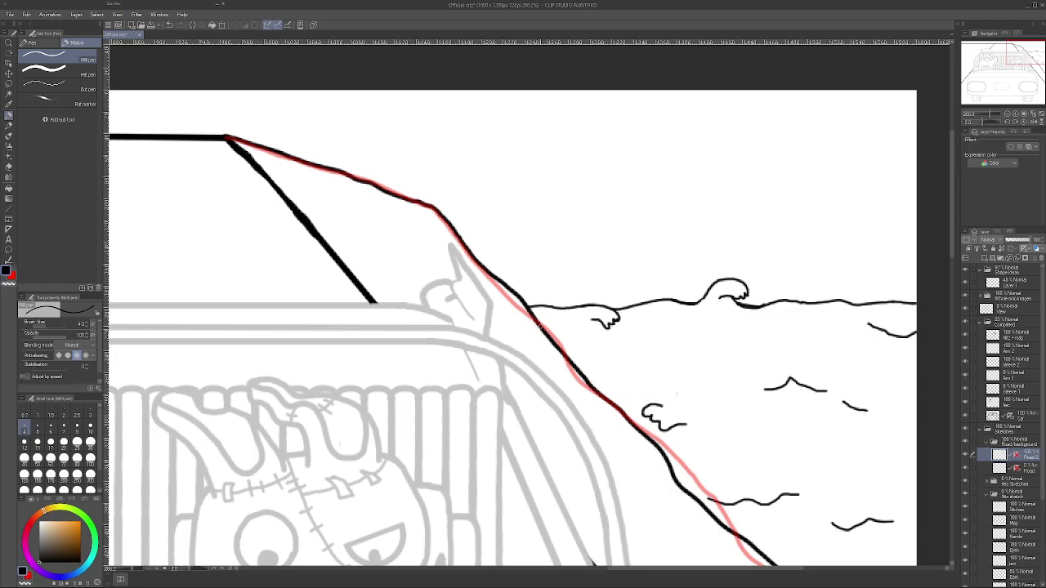
scroll(539, 323, "down", 6)
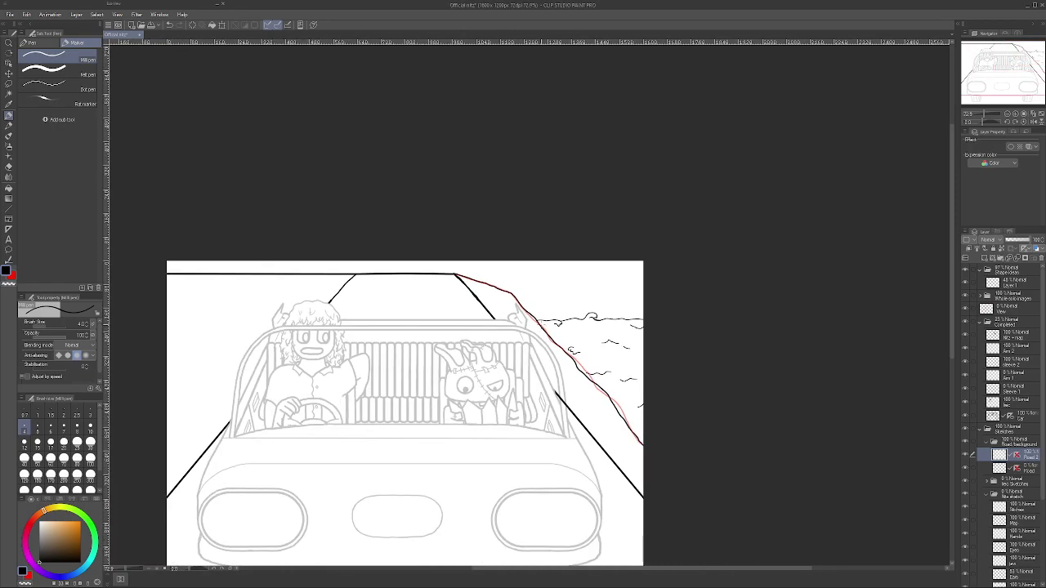
scroll(540, 327, "up", 3)
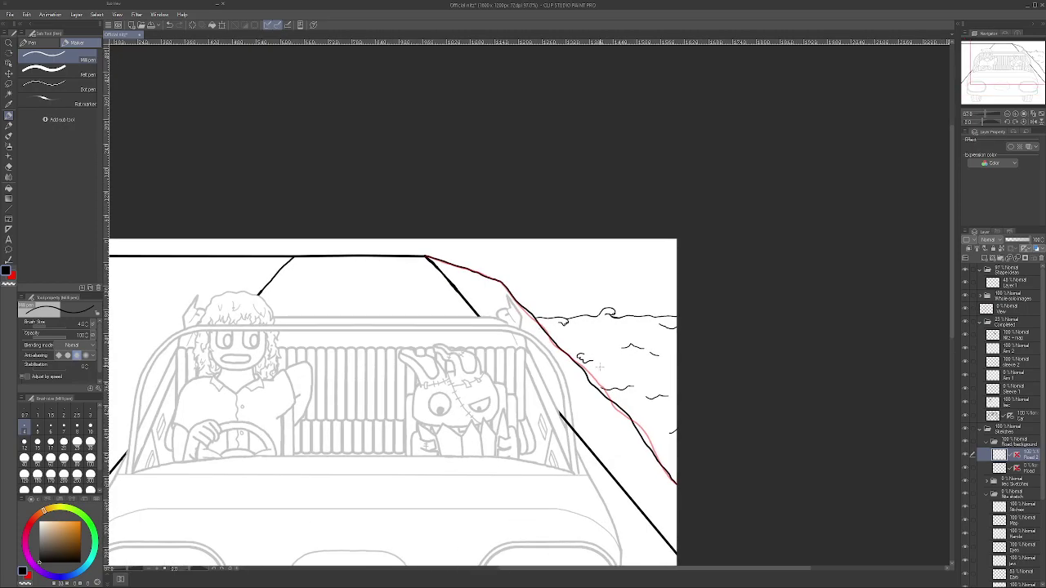
scroll(607, 397, "down", 3)
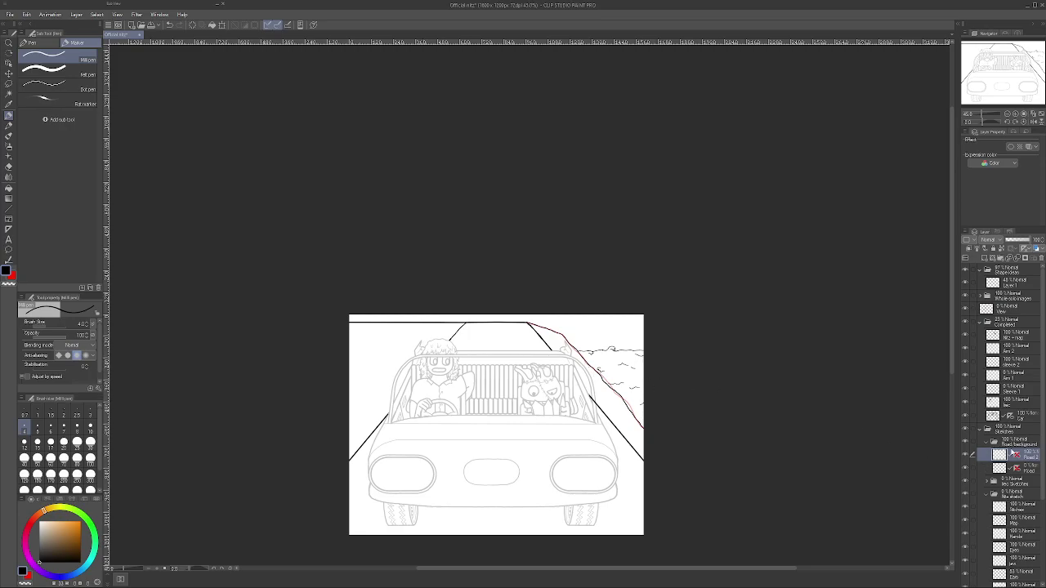
- Raise the old Road layer's opacity to check its sketch, and remove that layer from the road background folder
left_click(1022, 466)
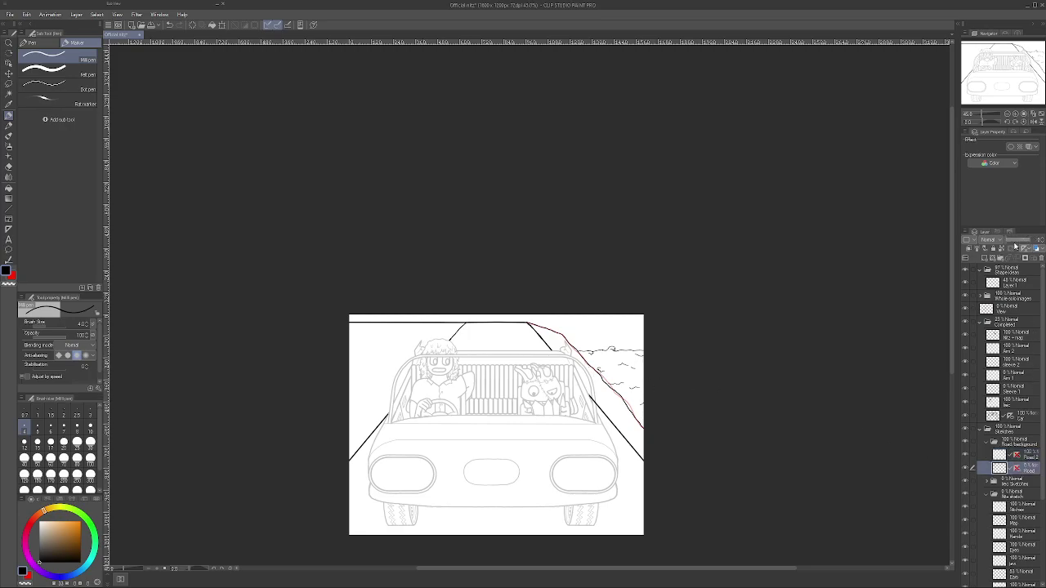
left_click_drag(1015, 241, 1021, 243)
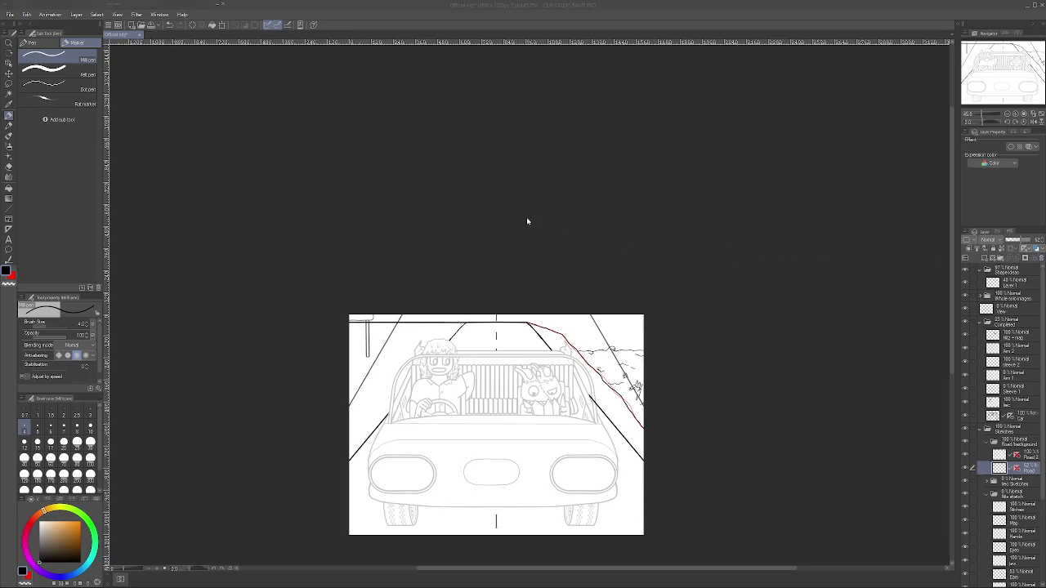
key("ctrl+z")
- Draw a thin dashed centre line down the road from the horizon to the car's roof on the Road 2 layer
scroll(493, 428, "up", 2)
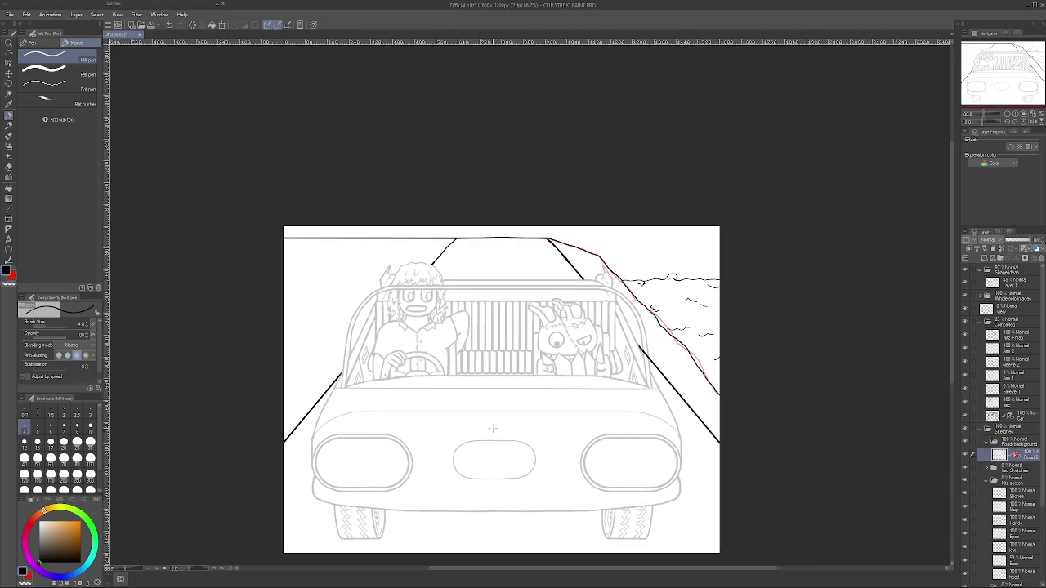
scroll(493, 428, "up", 3)
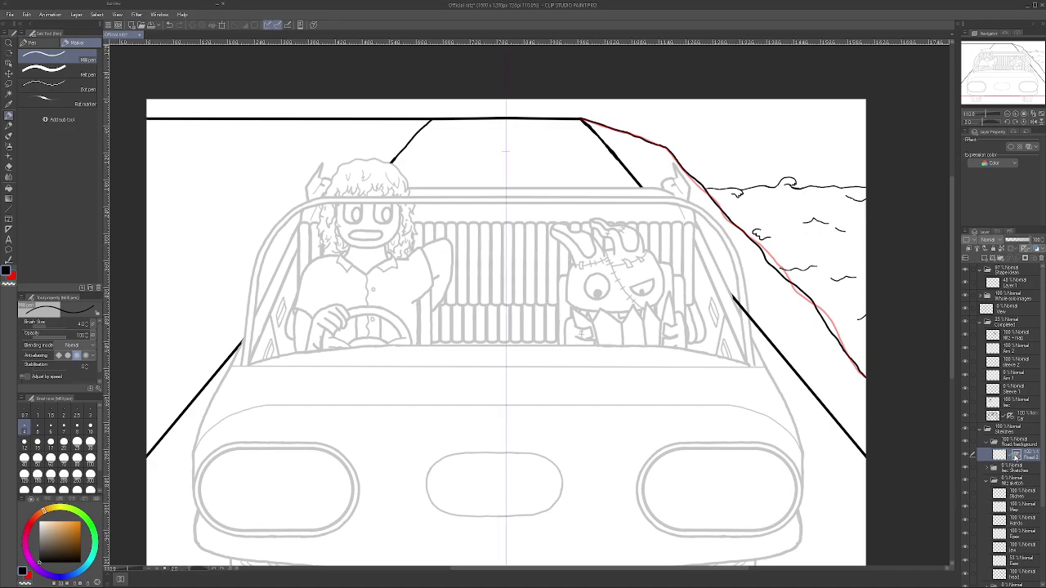
scroll(507, 122, "up", 3)
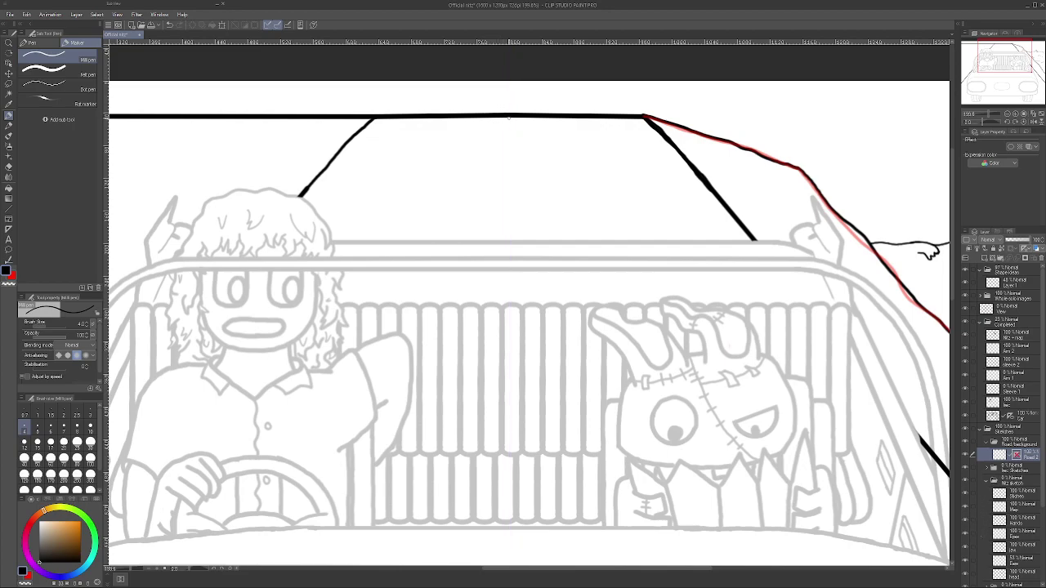
left_click_drag(511, 116, 510, 157)
left_click_drag(510, 205, 510, 218)
scroll(510, 239, "down", 5)
- Draw two thin vertical centre dashes below the front bumper, the lower one ending at the canvas edge
scroll(497, 409, "up", 4)
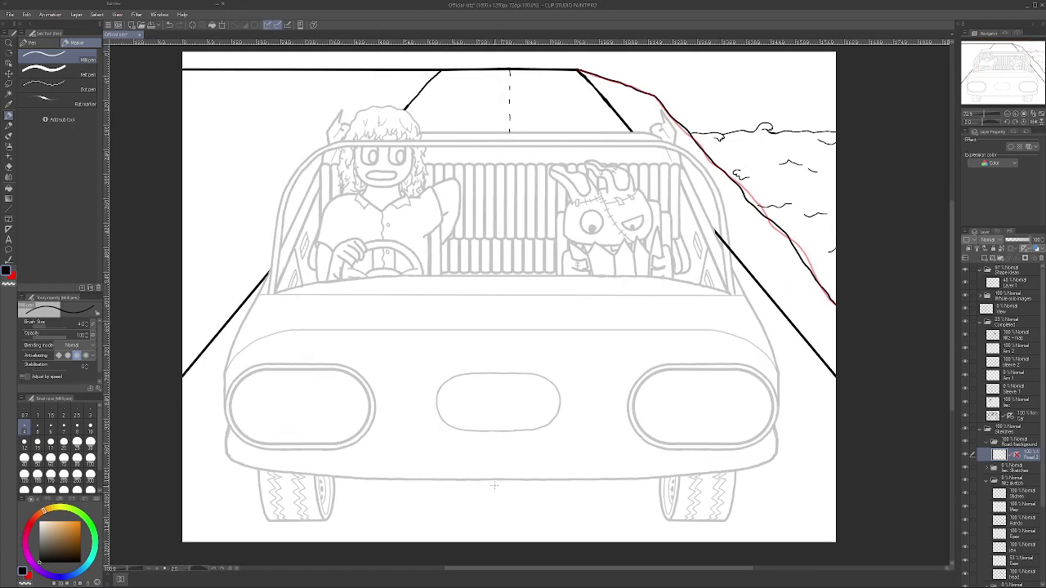
scroll(497, 480, "down", 2)
left_click_drag(499, 480, 499, 534)
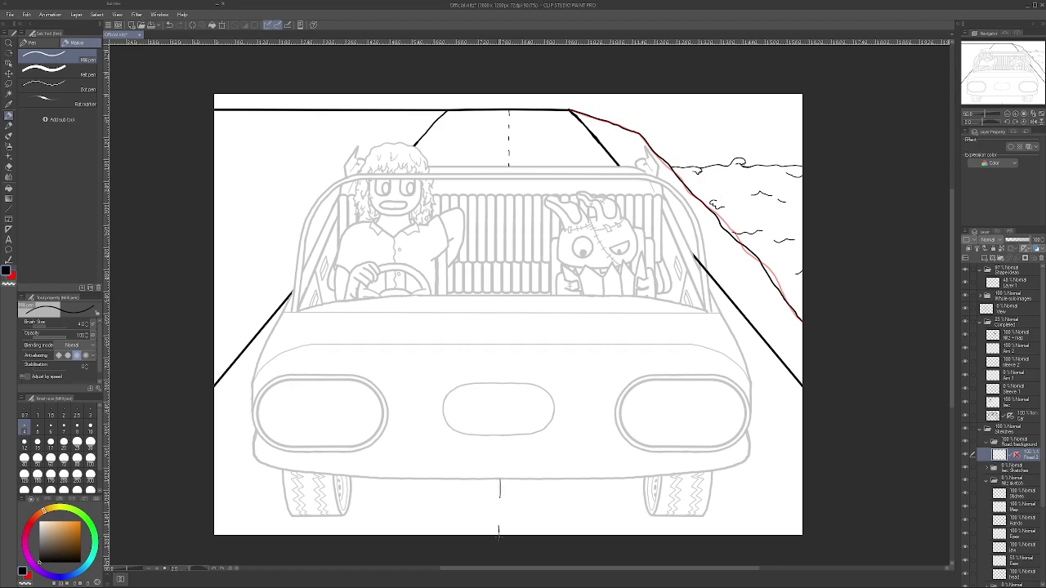
scroll(498, 529, "up", 2)
scroll(477, 101, "down", 3)
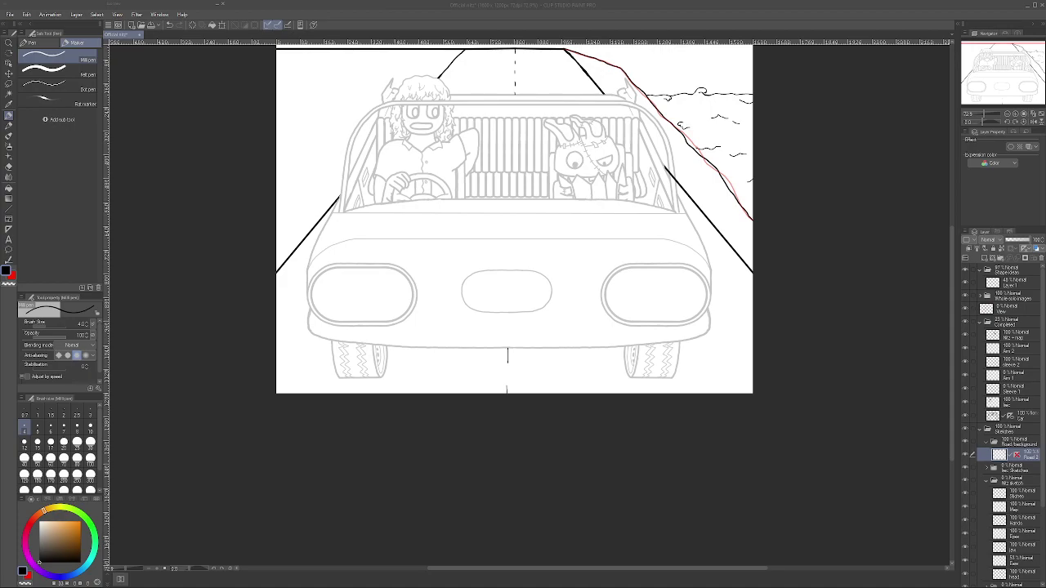
left_click(563, 544)
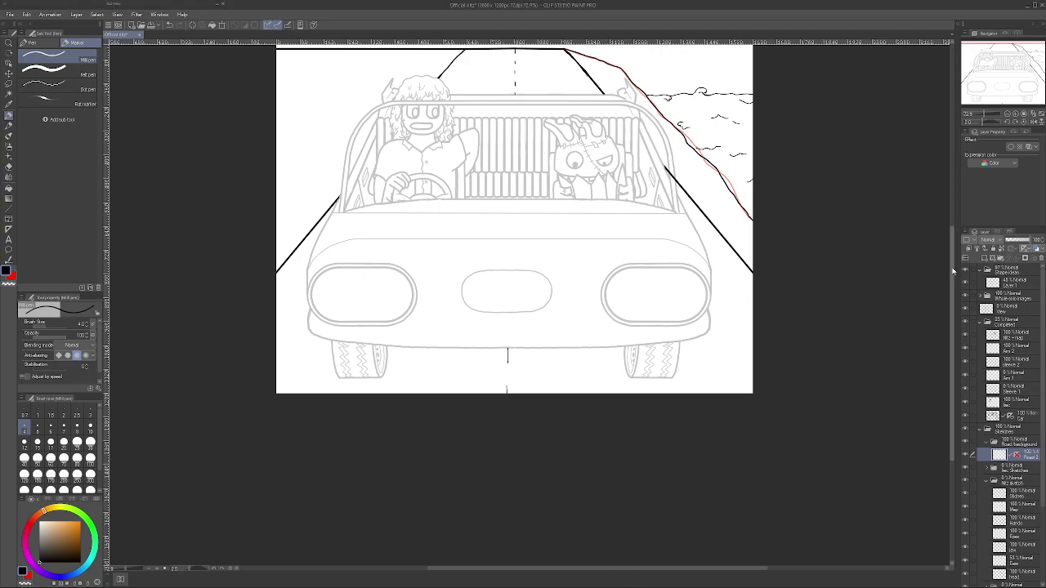
- Set the Milli pen's brush size to 8 for outlining the road markings below the bumper
scroll(423, 471, "up", 2)
scroll(423, 471, "up", 2)
key("bracketright")
key("bracketright")
key("bracketright")
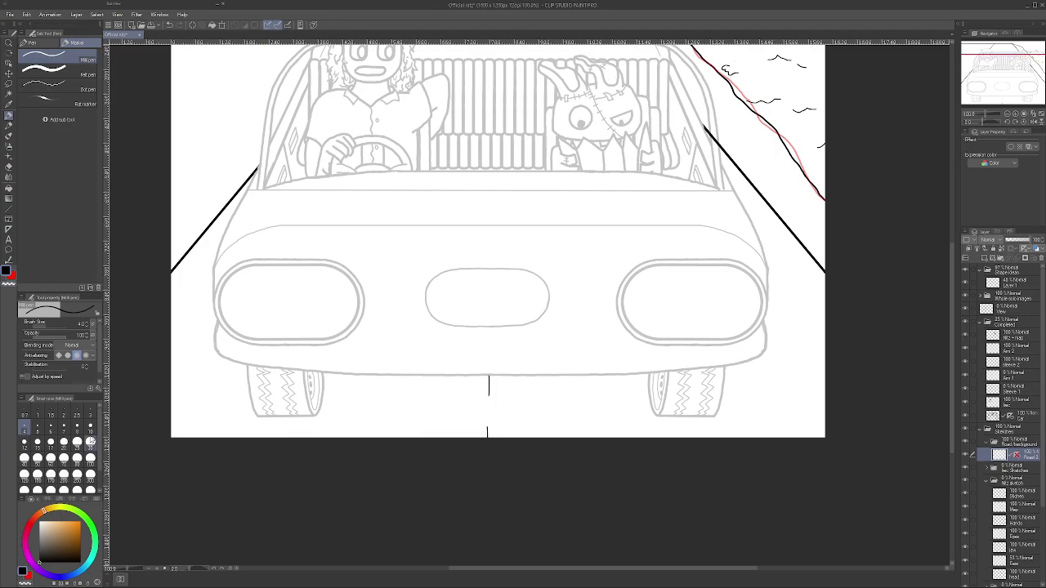
scroll(488, 431, "up", 2)
scroll(490, 431, "up", 1)
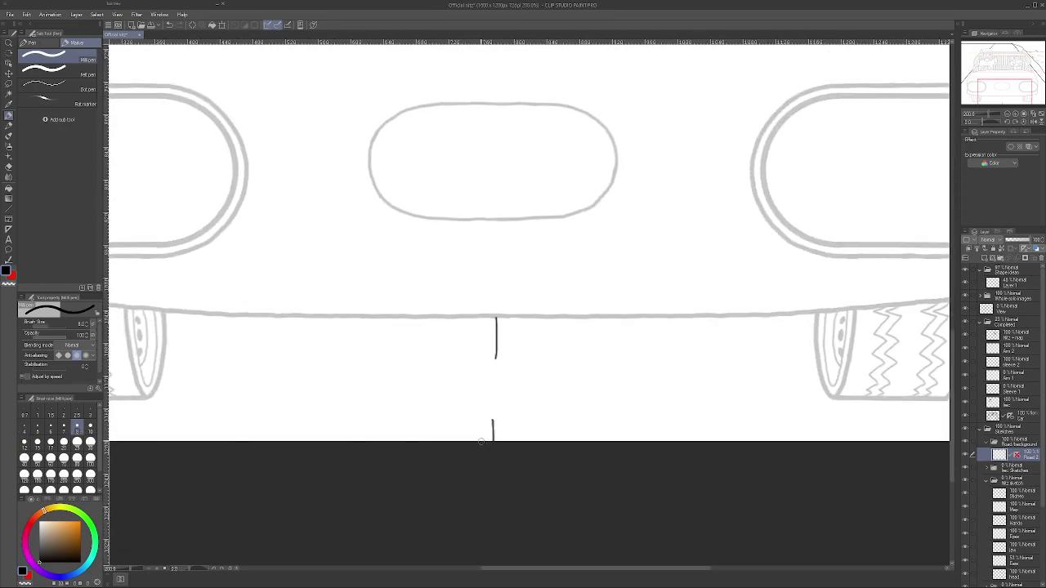
- Outline both centre dashes below the bumper as small boxes, redrawing the sides of the upper one up to the bumper
mouse_move(482, 442)
left_mouse_down()
mouse_move(481, 417)
mouse_move(506, 419)
mouse_move(509, 446)
left_mouse_up()
mouse_move(479, 357)
left_mouse_down()
mouse_move(520, 360)
mouse_move(516, 344)
left_mouse_up()
scroll(490, 359, "up", 2)
left_click(170, 25)
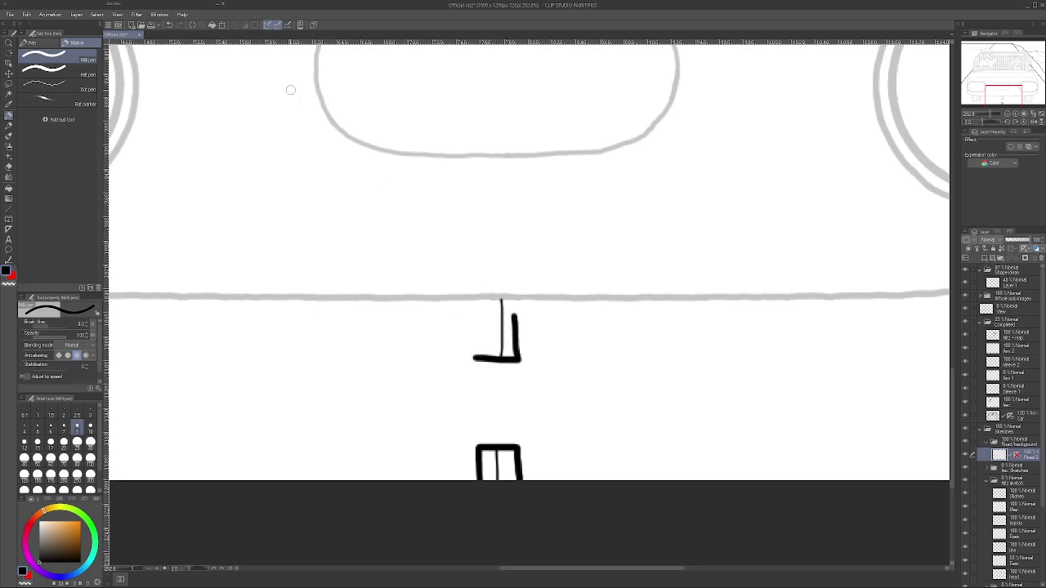
left_click(171, 25)
left_click_drag(521, 360, 515, 301)
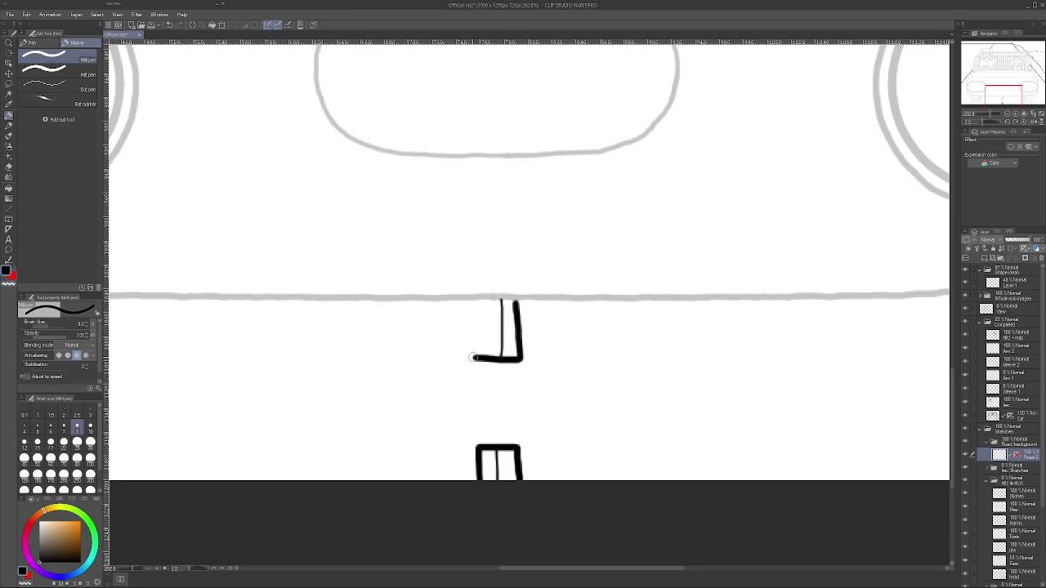
left_click_drag(475, 358, 483, 294)
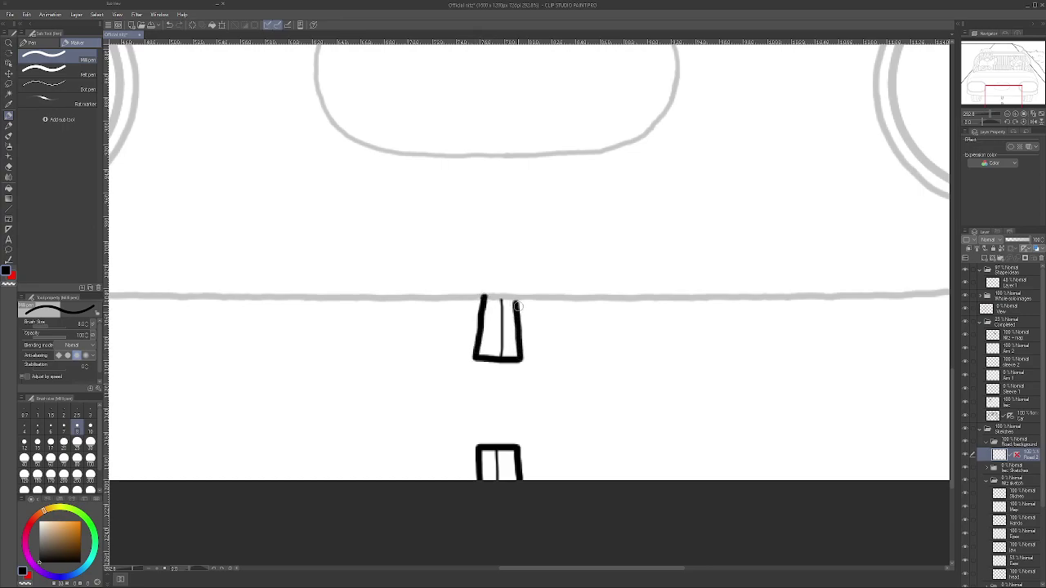
scroll(516, 300, "down", 1)
scroll(517, 301, "down", 1)
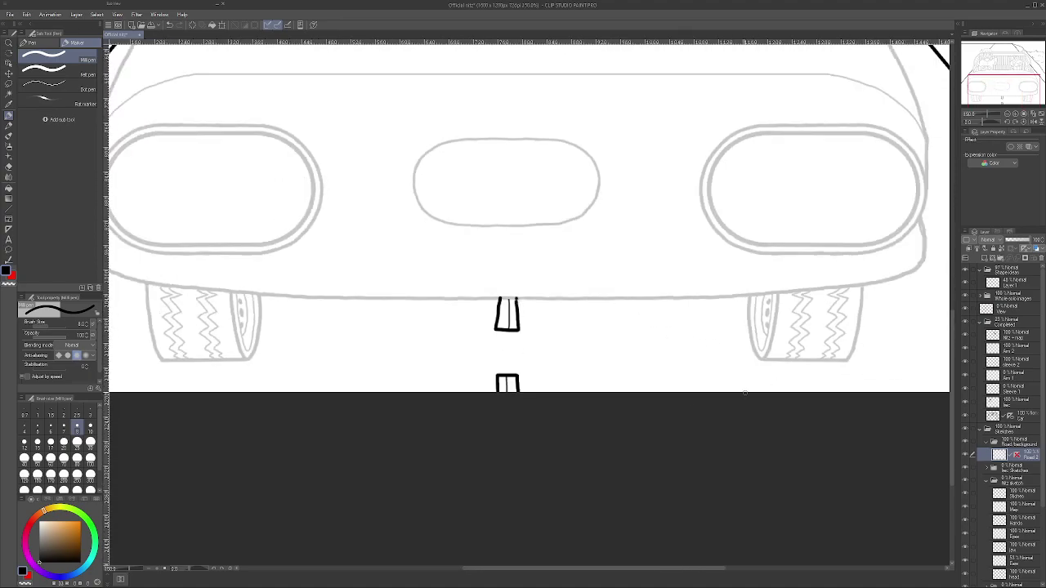
- Erase the lower box at the canvas edge with the Hard eraser at size 25
left_click(9, 167)
scroll(494, 379, "up", 2)
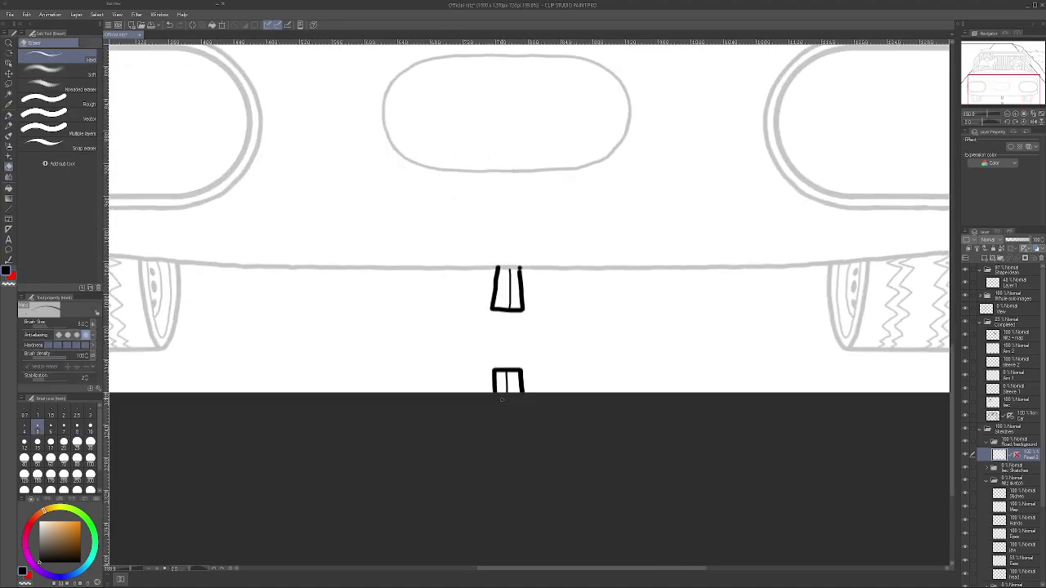
left_click(77, 425)
left_click(82, 447)
mouse_move(490, 380)
left_mouse_down()
mouse_move(509, 368)
mouse_move(525, 391)
left_mouse_up()
- Try slanted side lines for a wider dash at the canvas edge, erasing them and redrawing them further apart
left_click(9, 118)
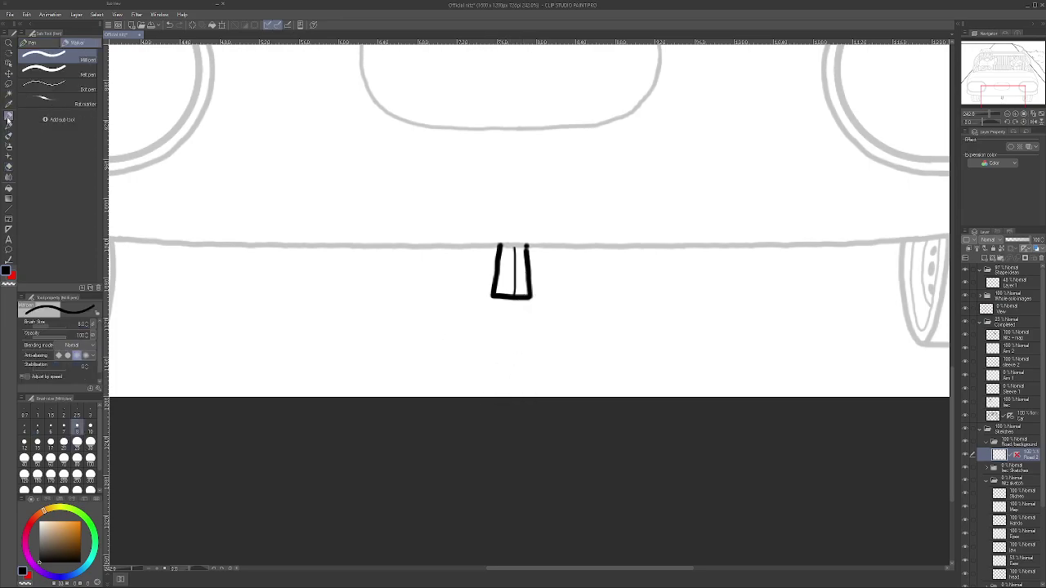
left_click_drag(481, 398, 494, 366)
left_click_drag(550, 397, 537, 362)
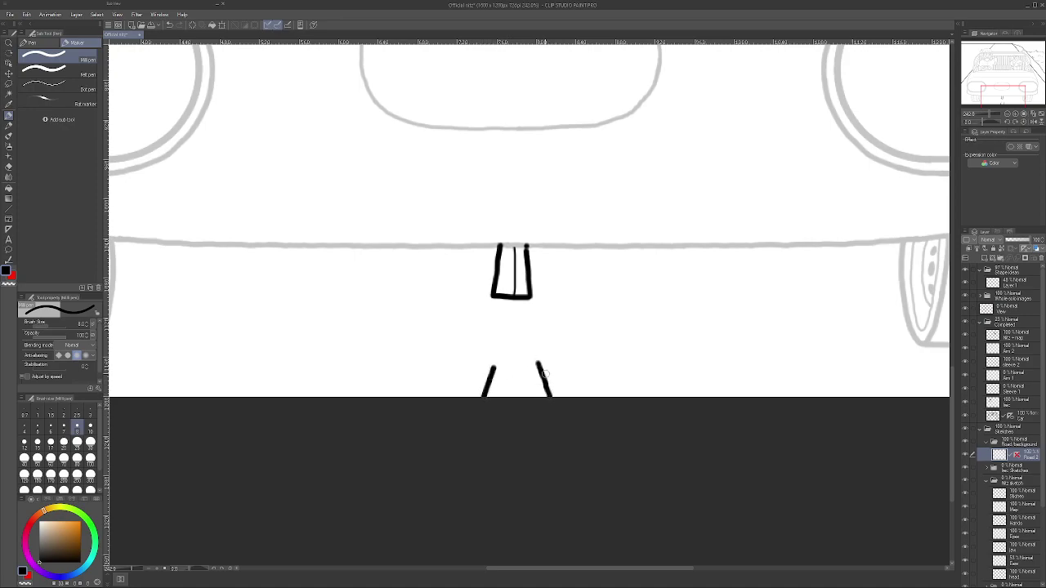
key("e")
mouse_move(492, 408)
left_mouse_down()
mouse_move(496, 367)
mouse_move(475, 393)
mouse_move(483, 361)
mouse_move(569, 366)
mouse_move(536, 361)
mouse_move(553, 381)
left_mouse_up()
key("p")
key("e")
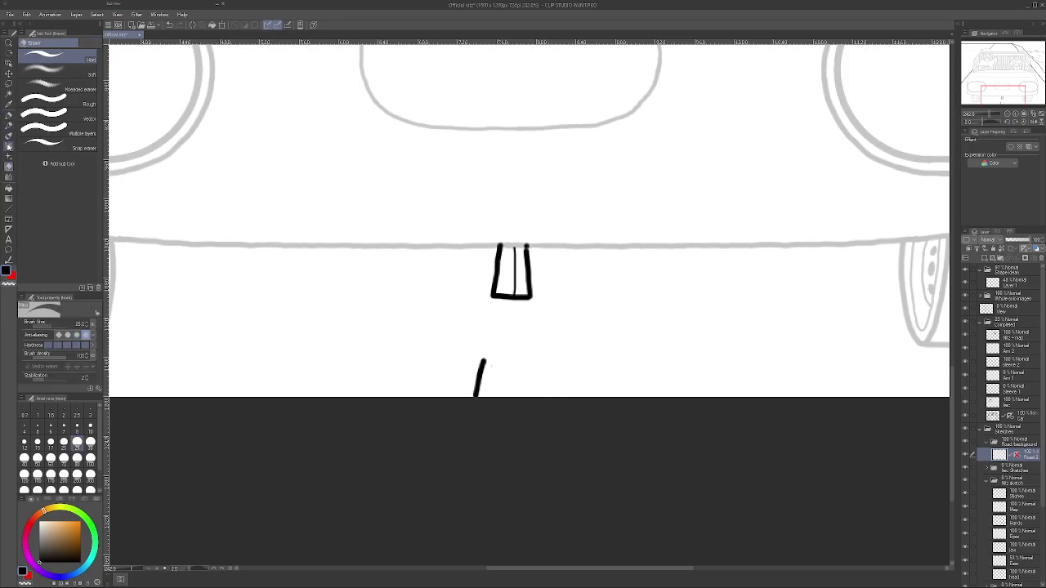
left_click(9, 116)
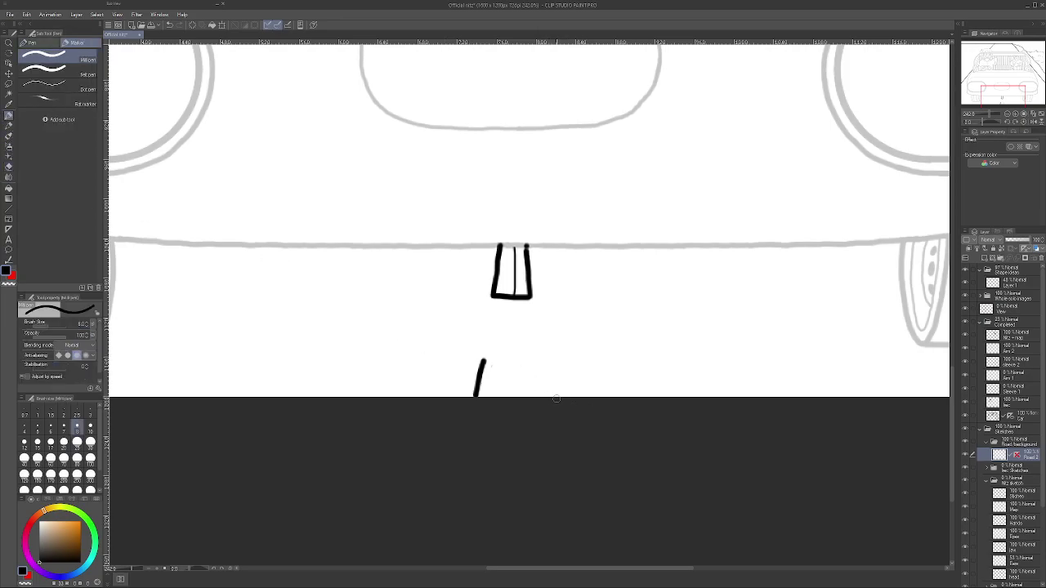
left_click_drag(557, 397, 552, 362)
- Enable the Road 2 layer's symmetry ruler and erase all the centre markings below the bumper
left_click(1015, 455)
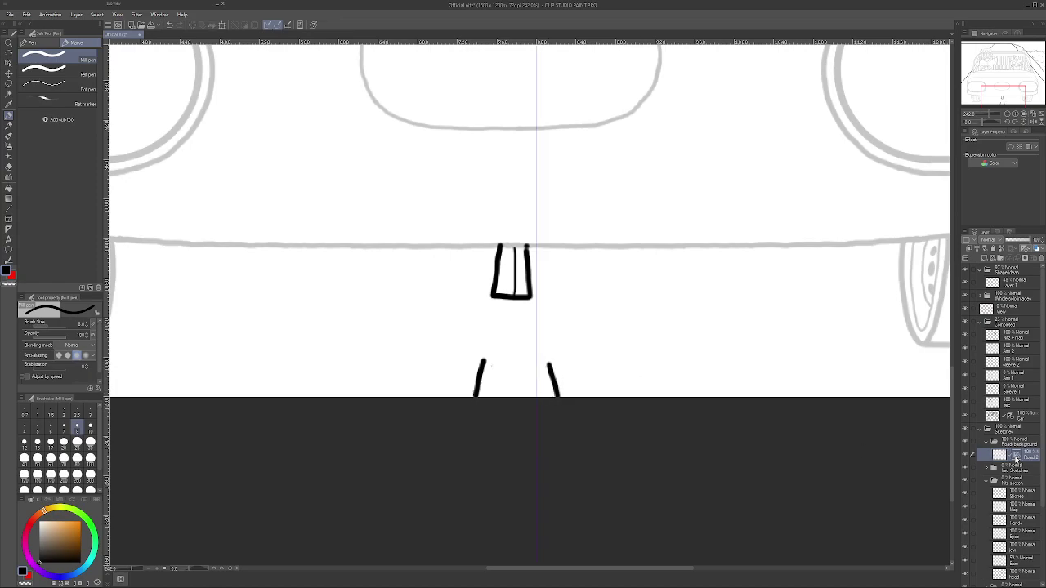
left_click(8, 166)
left_click_drag(485, 361, 473, 404)
left_click_drag(547, 366, 560, 401)
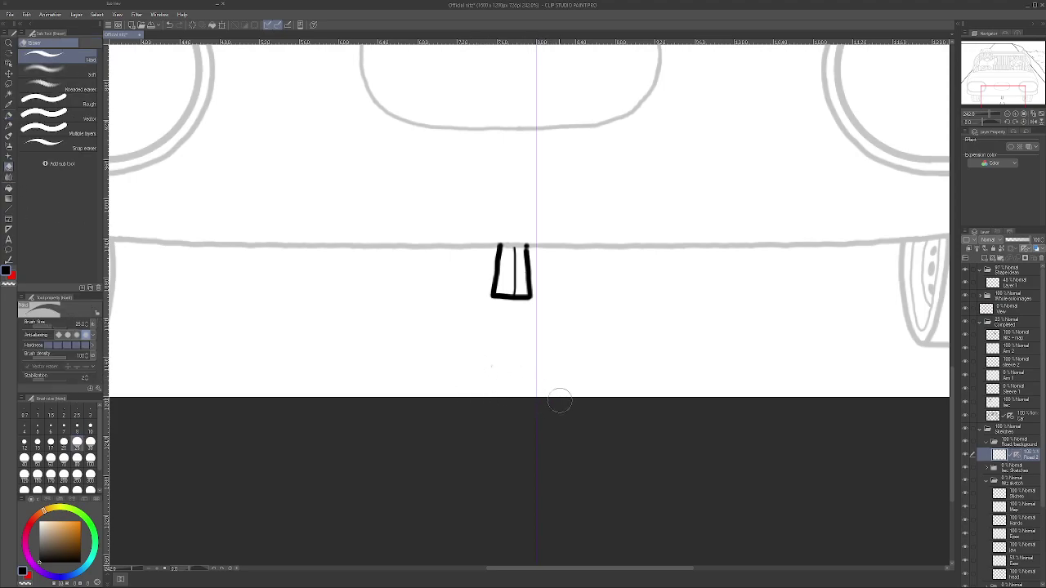
mouse_move(519, 302)
left_mouse_down()
mouse_move(509, 299)
mouse_move(520, 294)
left_mouse_up()
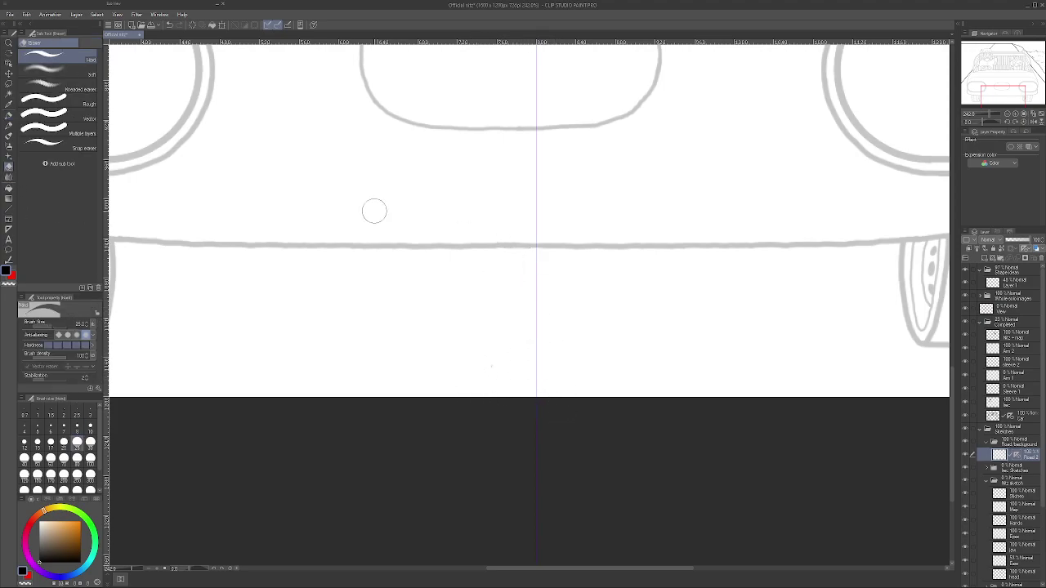
- Draw mirrored outlines of two centre dashes with the Milli pen: a wide one at the canvas edge and a short one under the bumper
left_click(12, 119)
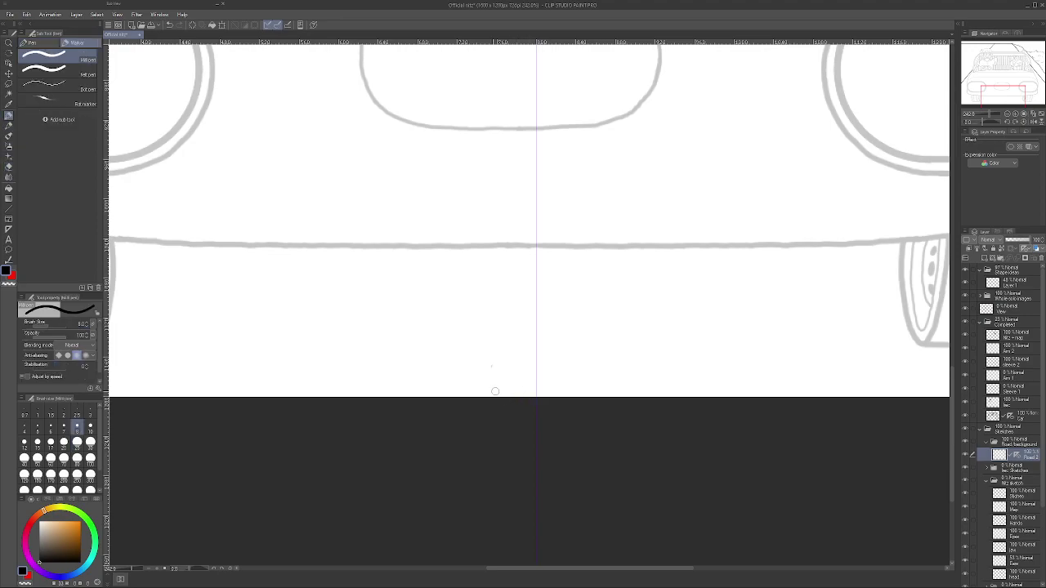
mouse_move(488, 400)
left_mouse_down()
mouse_move(496, 347)
mouse_move(537, 342)
left_mouse_up()
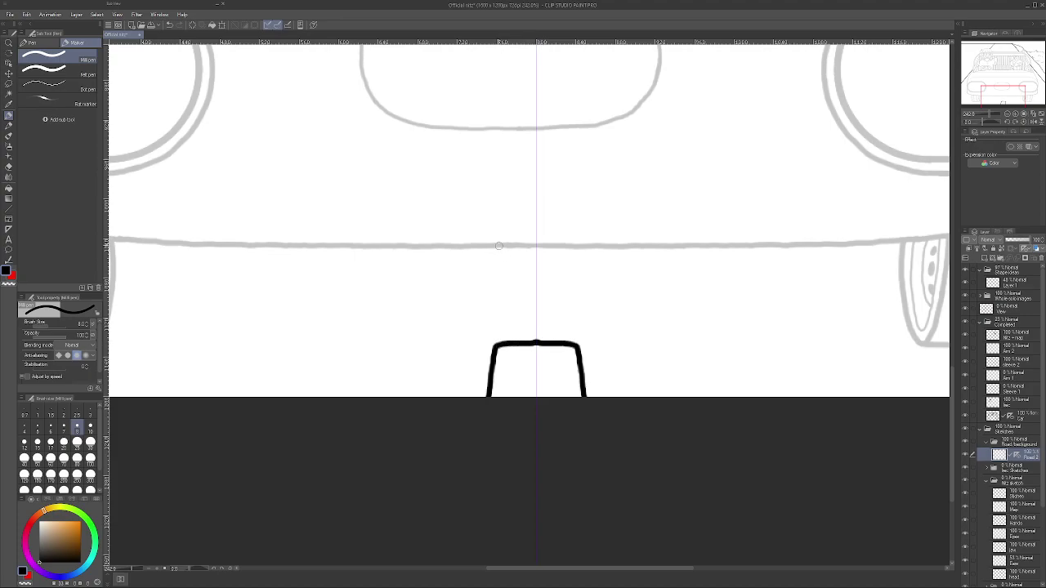
mouse_move(502, 259)
left_mouse_down()
mouse_move(505, 243)
mouse_move(514, 258)
mouse_move(536, 259)
left_mouse_up()
left_click(169, 25)
left_click(169, 25)
scroll(503, 258, "up", 2)
left_click_drag(501, 256, 581, 250)
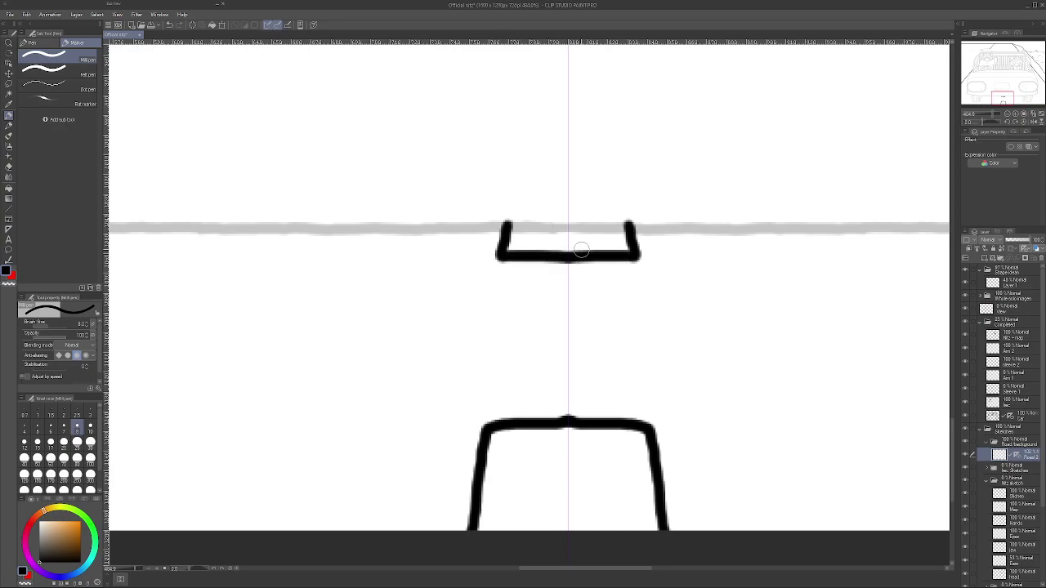
- Draw mirrored outlines around the two centre dashes nearest the car's roof with the Milli pen at size 6
scroll(581, 250, "down", 2)
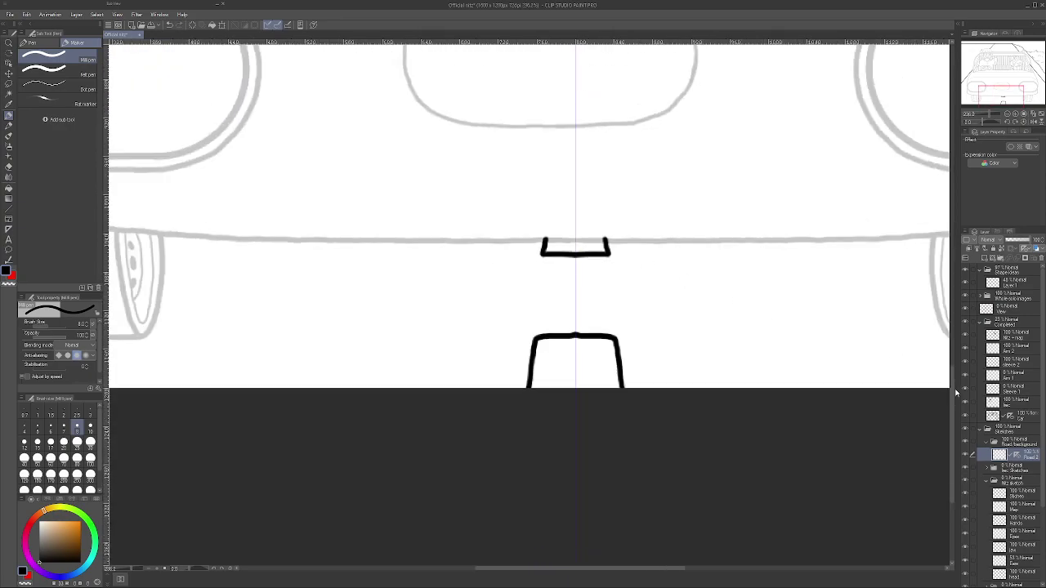
left_click_drag(953, 409, 918, 169)
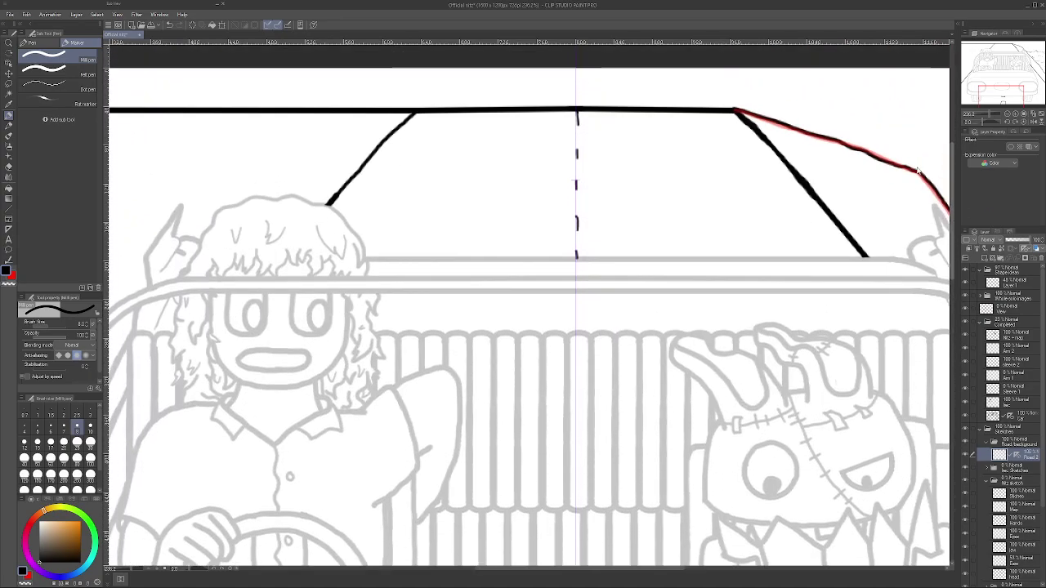
scroll(817, 172, "up", 2)
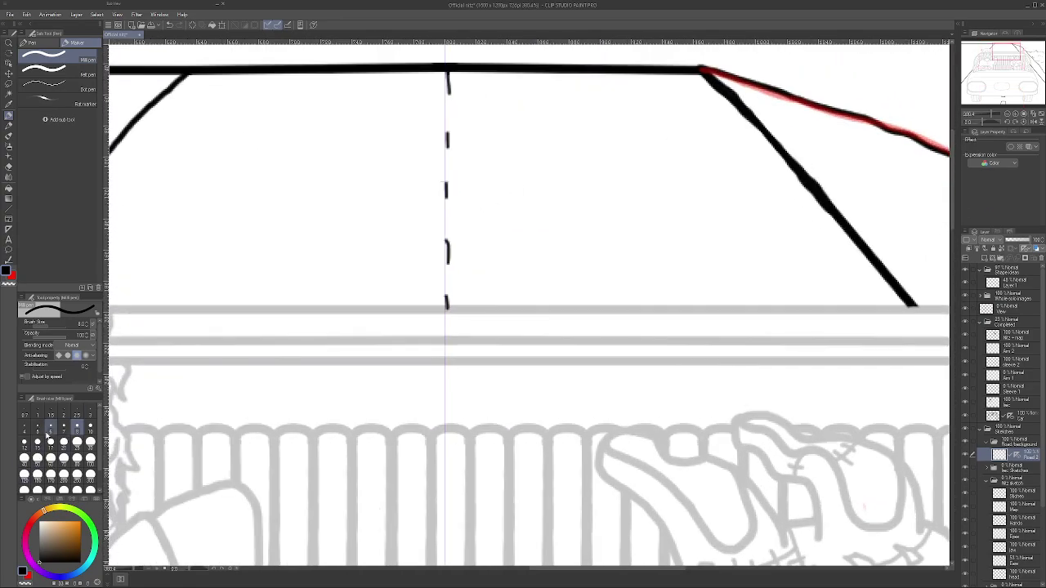
scroll(422, 281, "up", 1)
mouse_move(432, 315)
left_mouse_down()
mouse_move(436, 292)
mouse_move(462, 282)
left_mouse_up()
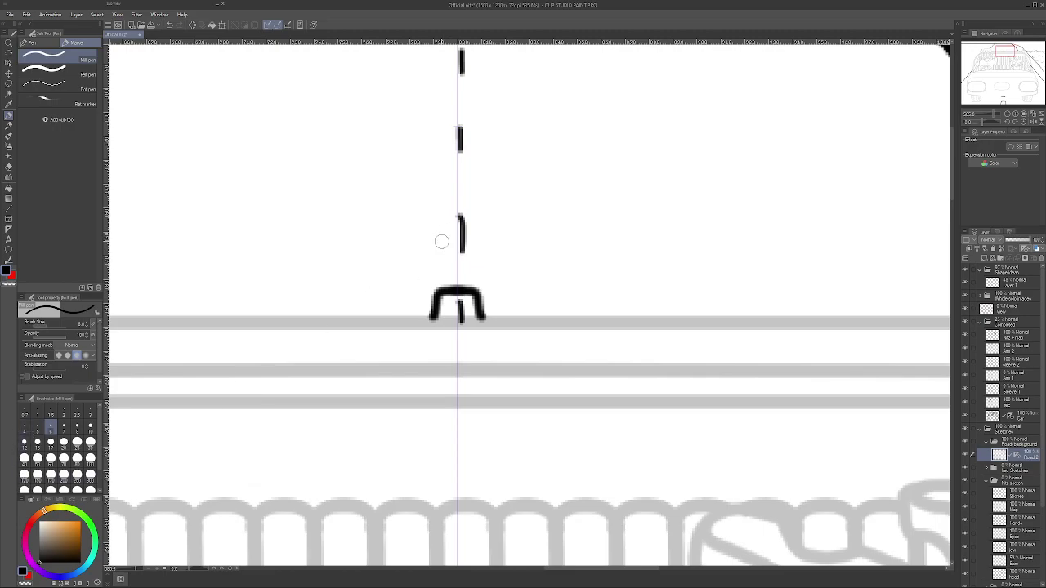
mouse_move(441, 251)
left_mouse_down()
mouse_move(439, 232)
mouse_move(457, 211)
left_mouse_up()
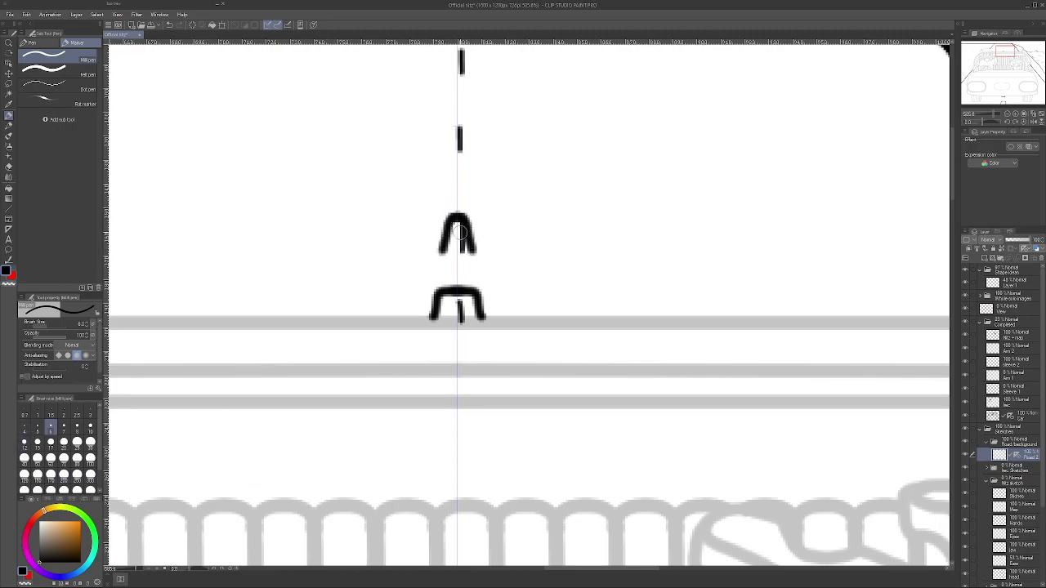
left_click_drag(442, 255, 456, 256)
scroll(472, 241, "down", 2)
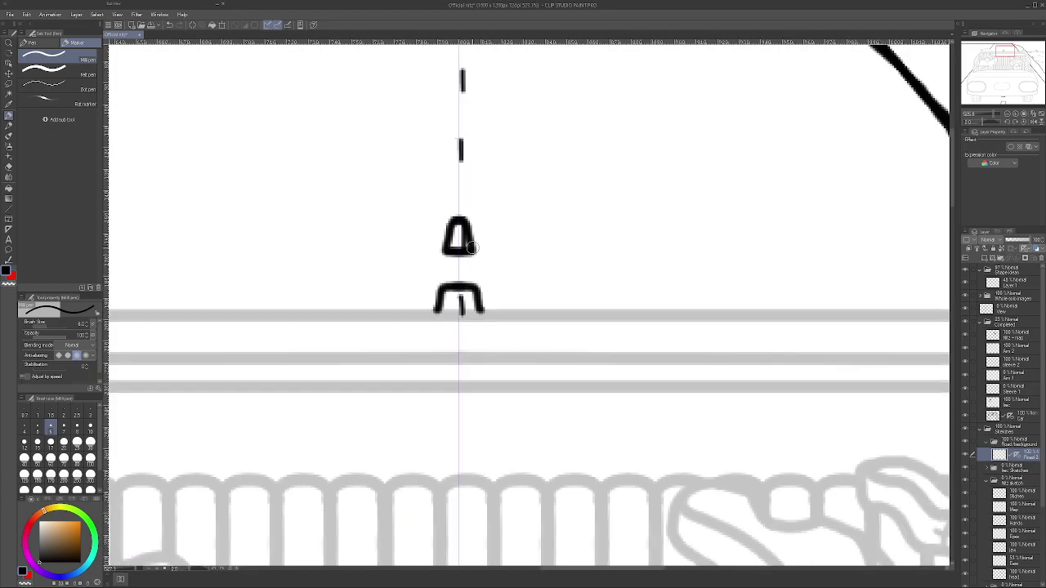
scroll(462, 180, "up", 2)
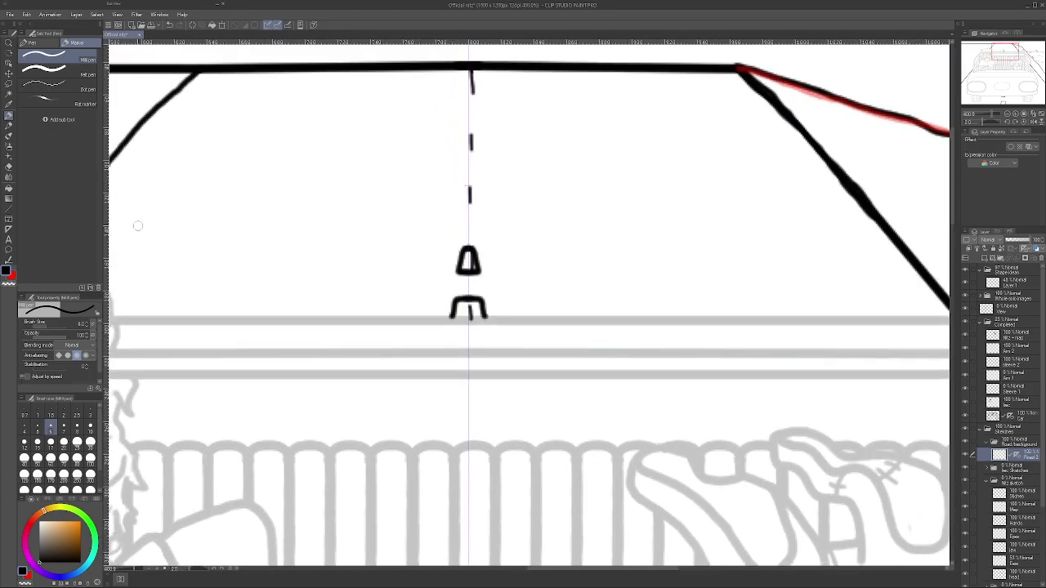
- Erase the third centre dash above the roof and redraw it as a smaller mirrored outline with the Milli pen at size 5
left_click(9, 166)
left_click(469, 190)
left_click_drag(469, 190, 471, 209)
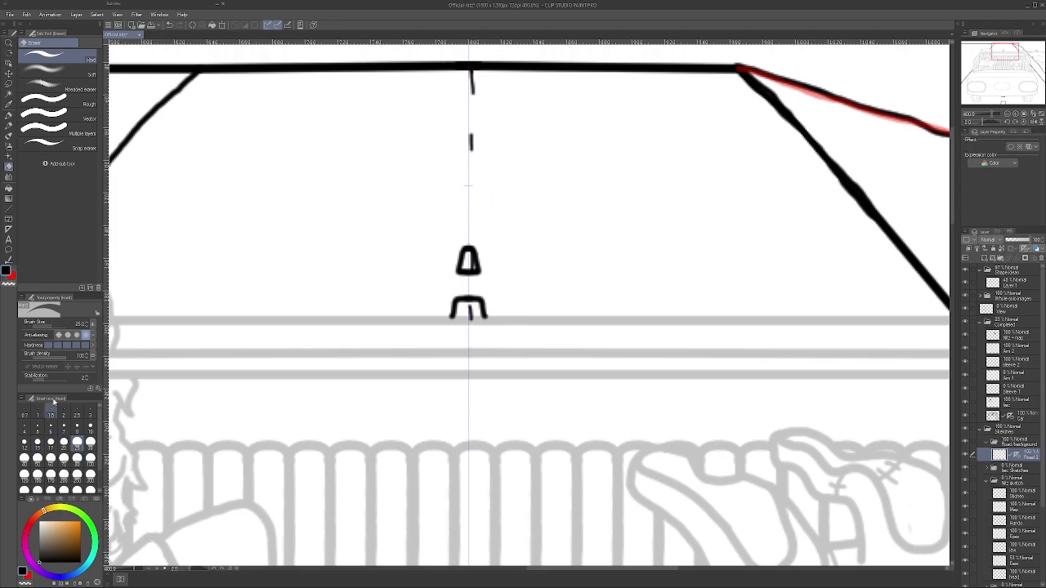
left_click(9, 115)
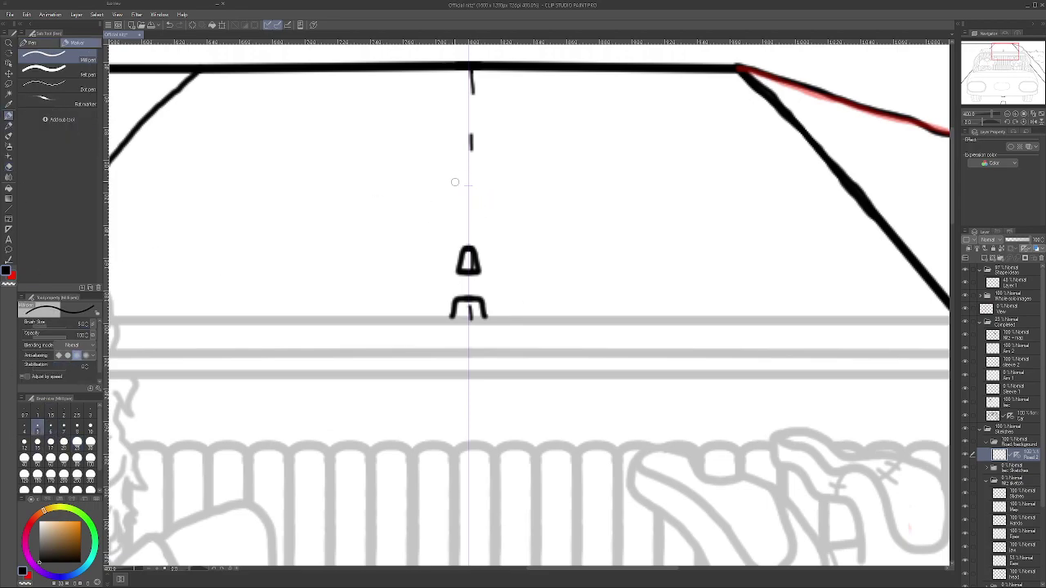
scroll(458, 180, "up", 2)
mouse_move(457, 180)
left_mouse_down()
mouse_move(454, 213)
mouse_move(468, 233)
mouse_move(474, 207)
left_mouse_up()
left_click(169, 24)
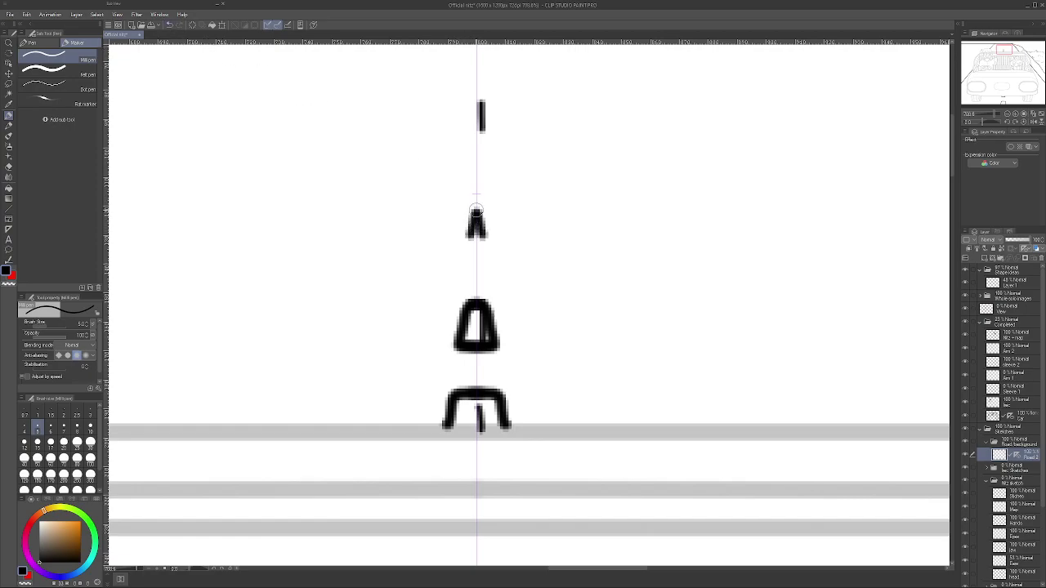
- Examine the whole road sketch, the roadside and sea area, and the layer list
scroll(482, 115, "down", 5)
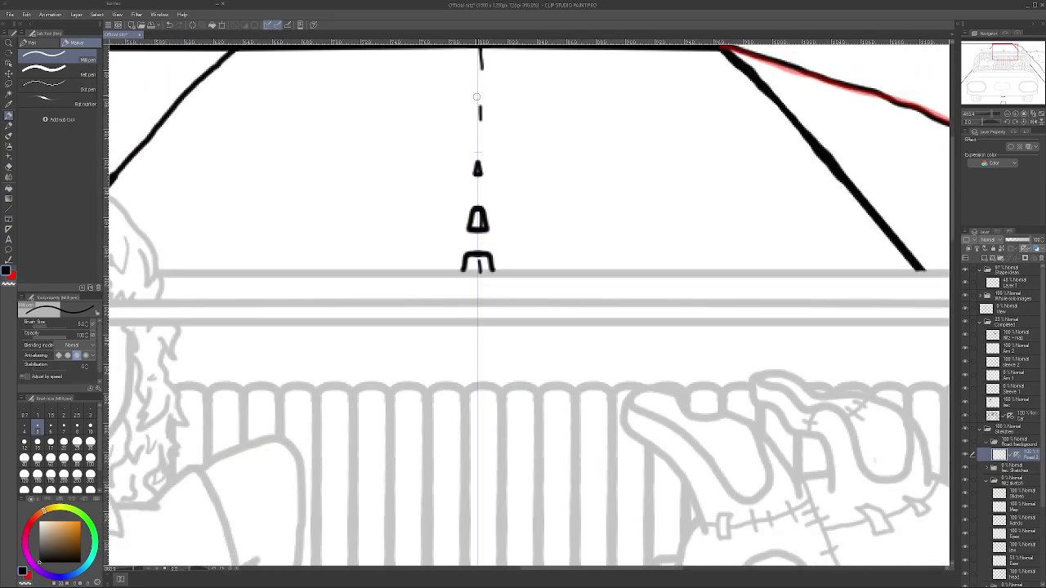
scroll(513, 132, "down", 3)
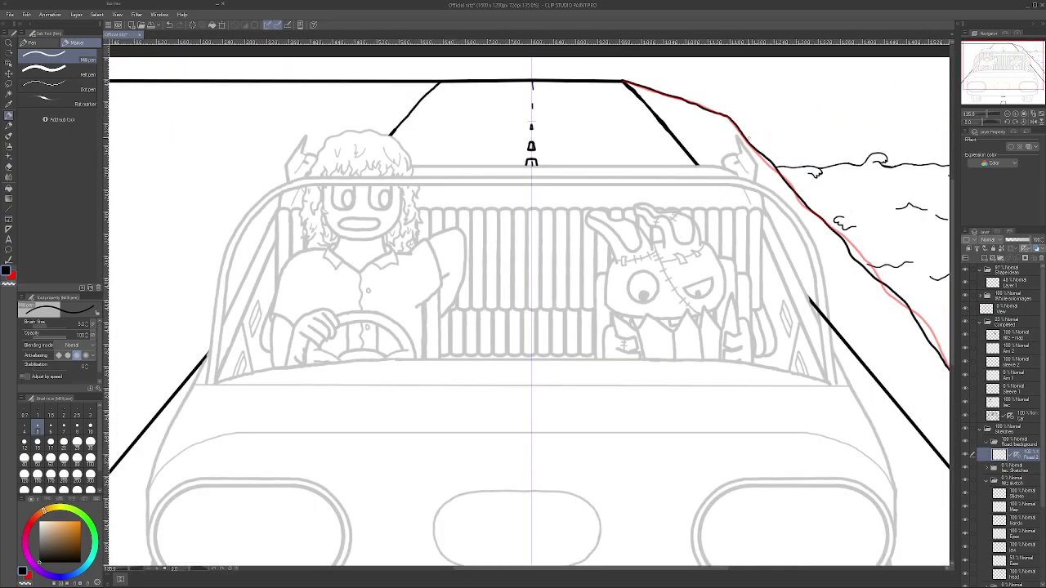
scroll(675, 194, "down", 2)
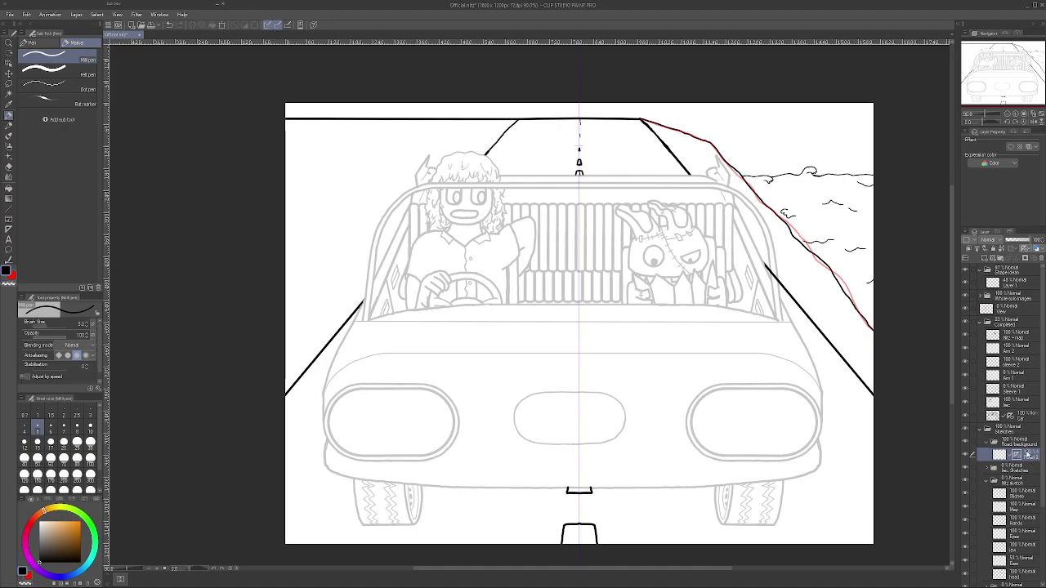
scroll(1006, 335, "down", 5)
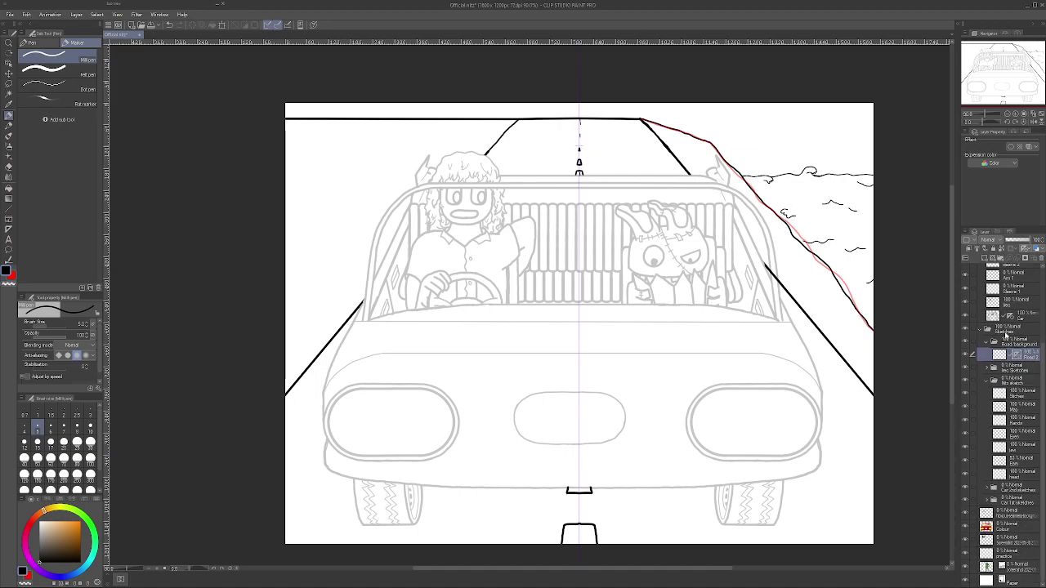
scroll(1016, 458, "up", 4)
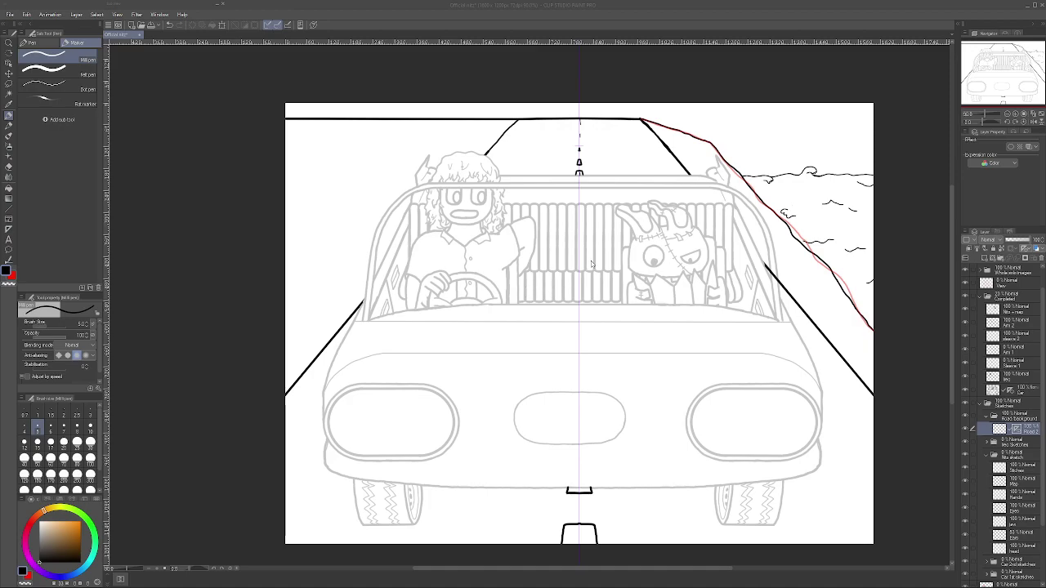
scroll(819, 278, "up", 5)
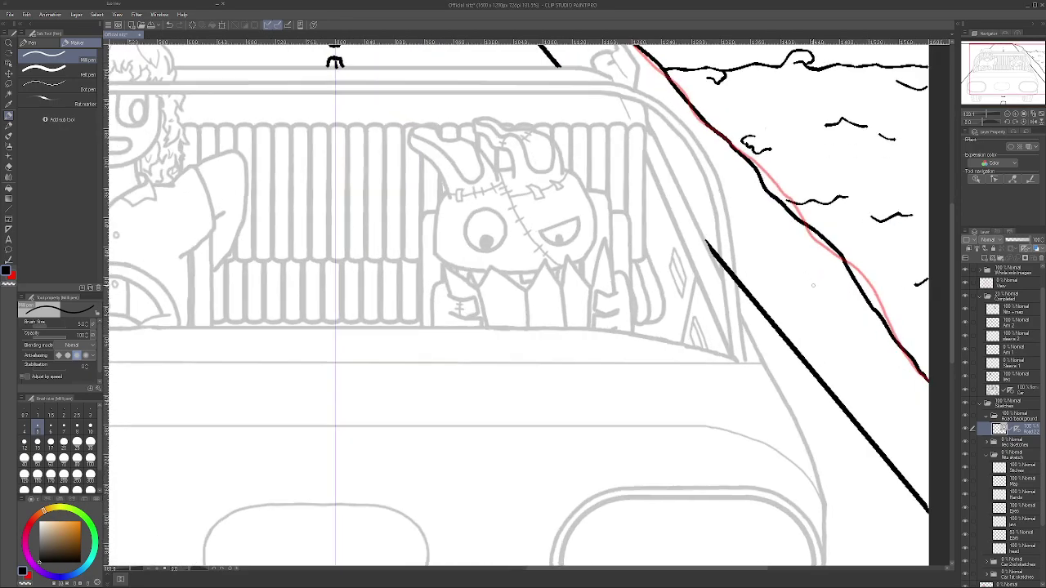
scroll(678, 320, "down", 5)
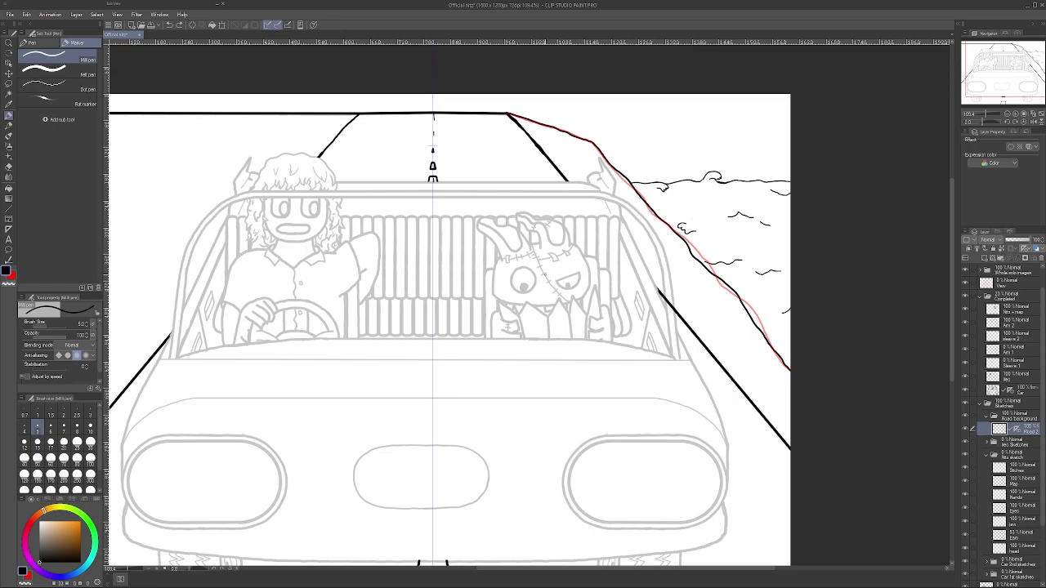
scroll(506, 278, "down", 3)
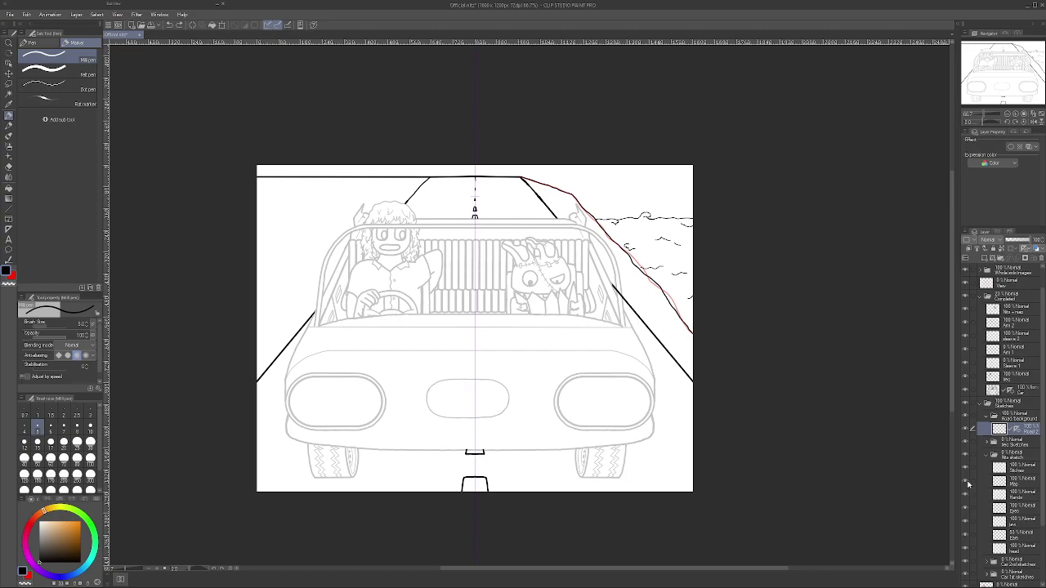
- Disable the Road 2 layer's symmetry ruler and draw an open-topped upright post outline beside the driver's side of the windshield at pen size 8
left_click(965, 483)
scroll(318, 250, "up", 4)
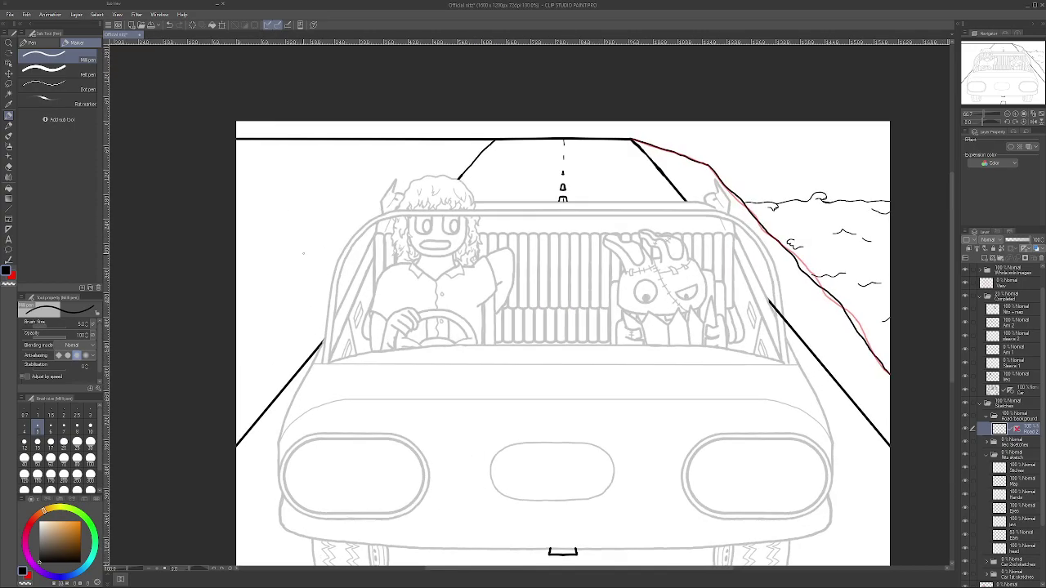
left_click(77, 427)
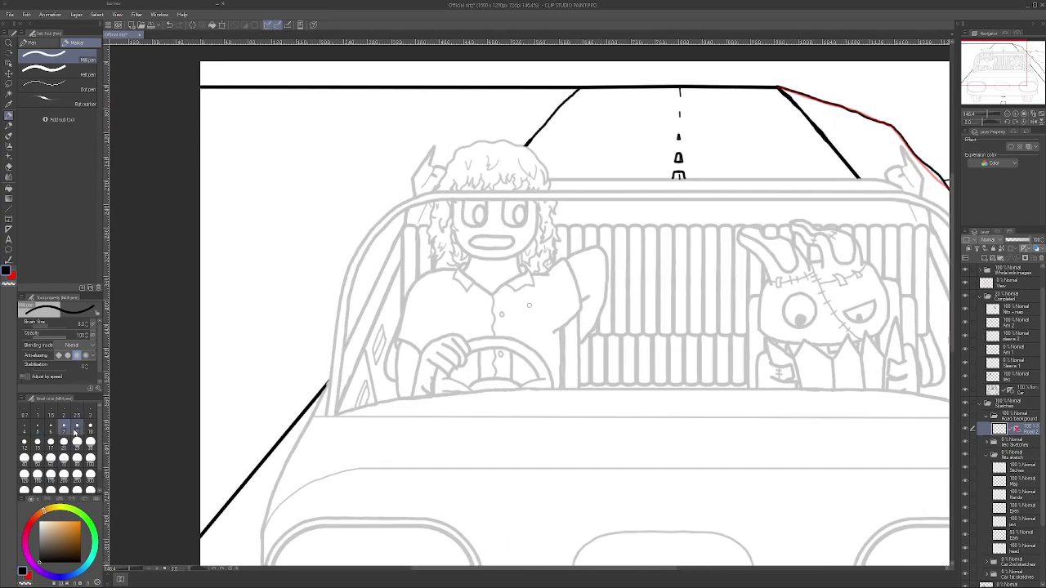
mouse_move(300, 216)
left_mouse_down()
mouse_move(330, 224)
mouse_move(346, 216)
left_mouse_up()
key("ctrl+z")
scroll(316, 227, "up", 2)
scroll(303, 275, "down", 3)
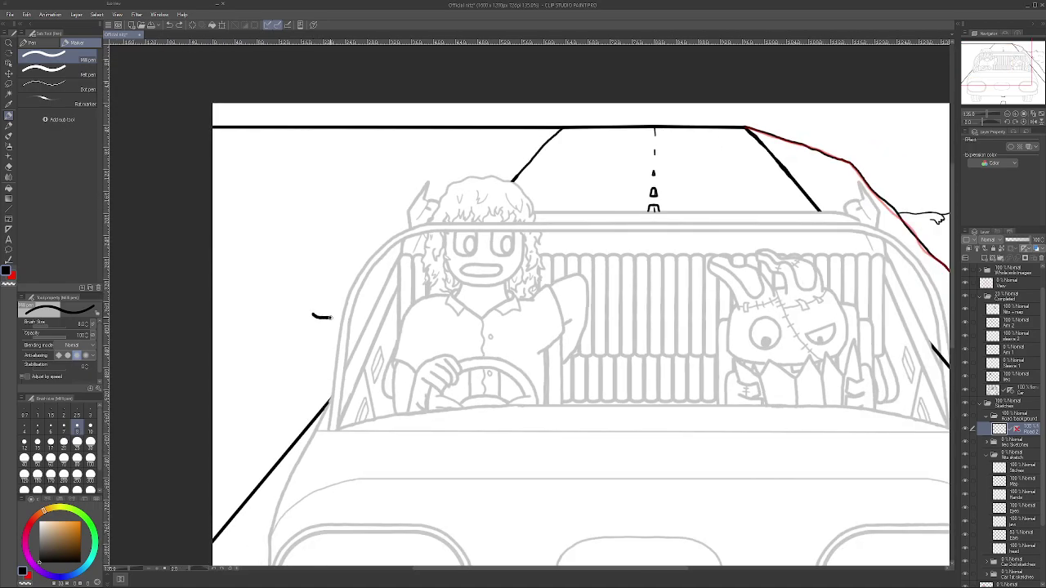
scroll(313, 314, "up", 1)
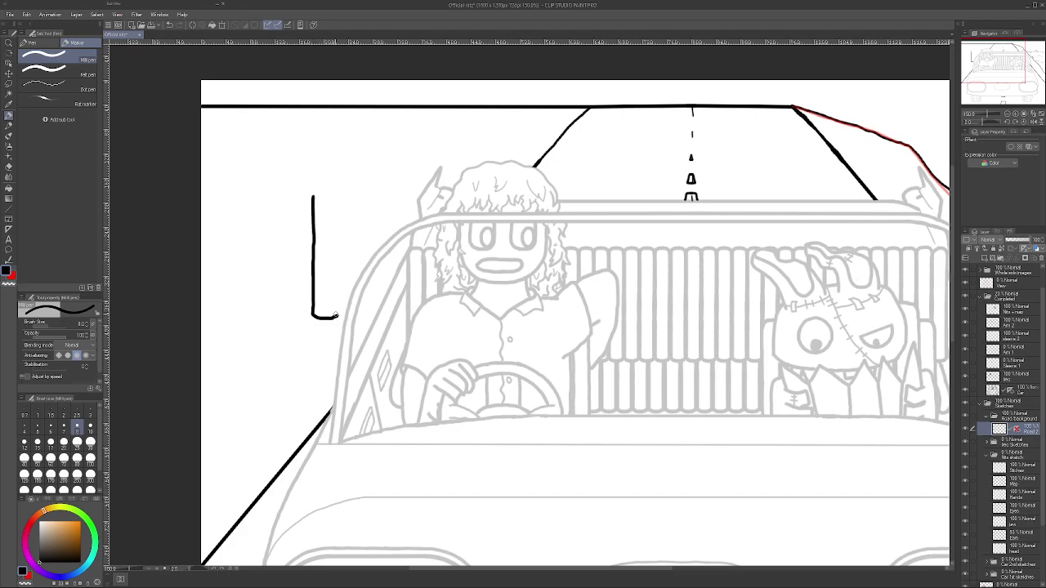
scroll(334, 315, "up", 2)
left_click_drag(337, 317, 341, 230)
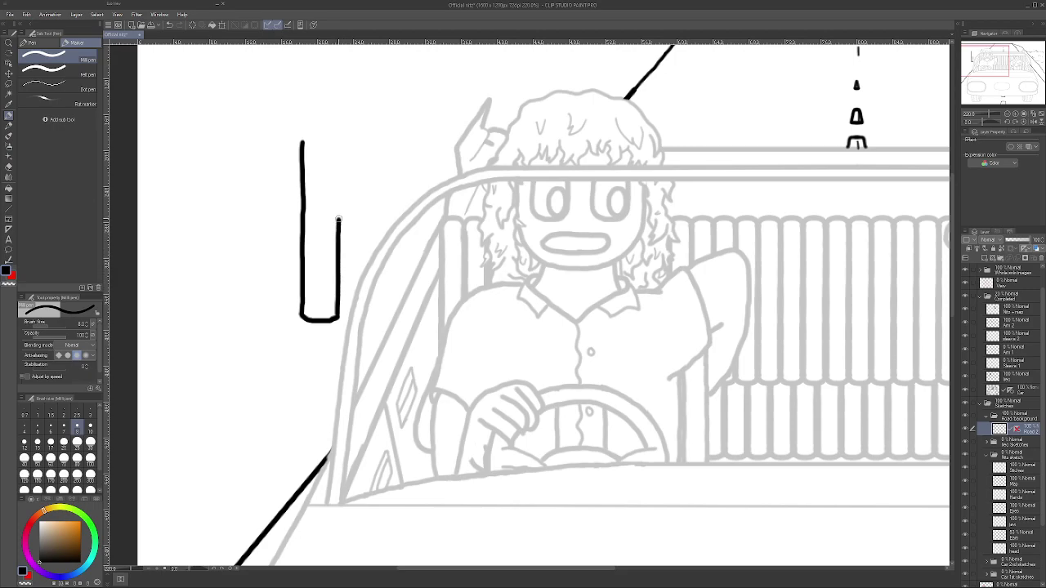
left_click_drag(338, 207, 339, 164)
- Erase the post's outer side line with the Hard eraser and redraw it with the Milli pen up to the other side's height
left_click(8, 166)
left_click_drag(302, 143, 303, 313)
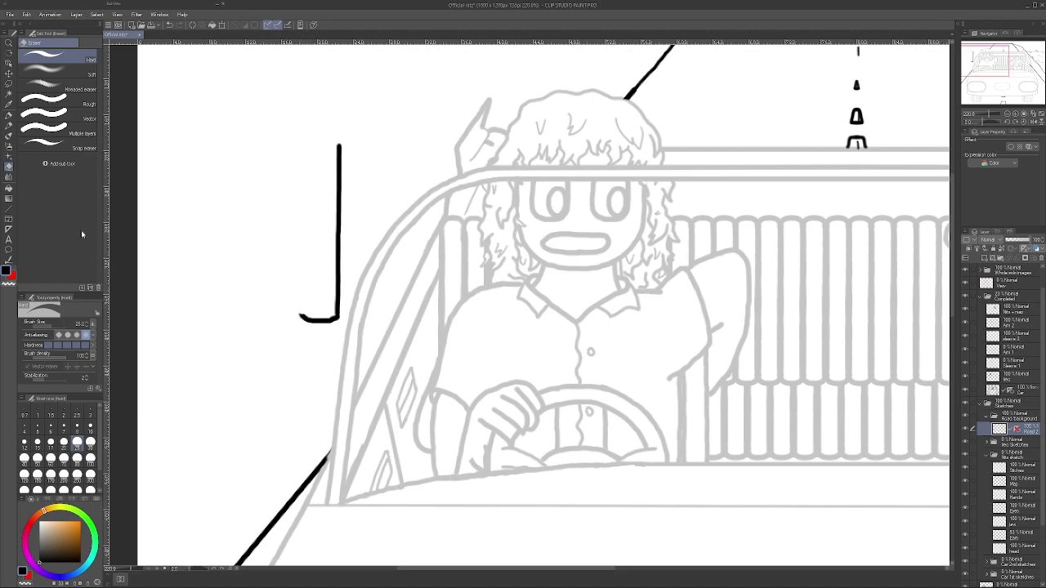
left_click(9, 116)
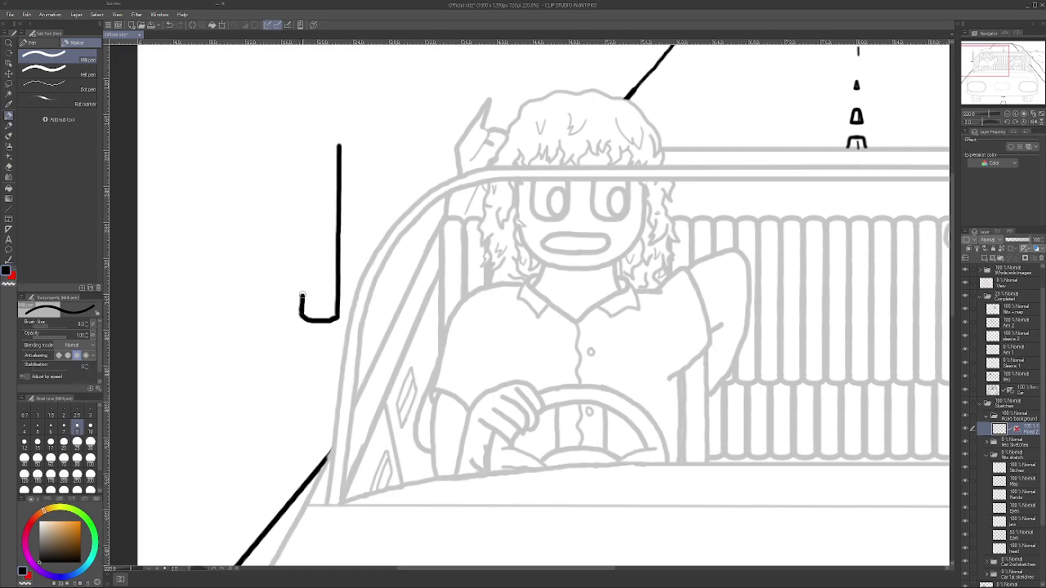
left_click_drag(302, 255, 303, 247)
scroll(304, 230, "up", 4)
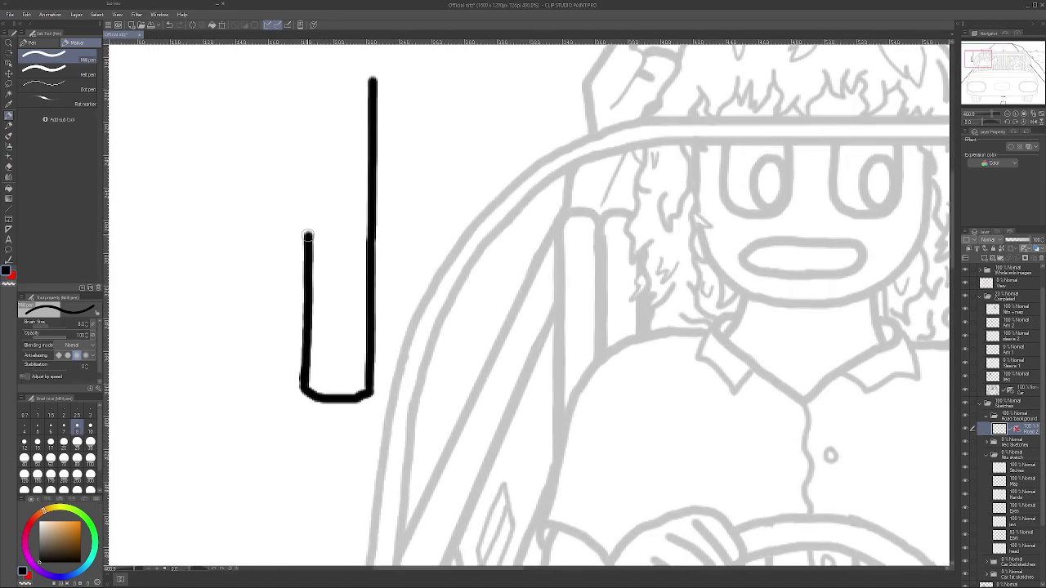
left_click_drag(307, 233, 311, 145)
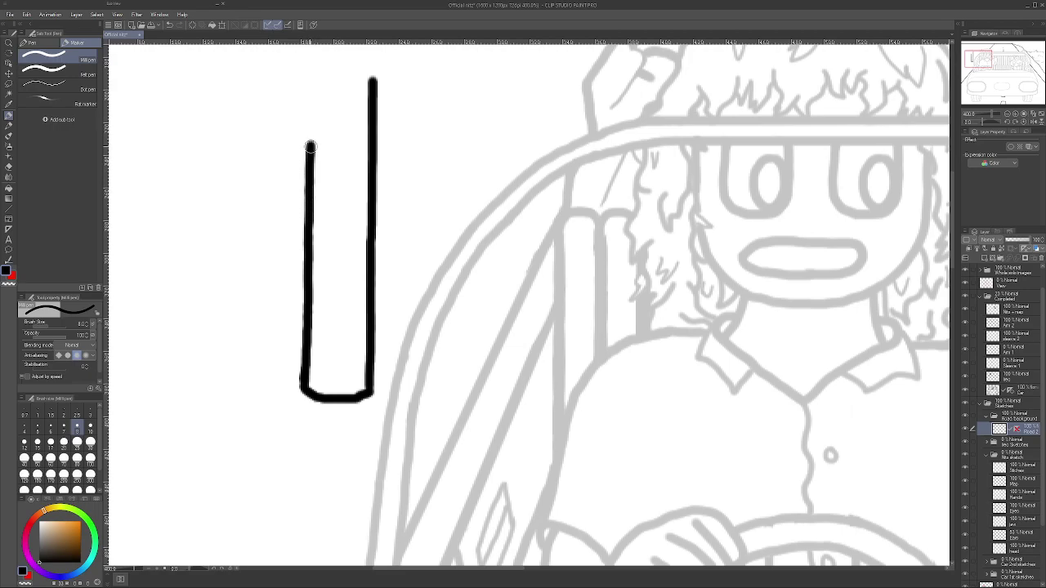
left_click_drag(309, 147, 311, 77)
scroll(311, 79, "down", 3)
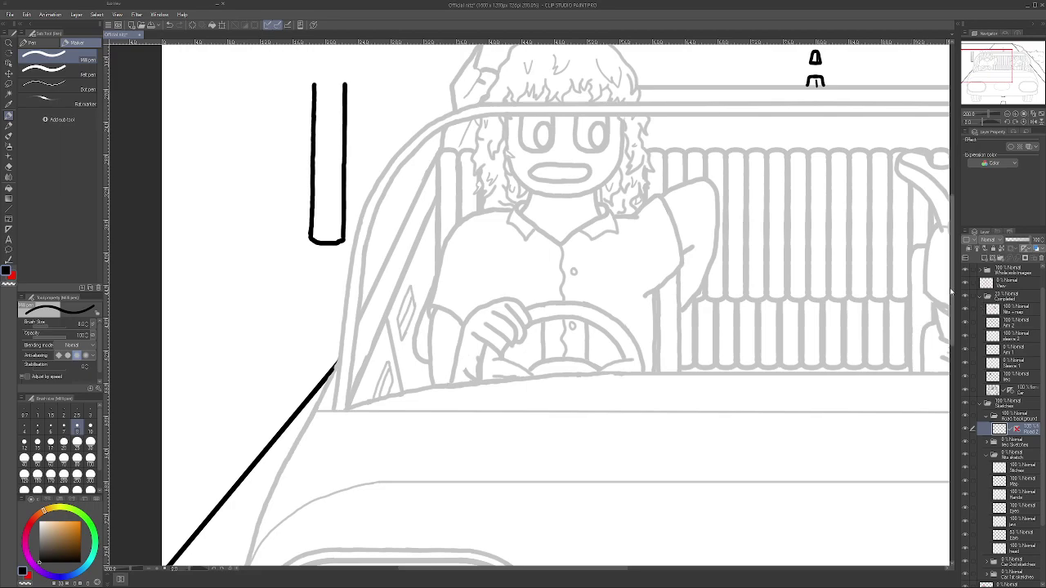
- Rotate the canvas sideways and close the post's open top with a Milli pen line that runs slightly past its outer side
scroll(954, 295, "up", 5)
left_click_drag(988, 122, 974, 124)
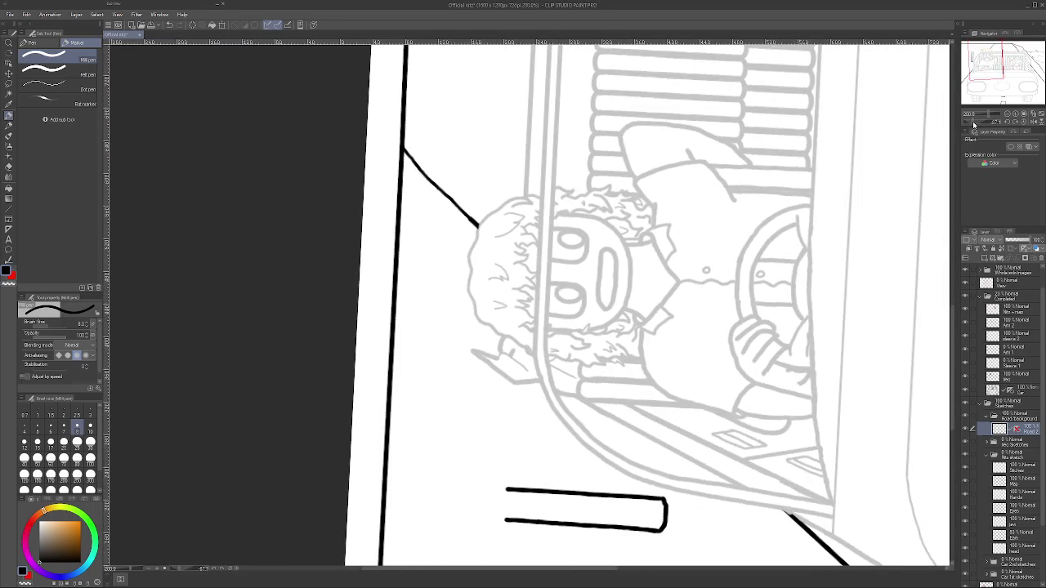
left_click(1011, 123)
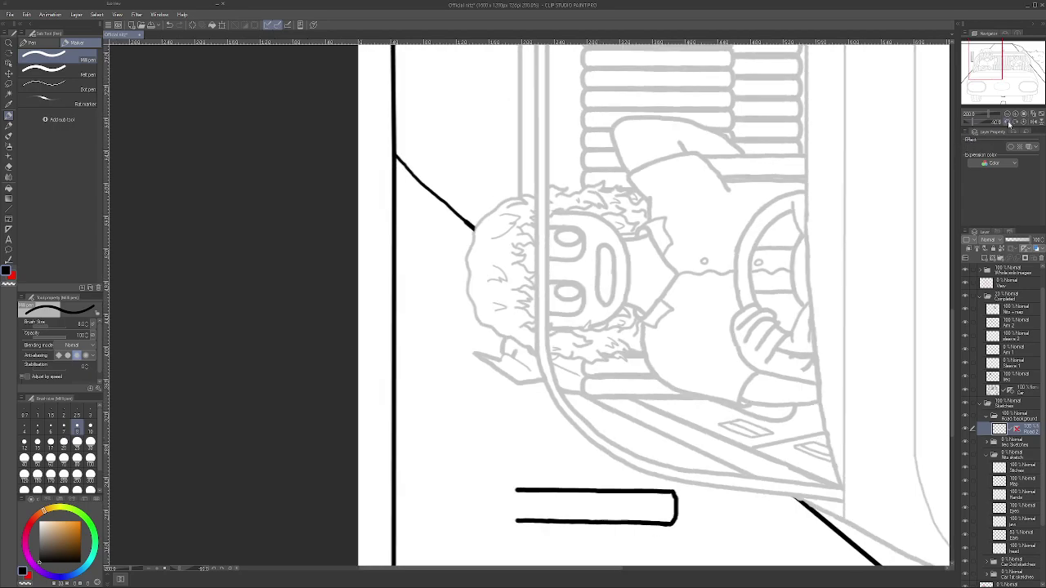
scroll(423, 216, "down", 5)
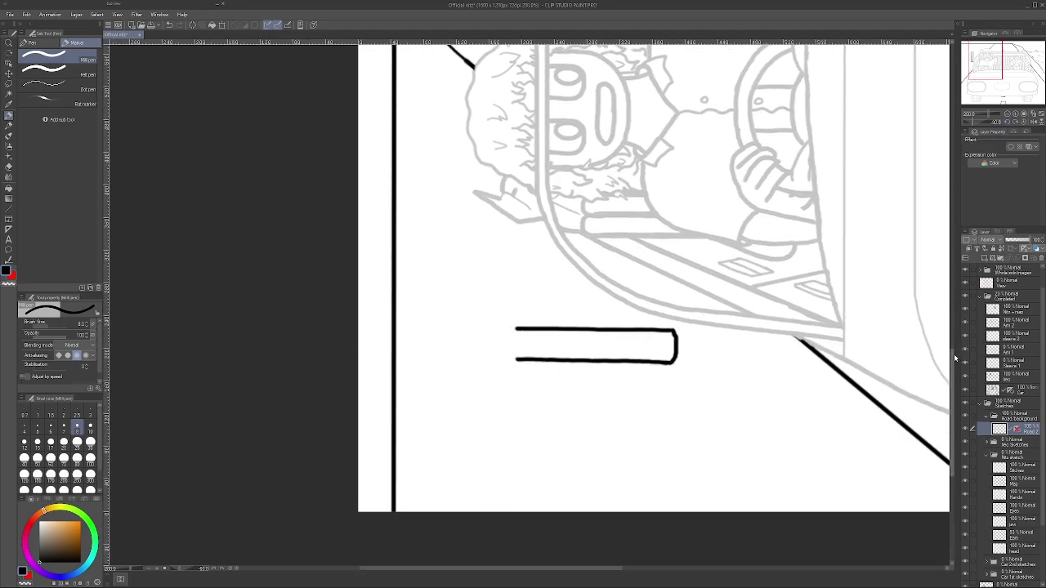
scroll(523, 338, "up", 3)
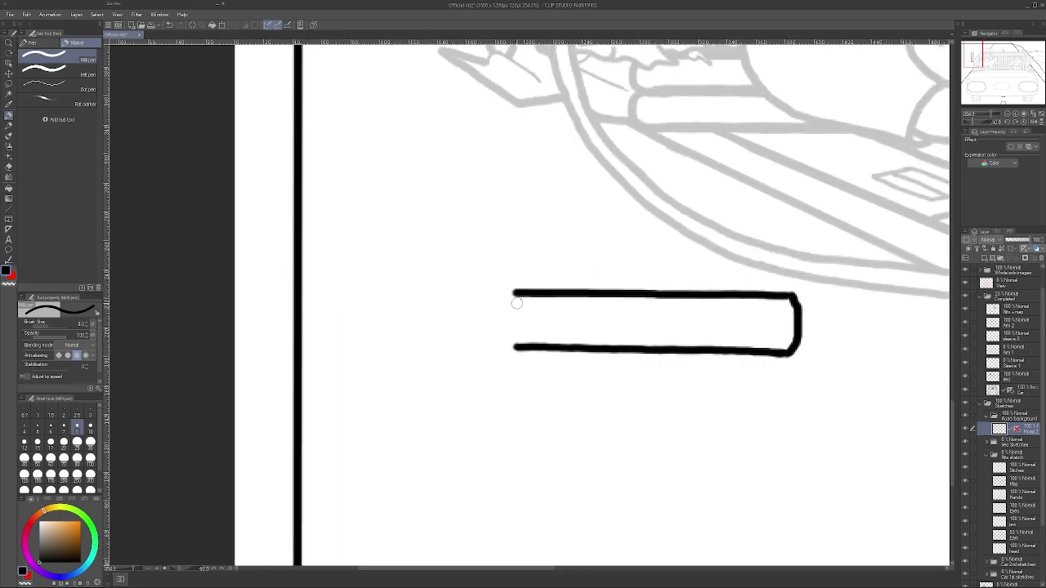
left_click_drag(514, 292, 510, 373)
- Extend the line across the post's top outward to the canvas edge and a short way past the post's inner side
scroll(946, 401, "down", 3)
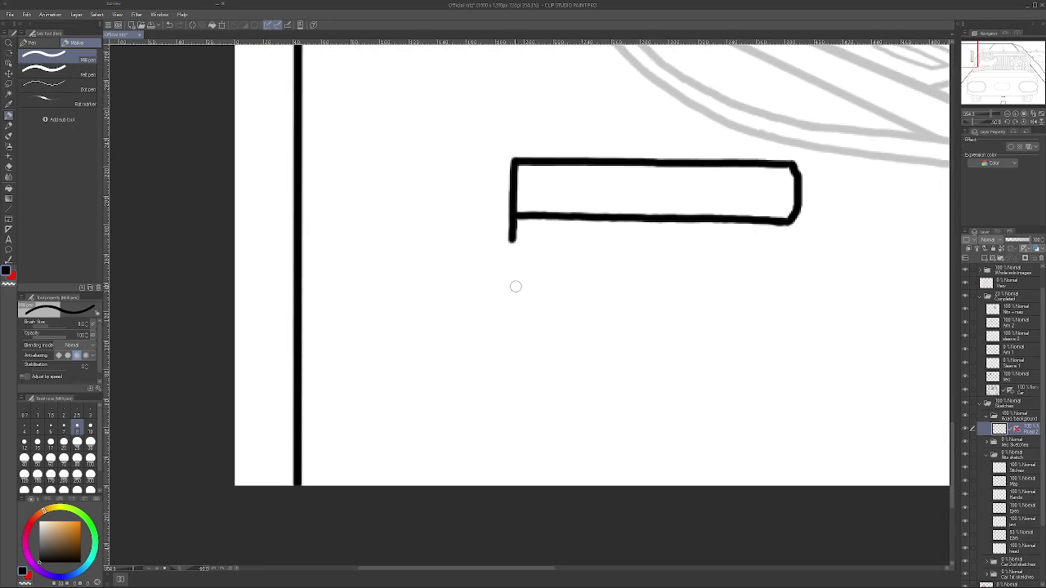
left_click_drag(512, 239, 507, 292)
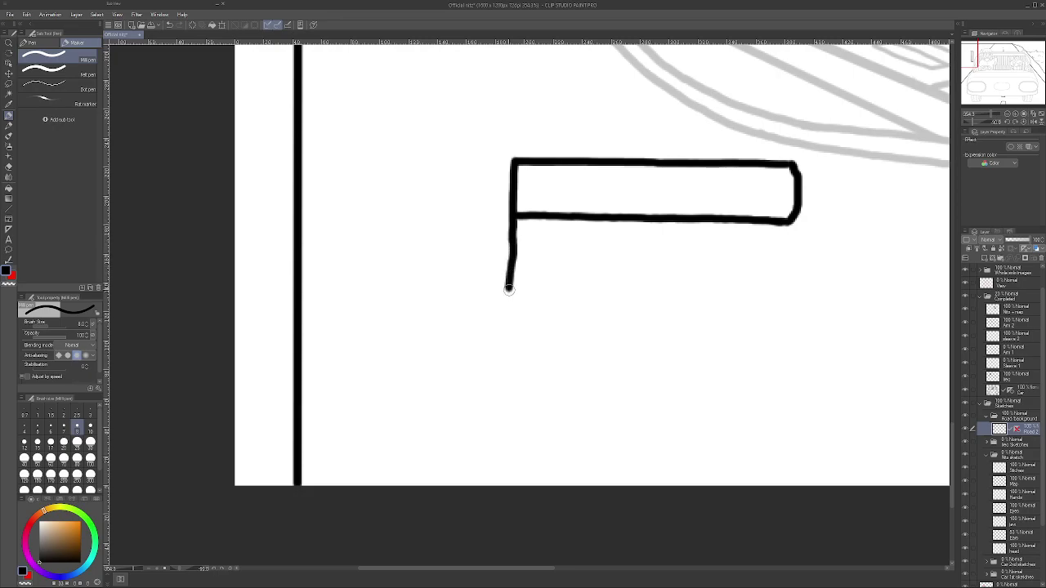
left_click(170, 24)
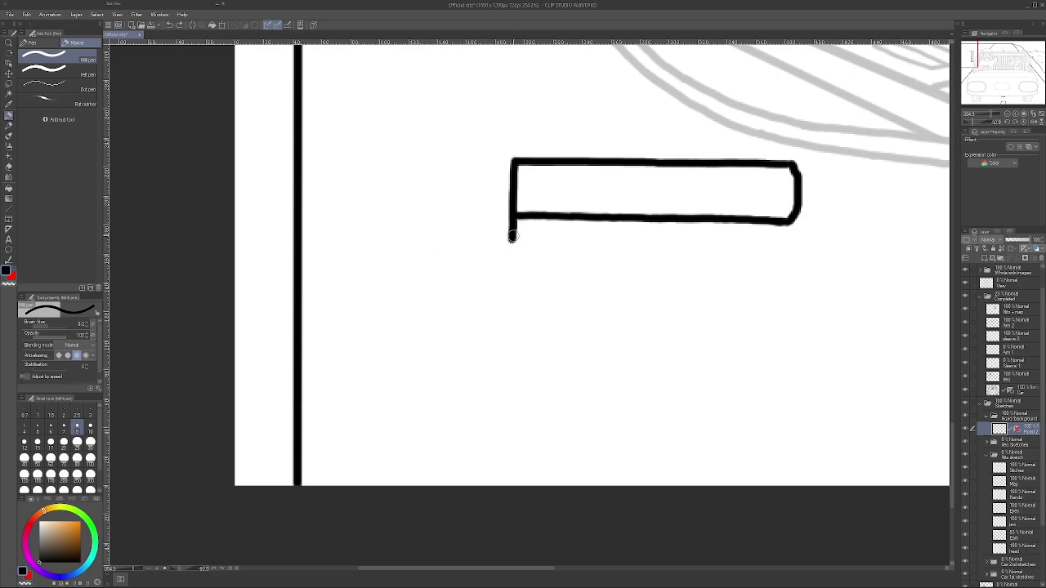
left_click_drag(512, 238, 509, 487)
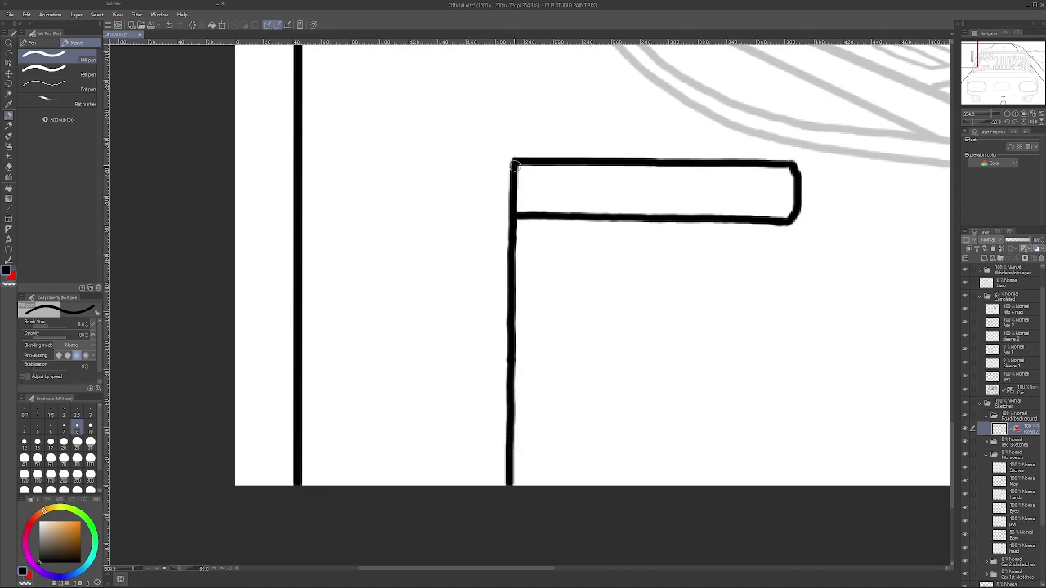
left_click_drag(514, 163, 514, 132)
left_click_drag(514, 137, 515, 111)
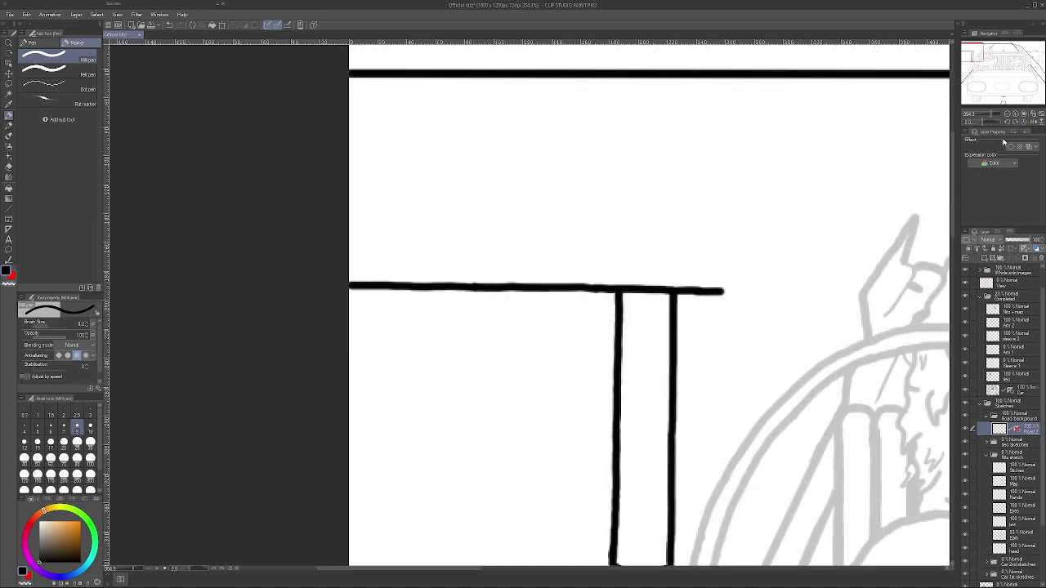
- Return the canvas upright, draw the sign's rounded lower corner, and replace its slanted end with a straight upward side line
scroll(745, 219, "down", 2)
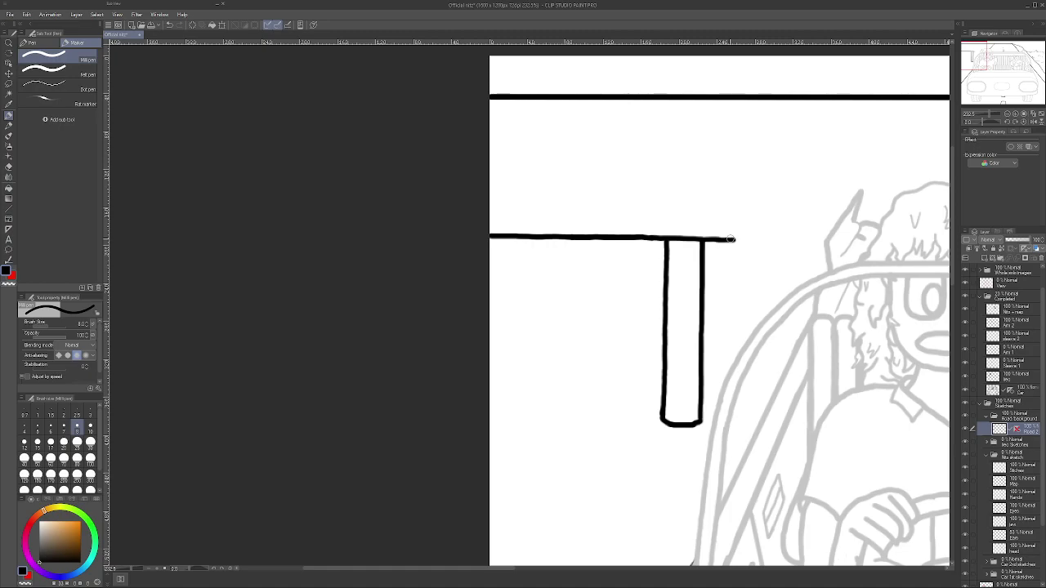
mouse_move(740, 240)
left_mouse_down()
mouse_move(755, 231)
mouse_move(762, 199)
left_mouse_up()
scroll(777, 191, "up", 3)
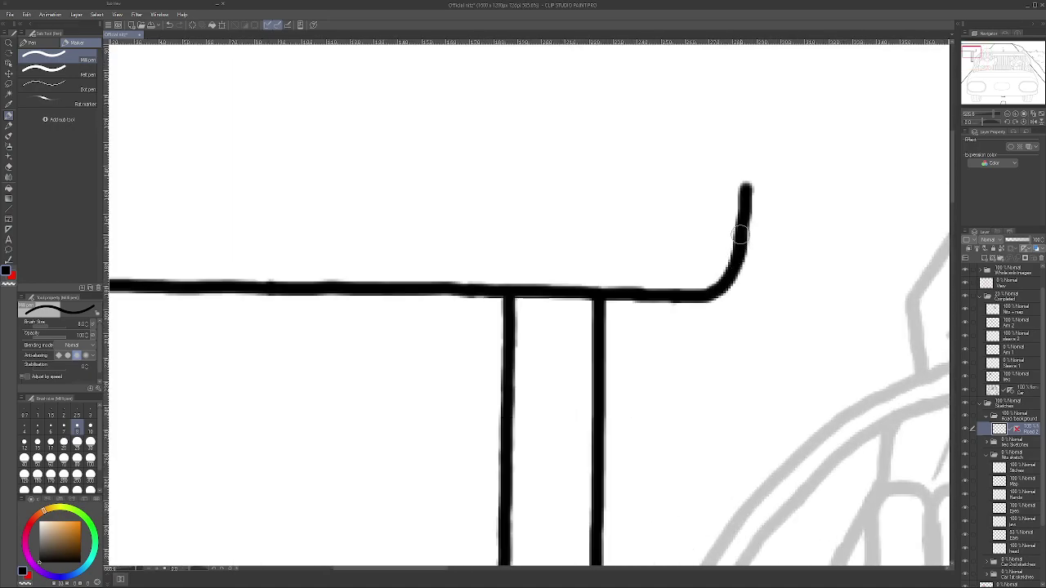
left_click(9, 165)
mouse_move(745, 184)
left_mouse_down()
mouse_move(732, 214)
mouse_move(743, 217)
left_mouse_up()
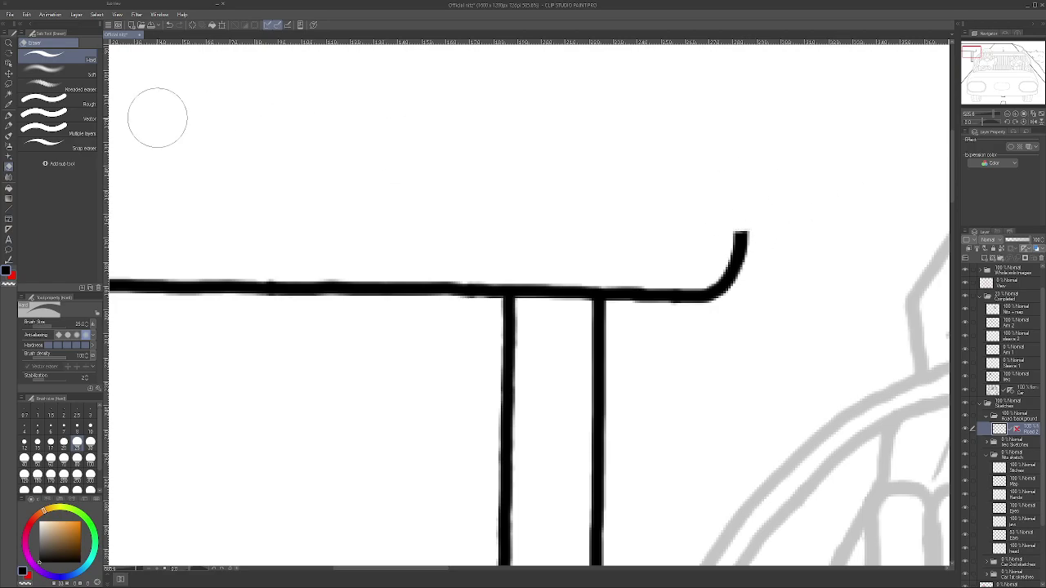
left_click(10, 115)
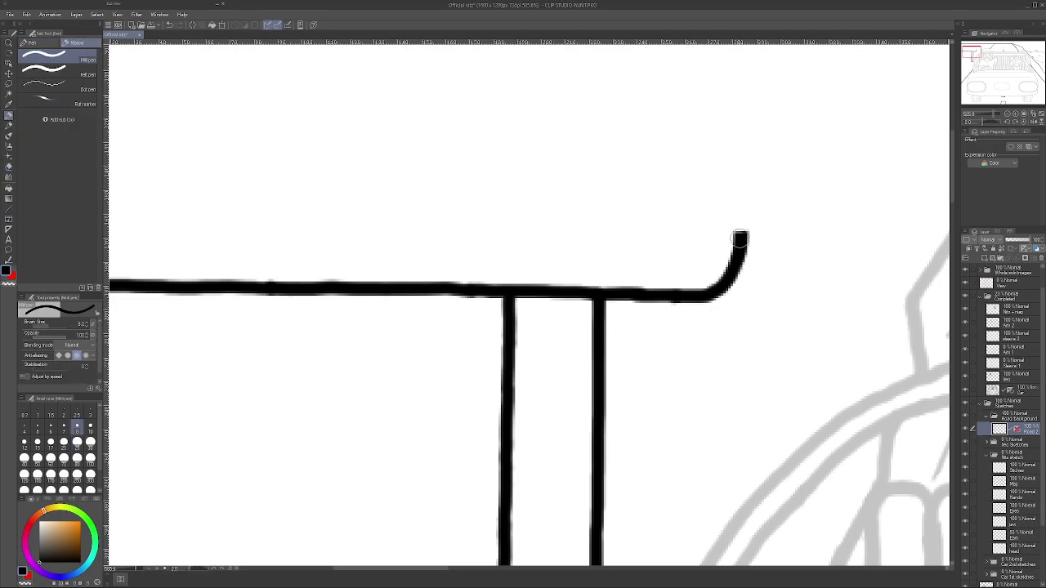
left_click_drag(739, 240, 739, 75)
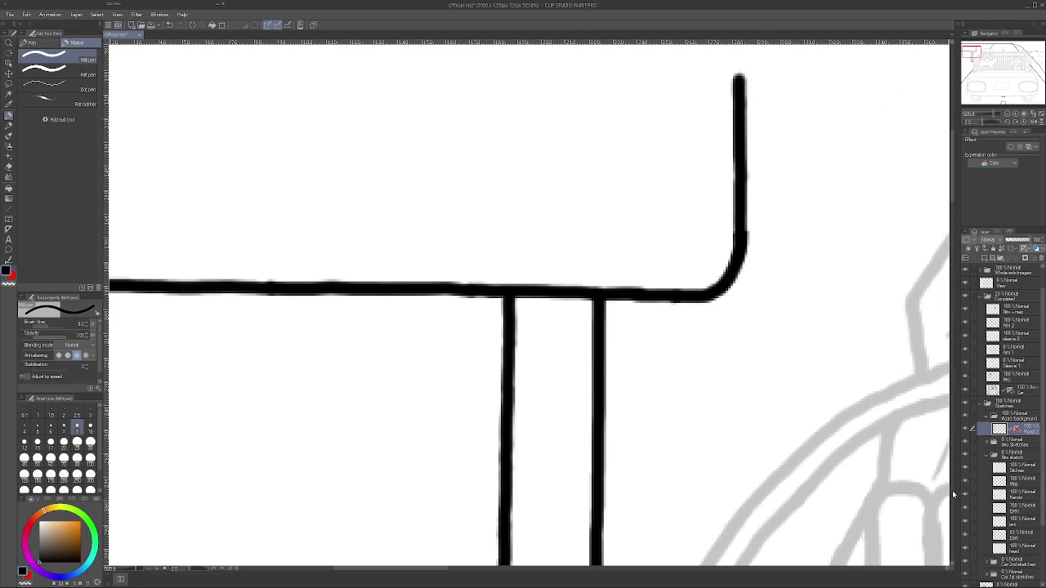
- Extend the sign's vertical side line upward until it crosses the horizon line
left_click_drag(952, 195, 953, 150)
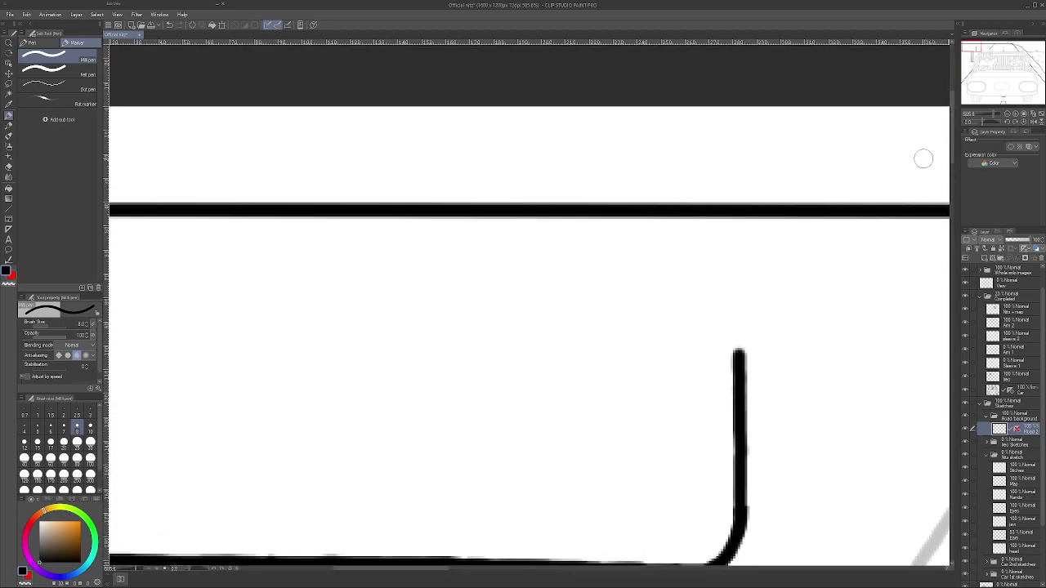
scroll(840, 303, "down", 1)
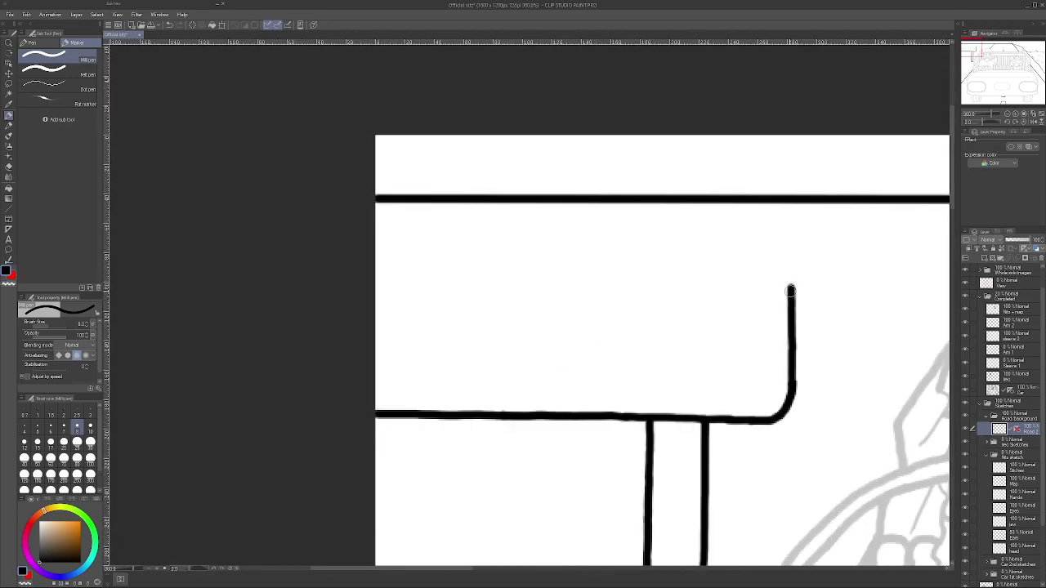
left_click_drag(790, 289, 791, 170)
scroll(845, 163, "up", 3)
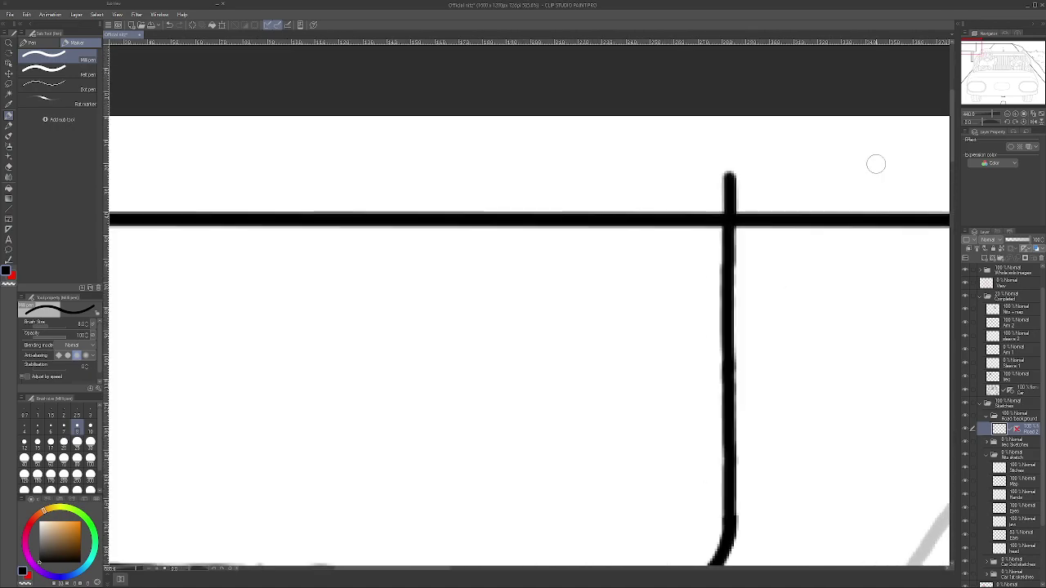
- Erase the part of the horizon line that lies inside the sign with the Hard eraser
left_click(9, 166)
scroll(689, 230, "down", 6)
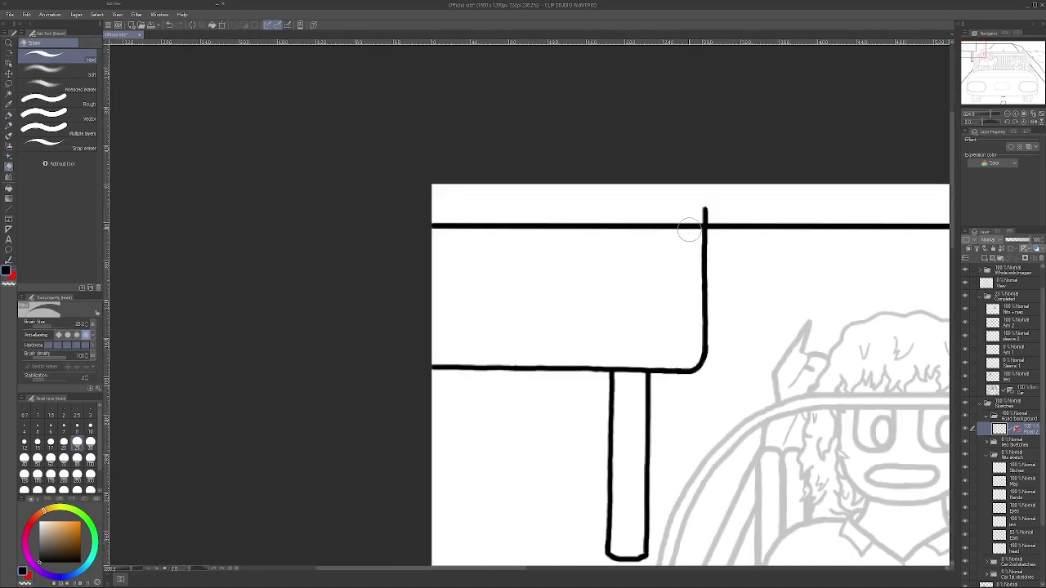
scroll(689, 235, "up", 4)
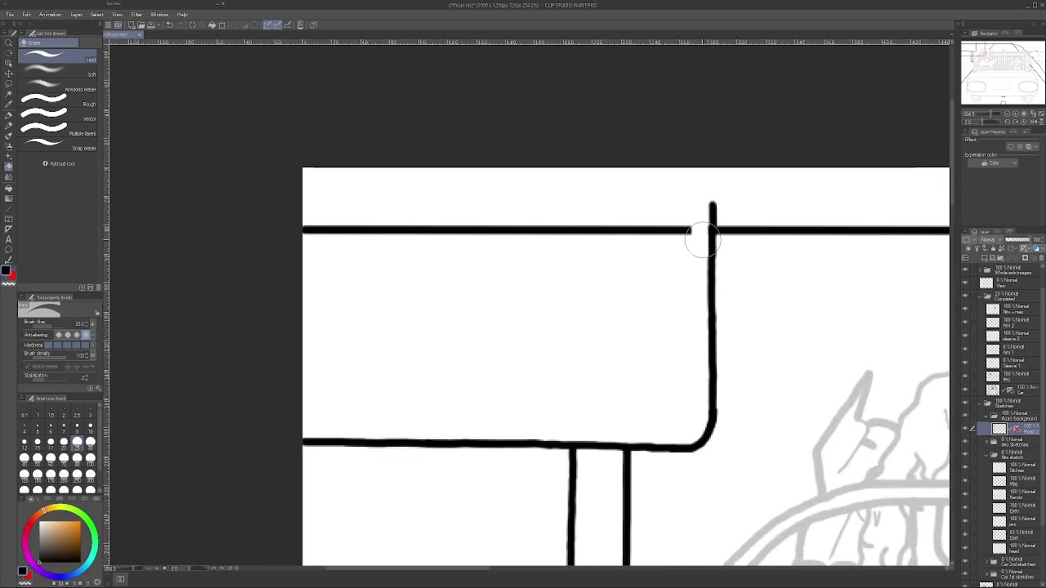
mouse_move(696, 224)
left_mouse_down()
mouse_move(640, 241)
mouse_move(577, 225)
mouse_move(652, 226)
mouse_move(622, 223)
mouse_move(591, 238)
mouse_move(504, 217)
mouse_move(454, 225)
mouse_move(489, 242)
mouse_move(285, 222)
left_mouse_up()
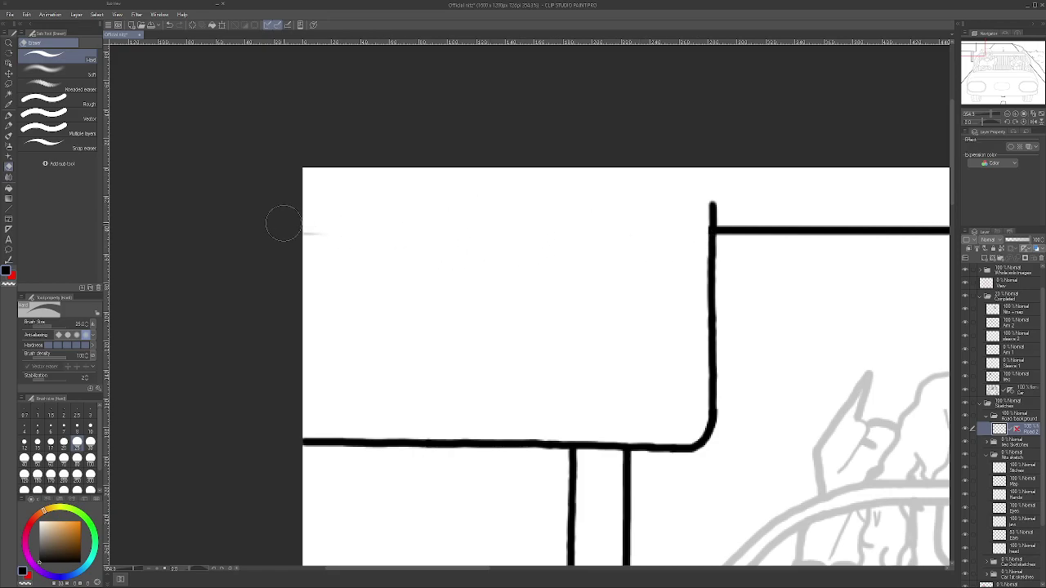
- Erase the sign side's stub above the horizon and redraw it with the Milli pen up to the canvas's upper edge
left_click(8, 114)
scroll(736, 234, "up", 5)
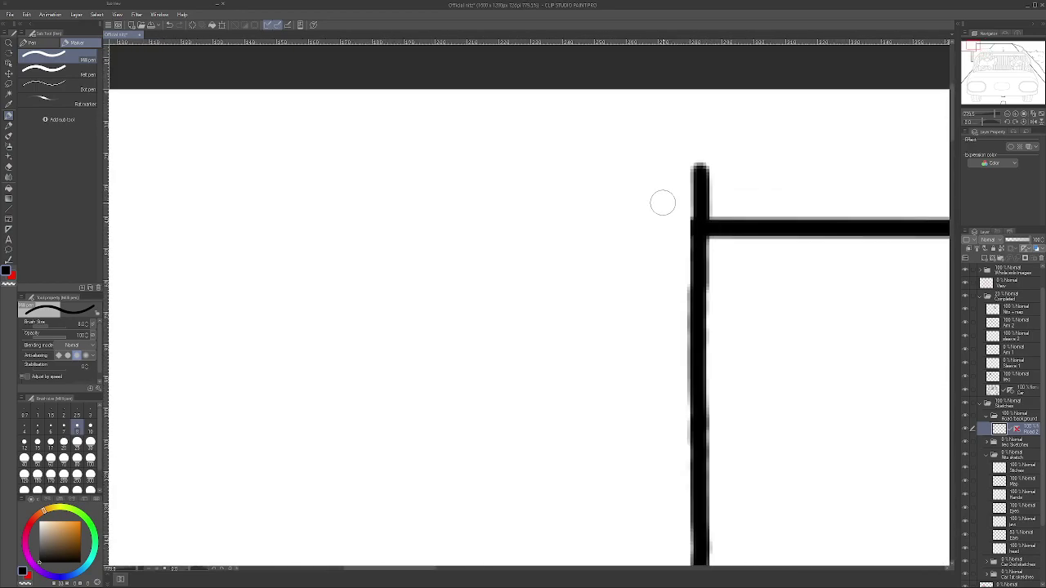
left_click(8, 166)
mouse_move(705, 162)
left_mouse_down()
mouse_move(713, 185)
mouse_move(702, 192)
left_mouse_up()
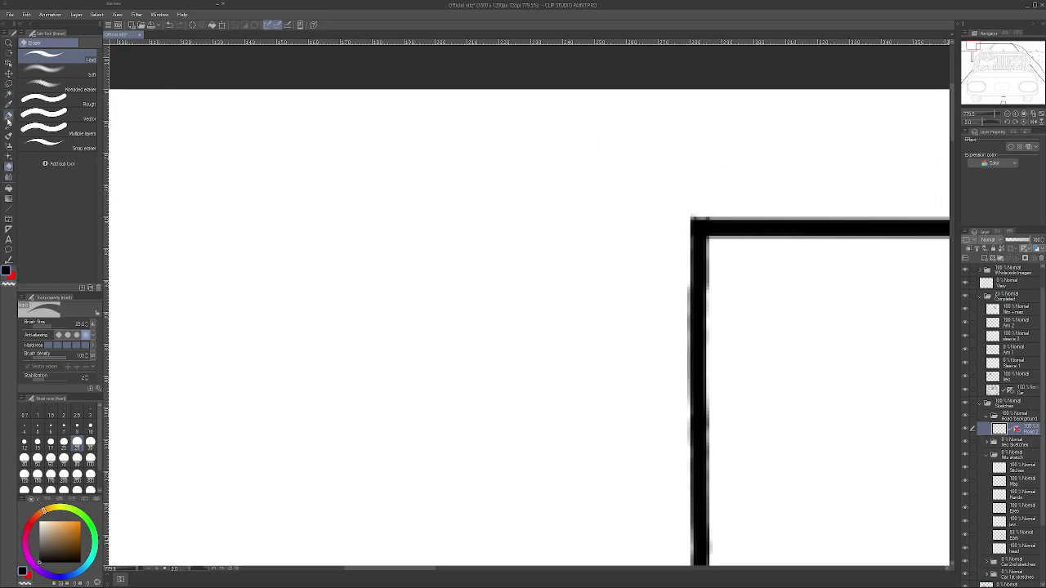
left_click(8, 117)
left_click_drag(698, 249, 698, 87)
scroll(698, 86, "down", 2)
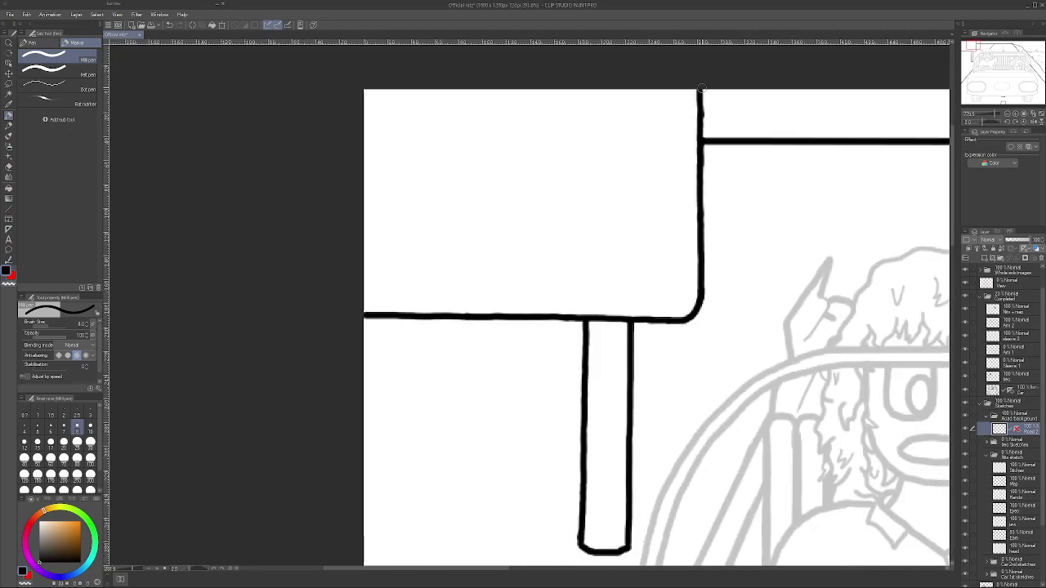
- Bring the whole canvas into view and raise the Completed folder and the Colour layer to full opacity
scroll(699, 87, "down", 3)
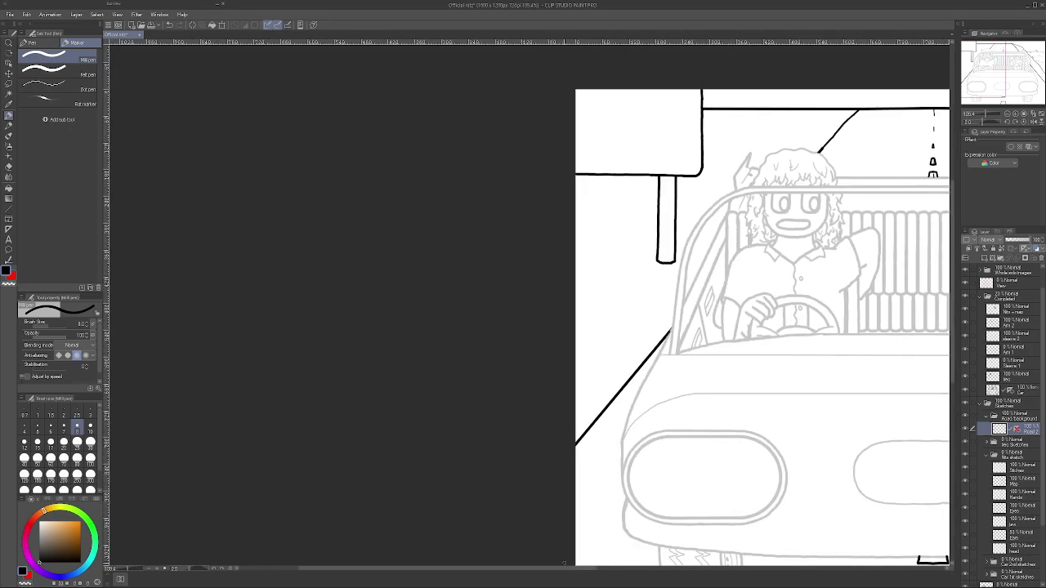
scroll(563, 563, "down", 4)
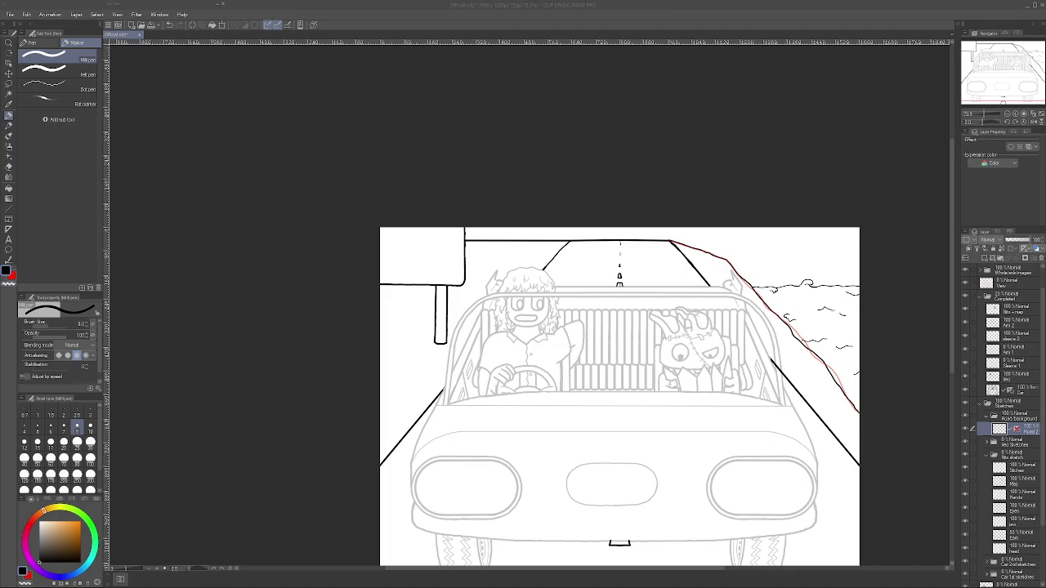
left_click(623, 513)
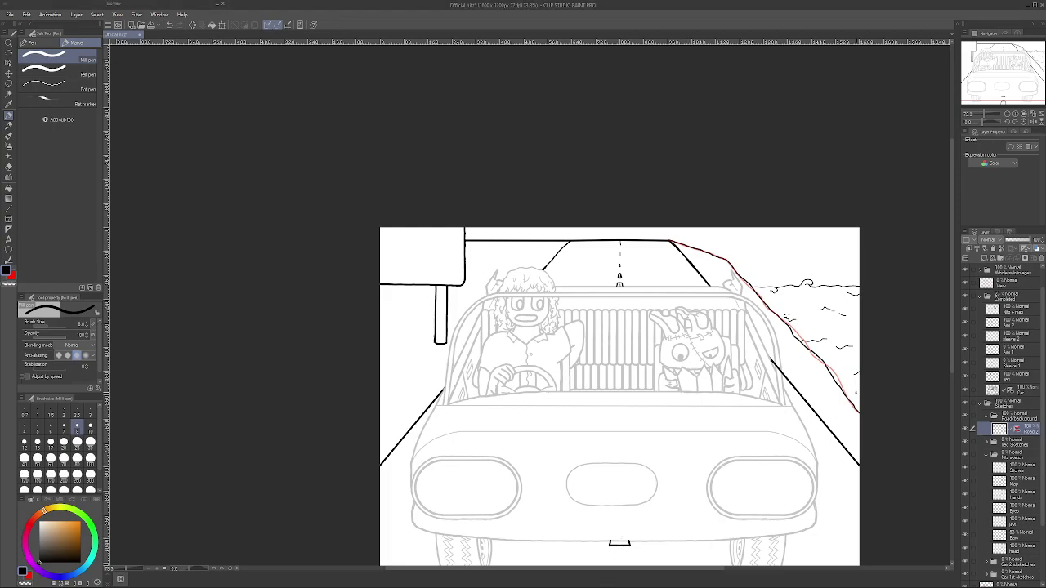
left_click_drag(950, 262, 950, 309)
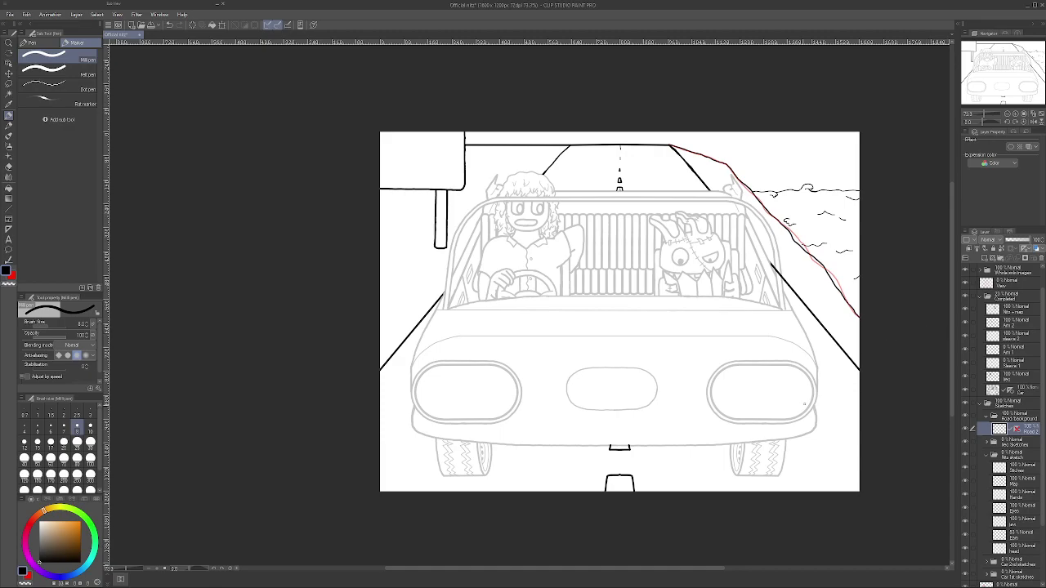
left_click_drag(641, 575, 674, 575)
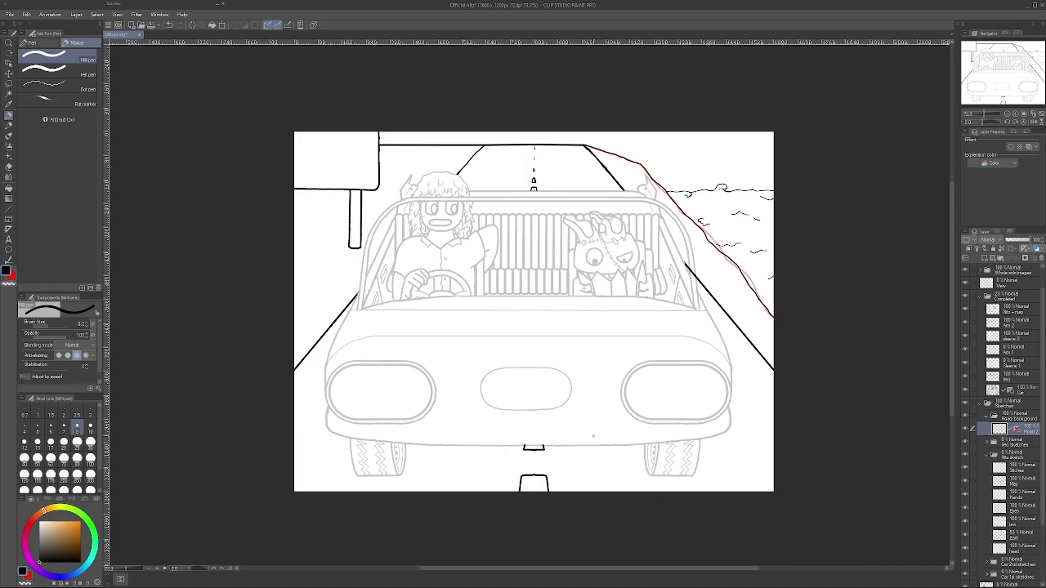
scroll(593, 433, "up", 1)
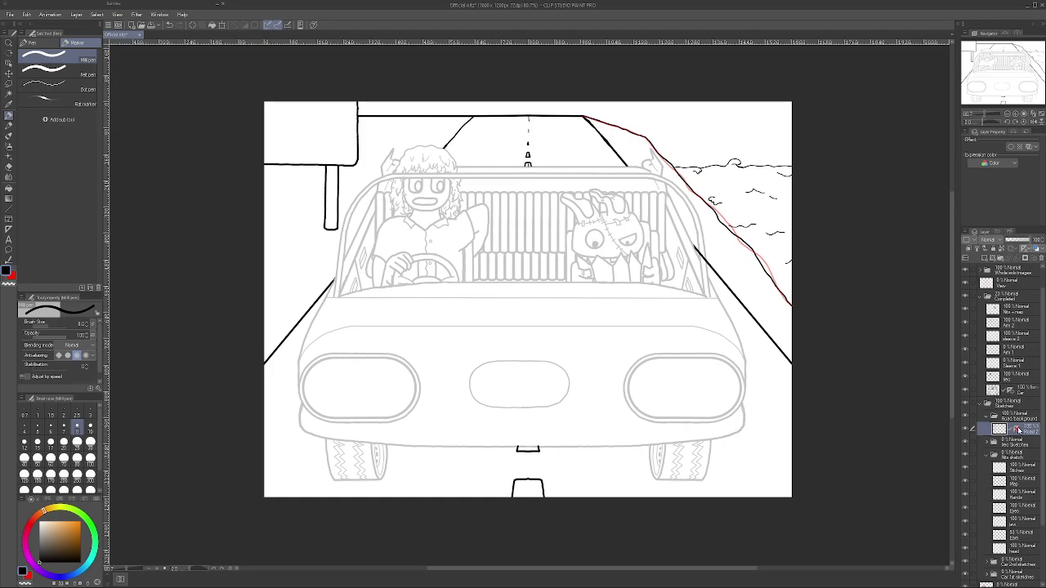
left_click(1016, 299)
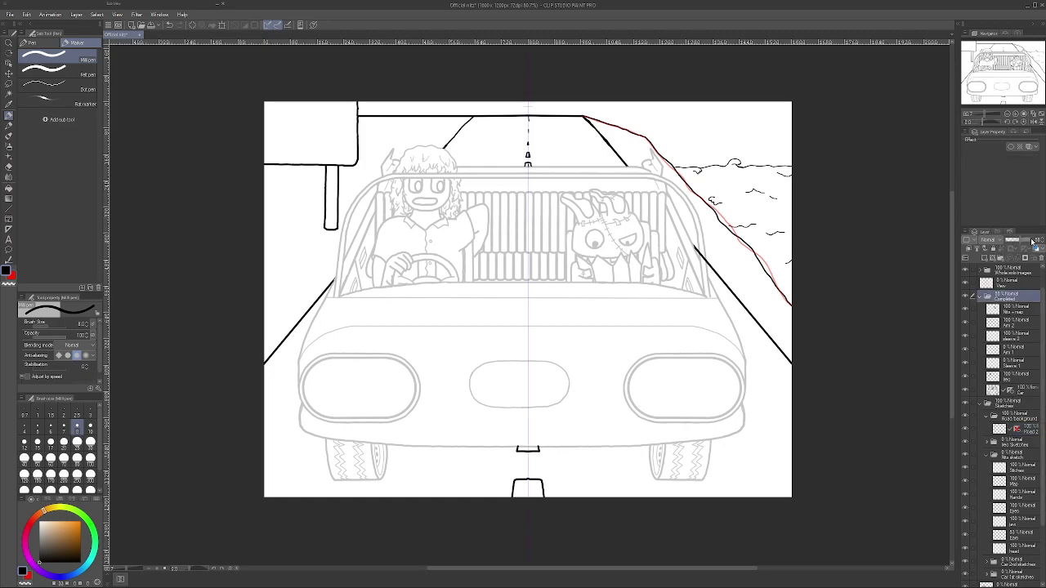
left_click(1028, 241)
scroll(1009, 490, "down", 3)
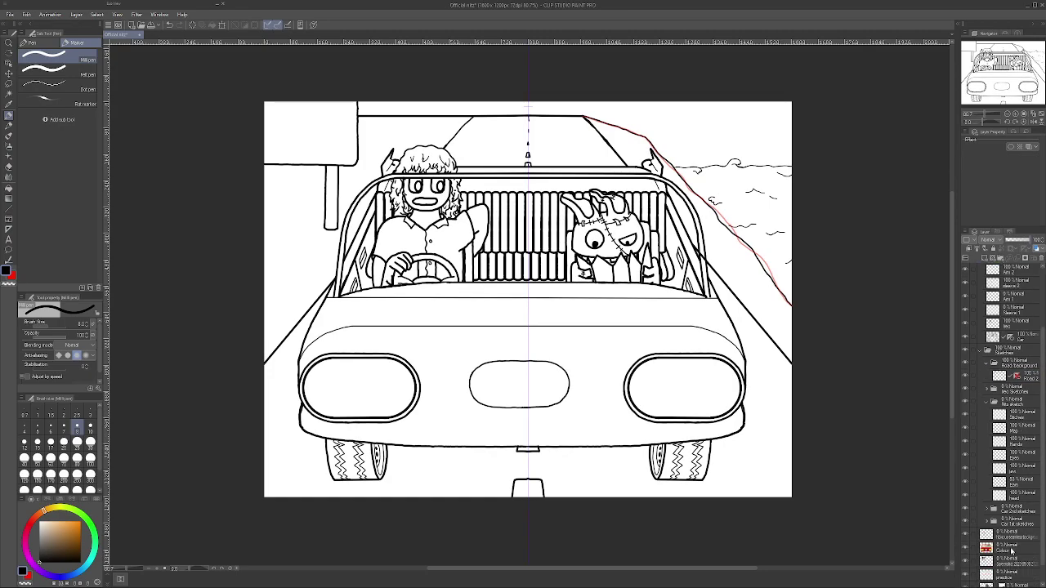
left_click(1010, 548)
left_click(1028, 241)
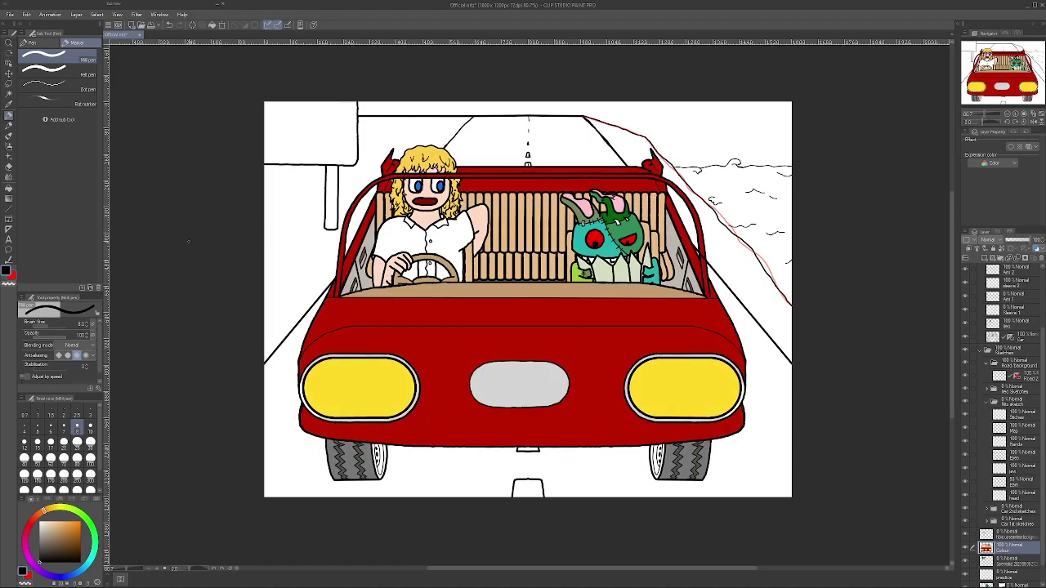
- Choose a dark blue-grey and fill the road around the car on the Colour layer using the Refer other layers fill
left_click(78, 571)
left_click(80, 545)
mouse_move(88, 541)
left_mouse_down()
mouse_move(84, 554)
mouse_move(44, 553)
left_mouse_up()
left_click(52, 552)
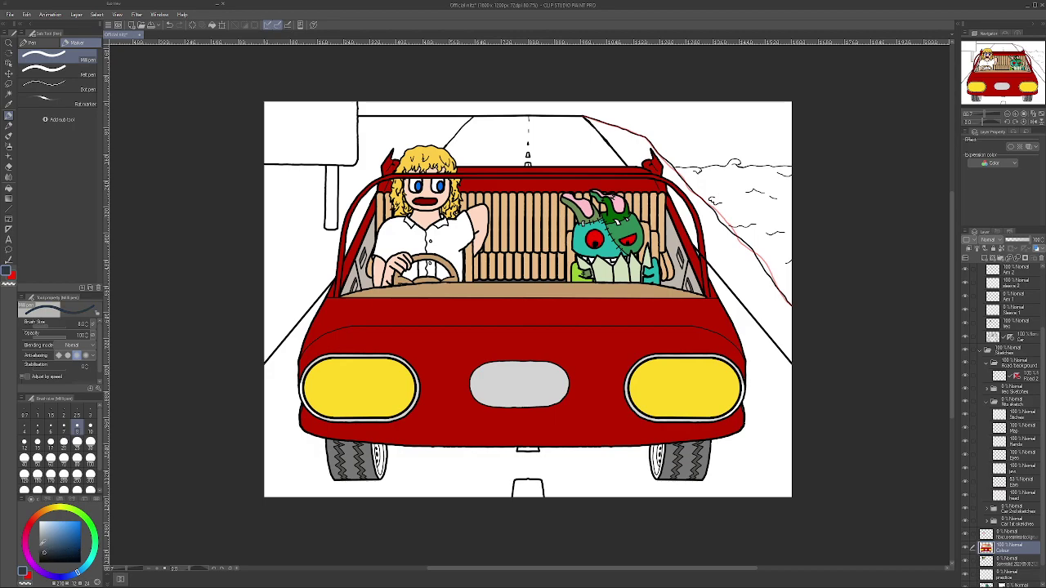
left_click(9, 189)
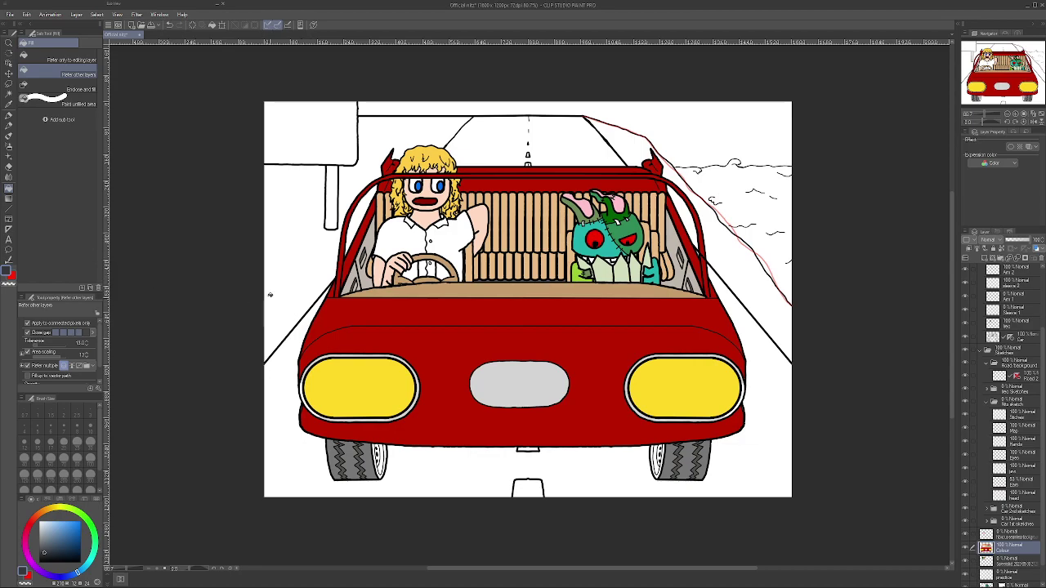
left_click(289, 389)
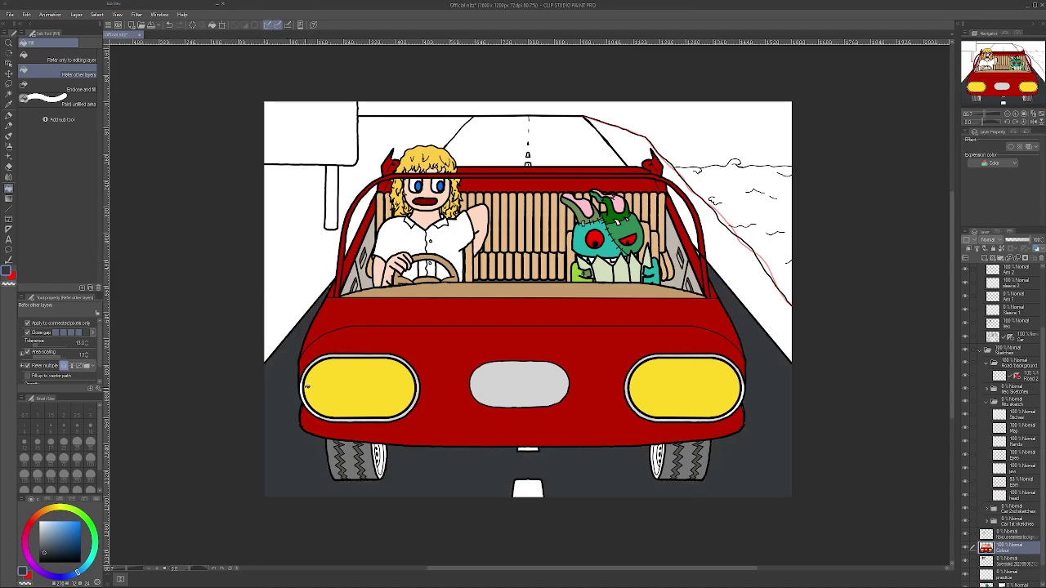
- Fill the distant road with the dark blue-grey and the two lane dashes near the front bumper with the headlights' yellow
left_click(514, 137)
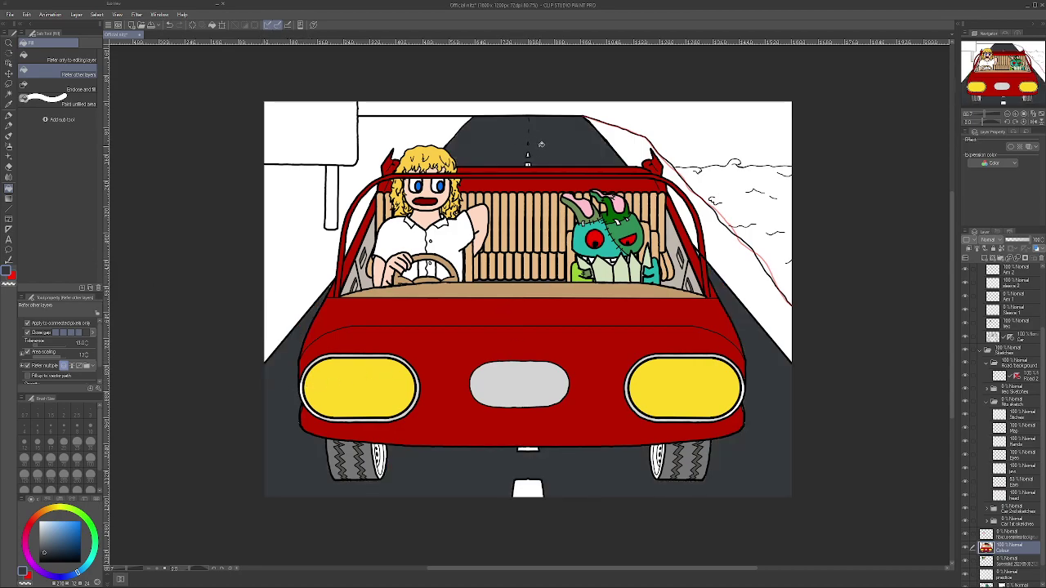
left_click(352, 392, "alt")
left_click(527, 488)
left_click(527, 449)
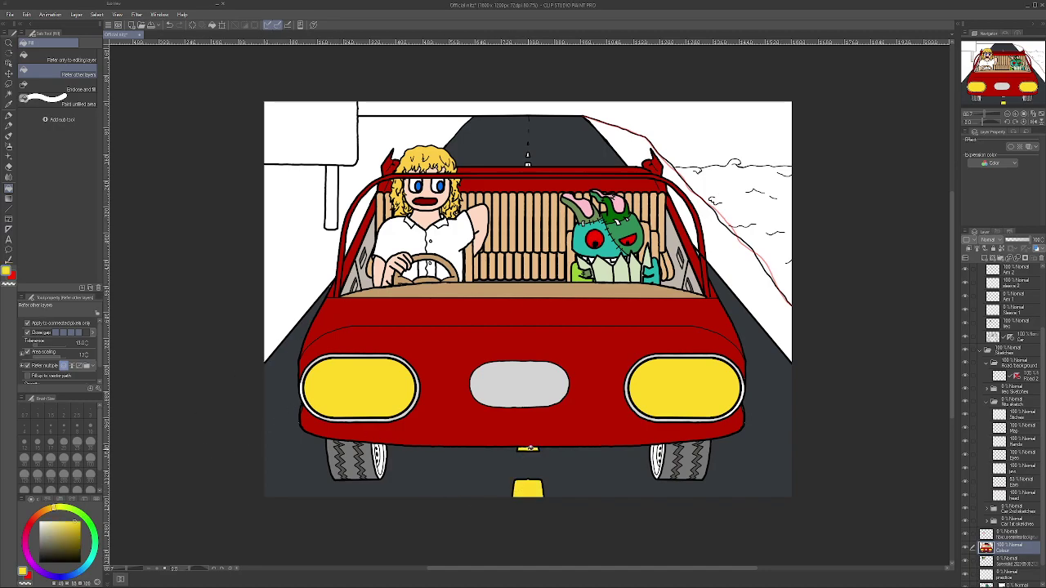
- Move the Road 2 layer from the Road background folder into the Completed folder
scroll(534, 168, "up", 5)
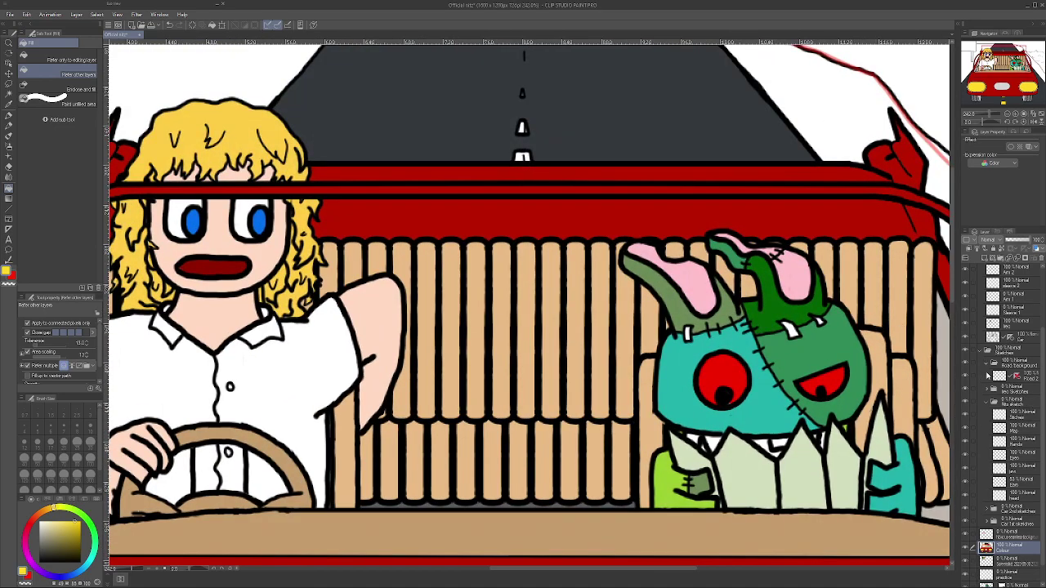
scroll(987, 376, "up", 3)
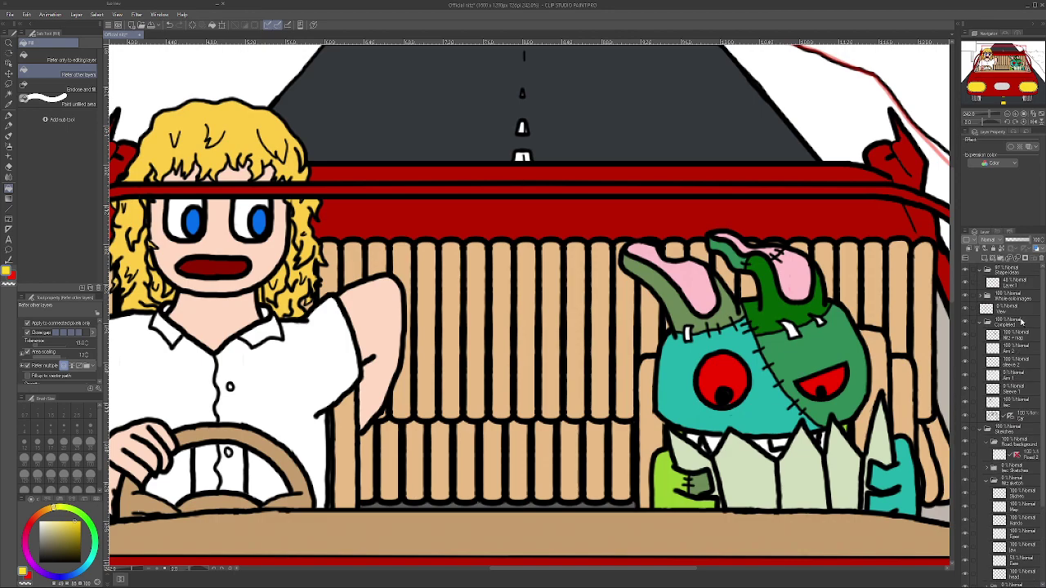
scroll(1023, 425, "down", 3)
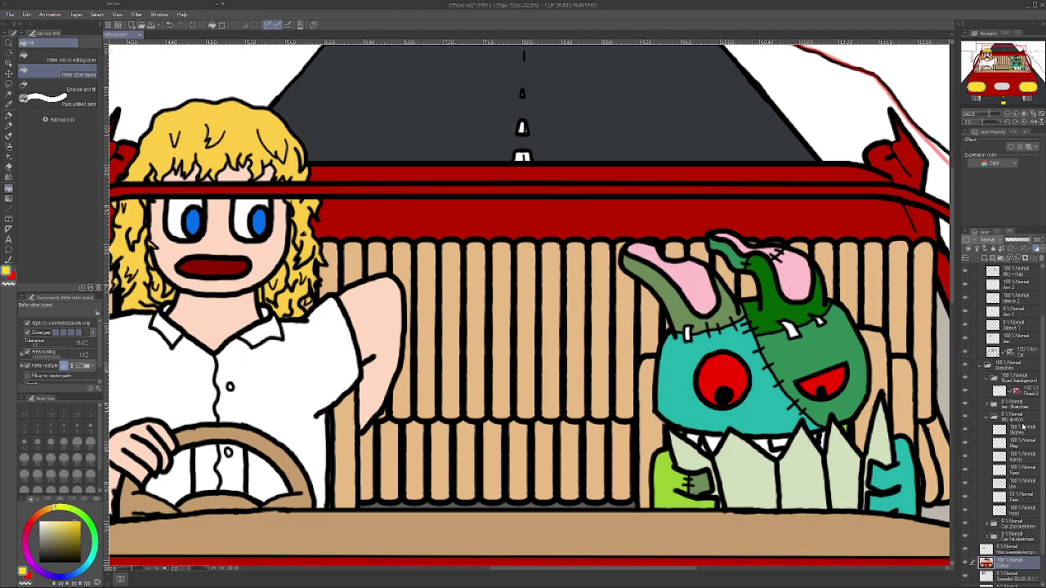
left_click_drag(1025, 395, 1022, 326)
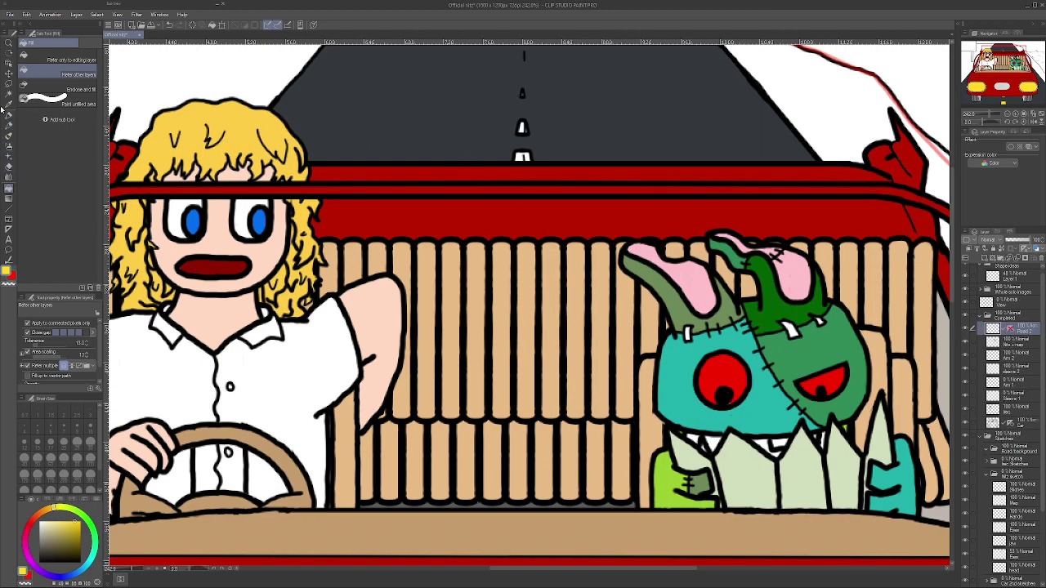
- Erase the stray centre line inside the two lane dashes just behind the car with a small Hard eraser on Road 2
left_click(8, 166)
scroll(516, 161, "up", 3)
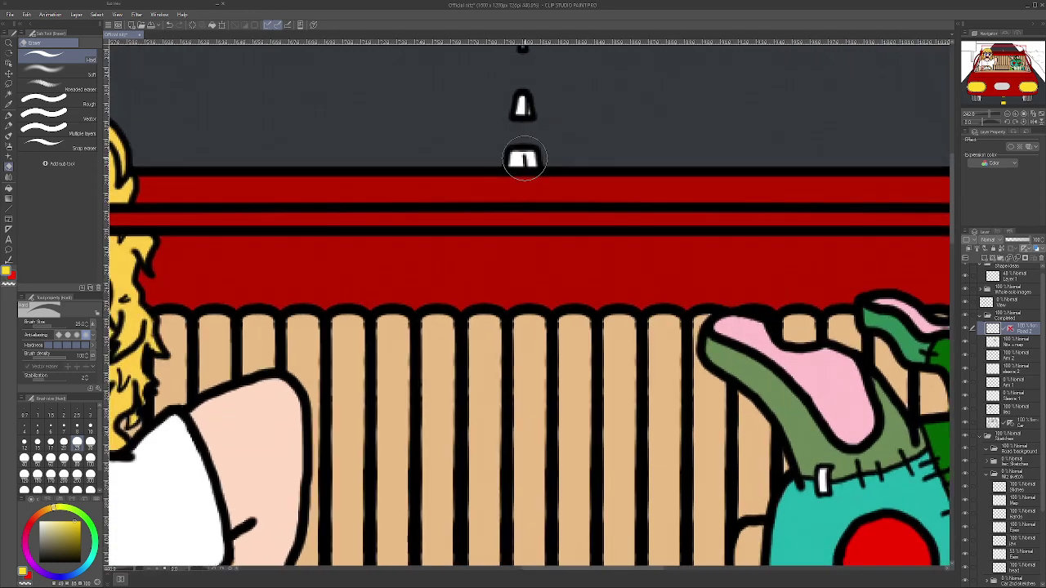
left_click(51, 426)
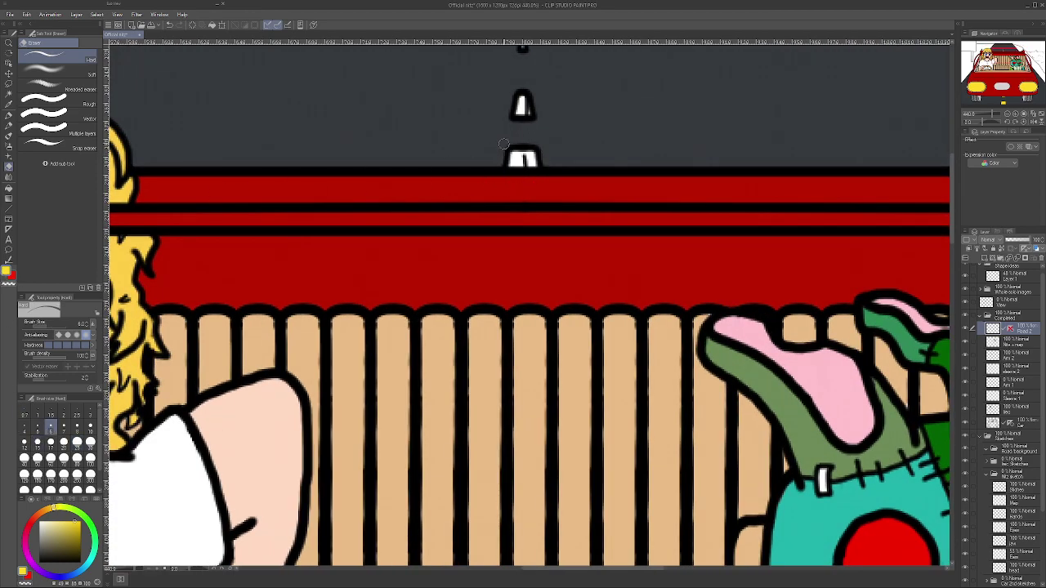
scroll(523, 155, "up", 3)
left_click_drag(526, 157, 531, 171)
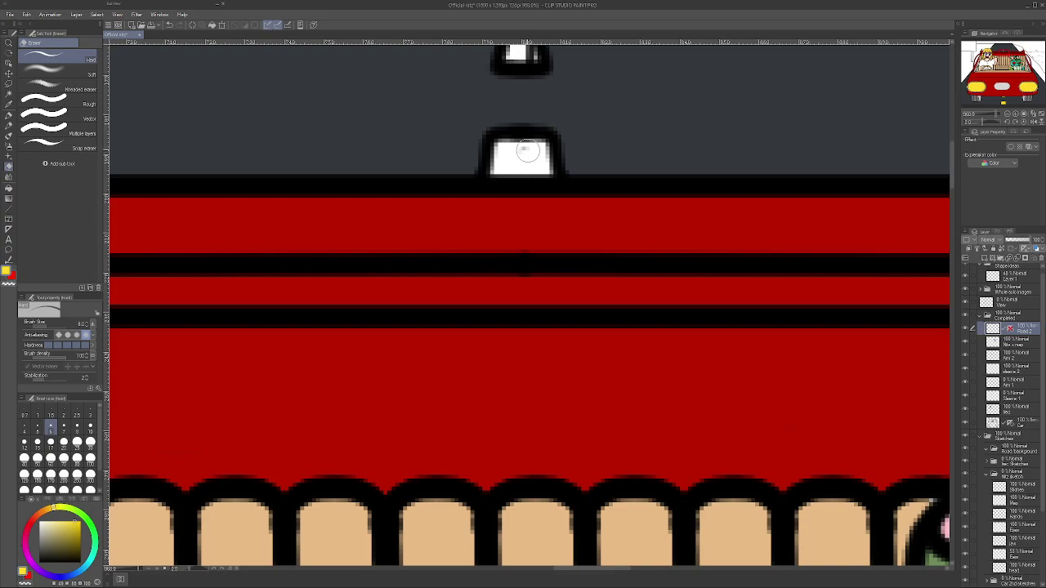
scroll(523, 90, "down", 3)
scroll(524, 82, "up", 2)
scroll(522, 82, "up", 1)
mouse_move(523, 81)
left_mouse_down()
mouse_move(530, 75)
mouse_move(531, 99)
left_mouse_up()
scroll(527, 93, "down", 3)
scroll(523, 89, "down", 2)
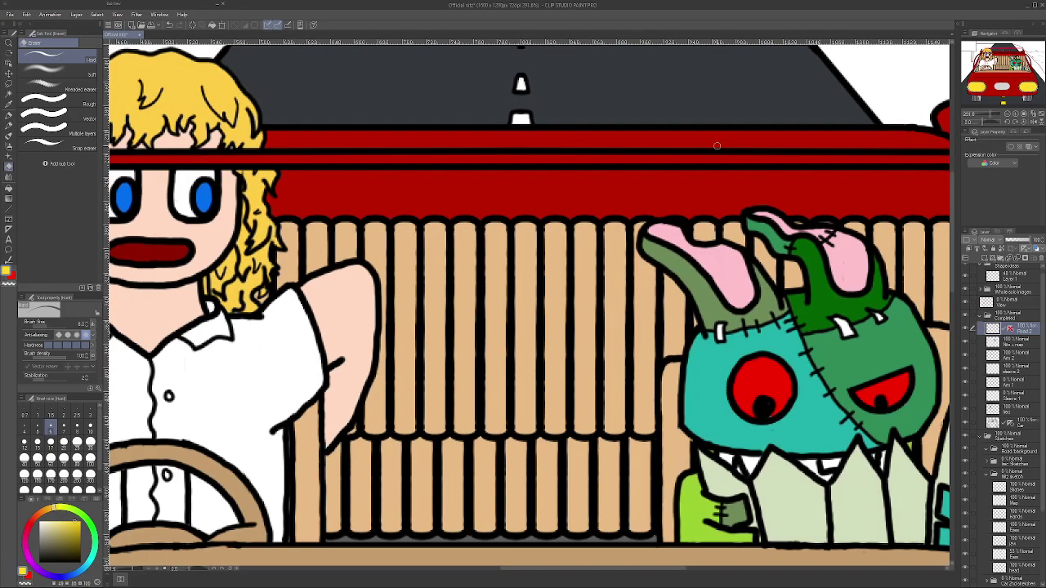
left_click_drag(952, 237, 954, 171)
scroll(940, 164, "up", 1)
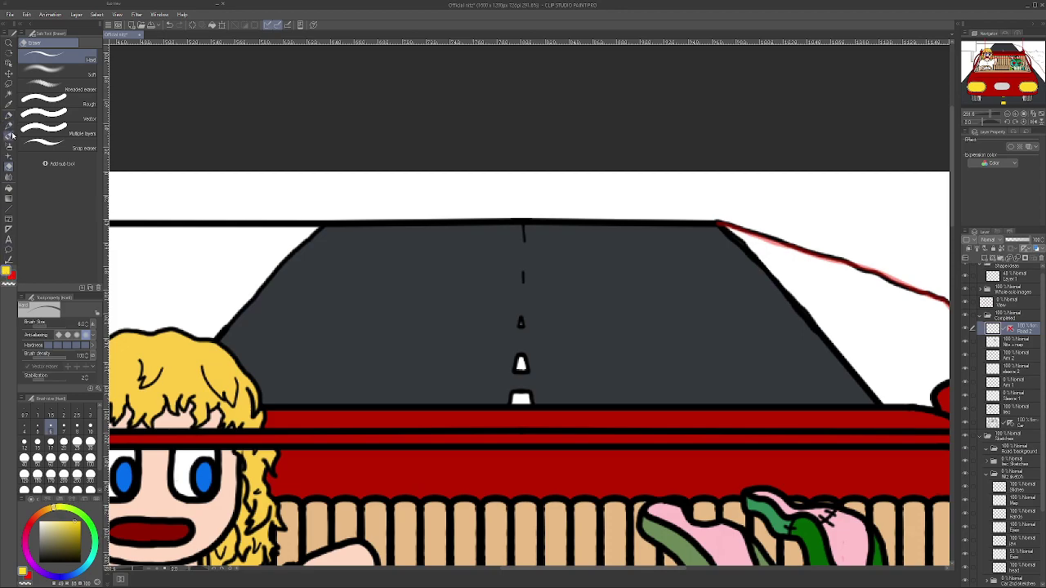
left_click(9, 189)
left_click(523, 392)
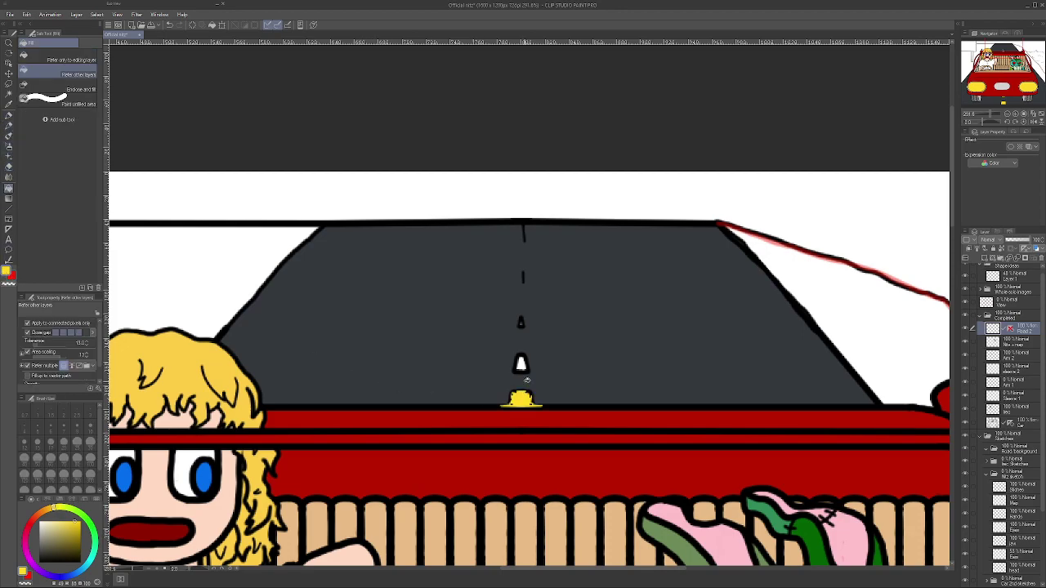
left_click(169, 25)
- Fill the two lane dashes just behind the car with yellow on the Colour layer
left_click(9, 115)
scroll(515, 391, "up", 2)
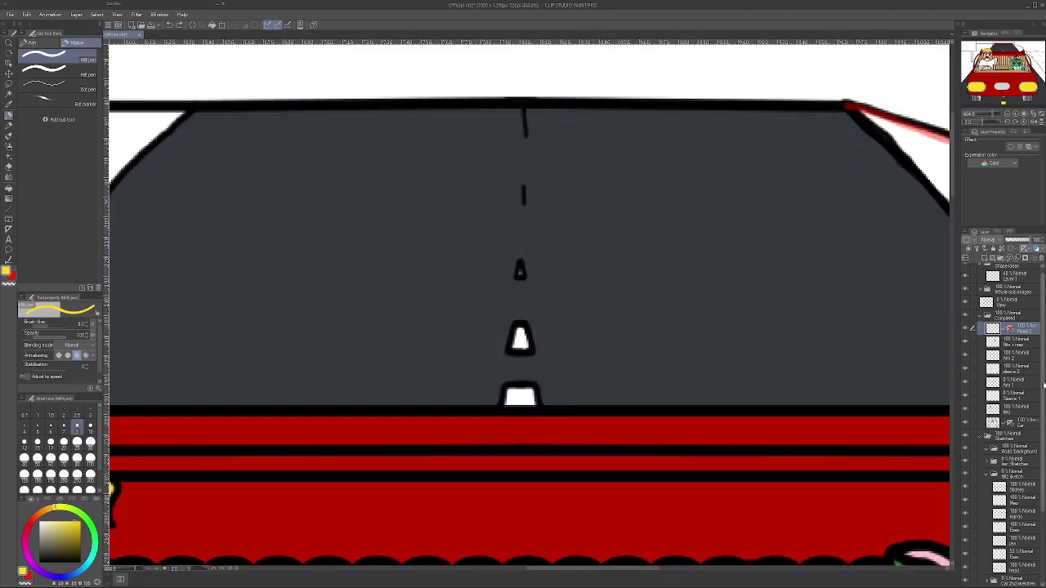
scroll(1038, 383, "down", 3)
left_click(1019, 527)
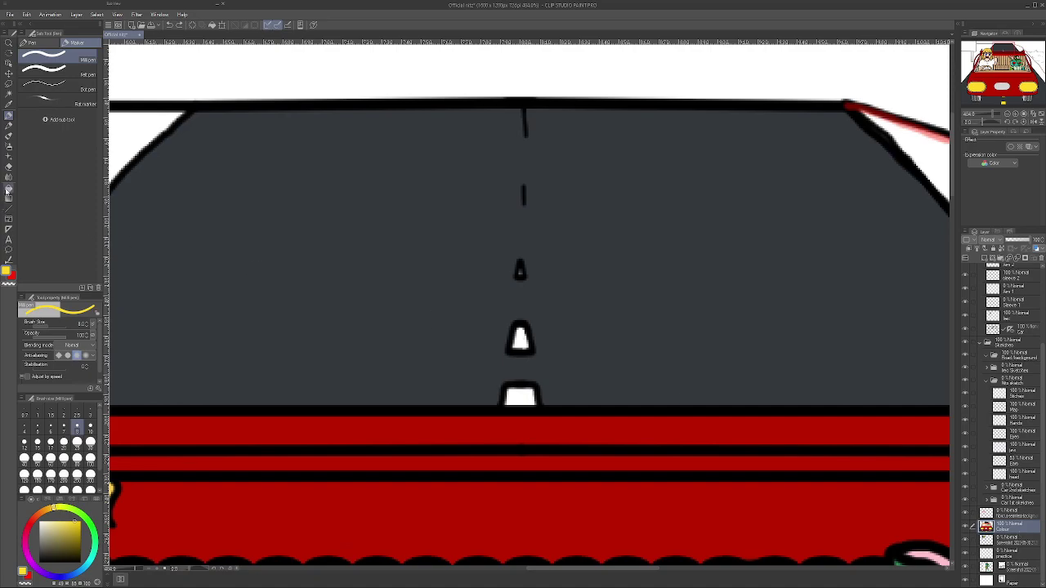
left_click(9, 189)
left_click(526, 401)
left_click(521, 339)
left_click(9, 117)
scroll(514, 263, "up", 2)
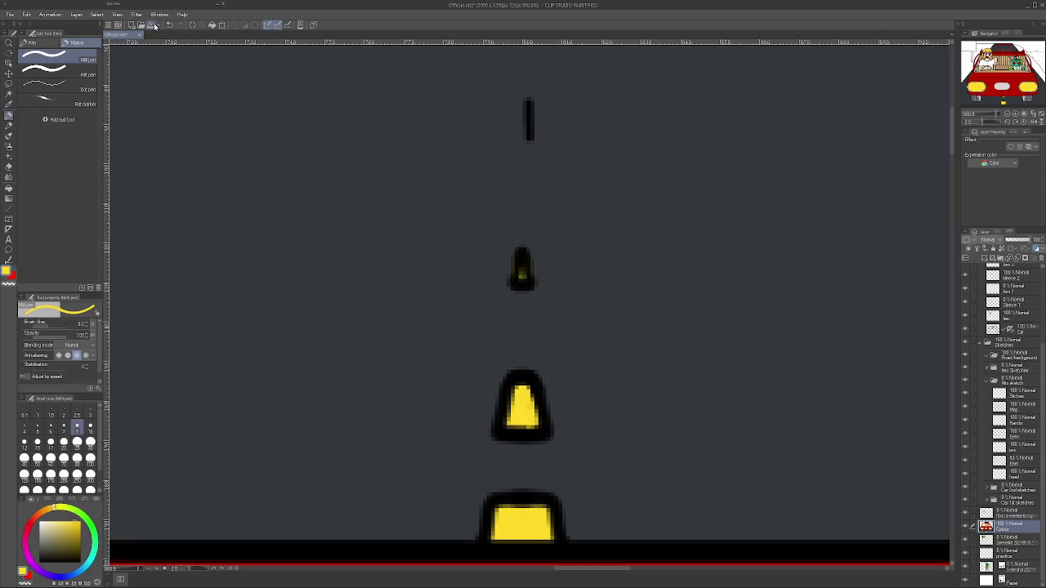
left_click(45, 428)
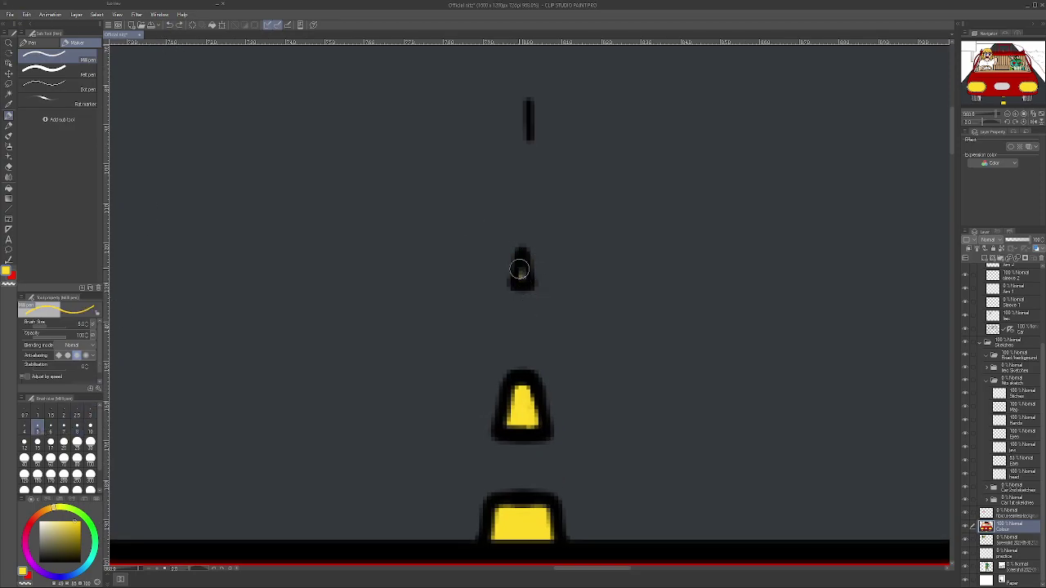
- Choose a medium green and fill the ground on both sides of the road using the Refer other layers fill
scroll(523, 262, "down", 5)
scroll(524, 260, "down", 3)
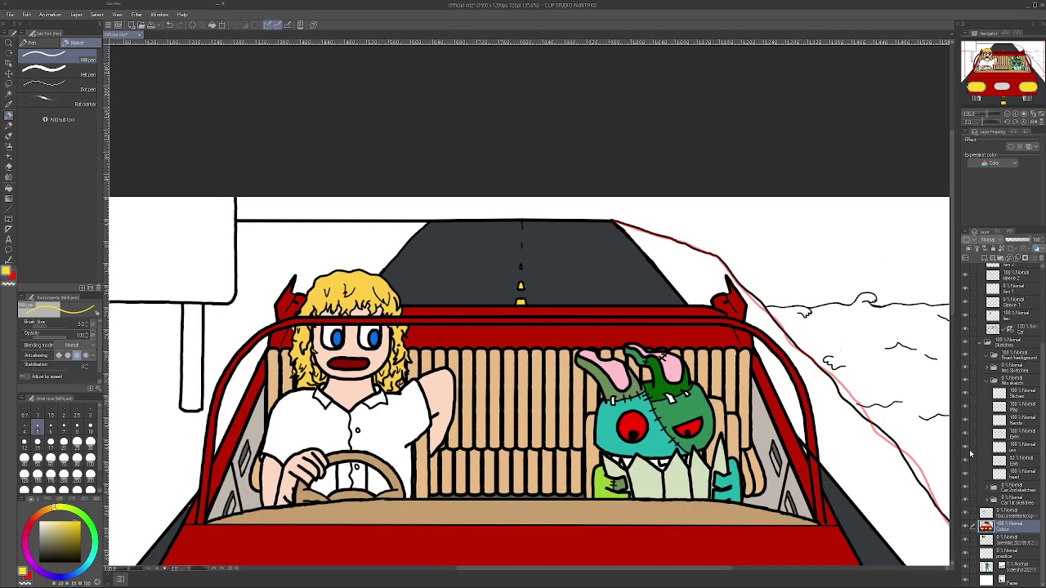
left_click(91, 527)
left_click_drag(79, 533, 87, 543)
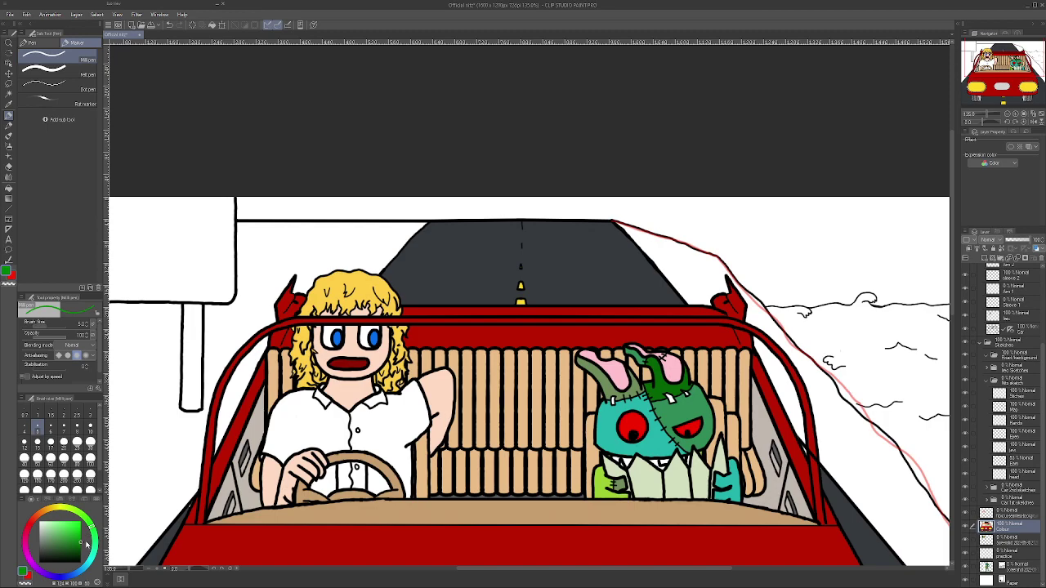
left_click(9, 190)
left_click(112, 333)
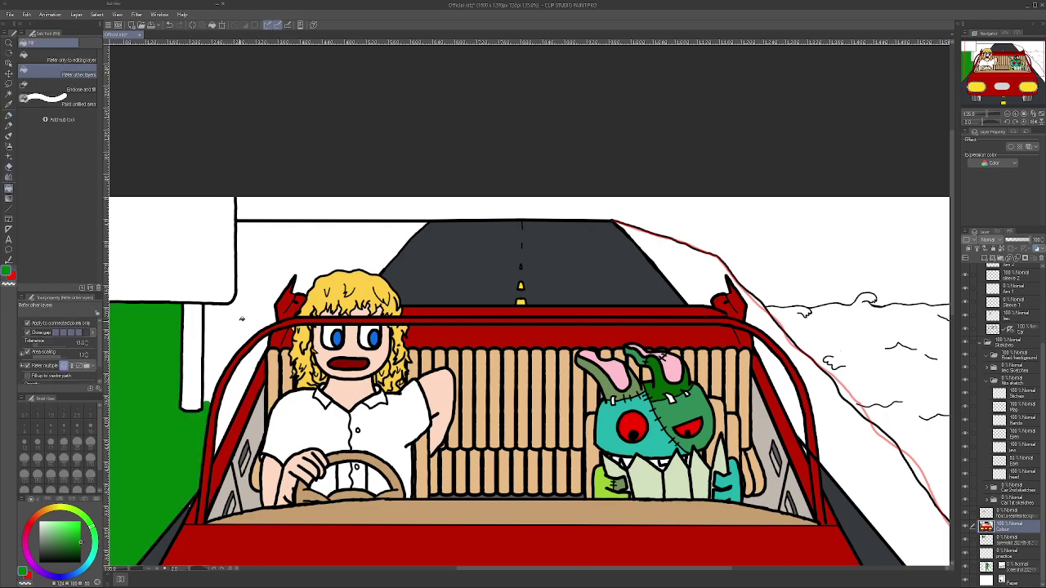
left_click(238, 326)
scroll(211, 330, "down", 2)
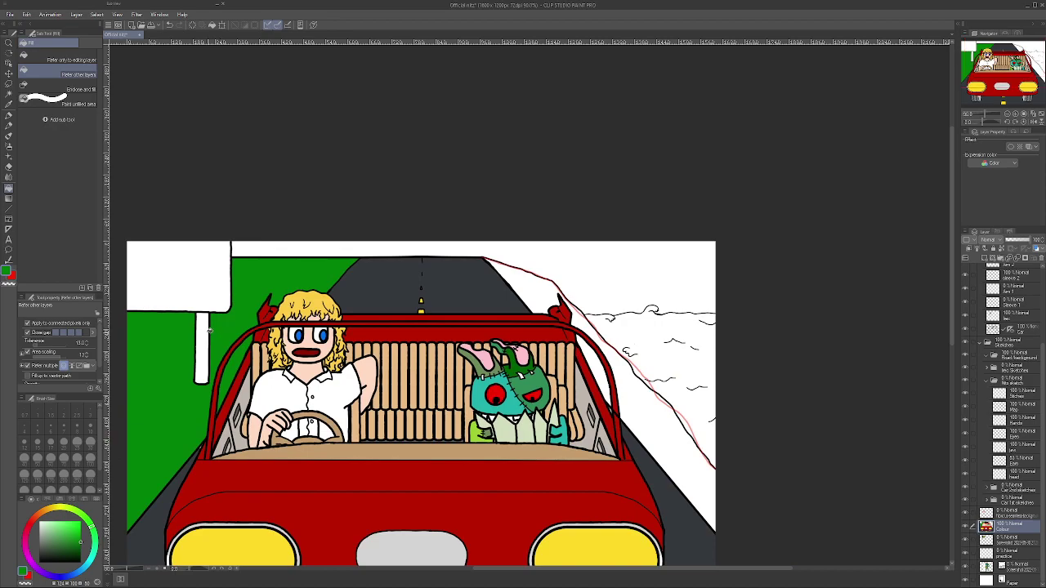
left_click(662, 417)
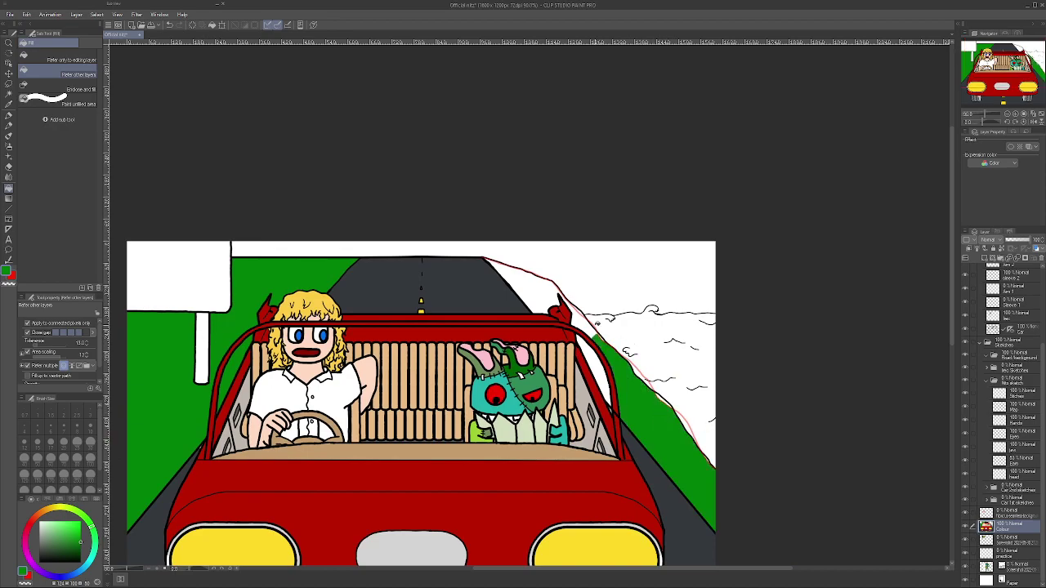
- Undo the green ground, yellow lane dashes and blue-grey road fills, along with the Road 2 layer move
left_click(169, 26)
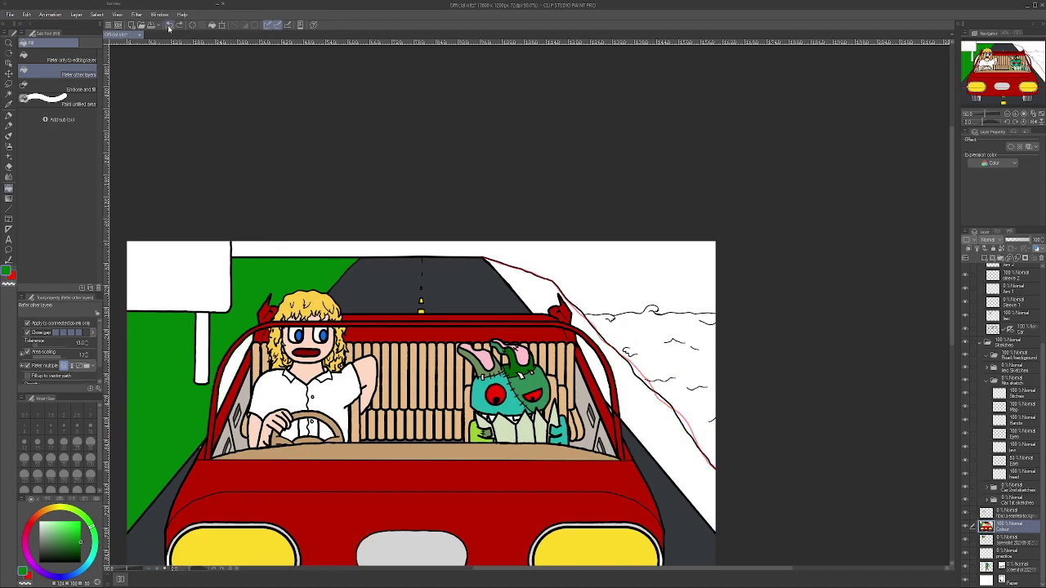
left_click(169, 25)
left_click(169, 25)
left_click(169, 25)
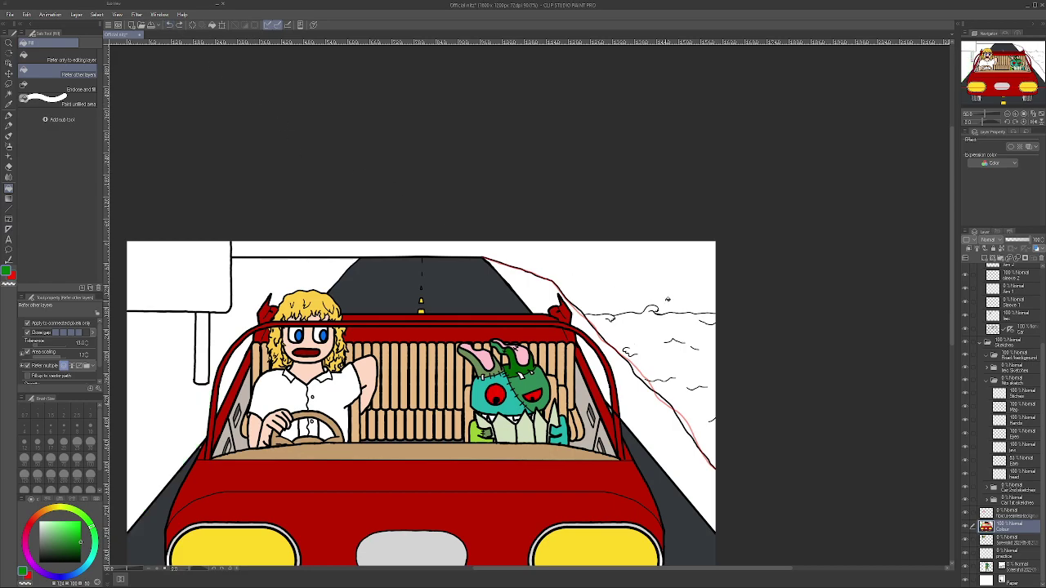
left_click(172, 28)
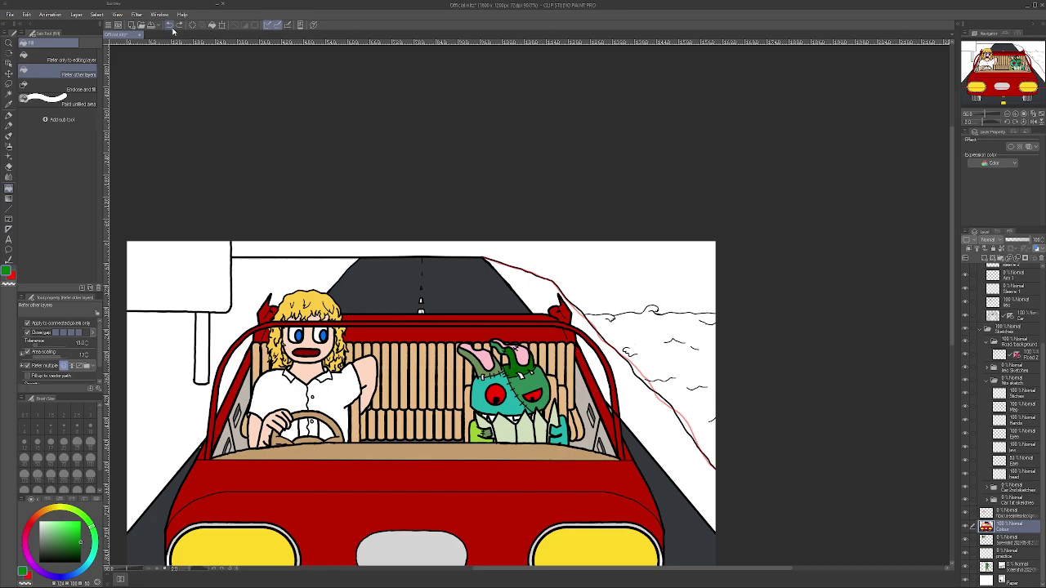
left_click(173, 28)
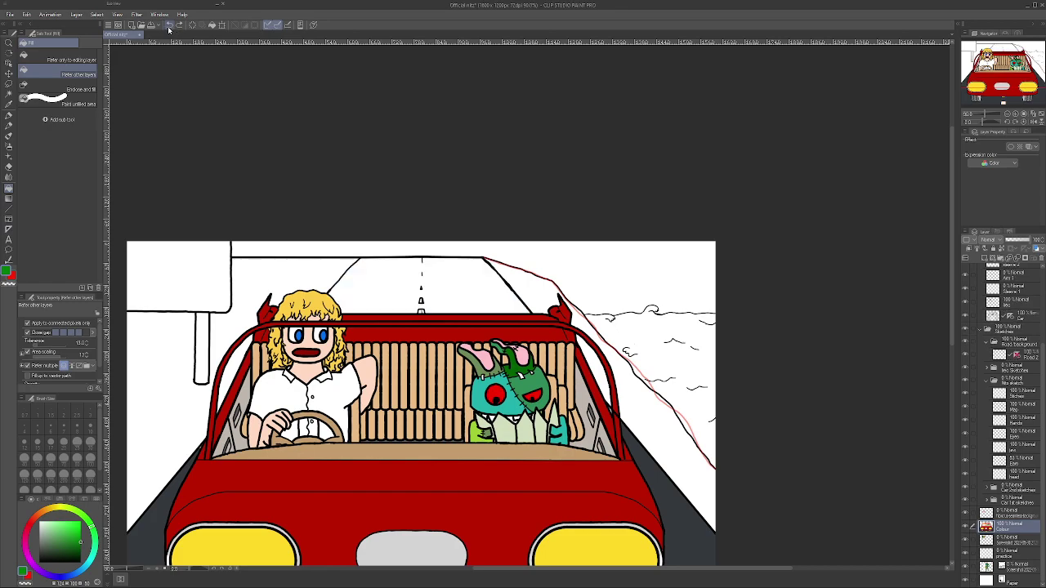
left_click(172, 29)
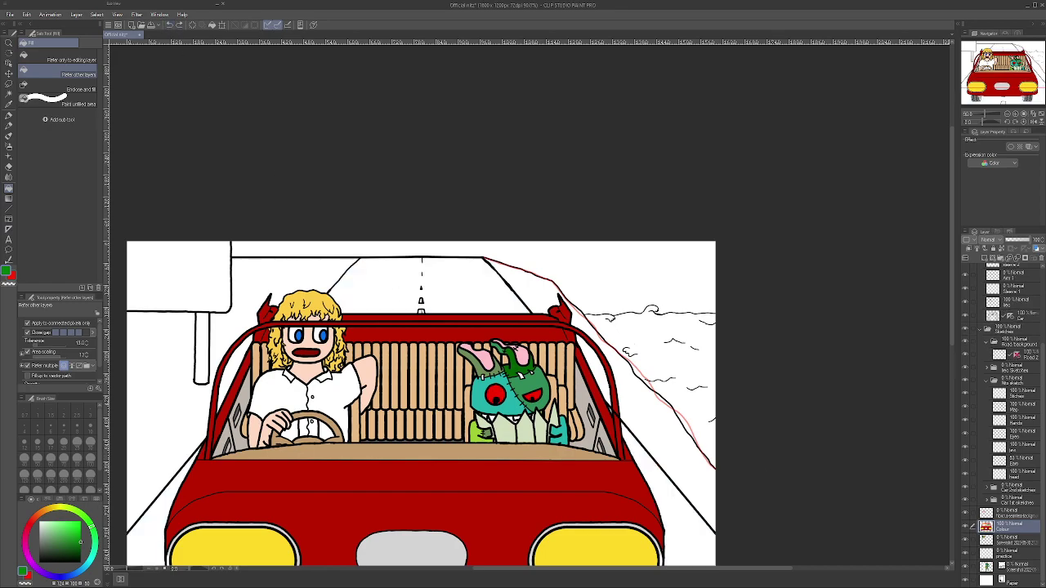
- Draw a spiky black grass tuft over the road edge on the zombie rabbit's side with the Milli pen on Road 2
left_click(1028, 357)
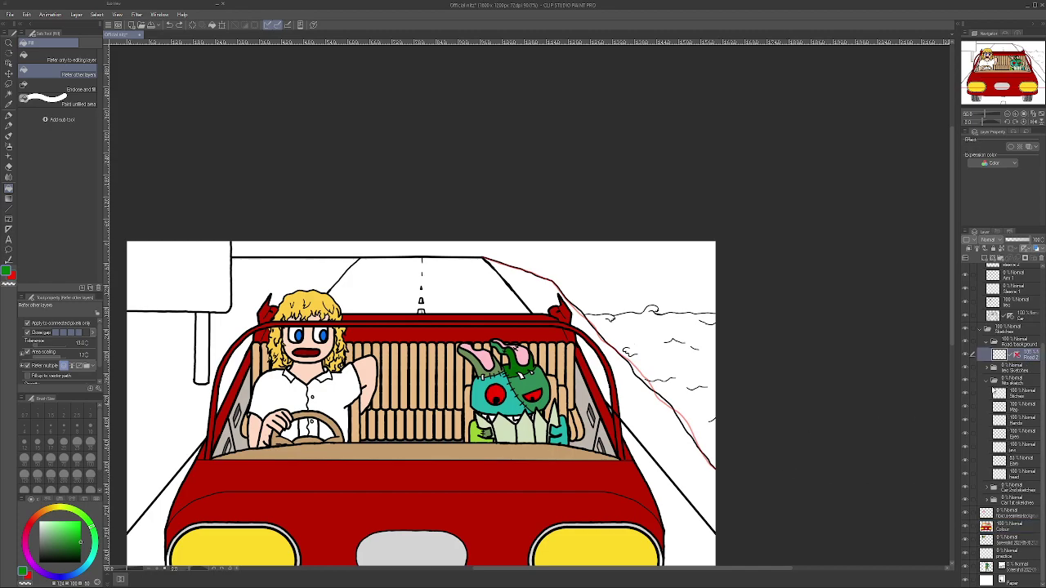
scroll(698, 483, "up", 3)
left_click(80, 561)
left_click(9, 116)
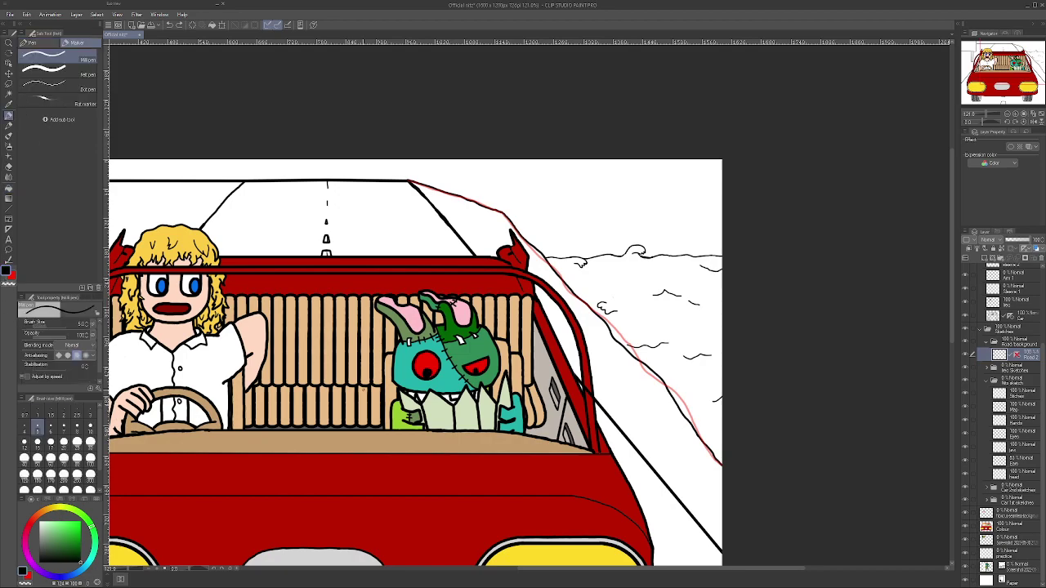
scroll(573, 508, "up", 4)
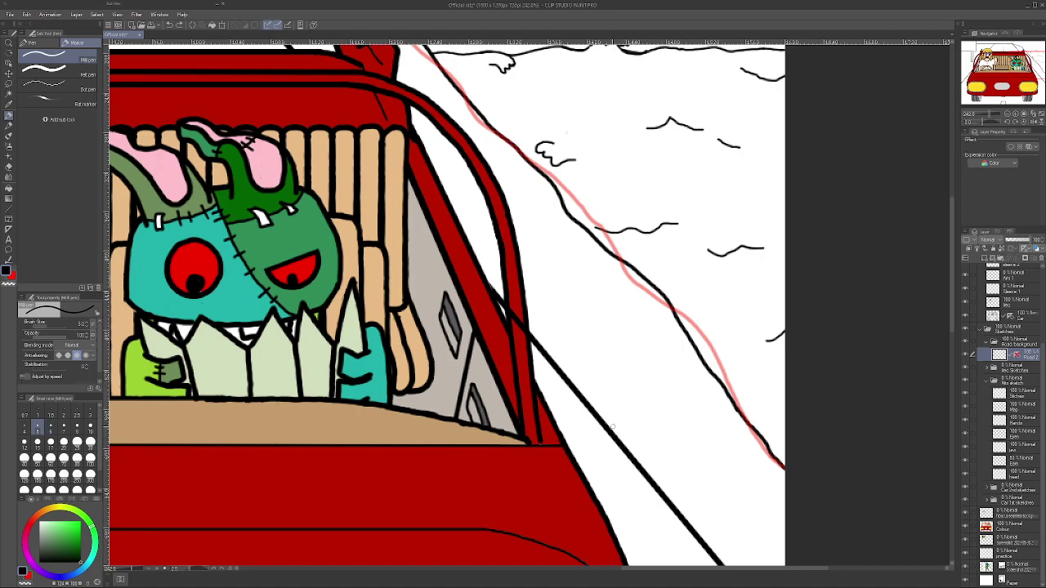
mouse_move(609, 426)
left_mouse_down()
mouse_move(592, 453)
mouse_move(634, 450)
mouse_move(618, 469)
mouse_move(625, 462)
left_mouse_up()
left_click_drag(648, 466, 661, 460)
left_click(169, 24)
mouse_move(651, 479)
left_mouse_down()
mouse_move(683, 459)
mouse_move(647, 462)
mouse_move(671, 438)
mouse_move(629, 448)
left_mouse_up()
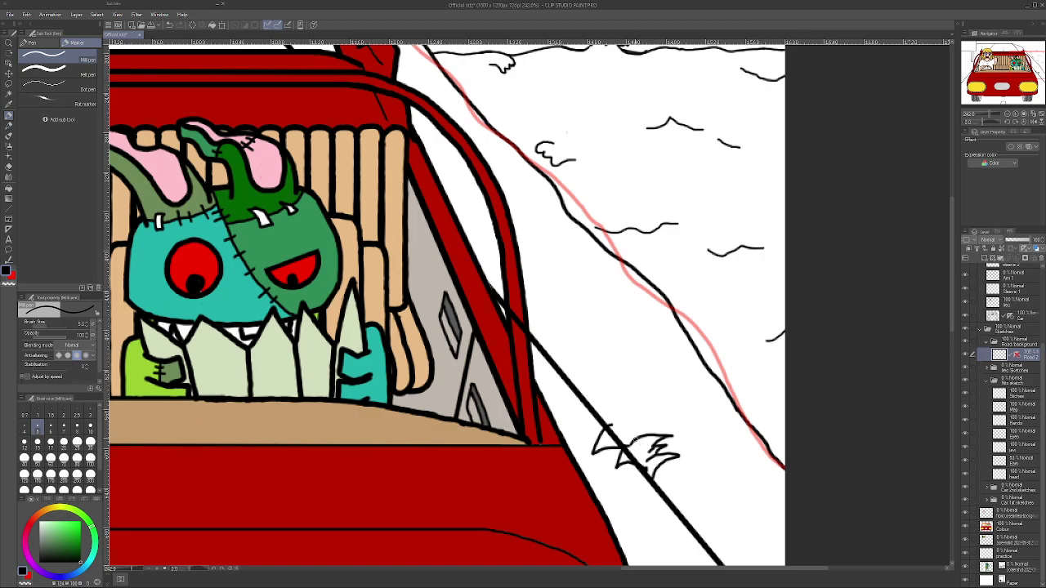
left_click_drag(654, 435, 611, 423)
- Erase the road edge line that runs through the inside of the grass tuft with the Hard eraser
left_click(8, 166)
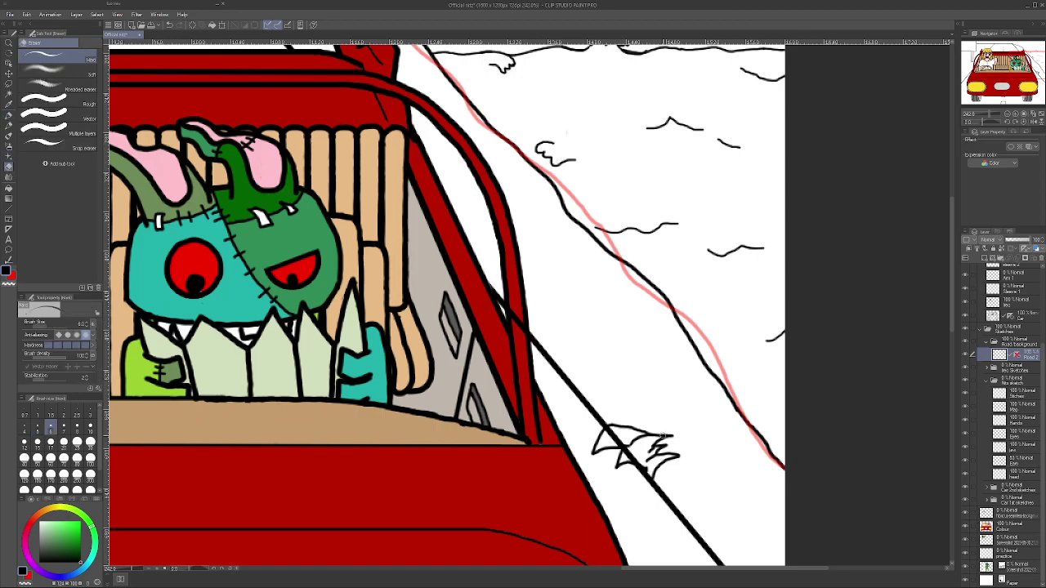
scroll(640, 460, "up", 5)
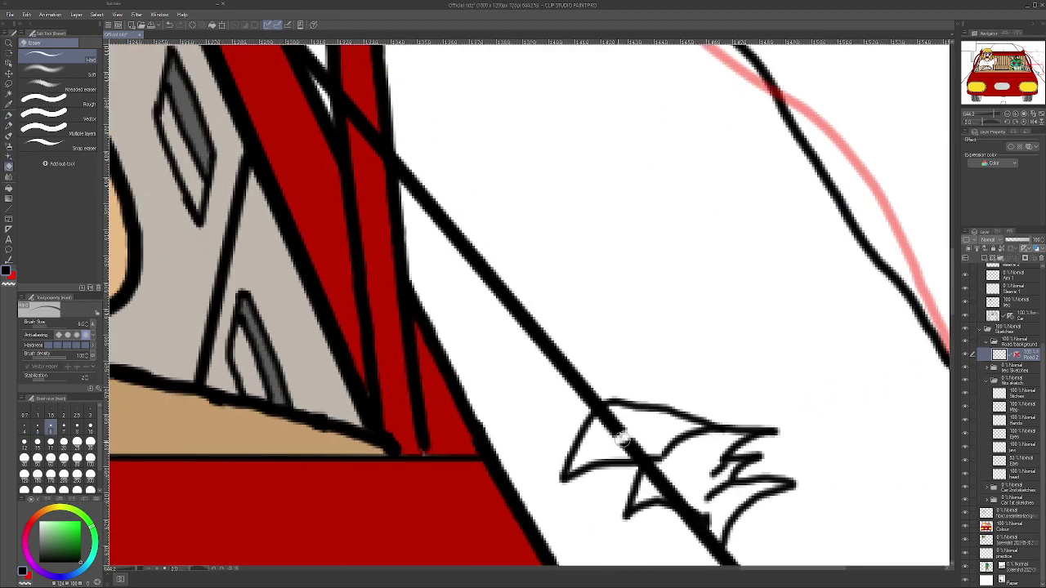
mouse_move(623, 441)
left_mouse_down()
mouse_move(642, 453)
mouse_move(619, 441)
mouse_move(611, 415)
mouse_move(594, 426)
left_mouse_up()
scroll(595, 425, "down", 3)
scroll(617, 447, "up", 2)
scroll(626, 467, "up", 1)
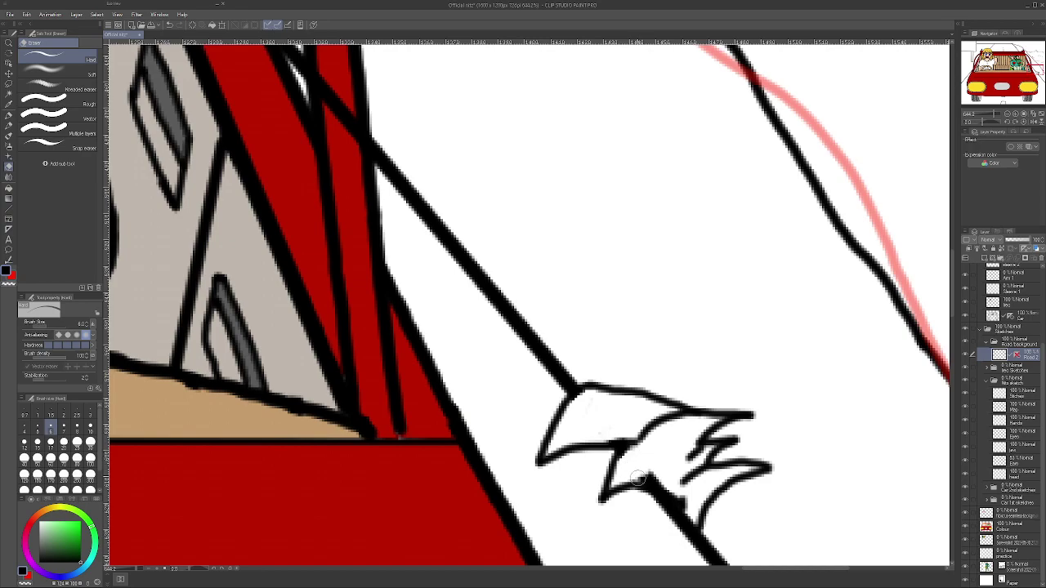
left_click_drag(643, 478, 681, 495)
scroll(681, 495, "down", 10)
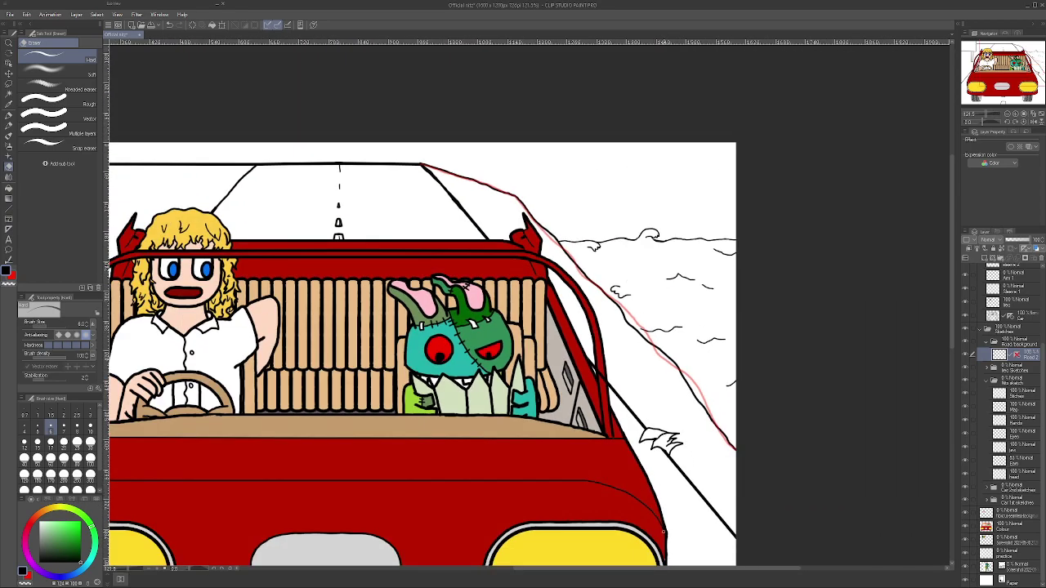
scroll(704, 479, "up", 8)
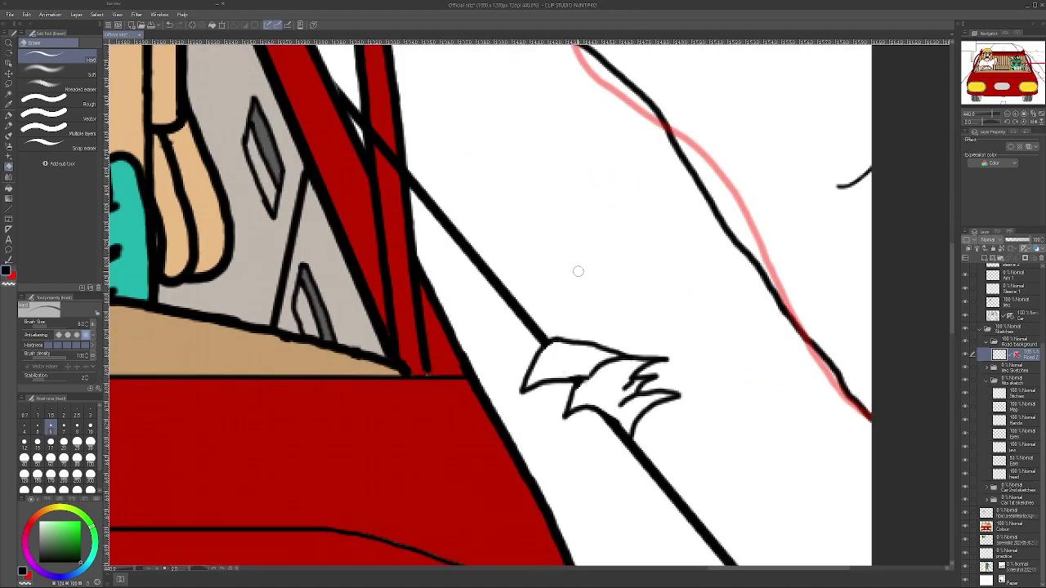
- Erase the inner blade line and part of the upper outline of the roadside grass tuft, and redraw them as a notched blade edge
scroll(609, 359, "up", 3)
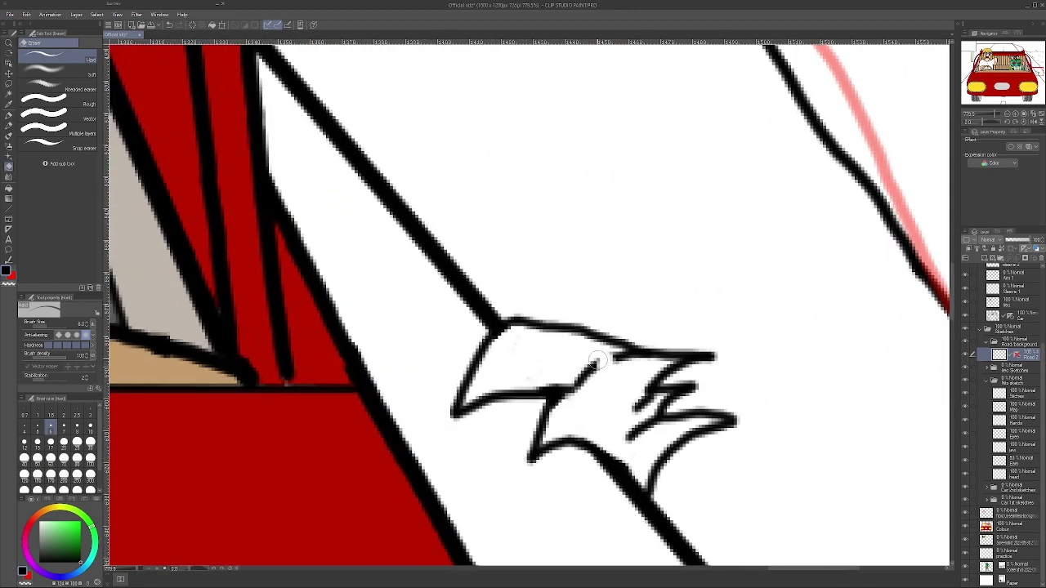
mouse_move(585, 368)
left_mouse_down()
mouse_move(590, 387)
mouse_move(580, 384)
mouse_move(598, 372)
left_mouse_up()
left_click(8, 115)
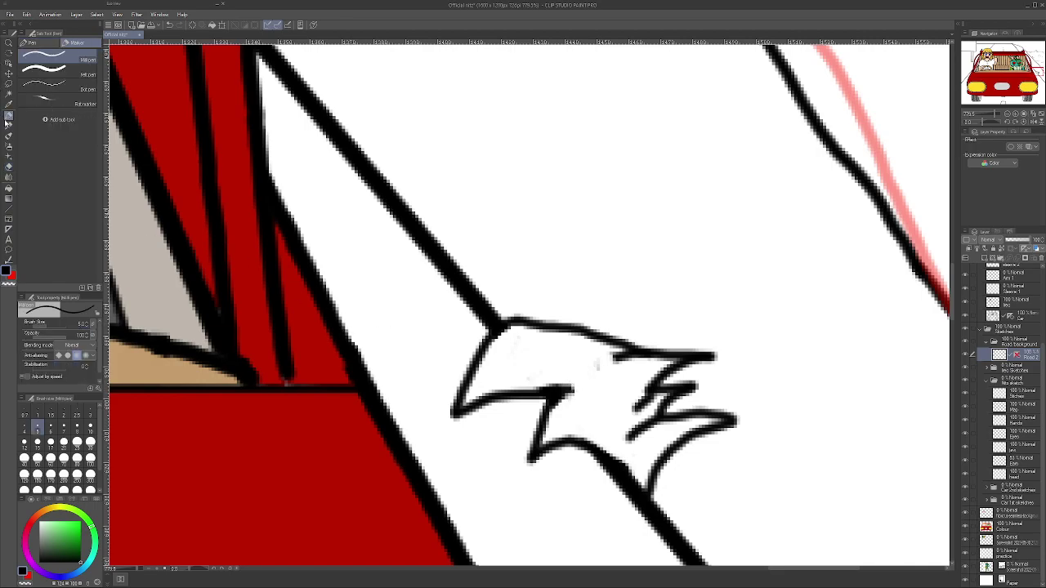
left_click_drag(571, 327, 587, 364)
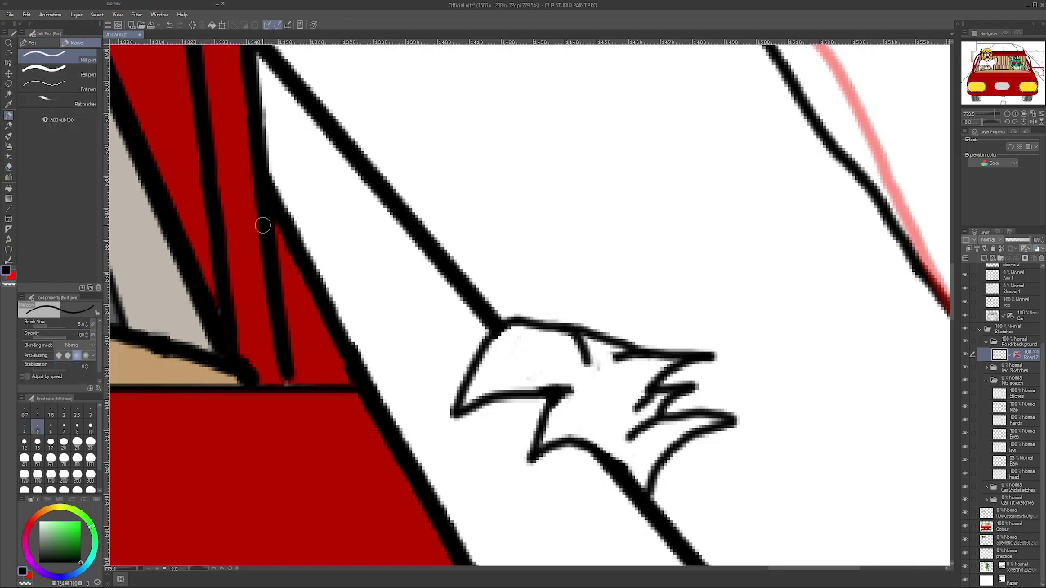
left_click(8, 167)
left_click_drag(594, 336, 572, 325)
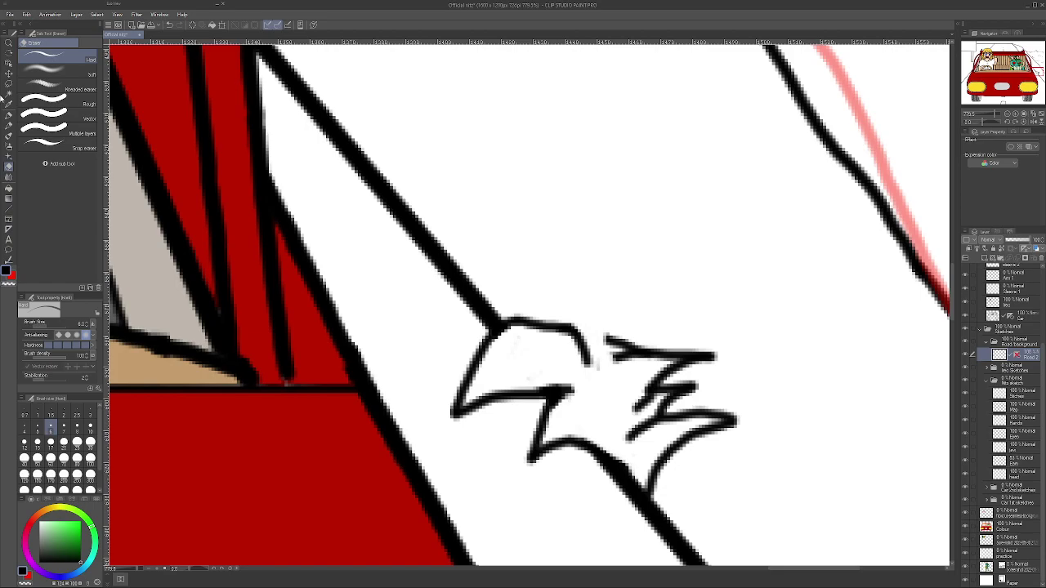
left_click(8, 114)
left_click_drag(606, 341, 582, 347)
scroll(605, 341, "down", 5)
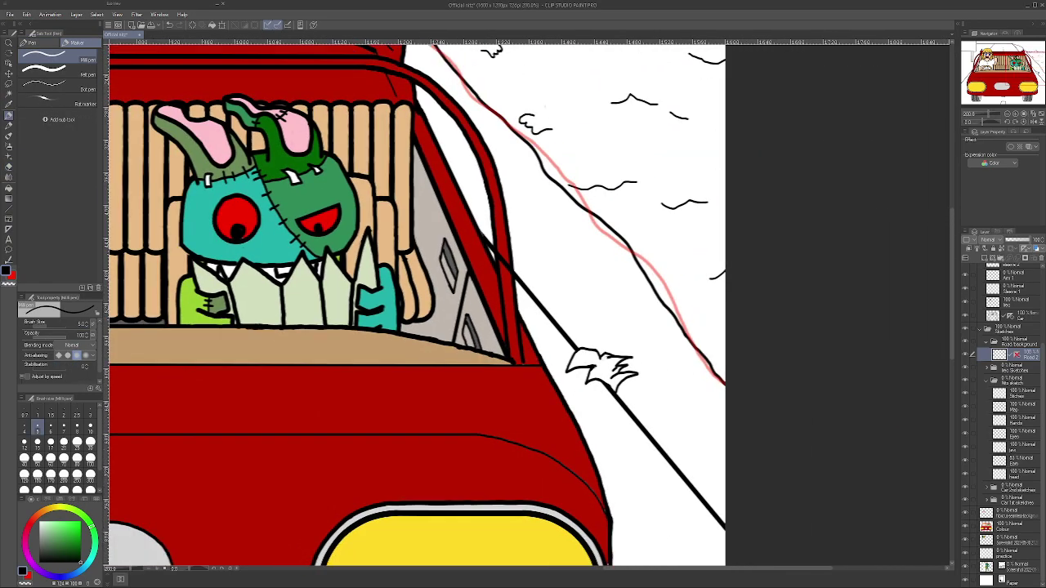
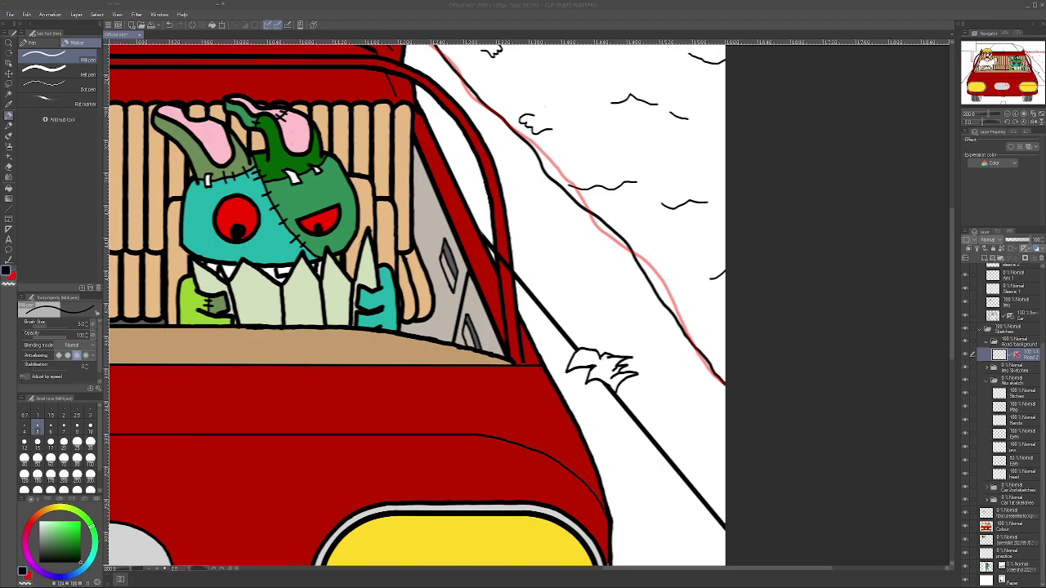
- Draw small black grass marks on the ground strip between the road edge and the shoreline with the Milli pen
left_click(609, 583)
scroll(601, 380, "down", 4)
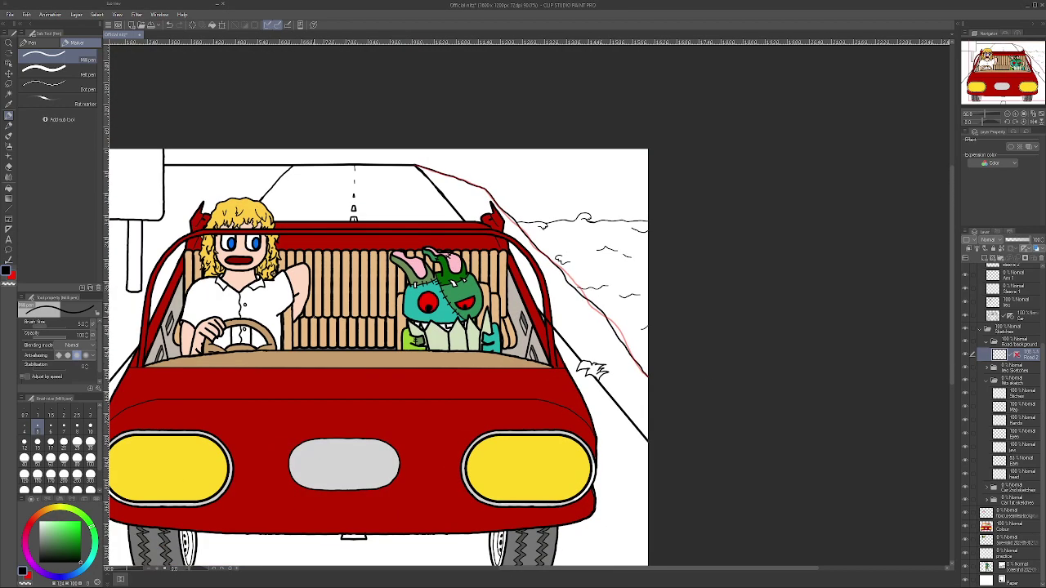
scroll(592, 279, "up", 4)
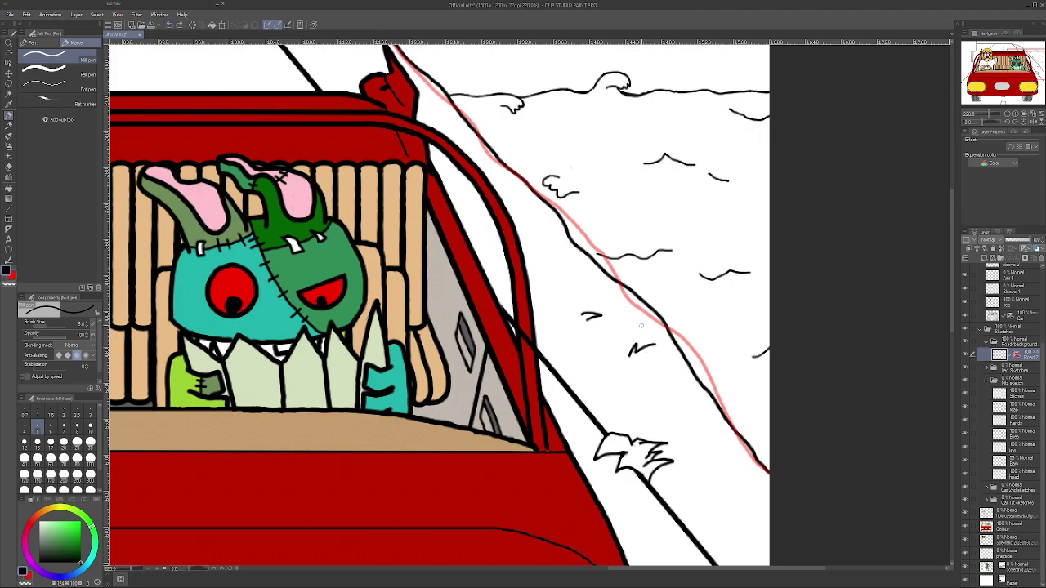
scroll(656, 348, "up", 3)
left_click_drag(658, 345, 651, 370)
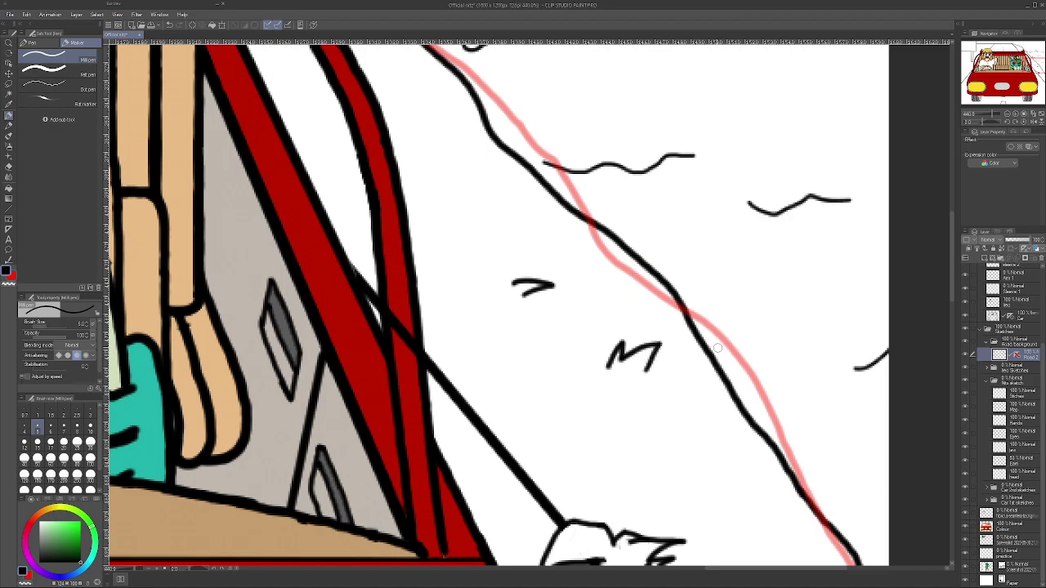
- Draw a small jagged grass tuft bulging over the lower part of the shoreline, beside the M-shaped grass mark
mouse_move(710, 362)
left_mouse_down()
mouse_move(750, 389)
mouse_move(759, 415)
left_mouse_up()
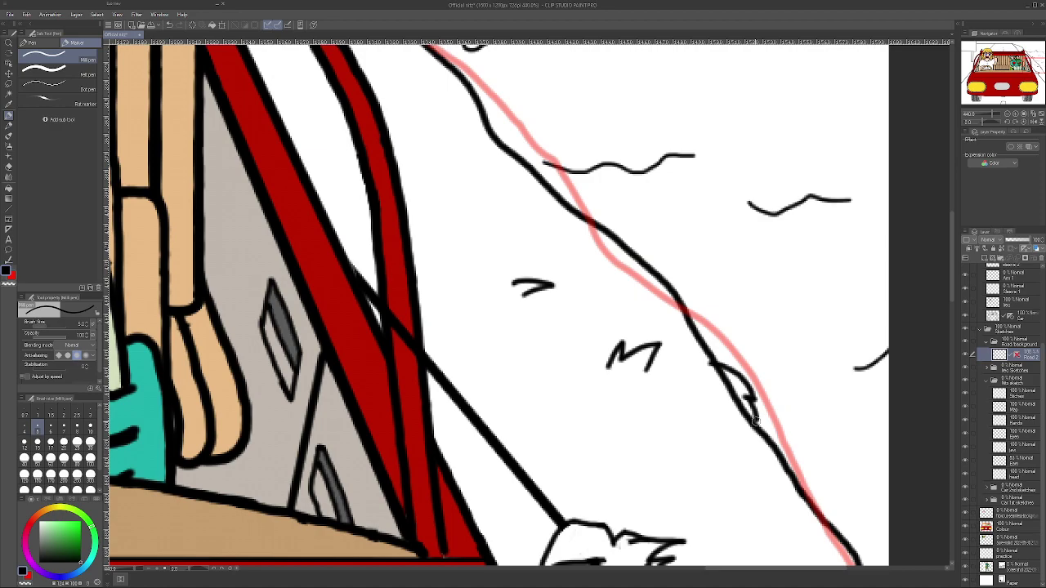
scroll(756, 418, "up", 2)
left_click_drag(758, 420, 760, 431)
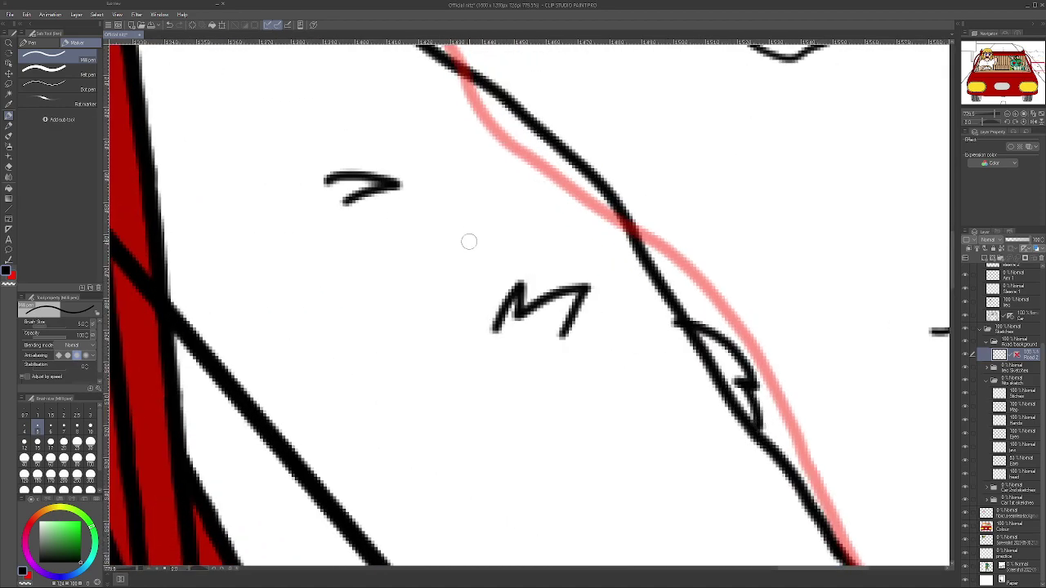
- Erase the shoreline segment running behind the lower tuft with the Hard eraser so the tuft forms the outline
left_click(9, 166)
scroll(695, 351, "up", 2)
scroll(692, 348, "up", 2)
mouse_move(693, 347)
left_mouse_down()
mouse_move(653, 301)
mouse_move(679, 307)
mouse_move(706, 338)
mouse_move(678, 350)
mouse_move(660, 329)
mouse_move(711, 345)
mouse_move(705, 330)
mouse_move(727, 347)
mouse_move(721, 402)
mouse_move(739, 423)
mouse_move(757, 420)
mouse_move(730, 398)
mouse_move(773, 448)
mouse_move(789, 502)
mouse_move(798, 485)
mouse_move(796, 521)
mouse_move(802, 507)
mouse_move(778, 469)
mouse_move(776, 495)
left_mouse_up()
scroll(773, 490, "down", 3)
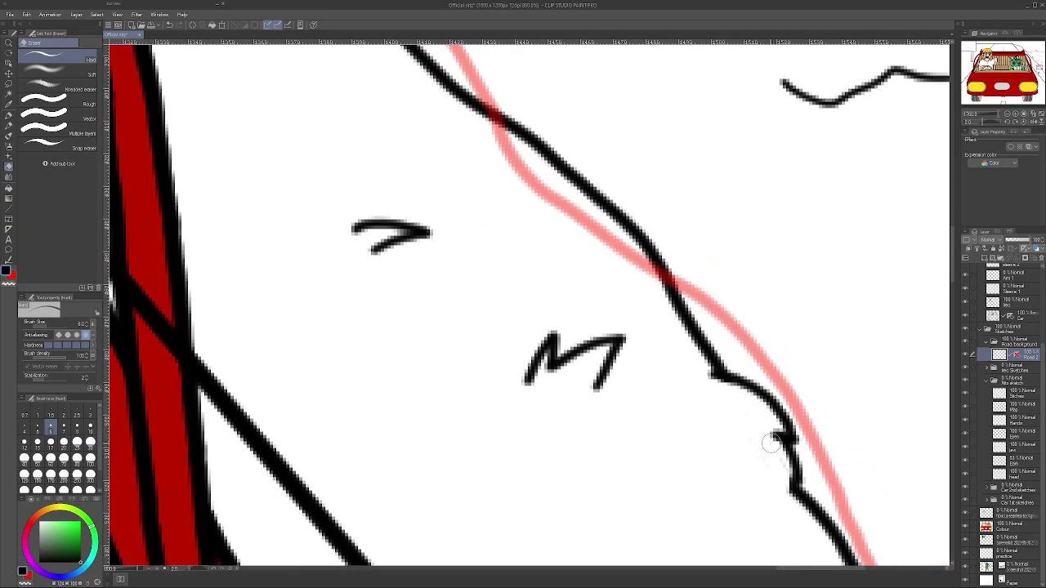
scroll(772, 442, "down", 6)
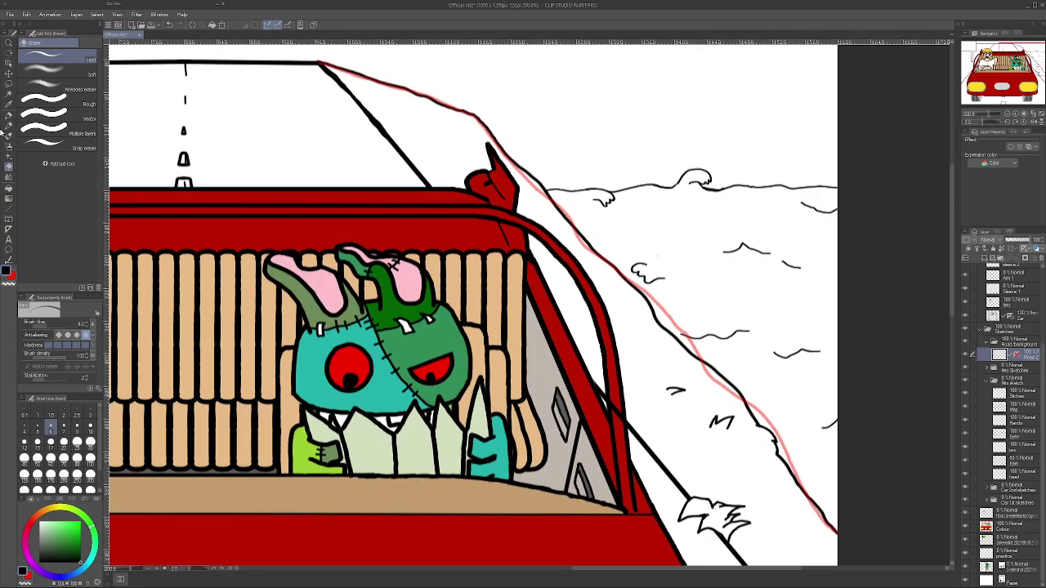
- Draw a spiky grass tuft on the shoreline next to the small curled wave using the Milli pen
left_click(8, 117)
scroll(558, 219, "up", 5)
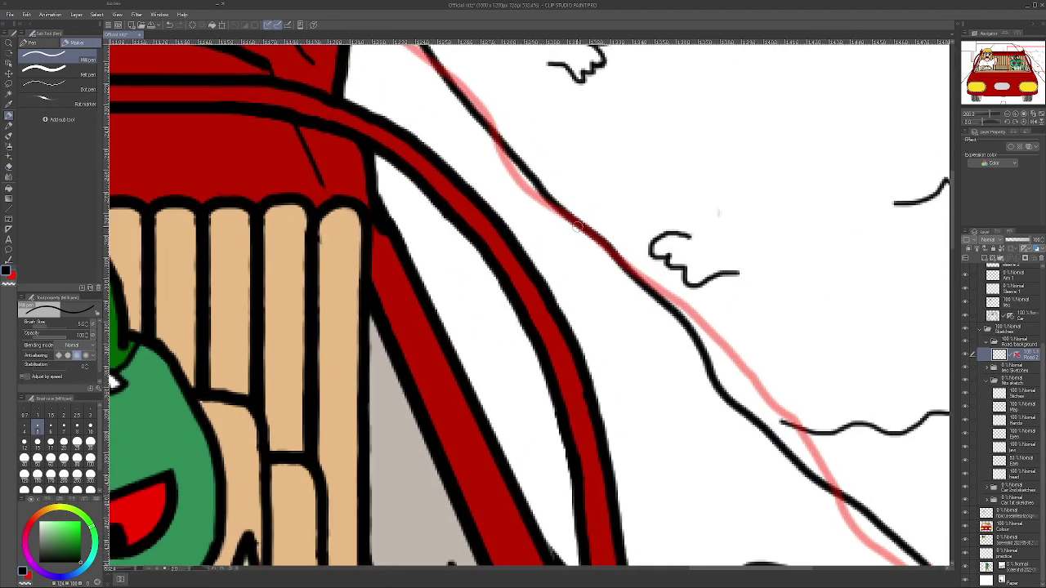
mouse_move(557, 224)
left_mouse_down()
mouse_move(606, 204)
mouse_move(597, 247)
mouse_move(623, 235)
mouse_move(611, 250)
left_mouse_up()
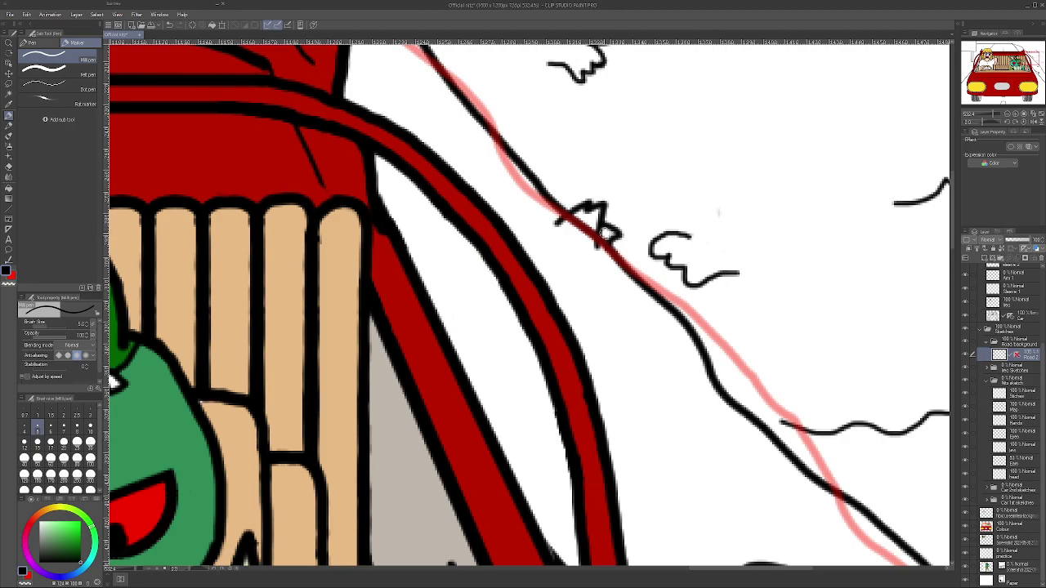
scroll(633, 189, "up", 3)
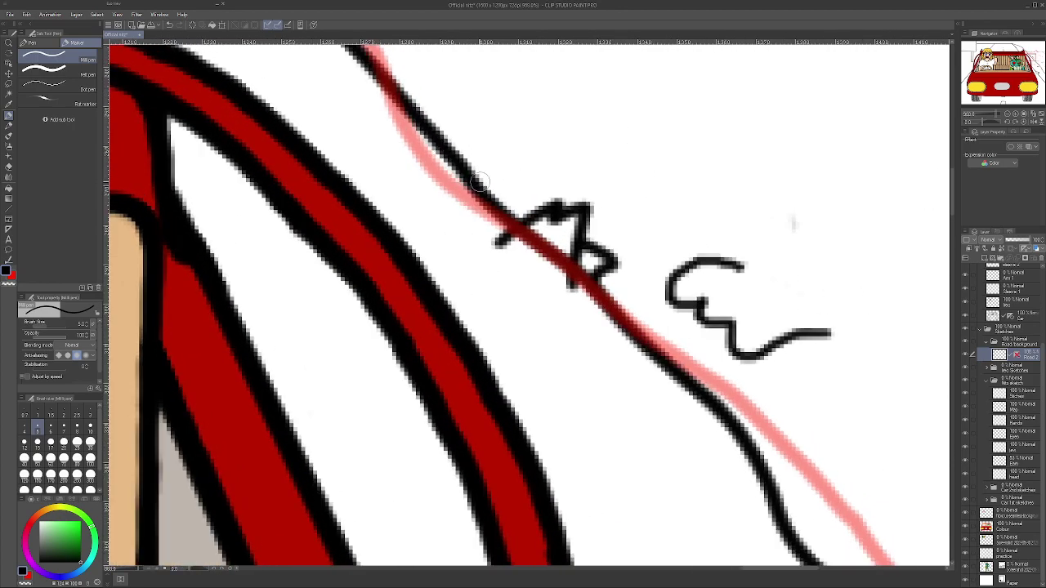
- Erase the shoreline segment that crosses the spiky tuft beside the curled wave with the Hard eraser
left_click(8, 168)
scroll(531, 241, "up", 2)
mouse_move(531, 241)
left_mouse_down()
mouse_move(523, 235)
mouse_move(559, 247)
mouse_move(560, 287)
mouse_move(622, 287)
mouse_move(603, 280)
mouse_move(617, 280)
left_mouse_up()
scroll(620, 282, "down", 8)
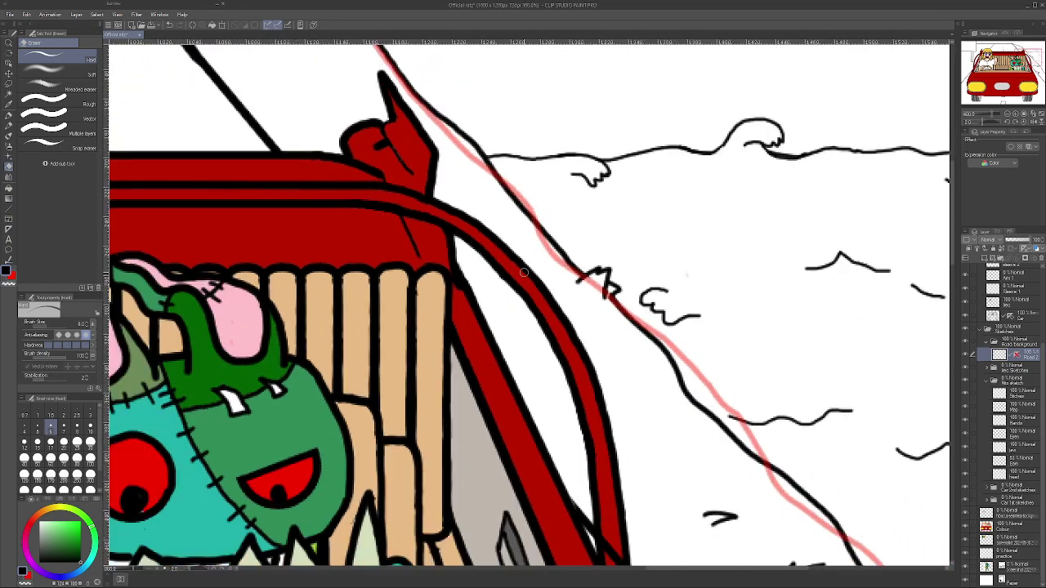
scroll(520, 270, "down", 2)
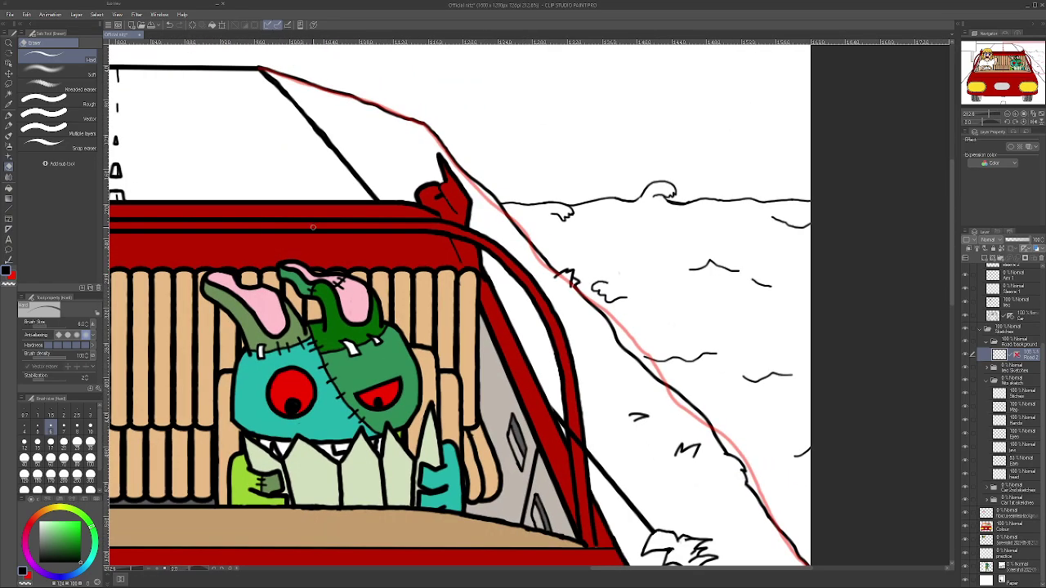
- Add small black grass marks to the far ground strip around the car's tail fin with the Milli pen
left_click(9, 116)
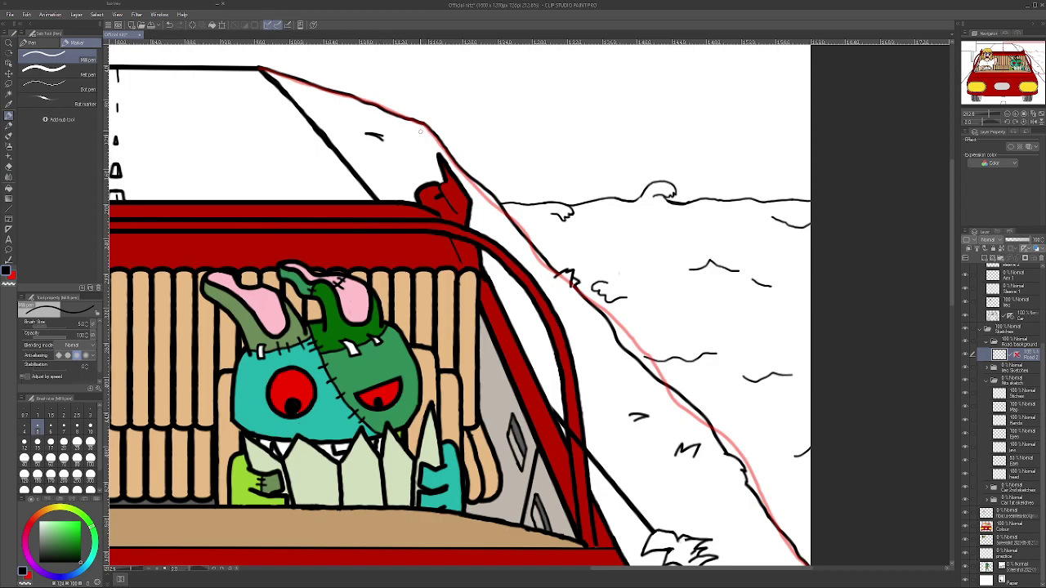
scroll(422, 131, "up", 3)
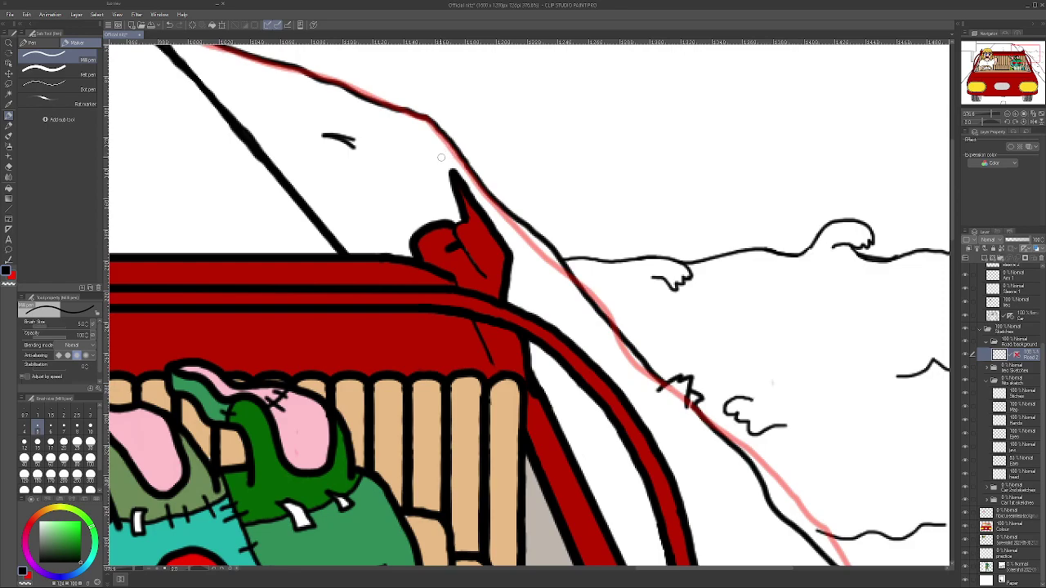
scroll(535, 263, "down", 4)
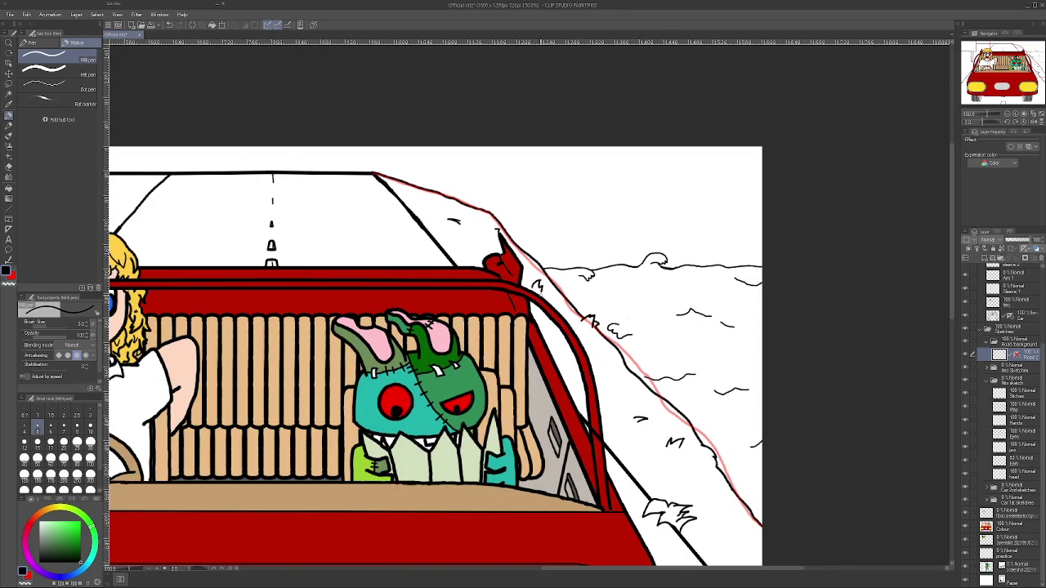
scroll(605, 400, "down", 3)
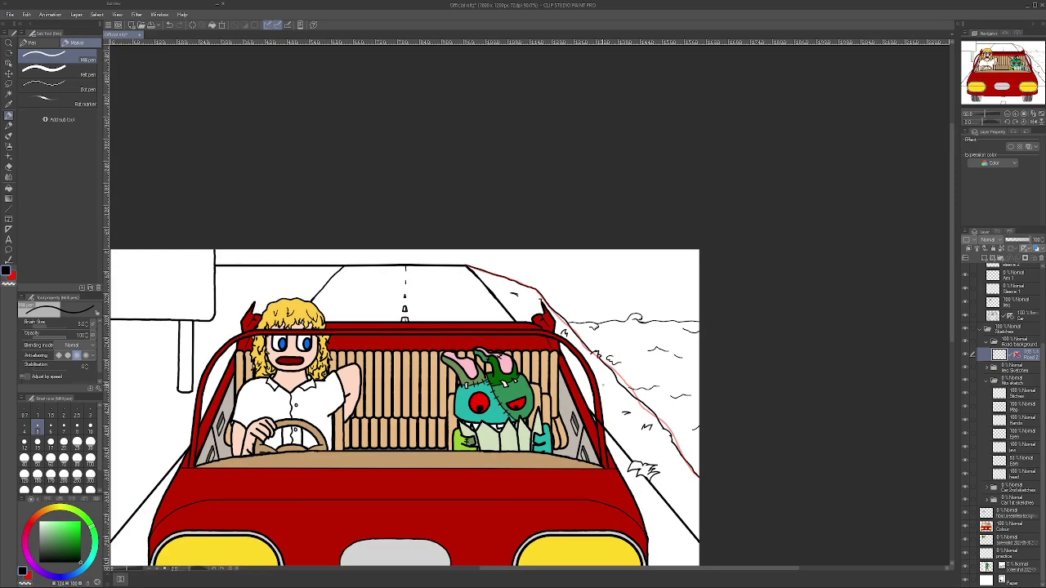
- Draw a small grass tuft on the road edge just above the driver's hair, erasing overlapping lines inside it and redrawing its lower blade
scroll(392, 327, "up", 8)
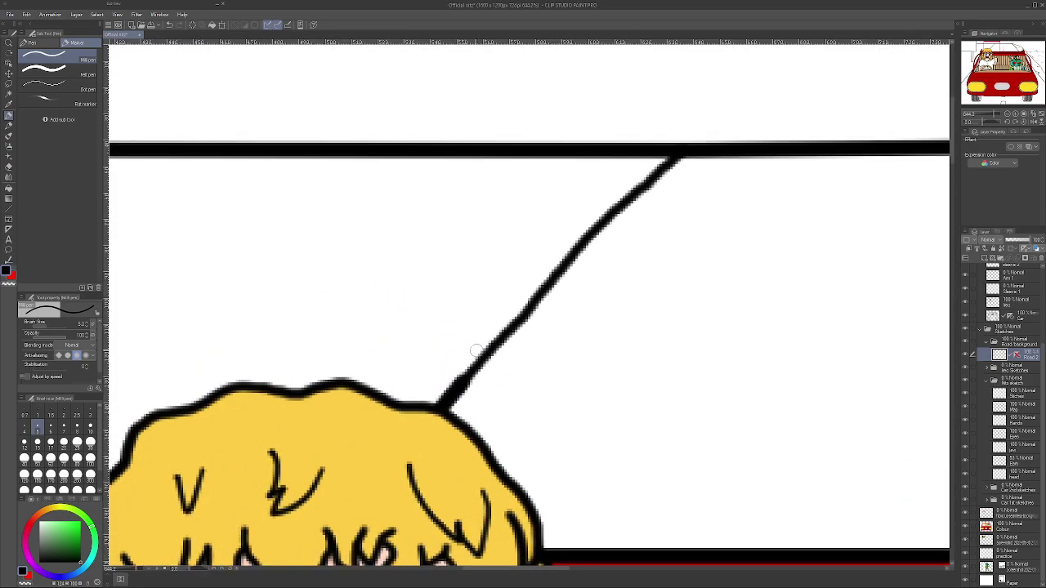
mouse_move(477, 350)
left_mouse_down()
mouse_move(496, 365)
mouse_move(467, 337)
left_mouse_up()
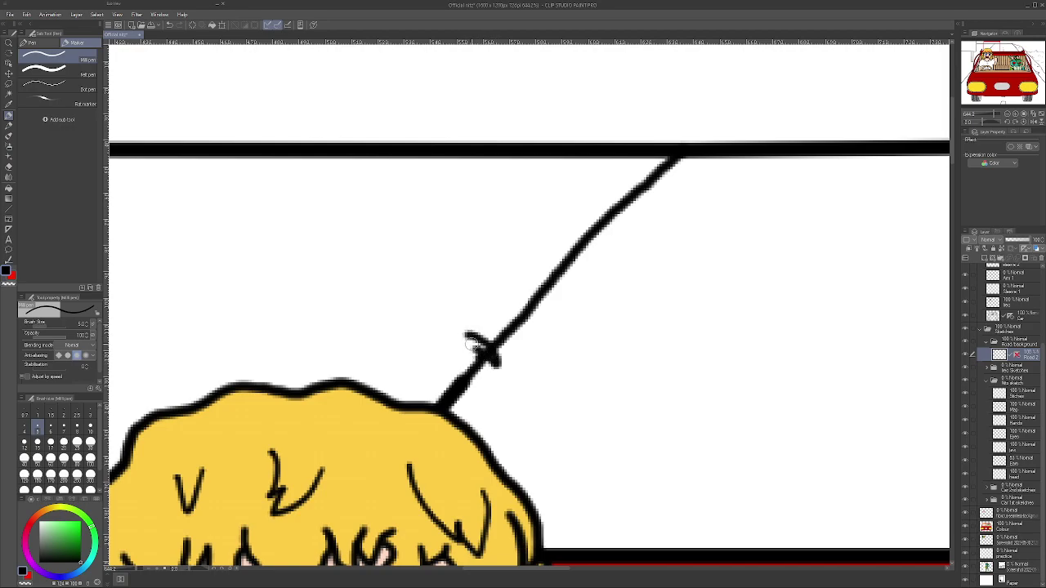
left_click(8, 166)
scroll(461, 350, "up", 1)
scroll(462, 349, "up", 1)
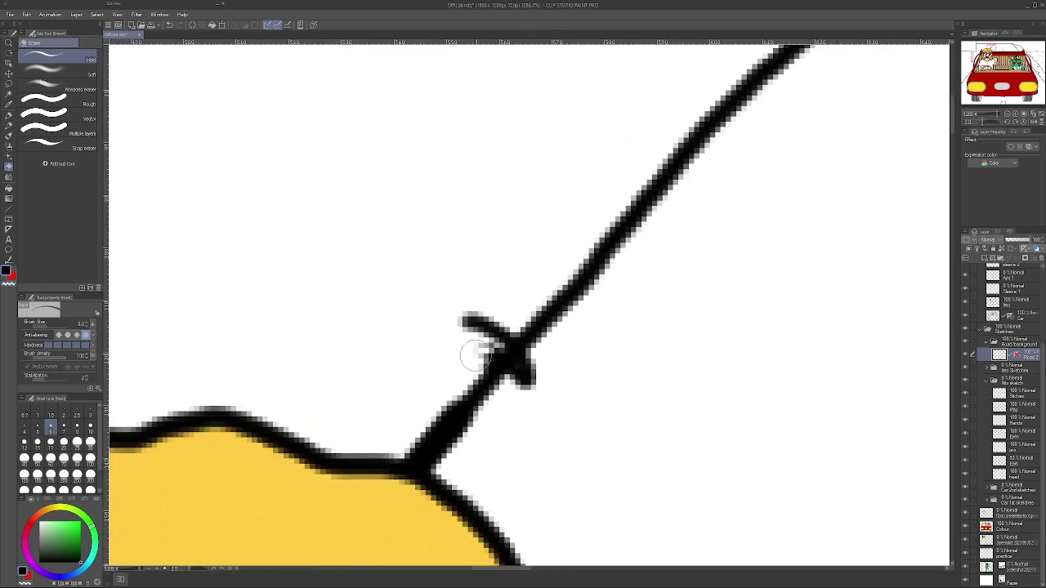
mouse_move(476, 359)
left_mouse_down()
mouse_move(486, 341)
mouse_move(514, 360)
mouse_move(477, 344)
mouse_move(527, 360)
mouse_move(536, 382)
mouse_move(442, 363)
left_mouse_up()
key("p")
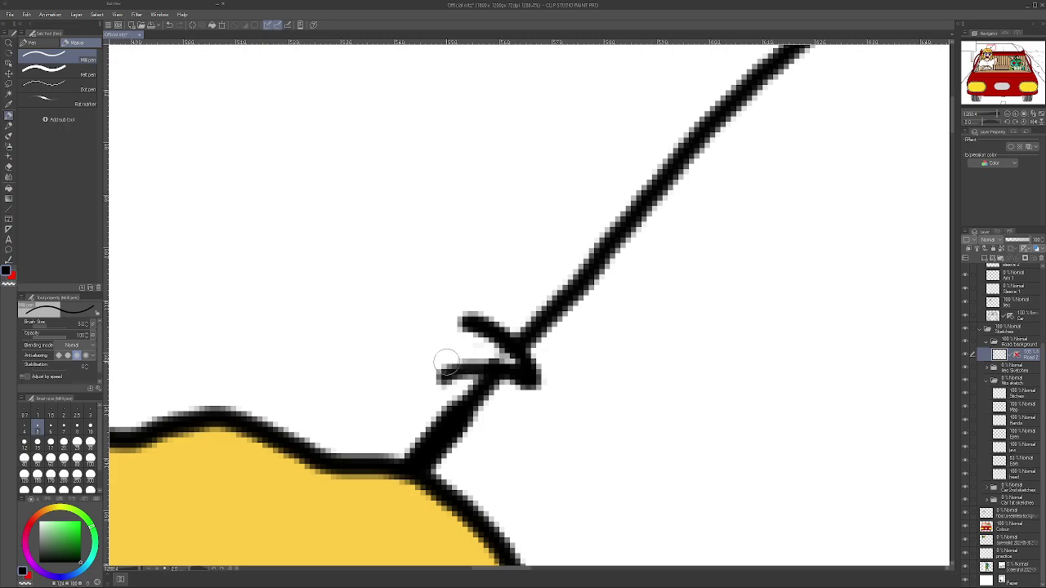
- Finish the spiky grass tuft on the road's edge just above the driver's hair
mouse_move(470, 323)
left_mouse_down()
mouse_move(479, 292)
mouse_move(442, 323)
mouse_move(456, 307)
mouse_move(399, 294)
mouse_move(440, 321)
mouse_move(397, 317)
mouse_move(425, 362)
left_mouse_up()
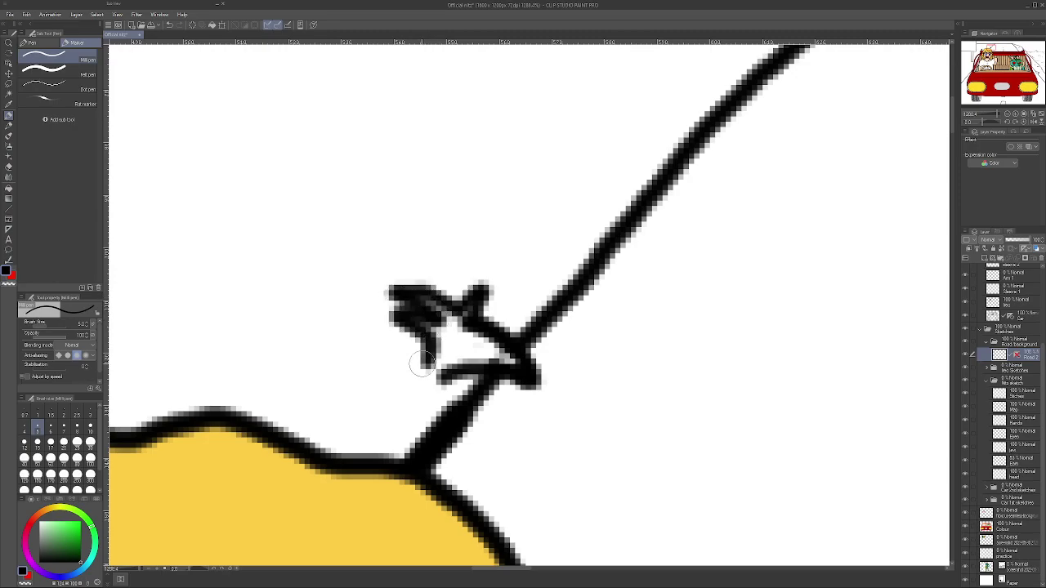
scroll(425, 364, "down", 5)
scroll(425, 363, "down", 8)
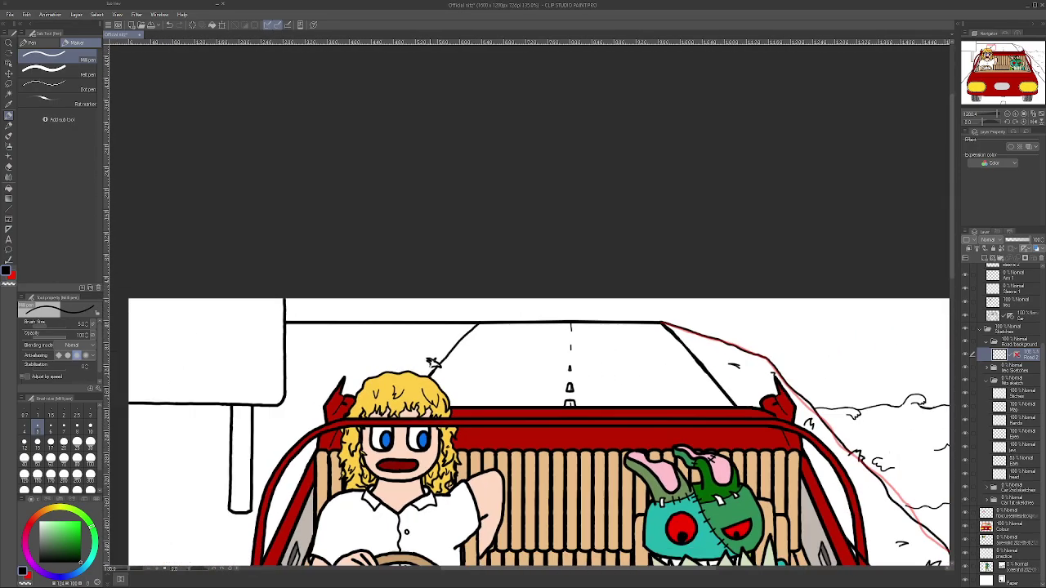
- Draw a jagged grass blade across the base of the signpost and erase the post's bottom line beneath it
scroll(260, 507, "up", 7)
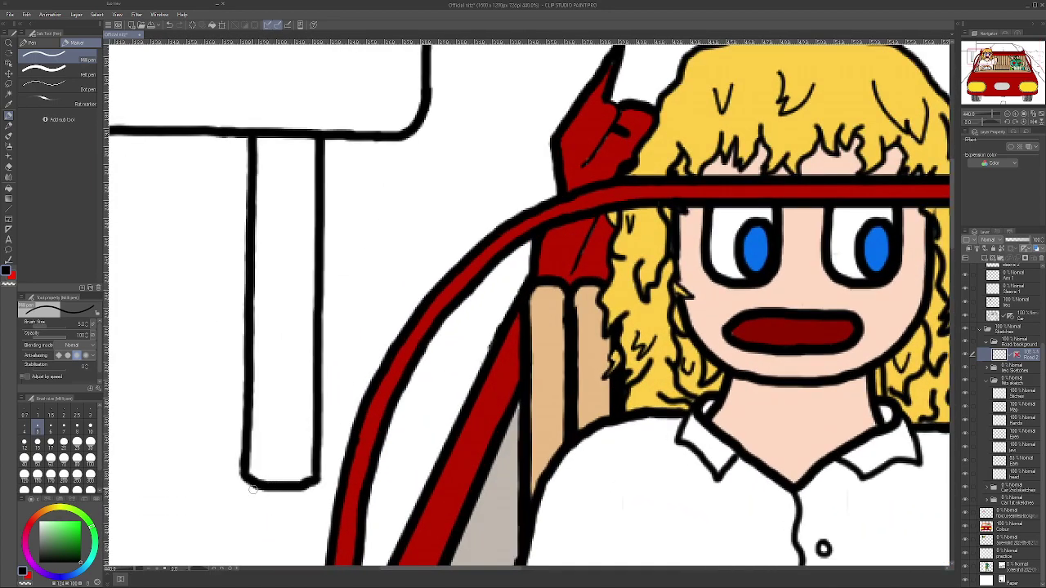
mouse_move(254, 488)
left_mouse_down()
mouse_move(279, 458)
mouse_move(272, 470)
mouse_move(286, 462)
mouse_move(281, 474)
mouse_move(297, 472)
mouse_move(297, 493)
mouse_move(307, 482)
left_mouse_up()
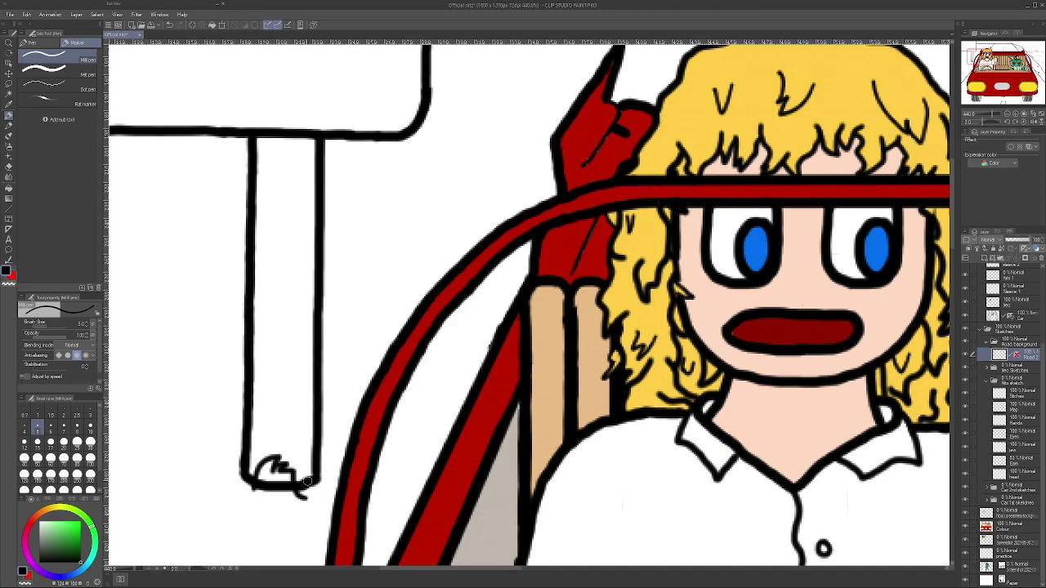
left_click(9, 165)
scroll(278, 478, "up", 3)
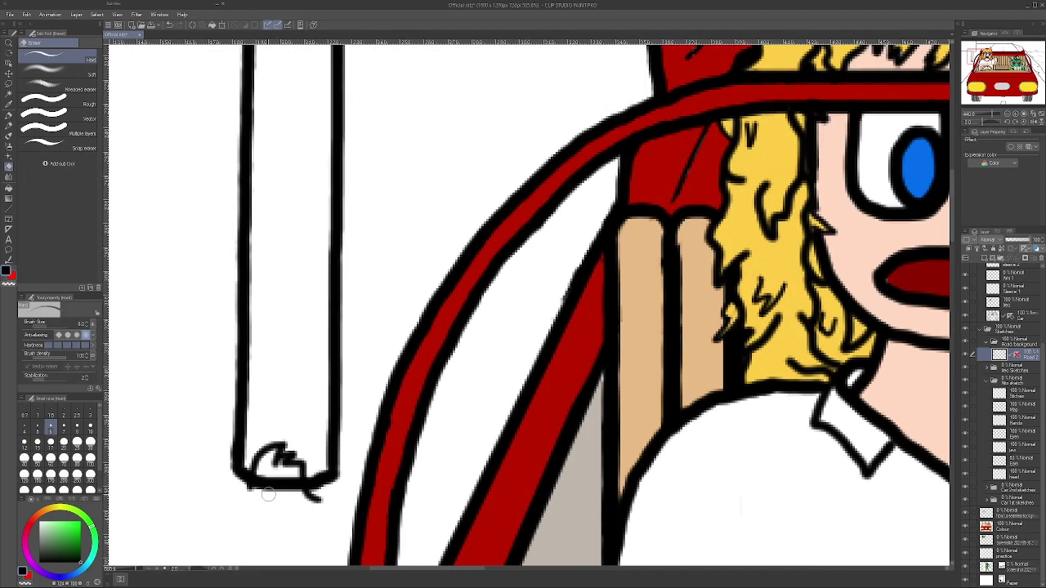
mouse_move(278, 478)
left_mouse_down()
mouse_move(305, 472)
mouse_move(311, 499)
mouse_move(281, 471)
mouse_move(288, 464)
mouse_move(280, 472)
mouse_move(272, 460)
mouse_move(249, 490)
left_mouse_up()
- Add pointed grass blades at both corners of the signpost's base and erase the overlapping post outline
left_click(8, 116)
mouse_move(221, 420)
left_mouse_down()
mouse_move(189, 422)
mouse_move(234, 454)
left_mouse_up()
left_click_drag(343, 457, 357, 468)
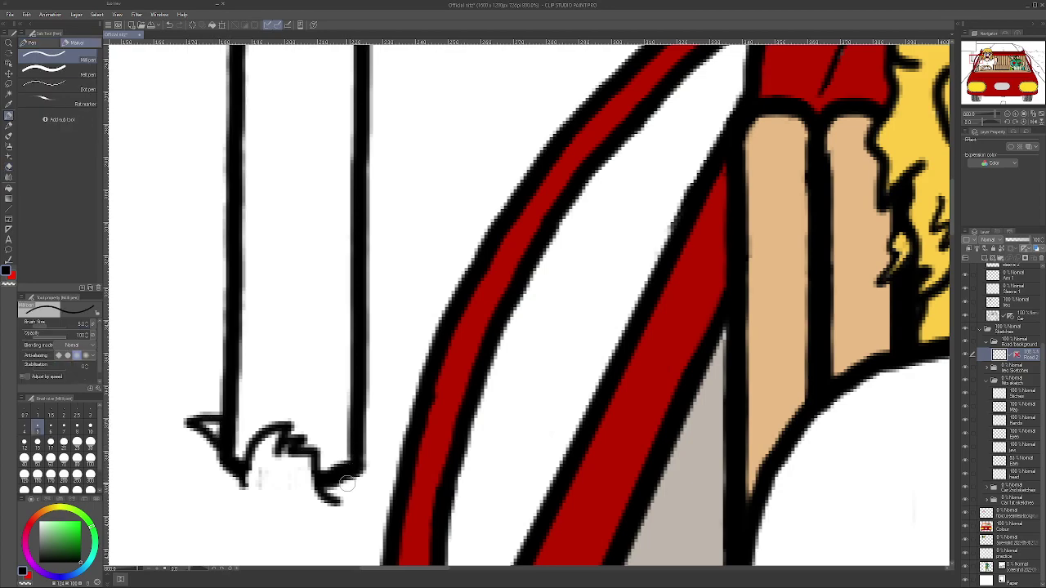
mouse_move(356, 477)
left_mouse_down()
mouse_move(327, 438)
mouse_move(347, 439)
left_mouse_up()
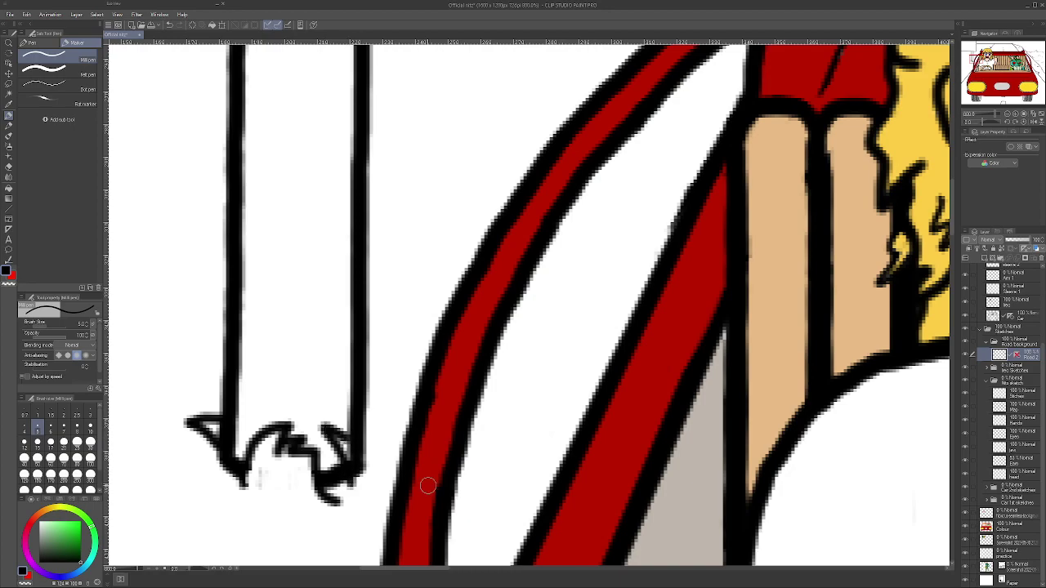
left_click(8, 168)
mouse_move(355, 459)
left_mouse_down()
mouse_move(352, 445)
mouse_move(368, 461)
mouse_move(356, 474)
mouse_move(351, 461)
mouse_move(360, 486)
mouse_move(345, 439)
mouse_move(366, 455)
mouse_move(382, 438)
mouse_move(374, 477)
mouse_move(396, 462)
mouse_move(388, 448)
mouse_move(401, 465)
mouse_move(377, 441)
mouse_move(398, 413)
mouse_move(366, 415)
left_mouse_up()
- Scatter small jagged black grass marks over the field around the signpost and between the sign panel and the road
left_click(8, 116)
scroll(367, 415, "down", 10)
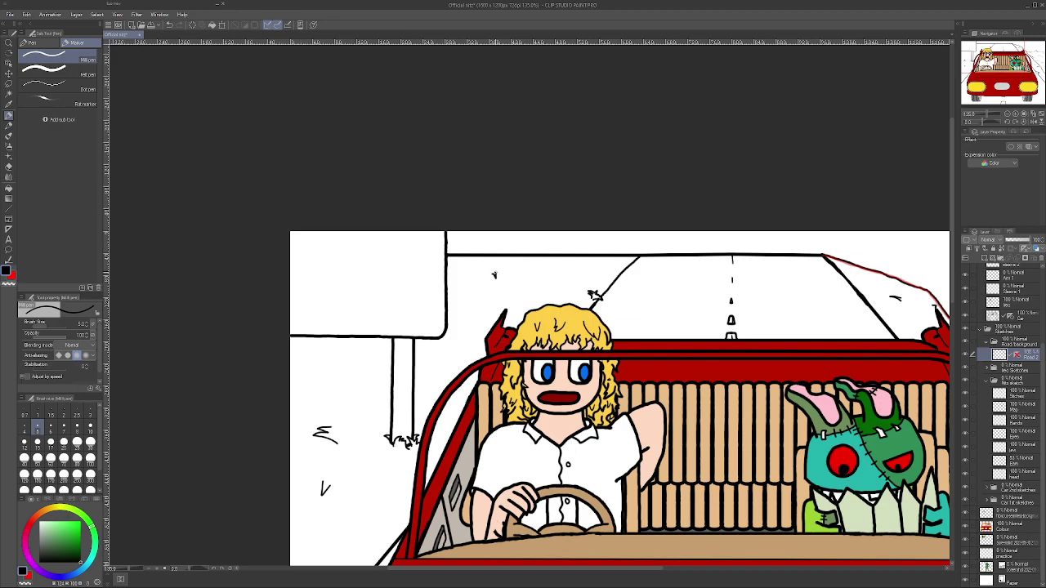
scroll(430, 239, "up", 3)
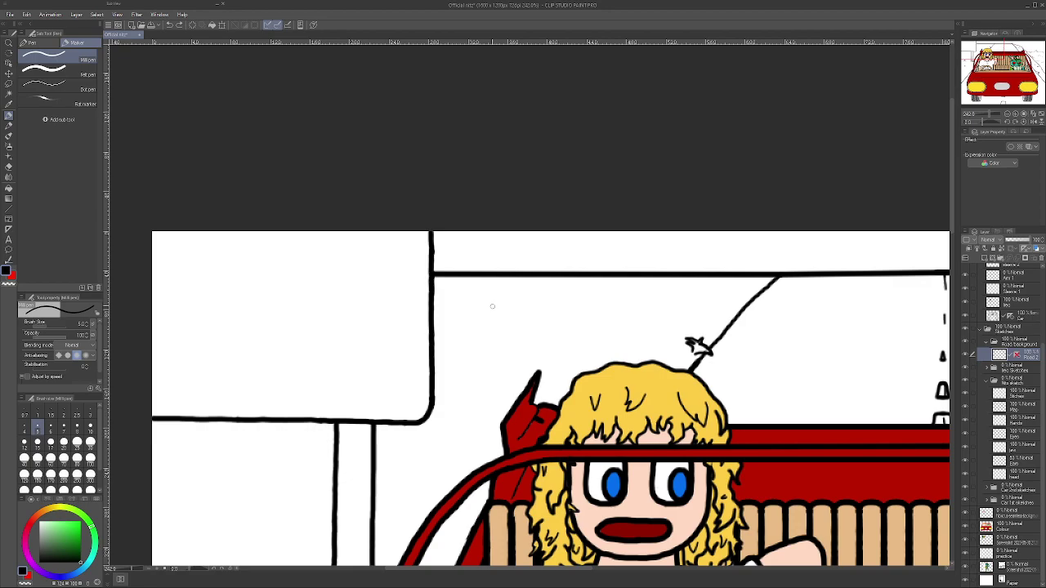
left_click_drag(496, 308, 512, 297)
scroll(515, 293, "down", 4)
scroll(515, 256, "up", 3)
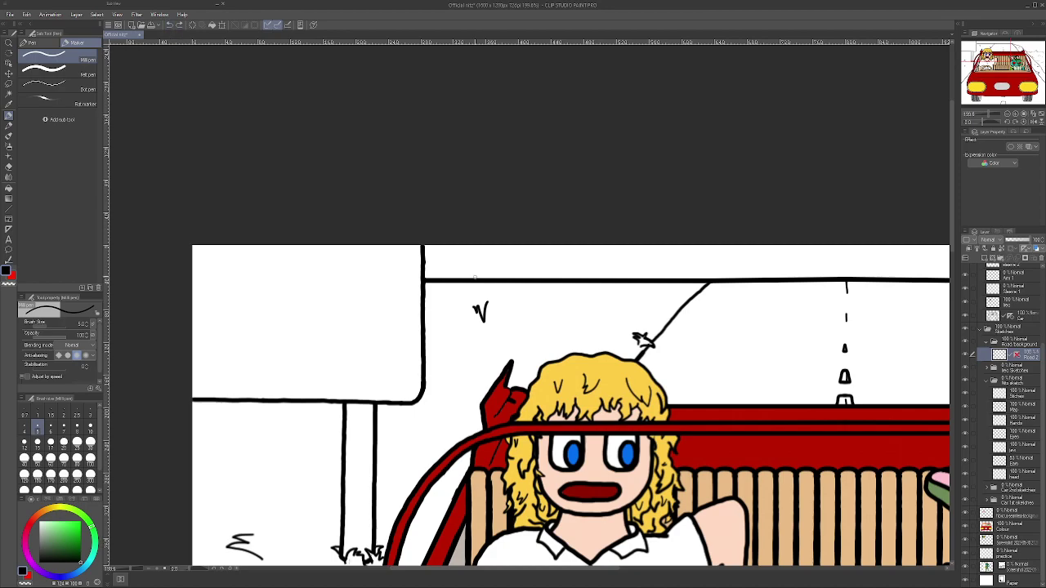
- Draw a spiky grass tuft on the horizon line beside the sign panel and erase the line running through it
scroll(445, 286, "up", 5)
mouse_move(444, 286)
left_mouse_down()
mouse_move(395, 270)
mouse_move(456, 267)
mouse_move(441, 253)
mouse_move(458, 245)
mouse_move(483, 266)
mouse_move(495, 229)
mouse_move(523, 199)
mouse_move(519, 270)
mouse_move(536, 259)
mouse_move(535, 308)
left_mouse_up()
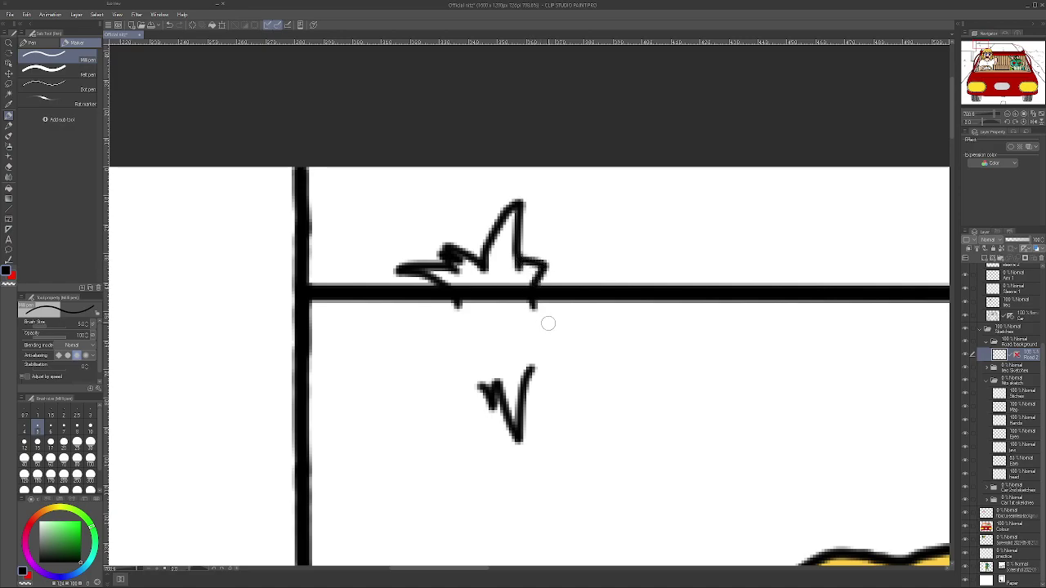
left_click(9, 165)
scroll(495, 302, "up", 1)
mouse_move(495, 302)
left_mouse_down()
mouse_move(534, 297)
mouse_move(537, 317)
mouse_move(514, 315)
mouse_move(491, 310)
mouse_move(477, 296)
mouse_move(488, 292)
mouse_move(461, 276)
mouse_move(462, 308)
mouse_move(455, 283)
left_mouse_up()
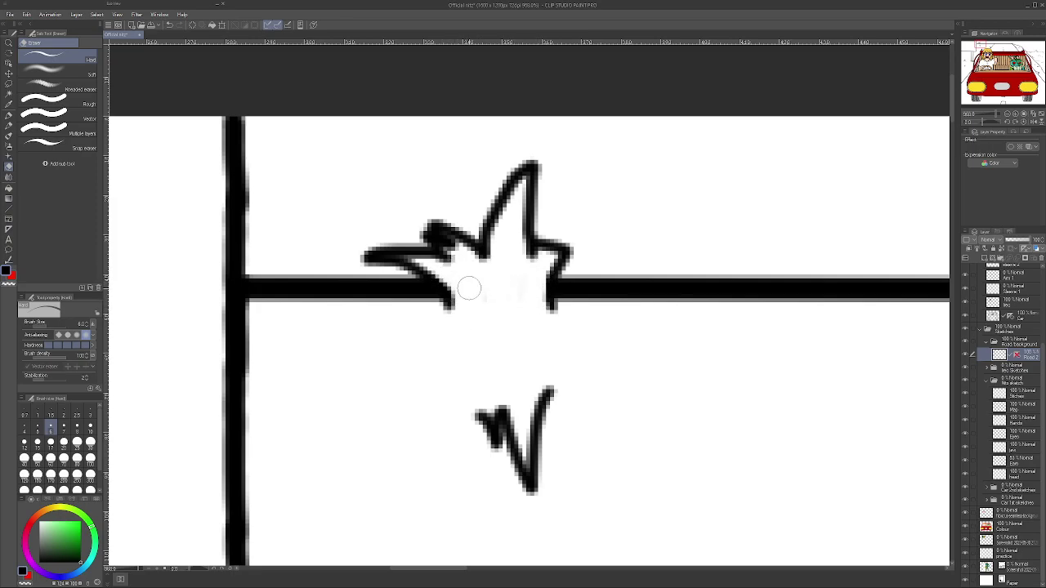
scroll(523, 293, "down", 4)
scroll(527, 301, "down", 8)
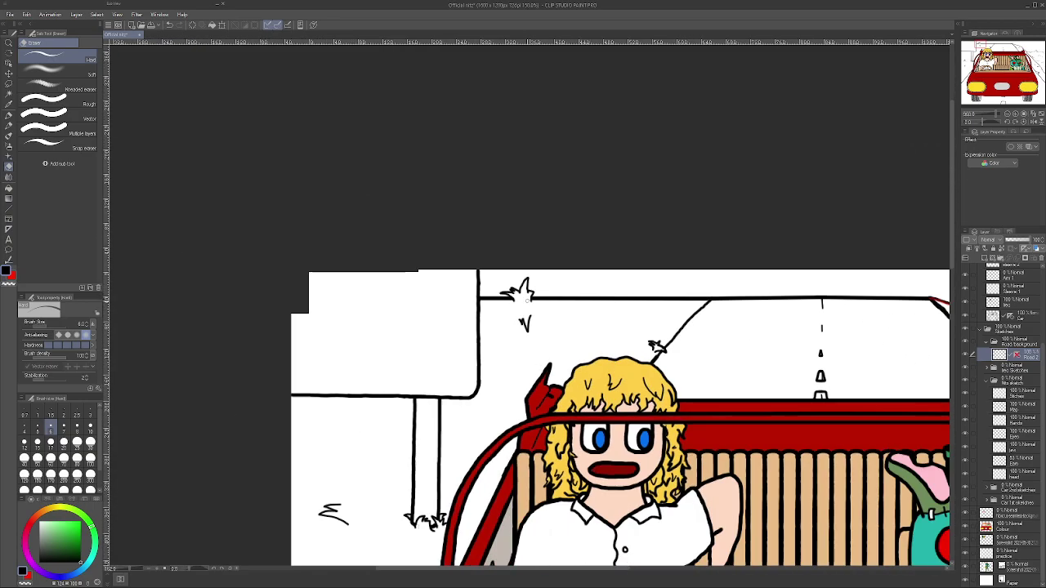
scroll(772, 516, "up", 6)
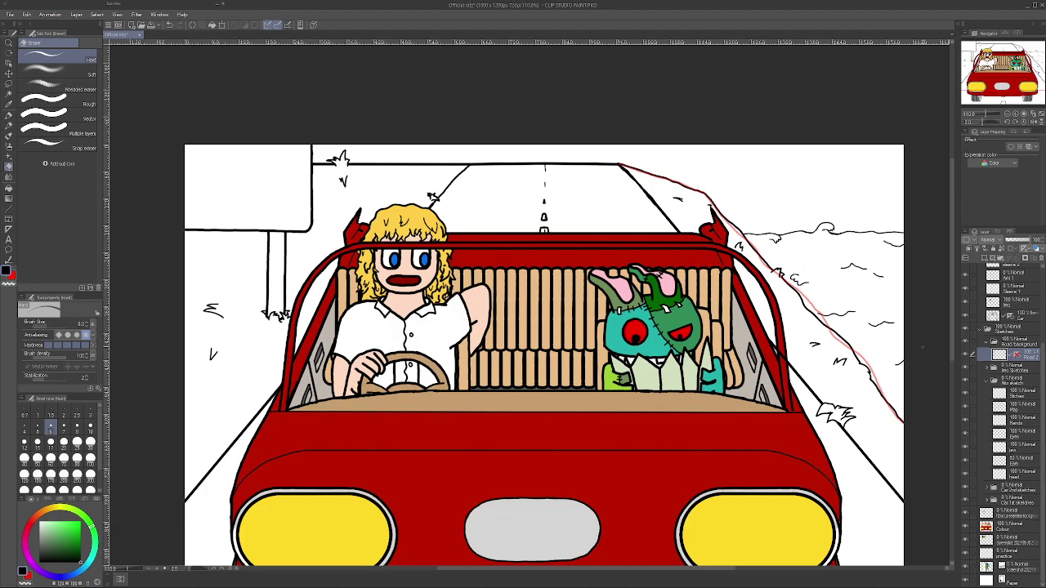
mouse_move(952, 235)
left_mouse_down()
mouse_move(945, 281)
mouse_move(942, 237)
left_mouse_up()
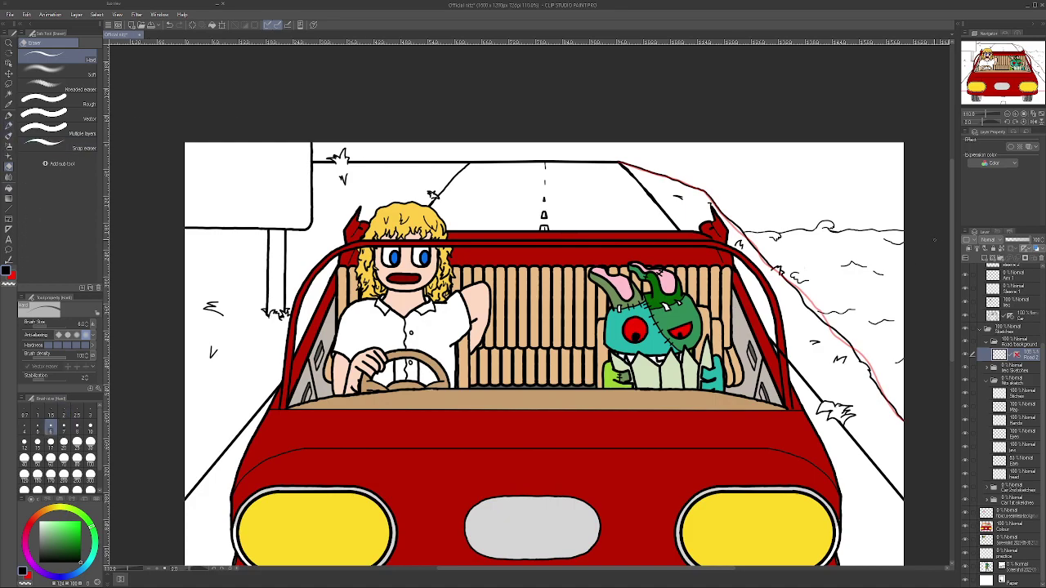
- Set the eraser's brush density to 100 and the Milli pen's opacity to 50
scroll(952, 232, "up", 3)
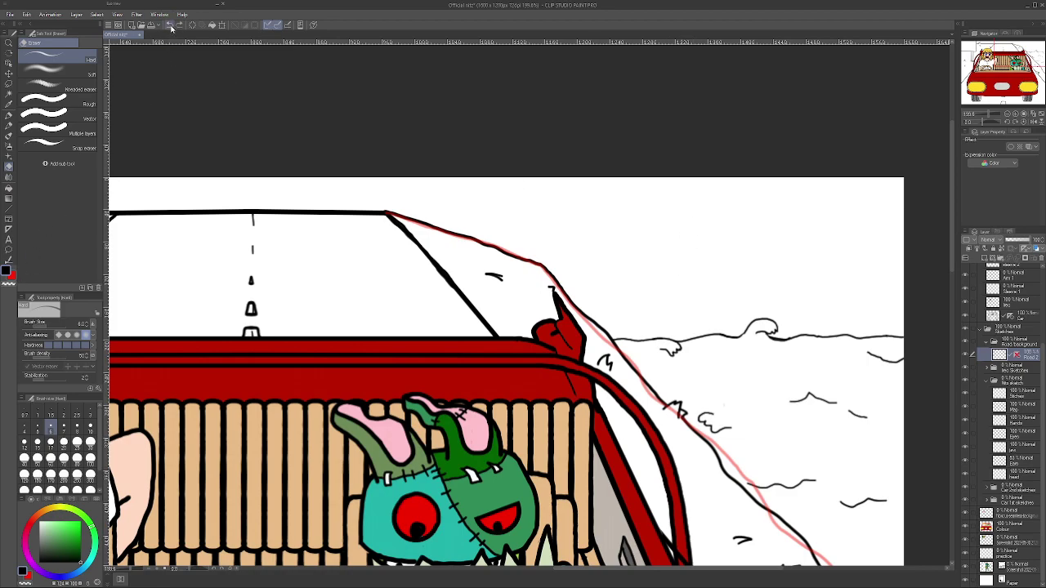
left_click_drag(51, 360, 104, 362)
left_click(9, 119)
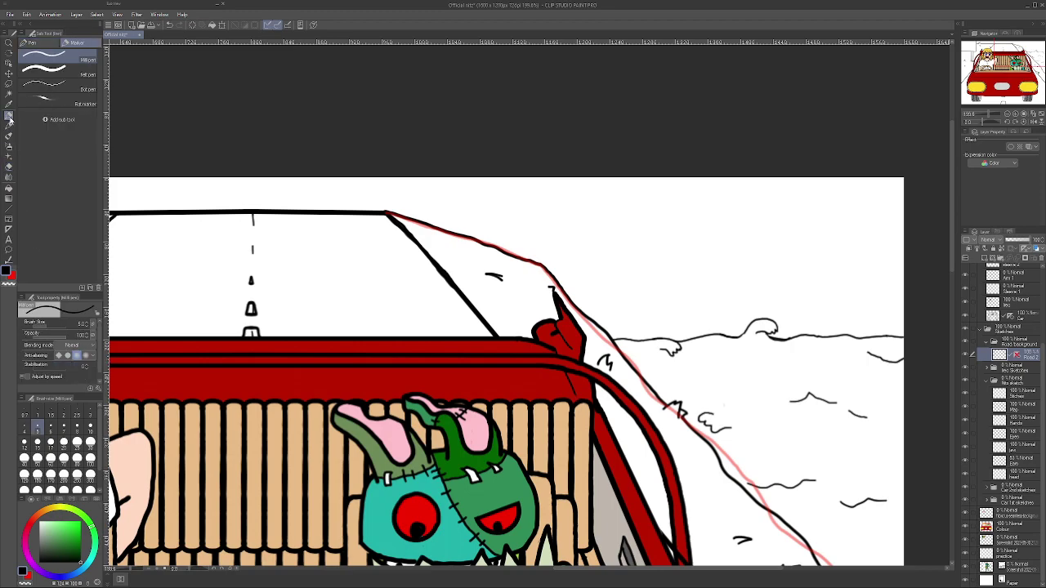
left_click_drag(58, 337, 54, 338)
- Try to sketch a cloud's scalloped underside in semi-transparent black in the sky above the roadside slope
mouse_move(632, 230)
left_mouse_down()
mouse_move(622, 251)
mouse_move(658, 260)
left_mouse_up()
key("ctrl+z")
left_click_drag(551, 196, 582, 189)
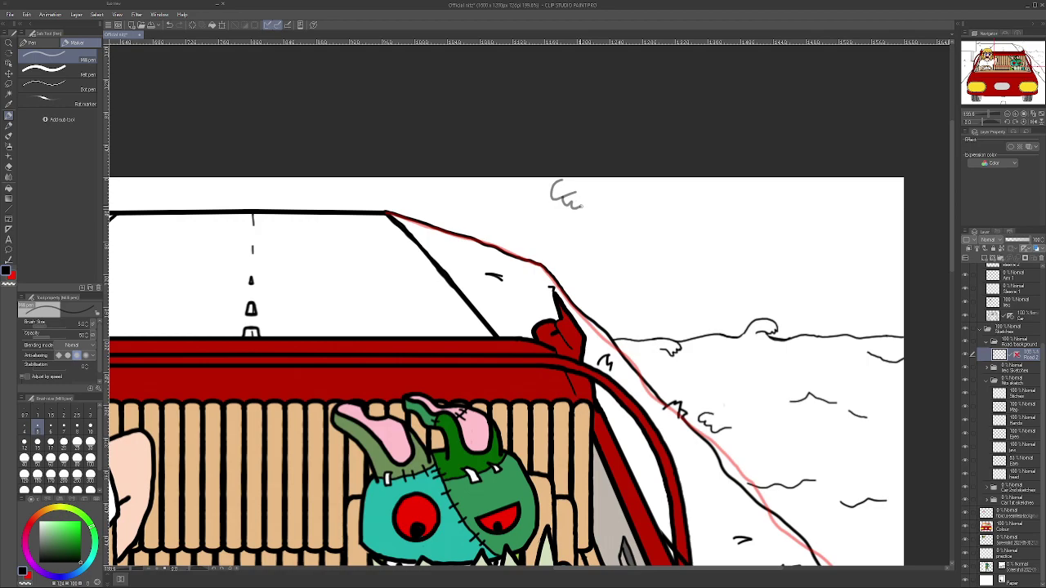
left_click_drag(583, 206, 594, 205)
scroll(614, 198, "up", 5)
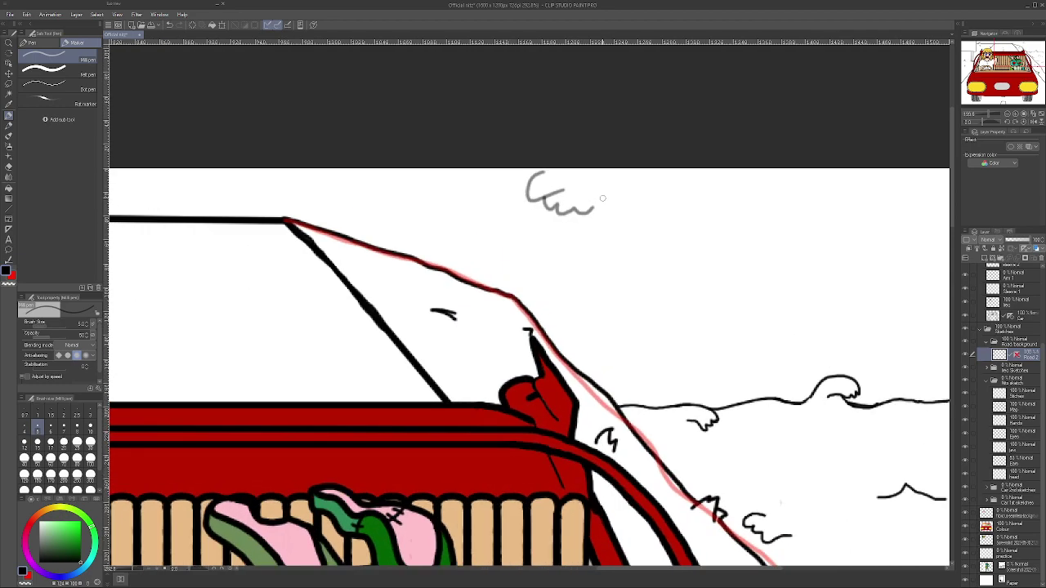
mouse_move(586, 211)
left_mouse_down()
mouse_move(633, 205)
mouse_move(641, 215)
mouse_move(682, 207)
mouse_move(665, 192)
mouse_move(706, 212)
mouse_move(704, 202)
mouse_move(785, 204)
left_mouse_up()
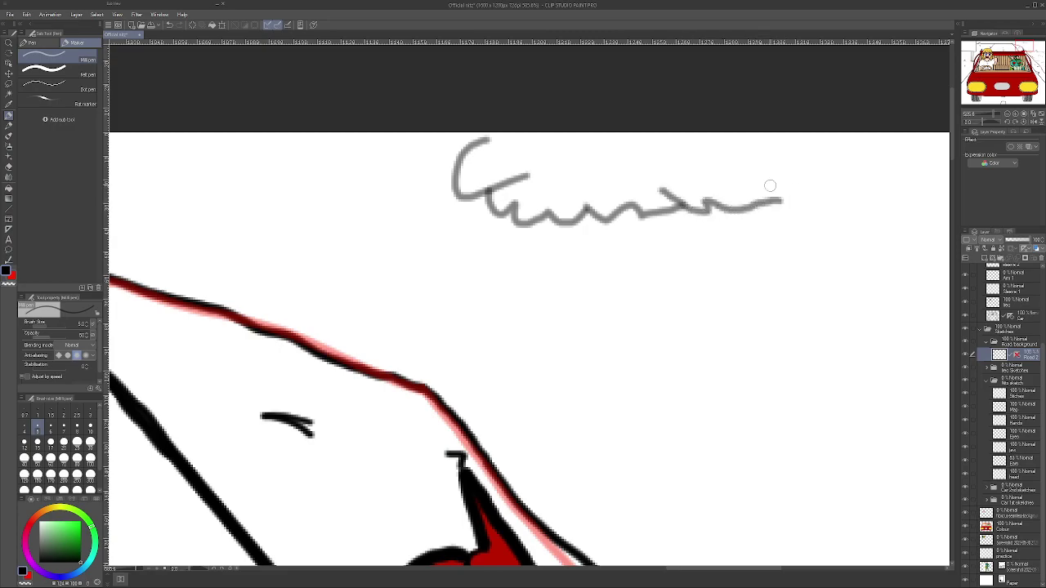
- Extend the trial cloud's outline up to the canvas edge and erase stray marks inside its far end
scroll(774, 198, "down", 1)
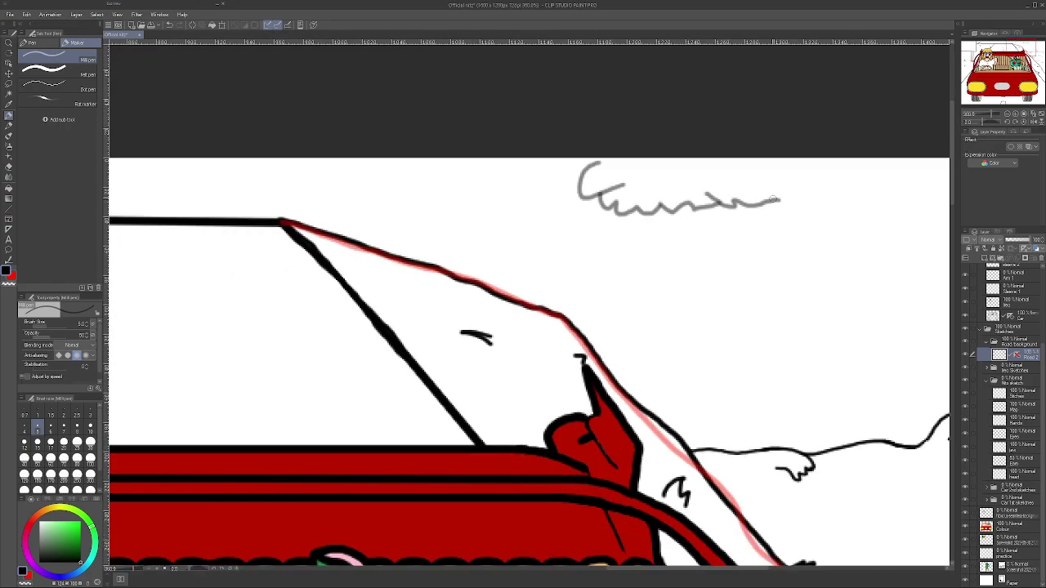
mouse_move(779, 199)
left_mouse_down()
mouse_move(789, 185)
mouse_move(774, 163)
left_mouse_up()
mouse_move(791, 167)
left_mouse_down()
mouse_move(770, 171)
mouse_move(764, 155)
mouse_move(798, 154)
left_mouse_up()
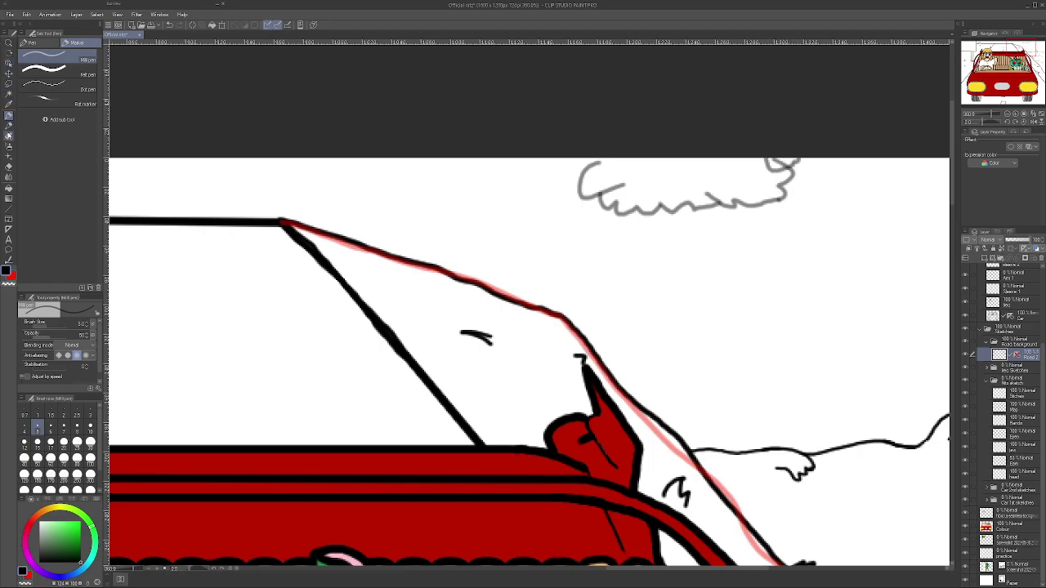
left_click(9, 166)
scroll(764, 162, "up", 2)
scroll(765, 162, "up", 1)
mouse_move(764, 162)
left_mouse_down()
mouse_move(789, 162)
mouse_move(758, 166)
left_mouse_up()
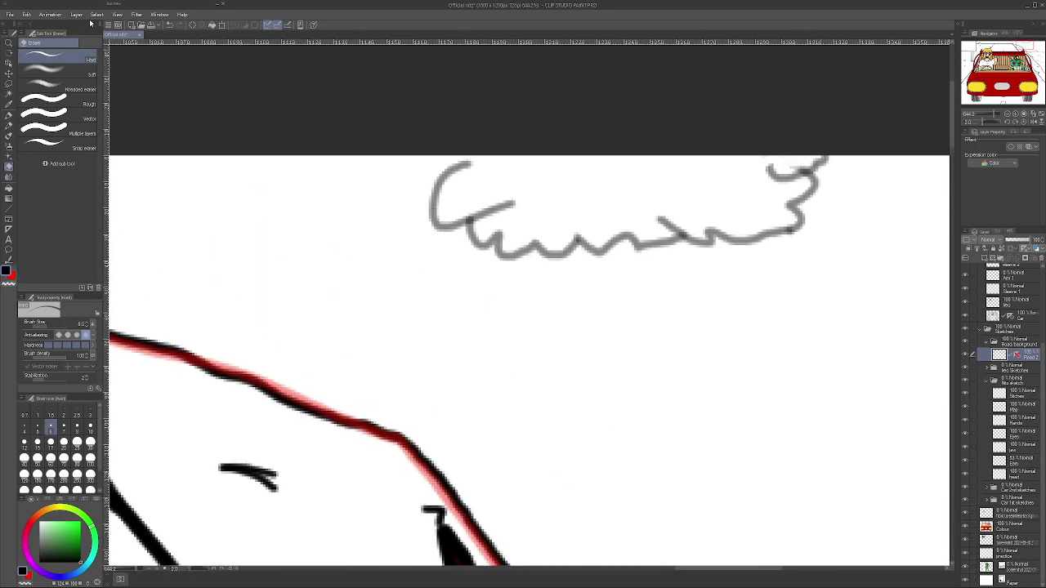
- Undo all strokes of the semi-transparent cloud
left_click(174, 26)
left_click(174, 26)
left_click(174, 26)
left_click(174, 26)
left_click(174, 26)
left_click(174, 26)
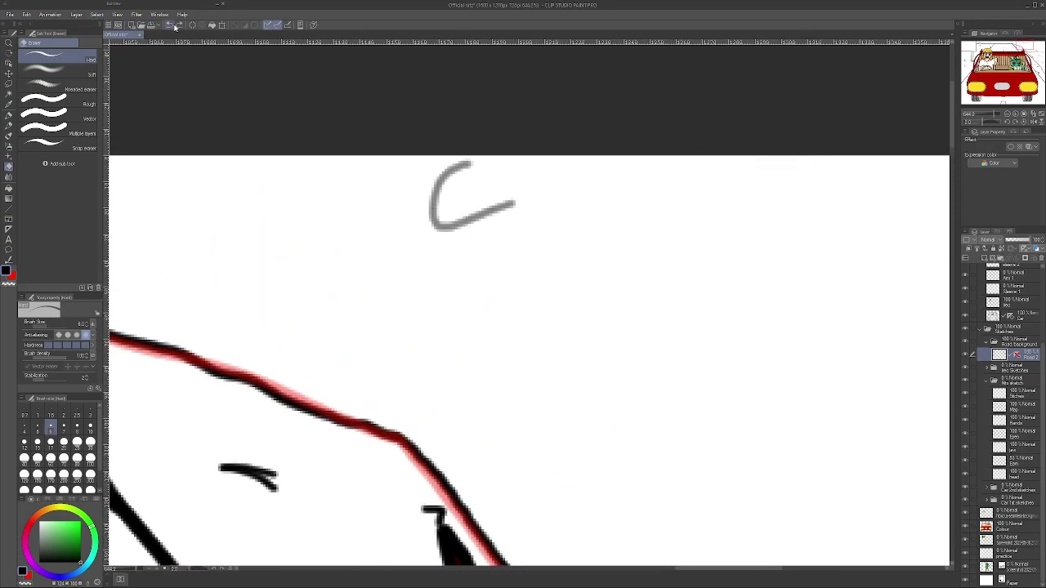
left_click(174, 26)
scroll(249, 304, "down", 2)
scroll(249, 303, "down", 1)
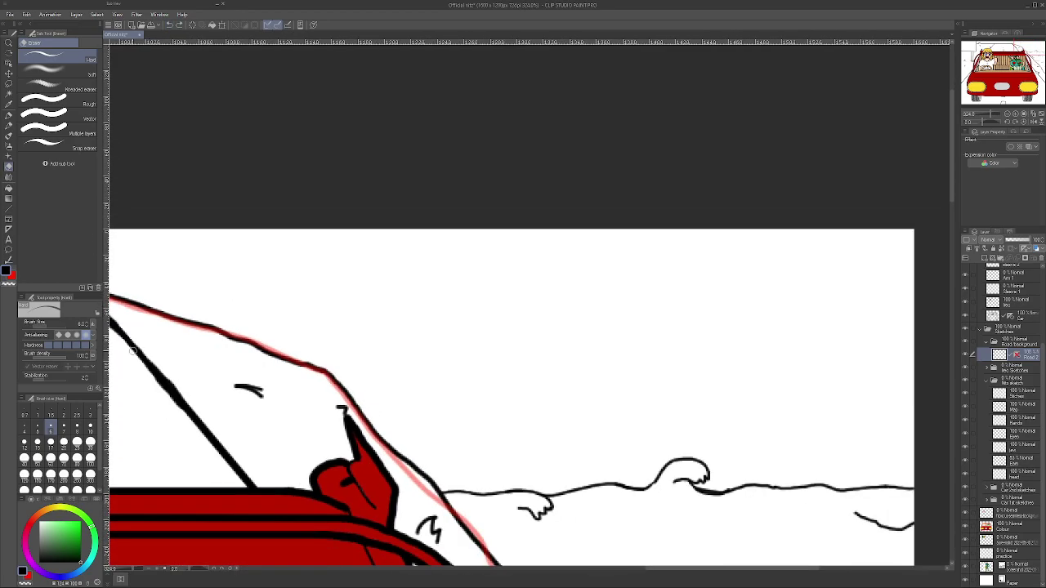
- Pick a mid grey drawing colour and set the Milli pen's opacity to 100
left_click(9, 118)
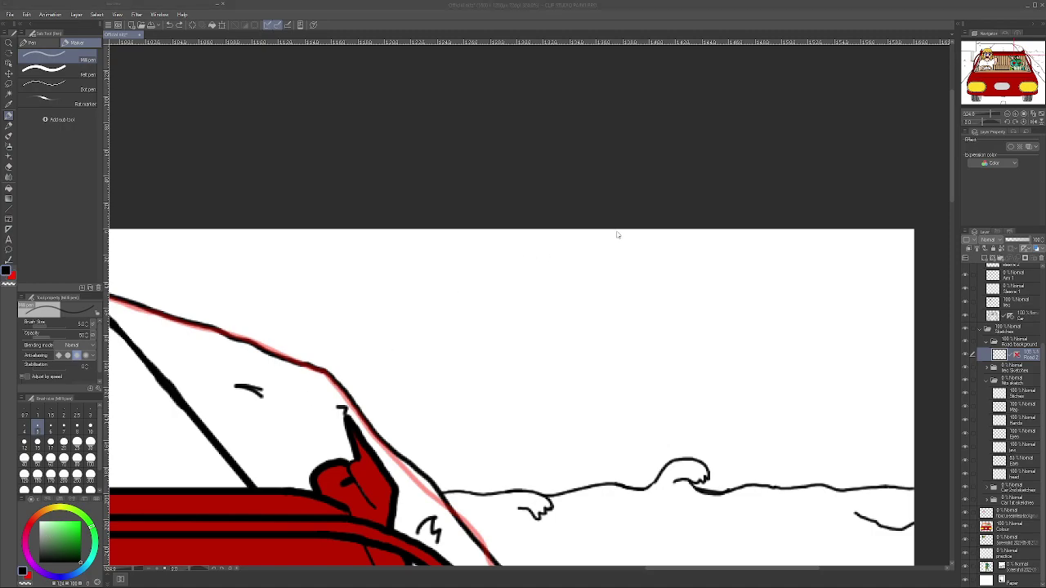
left_click(40, 540)
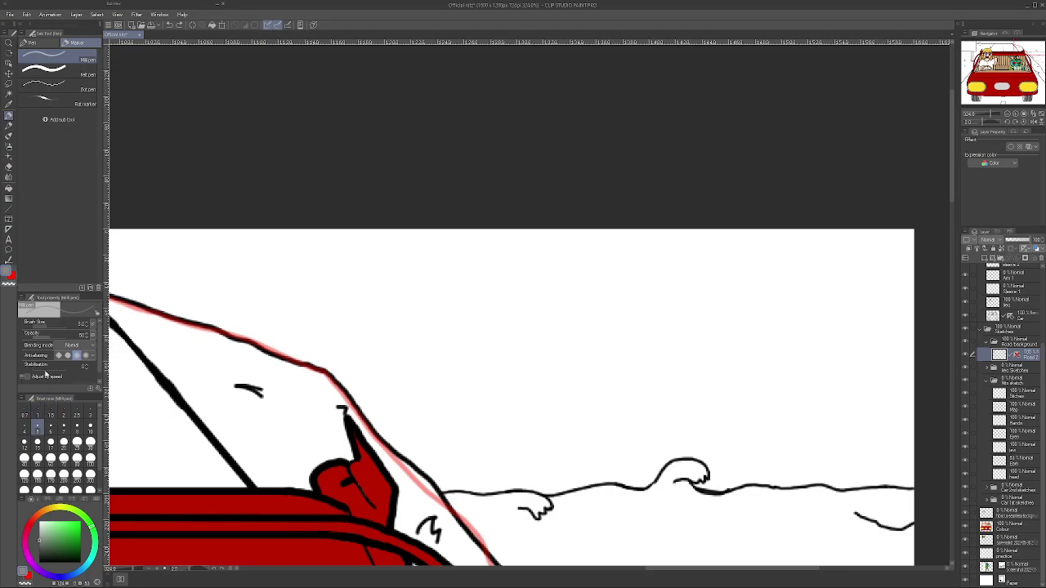
left_click_drag(52, 336, 116, 326)
- Try to sketch a solid grey scalloped cloud outline hanging from the canvas's upper edge above the roadside slope
scroll(488, 279, "up", 1)
mouse_move(494, 255)
left_mouse_down()
mouse_move(476, 284)
mouse_move(557, 271)
mouse_move(527, 278)
left_mouse_up()
left_click(169, 24)
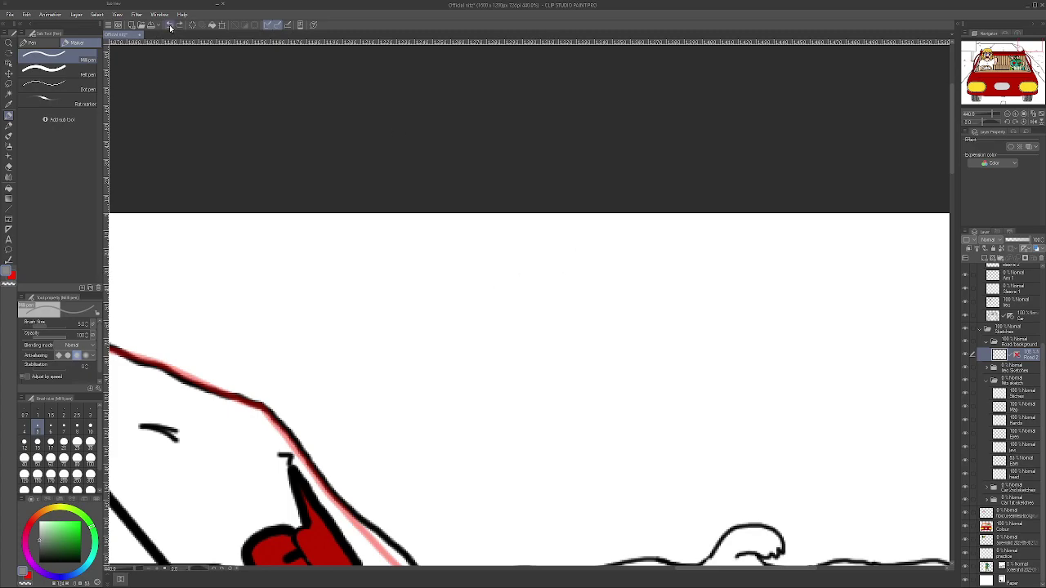
mouse_move(448, 217)
left_mouse_down()
mouse_move(421, 255)
mouse_move(505, 271)
mouse_move(533, 270)
mouse_move(568, 245)
mouse_move(557, 255)
mouse_move(601, 262)
mouse_move(608, 246)
mouse_move(637, 263)
mouse_move(693, 257)
mouse_move(732, 216)
mouse_move(743, 234)
mouse_move(736, 246)
mouse_move(691, 226)
left_mouse_up()
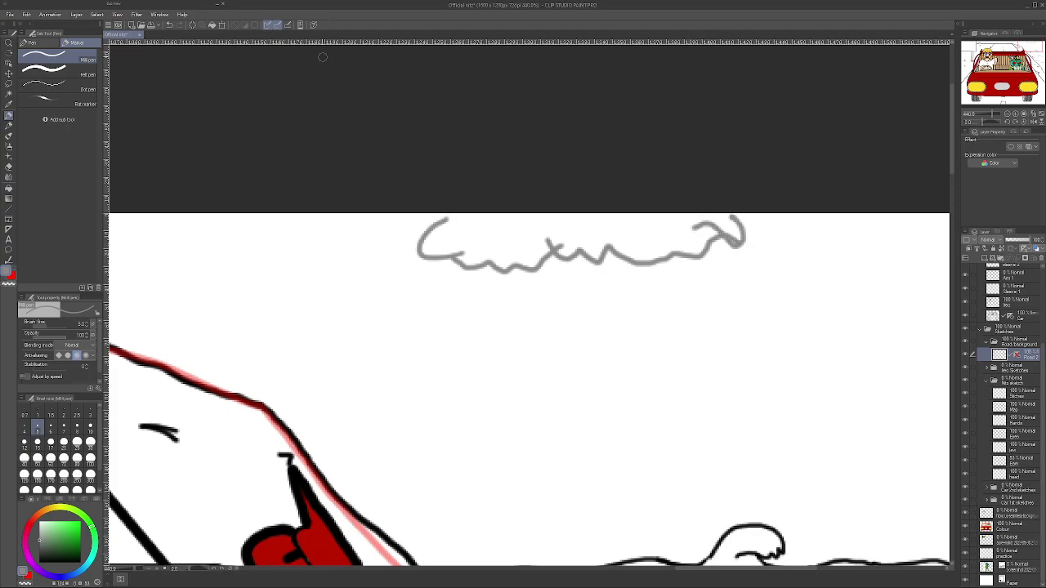
- Undo the grey cloud outline stroke by stroke until the sky is empty
left_click(170, 25)
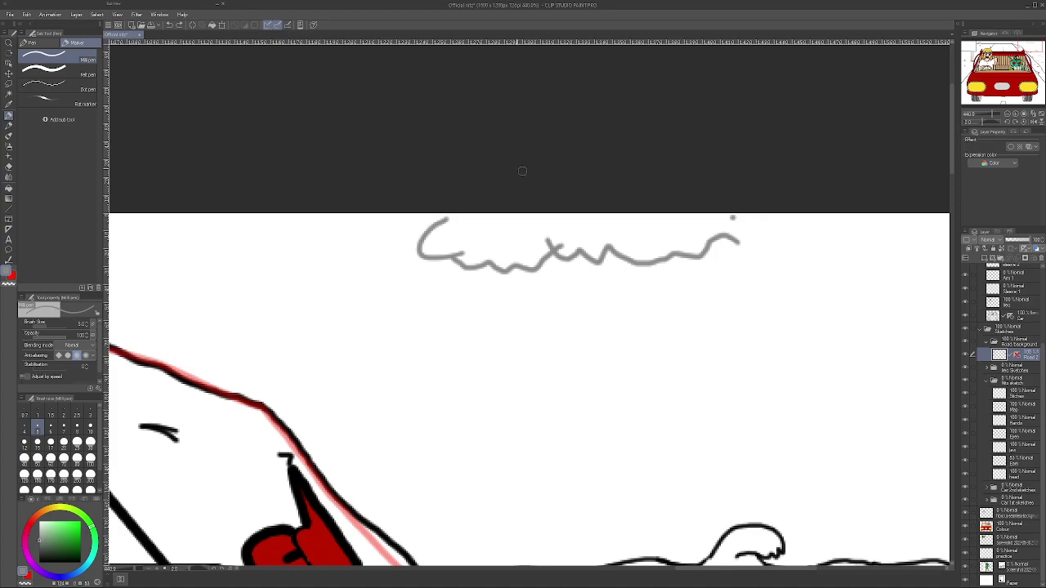
left_click(167, 24)
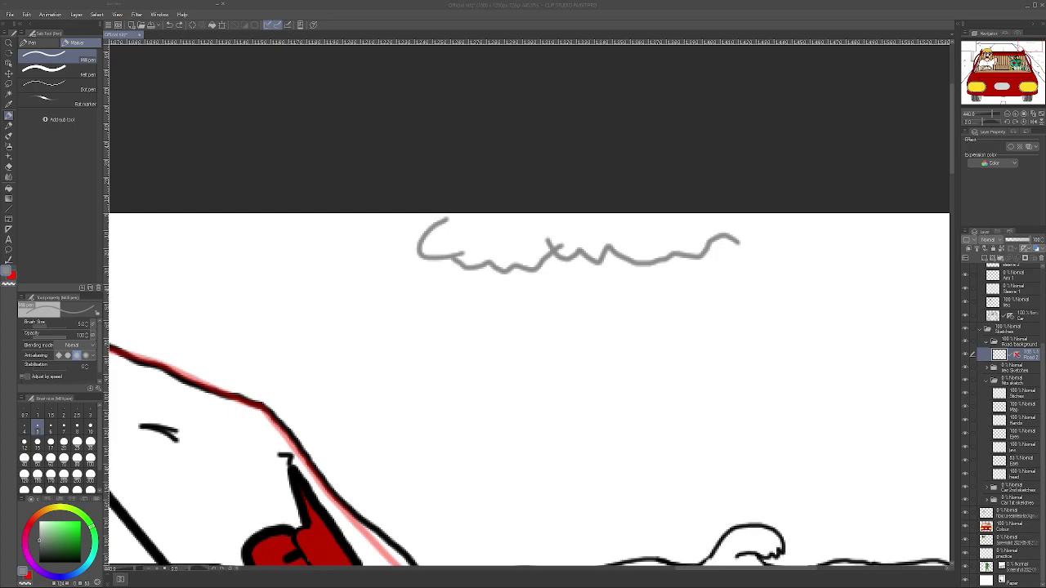
left_click(629, 581)
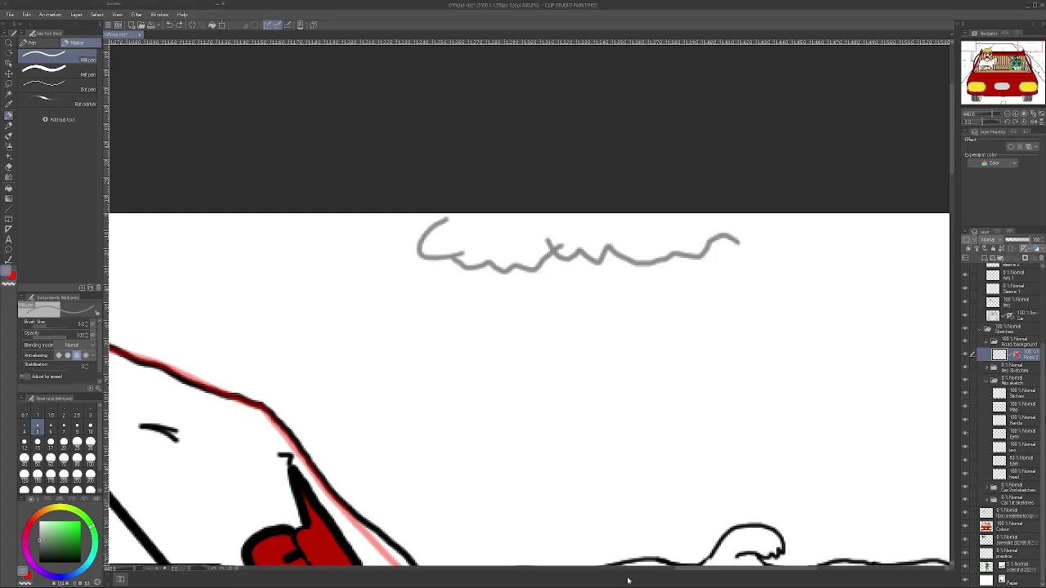
left_click(169, 26)
left_click(169, 26)
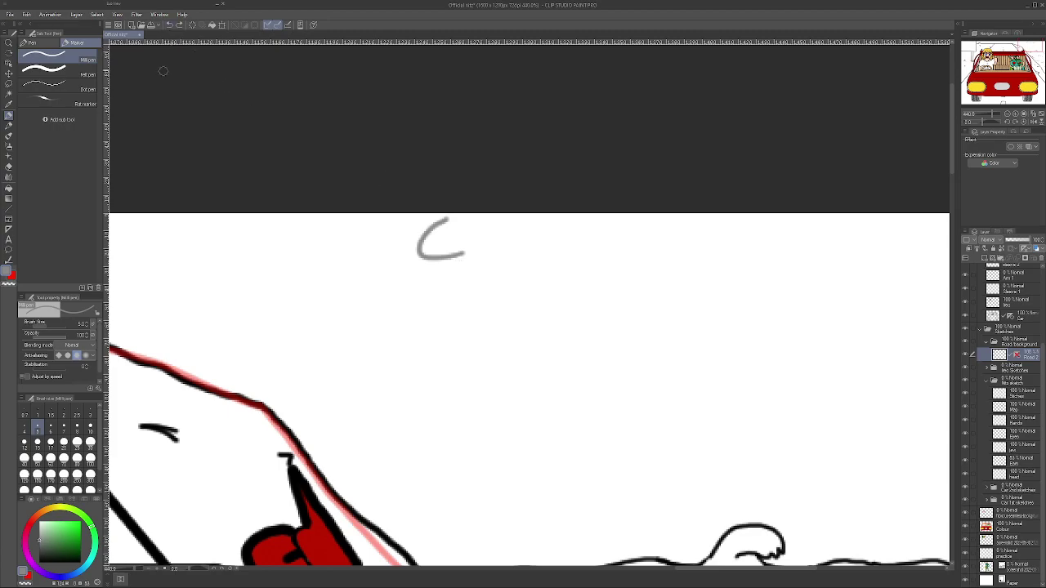
left_click(170, 26)
- Draw a nearly horizontal grey straight line at brush size 5 across the sky above the sea
left_click(8, 208)
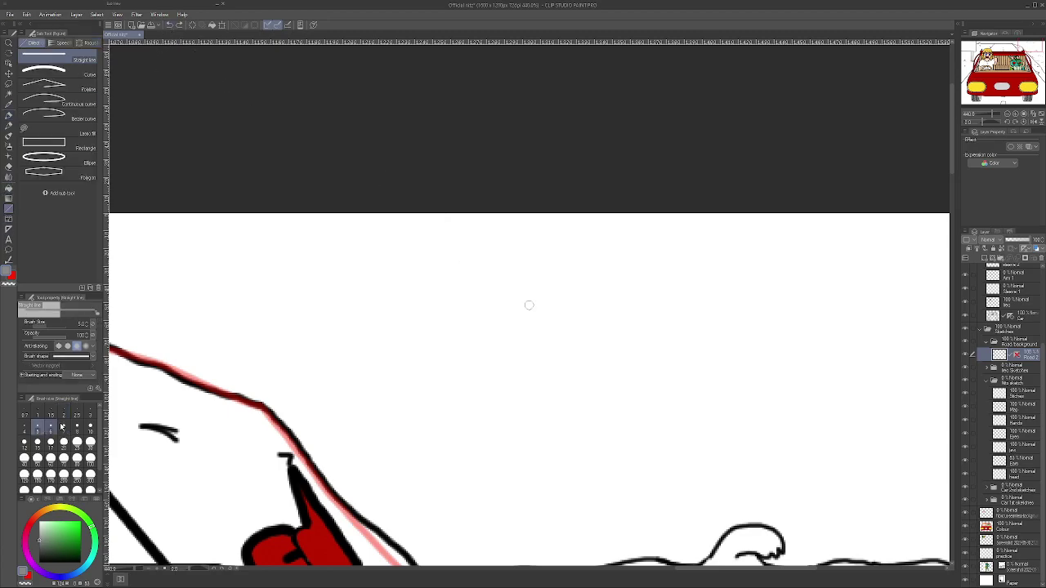
left_click_drag(407, 292, 766, 295)
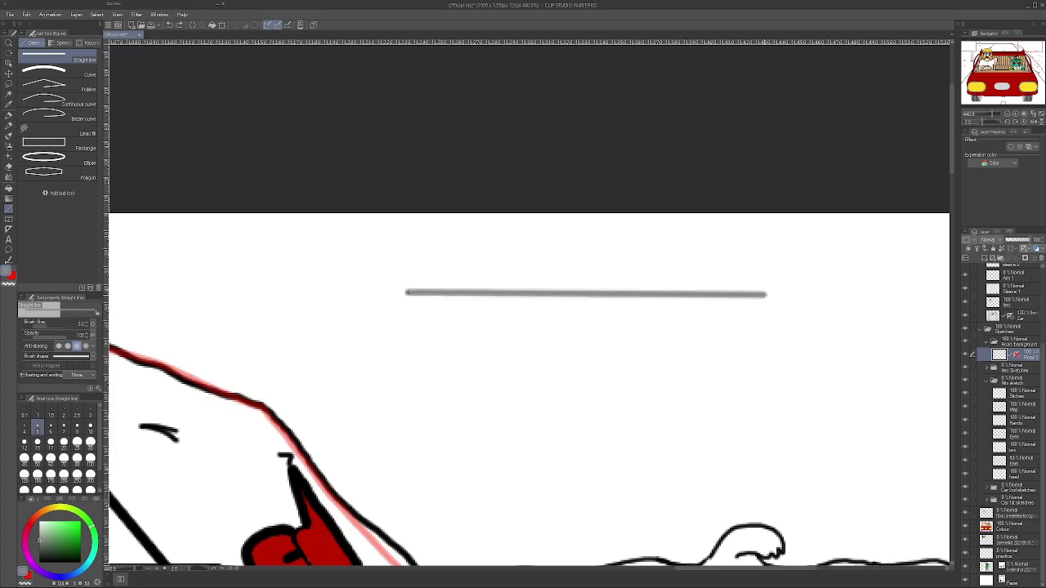
- Replace the sky line with a new horizontal grey straight line and draw the cloud's puffy left end with the Milli pen at brush size 6
left_click(166, 25)
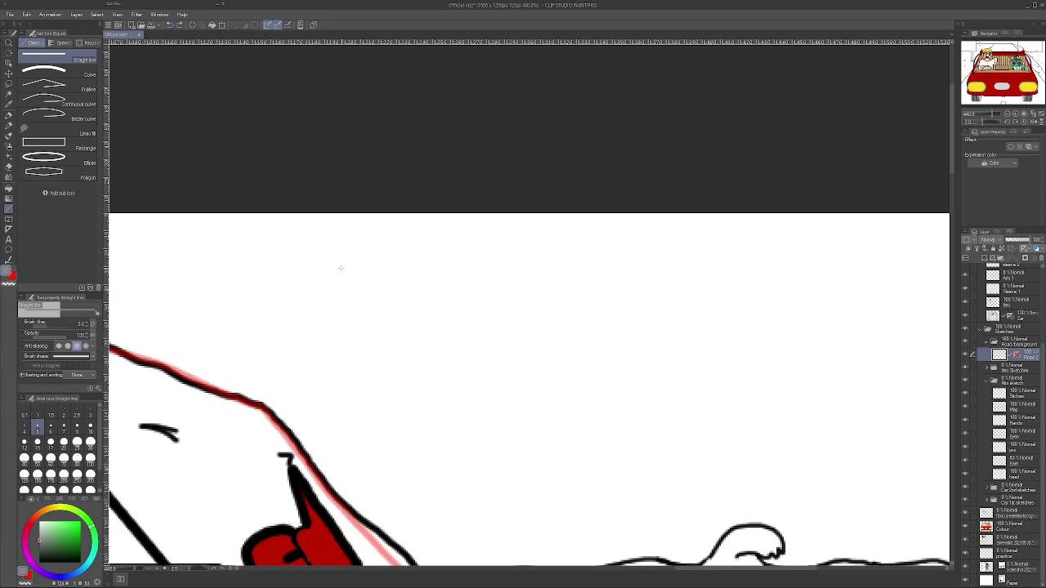
left_click_drag(340, 272, 678, 271)
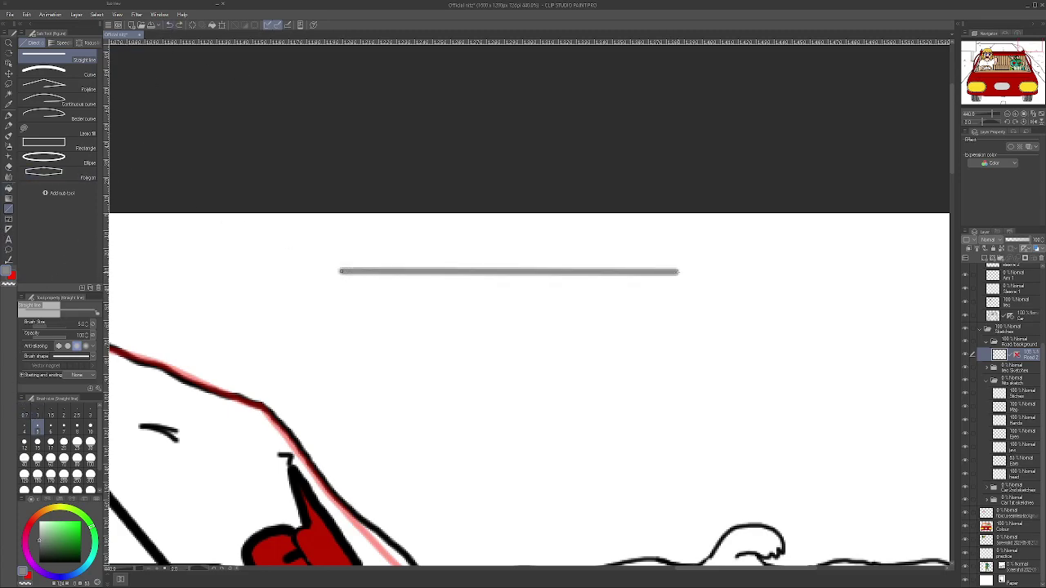
left_click(8, 116)
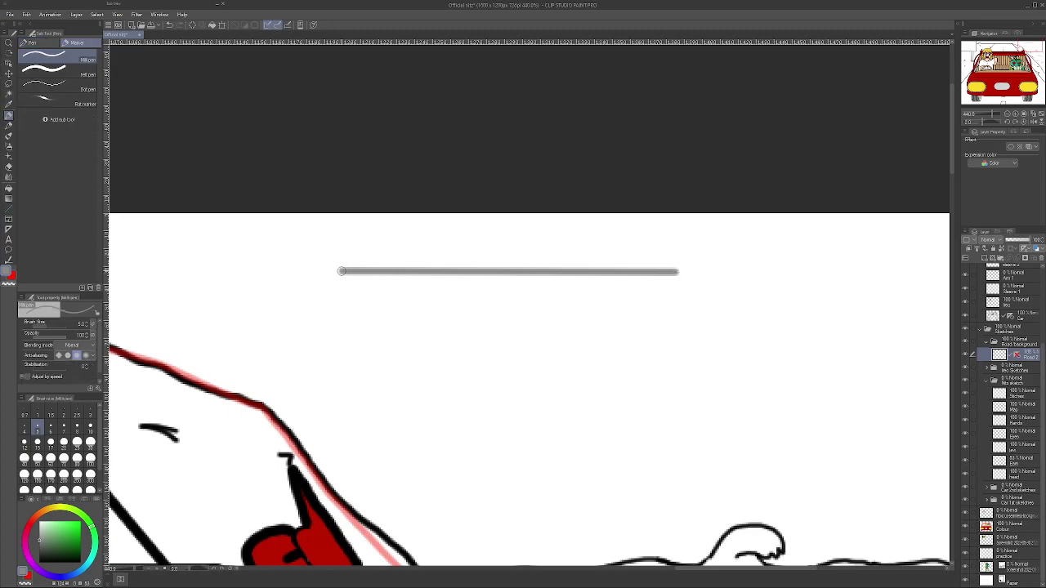
left_click_drag(332, 271, 318, 256)
left_click(77, 423)
left_click(64, 424)
left_click_drag(340, 271, 319, 268)
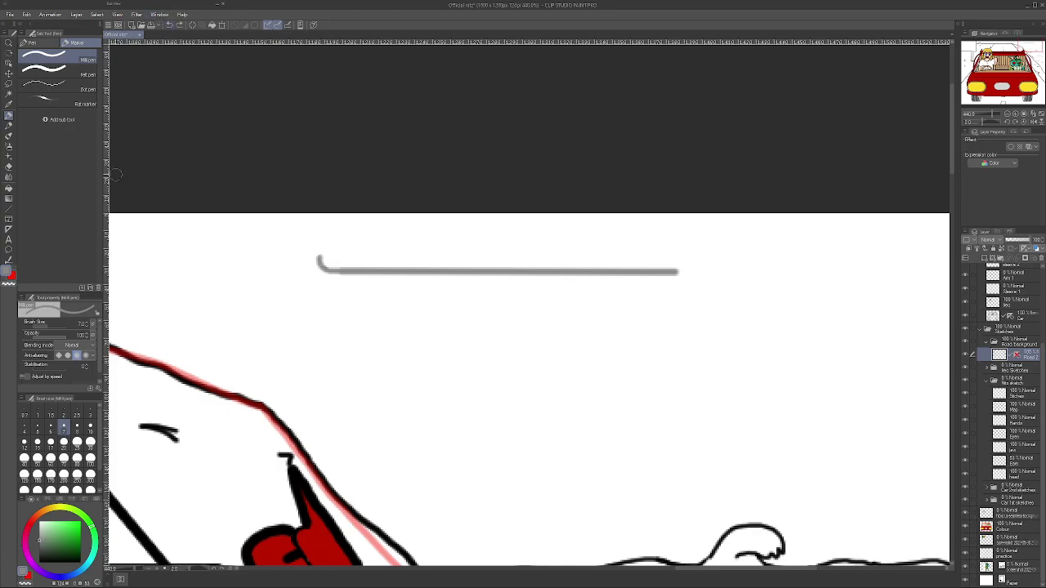
left_click(50, 423)
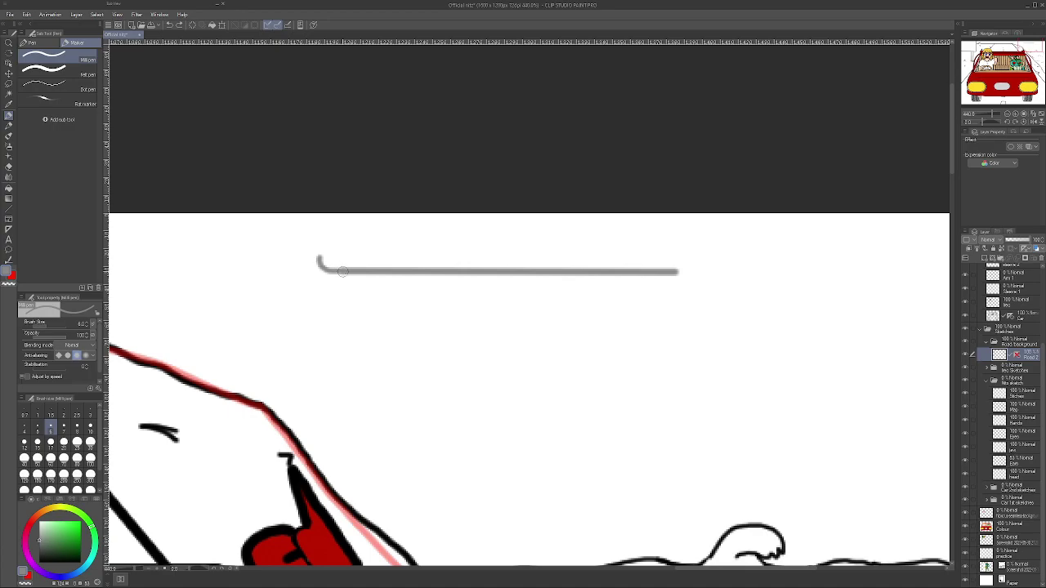
mouse_move(332, 271)
left_mouse_down()
mouse_move(321, 260)
mouse_move(329, 223)
mouse_move(351, 212)
left_mouse_up()
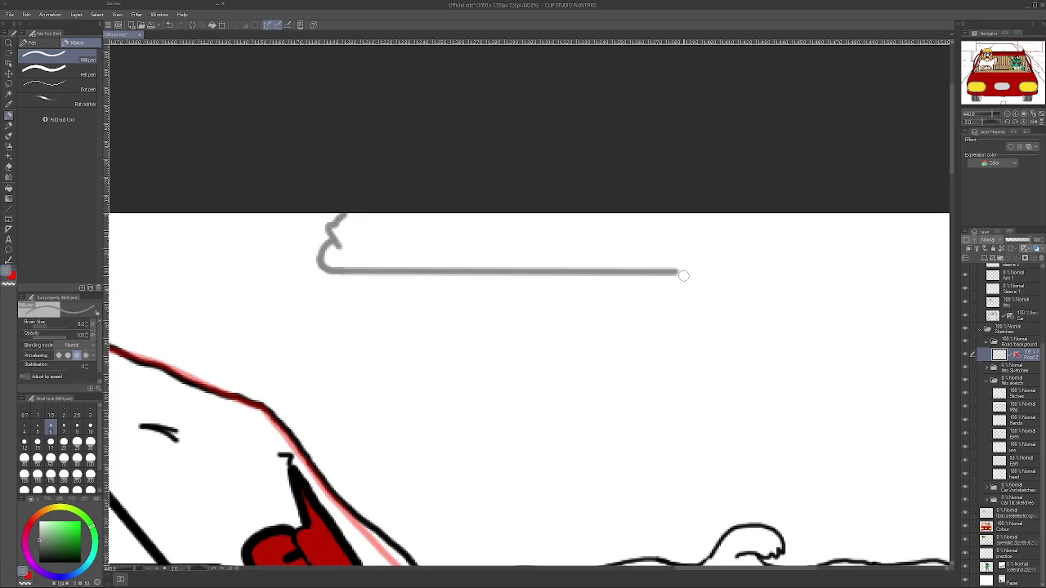
- Draw the cloud's rounded right end and its bumpy upper contour, undoing the stroke that curls outward
mouse_move(673, 272)
left_mouse_down()
mouse_move(696, 260)
mouse_move(691, 244)
mouse_move(670, 246)
mouse_move(720, 232)
mouse_move(710, 221)
left_mouse_up()
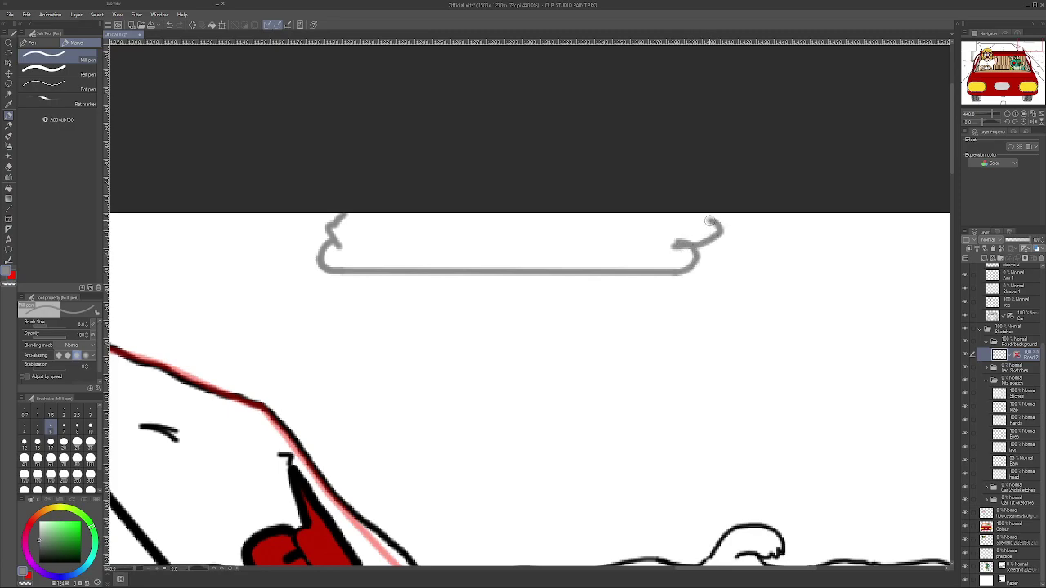
left_click(170, 25)
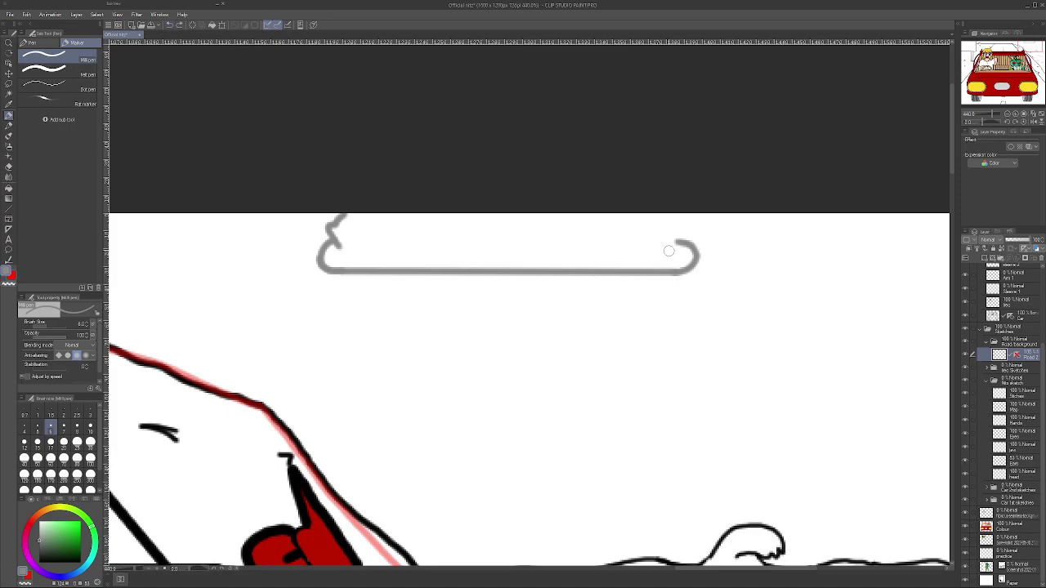
mouse_move(677, 243)
left_mouse_down()
mouse_move(666, 232)
mouse_move(616, 237)
mouse_move(573, 223)
left_mouse_up()
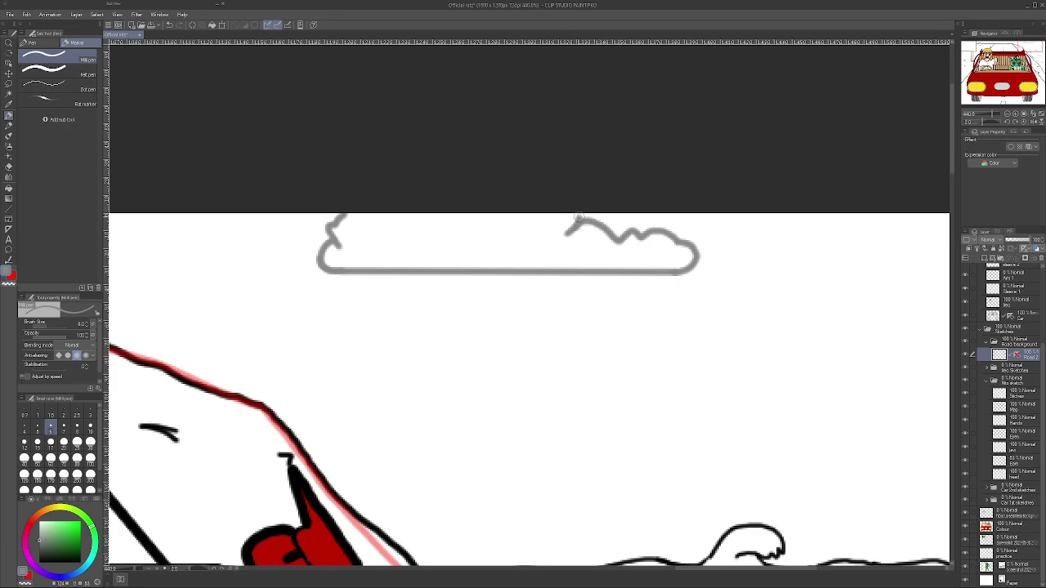
- Sketch a second grey scalloped cloud cut off by the canvas's right edge, above the sea
scroll(583, 212, "down", 10)
scroll(401, 205, "down", 2)
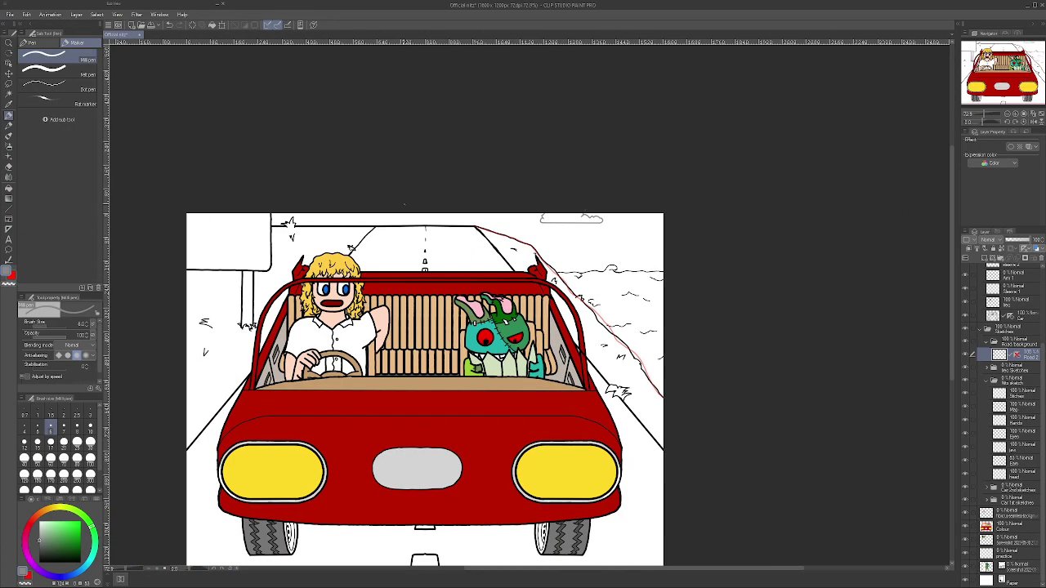
scroll(661, 247, "up", 3)
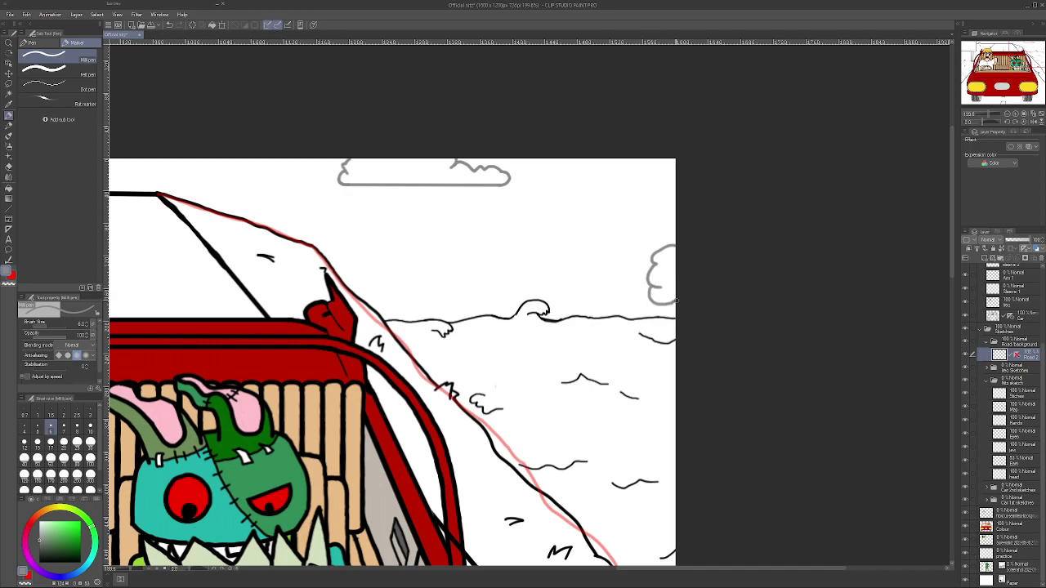
- Undo the stray grey stroke at the horizon and draw a scalloped grey cloud rising from the horizon line behind the road
scroll(672, 290, "down", 2)
scroll(235, 239, "up", 3)
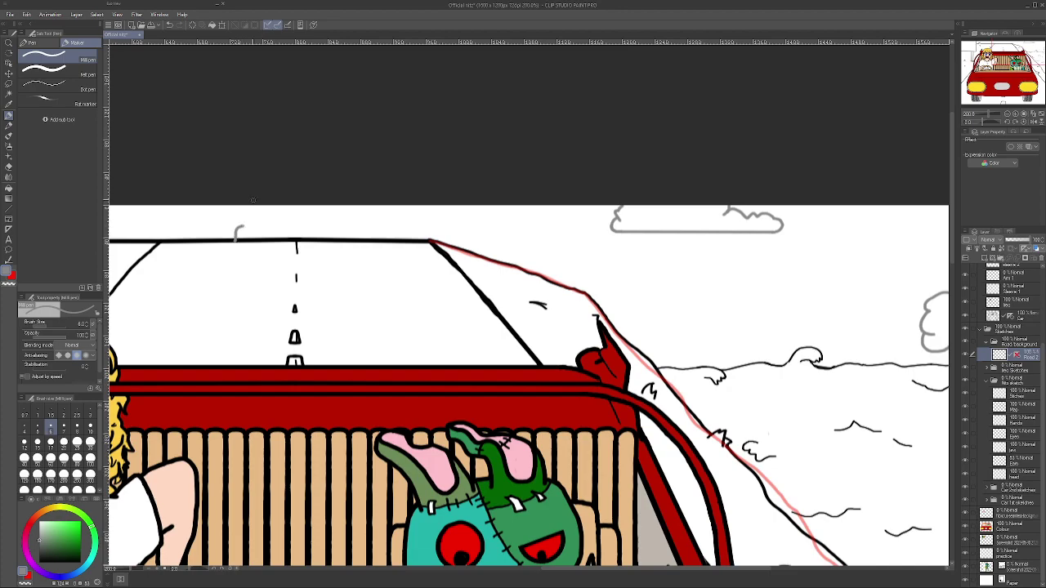
left_click(168, 27)
scroll(226, 240, "up", 4)
mouse_move(225, 244)
left_mouse_down()
mouse_move(258, 197)
mouse_move(292, 187)
mouse_move(356, 193)
mouse_move(426, 241)
left_mouse_up()
scroll(231, 240, "up", 3)
left_click_drag(210, 254, 210, 256)
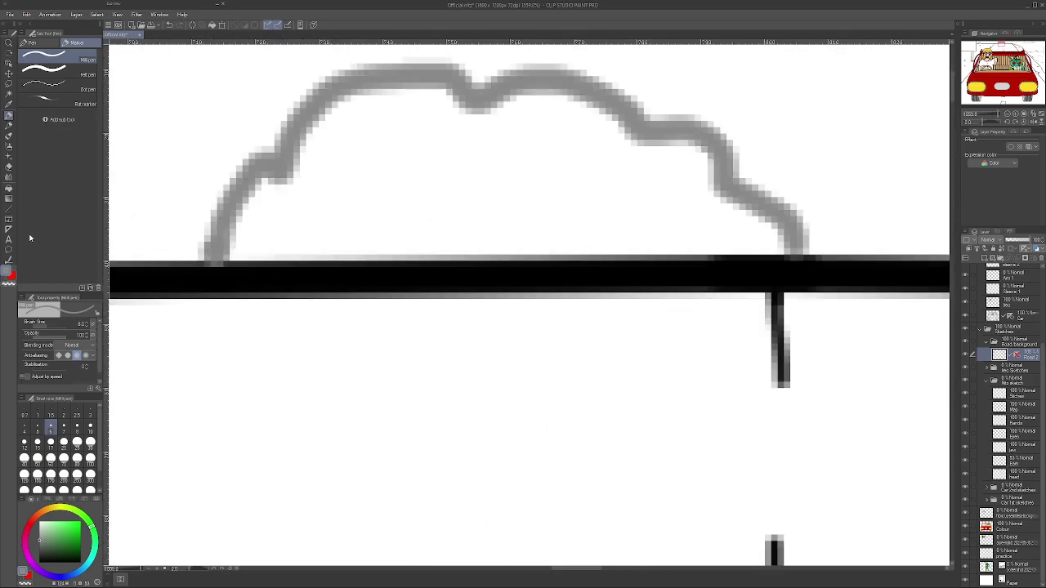
- Touch up the horizon line in black where the cloud's two ends meet it, and save the drawing
left_click(8, 272)
scroll(196, 278, "up", 3)
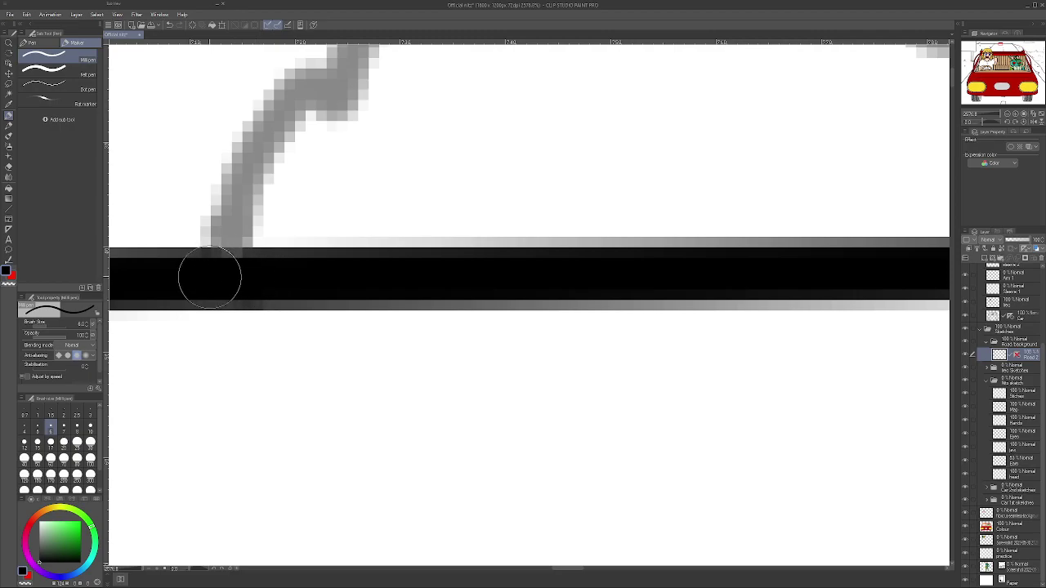
scroll(276, 268, "down", 3)
scroll(278, 268, "down", 2)
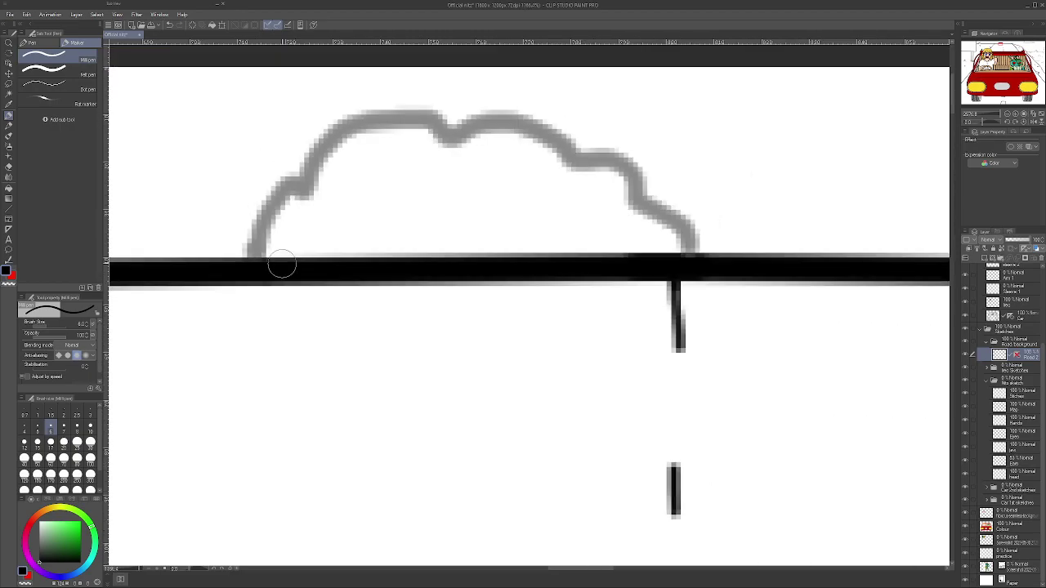
scroll(694, 263, "up", 4)
scroll(678, 269, "up", 1)
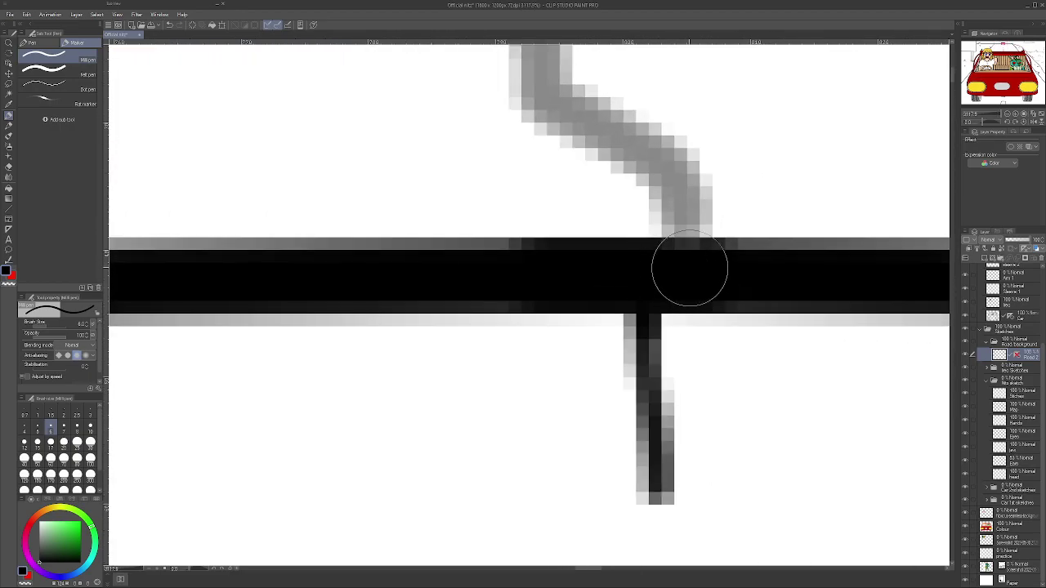
scroll(724, 269, "down", 2)
scroll(727, 268, "down", 10)
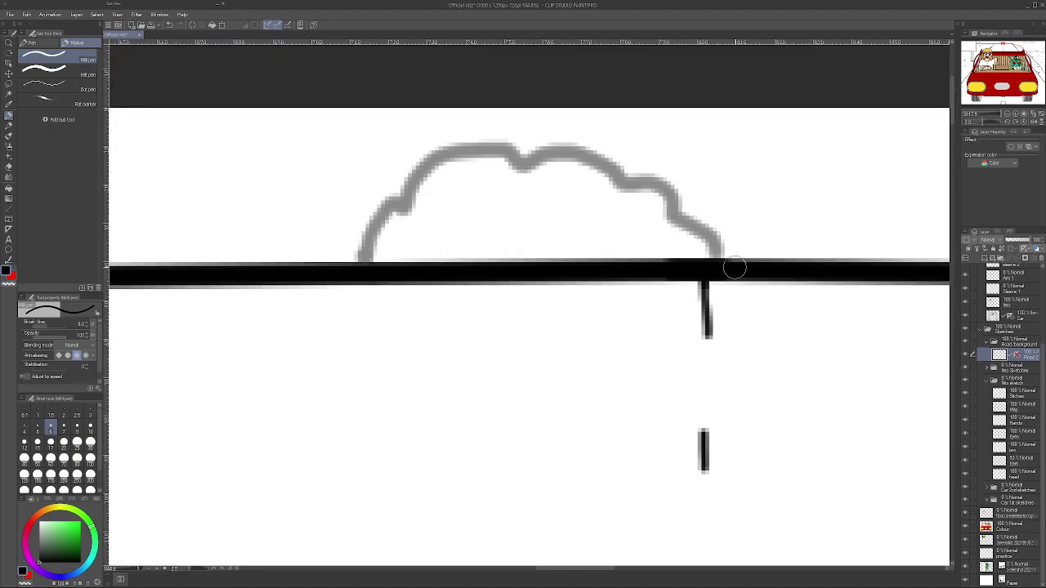
scroll(803, 354, "up", 2)
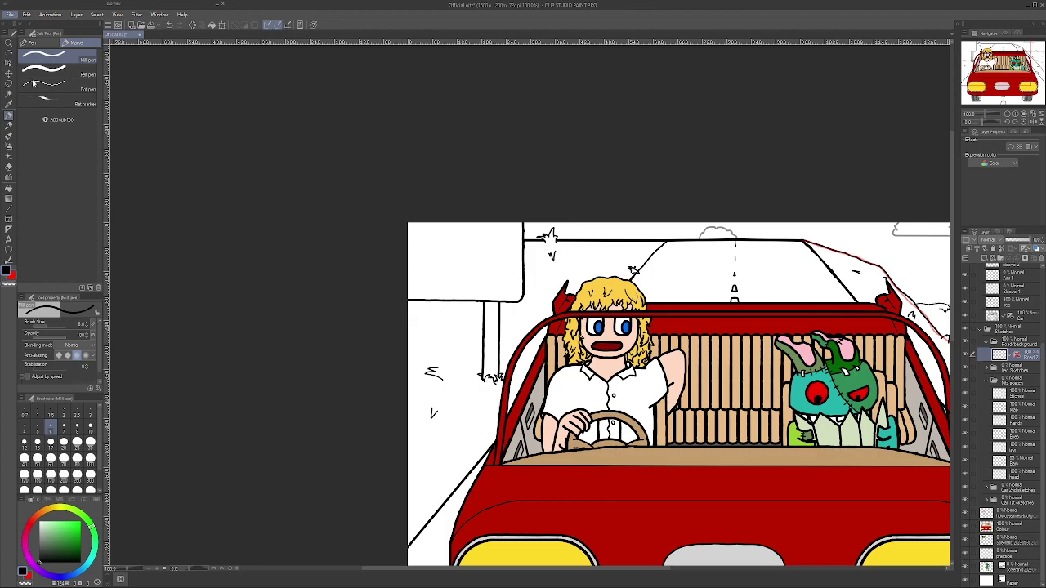
key("ctrl+s")
- Set the layer just above the Colour layer to 100 opacity and fill the road around the car with dark slate blue
scroll(662, 490, "down", 2)
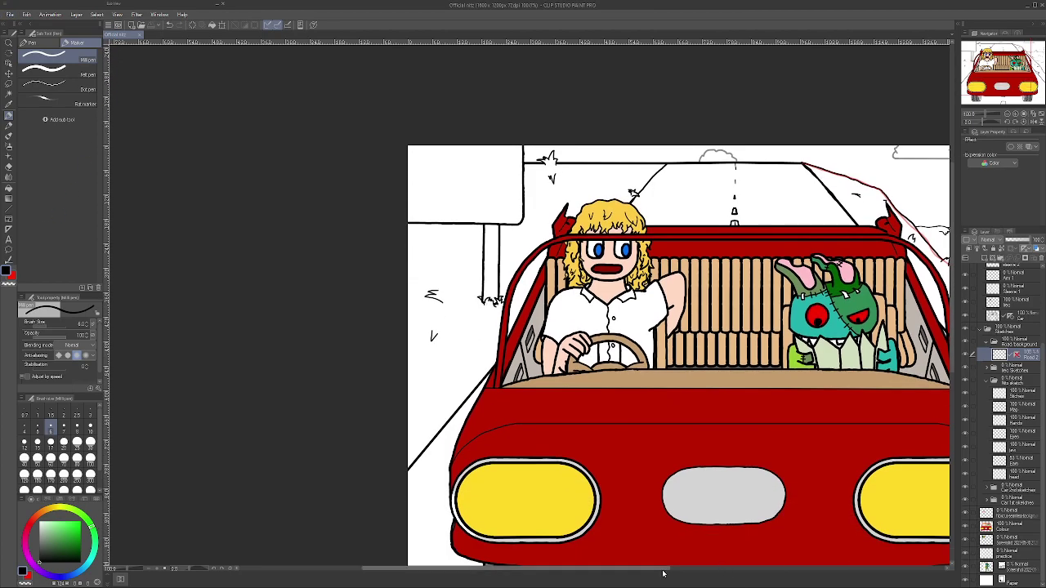
scroll(663, 574, "right", 5)
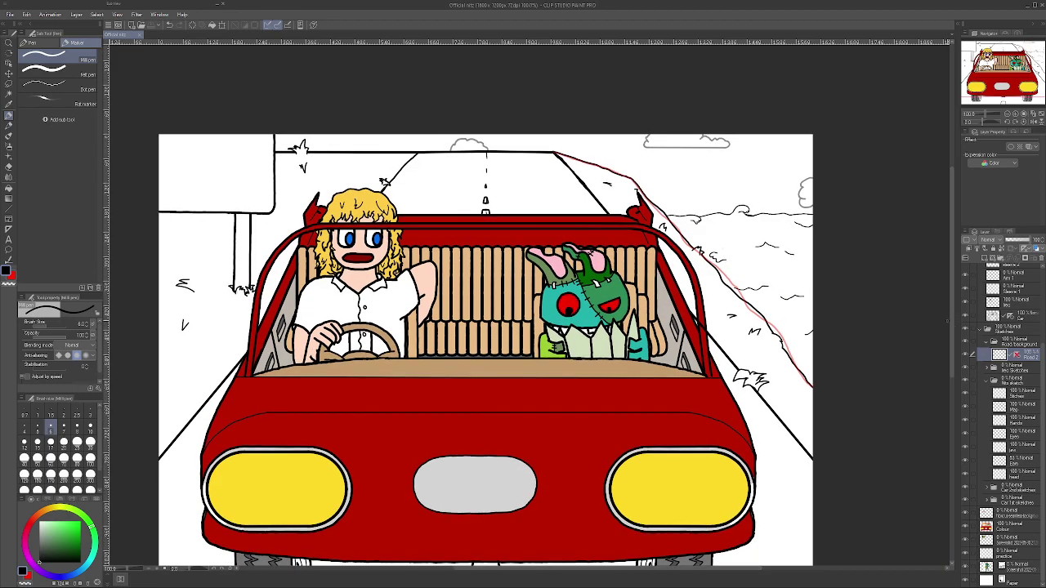
scroll(636, 340, "up", 2)
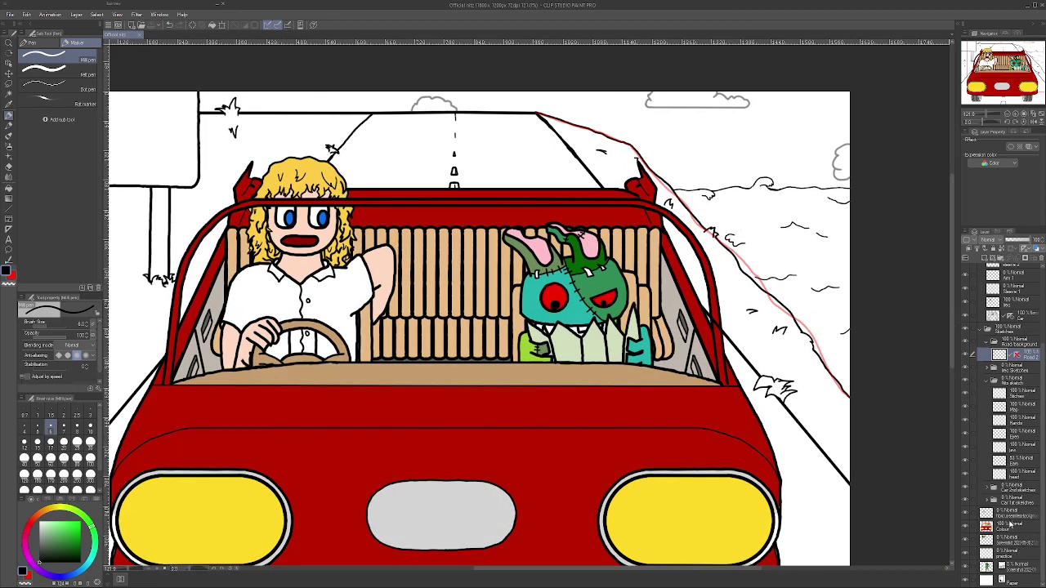
left_click(1008, 520)
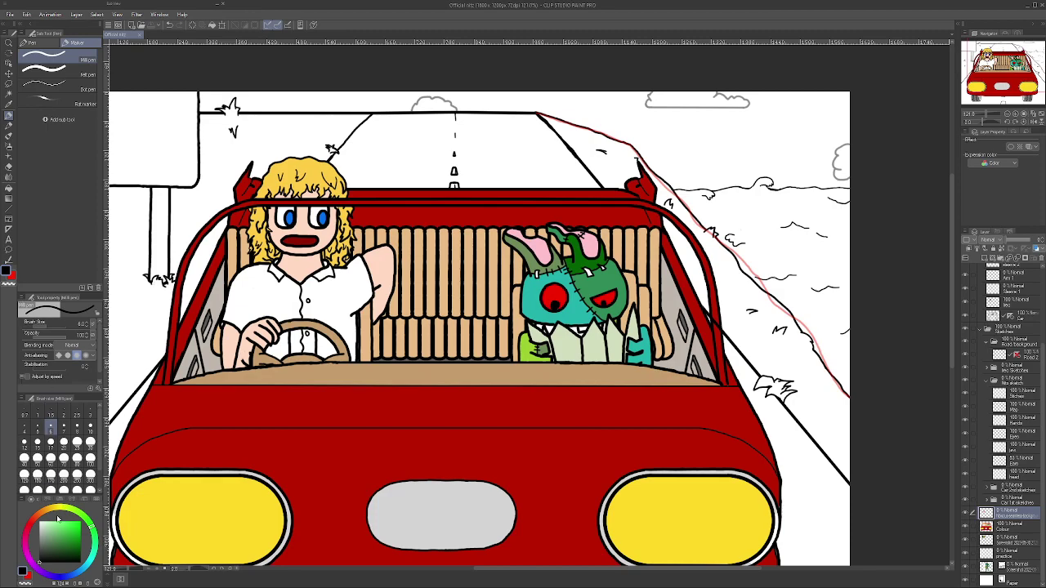
left_click(77, 575)
left_click(49, 552)
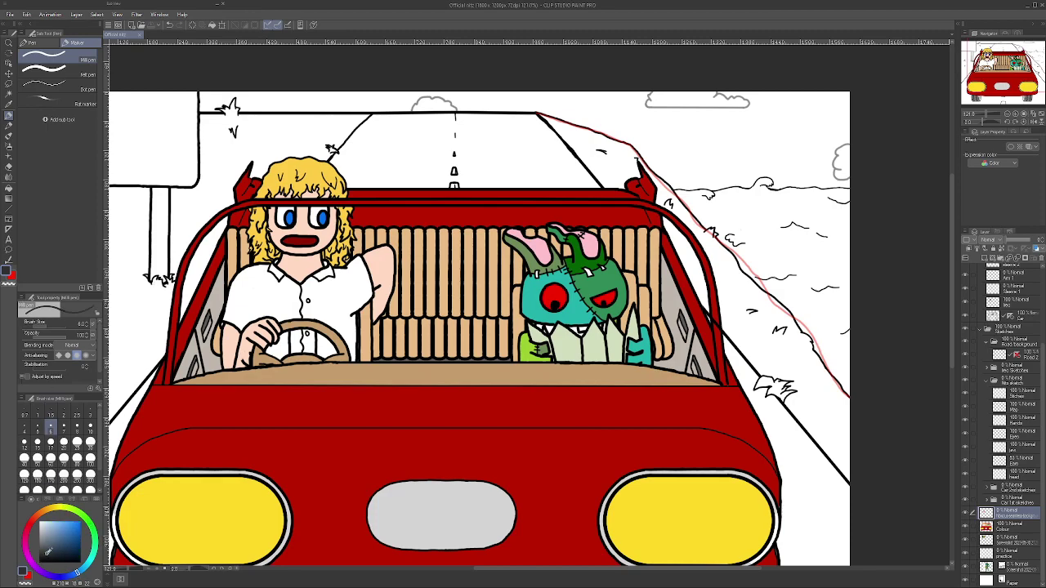
left_click(54, 546)
scroll(473, 327, "down", 5)
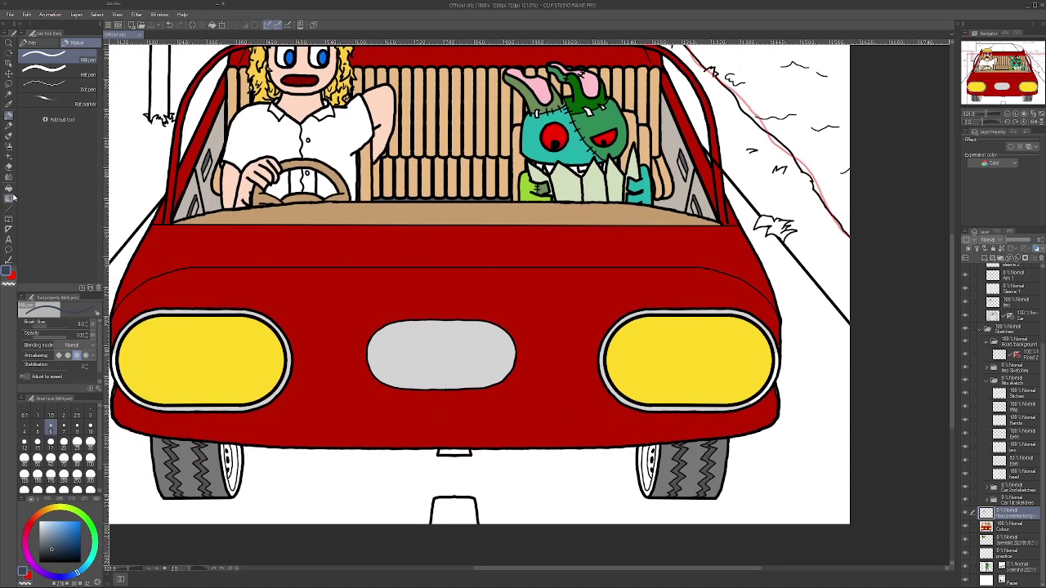
left_click(9, 189)
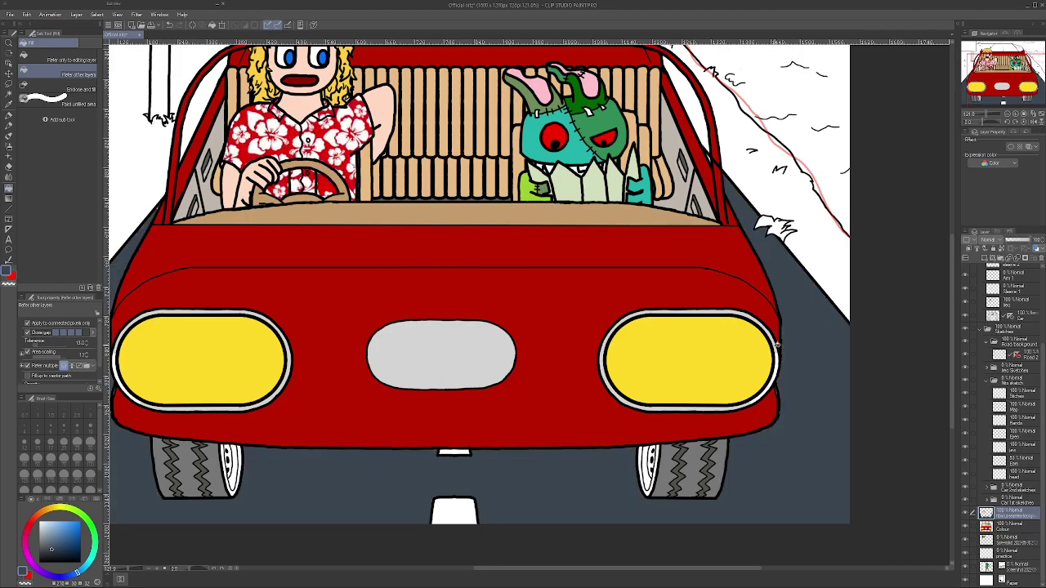
- Sample the headlight yellow and fill the two lane markings beneath and in front of the car's bumper
scroll(534, 237, "down", 2)
scroll(535, 237, "down", 2)
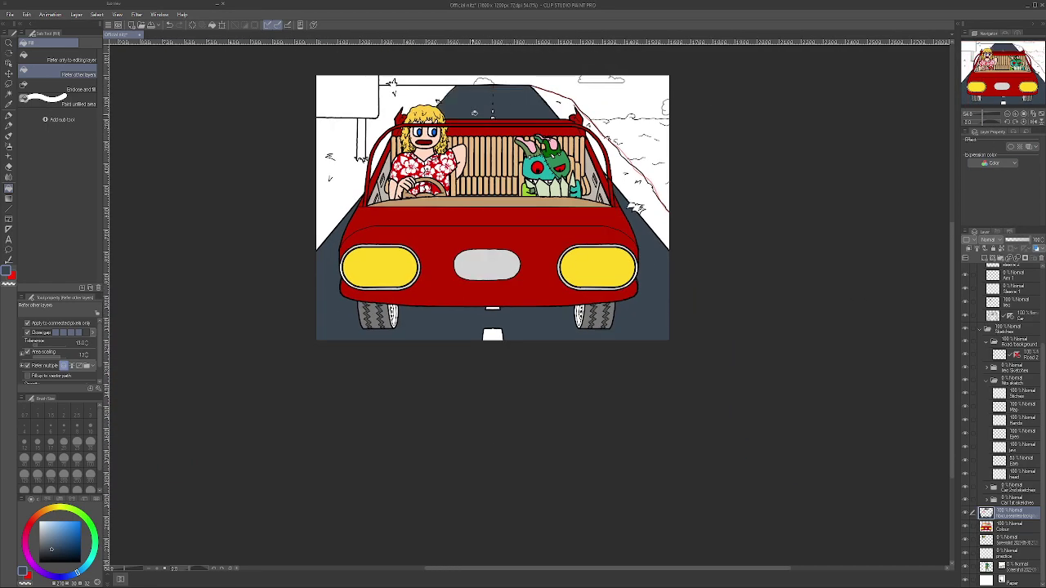
scroll(485, 283, "up", 1)
left_click(348, 247, "alt")
scroll(360, 266, "up", 3)
scroll(700, 378, "down", 2)
scroll(750, 334, "up", 1)
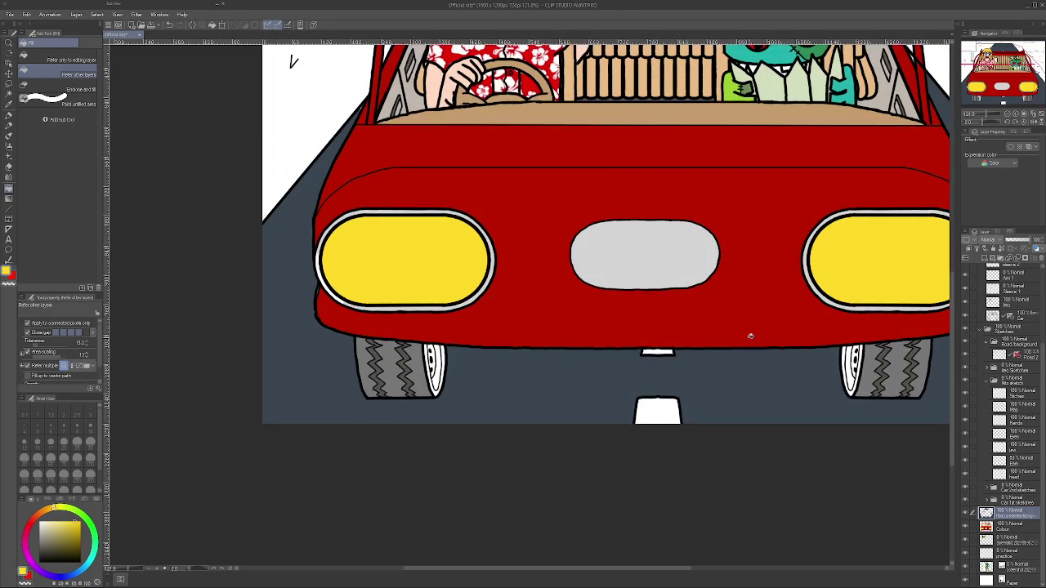
left_click(665, 409)
left_click(670, 351)
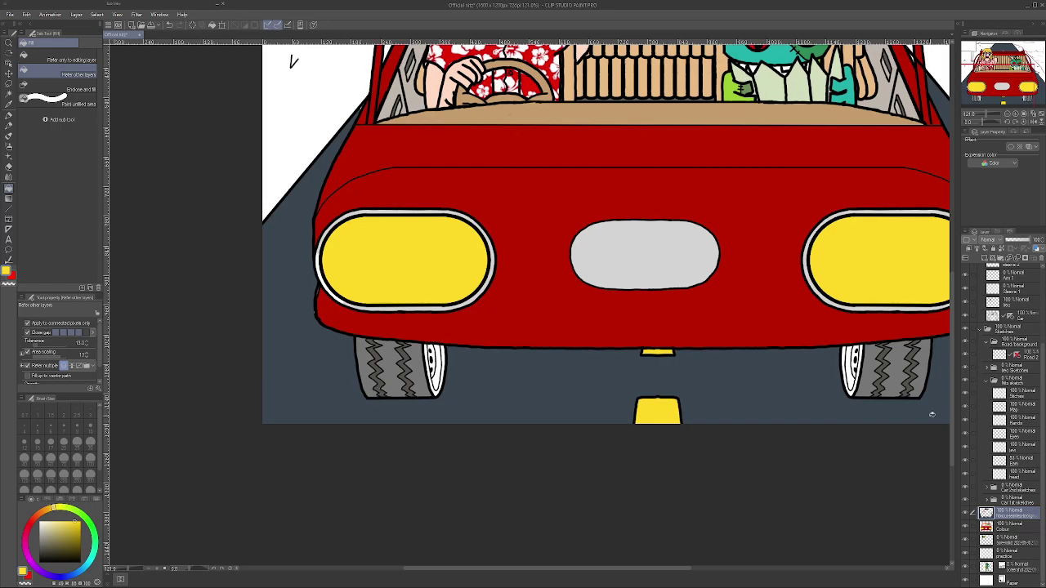
- Erase the stray centre line inside the two nearest lane markings behind the car on the Road 2 layer
left_click_drag(952, 408, 952, 290)
scroll(717, 253, "up", 2)
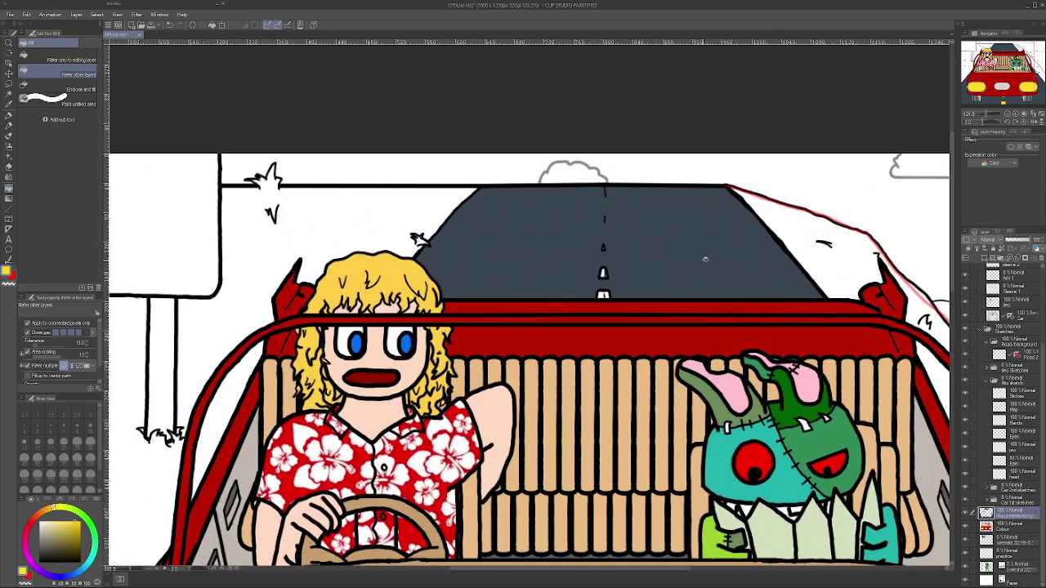
scroll(717, 252, "up", 3)
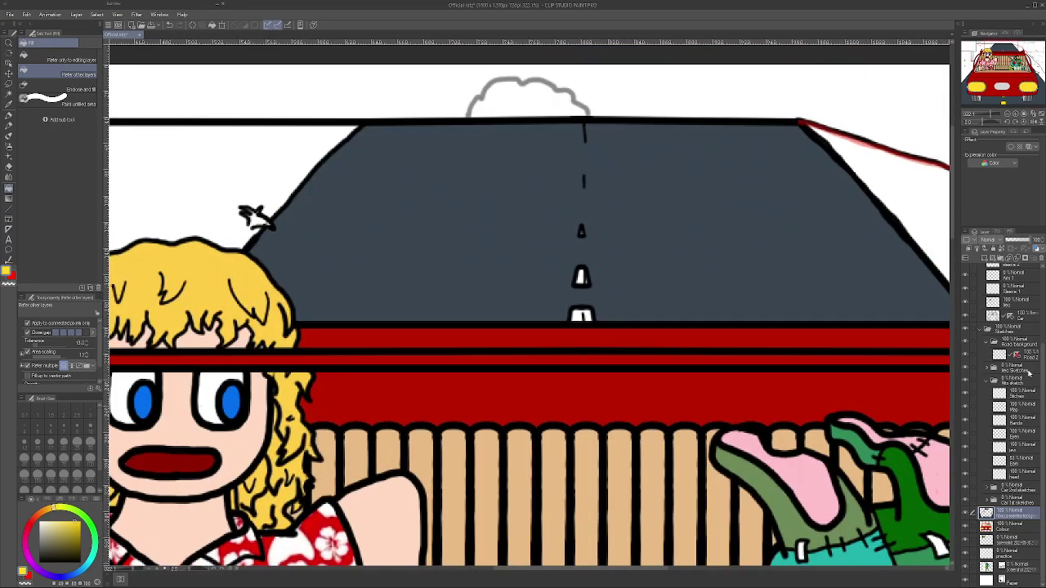
left_click(1027, 357)
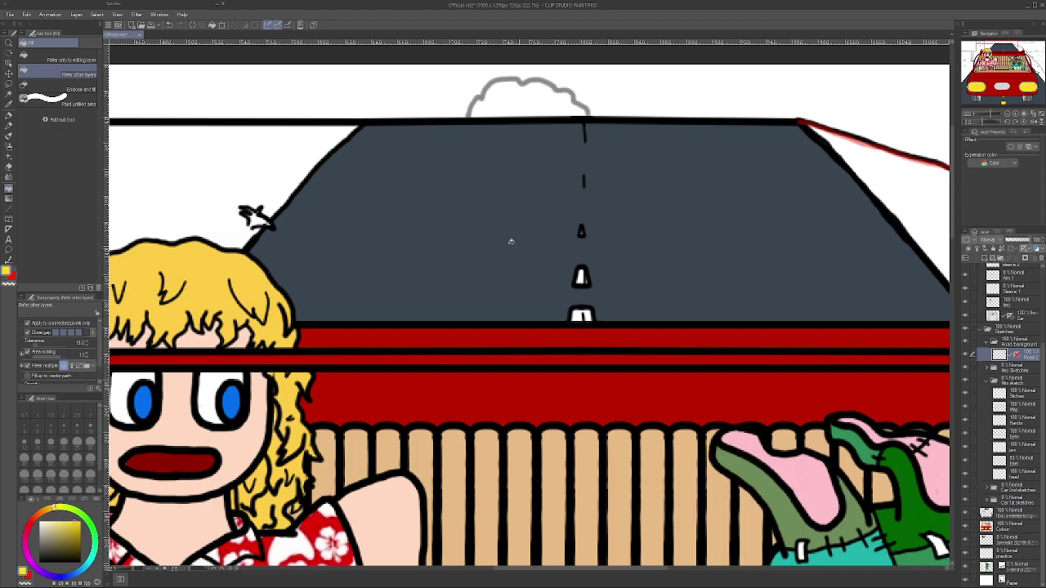
left_click(9, 167)
scroll(560, 280, "up", 5)
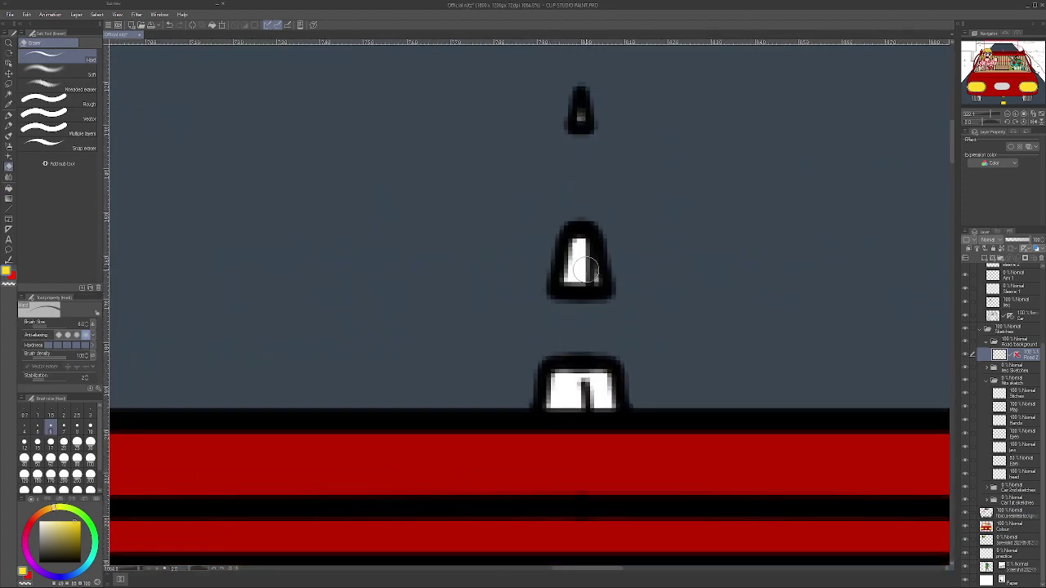
mouse_move(586, 278)
left_mouse_down()
mouse_move(585, 234)
mouse_move(581, 267)
left_mouse_up()
mouse_move(568, 423)
left_mouse_down()
mouse_move(589, 427)
mouse_move(582, 419)
mouse_move(587, 444)
left_mouse_up()
scroll(591, 220, "down", 2)
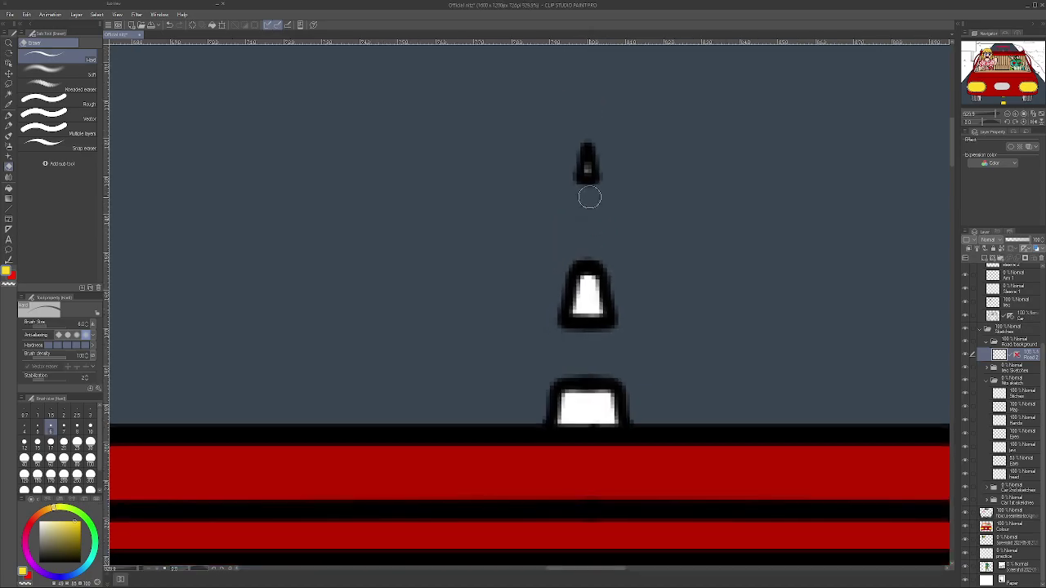
scroll(572, 196, "down", 2)
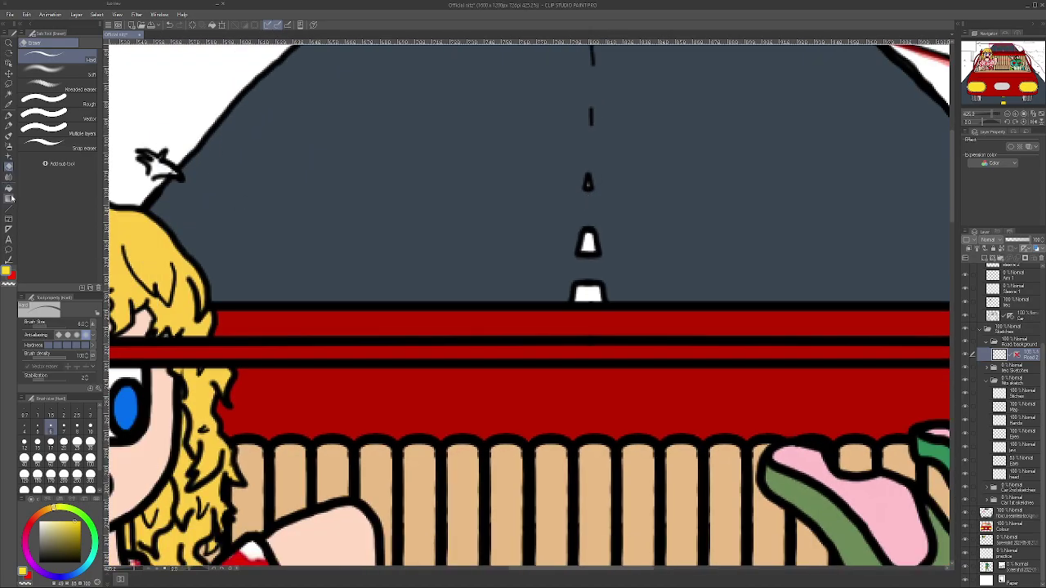
- Fill the two nearest lane markings behind the car with the headlight yellow on the Colour layer
left_click(9, 187)
left_click(597, 299)
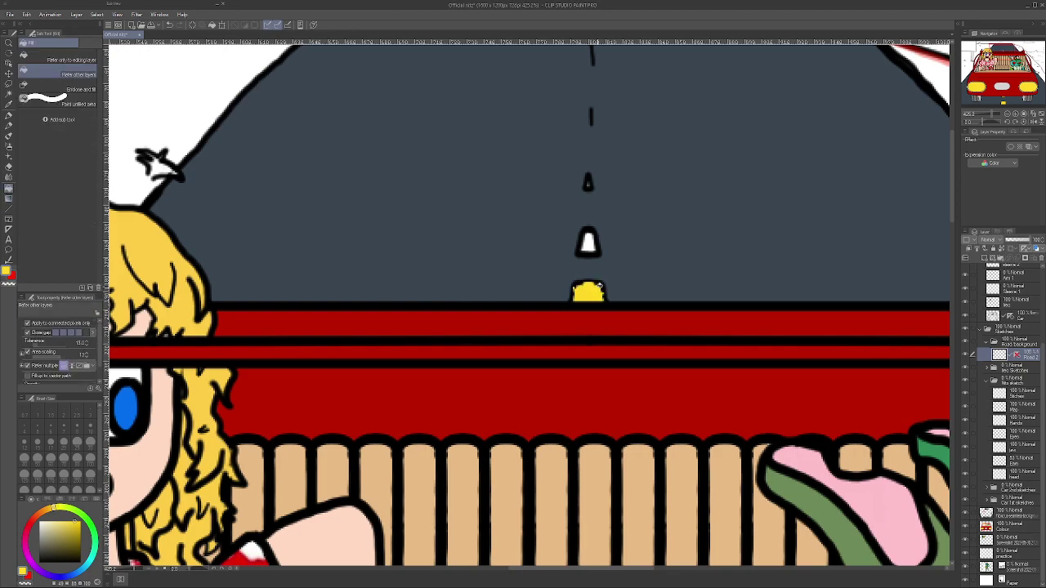
left_click(169, 25)
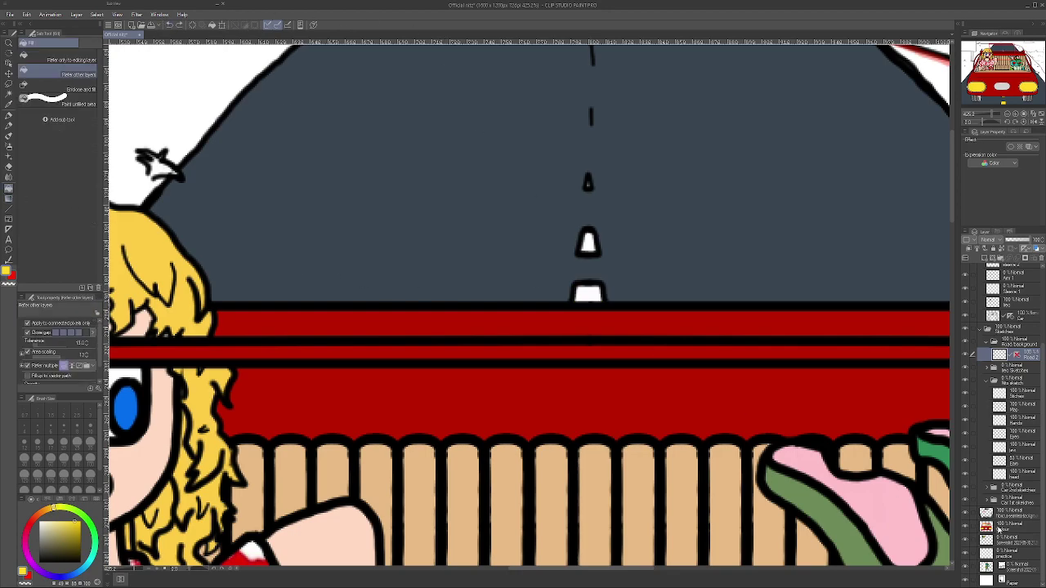
left_click(996, 527)
left_click(592, 296)
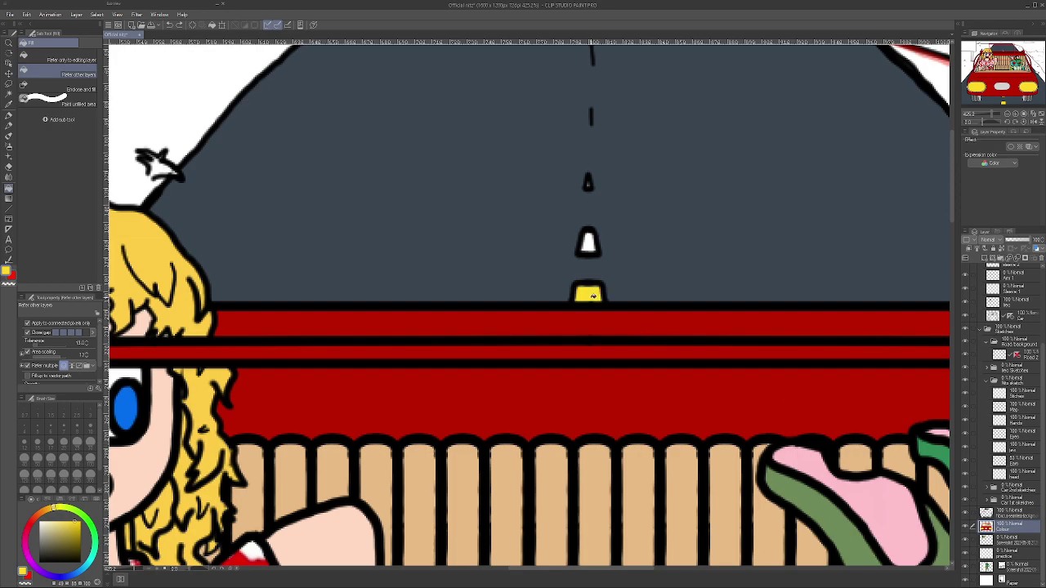
left_click(588, 244)
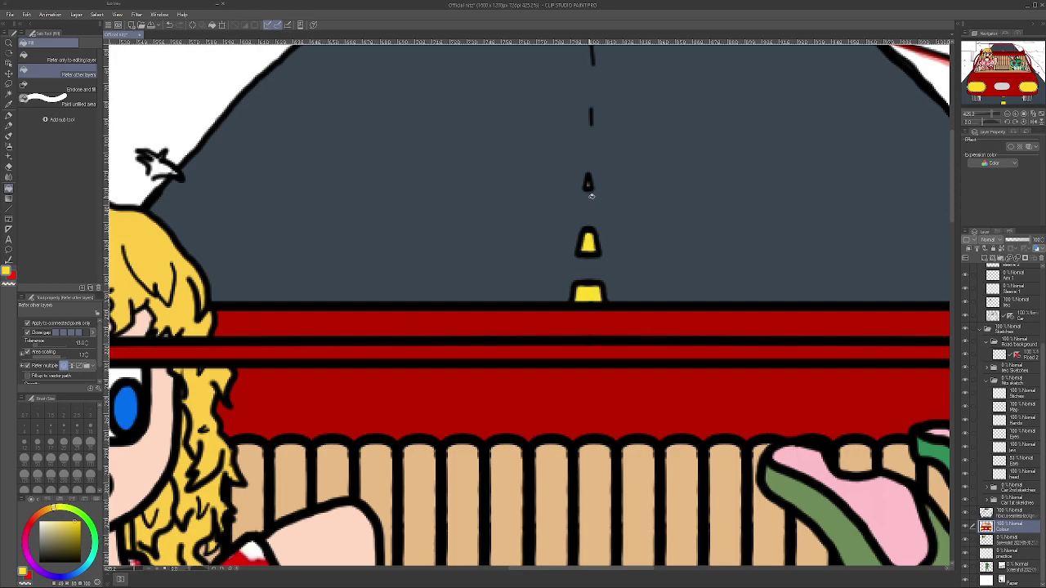
left_click(10, 115)
left_click(24, 425)
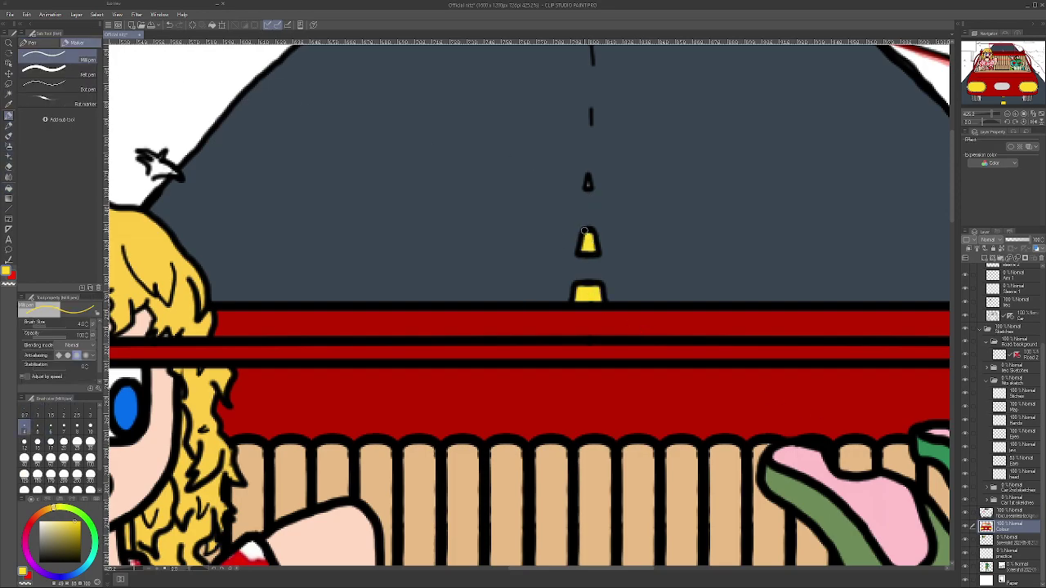
scroll(584, 188, "up", 2)
scroll(585, 188, "down", 5)
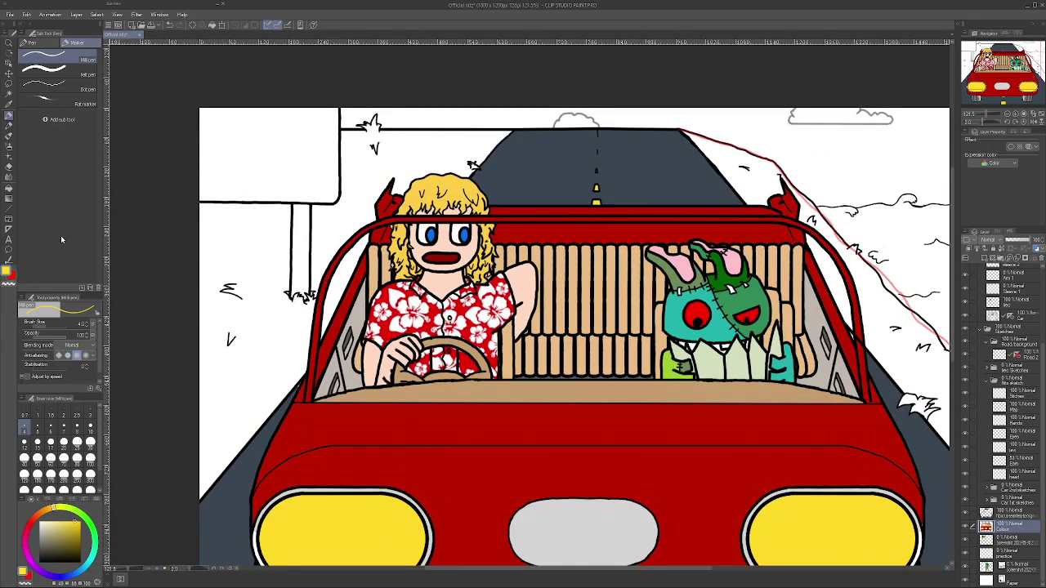
- Sample the cloud outline's grey and fill the cloud above the road's horizon with it
left_click(11, 279)
scroll(593, 125, "up", 4)
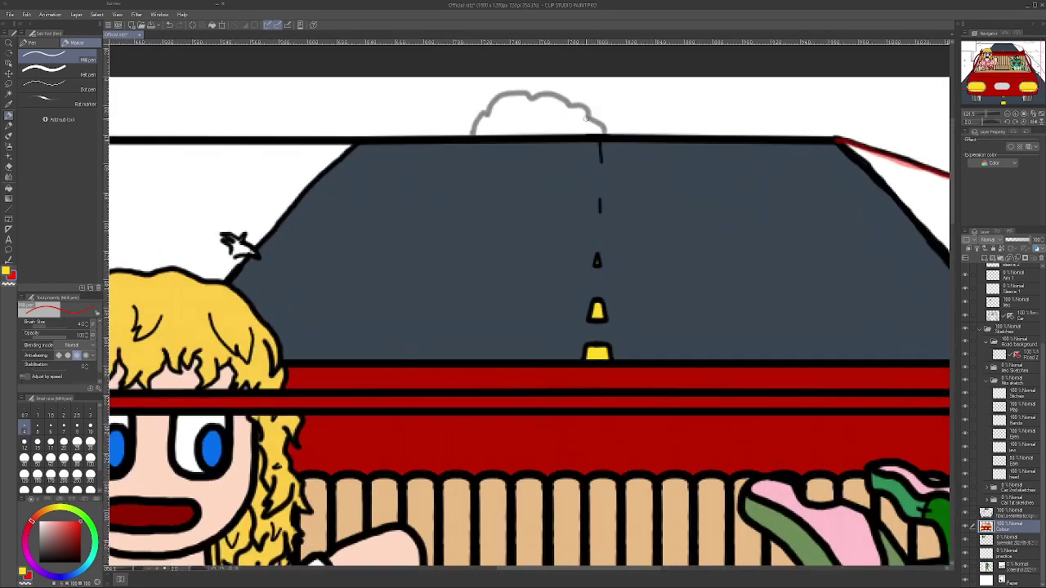
key("c")
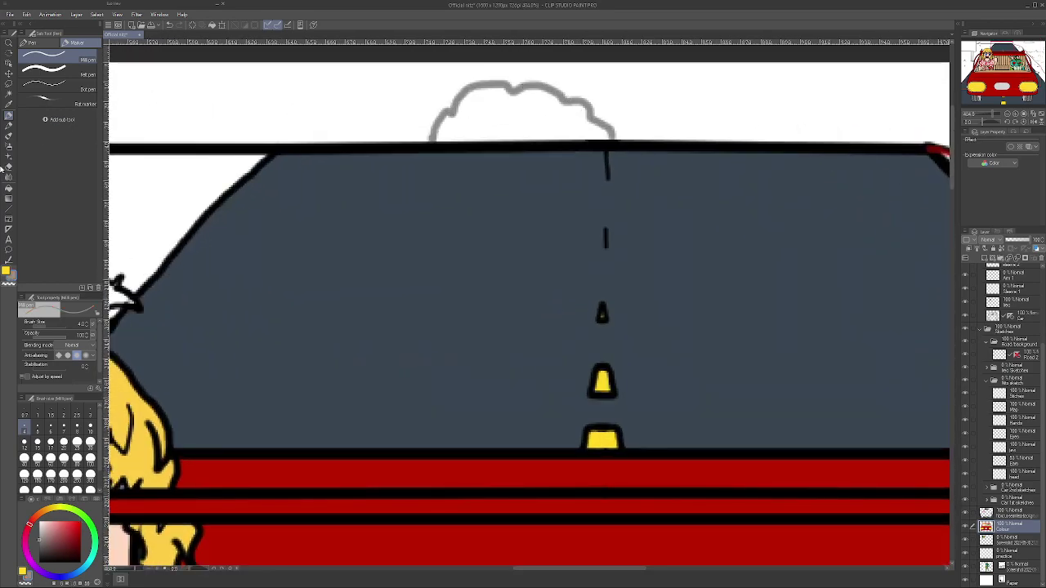
left_click(8, 190)
left_click(485, 120)
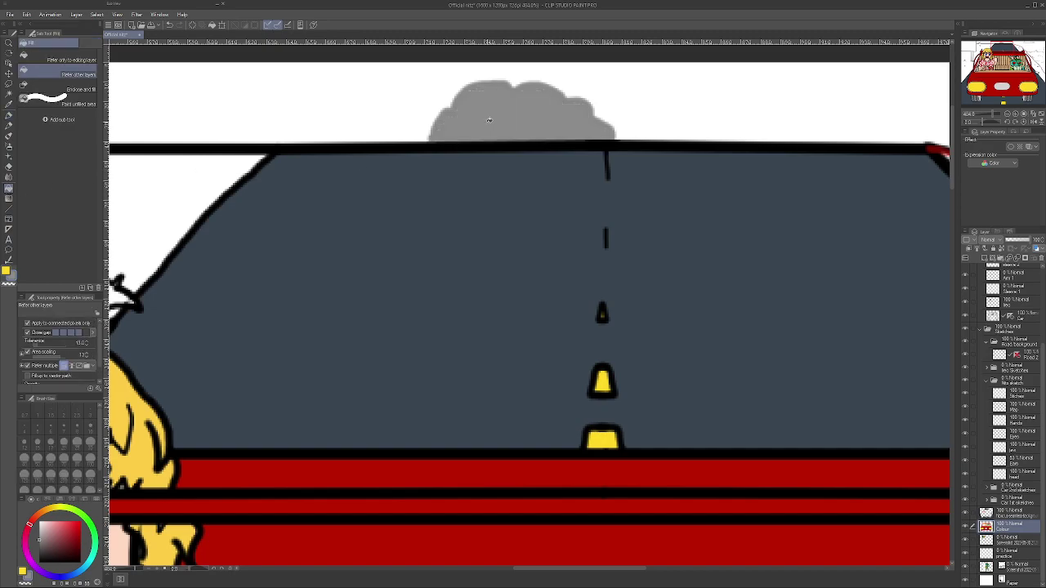
- Fill the horizon cloud and the two clouds over the sea with light grey on the Colour layer
scroll(485, 120, "down", 5)
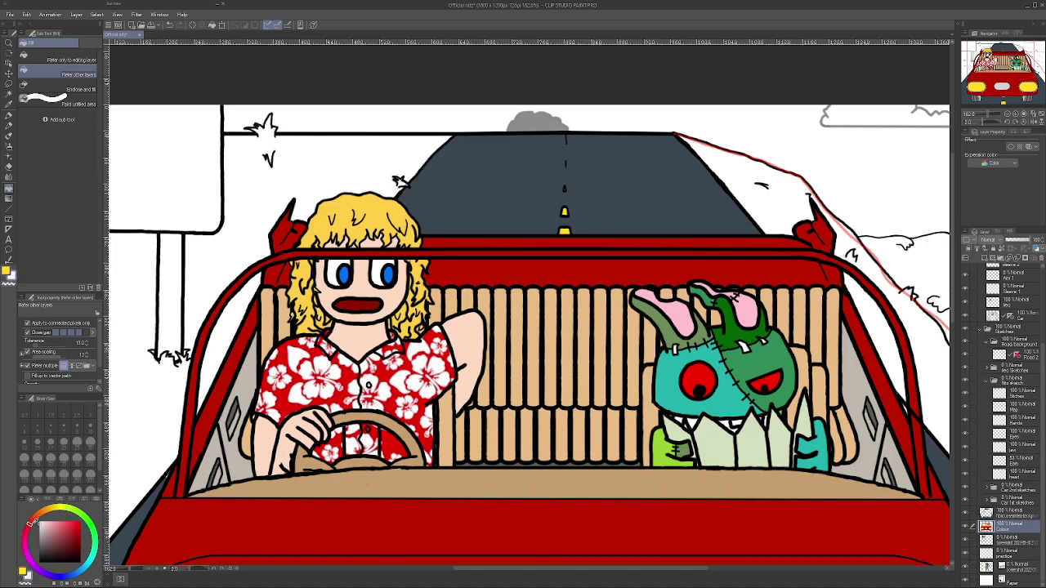
left_click(529, 126)
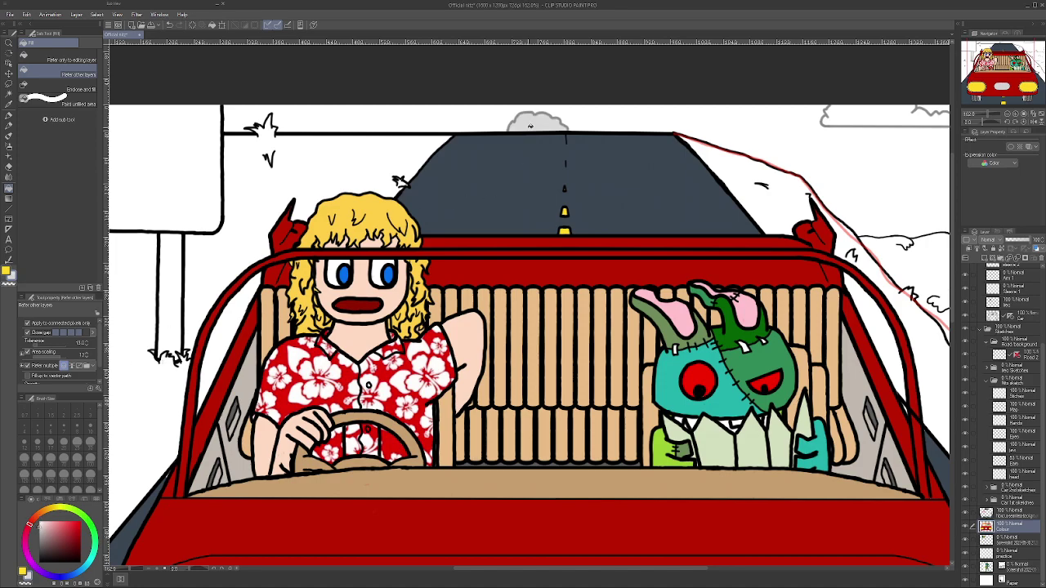
left_click(855, 123)
left_click_drag(541, 569, 630, 569)
left_click(794, 214)
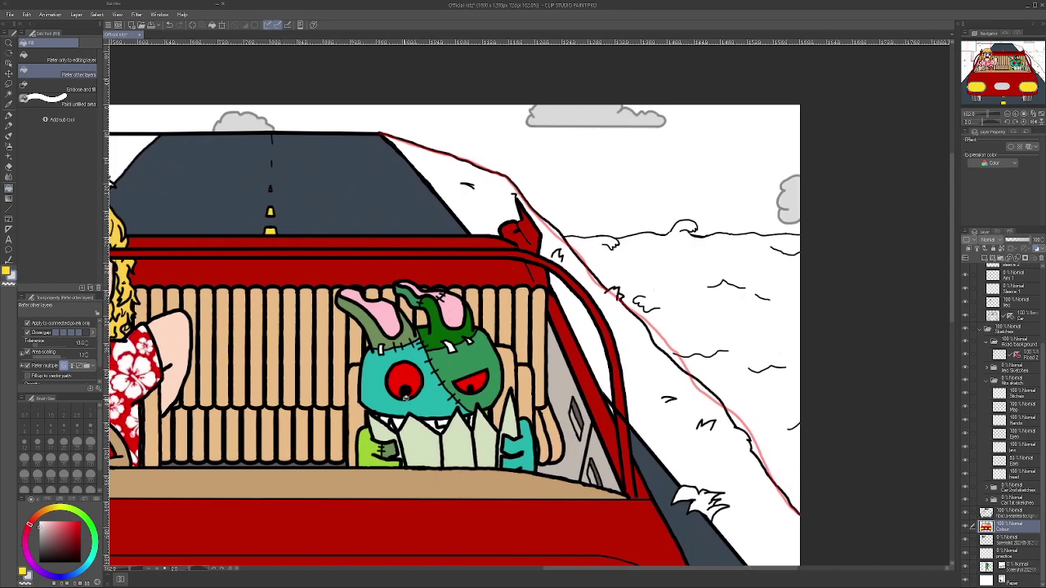
- Mix a light turquoise and fill the sea beside the cliff on the Colour layer
left_click(82, 550)
left_click(96, 551)
left_click_drag(95, 561, 88, 550)
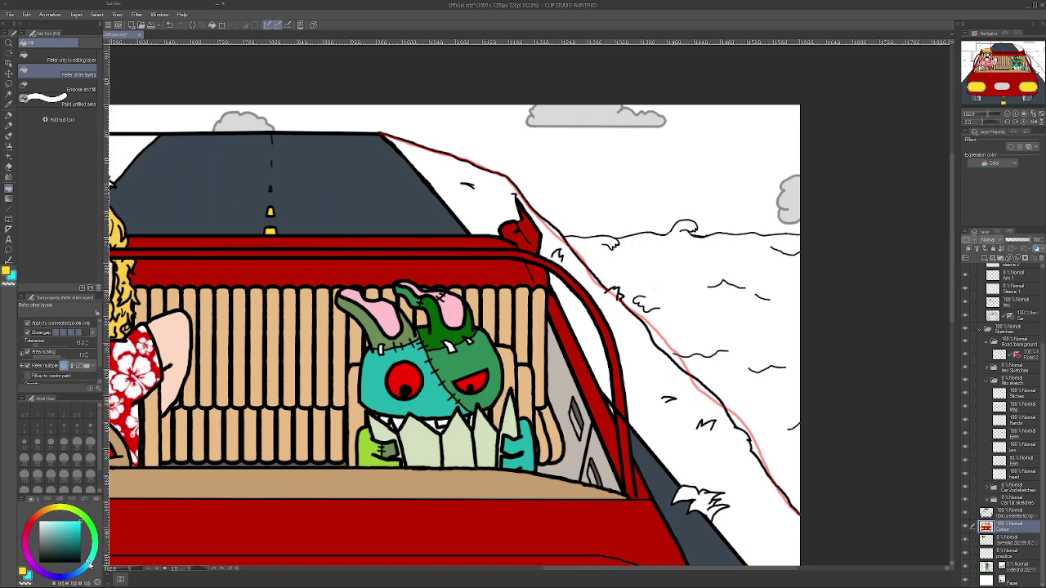
left_click(68, 523)
left_click(694, 298)
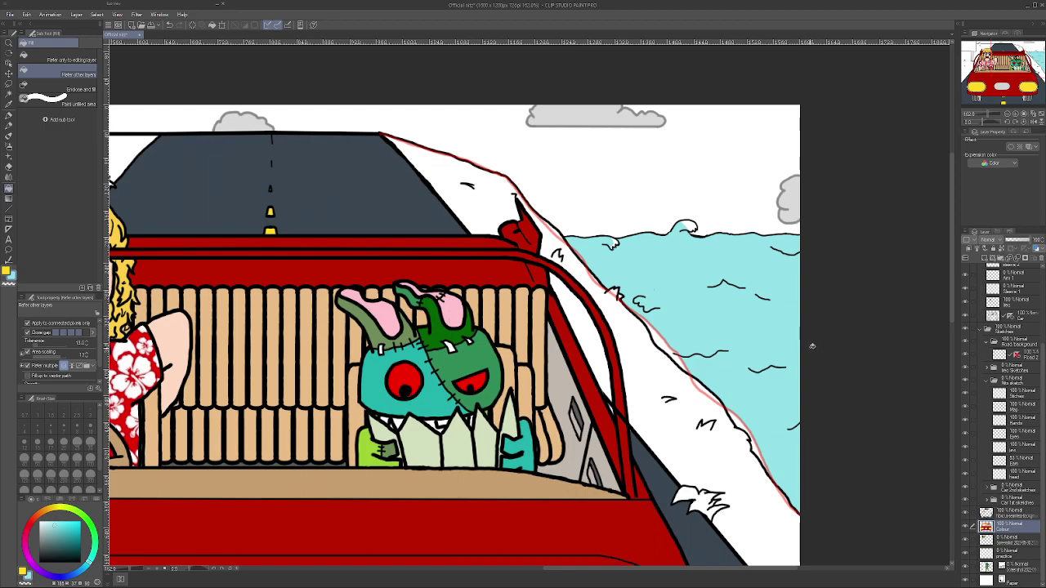
- Undo the sea fill and delete Layer 1, which holds the red guide line along the cliff edge
scroll(1008, 290, "up", 5)
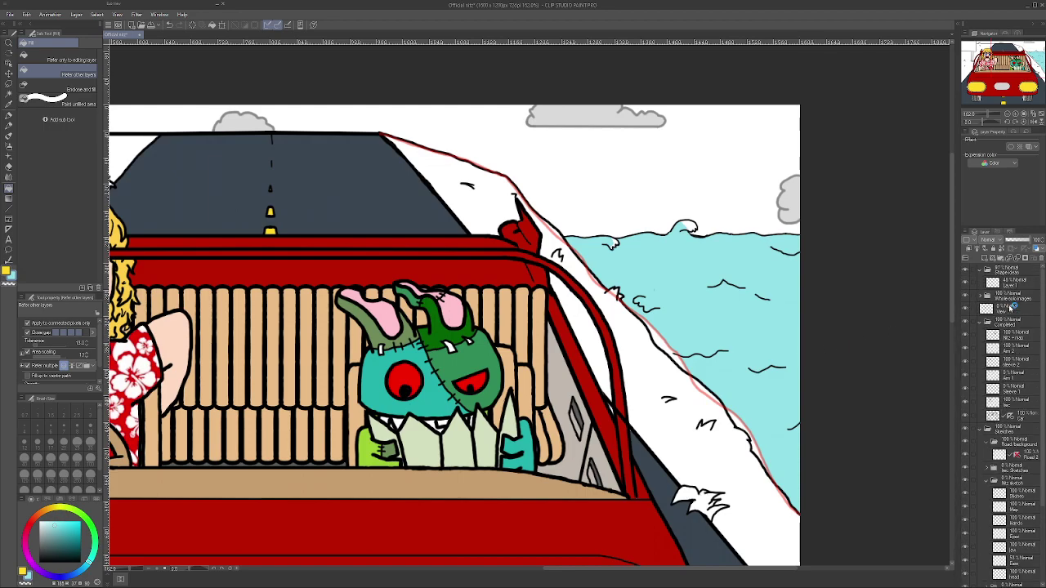
left_click(1020, 289)
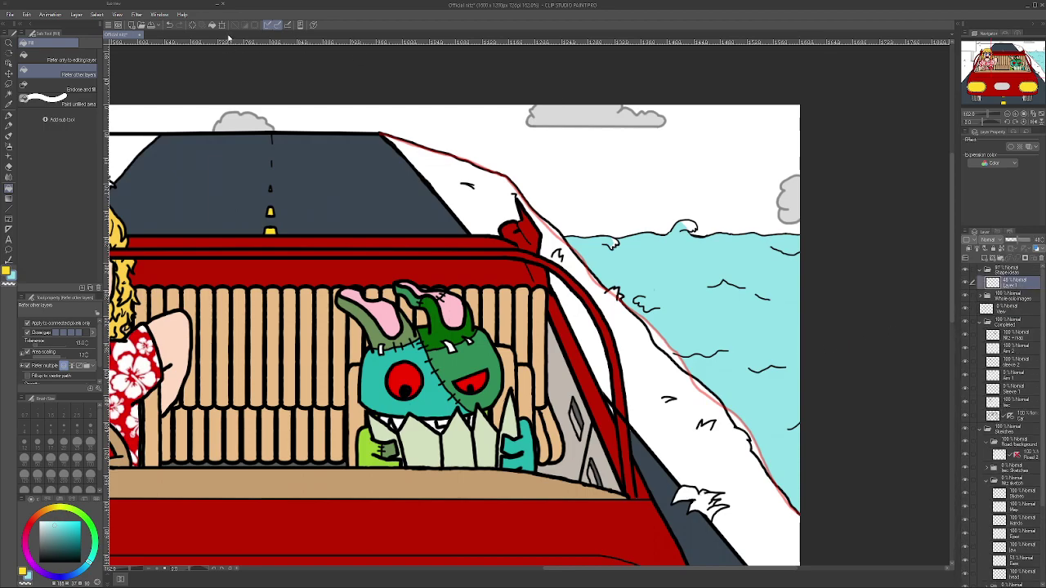
left_click(169, 25)
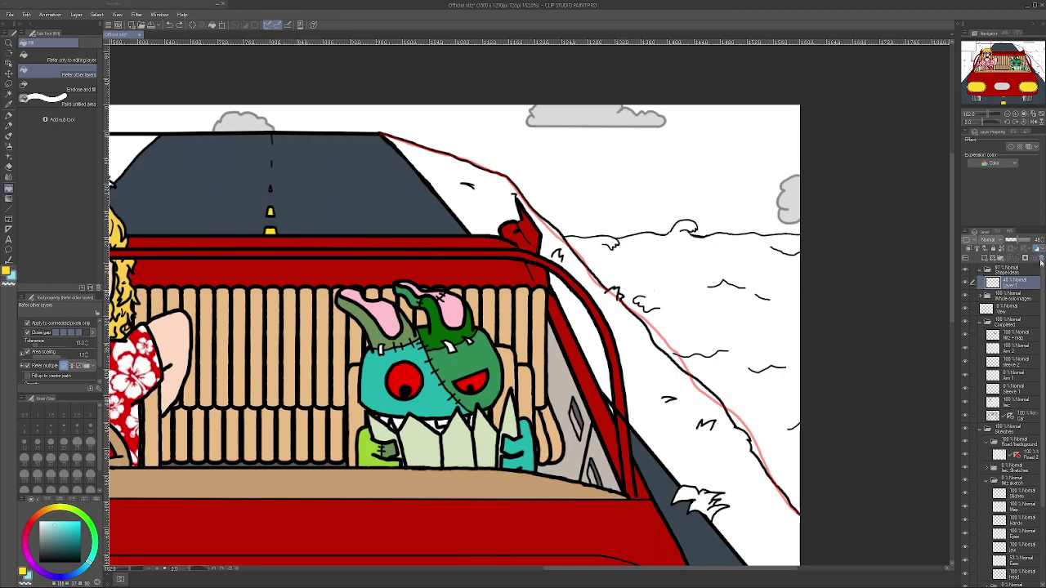
key("ctrl+Delete")
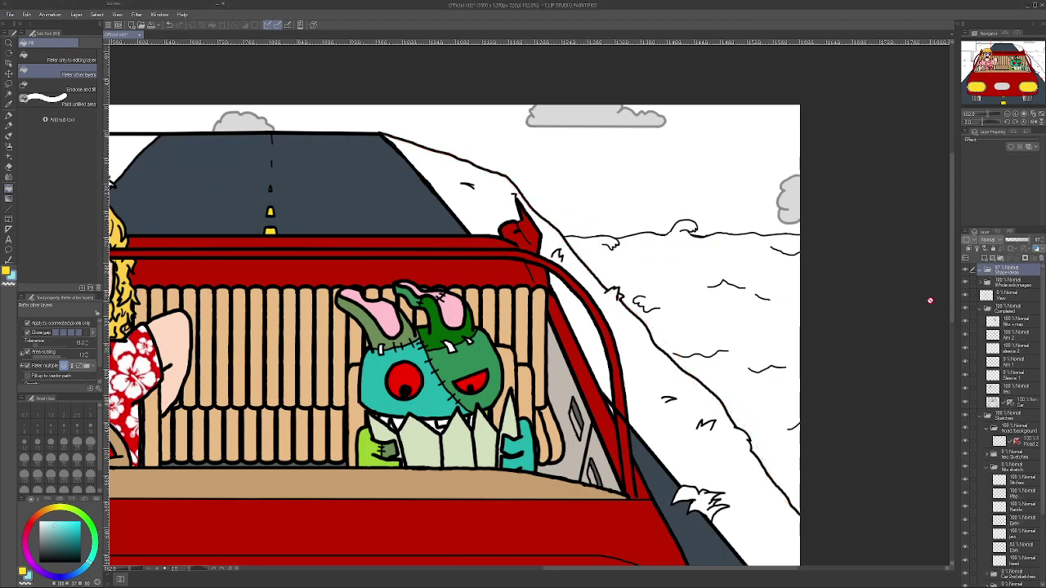
- Refill the sea with the same light turquoise on the Colour layer, now bounded only by the black cliff line
scroll(1023, 474, "down", 3)
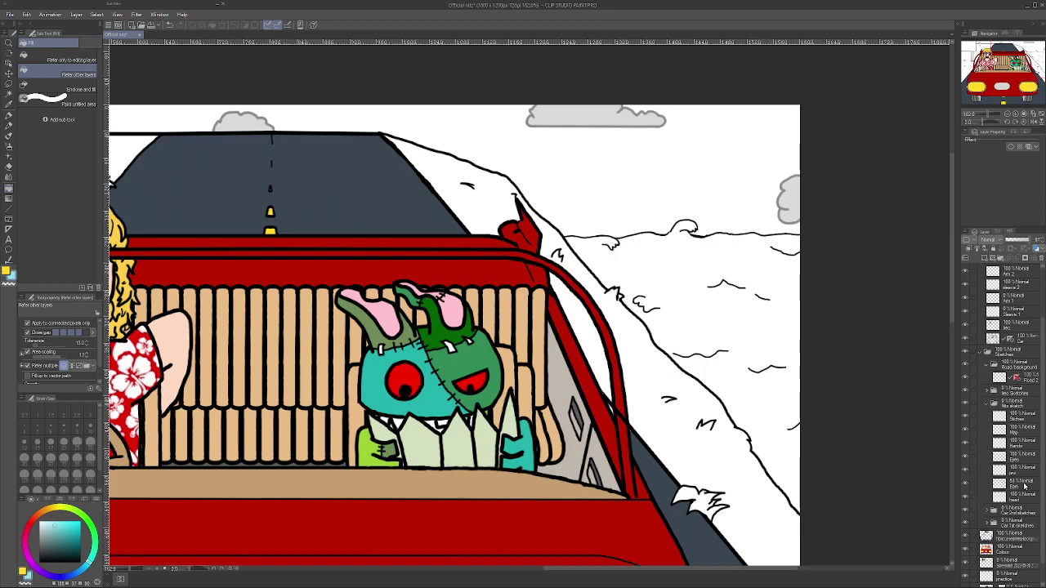
left_click(1011, 547)
left_click(767, 342)
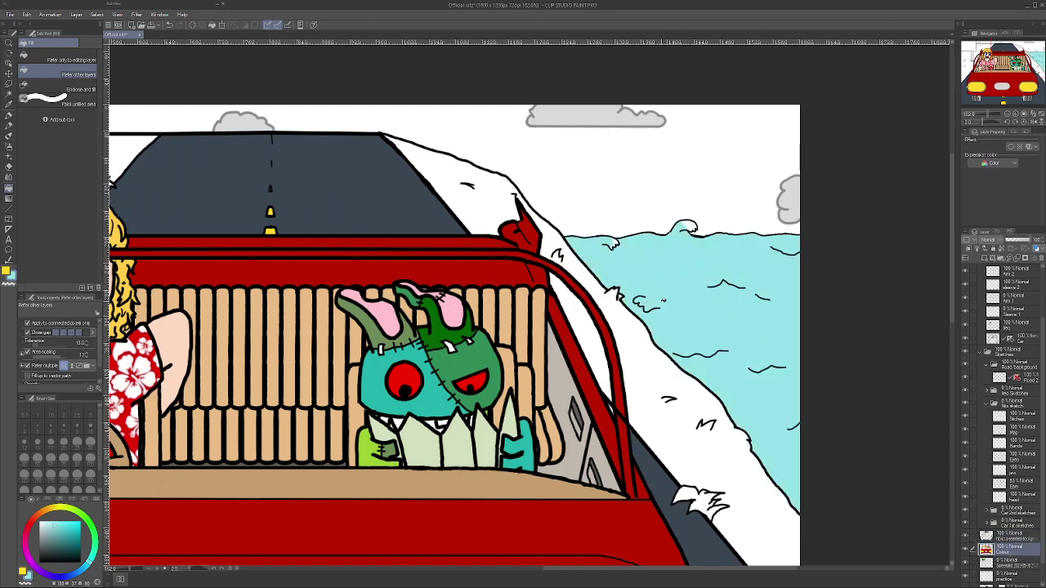
- Pick a bright yellow as the drawing colour and choose the Sunset preset of the Gradient tool
left_click(58, 508)
left_click_drag(65, 519, 72, 515)
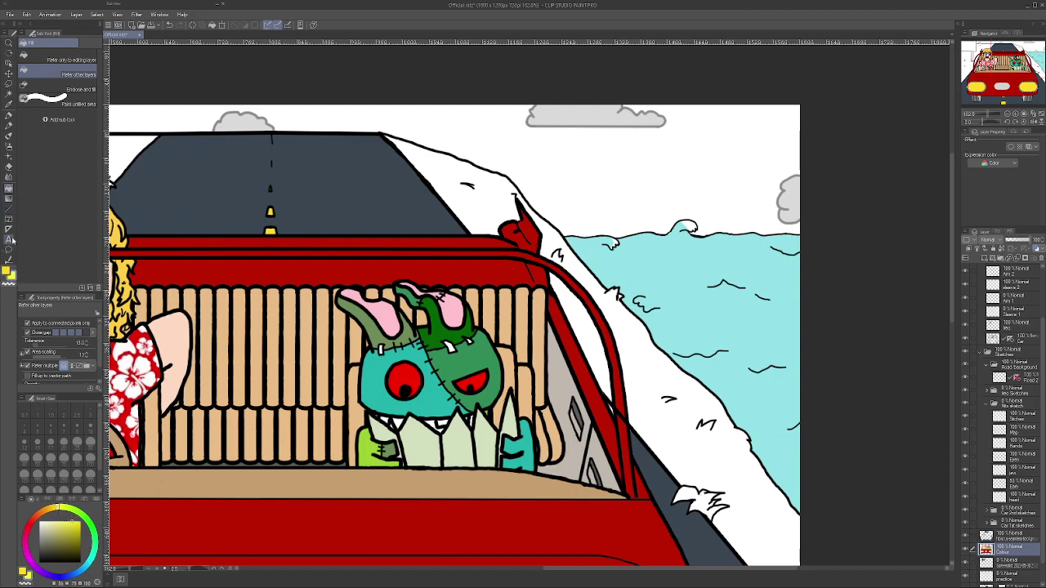
left_click(9, 199)
left_click(7, 193)
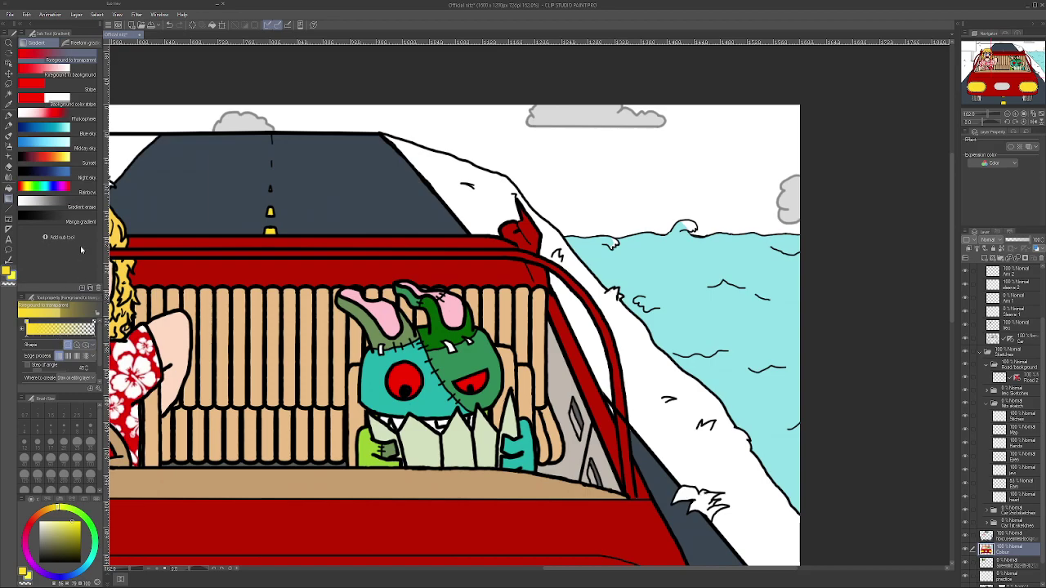
left_click(69, 164)
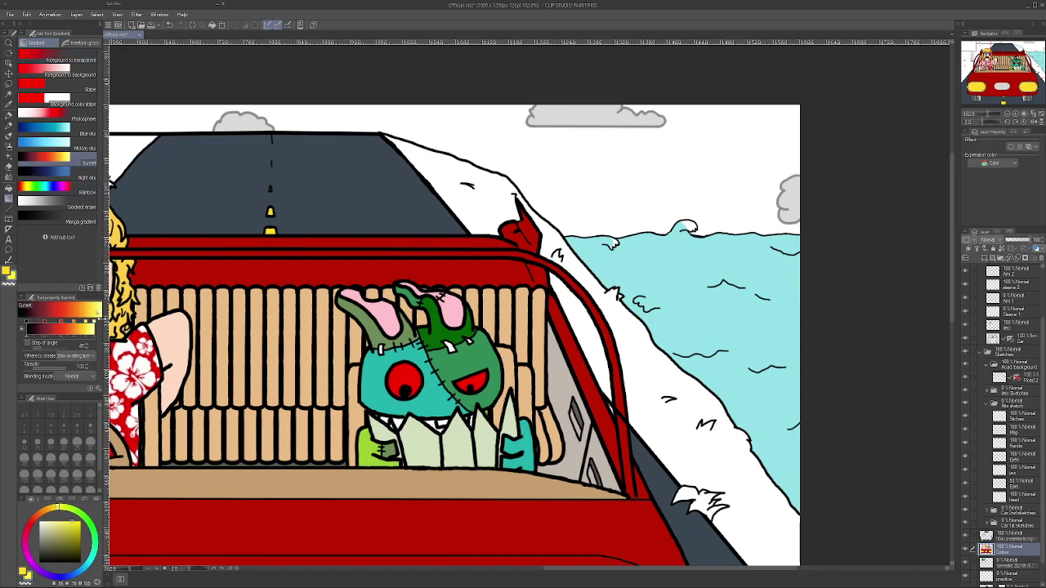
- Try the Sunset gradient down the sky on the Colour layer three times, undoing each attempt
left_click_drag(573, 164, 572, 207)
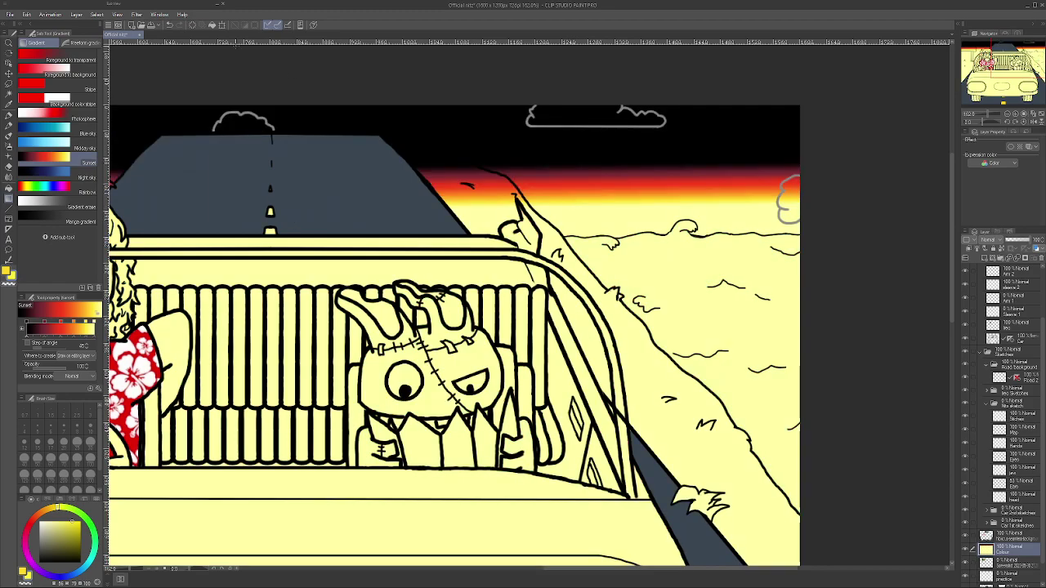
left_click(169, 25)
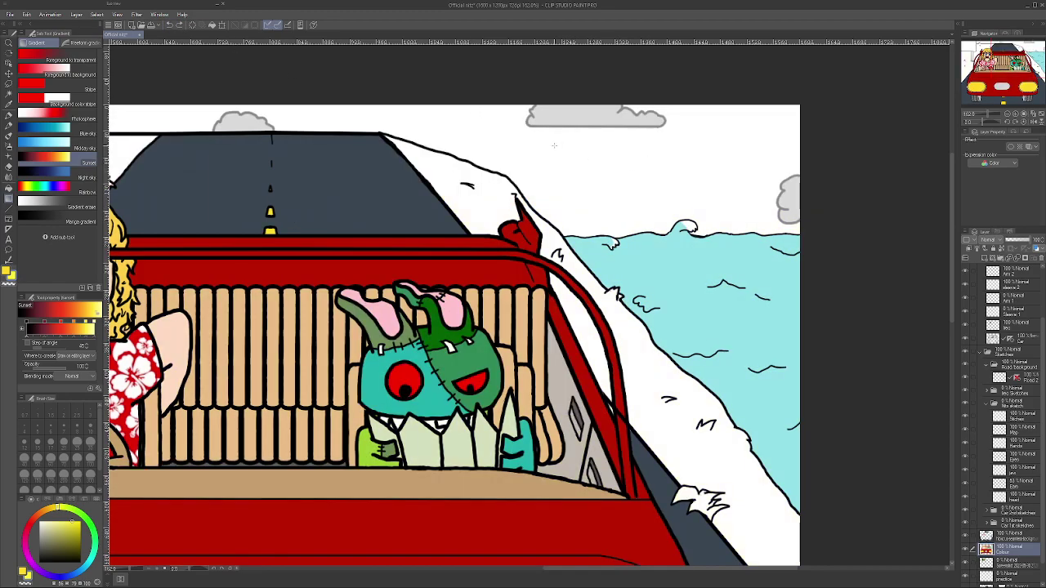
scroll(553, 144, "down", 3)
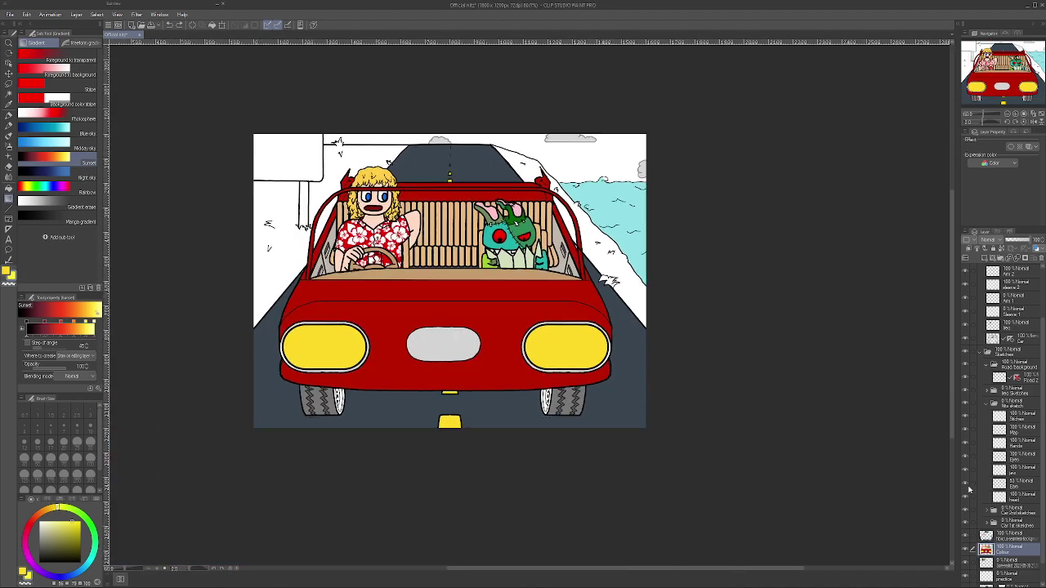
left_click_drag(594, 151, 594, 170)
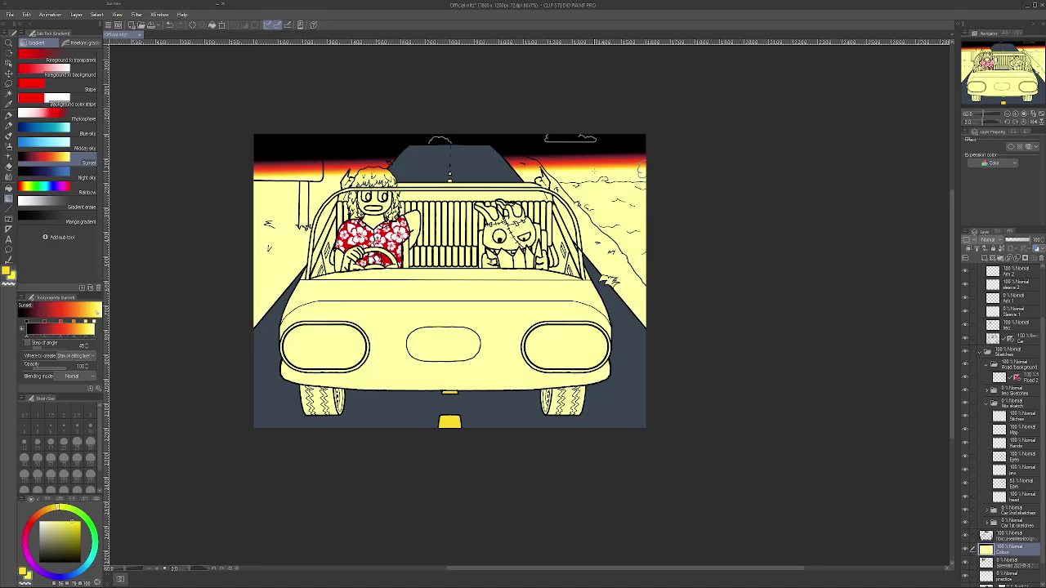
left_click(170, 26)
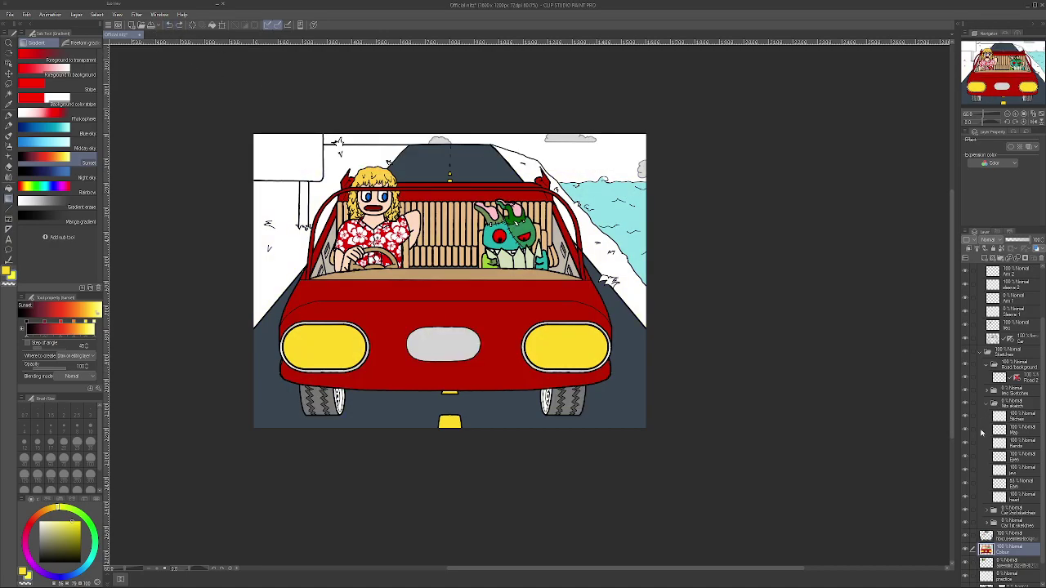
scroll(1008, 440, "up", 1)
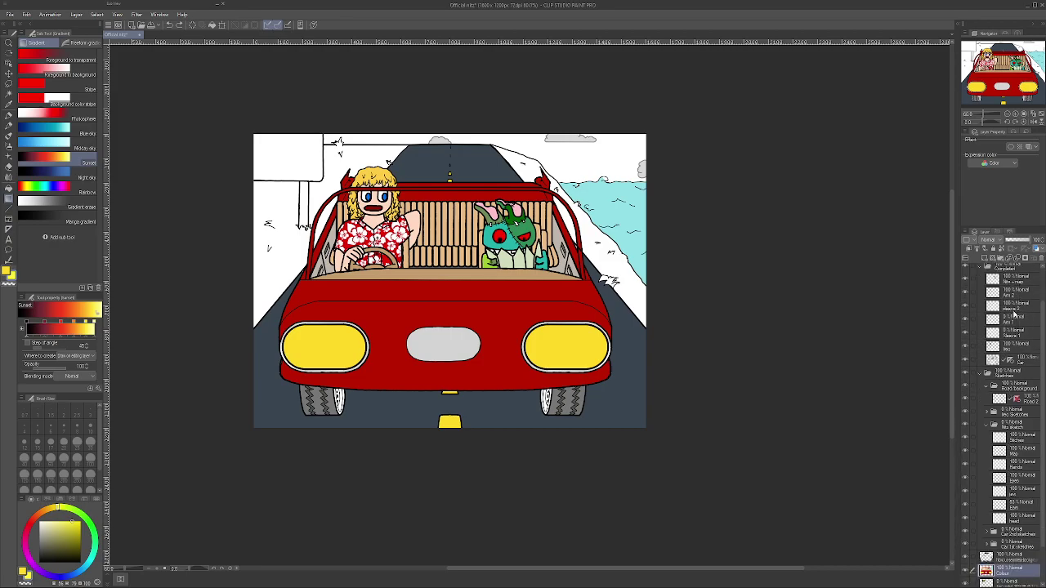
scroll(985, 264, "down", 2)
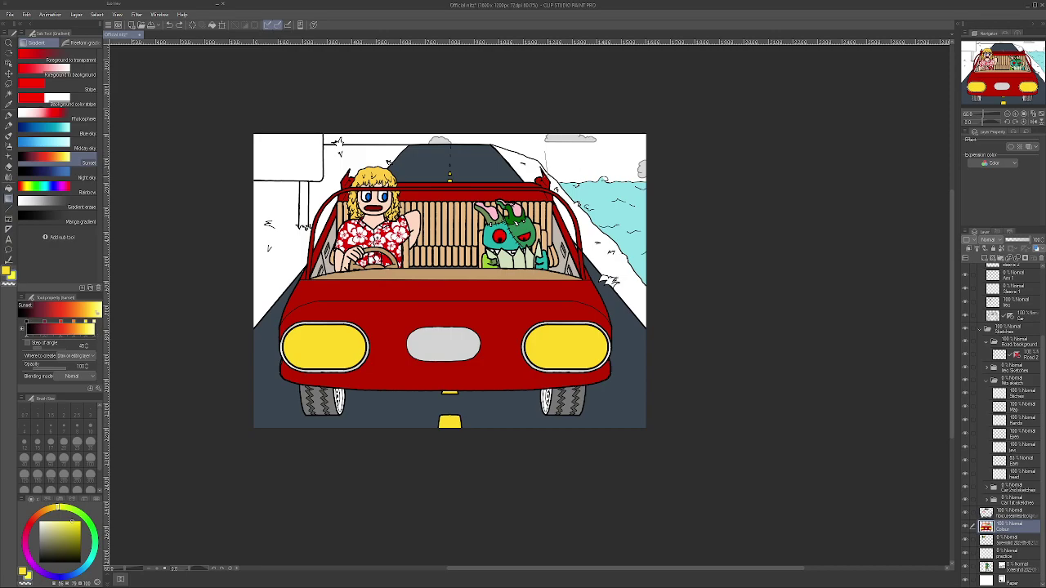
left_click_drag(450, 155, 449, 208)
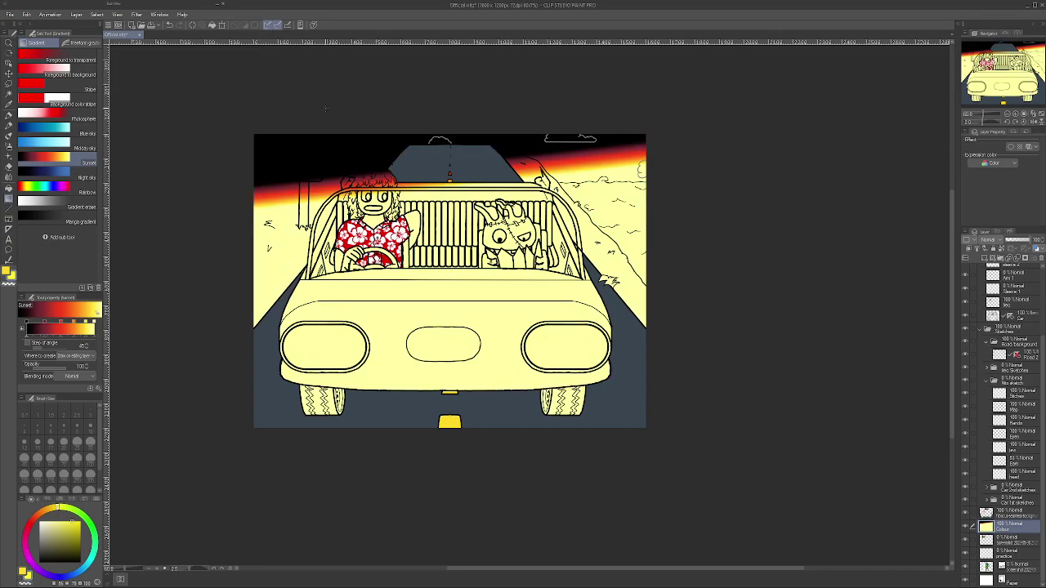
left_click(169, 24)
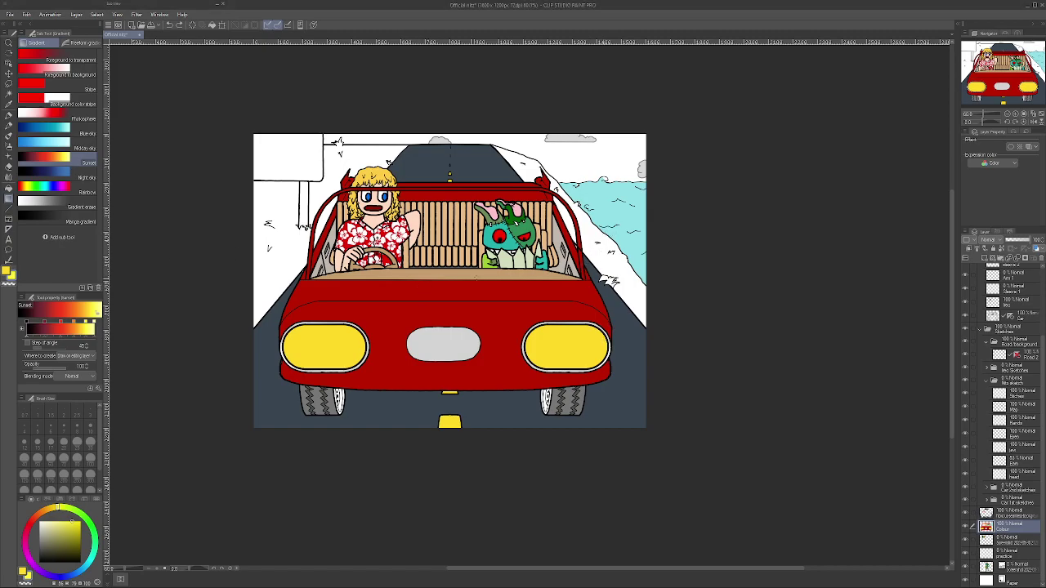
- Add a new layer named "sunset" directly beneath the Colour layer, and make the Colour layer active again
left_click(985, 258)
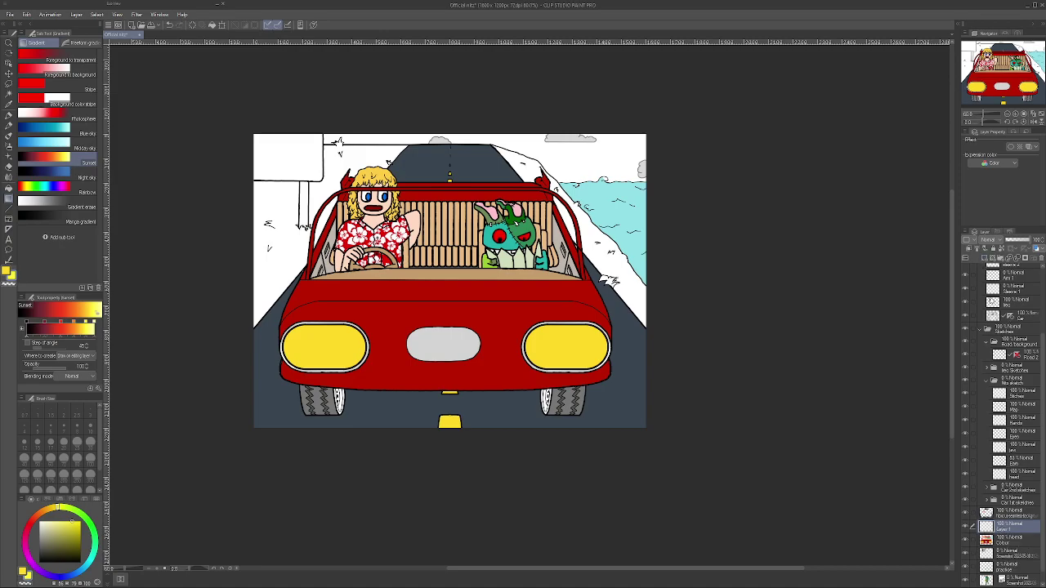
left_click_drag(1007, 543, 1009, 556)
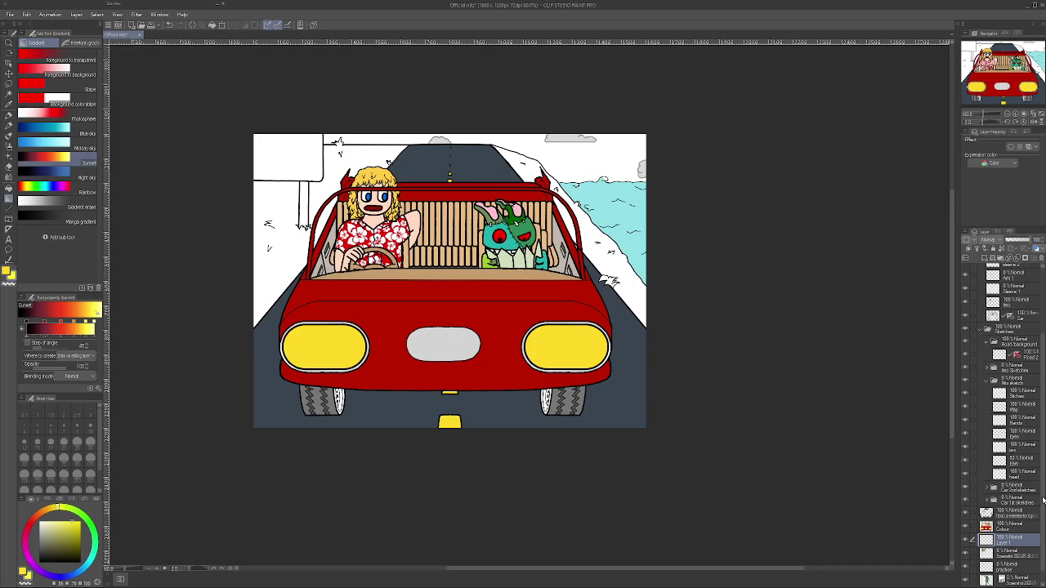
type("sunset")
key("Return")
left_click(169, 24)
left_click(1014, 532)
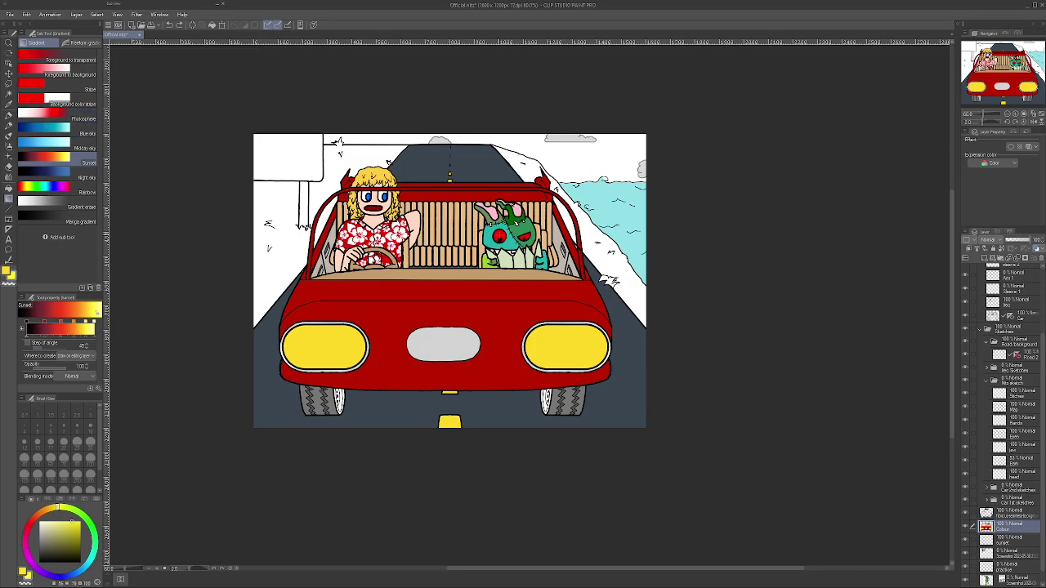
- Fill the grass areas on both sides of the road with bright green on the Colour layer
key("x")
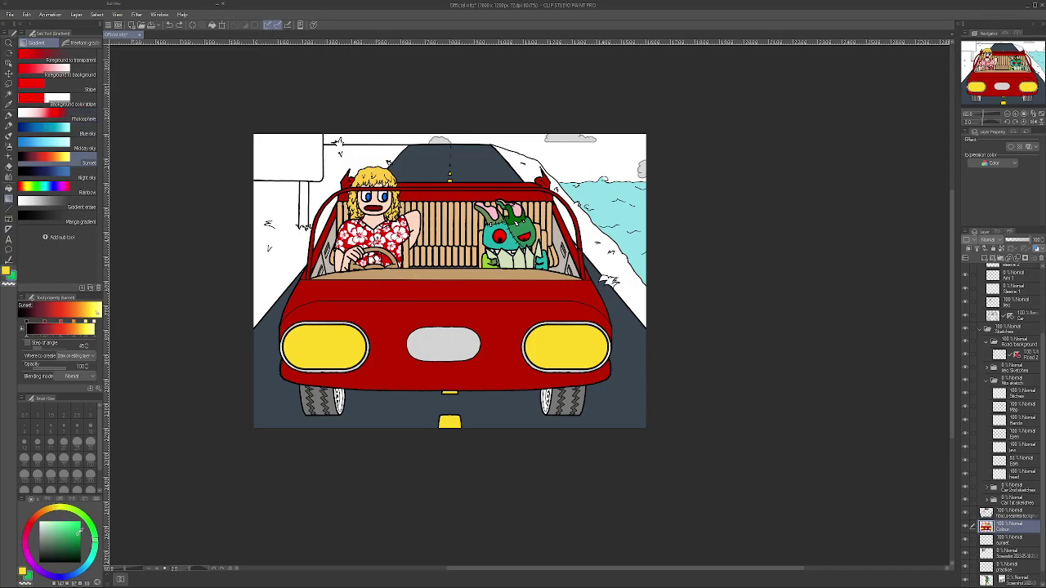
left_click(9, 189)
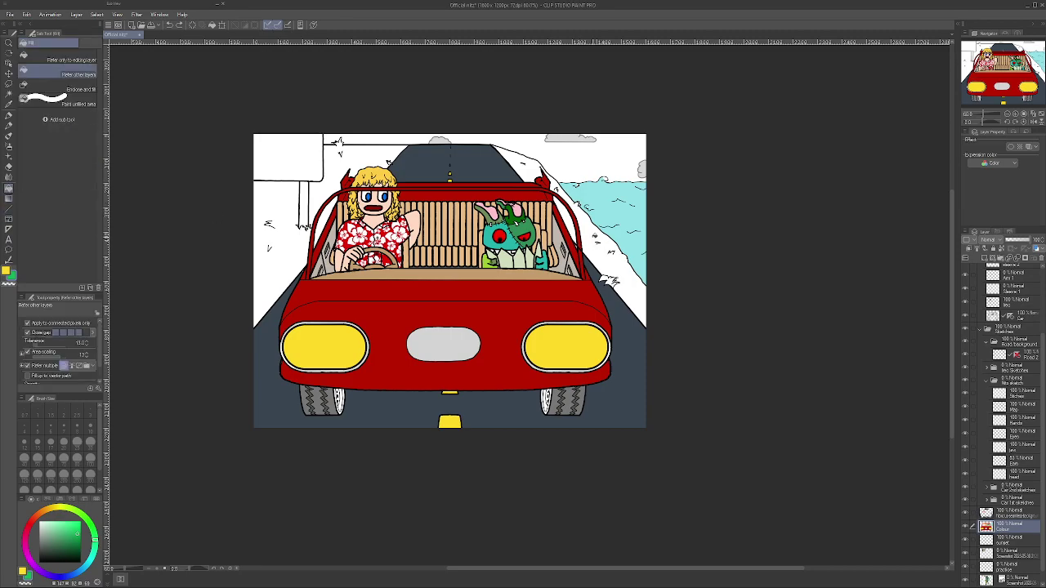
left_click(595, 235)
left_click(533, 172)
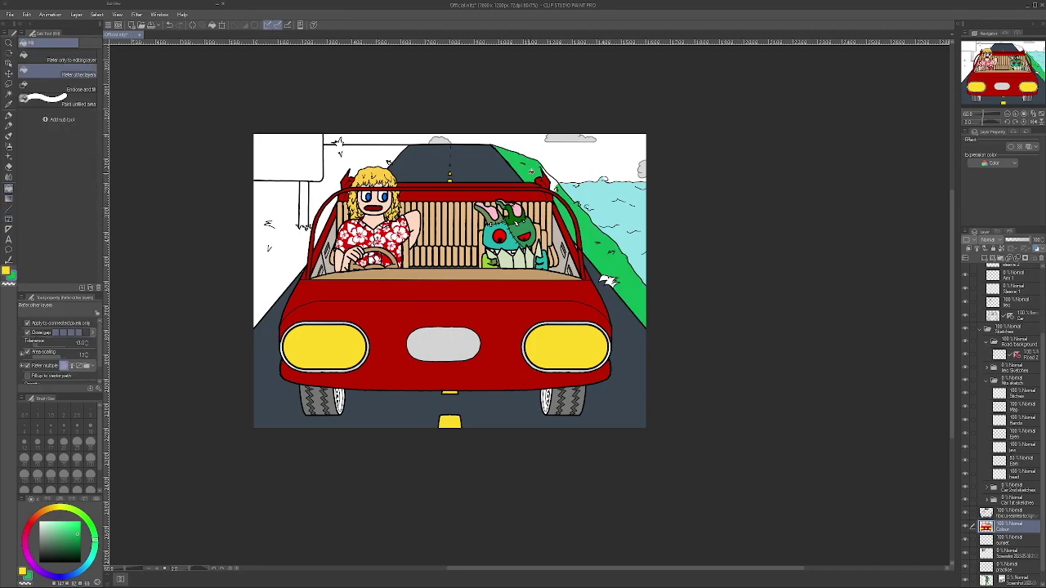
scroll(565, 194, "up", 2)
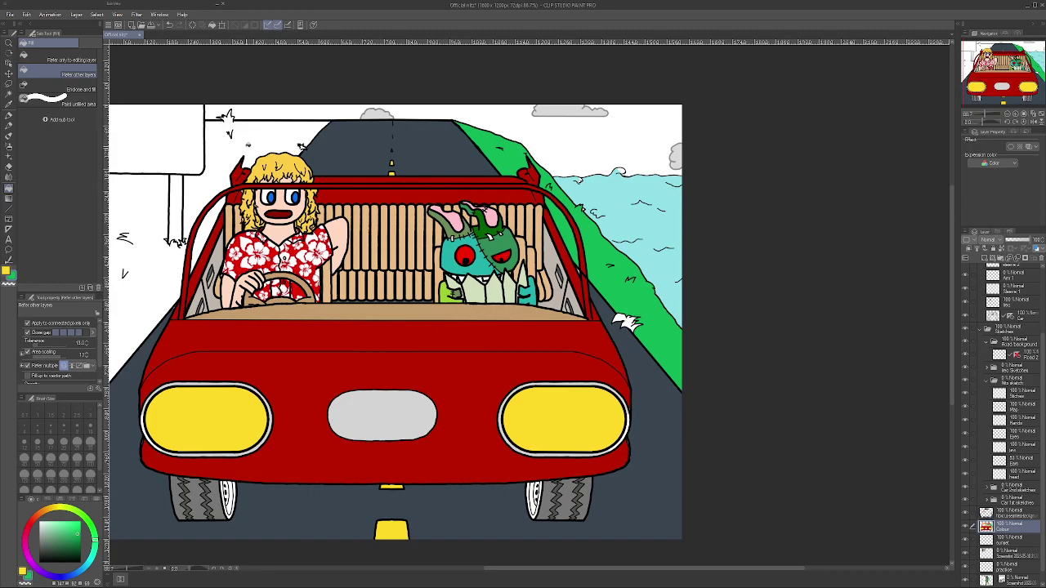
left_click(245, 147)
left_click(149, 278)
left_click(195, 247)
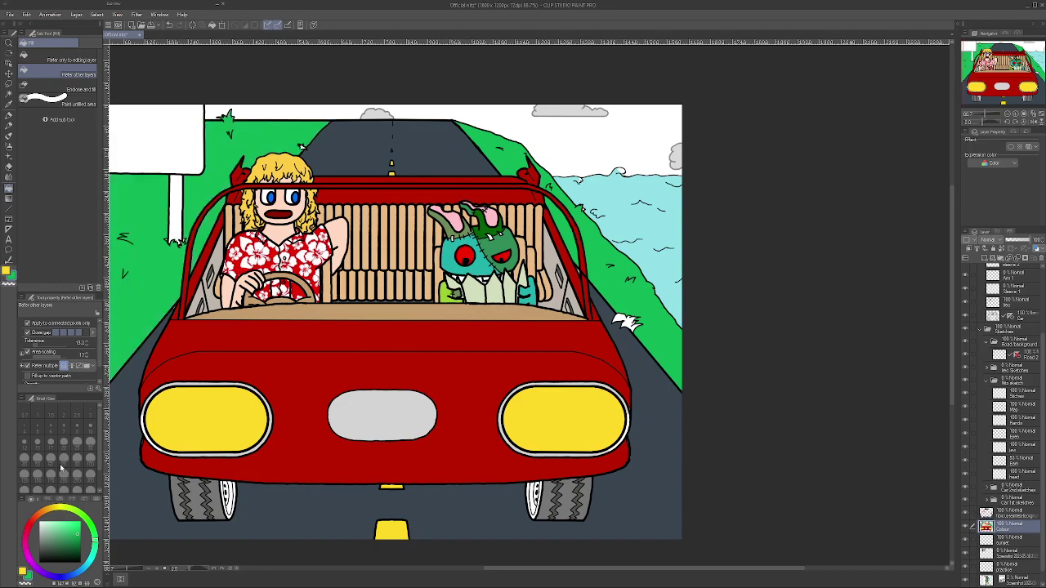
- Fill the signpost with the car's light grey and the sign board with a darker shade of the grass green
left_click(246, 381, "alt")
left_click(181, 196)
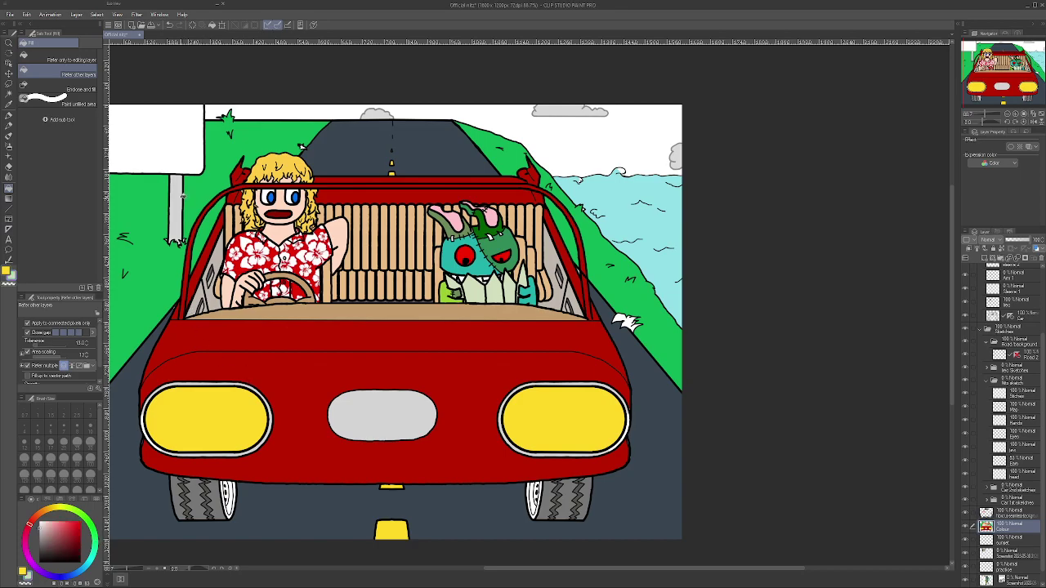
left_click(158, 206, "alt")
left_click_drag(79, 539, 94, 540)
left_click(173, 156)
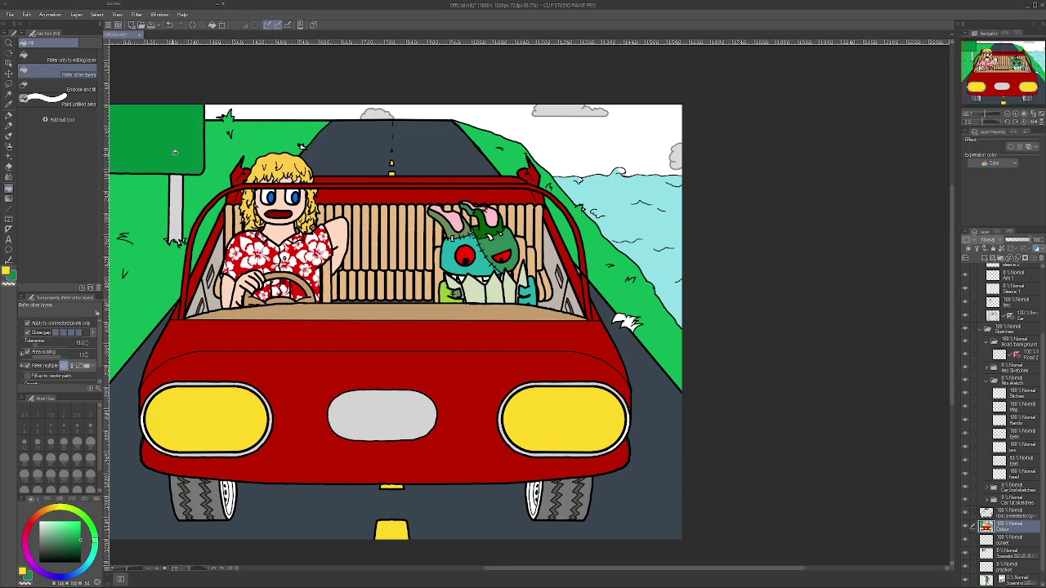
- Draw a thin yellow marker line just inside the sign's bottom and side edges, and fill the enclosed border strip yellow
left_click(6, 269)
left_click(9, 115)
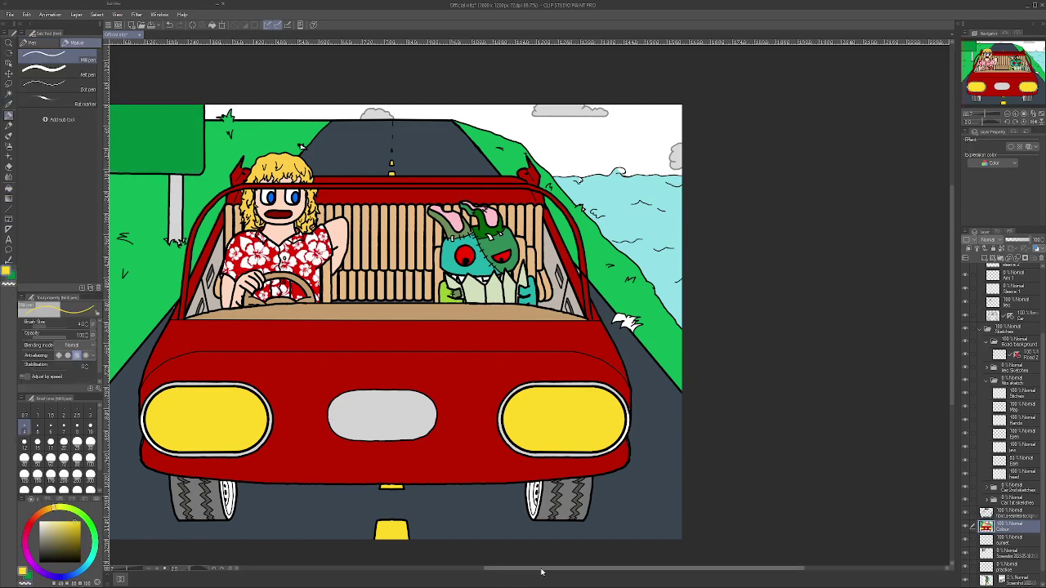
left_click_drag(644, 569, 600, 569)
scroll(599, 570, "up", 1)
scroll(523, 143, "up", 3)
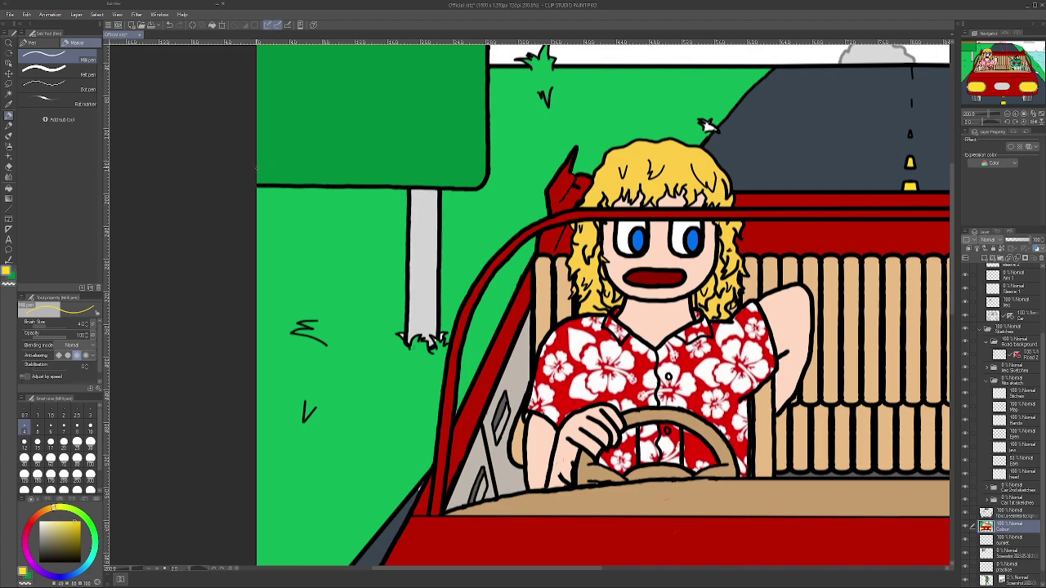
left_click_drag(263, 168, 456, 173)
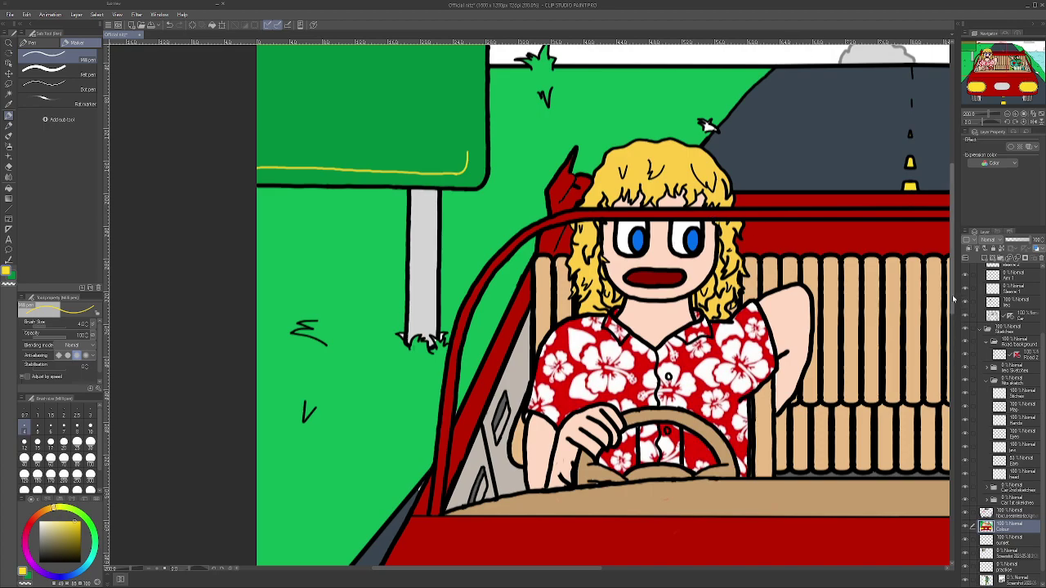
scroll(953, 290, "up", 4)
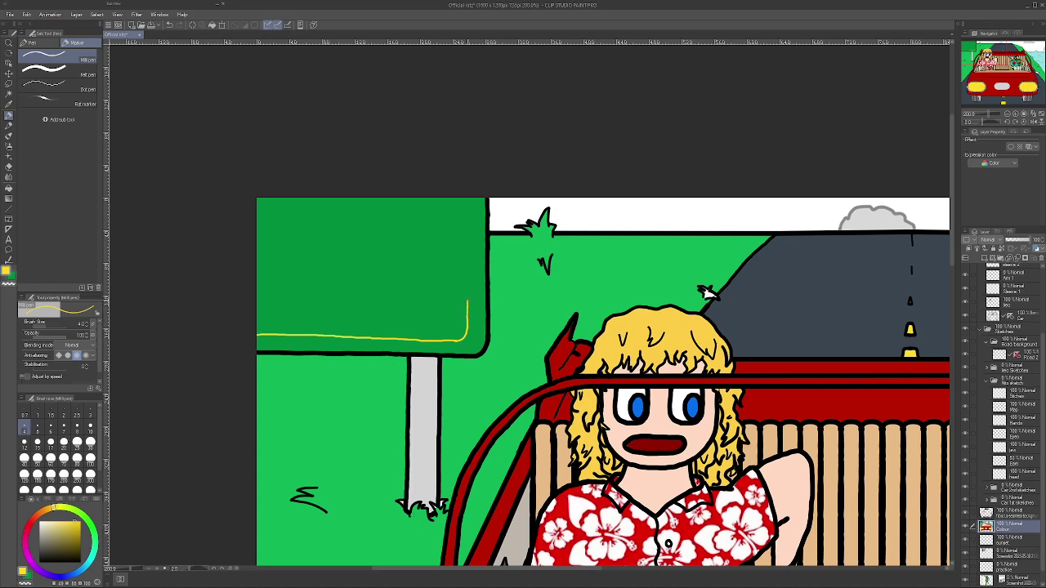
left_click_drag(467, 245, 468, 203)
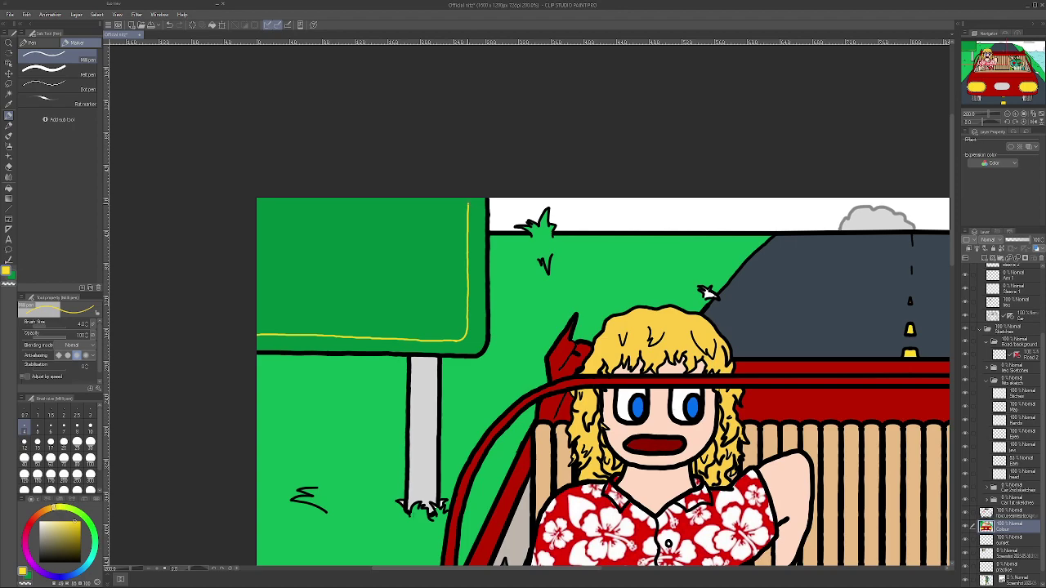
left_click(8, 188)
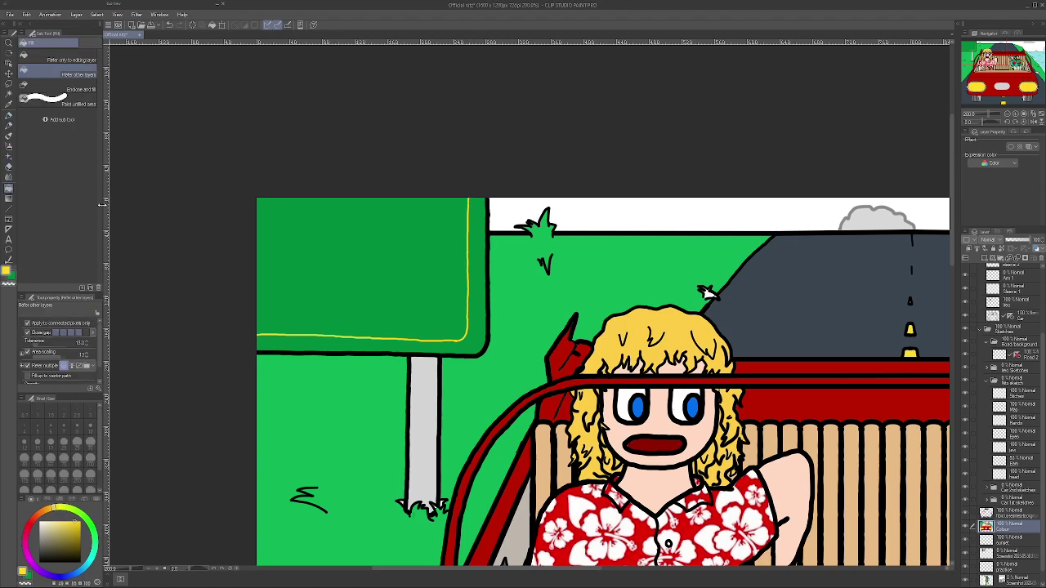
left_click(480, 255)
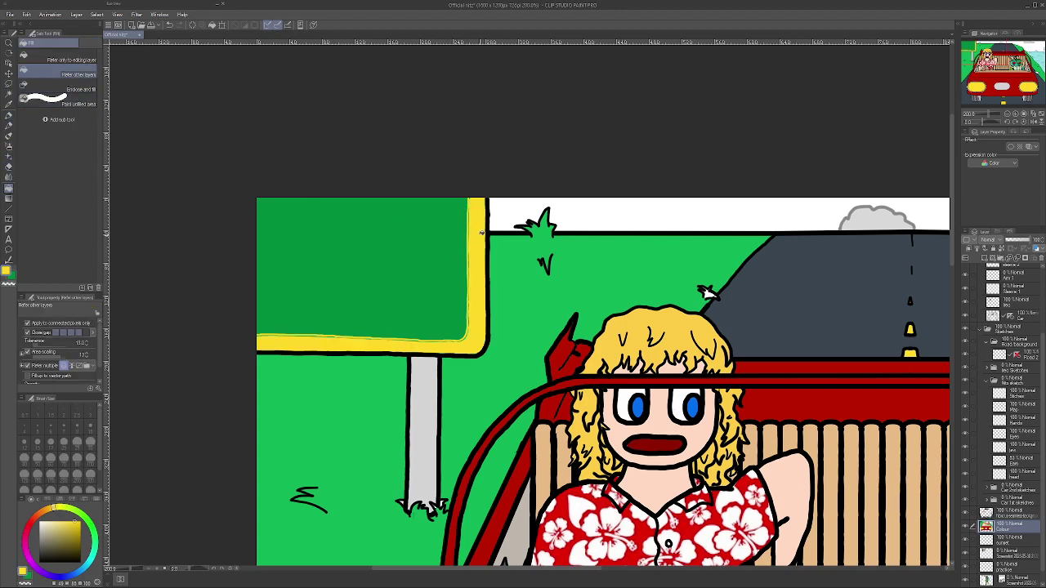
- Try to fill the leftover green gaps in the sign's border with yellow, and undo the fill
left_click(482, 233)
left_click(170, 26)
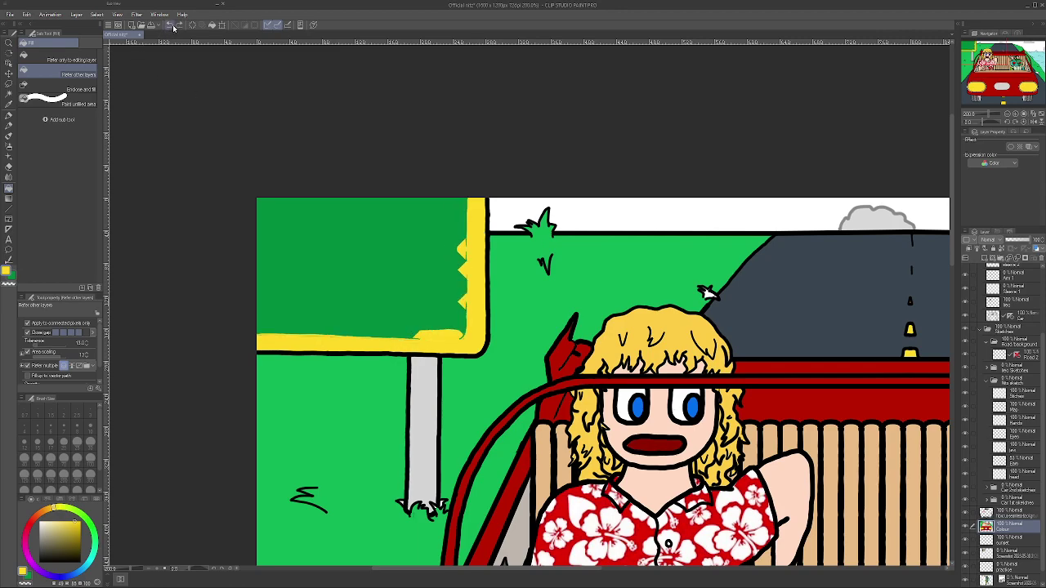
left_click(161, 26)
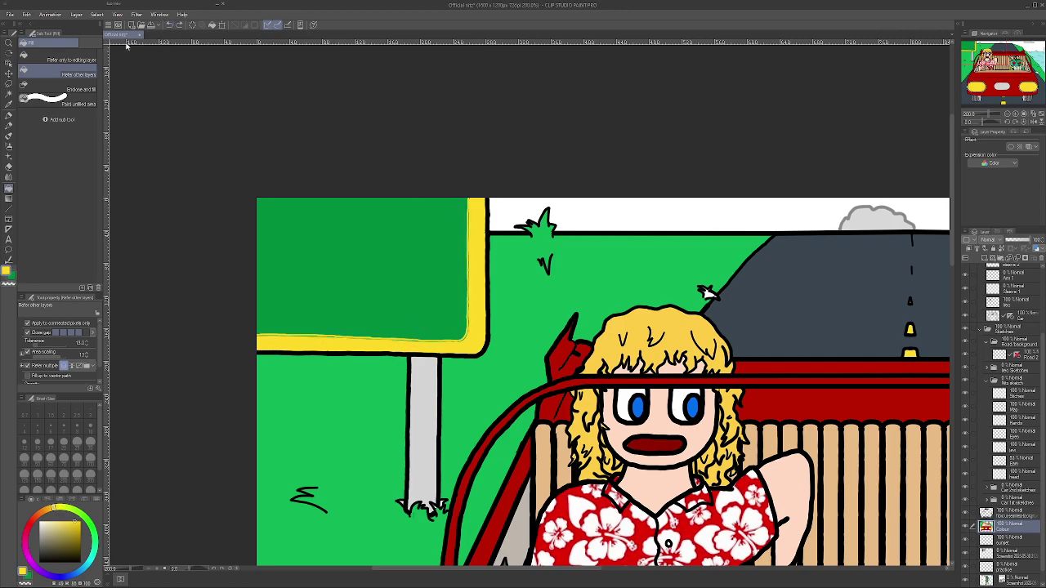
- Trace over the inner edge of the sign's yellow border with the yellow marker, covering the leftover green gaps
left_click(9, 116)
scroll(475, 193, "up", 5)
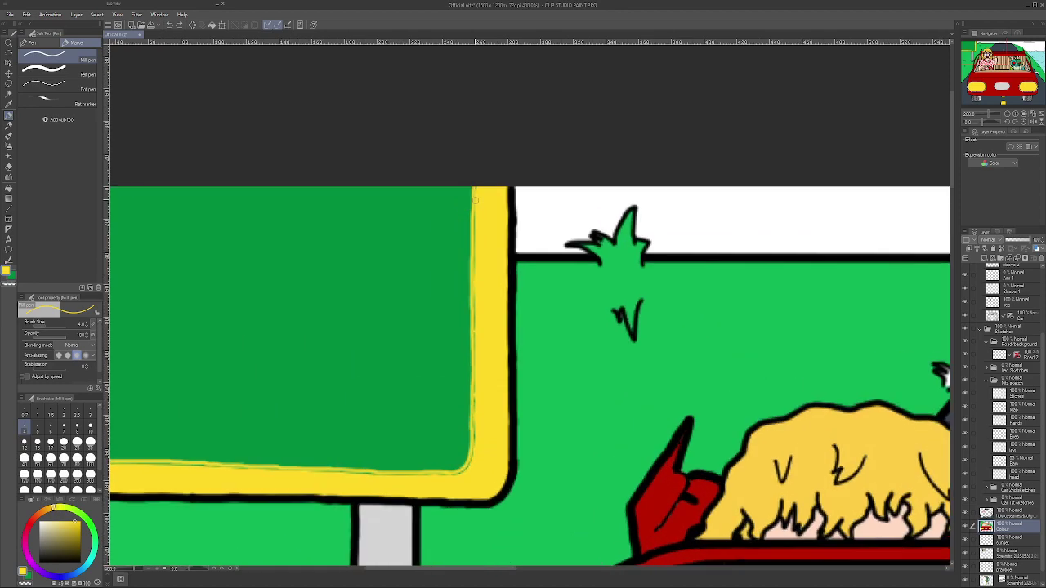
mouse_move(474, 194)
left_mouse_down()
mouse_move(473, 502)
mouse_move(476, 491)
mouse_move(453, 564)
left_mouse_up()
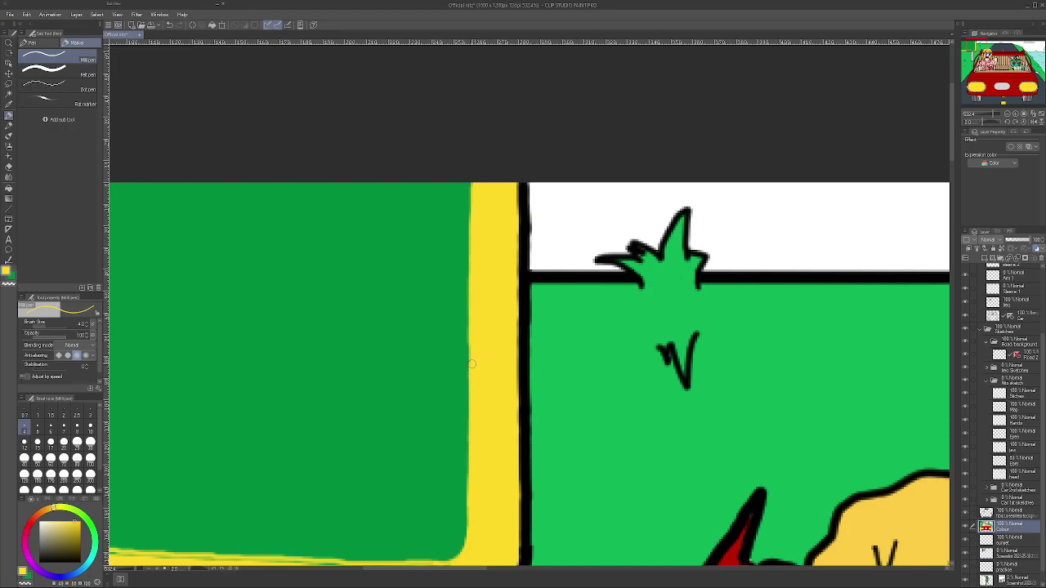
scroll(478, 334, "down", 1)
scroll(477, 334, "down", 4)
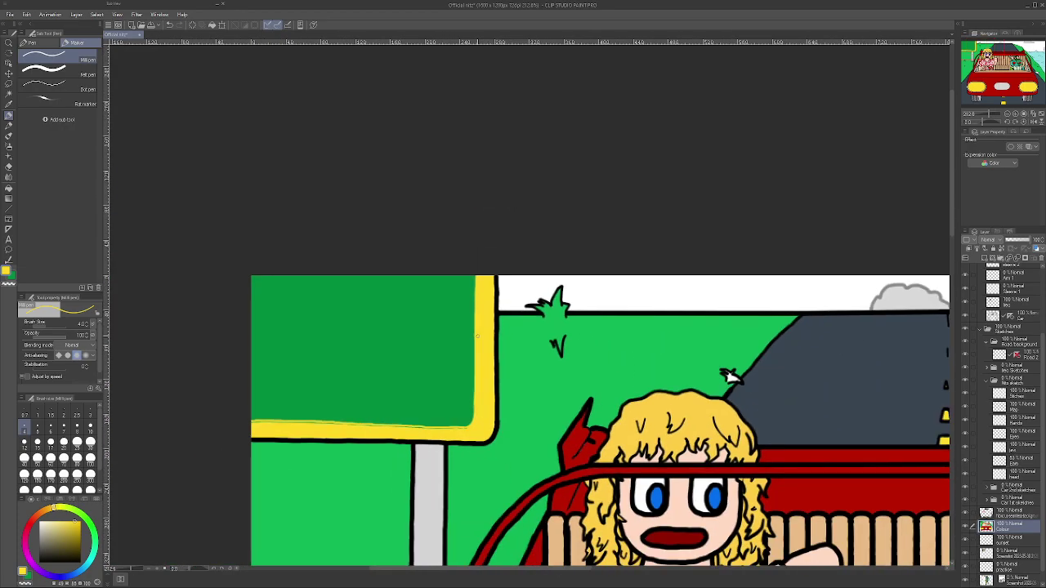
scroll(285, 433, "up", 6)
mouse_move(217, 391)
left_mouse_down()
mouse_move(187, 389)
mouse_move(890, 407)
left_mouse_up()
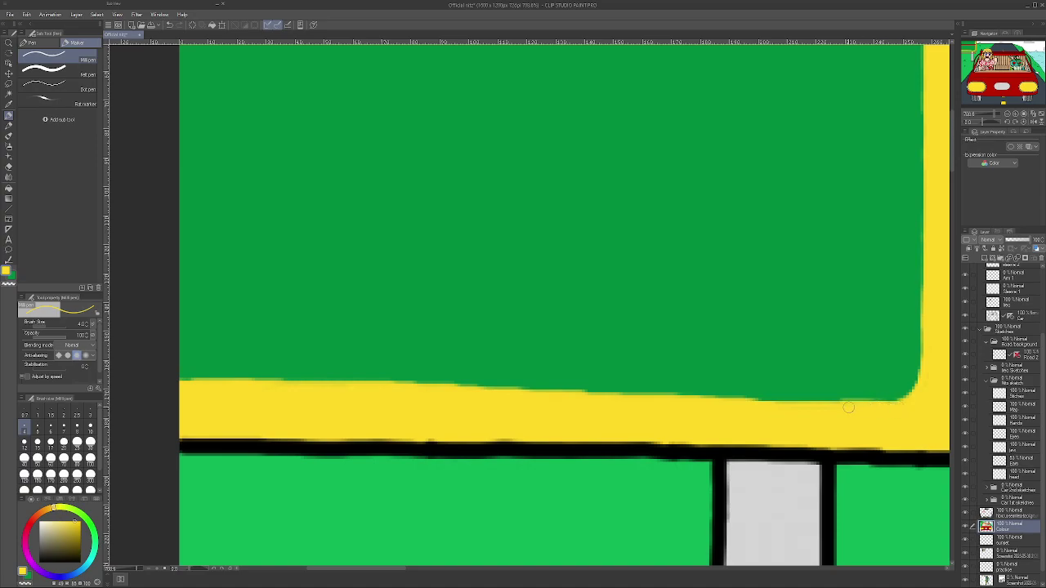
left_click_drag(778, 404, 805, 404)
- Colour the white grass tuft beside the road near the sea with the bright grass green, including its small leftover gaps
scroll(889, 427, "down", 5)
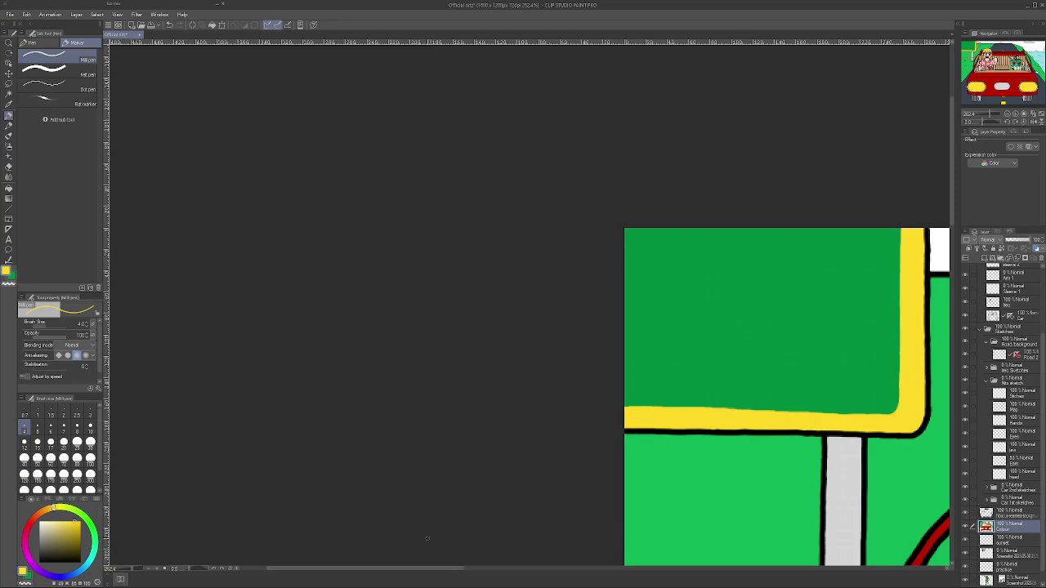
scroll(428, 531, "down", 3)
scroll(750, 428, "down", 2)
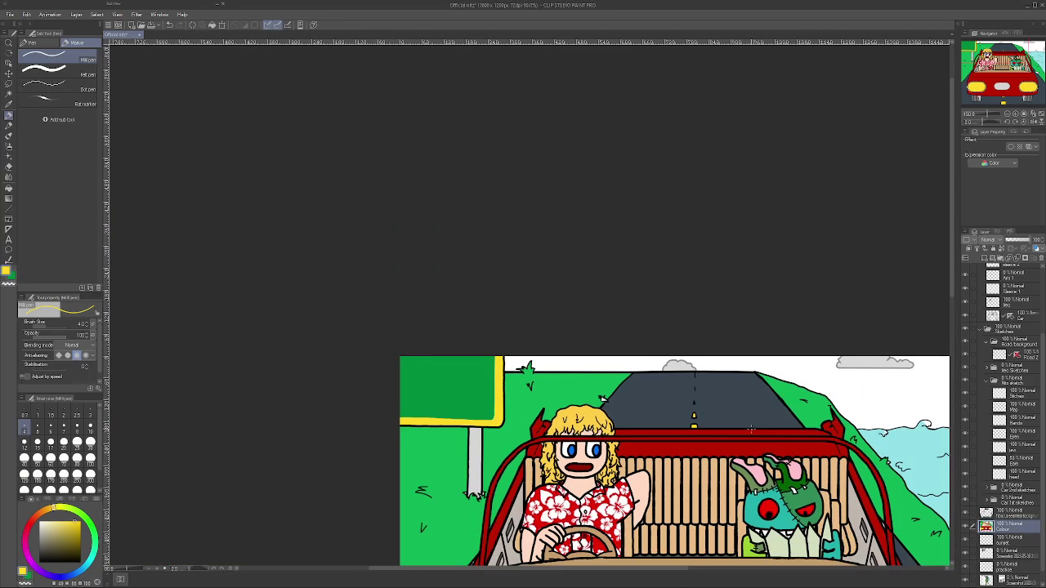
scroll(749, 428, "up", 2)
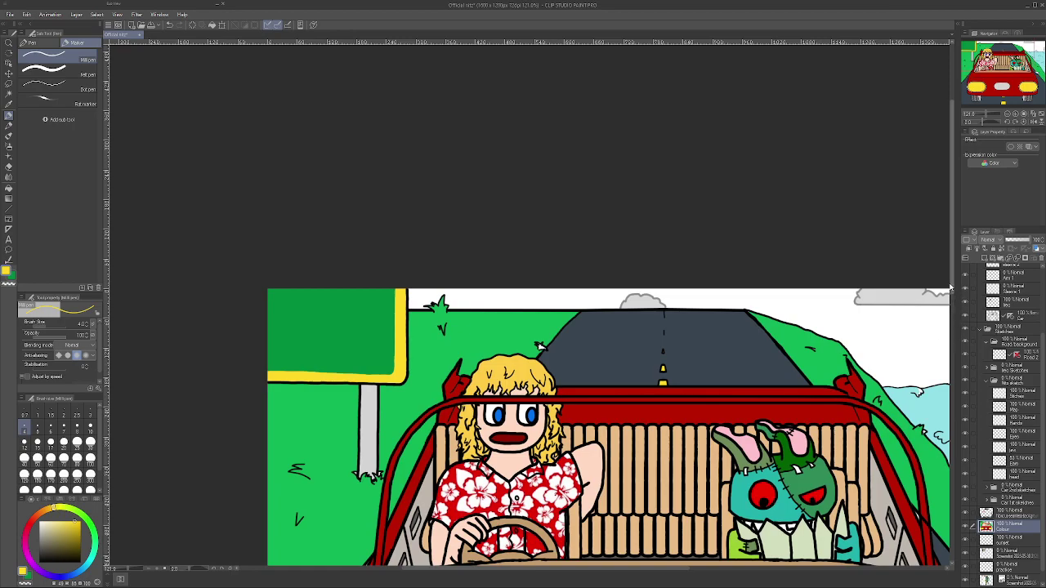
scroll(715, 487, "down", 3)
scroll(530, 346, "right", 5)
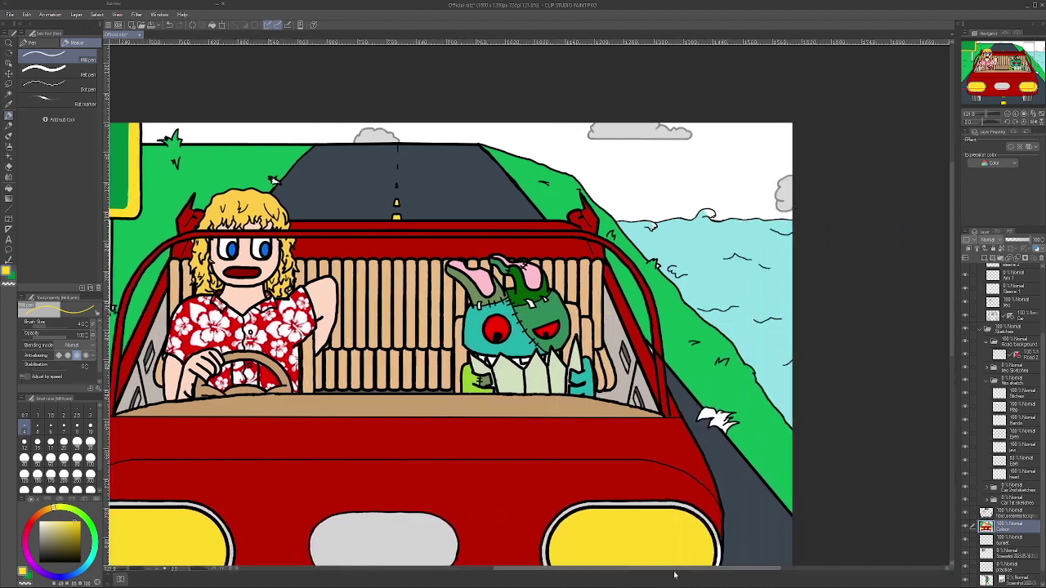
left_click(12, 277)
scroll(618, 417, "up", 5)
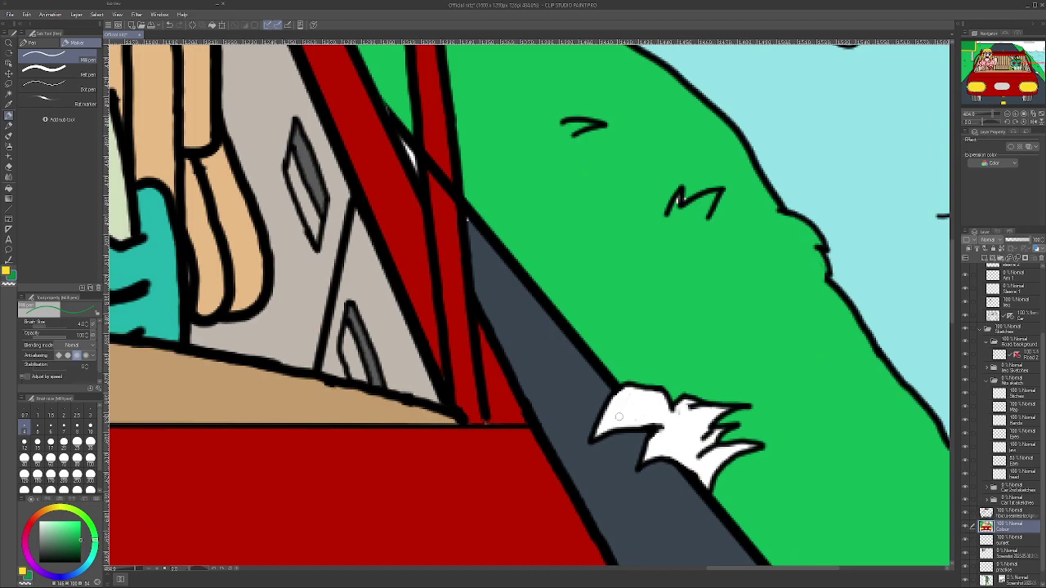
left_click_drag(626, 416, 596, 437)
left_click(646, 330, "alt")
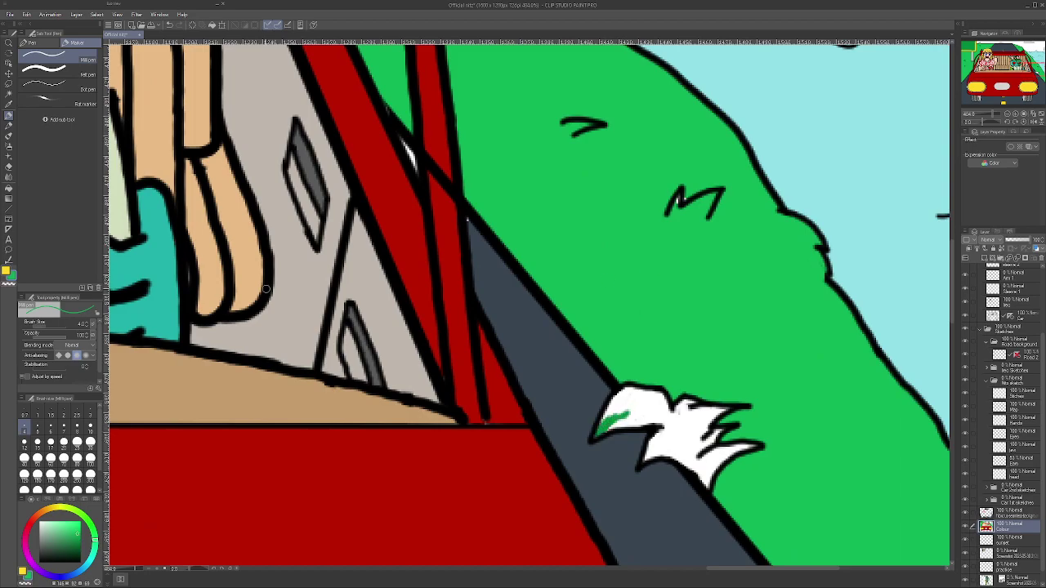
left_click(8, 189)
left_click(653, 413)
left_click(695, 438)
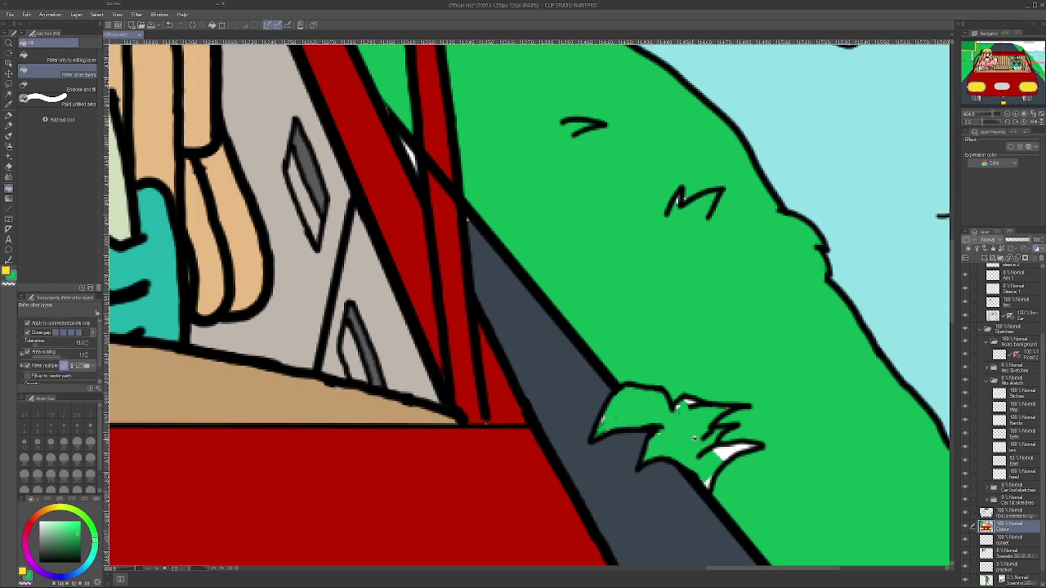
left_click(727, 449)
left_click(8, 116)
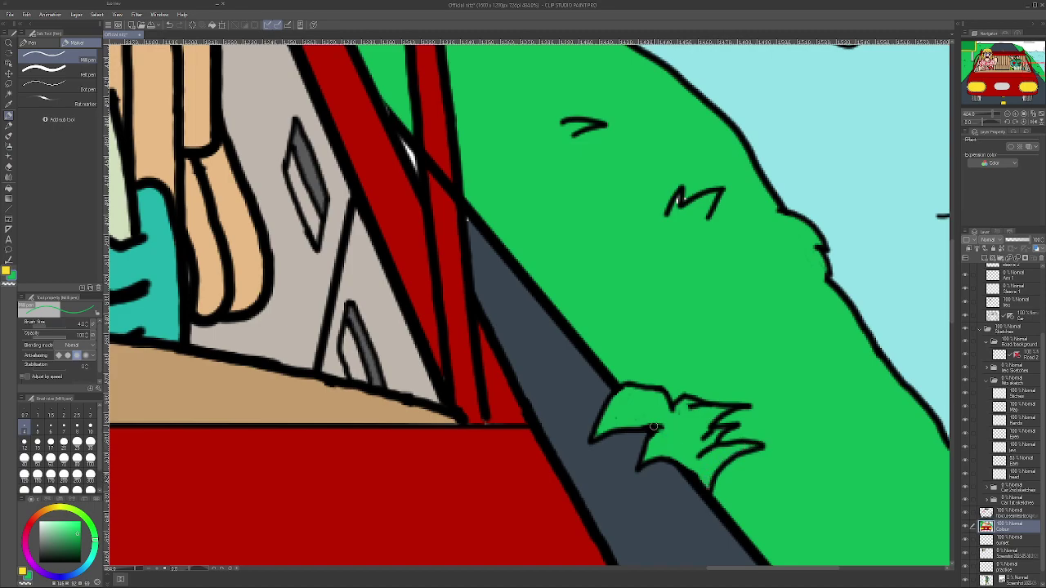
- Paint the white gap by the windscreen pillar with the road's dark grey, and erase the Road 2 layer's line crossing the pillar
left_click(478, 240, "alt")
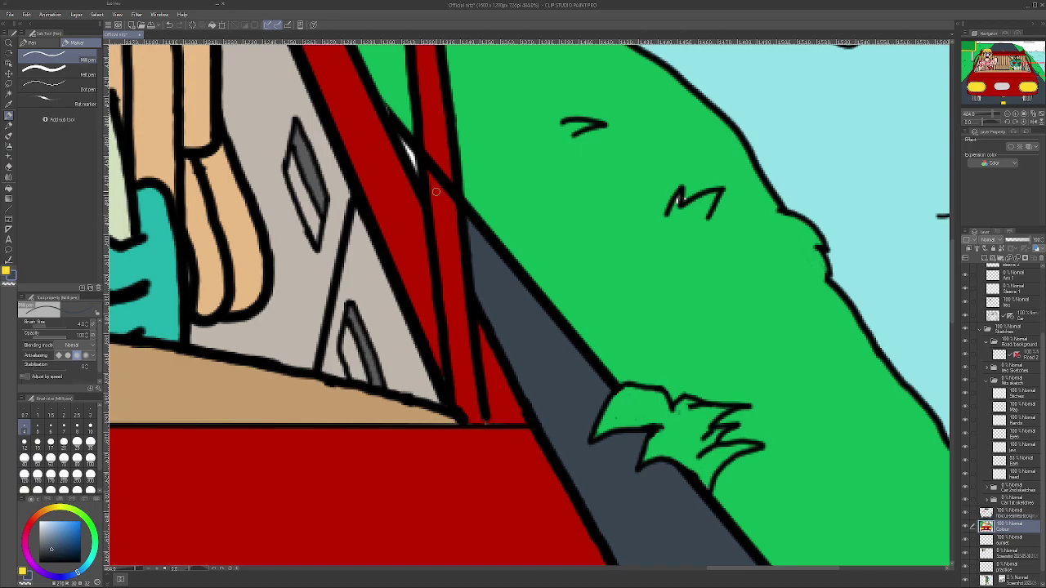
left_click_drag(414, 167, 417, 167)
scroll(1019, 406, "up", 5)
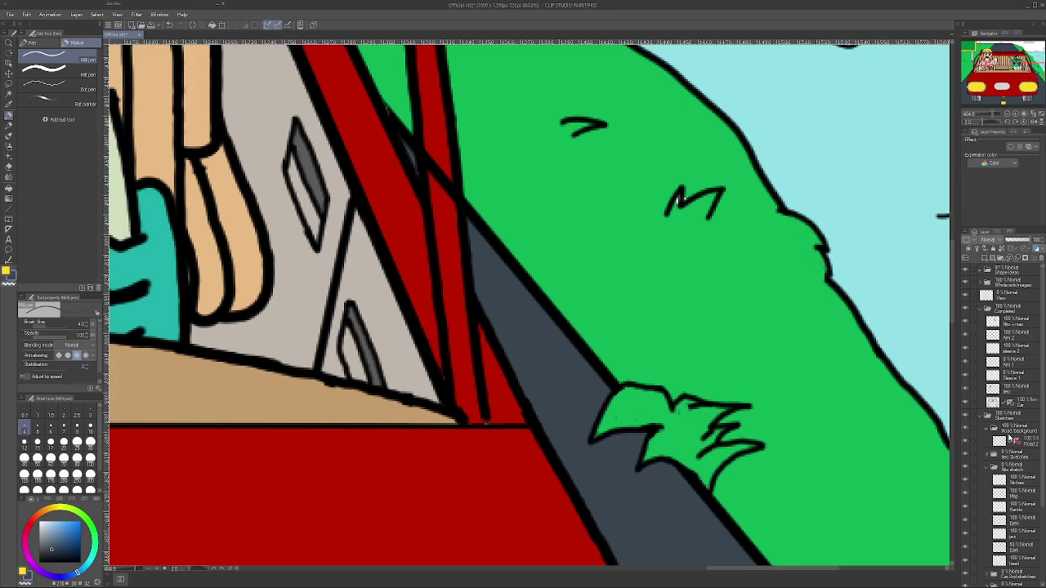
left_click(1026, 444)
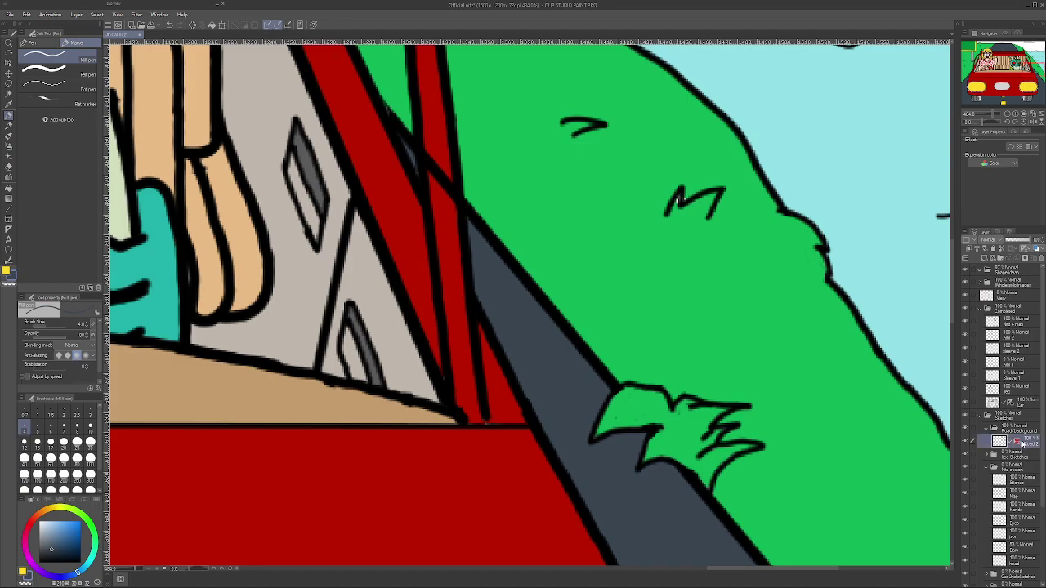
left_click(10, 165)
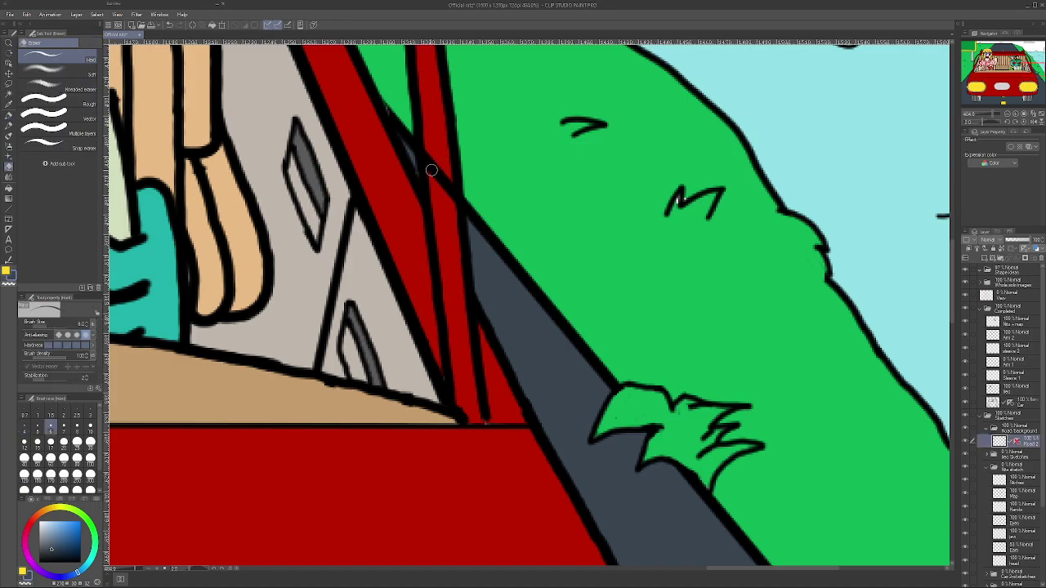
mouse_move(426, 168)
left_mouse_down()
mouse_move(442, 196)
mouse_move(435, 179)
mouse_move(443, 150)
mouse_move(451, 180)
left_mouse_up()
scroll(624, 324, "down", 4)
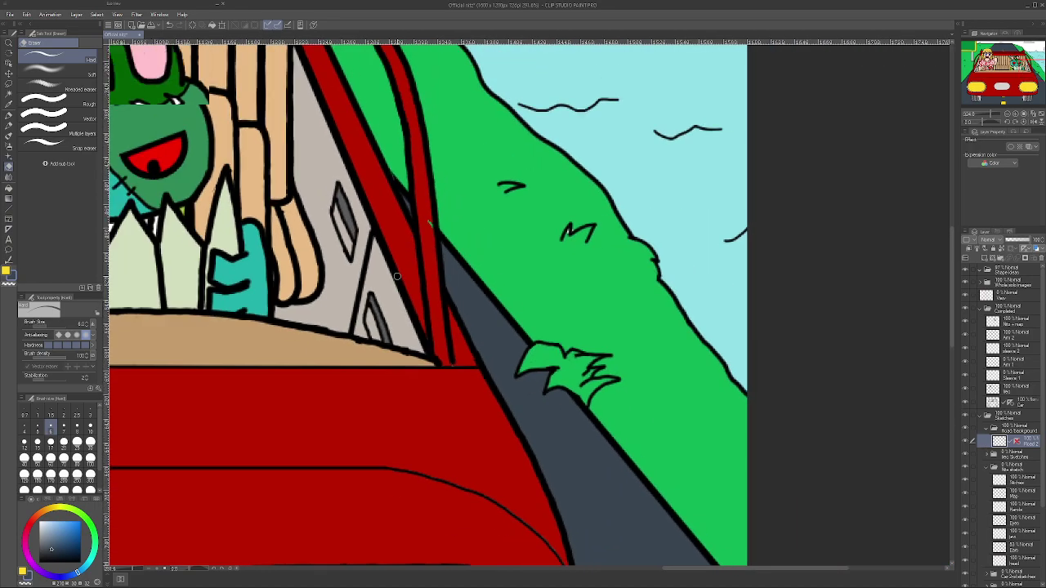
scroll(654, 545, "left", 10)
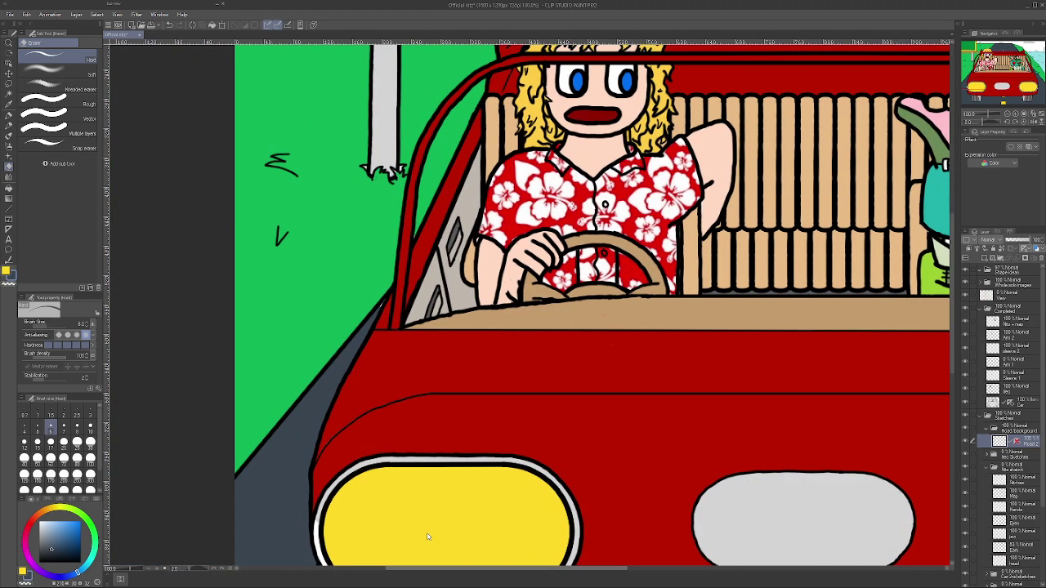
scroll(599, 552, "right", 10)
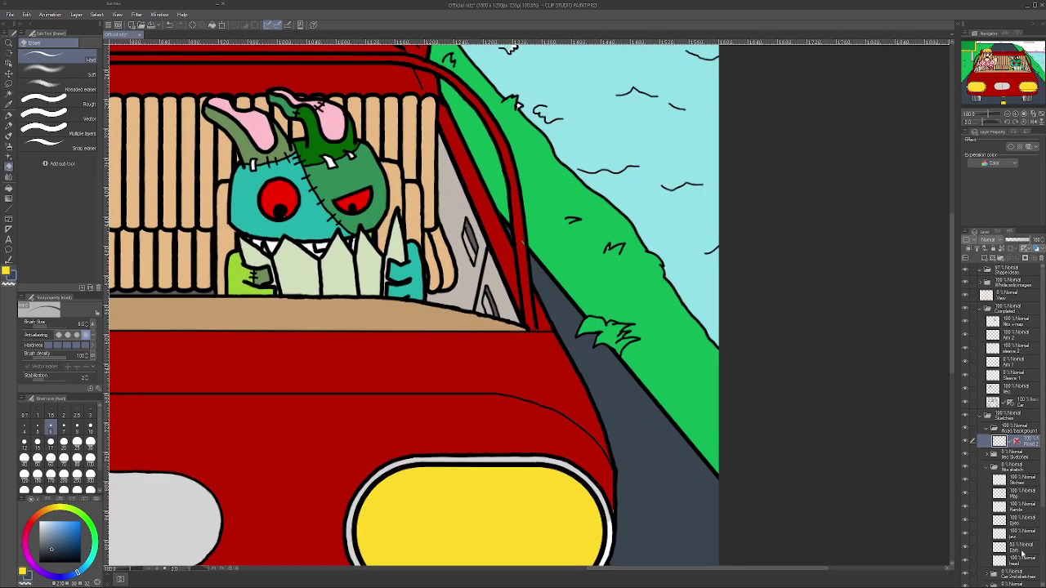
- On the Colour layer, paint over the white gap in the windscreen pillar beside the zombie passenger with the car's red
scroll(1021, 547, "down", 3)
left_click(1013, 513)
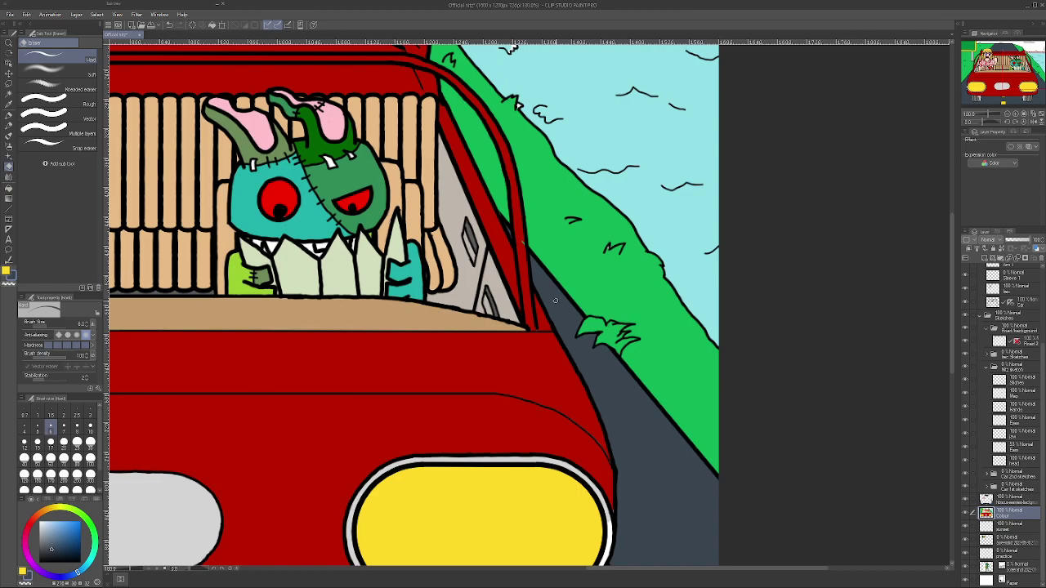
left_click(523, 274, "alt")
scroll(499, 232, "up", 3)
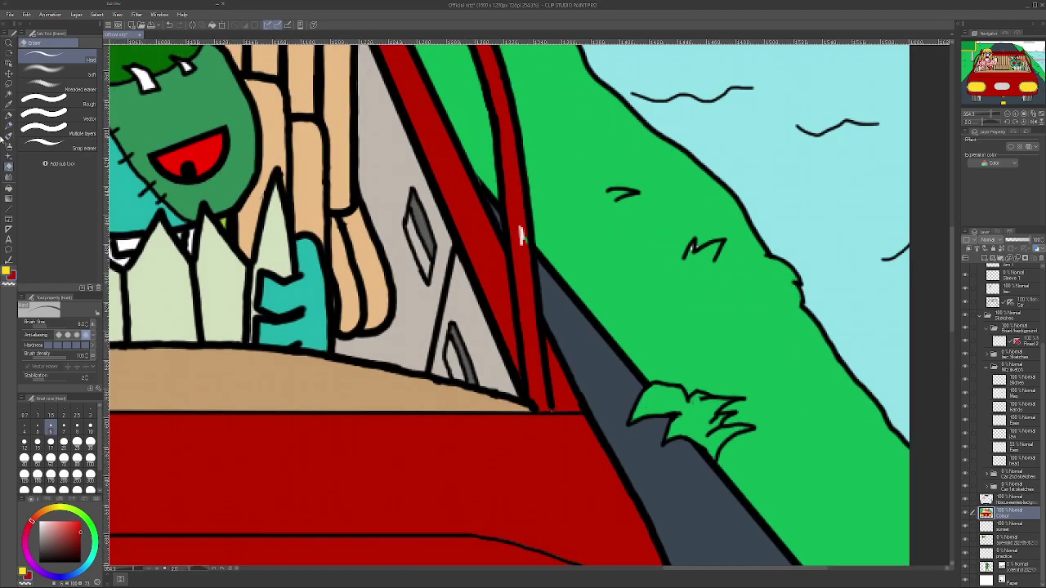
key("p")
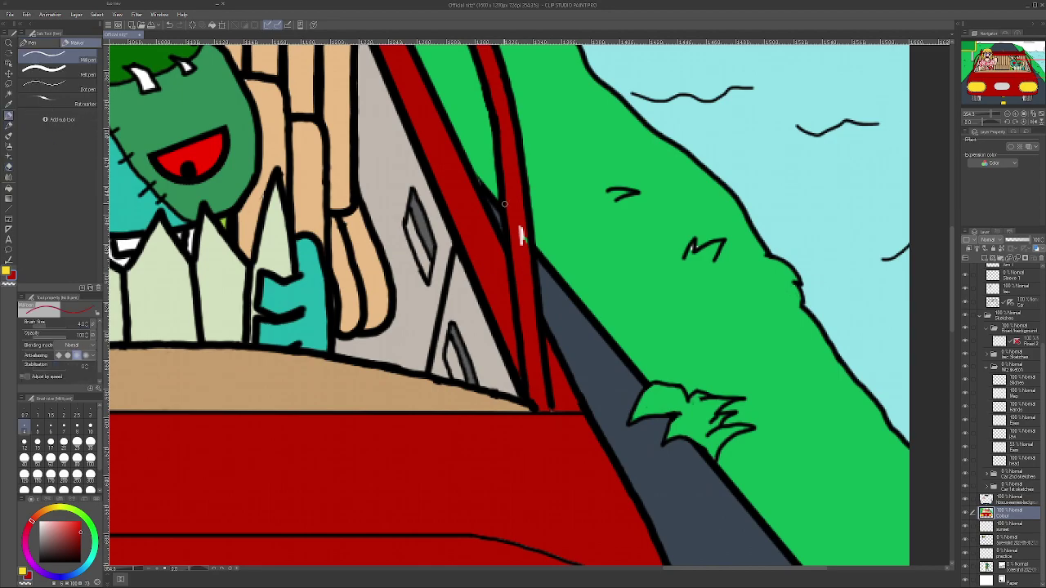
left_click_drag(522, 226, 517, 221)
- Colour the white gaps in the grass tufts by the sea and beside the road above the driver's hair with grass green
left_click(689, 250, "alt")
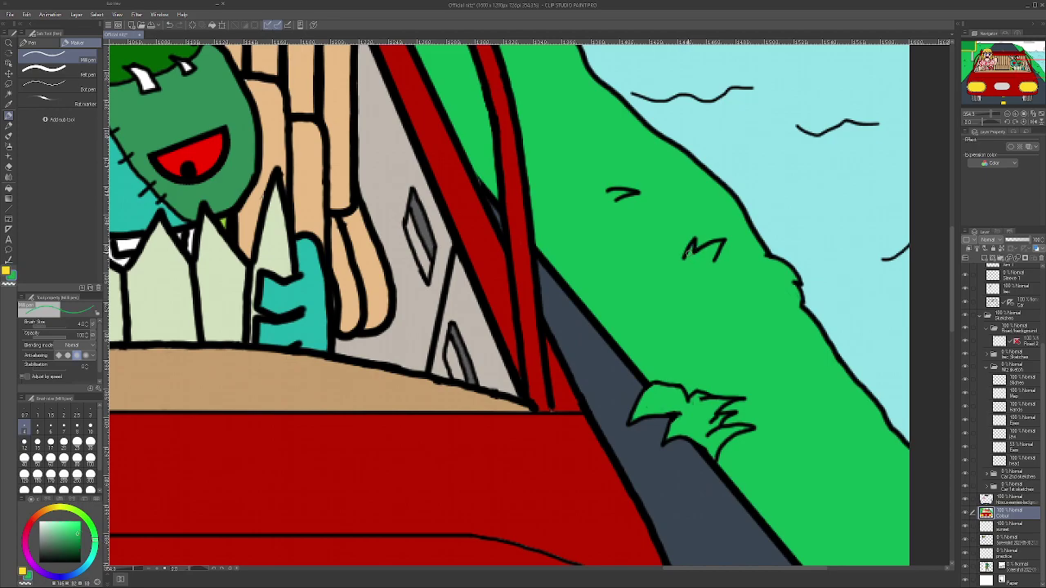
scroll(686, 252, "down", 4)
scroll(622, 135, "up", 5)
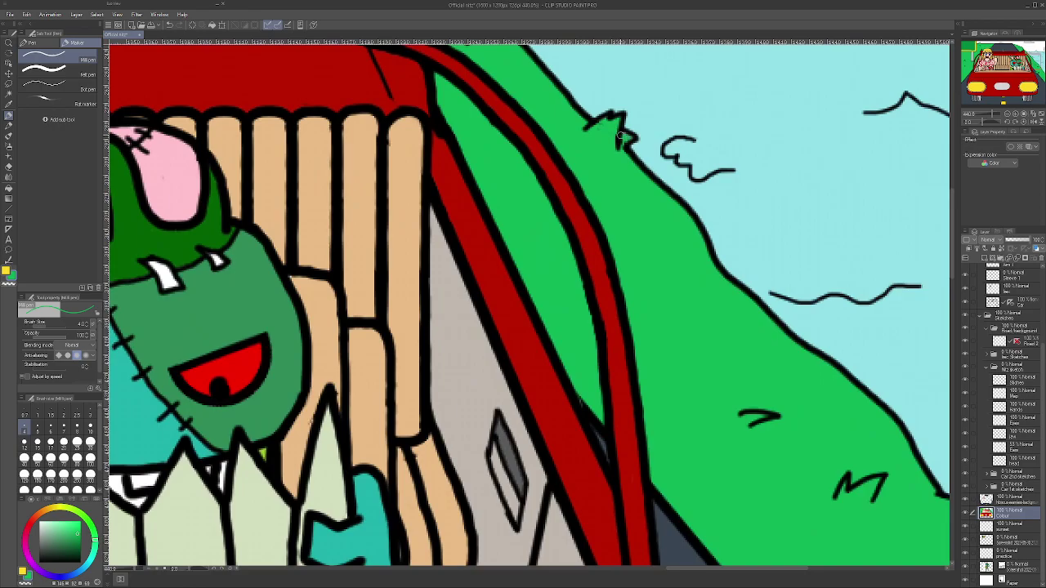
scroll(362, 88, "down", 8)
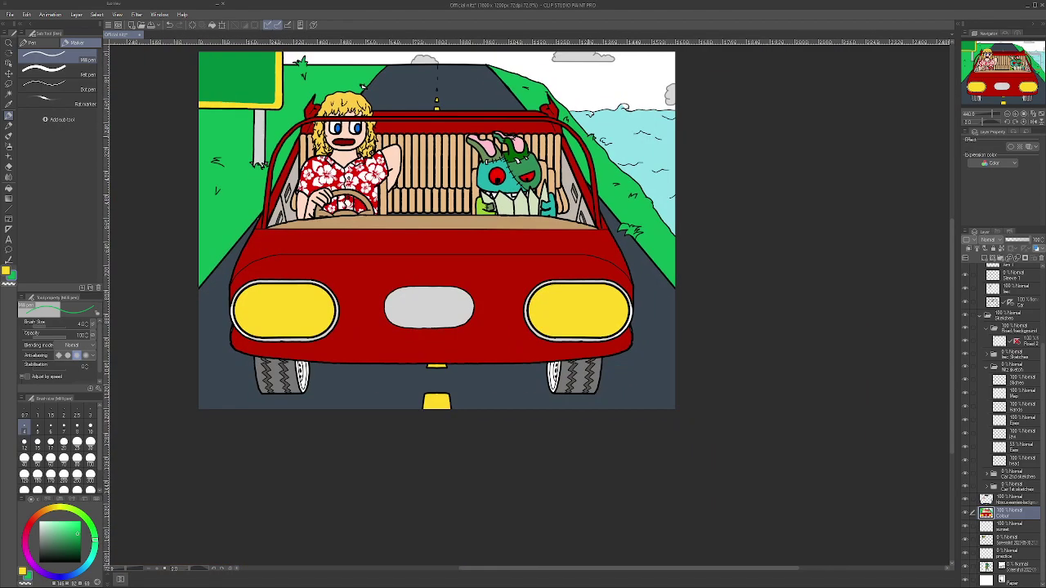
scroll(362, 88, "up", 10)
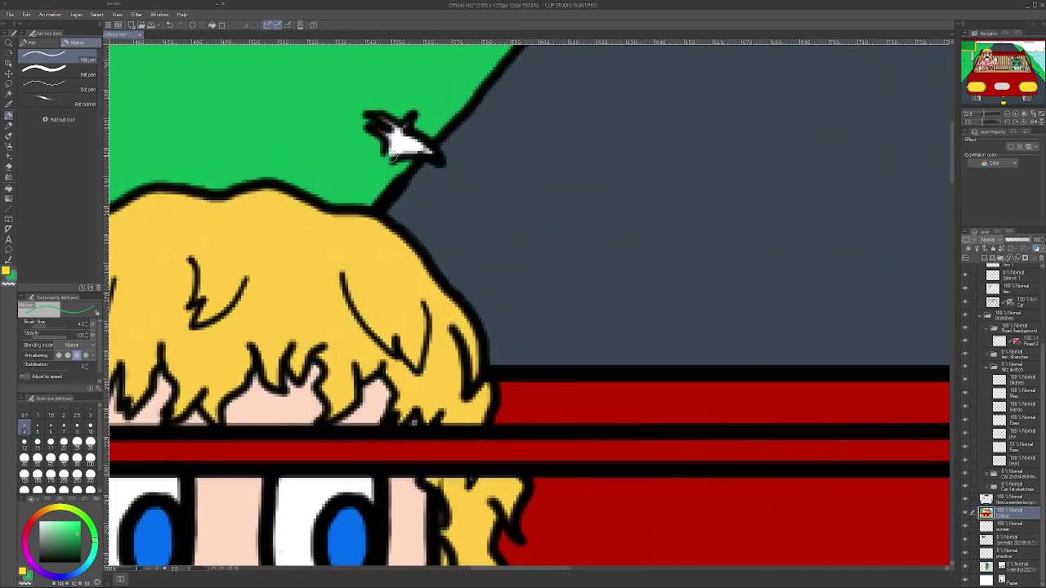
mouse_move(393, 151)
left_mouse_down()
mouse_move(373, 123)
mouse_move(409, 122)
mouse_move(383, 129)
mouse_move(411, 150)
left_mouse_up()
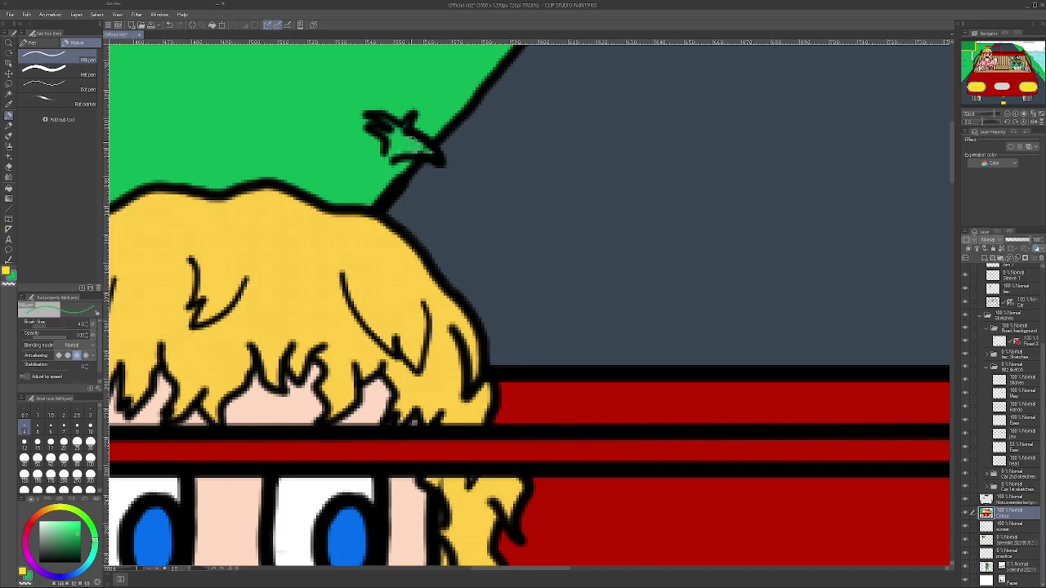
scroll(430, 143, "down", 10)
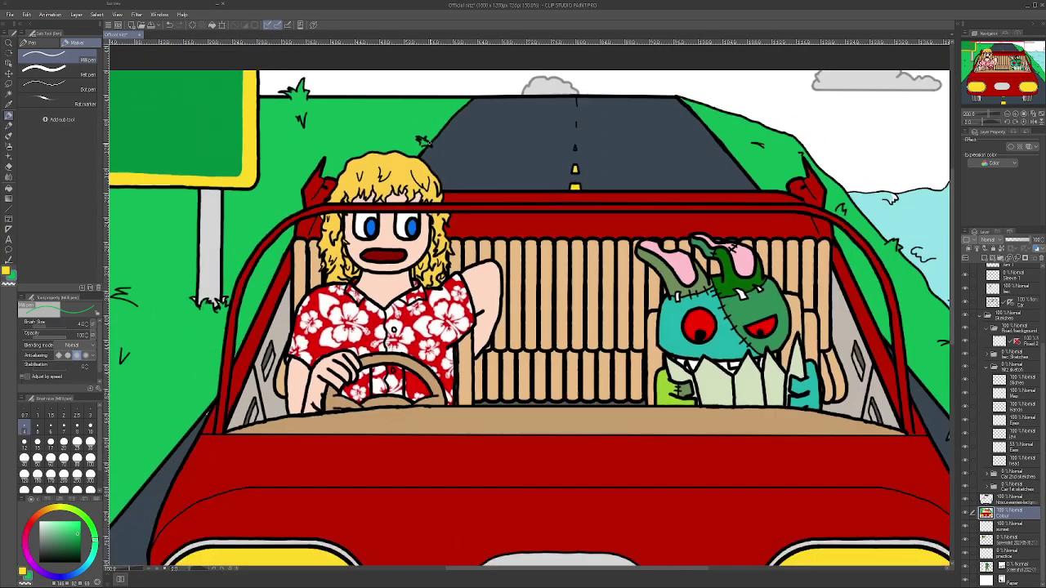
- Colour the white gaps in the grass blades at the foot of the road sign's post with the grass green
scroll(253, 269, "up", 10)
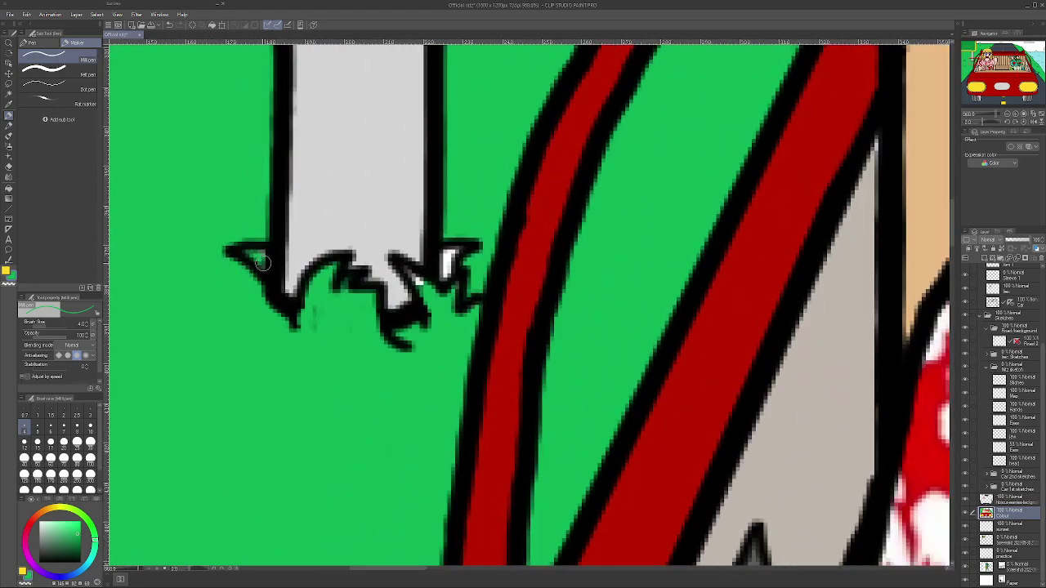
left_click_drag(423, 294, 414, 279)
scroll(443, 278, "down", 5)
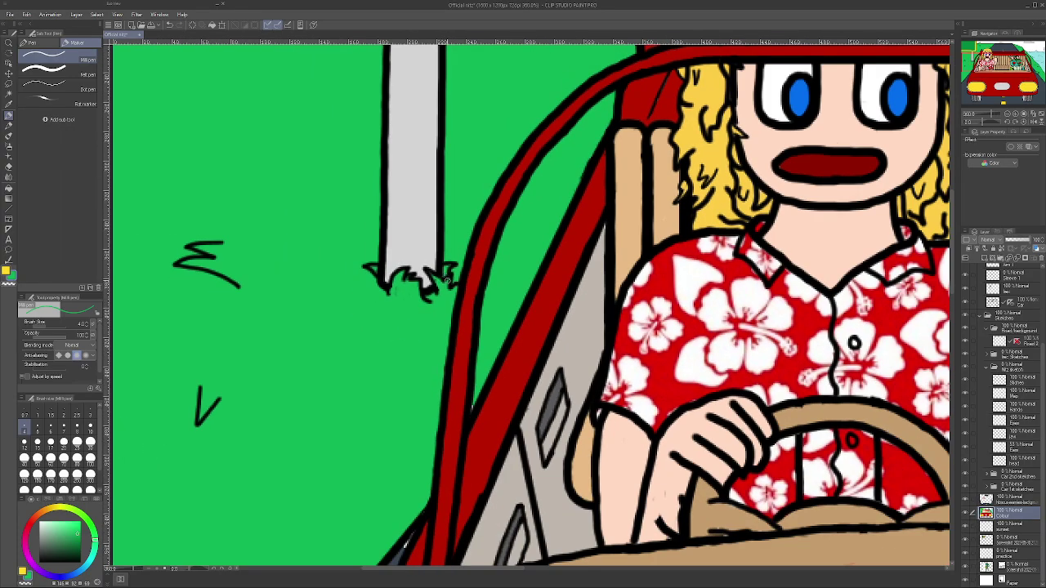
- Paint the white sliver of road beside the driver's-side windscreen pillar with the road's dark grey
scroll(447, 280, "down", 6)
scroll(447, 280, "up", 3)
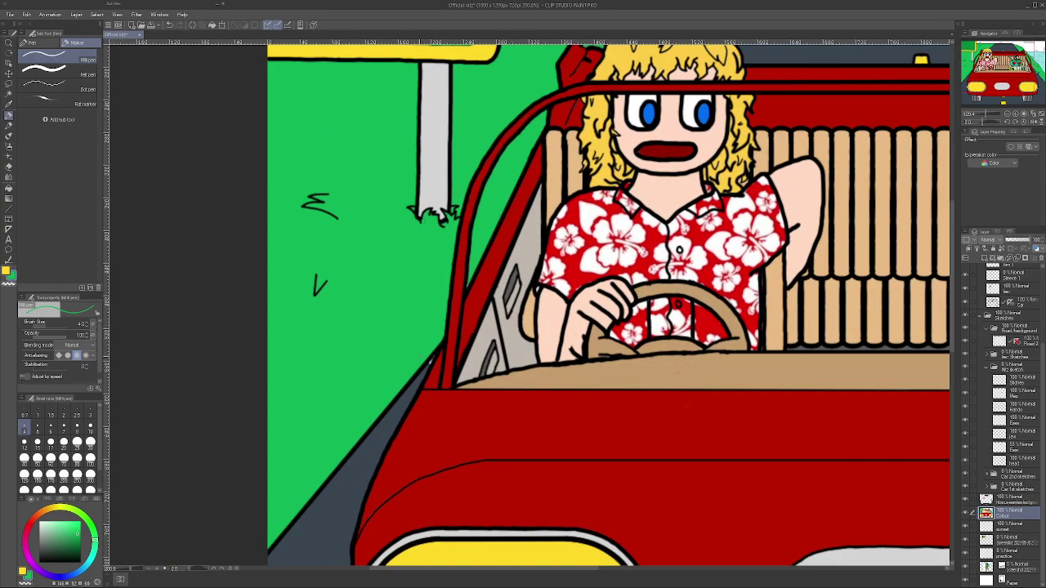
scroll(430, 371, "up", 4)
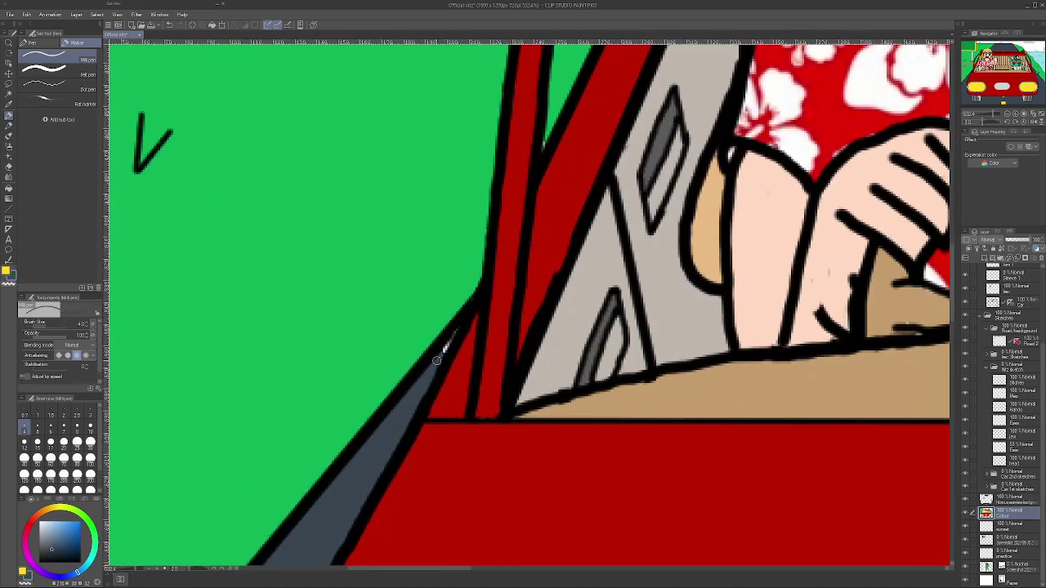
scroll(447, 342, "down", 8)
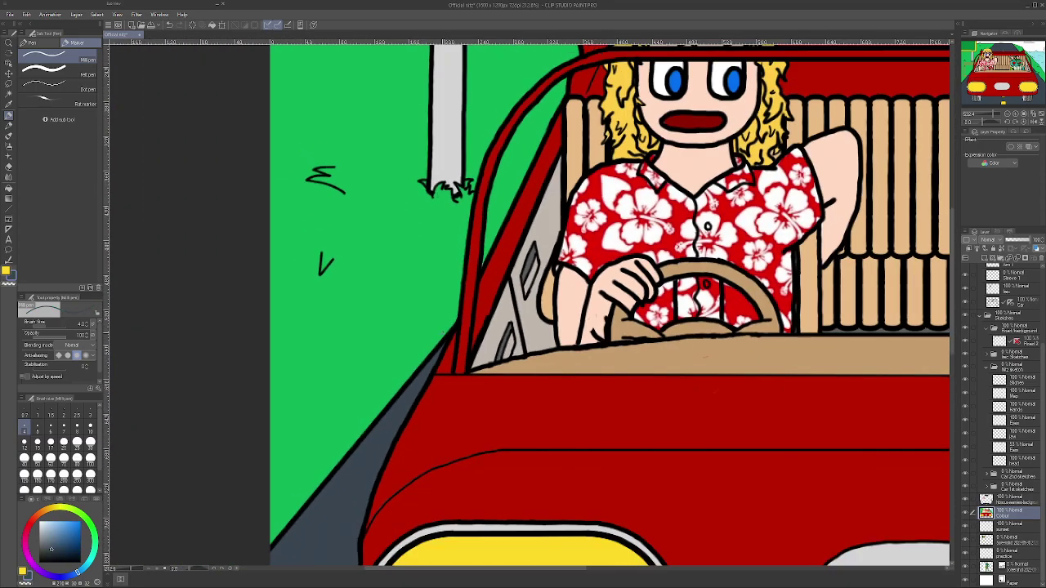
- Colour the remaining white stretch of the driver's-side headlight rim with the rim's light grey
scroll(422, 463, "up", 6)
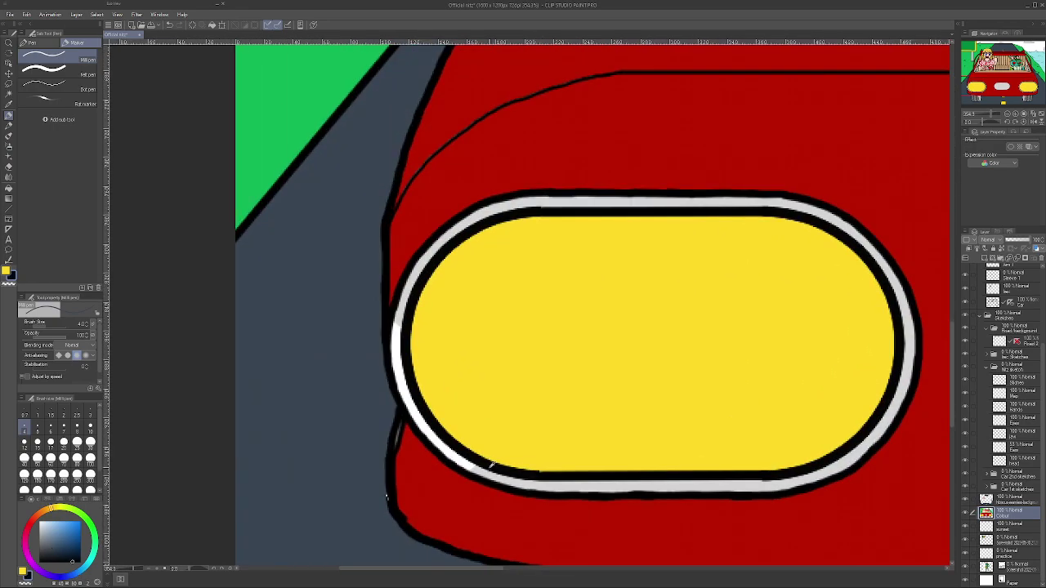
left_click(463, 450, "alt")
scroll(392, 339, "up", 2)
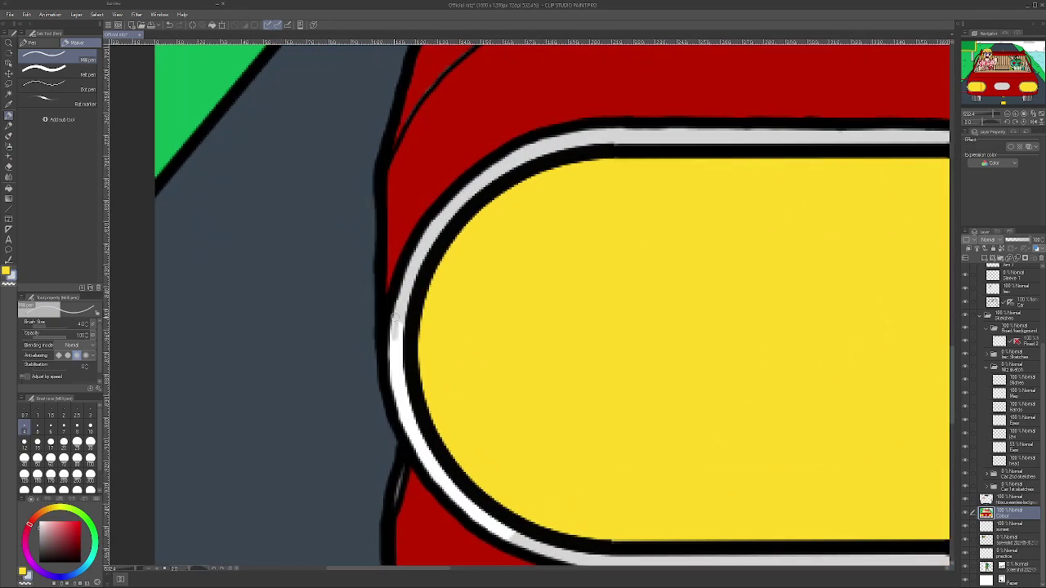
mouse_move(397, 317)
left_mouse_down()
mouse_move(393, 377)
mouse_move(398, 353)
mouse_move(396, 399)
mouse_move(410, 438)
mouse_move(415, 410)
mouse_move(399, 409)
mouse_move(419, 431)
left_mouse_up()
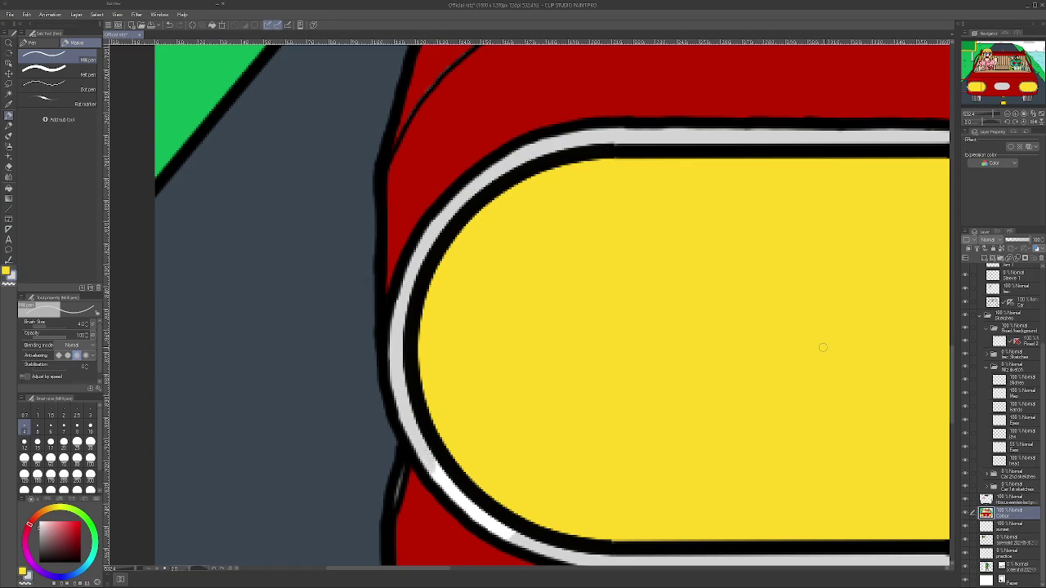
left_click_drag(952, 349, 952, 362)
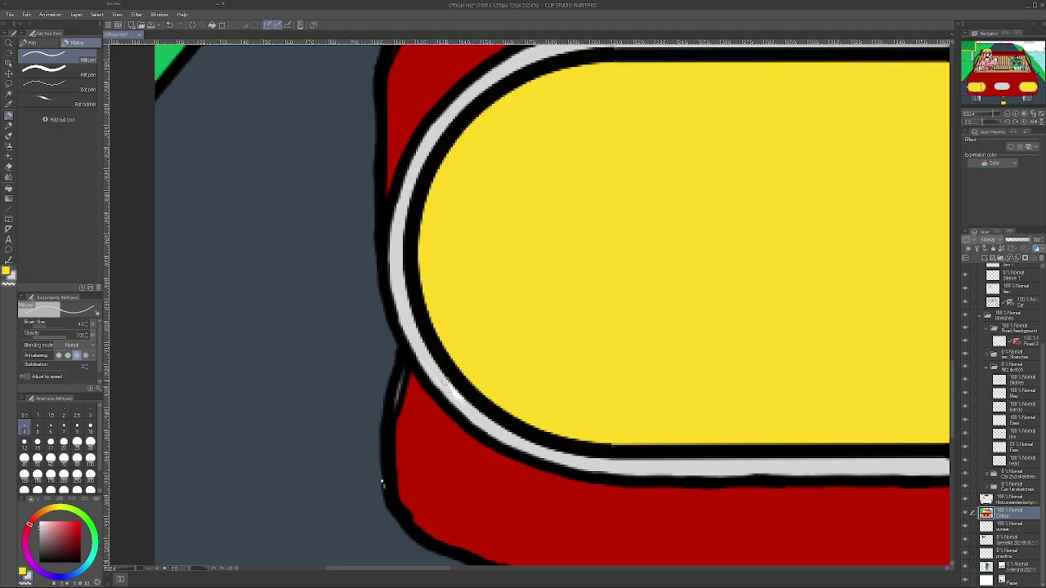
scroll(381, 483, "down", 5)
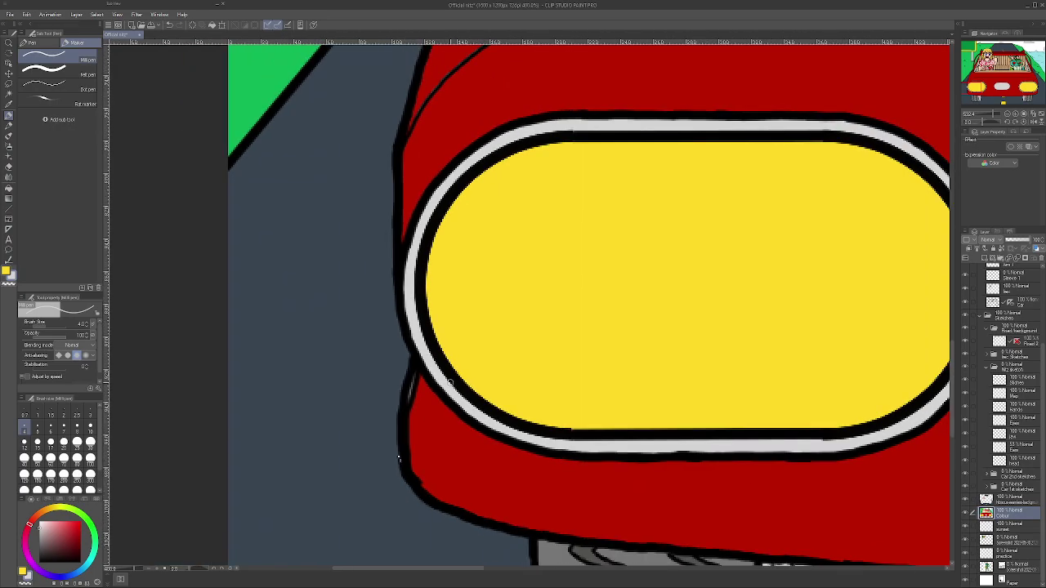
- Colour the driver's-side wheel hub light grey, using pen size 25 for the wide areas and size 7 for the narrow edge
scroll(550, 442, "up", 5)
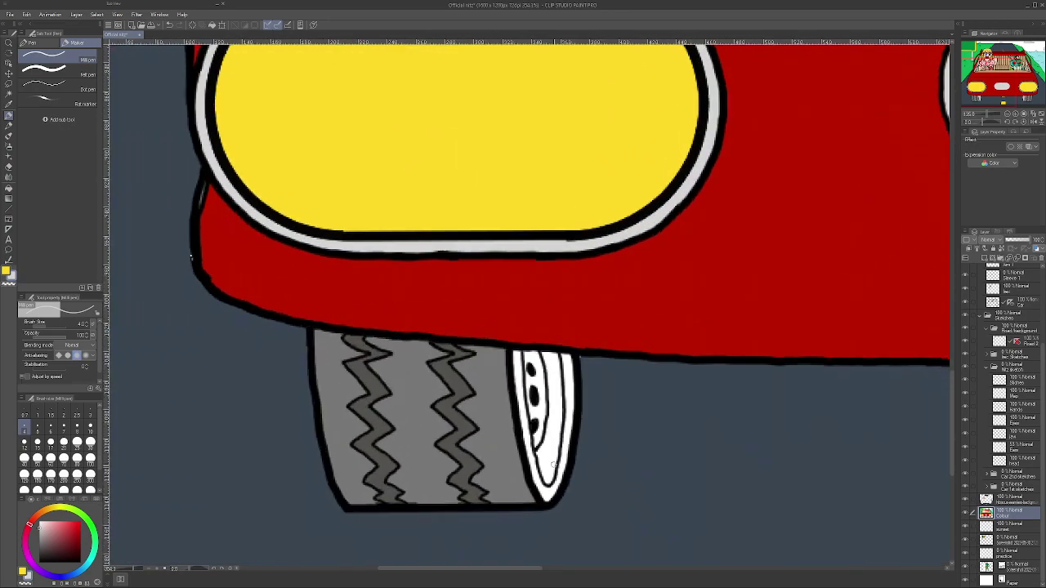
mouse_move(539, 445)
left_mouse_down()
mouse_move(546, 412)
mouse_move(539, 464)
left_mouse_up()
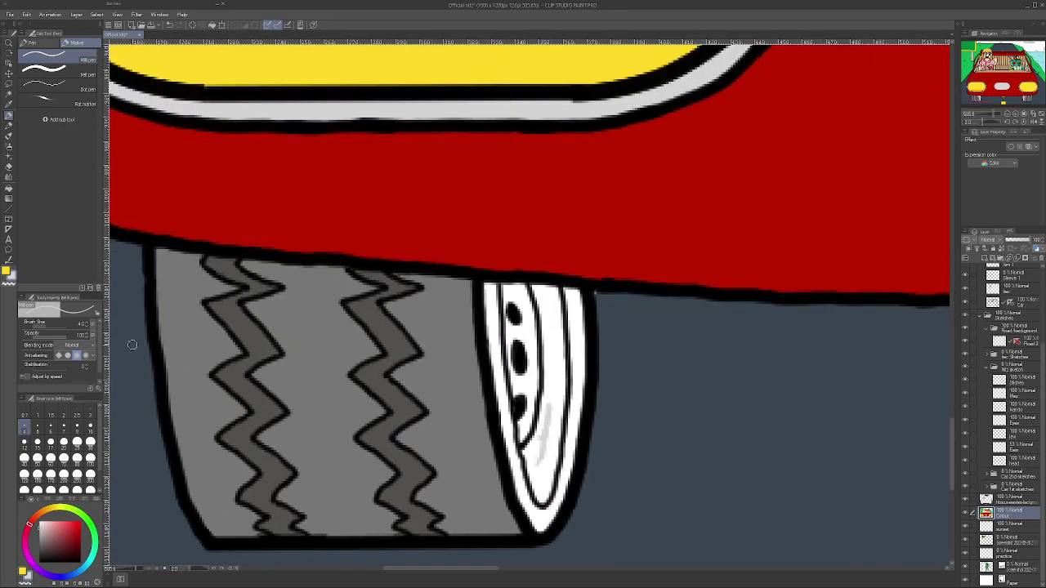
left_click(76, 442)
mouse_move(548, 405)
left_mouse_down()
mouse_move(540, 511)
mouse_move(562, 392)
mouse_move(564, 306)
mouse_move(507, 308)
mouse_move(516, 498)
left_mouse_up()
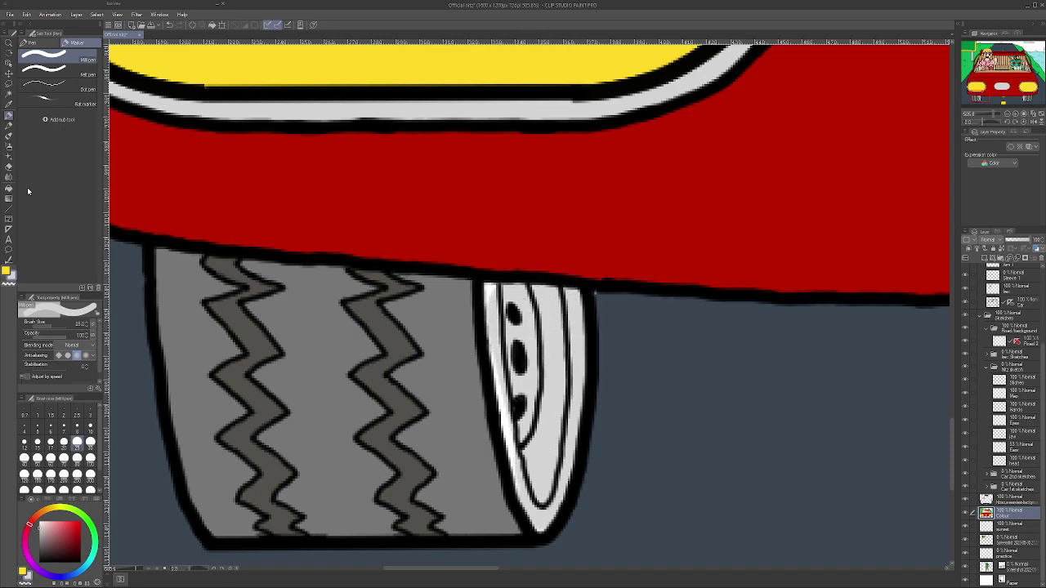
left_click(64, 423)
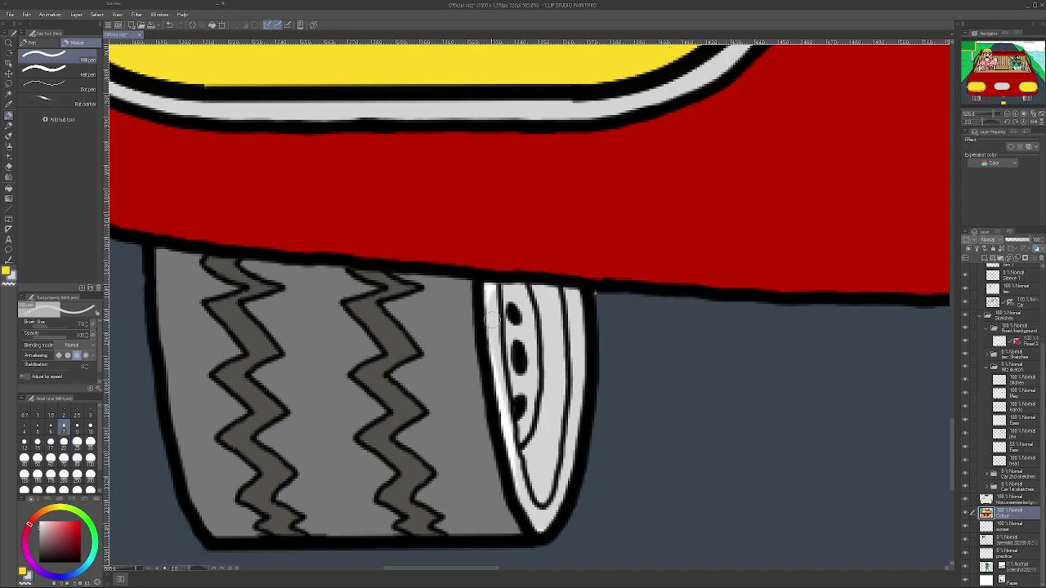
left_click_drag(492, 282, 519, 503)
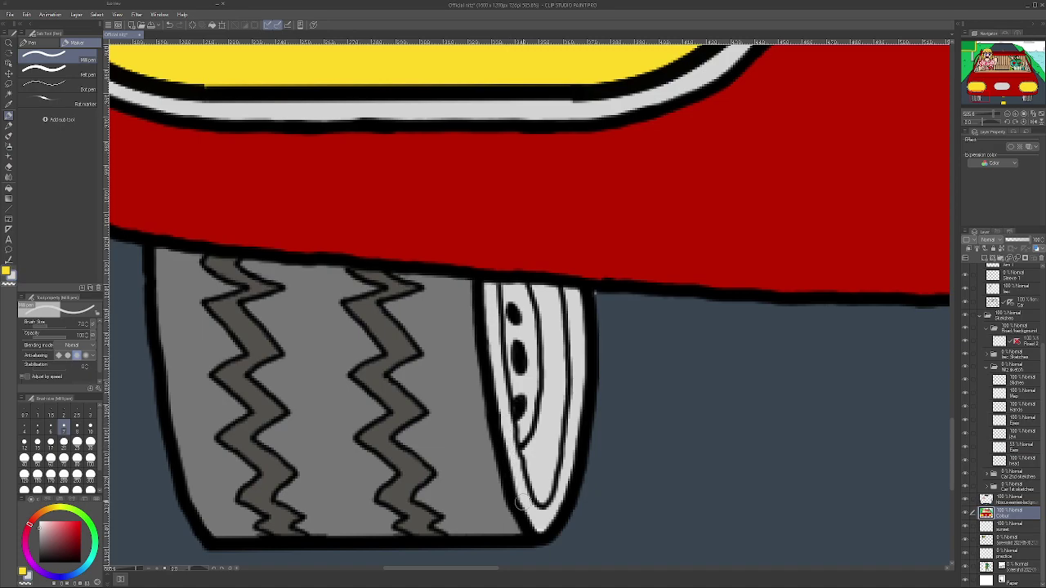
- Cover the white speck where the driver's-side wheel meets the bumper with the road's dark grey
left_click(598, 331, "alt")
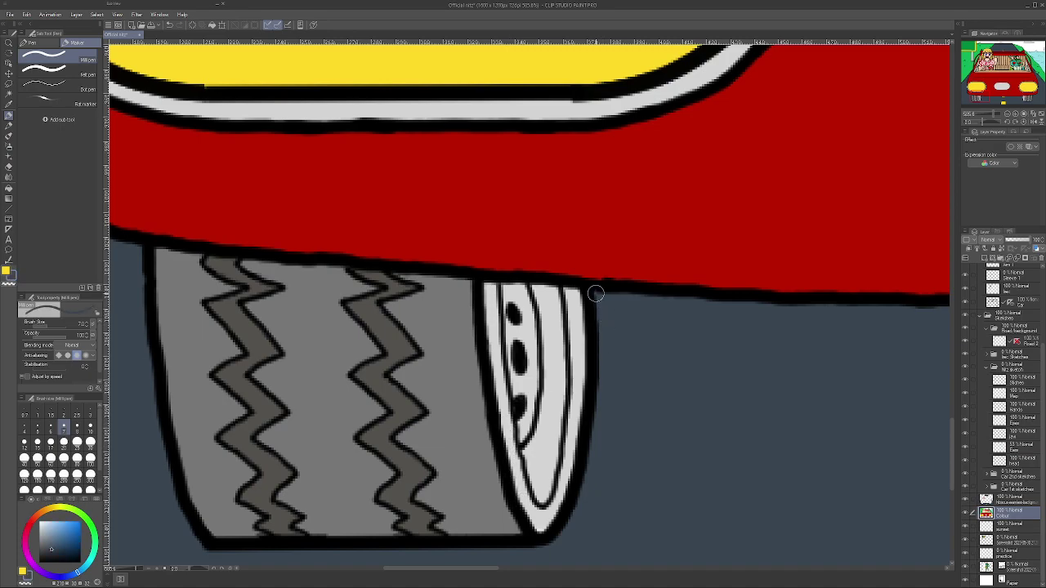
scroll(600, 297, "up", 1)
scroll(599, 296, "down", 3)
- Colour the white stretch of the passenger-side headlight rim with the rim's light grey
left_click_drag(529, 567, 744, 563)
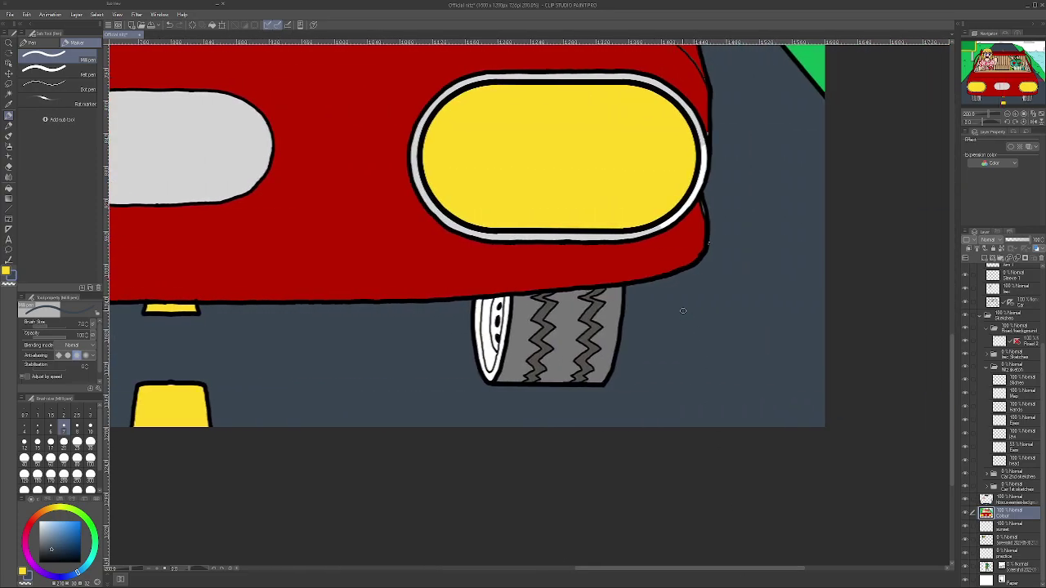
left_click(644, 234, "alt")
scroll(677, 165, "up", 3)
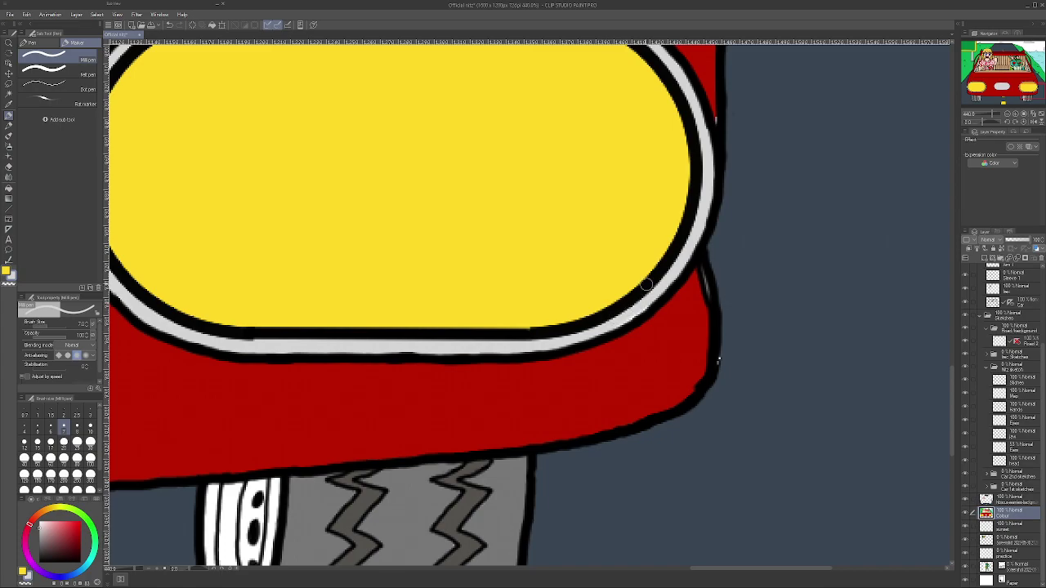
- Colour the passenger-side wheel hub light grey, doing its outer ring at pen size 7 and its inner area at size 25
scroll(646, 286, "down", 3)
scroll(385, 385, "up", 4)
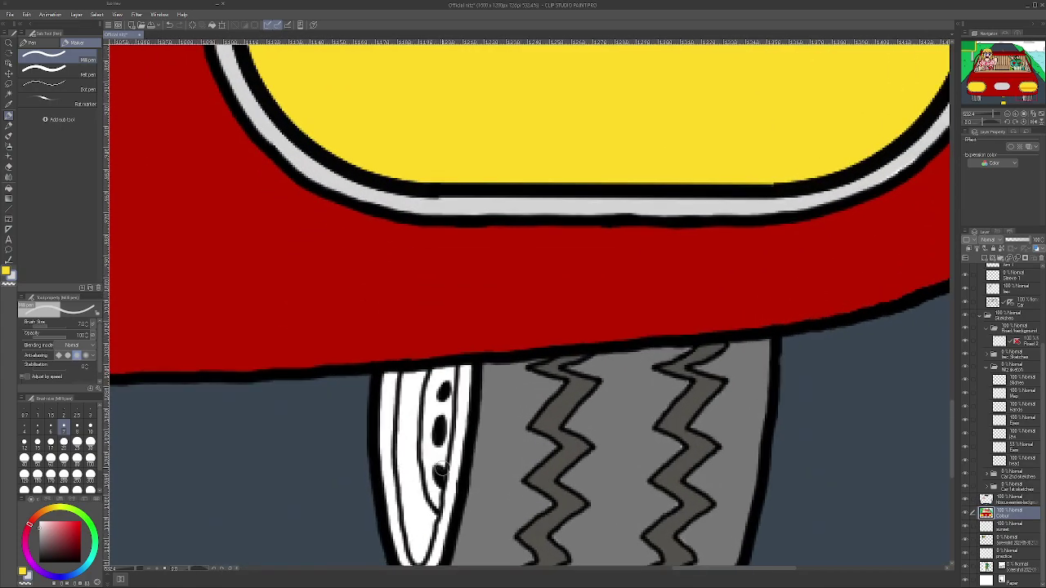
scroll(437, 485, "up", 1)
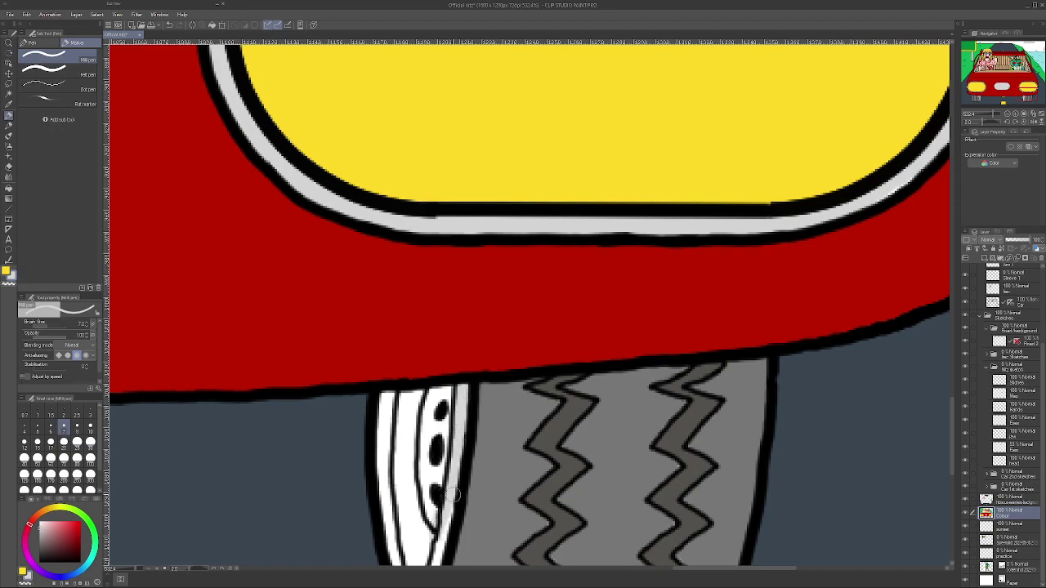
scroll(420, 332, "down", 5)
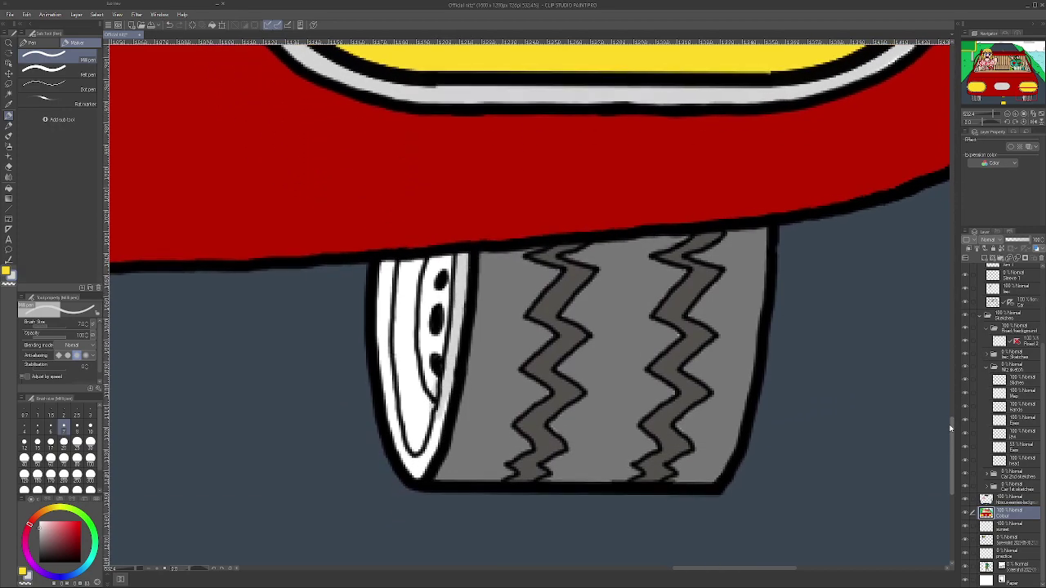
mouse_move(384, 258)
left_mouse_down()
mouse_move(381, 372)
mouse_move(408, 466)
mouse_move(429, 458)
mouse_move(450, 390)
left_mouse_up()
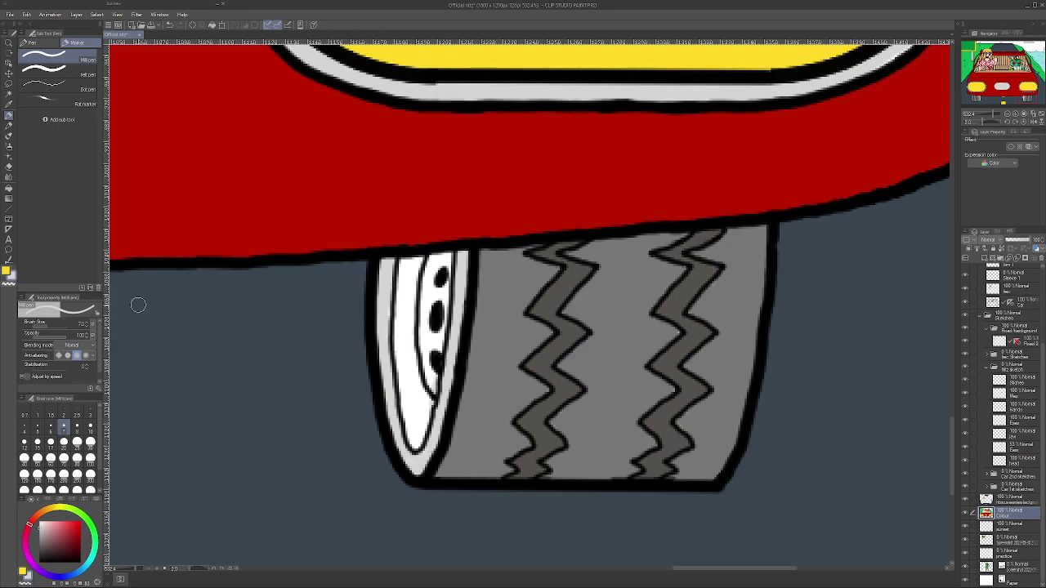
left_click(90, 427)
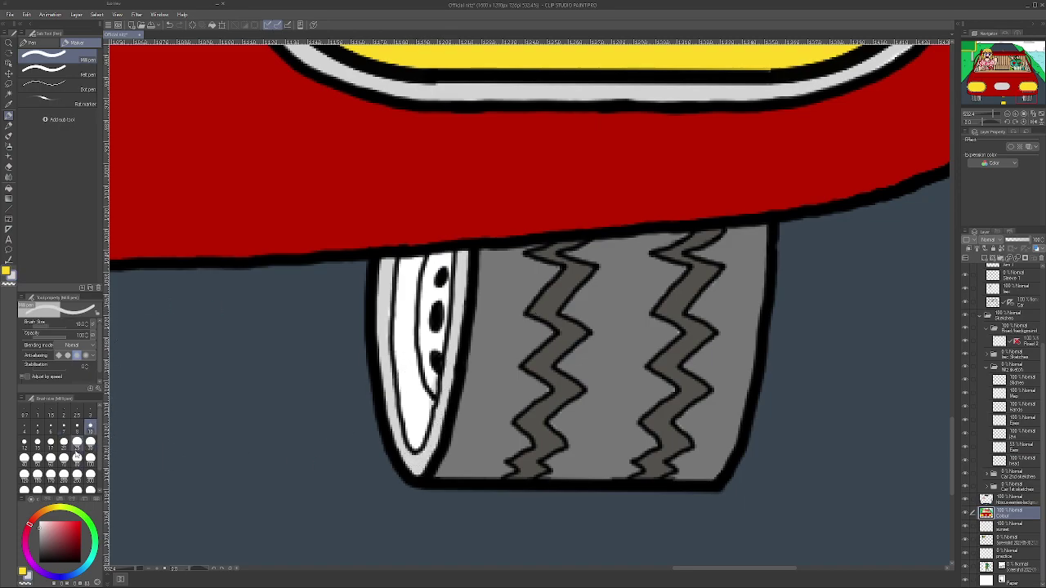
left_click(76, 442)
mouse_move(407, 421)
left_mouse_down()
mouse_move(411, 453)
mouse_move(439, 269)
mouse_move(413, 310)
mouse_move(400, 278)
mouse_move(401, 374)
mouse_move(380, 360)
left_mouse_up()
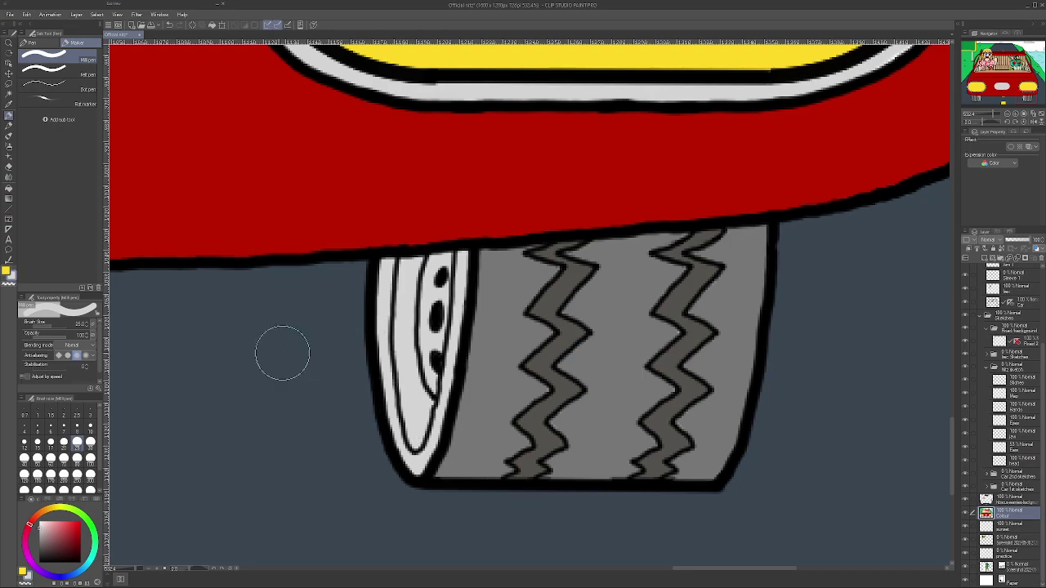
- Fill the white gap at the passenger-side bumper corner with the car's red and the speck outside it with road grey, at pen size 12
left_click(25, 441)
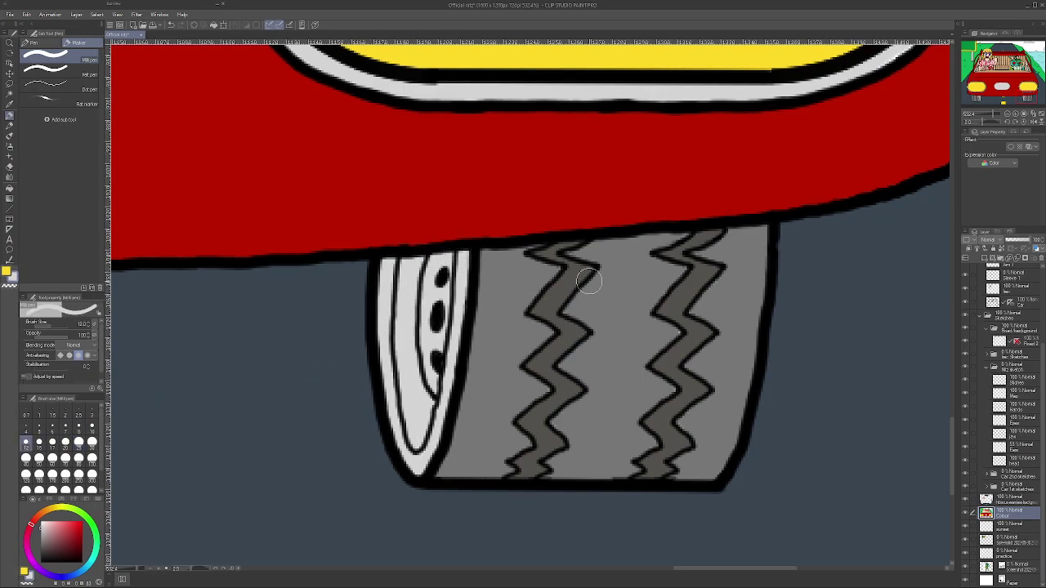
scroll(617, 285, "down", 1)
left_click(801, 176, "alt")
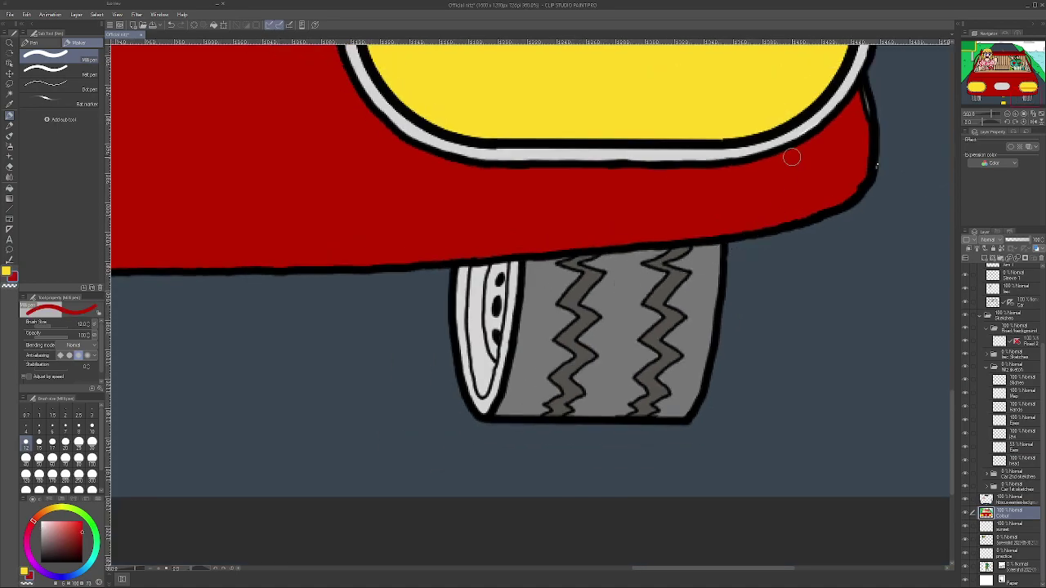
mouse_move(863, 98)
left_mouse_down()
mouse_move(865, 135)
mouse_move(849, 101)
left_mouse_up()
left_click(887, 168, "alt")
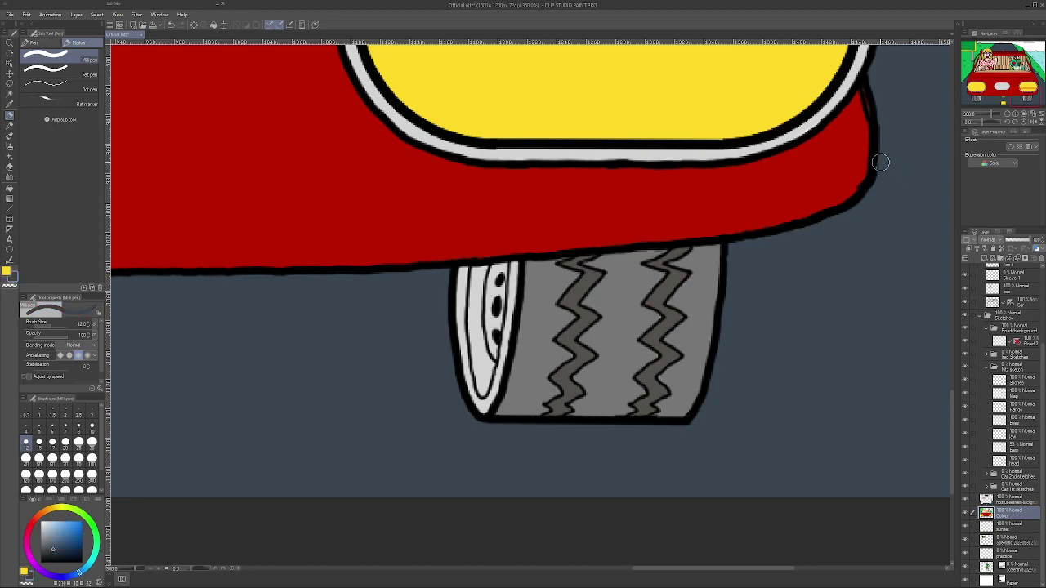
- Fill the white gap at the driver's-side bumper corner beside the headlight with the car's dark red
scroll(882, 164, "down", 5)
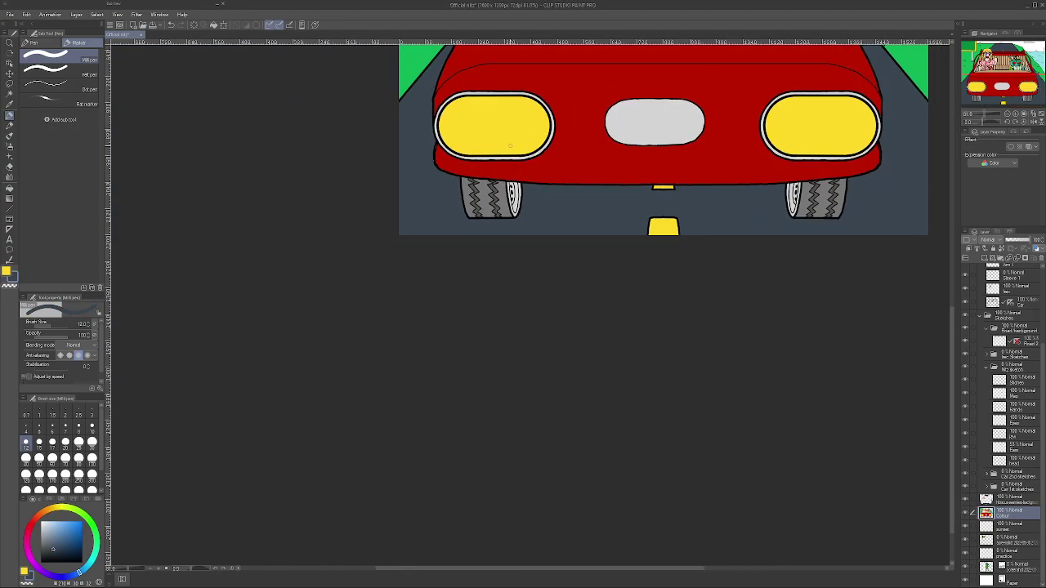
scroll(459, 153, "up", 5)
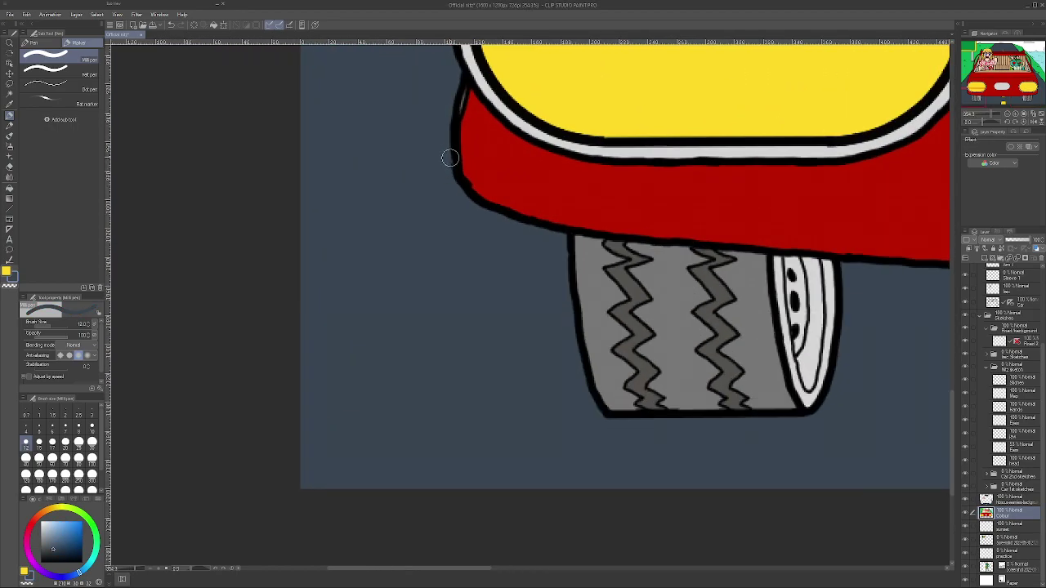
left_click(458, 132, "alt")
left_click(464, 129, "alt")
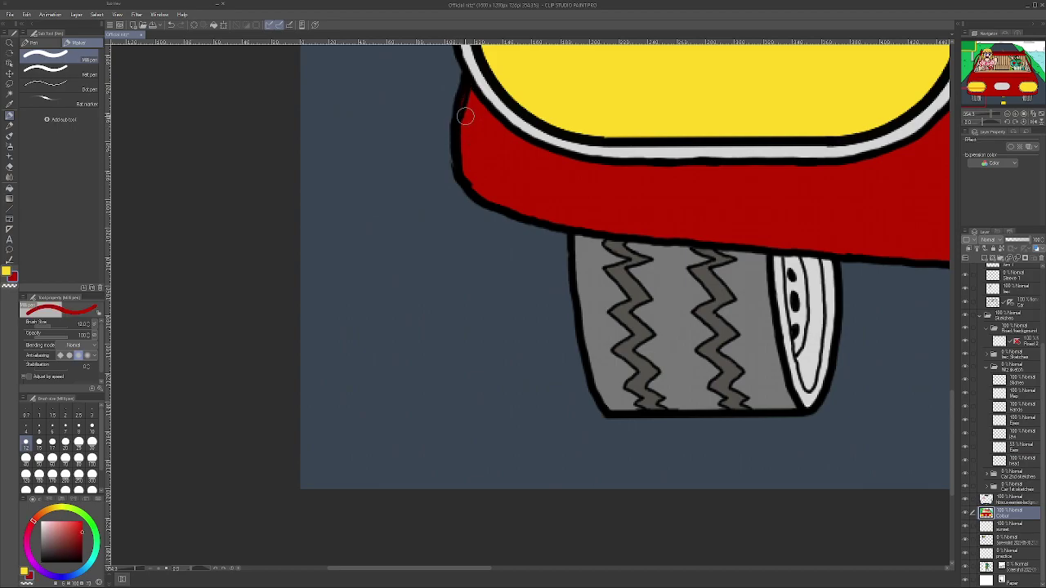
- Paint white foam at pen size 5 on the small horizon wave and on the curled wave beside the grass tuft
scroll(466, 120, "down", 2)
scroll(465, 120, "down", 3)
left_click_drag(953, 346, 952, 206)
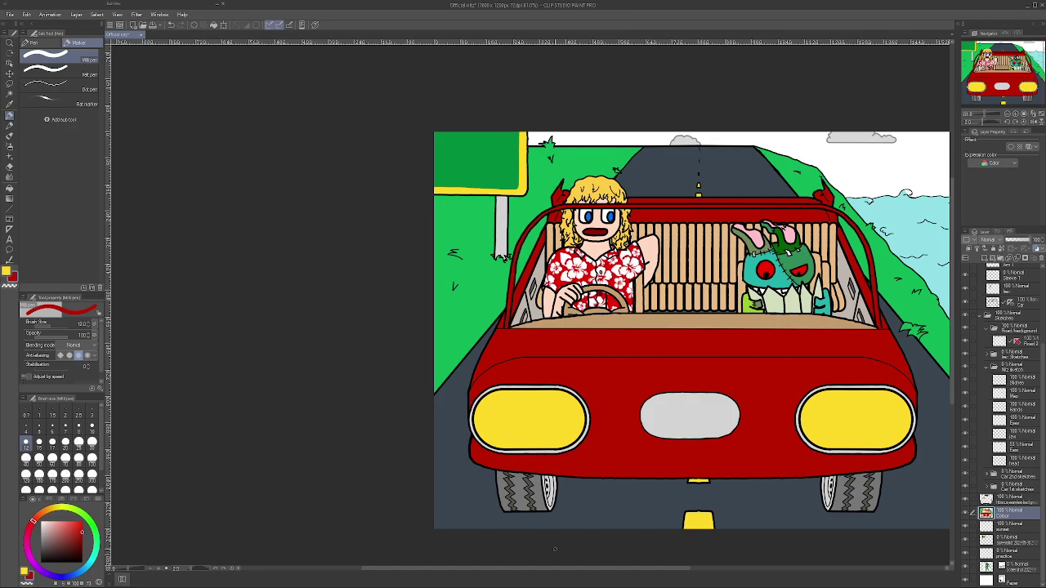
left_click_drag(555, 570, 609, 571)
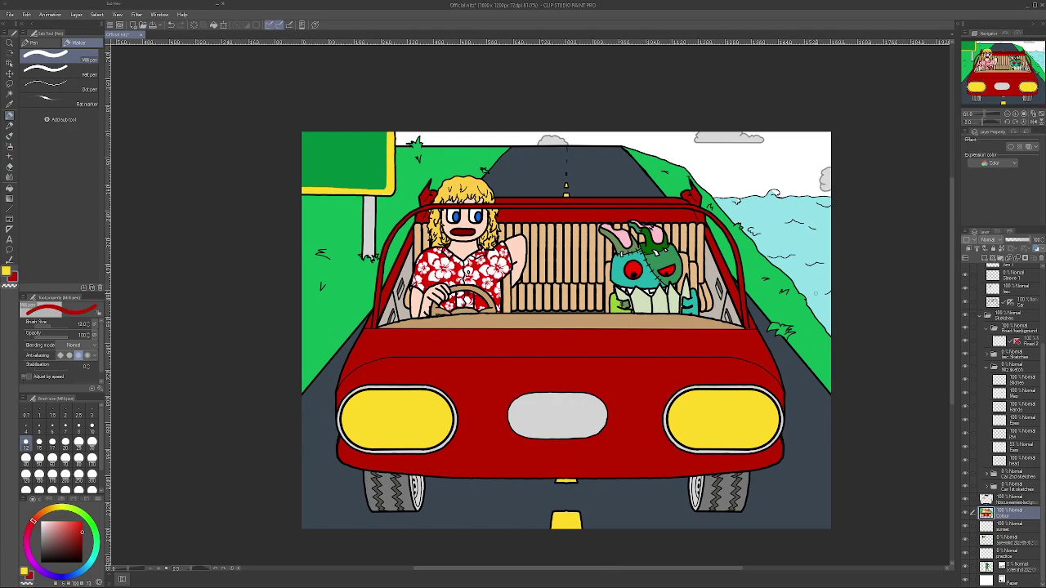
scroll(729, 230, "up", 6)
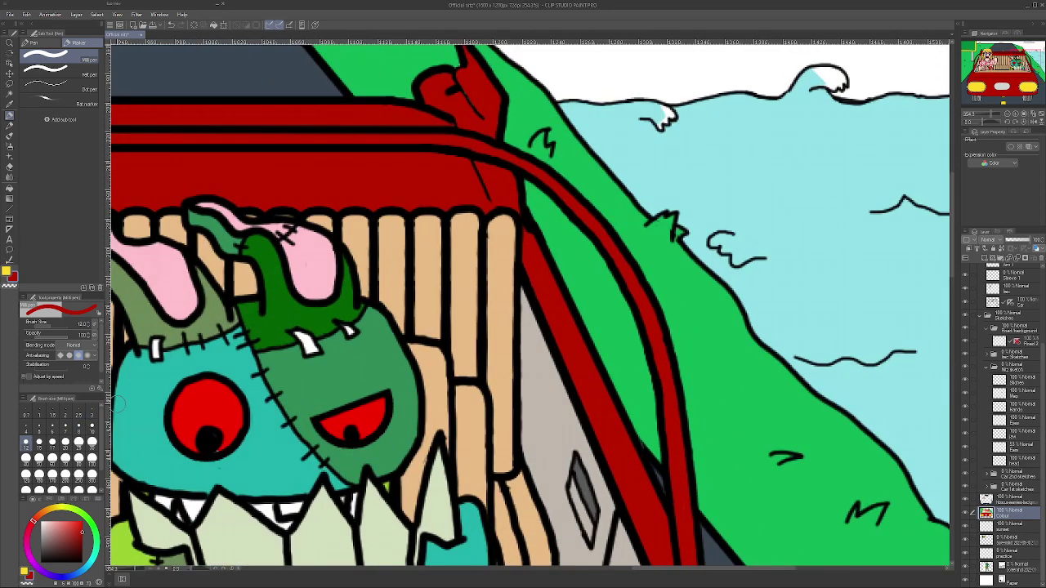
left_click_drag(60, 530, 32, 520)
left_click(38, 427)
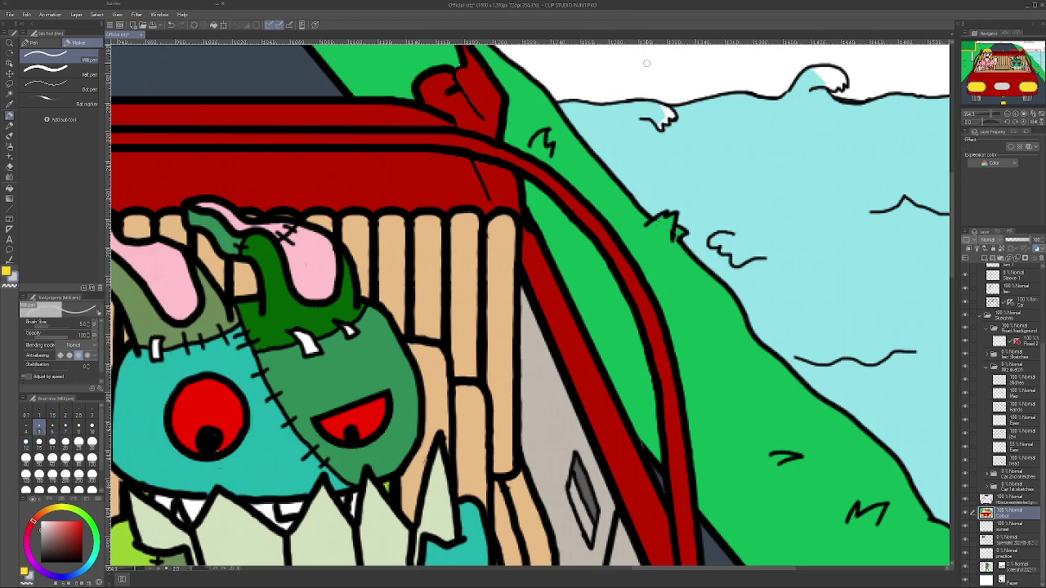
scroll(647, 92, "up", 5)
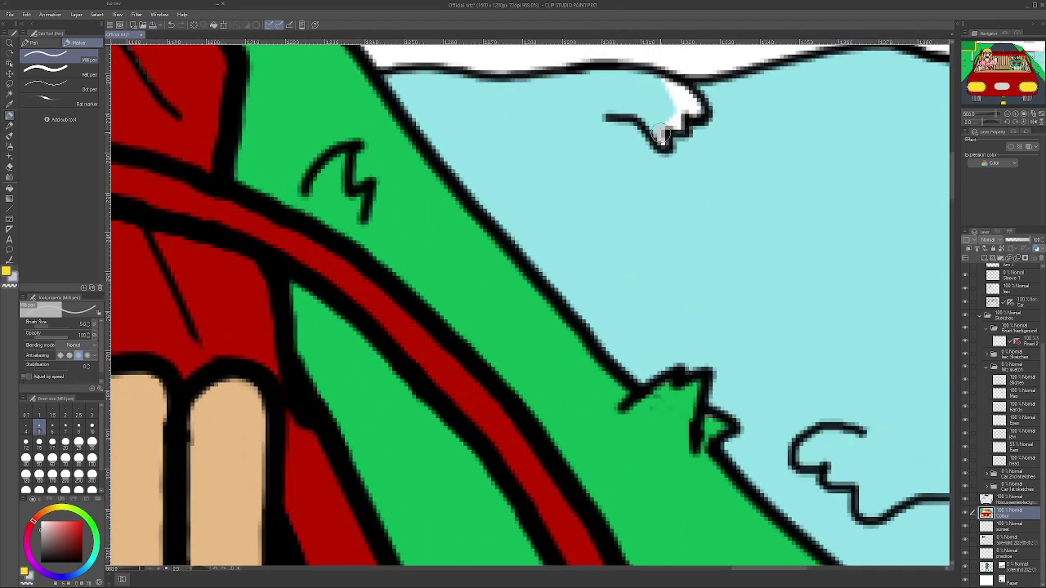
left_click(669, 122)
left_click(44, 523)
scroll(663, 123, "up", 2)
left_click_drag(663, 123, 675, 114)
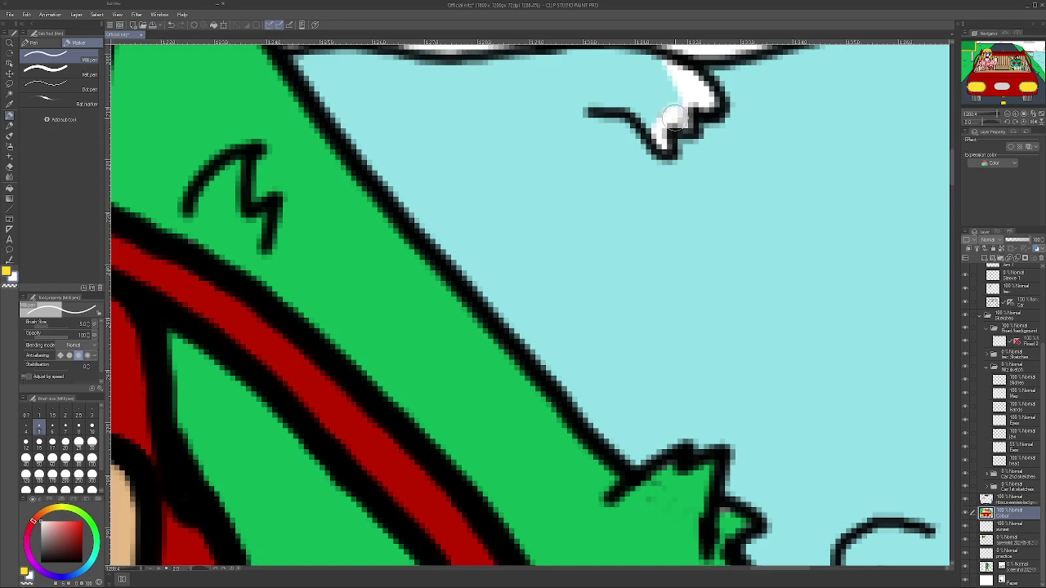
scroll(696, 93, "down", 2)
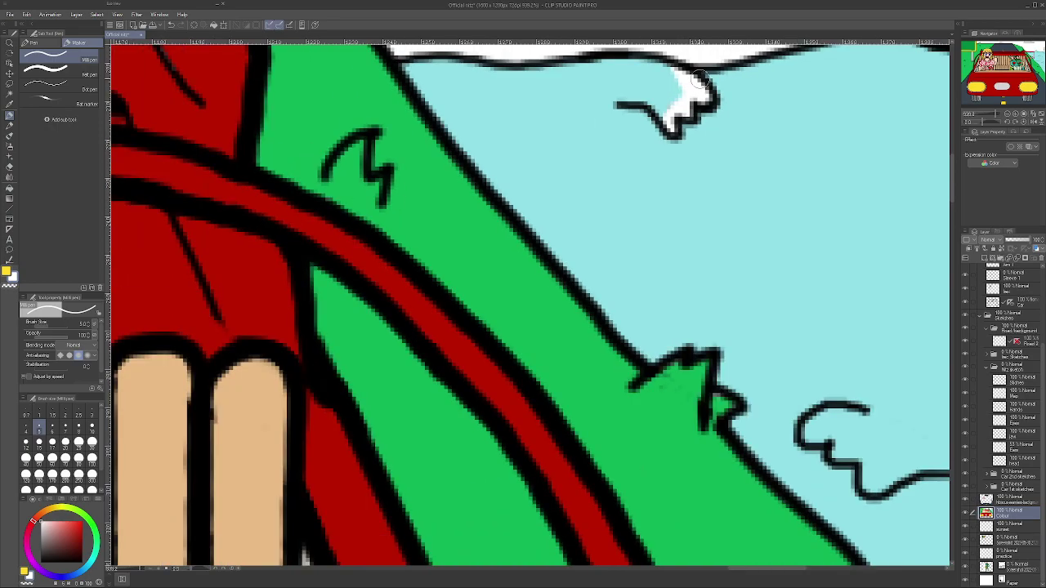
mouse_move(778, 348)
left_mouse_down()
mouse_move(801, 367)
mouse_move(829, 382)
left_mouse_up()
scroll(829, 383, "down", 5)
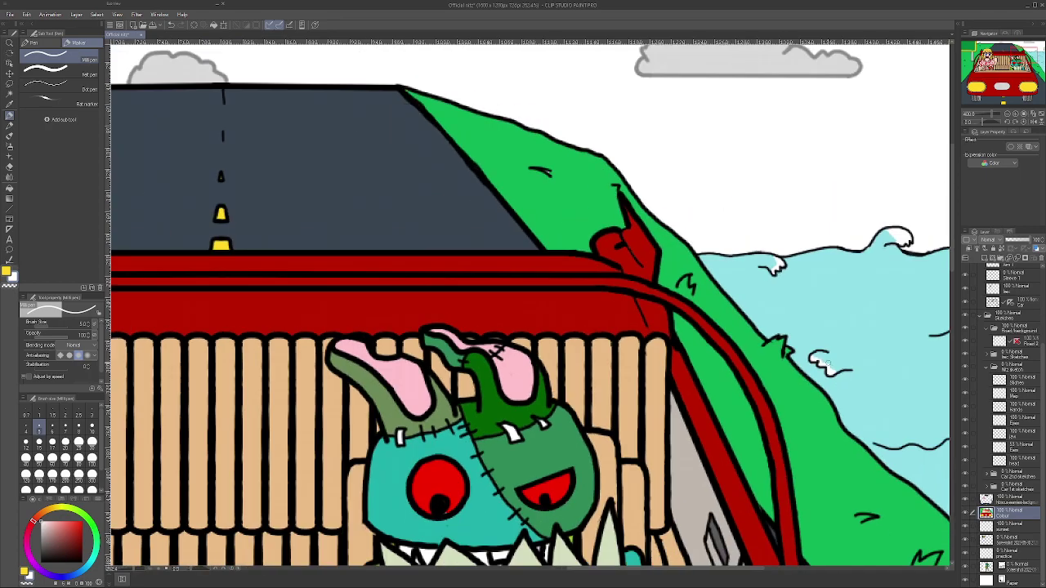
- Colour the white upper part of the large cresting wave with the sea's light blue, leaving its jagged tip white
scroll(829, 383, "up", 5)
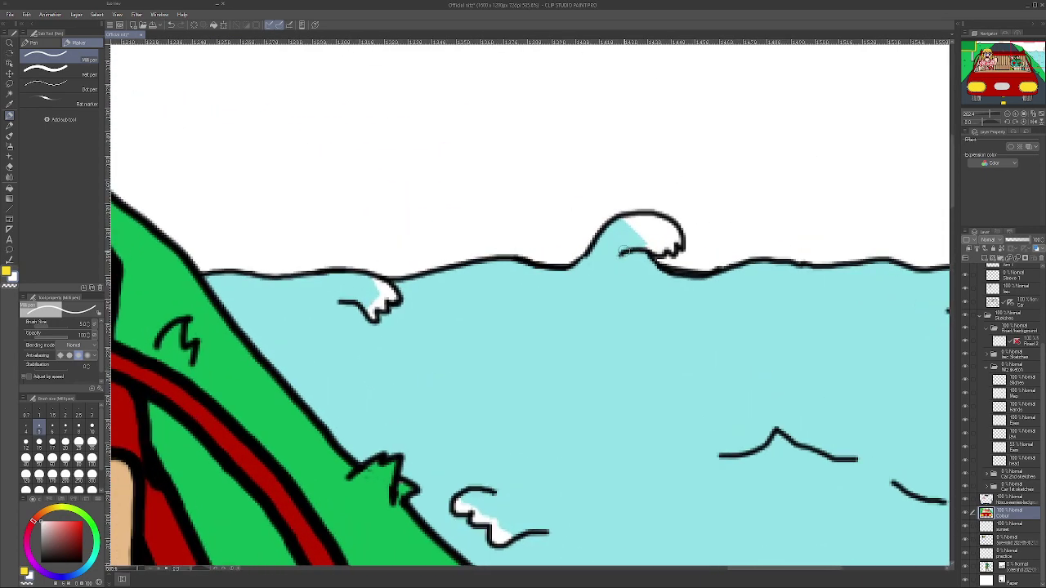
scroll(624, 250, "up", 1)
mouse_move(620, 238)
left_mouse_down()
mouse_move(680, 229)
mouse_move(657, 226)
mouse_move(648, 241)
mouse_move(677, 225)
mouse_move(649, 214)
mouse_move(639, 230)
mouse_move(628, 214)
mouse_move(629, 228)
left_mouse_up()
scroll(641, 233, "down", 4)
scroll(706, 319, "up", 4)
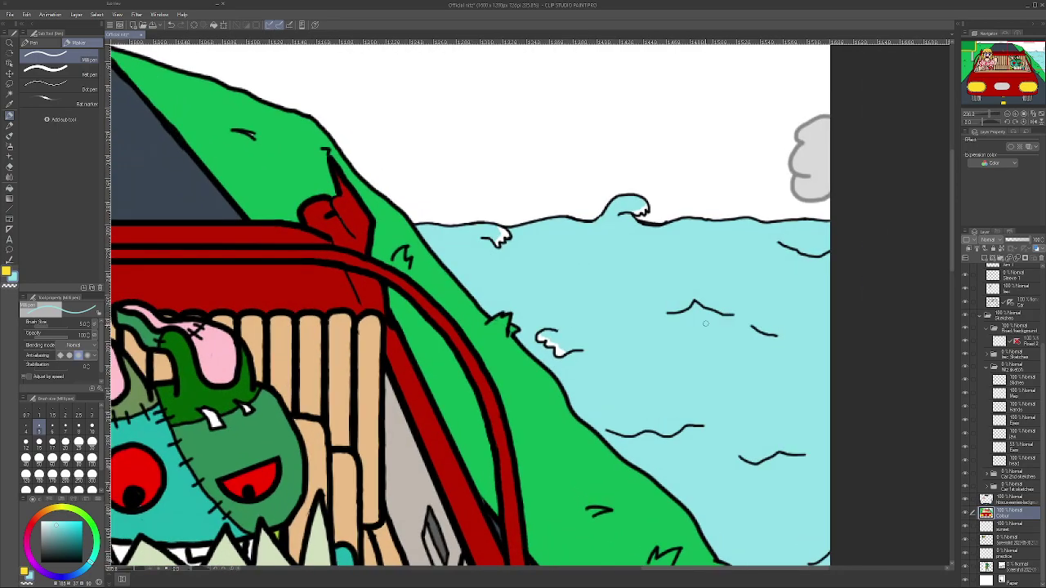
- Paint white foam beneath the peaked ripple and in the dips of the long ripple near the grass slope
left_click(485, 374, "alt")
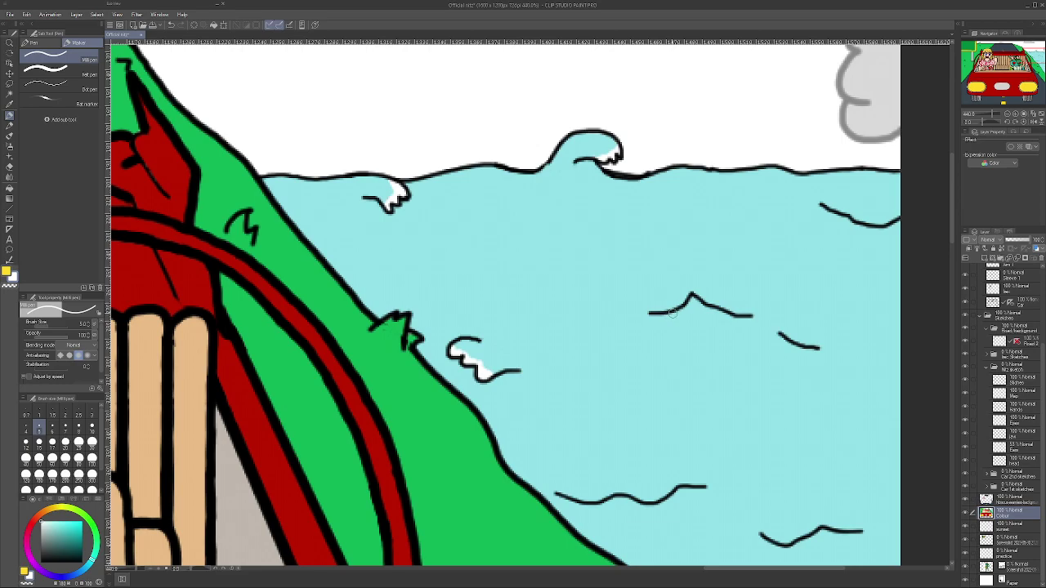
left_click_drag(691, 299, 716, 313)
scroll(801, 270, "down", 4)
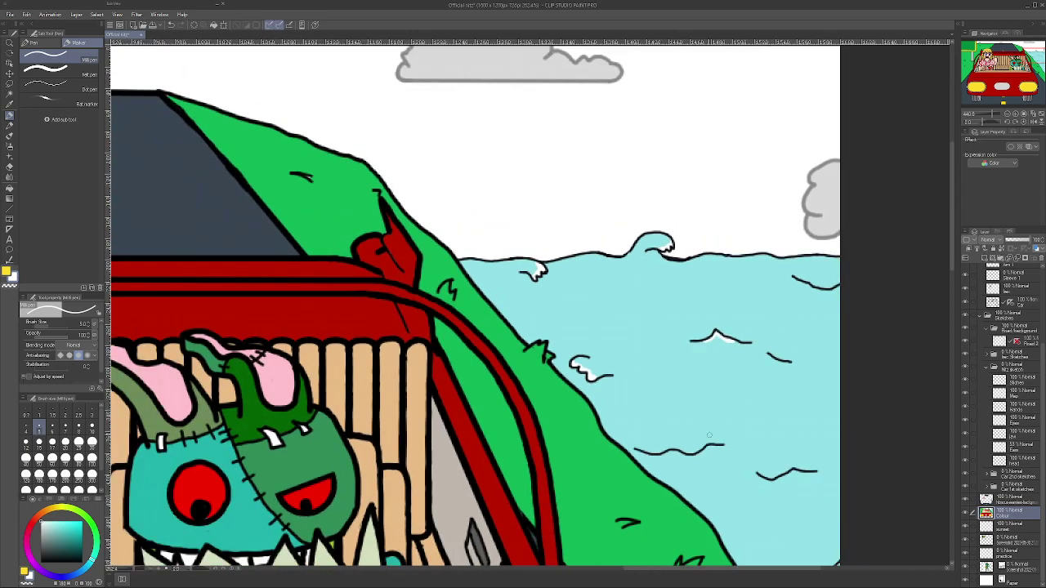
scroll(691, 442, "up", 5)
mouse_move(710, 439)
left_mouse_down()
mouse_move(669, 446)
mouse_move(707, 432)
mouse_move(598, 455)
mouse_move(594, 446)
mouse_move(627, 446)
mouse_move(579, 444)
mouse_move(608, 451)
left_mouse_up()
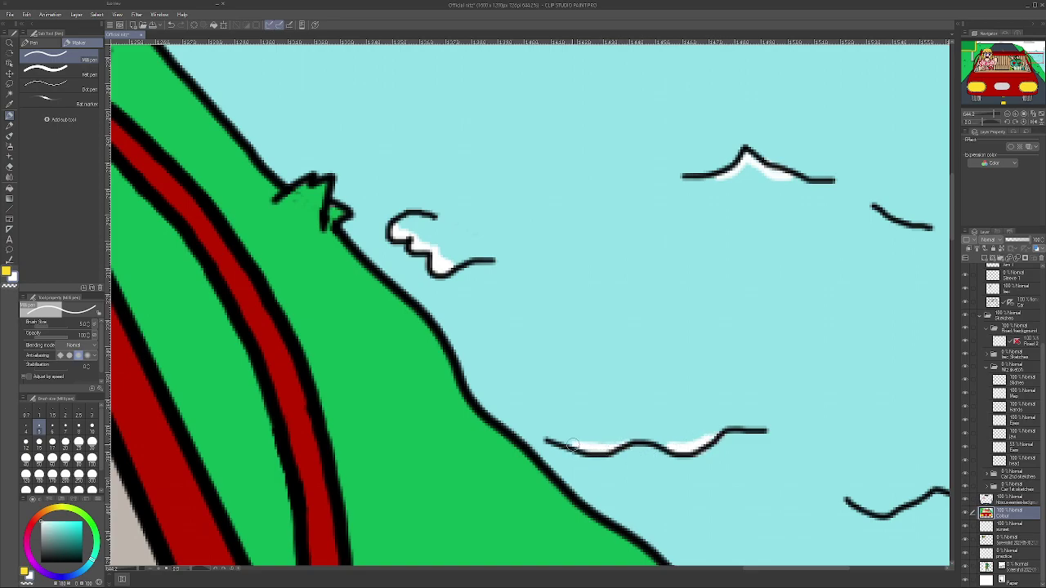
- Add white foam under the ripple that meets the canvas edge just below the horizon
scroll(686, 383, "down", 3)
scroll(687, 382, "down", 2)
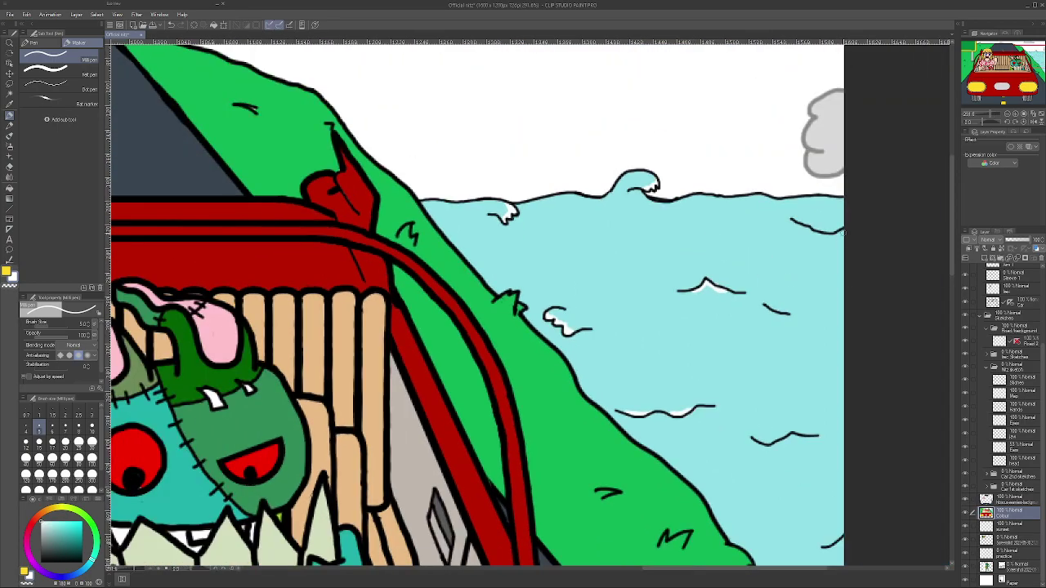
scroll(840, 232, "up", 2)
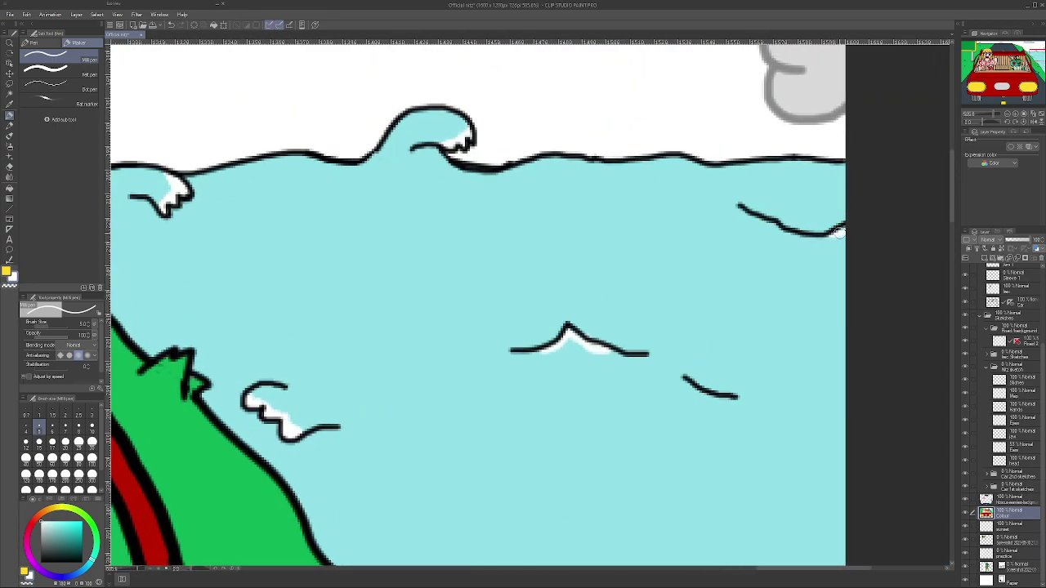
scroll(840, 232, "down", 4)
scroll(789, 368, "up", 4)
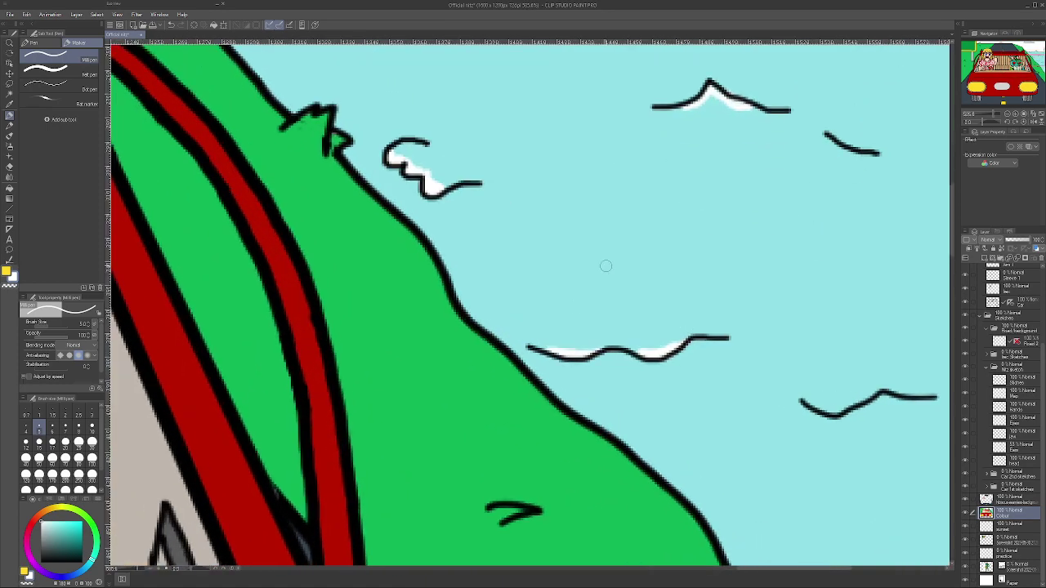
- Refine the white foam on the long ripple at pen size 4 and extend it along both sides of the peaked ripple
left_click(26, 425)
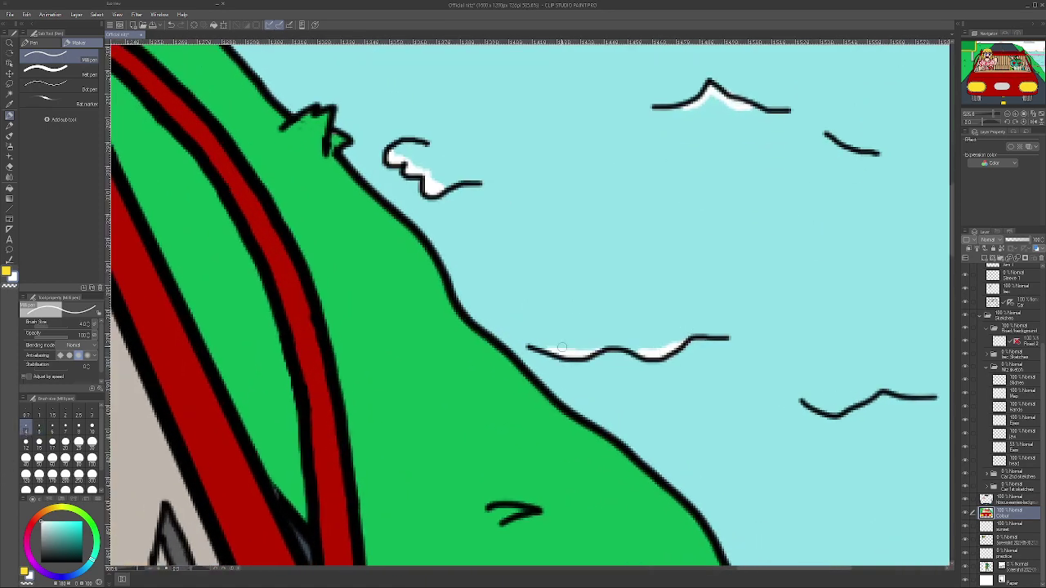
scroll(552, 364, "up", 2)
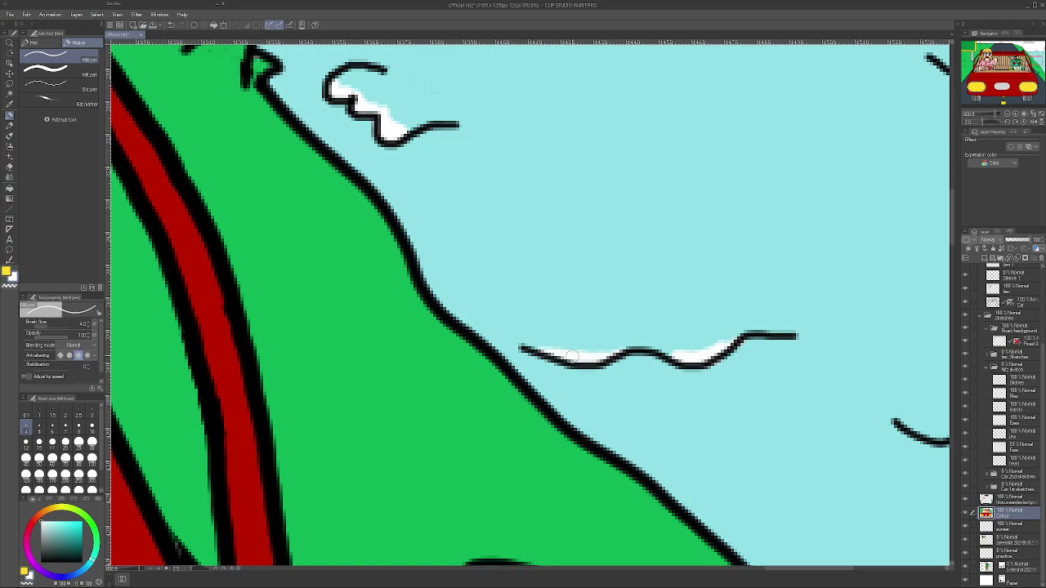
scroll(727, 335, "down", 3)
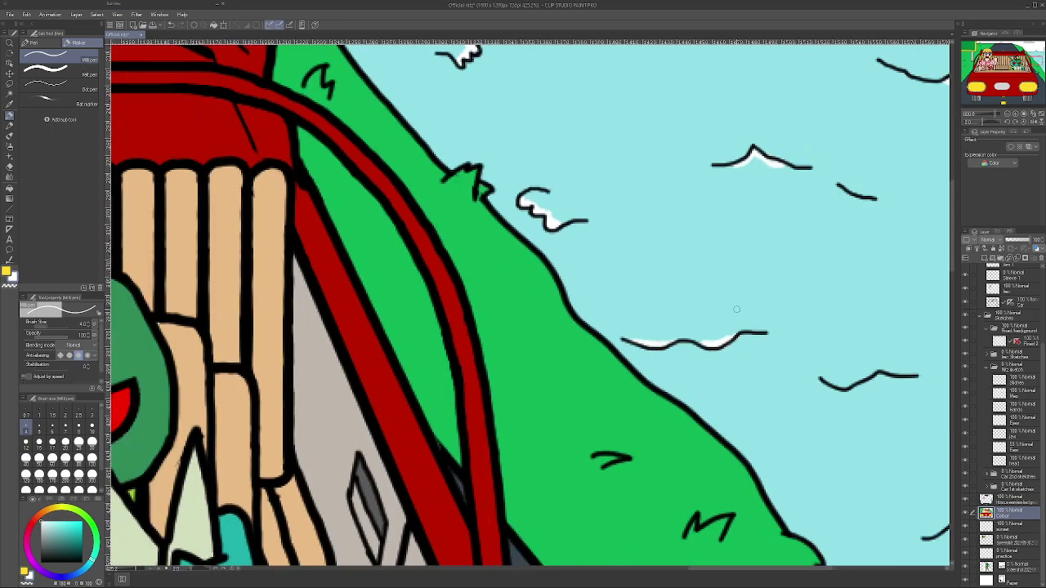
scroll(726, 188, "up", 4)
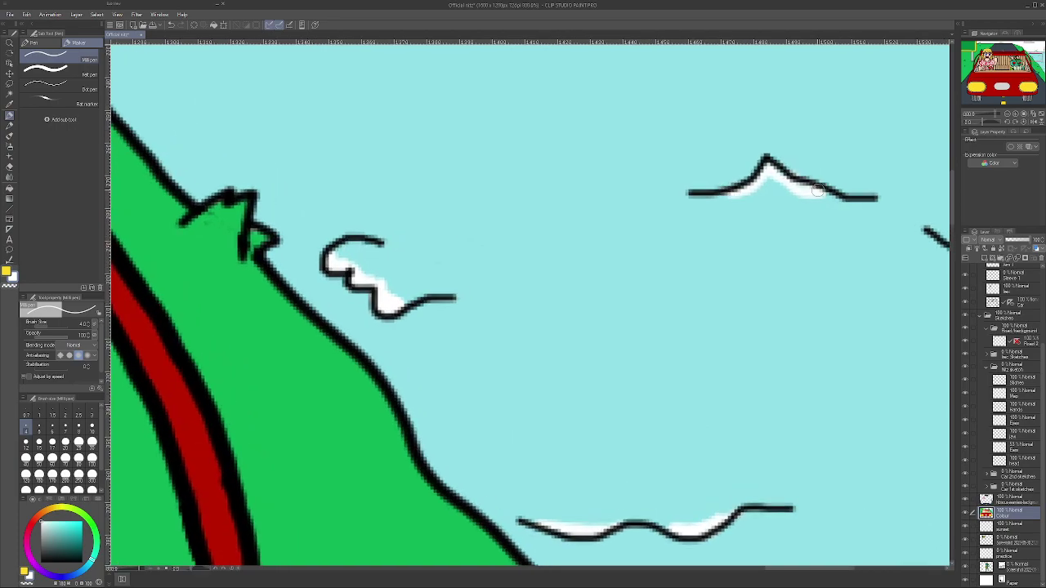
left_click_drag(817, 192, 841, 194)
left_click_drag(723, 194, 692, 191)
scroll(403, 290, "down", 4)
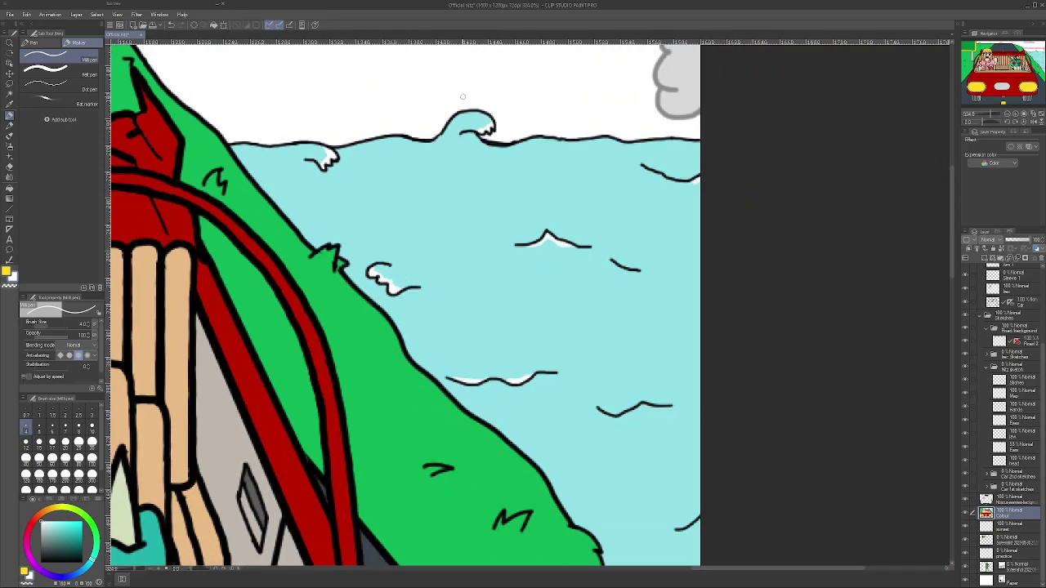
- Extend the white foam along the tip of the large cresting wave and touch up the small horizon wave's foam
scroll(463, 96, "up", 8)
mouse_move(441, 163)
left_mouse_down()
mouse_move(504, 152)
mouse_move(558, 123)
mouse_move(574, 90)
left_mouse_up()
scroll(574, 98, "down", 4)
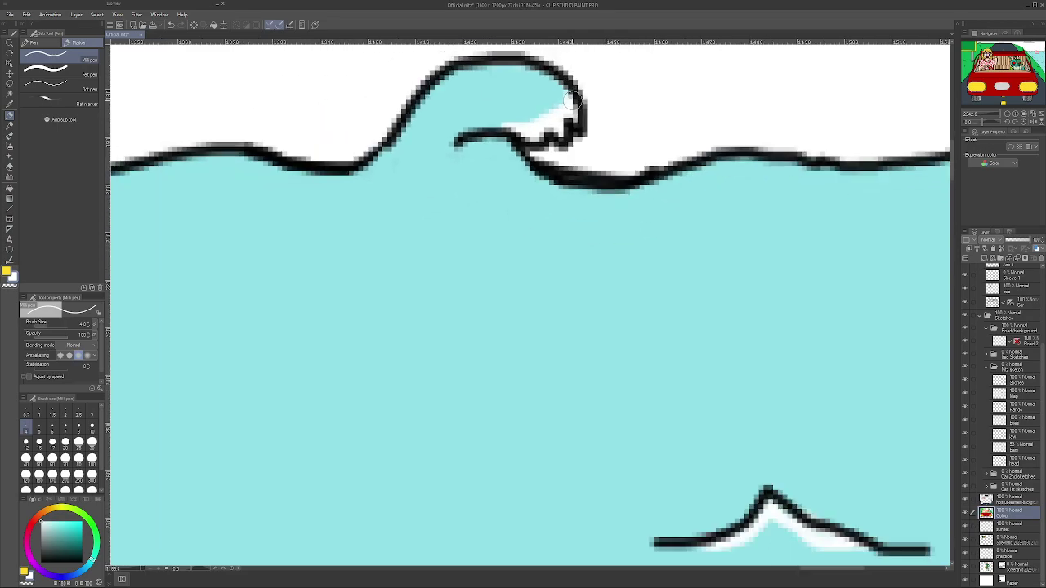
scroll(575, 98, "down", 4)
scroll(266, 176, "up", 6)
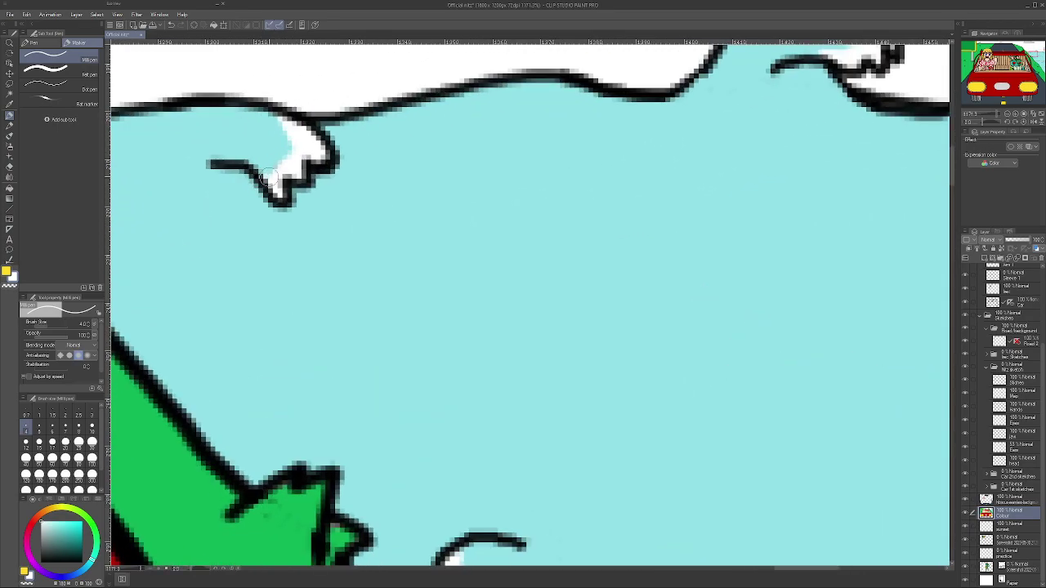
scroll(288, 114, "down", 6)
- Touch up the white foam under the ripple at the canvas edge and along the peaked ripple
scroll(290, 107, "down", 2)
scroll(685, 210, "up", 7)
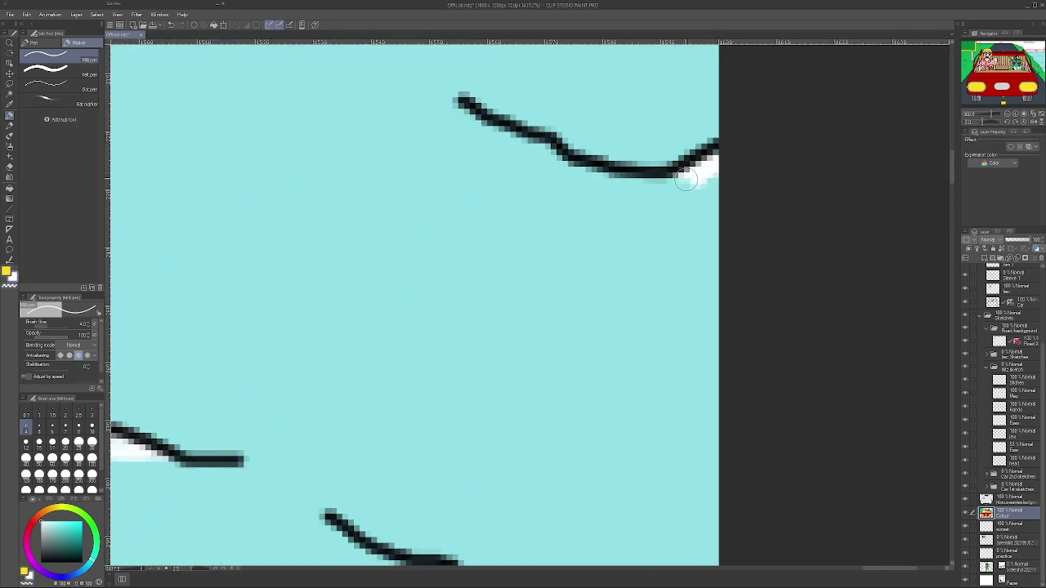
scroll(666, 176, "down", 6)
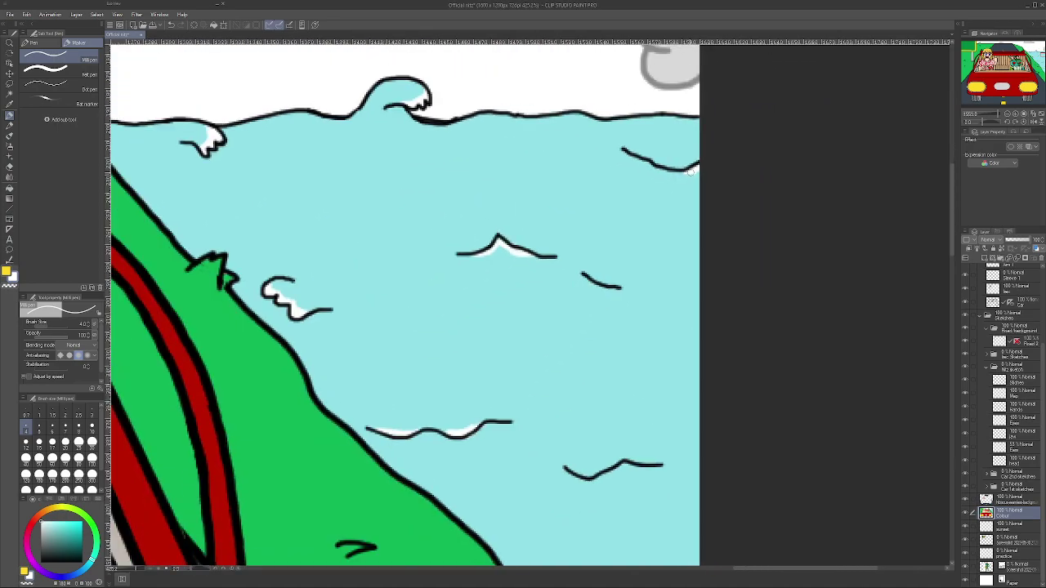
scroll(522, 245, "up", 4)
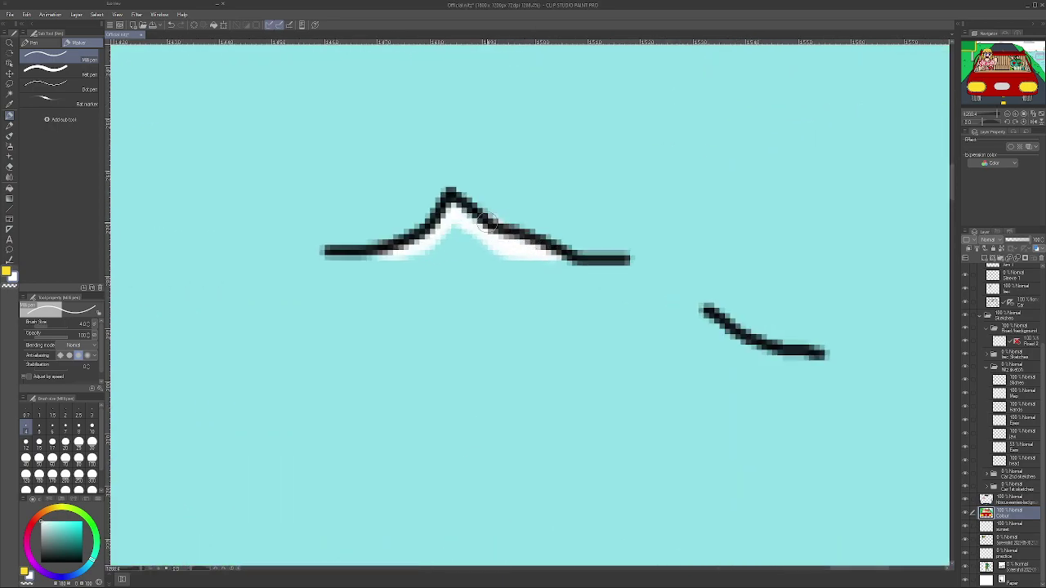
scroll(476, 217, "down", 6)
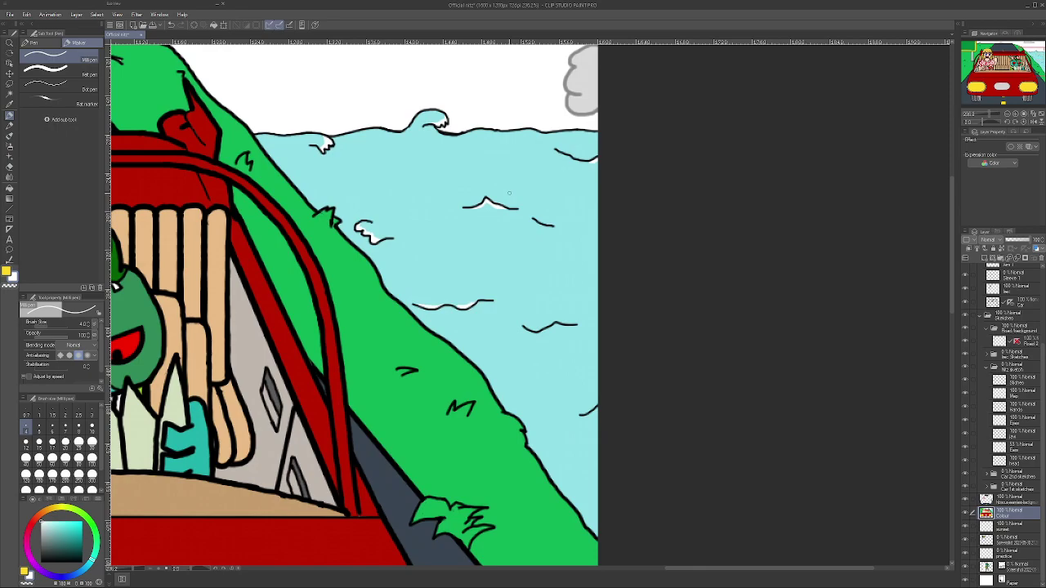
- Check the white foam on the long ripple and the peaked ripple up close
scroll(475, 323, "up", 4)
scroll(522, 180, "down", 3)
scroll(498, 247, "up", 3)
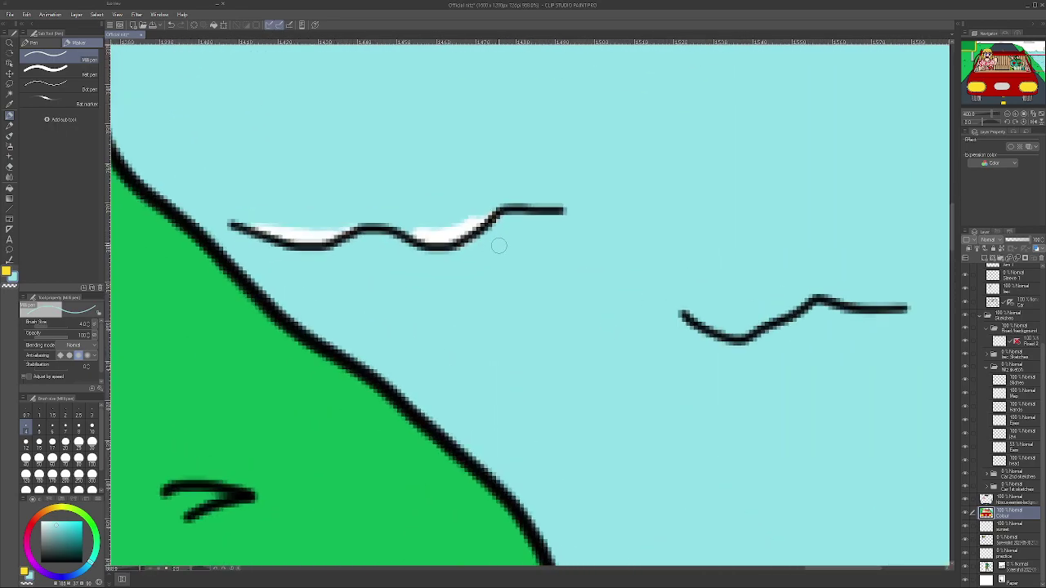
scroll(498, 246, "up", 1)
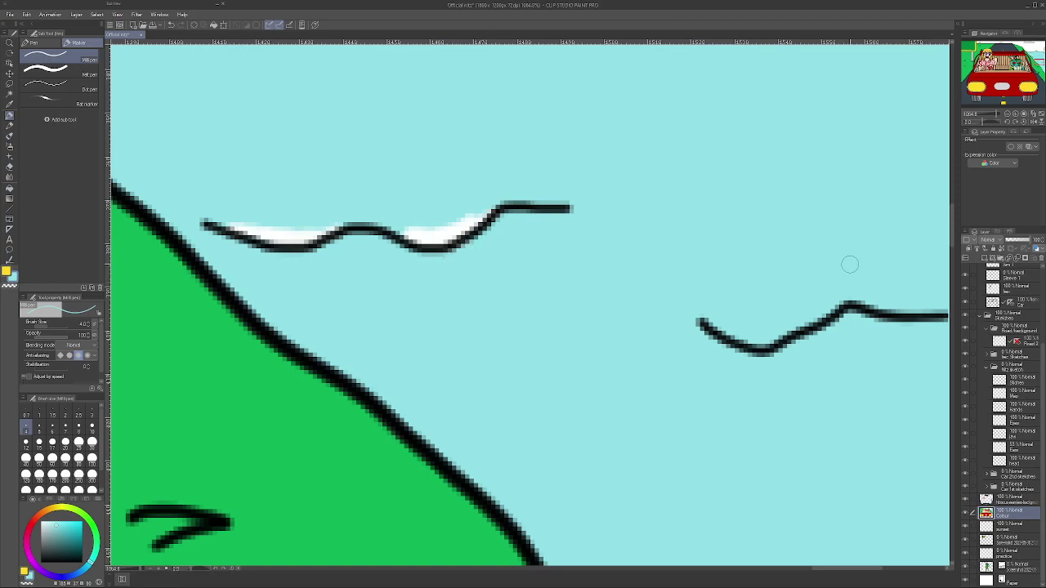
mouse_move(940, 224)
left_mouse_down()
mouse_move(550, 243)
mouse_move(550, 257)
left_mouse_up()
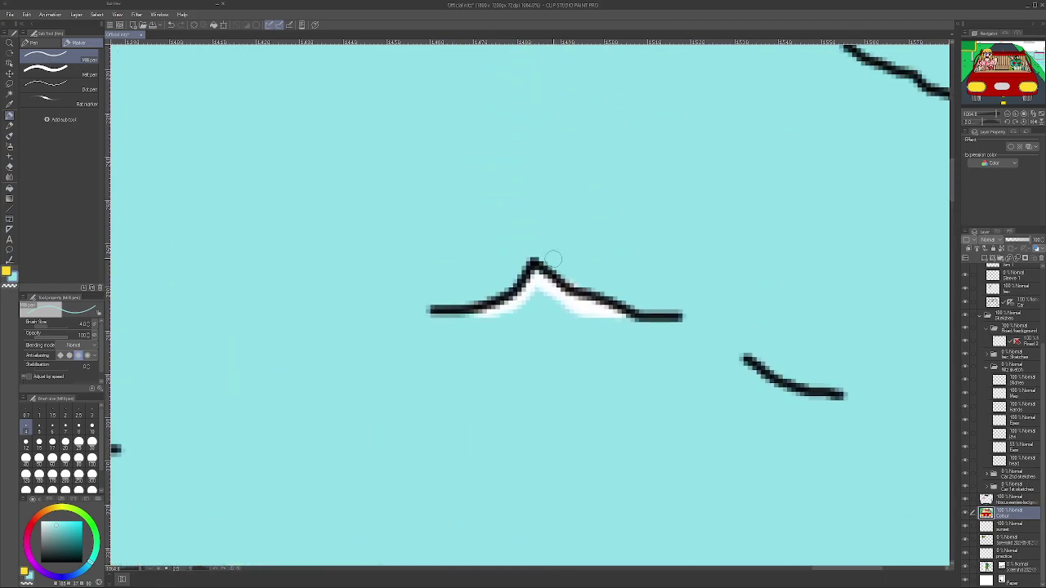
scroll(556, 253, "down", 4)
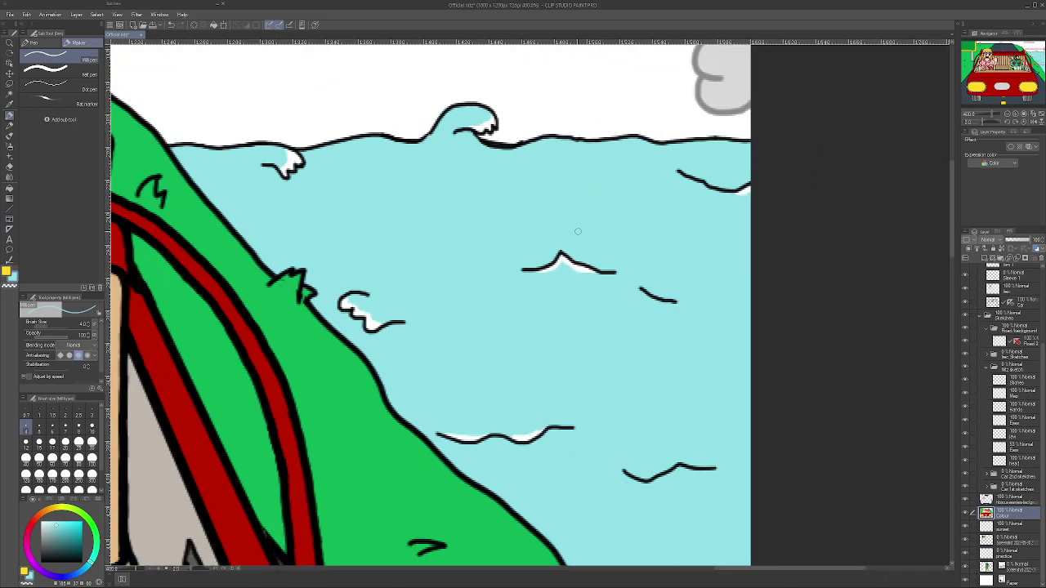
scroll(574, 233, "down", 4)
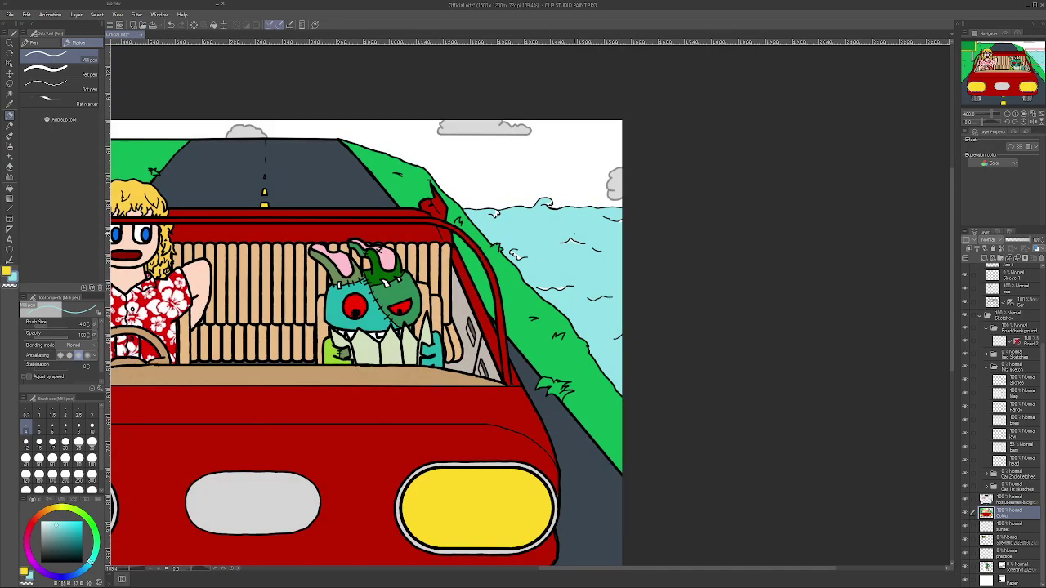
- Fill the white sky above the sea and hills with bright cyan, referring to other layers
left_click(62, 523)
left_click(78, 523)
left_click(9, 188)
left_click(386, 175)
scroll(388, 176, "down", 2)
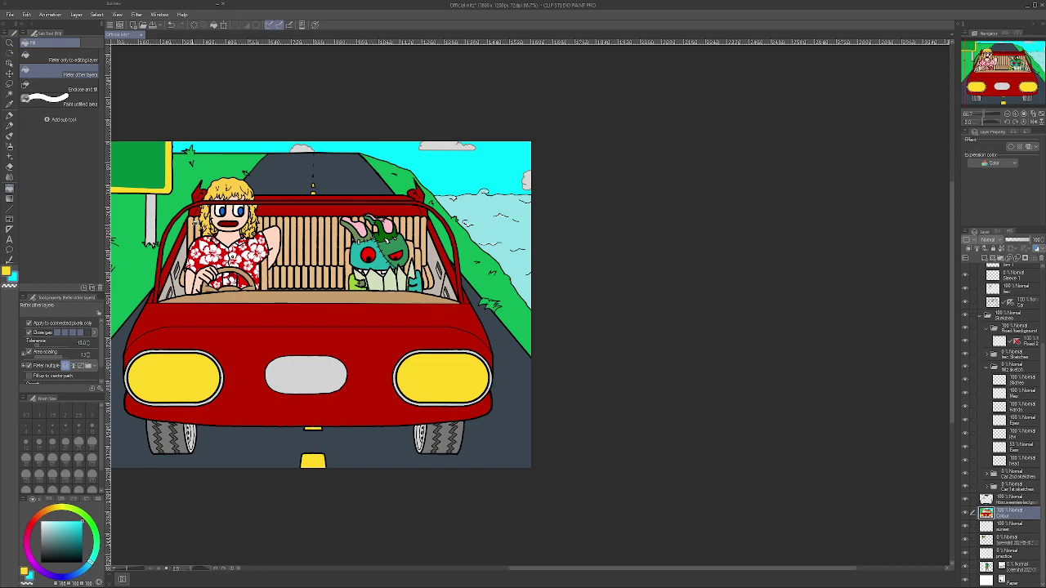
scroll(114, 265, "up", 2)
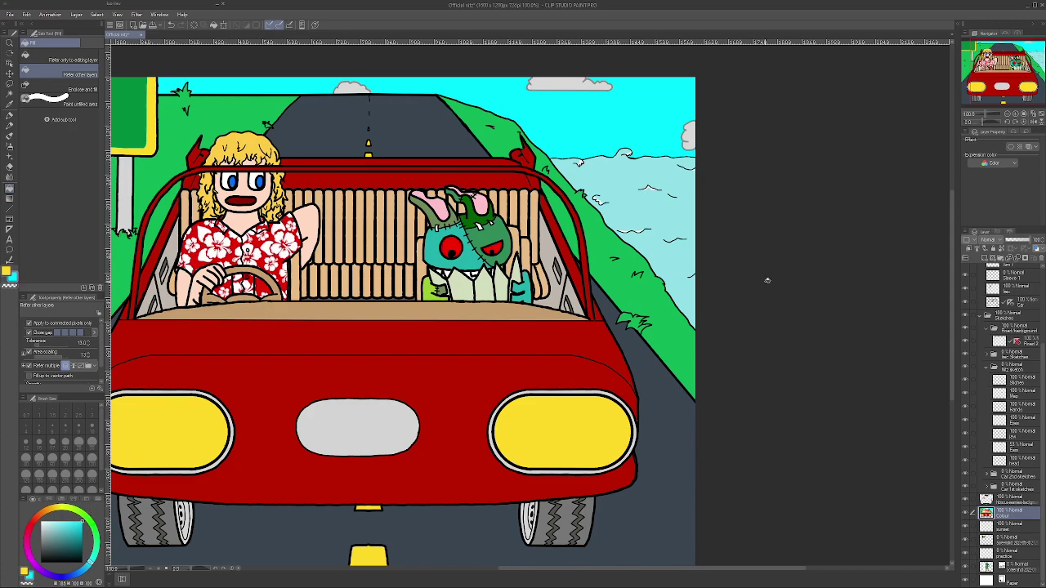
- Choose a very pale cyan and add a layer named Glass below the Colour layer at 47% opacity
left_click(52, 516)
left_click(1005, 258)
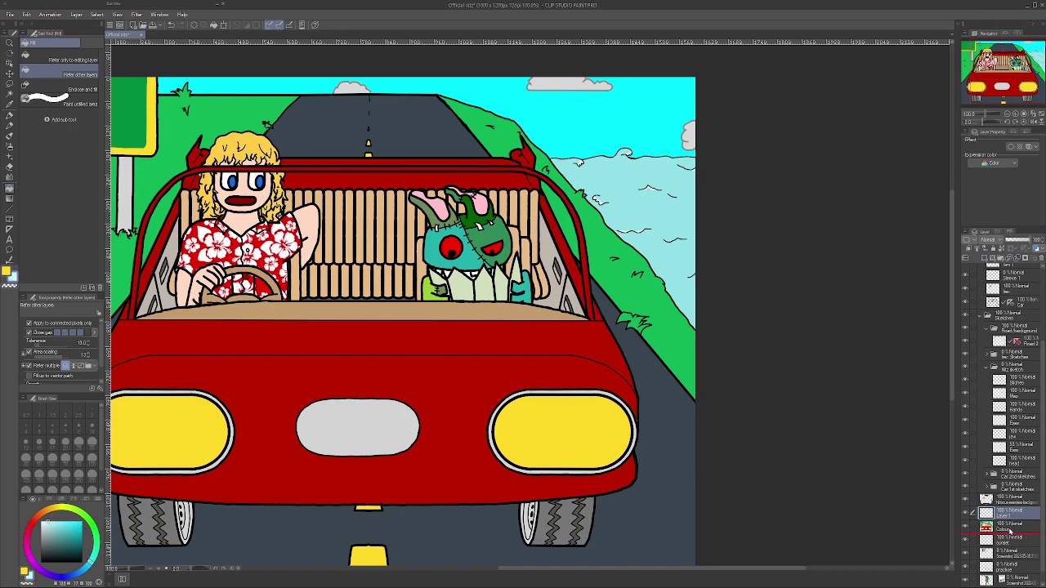
left_click_drag(1009, 531, 1005, 537)
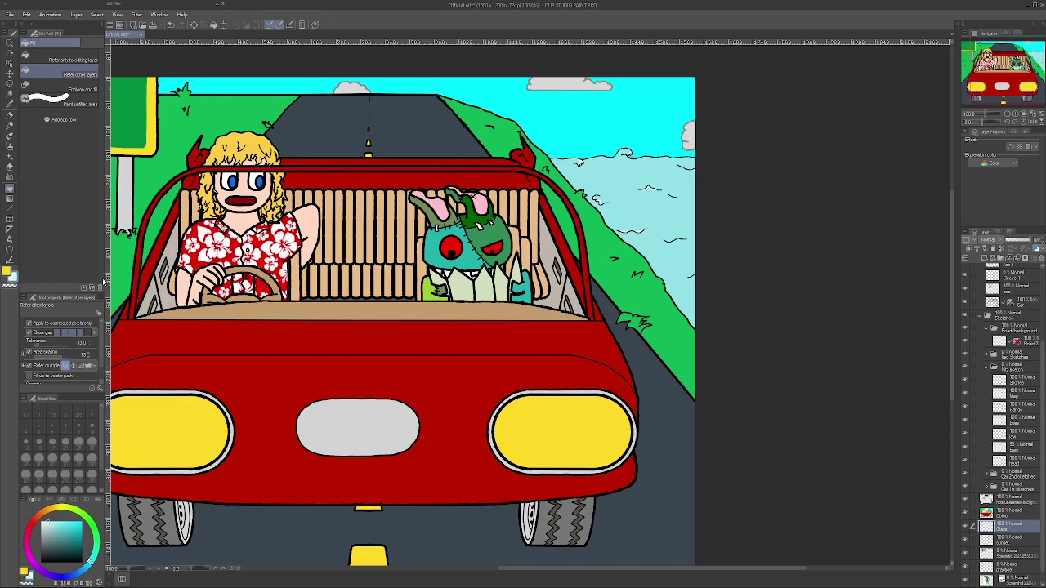
left_click_drag(1021, 240, 1017, 240)
- Move the Glass layer above the line art and paint pale strokes beside the driver at pen size 25, raising its opacity to 50%
left_click(11, 147)
left_click(10, 114)
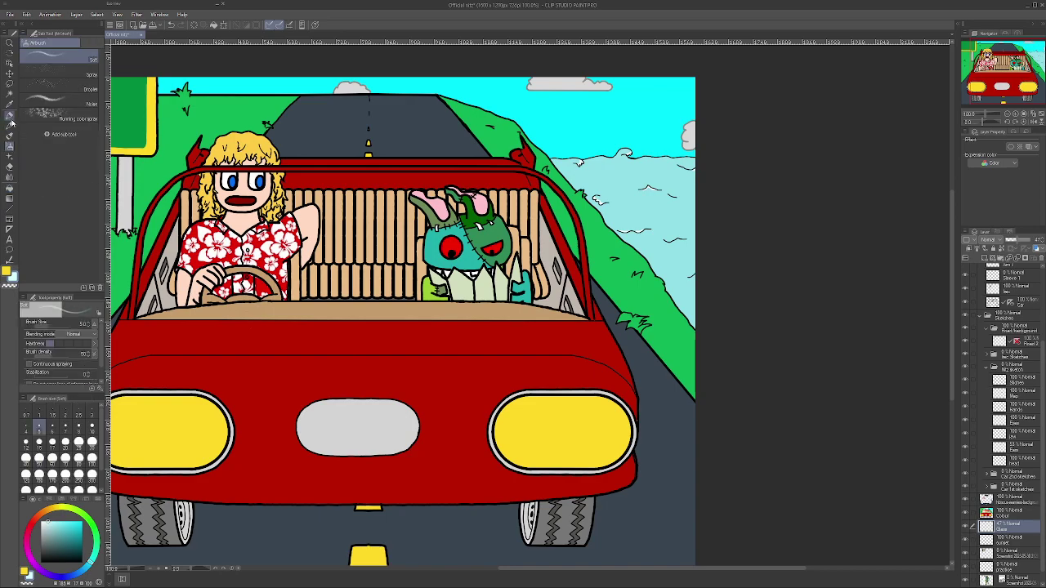
left_click(79, 441)
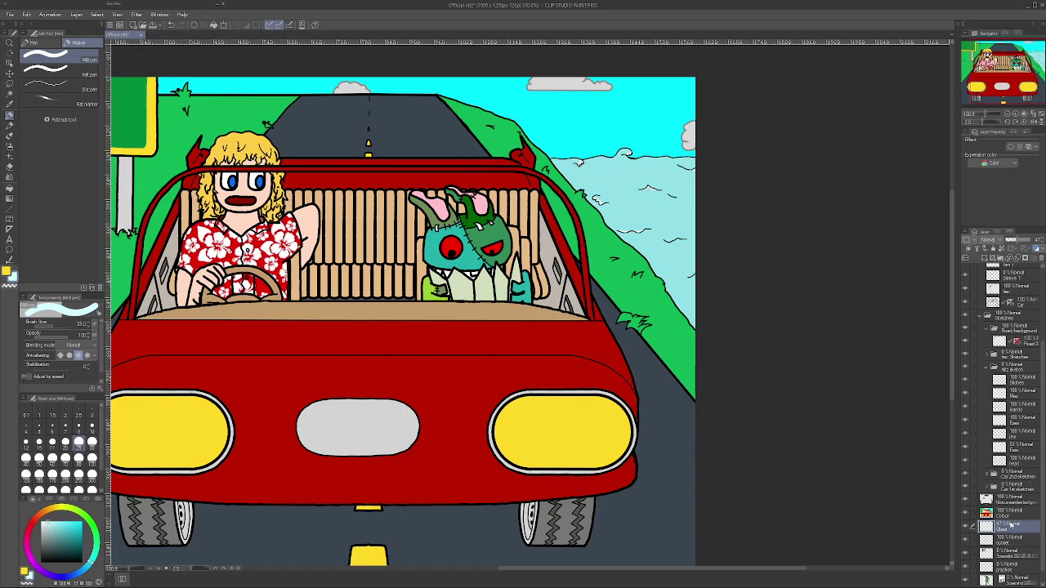
left_click_drag(990, 498, 989, 499)
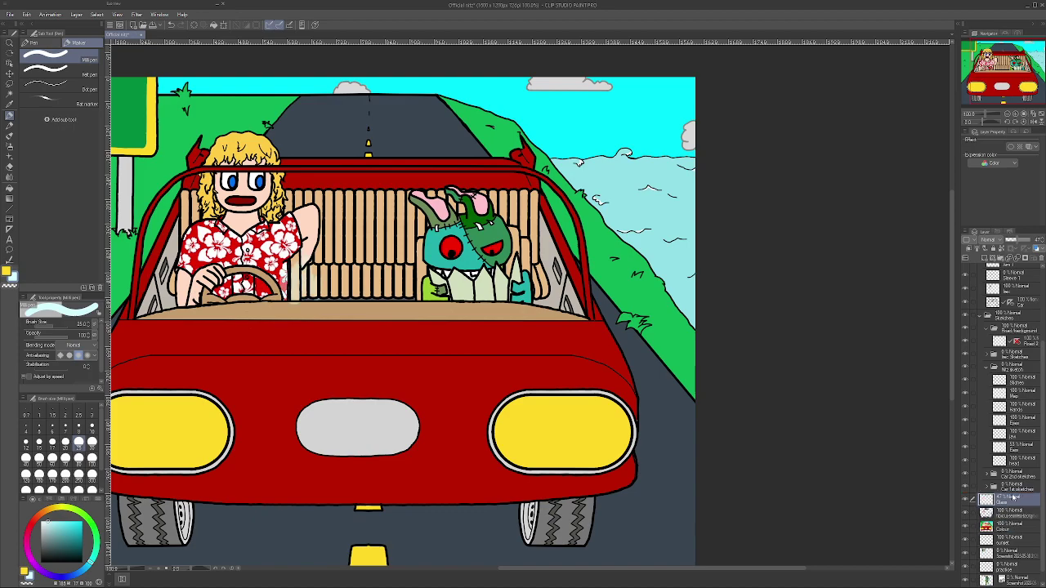
mouse_move(264, 270)
left_mouse_down()
mouse_move(310, 232)
mouse_move(326, 270)
mouse_move(331, 245)
mouse_move(340, 296)
mouse_move(342, 225)
left_mouse_up()
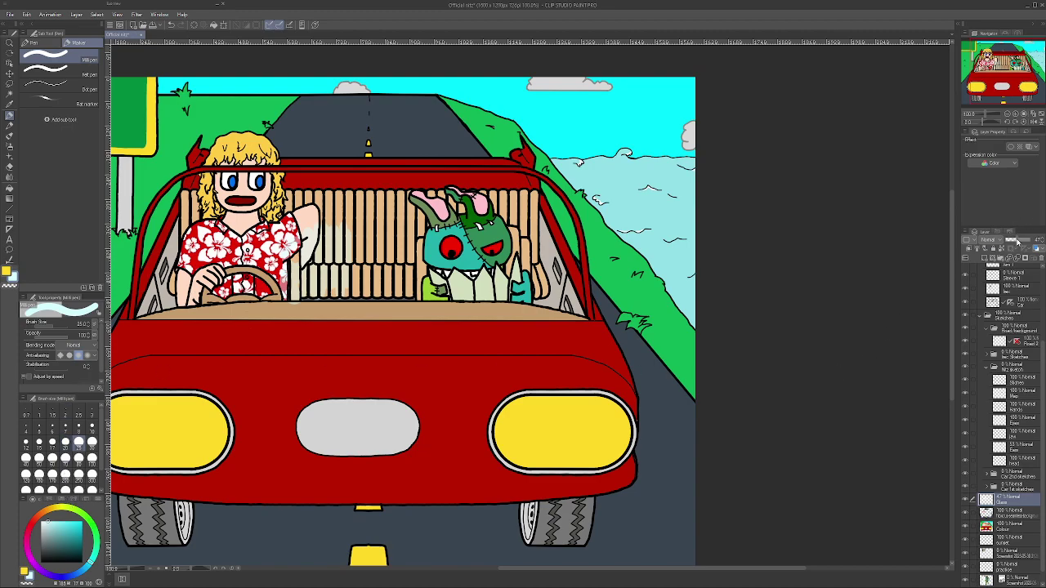
left_click_drag(1018, 242, 1022, 243)
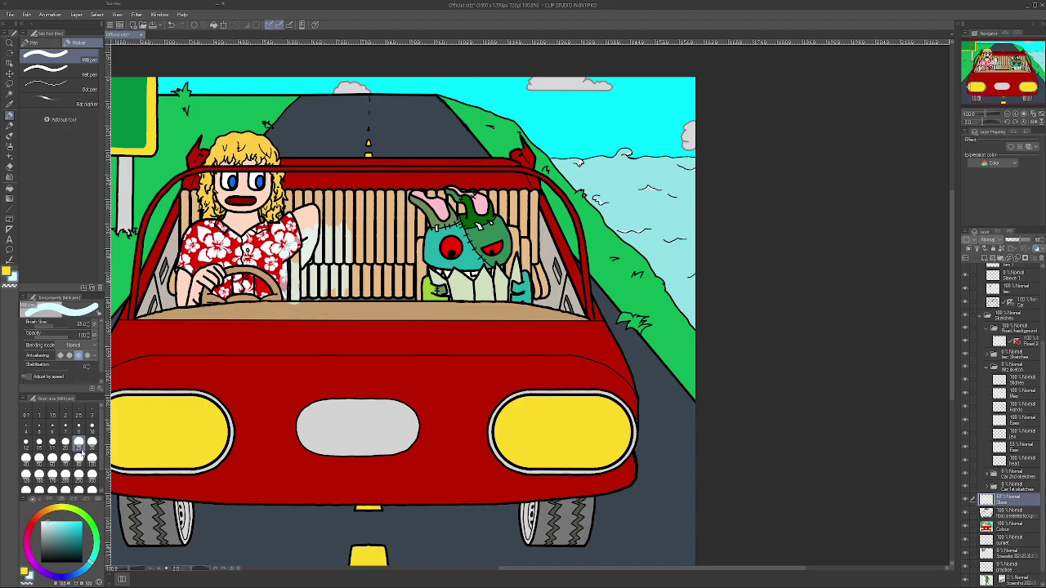
- Paint the glass tint across the seats and green passenger at pen size 300, and lower the Glass layer's opacity to 25%
left_click(92, 474)
mouse_move(308, 279)
left_mouse_down()
mouse_move(290, 262)
mouse_move(462, 249)
mouse_move(482, 233)
mouse_move(482, 213)
left_mouse_up()
left_click_drag(1015, 241, 1012, 244)
scroll(286, 316, "up", 3)
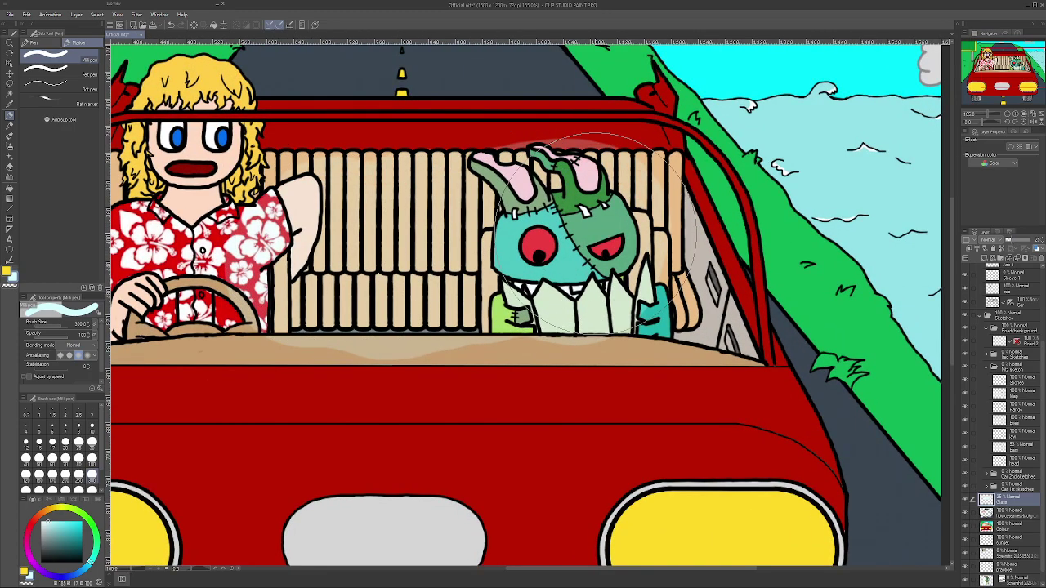
left_click(39, 442)
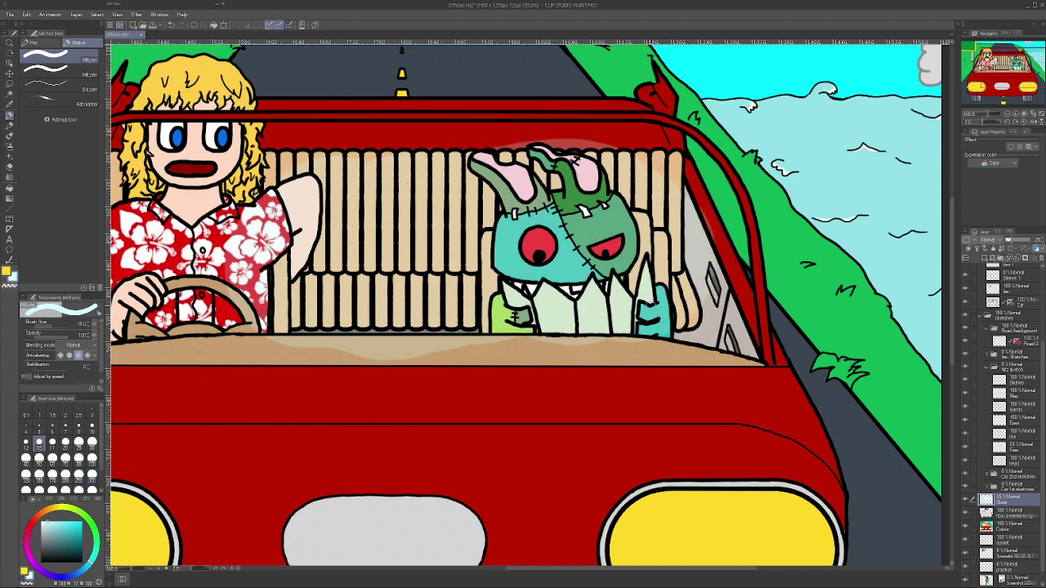
left_click(1010, 514)
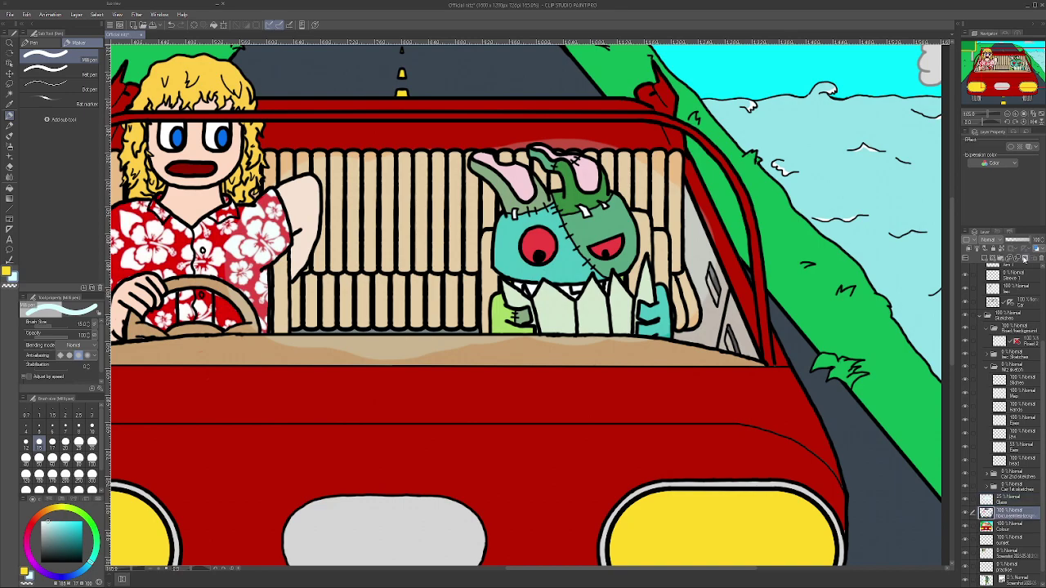
left_click(1013, 528)
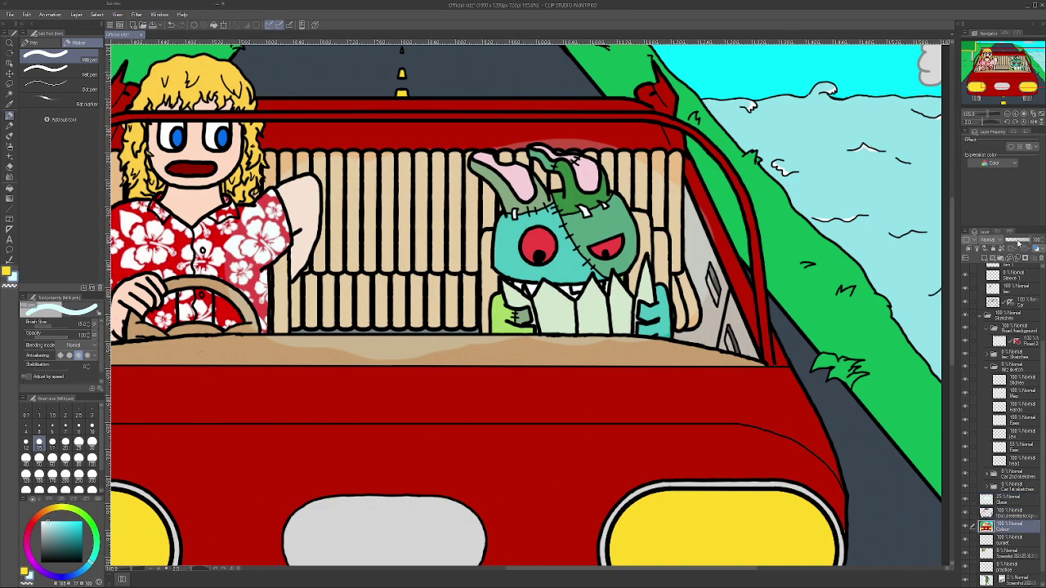
left_click(1018, 243)
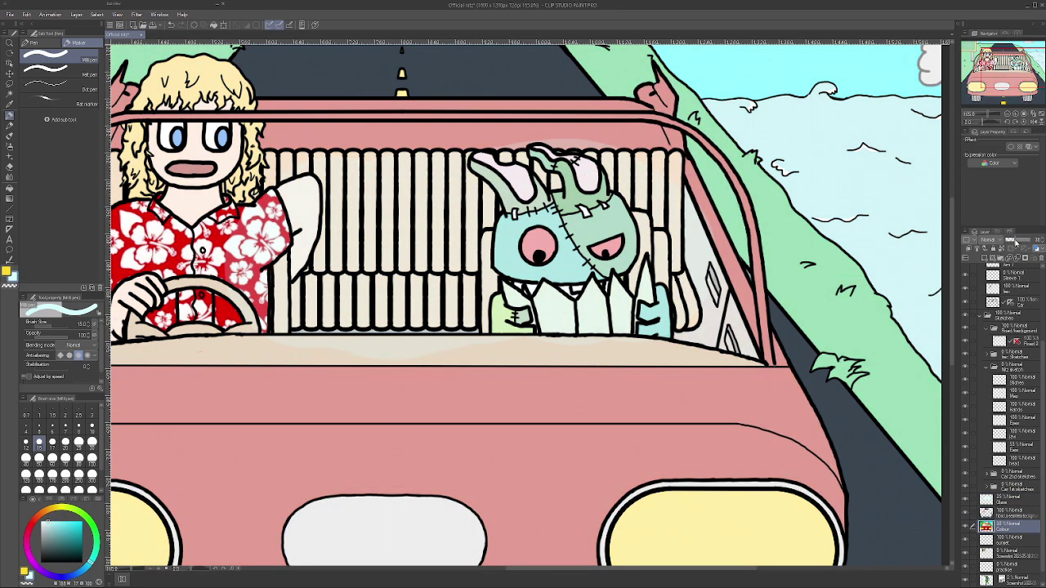
left_click_drag(1017, 242, 997, 242)
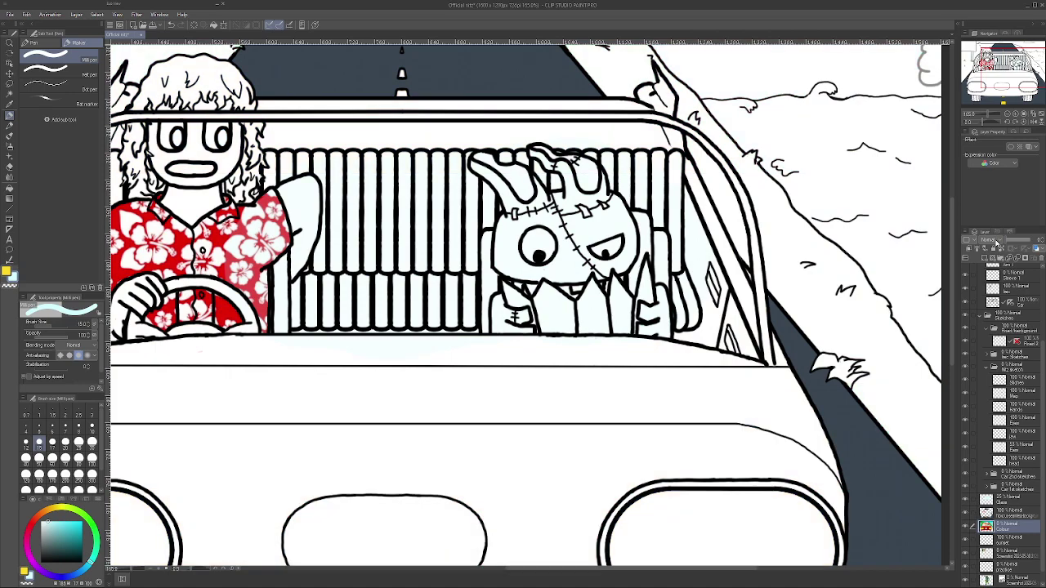
left_click(1017, 243)
left_click(1041, 244)
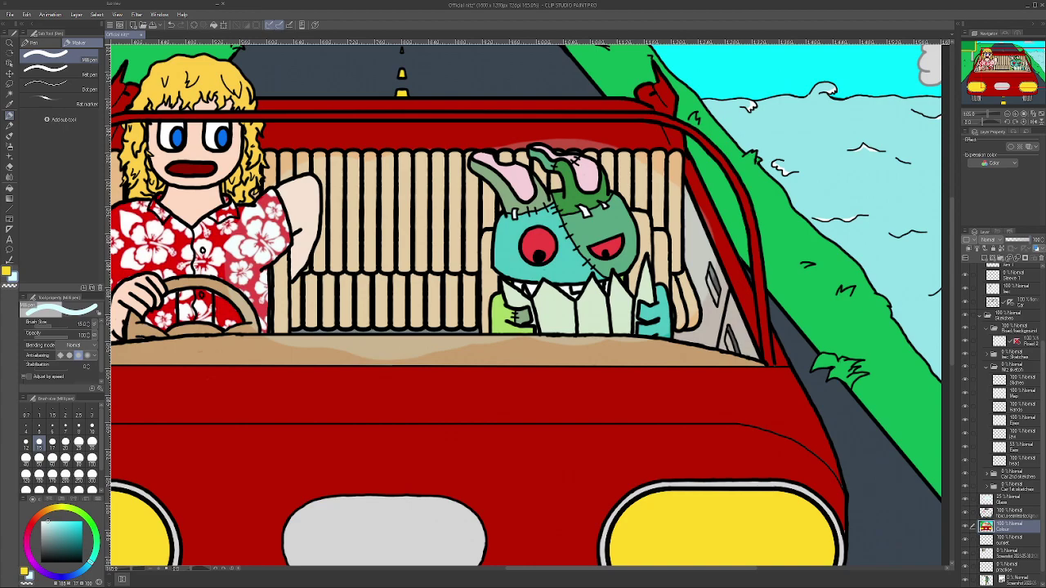
left_click_drag(703, 295, 724, 260)
left_click_drag(710, 325, 723, 253)
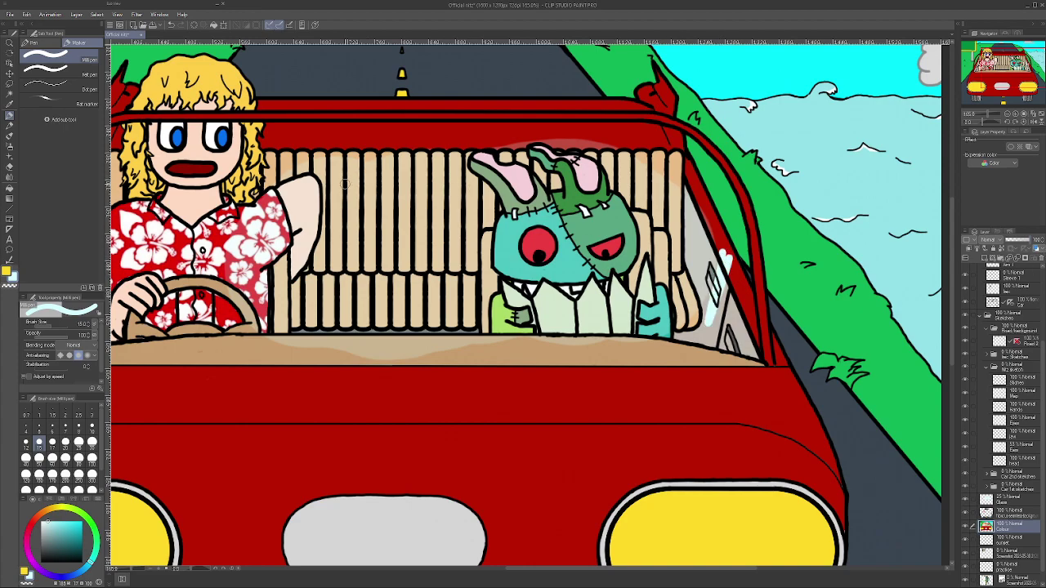
left_click(181, 24)
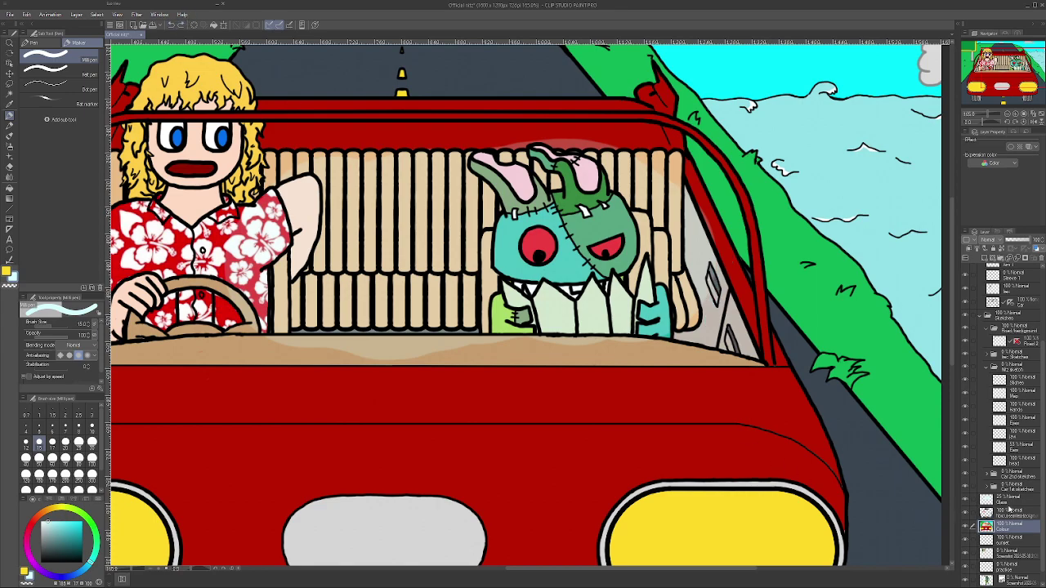
- Raise the Glass layer's opacity and paint the pale tint over the windscreen area beside the passenger, redoing the stroke that spills over
left_click(1010, 498)
mouse_move(693, 214)
left_mouse_down()
mouse_move(705, 204)
mouse_move(723, 297)
left_mouse_up()
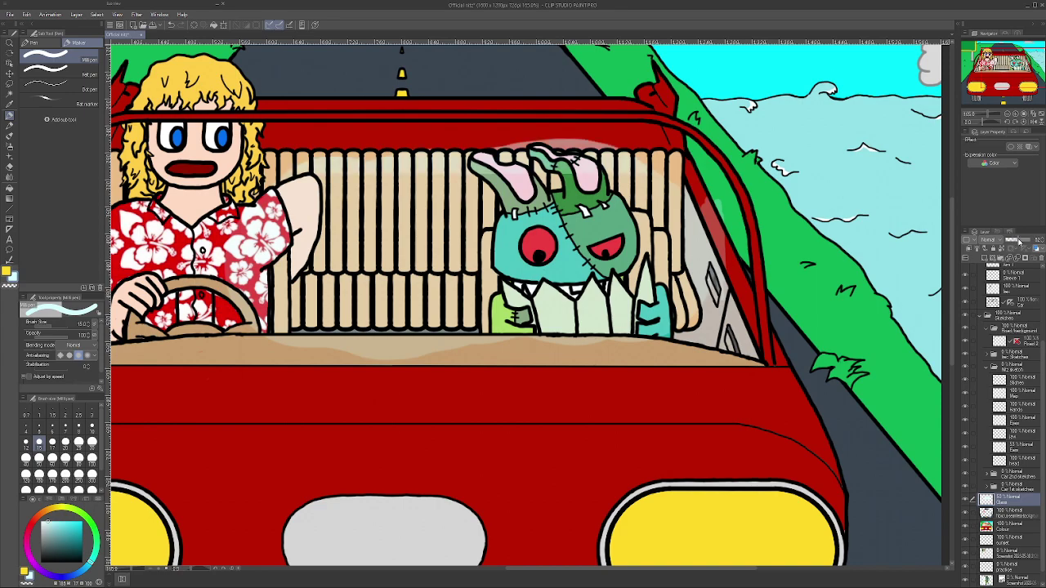
left_click_drag(1016, 239, 1021, 243)
mouse_move(723, 205)
left_mouse_down()
mouse_move(725, 253)
mouse_move(743, 280)
mouse_move(758, 348)
left_mouse_up()
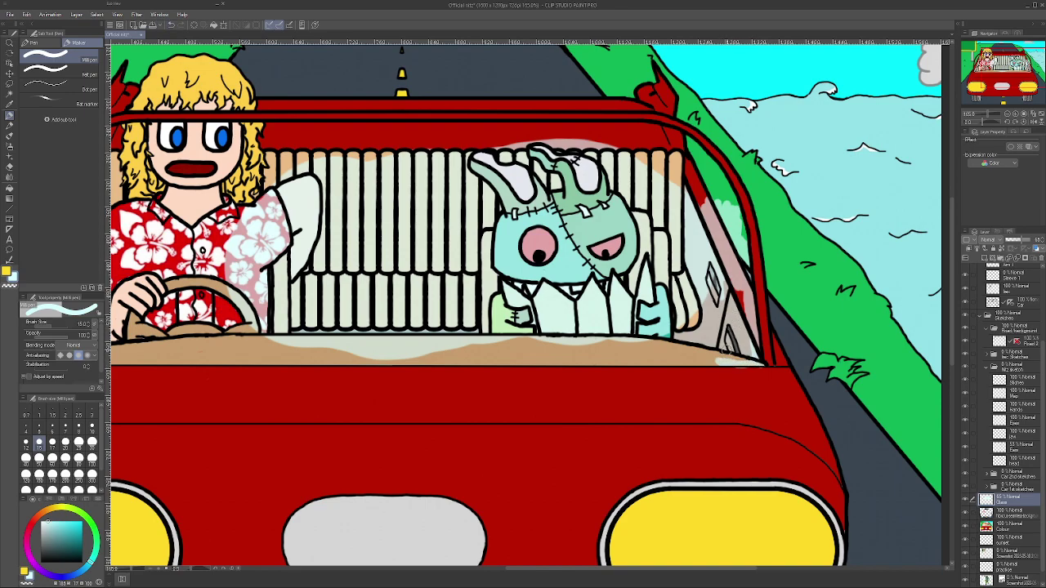
left_click(172, 26)
mouse_move(658, 186)
left_mouse_down()
mouse_move(665, 168)
mouse_move(698, 200)
mouse_move(707, 173)
mouse_move(719, 184)
left_mouse_up()
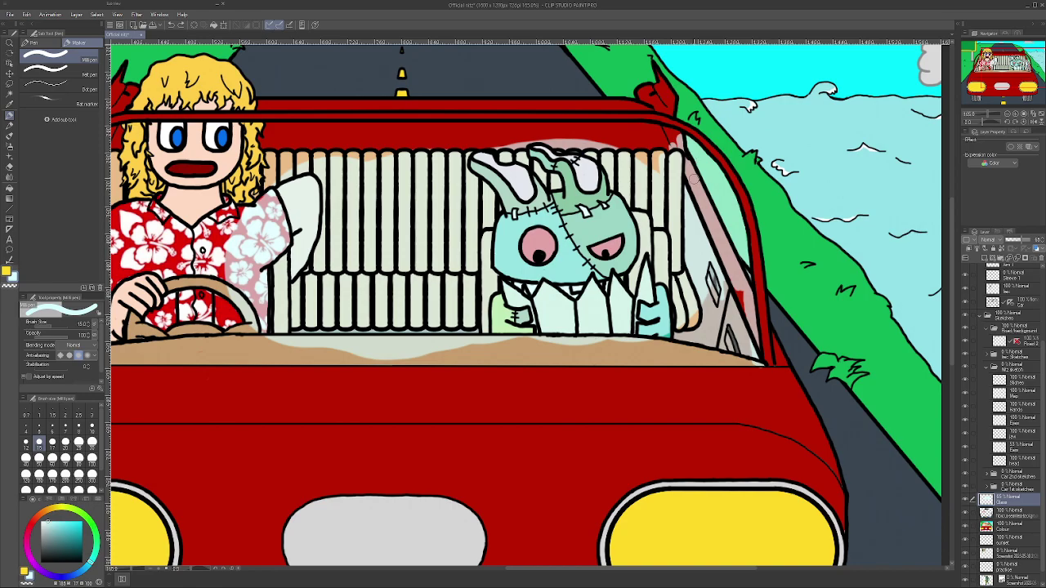
- Paint the glass tint into the windscreen's upper corner on the passenger's side
left_click_drag(984, 124, 993, 128)
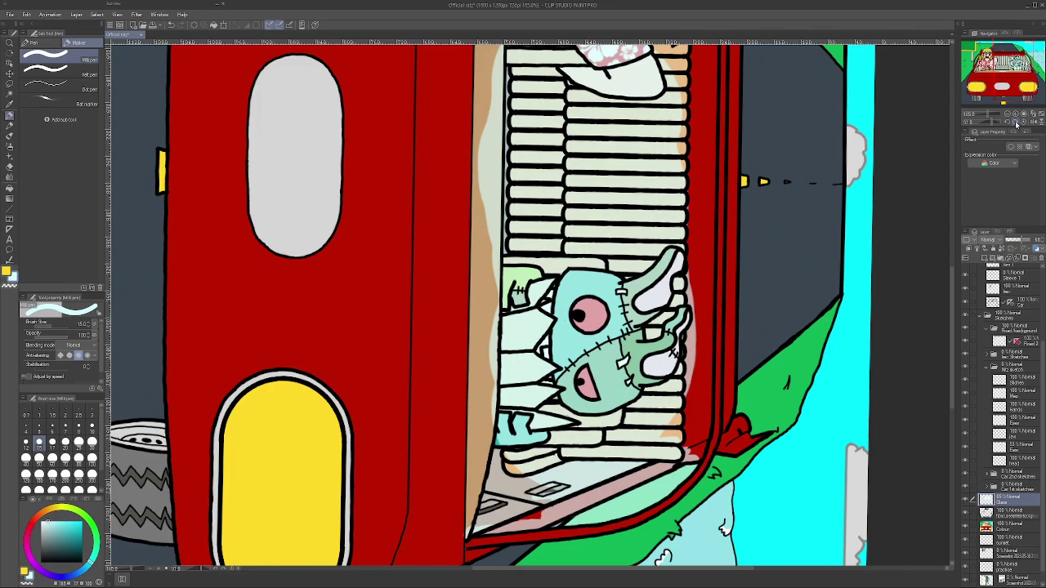
left_click(1016, 124)
scroll(691, 485, "up", 2)
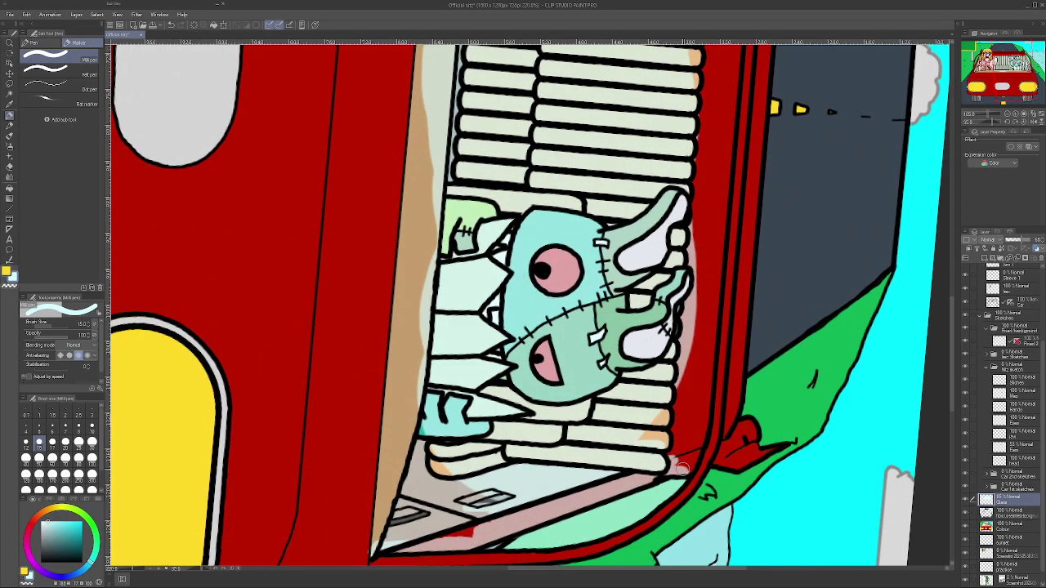
mouse_move(702, 418)
left_mouse_down()
mouse_move(705, 392)
mouse_move(678, 461)
mouse_move(668, 398)
mouse_move(636, 448)
left_mouse_up()
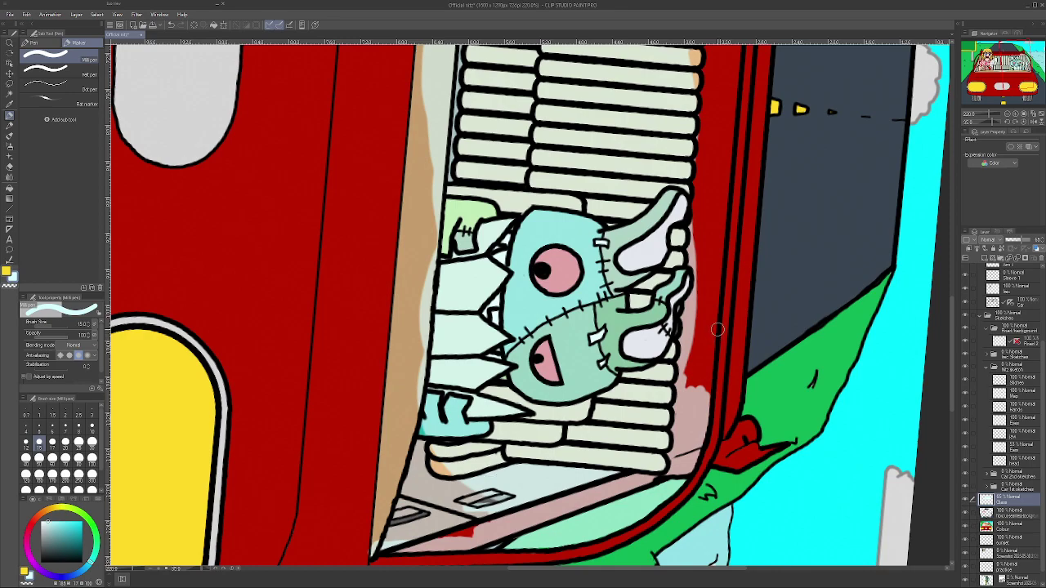
scroll(951, 331, "up", 1)
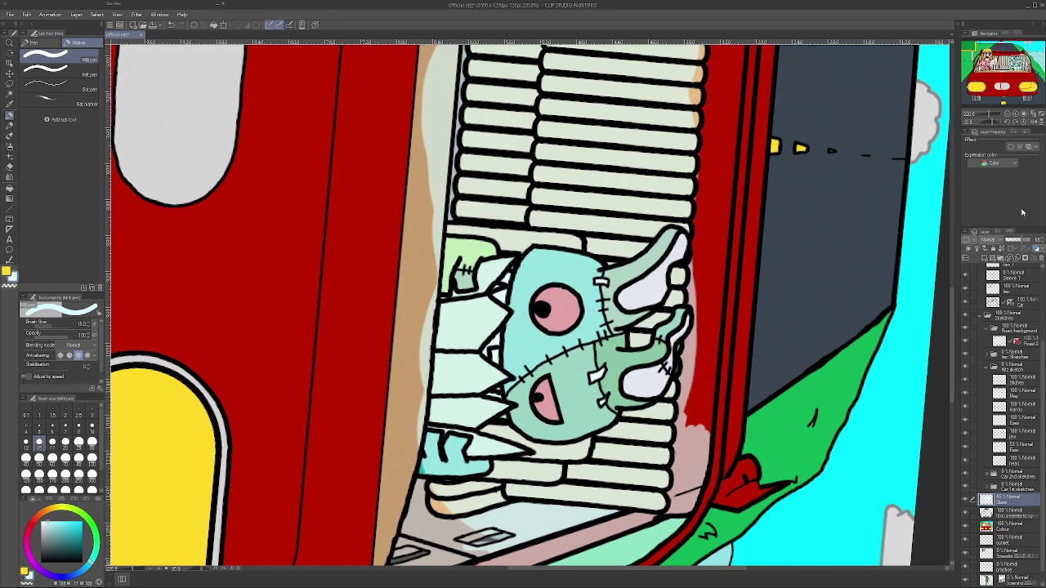
- Extend the glass tint along the red strip above the seat backs, from the passenger towards the driver's hair
left_click(1009, 123)
mouse_move(684, 398)
left_mouse_down()
mouse_move(696, 335)
mouse_move(693, 407)
mouse_move(709, 351)
mouse_move(715, 407)
mouse_move(714, 349)
mouse_move(713, 371)
left_mouse_up()
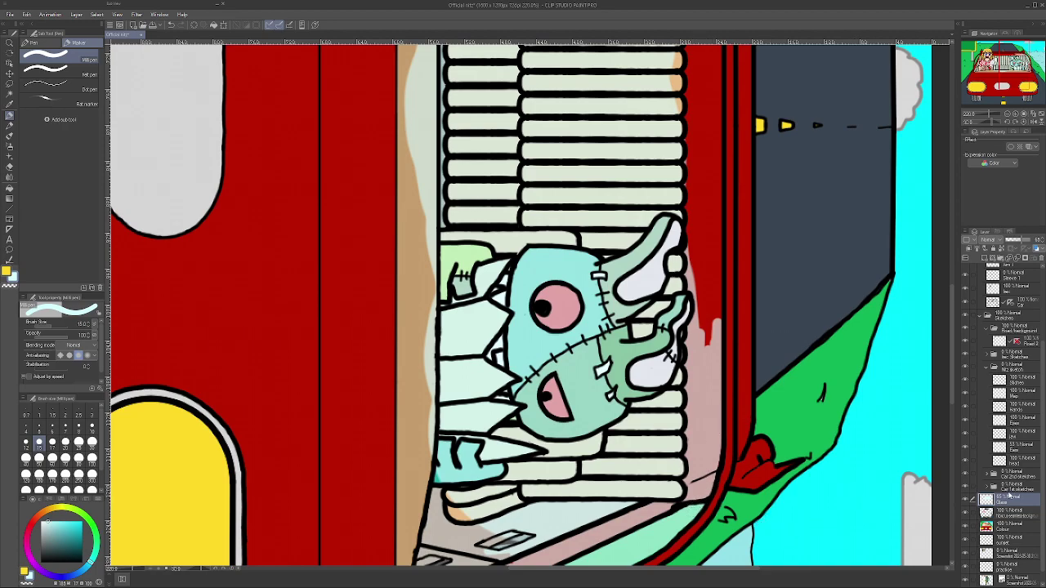
scroll(953, 346, "up", 3)
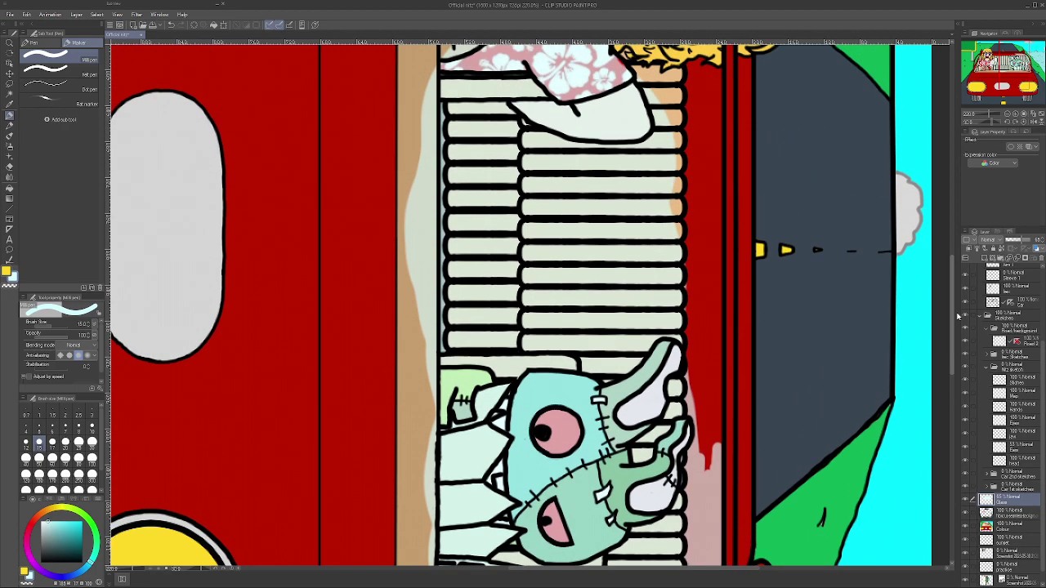
mouse_move(681, 292)
left_mouse_down()
mouse_move(700, 472)
mouse_move(716, 417)
mouse_move(717, 429)
mouse_move(716, 330)
mouse_move(707, 407)
mouse_move(691, 256)
mouse_move(670, 208)
mouse_move(688, 129)
mouse_move(700, 296)
mouse_move(704, 321)
mouse_move(717, 296)
mouse_move(714, 319)
mouse_move(719, 134)
mouse_move(707, 128)
mouse_move(699, 149)
mouse_move(653, 73)
left_mouse_up()
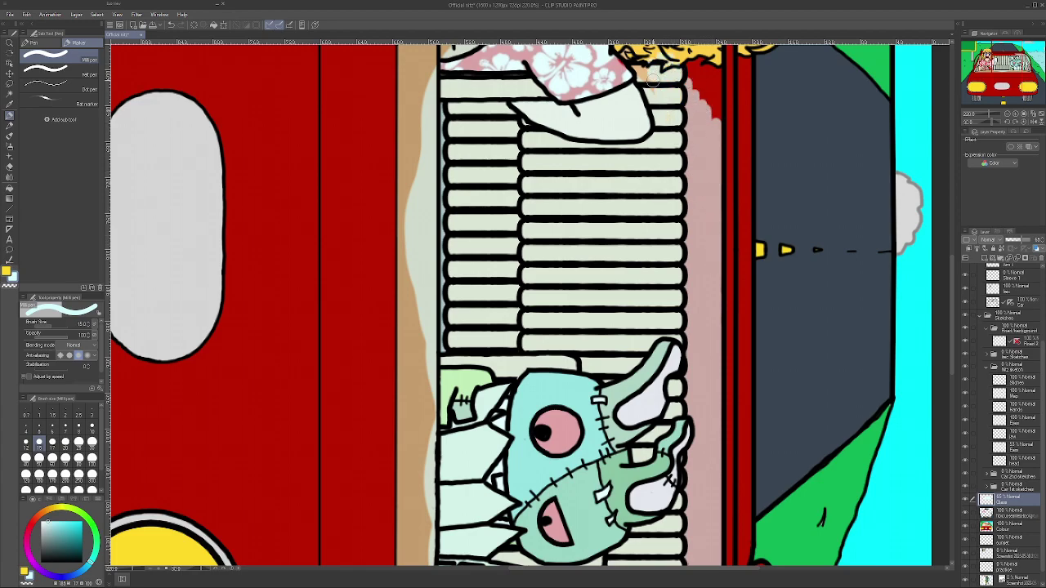
- Paint the glass tint over the driver's hair, face, collar and the middle of the flowered shirt down to the steering wheel
left_click_drag(952, 286, 952, 231)
mouse_move(640, 285)
left_mouse_down()
mouse_move(647, 225)
mouse_move(637, 324)
mouse_move(652, 270)
mouse_move(645, 337)
mouse_move(656, 347)
mouse_move(678, 283)
mouse_move(675, 315)
mouse_move(649, 296)
mouse_move(686, 229)
mouse_move(703, 262)
mouse_move(703, 379)
mouse_move(714, 402)
mouse_move(709, 176)
left_mouse_up()
mouse_move(707, 229)
left_mouse_down()
mouse_move(692, 267)
mouse_move(665, 211)
mouse_move(654, 231)
mouse_move(671, 197)
left_mouse_up()
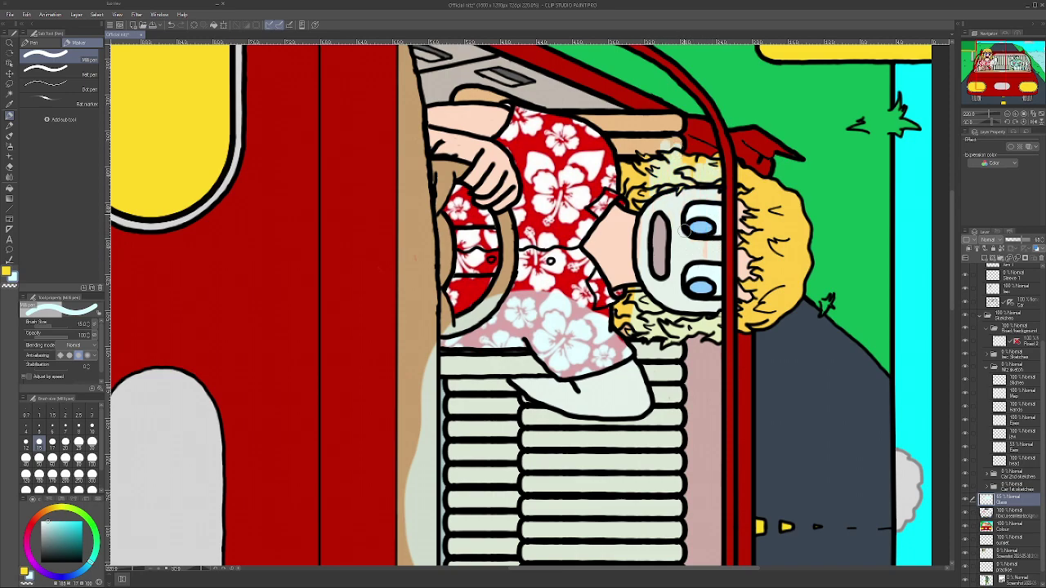
mouse_move(627, 330)
left_mouse_down()
mouse_move(610, 350)
mouse_move(627, 224)
mouse_move(618, 200)
mouse_move(608, 278)
left_mouse_up()
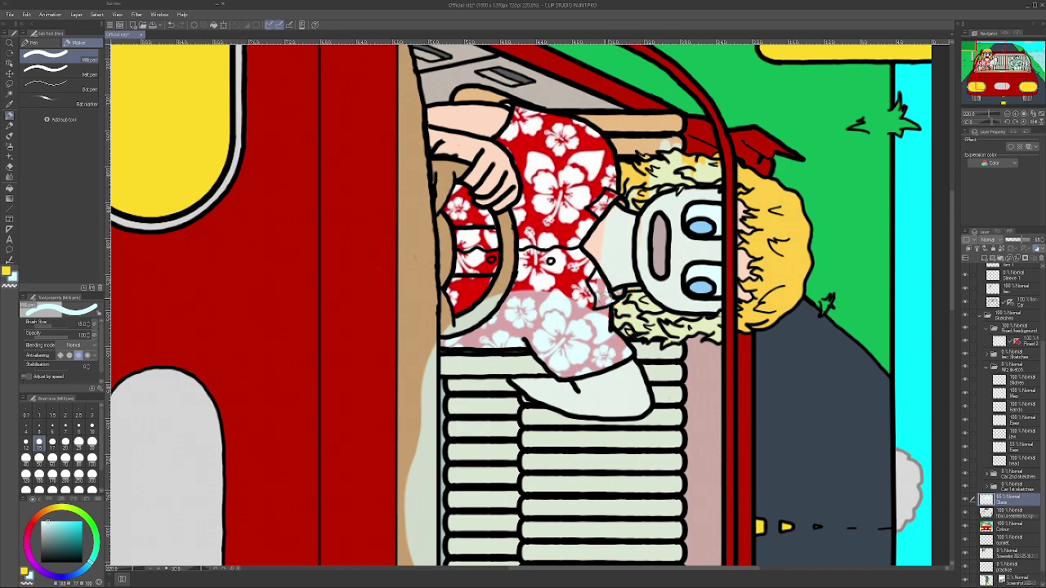
mouse_move(610, 327)
left_mouse_down()
mouse_move(597, 193)
mouse_move(584, 205)
mouse_move(575, 187)
mouse_move(554, 282)
mouse_move(535, 194)
mouse_move(519, 286)
mouse_move(505, 184)
mouse_move(490, 315)
mouse_move(471, 298)
mouse_move(467, 214)
mouse_move(479, 171)
mouse_move(458, 311)
mouse_move(443, 290)
mouse_move(460, 317)
left_mouse_up()
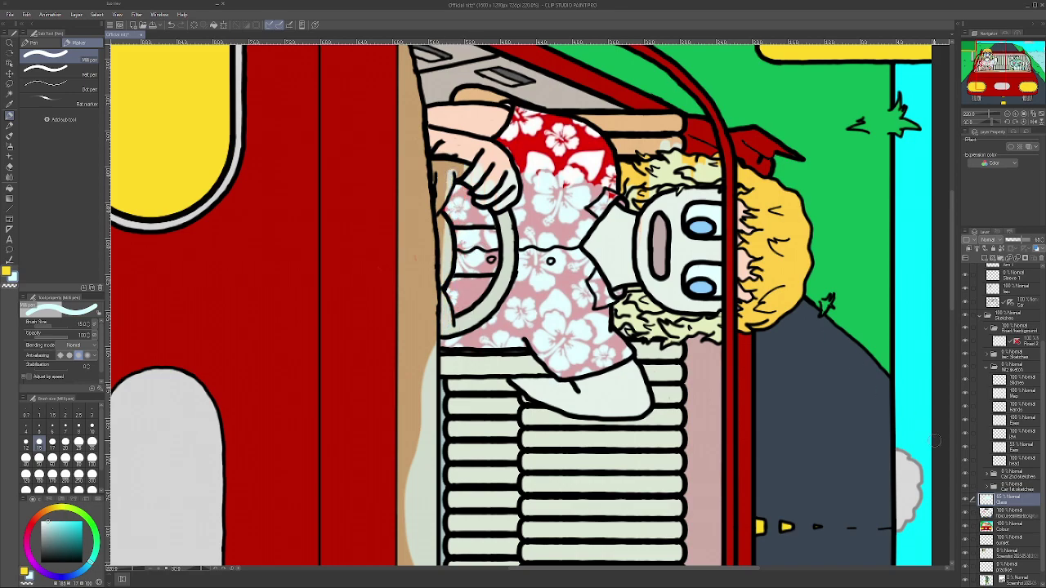
- Extend the glass tint over the driver's shoulder and steering arm, the door panel and the side window on the driver's side
scroll(611, 227, "up", 3)
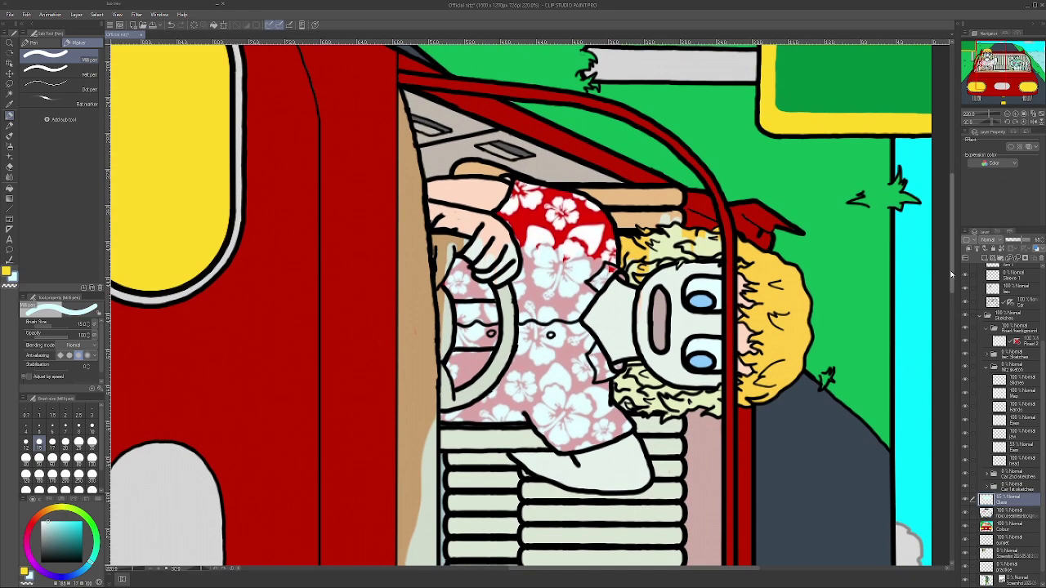
mouse_move(611, 227)
left_mouse_down()
mouse_move(624, 173)
mouse_move(650, 234)
mouse_move(653, 216)
mouse_move(665, 231)
mouse_move(653, 193)
mouse_move(675, 197)
mouse_move(678, 213)
mouse_move(684, 198)
mouse_move(701, 203)
mouse_move(716, 240)
mouse_move(687, 170)
mouse_move(698, 214)
mouse_move(680, 209)
mouse_move(665, 251)
mouse_move(610, 149)
mouse_move(595, 186)
mouse_move(592, 168)
mouse_move(592, 233)
mouse_move(553, 265)
mouse_move(556, 288)
mouse_move(560, 232)
mouse_move(538, 147)
mouse_move(525, 215)
left_mouse_up()
mouse_move(517, 263)
left_mouse_down()
mouse_move(512, 192)
mouse_move(499, 245)
mouse_move(486, 229)
mouse_move(475, 148)
mouse_move(454, 282)
mouse_move(473, 145)
left_mouse_up()
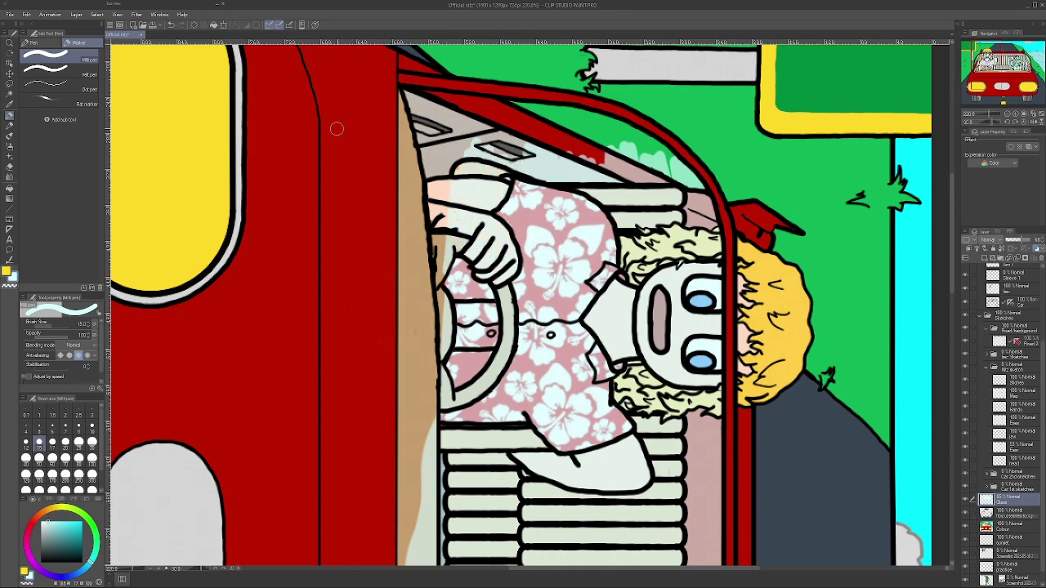
mouse_move(1000, 121)
left_mouse_down()
mouse_move(989, 125)
mouse_move(1001, 124)
left_mouse_up()
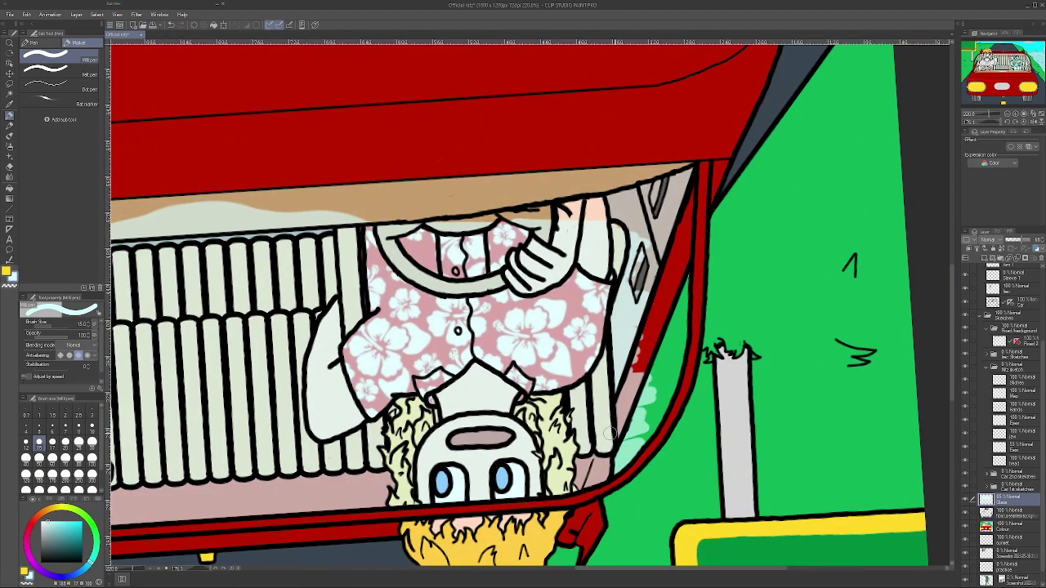
mouse_move(611, 460)
left_mouse_down()
mouse_move(670, 387)
mouse_move(662, 409)
mouse_move(686, 325)
mouse_move(680, 341)
mouse_move(683, 282)
mouse_move(674, 329)
mouse_move(666, 319)
mouse_move(620, 361)
mouse_move(627, 325)
mouse_move(617, 296)
mouse_move(641, 281)
mouse_move(665, 321)
left_mouse_up()
mouse_move(676, 258)
left_mouse_down()
mouse_move(687, 167)
mouse_move(682, 221)
mouse_move(684, 191)
mouse_move(677, 220)
mouse_move(650, 210)
left_mouse_up()
- Paint the glass tint along the tan dashboard, from the driver's corner across to the front of the passenger
left_click_drag(1007, 121, 1008, 123)
mouse_move(607, 338)
left_mouse_down()
mouse_move(609, 378)
mouse_move(614, 370)
mouse_move(600, 432)
mouse_move(611, 442)
mouse_move(631, 393)
mouse_move(629, 456)
mouse_move(639, 441)
mouse_move(645, 462)
mouse_move(655, 405)
mouse_move(641, 431)
mouse_move(640, 337)
mouse_move(618, 296)
mouse_move(615, 245)
mouse_move(612, 278)
mouse_move(627, 245)
mouse_move(633, 314)
mouse_move(639, 225)
mouse_move(638, 281)
mouse_move(645, 259)
left_mouse_up()
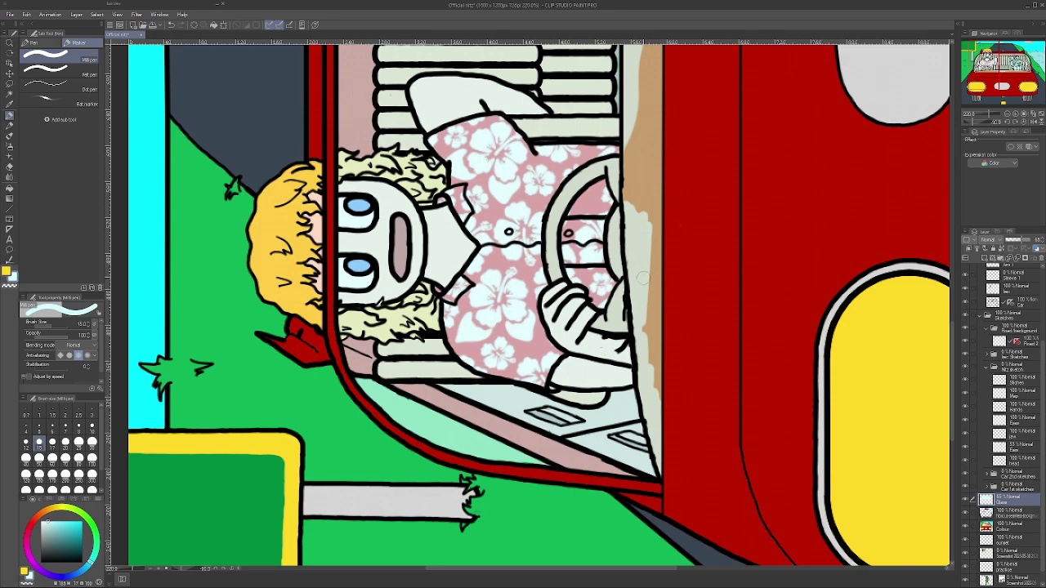
mouse_move(639, 300)
left_mouse_down()
mouse_move(656, 403)
mouse_move(649, 221)
mouse_move(653, 252)
left_mouse_up()
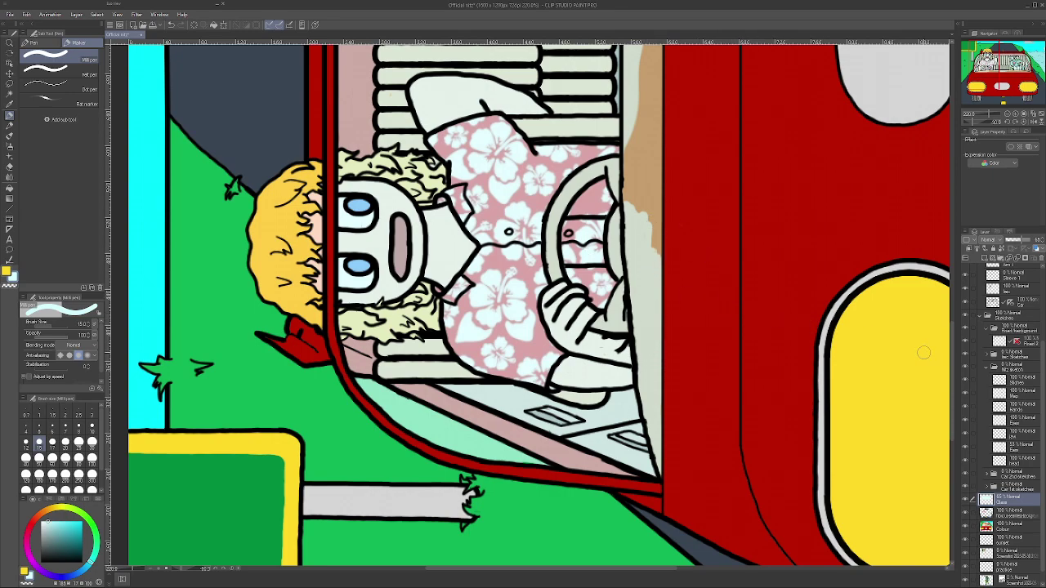
scroll(950, 361, "up", 5)
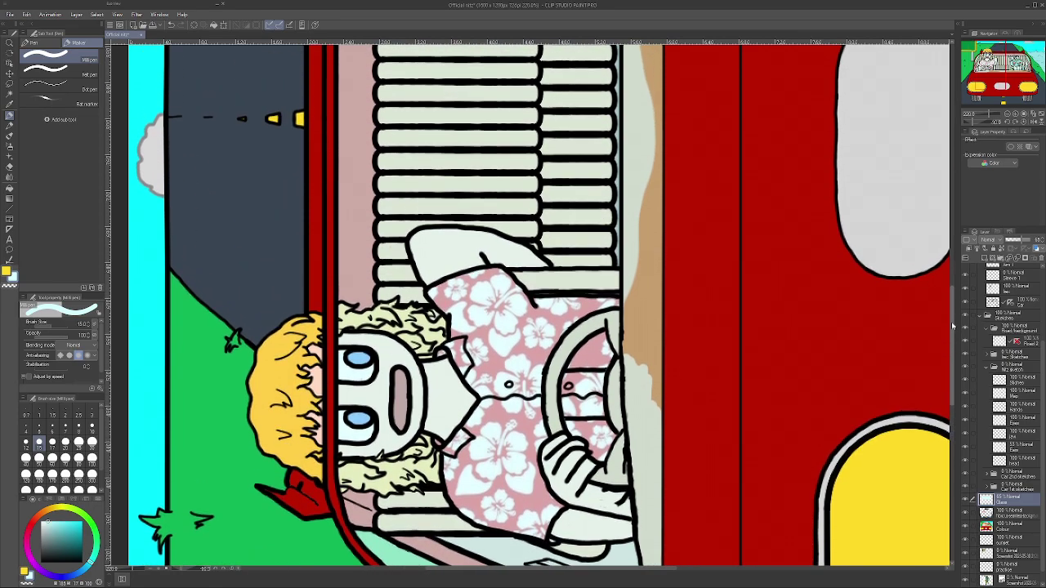
mouse_move(615, 321)
left_mouse_down()
mouse_move(619, 286)
mouse_move(644, 284)
mouse_move(655, 415)
mouse_move(658, 270)
mouse_move(648, 342)
mouse_move(643, 238)
mouse_move(634, 235)
mouse_move(640, 193)
mouse_move(667, 149)
mouse_move(643, 188)
mouse_move(647, 169)
mouse_move(656, 260)
mouse_move(656, 103)
mouse_move(645, 72)
left_mouse_up()
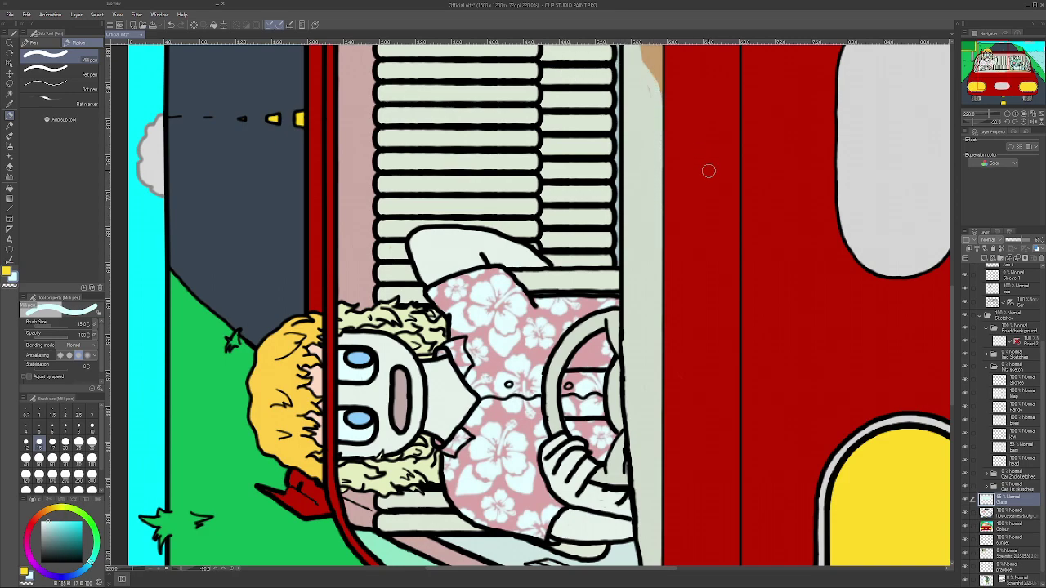
scroll(950, 353, "up", 1)
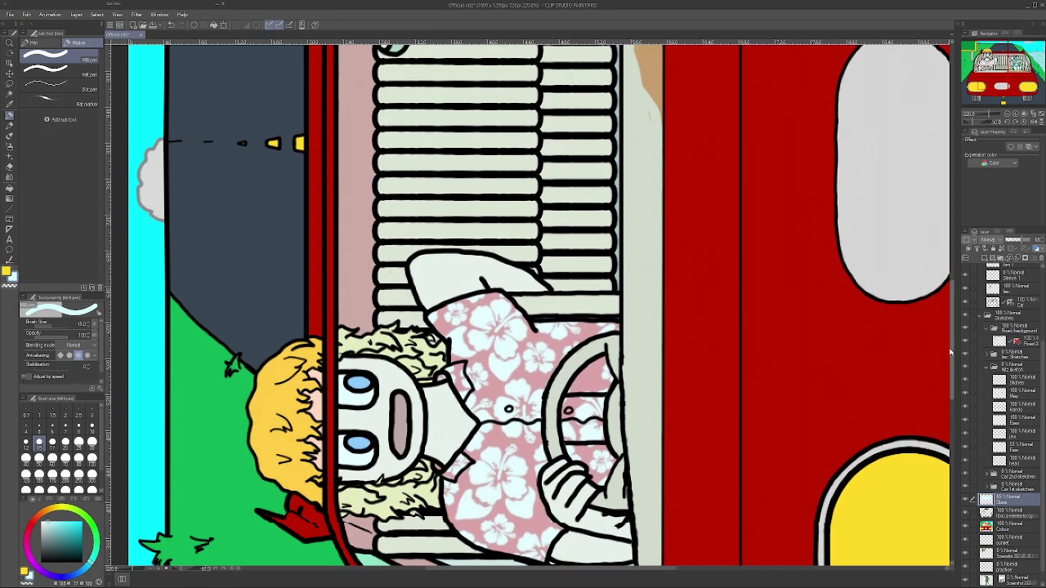
scroll(950, 352, "up", 10)
mouse_move(628, 281)
left_mouse_down()
mouse_move(623, 342)
mouse_move(644, 432)
mouse_move(649, 418)
mouse_move(656, 425)
mouse_move(657, 306)
mouse_move(654, 353)
mouse_move(642, 272)
mouse_move(655, 273)
mouse_move(656, 305)
mouse_move(656, 186)
mouse_move(652, 178)
mouse_move(638, 280)
mouse_move(626, 200)
mouse_move(658, 183)
left_mouse_up()
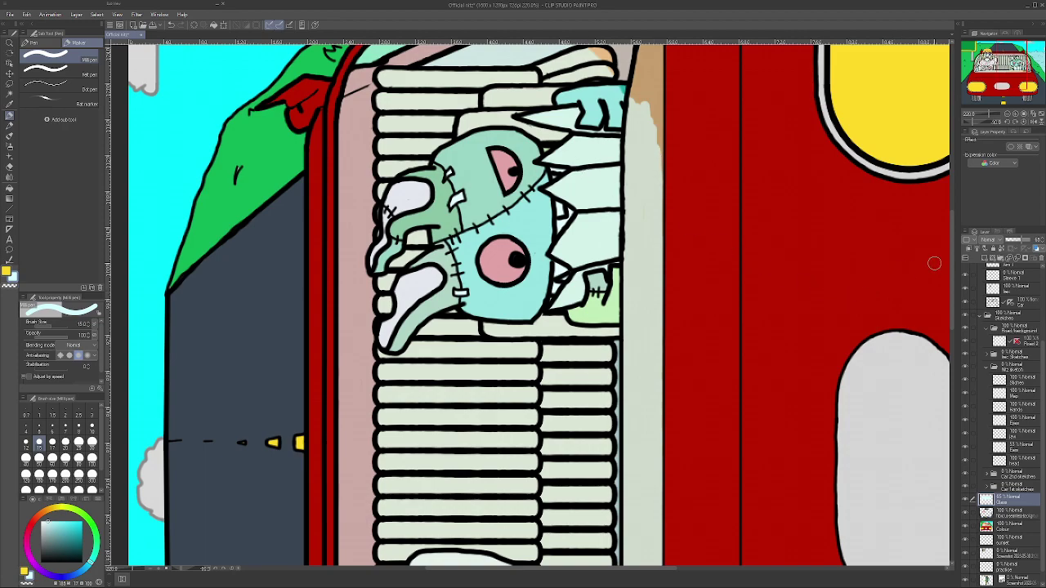
- Cover the dashboard end, door panel and red pillar in the passenger-side corner of the windscreen with the glass tint
left_click_drag(947, 260, 952, 214)
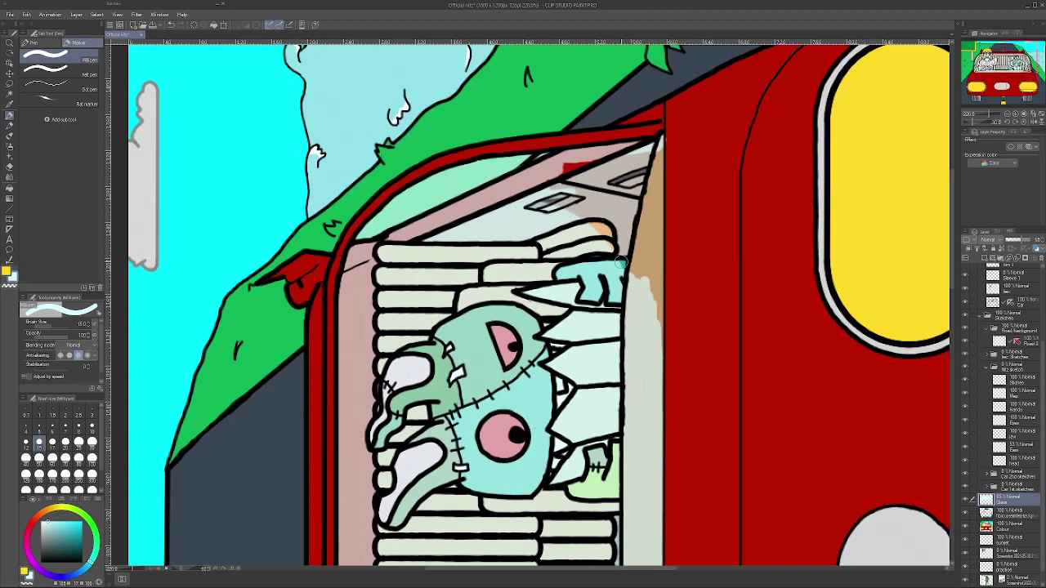
mouse_move(630, 285)
left_mouse_down()
mouse_move(639, 245)
mouse_move(658, 343)
mouse_move(658, 146)
mouse_move(651, 239)
mouse_move(646, 179)
mouse_move(631, 265)
mouse_move(636, 213)
mouse_move(613, 237)
mouse_move(592, 184)
mouse_move(587, 227)
mouse_move(575, 191)
mouse_move(561, 199)
mouse_move(544, 176)
left_mouse_up()
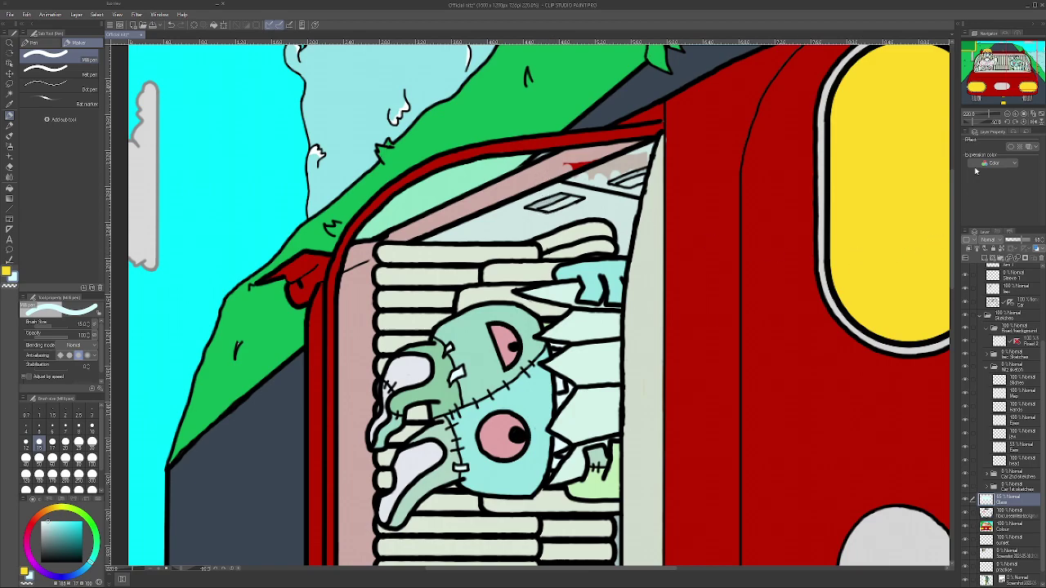
left_click(1023, 123)
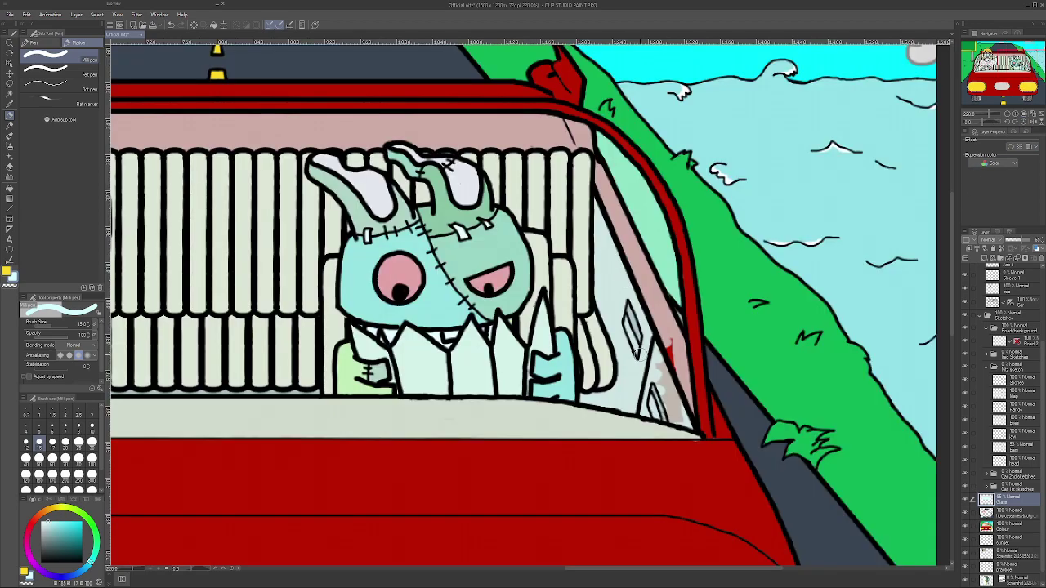
mouse_move(650, 395)
left_mouse_down()
mouse_move(671, 360)
mouse_move(678, 409)
mouse_move(661, 420)
mouse_move(682, 413)
mouse_move(678, 344)
mouse_move(666, 353)
left_mouse_up()
- Lower the Glass layer's opacity to 25% and check the tinted windscreen up close and as a whole
left_click_drag(1017, 245, 1014, 242)
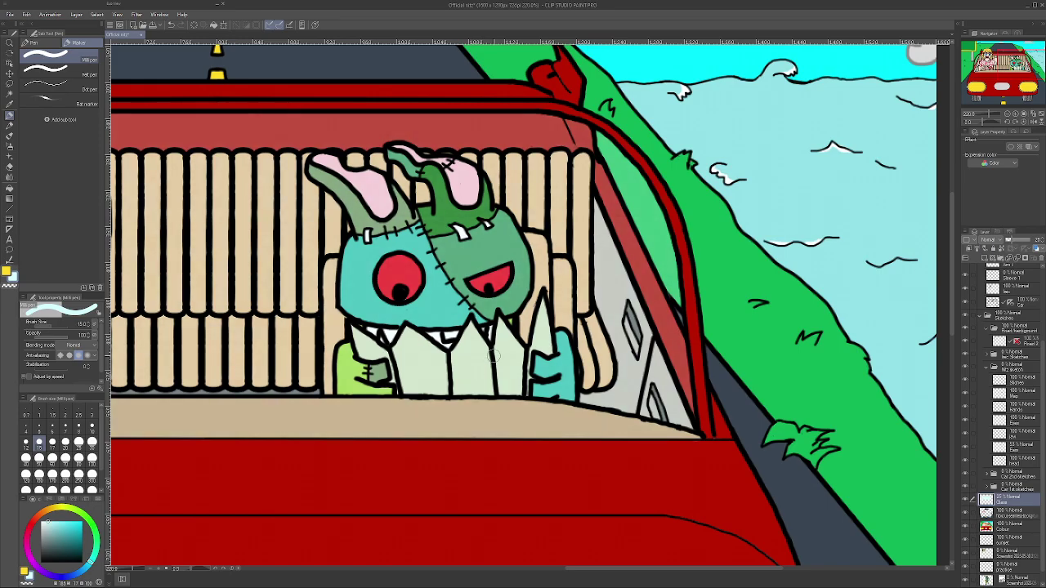
scroll(493, 354, "down", 5)
scroll(329, 389, "up", 3)
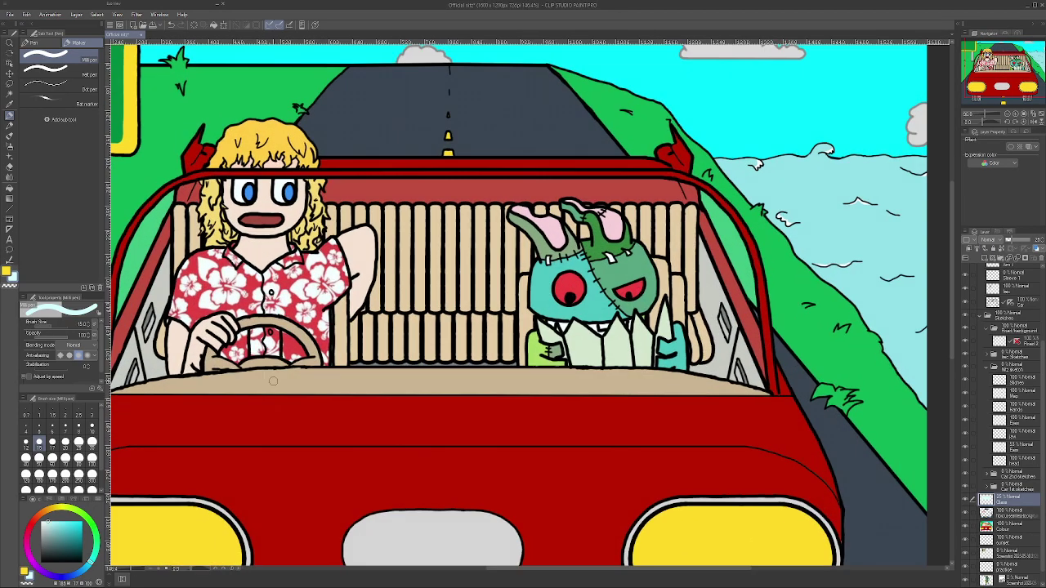
scroll(610, 379, "up", 2)
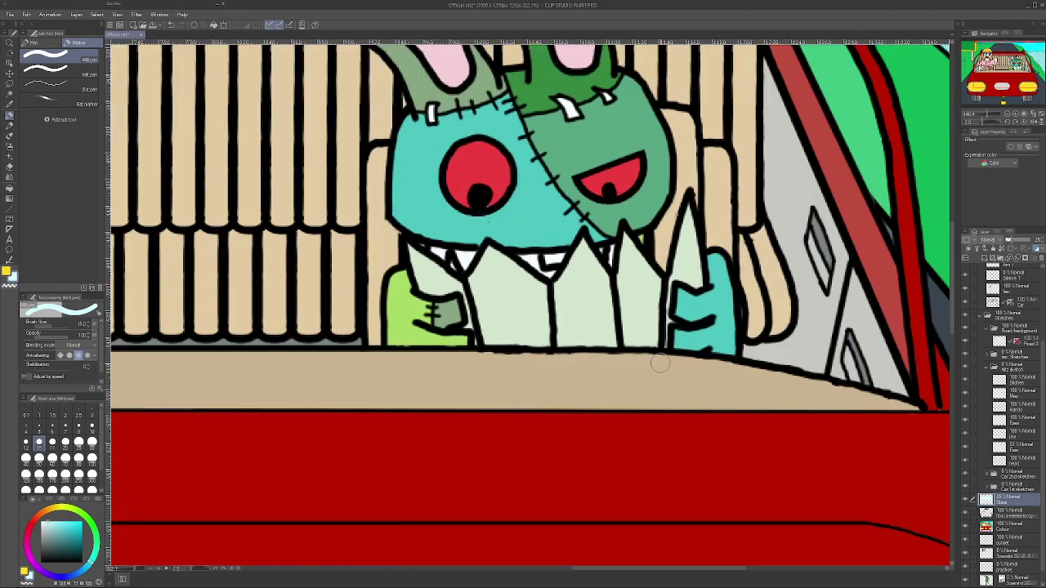
scroll(616, 319, "up", 1)
scroll(616, 319, "down", 5)
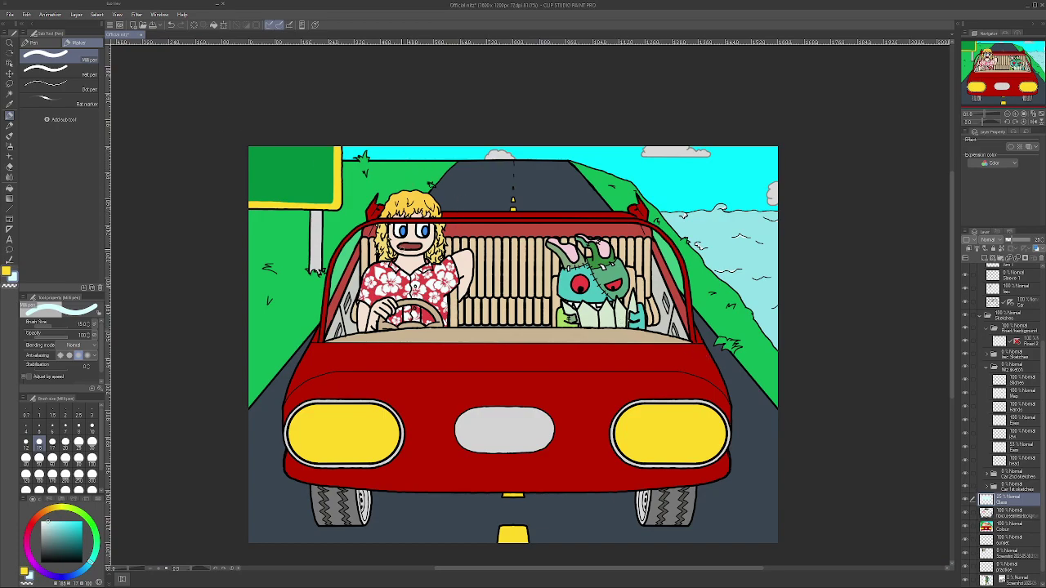
scroll(444, 250, "up", 2)
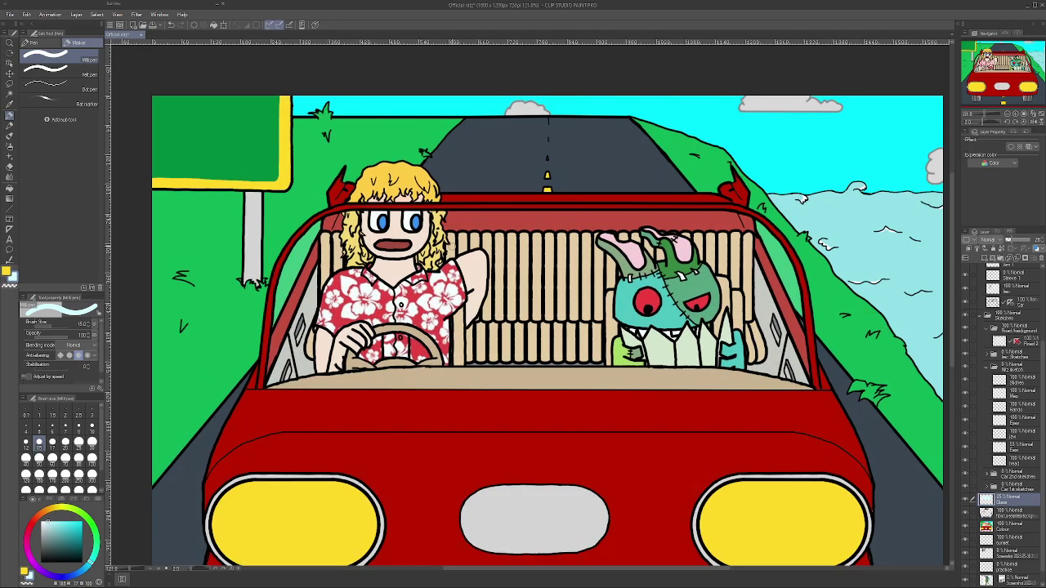
- Make the Colour layer active, sample a red from beside the driver and lighten it to a coral red for painting
left_click(1005, 527)
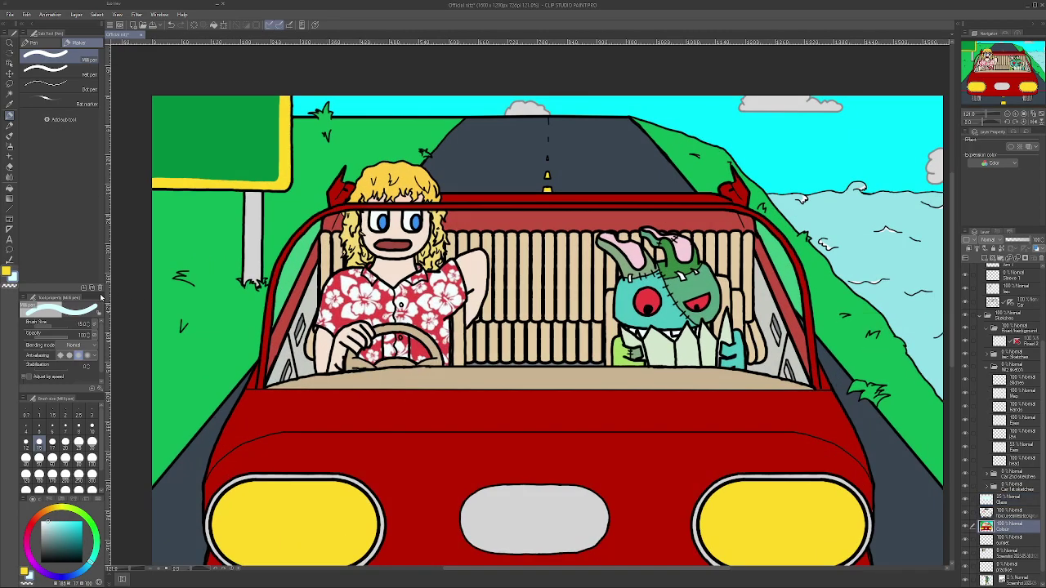
left_click(10, 281)
scroll(373, 210, "up", 3)
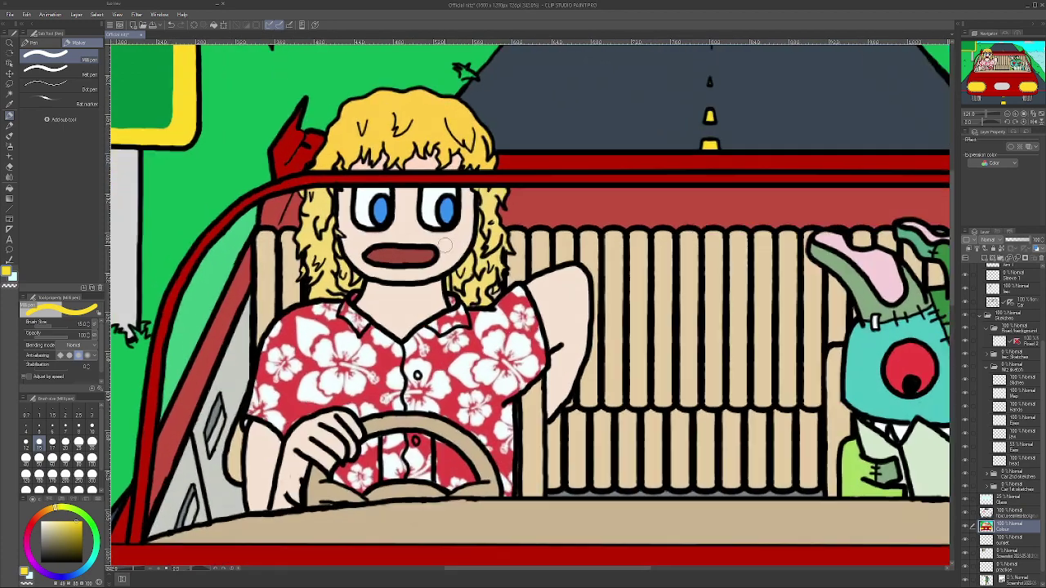
left_click(294, 162, "alt")
mouse_move(74, 536)
left_mouse_down()
mouse_move(54, 545)
mouse_move(51, 536)
mouse_move(71, 519)
left_mouse_up()
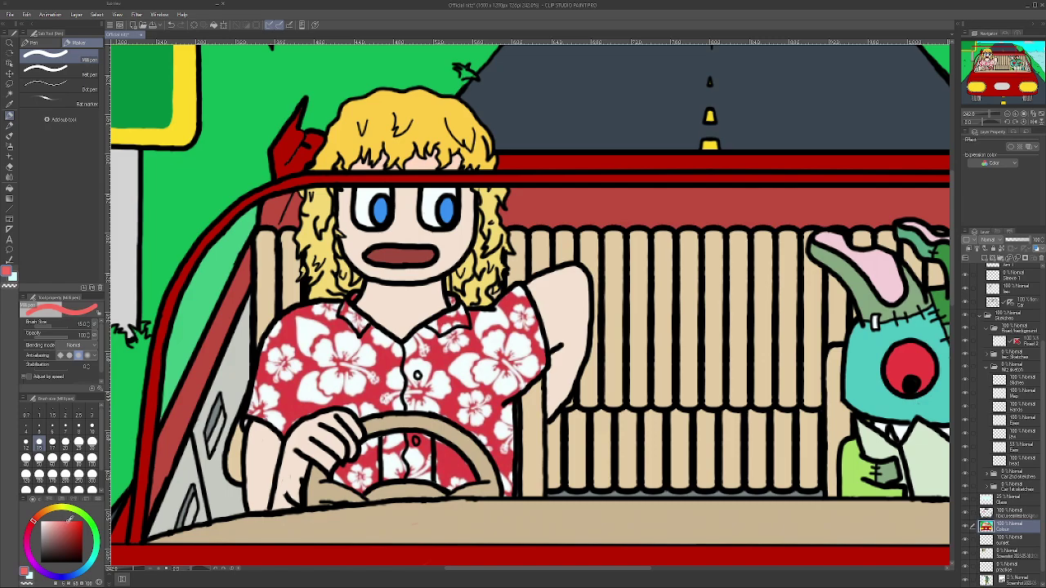
- Try painting a coral tongue in the driver's mouth with the size 15 pen, and undo the stroke
key("ctrl+plus")
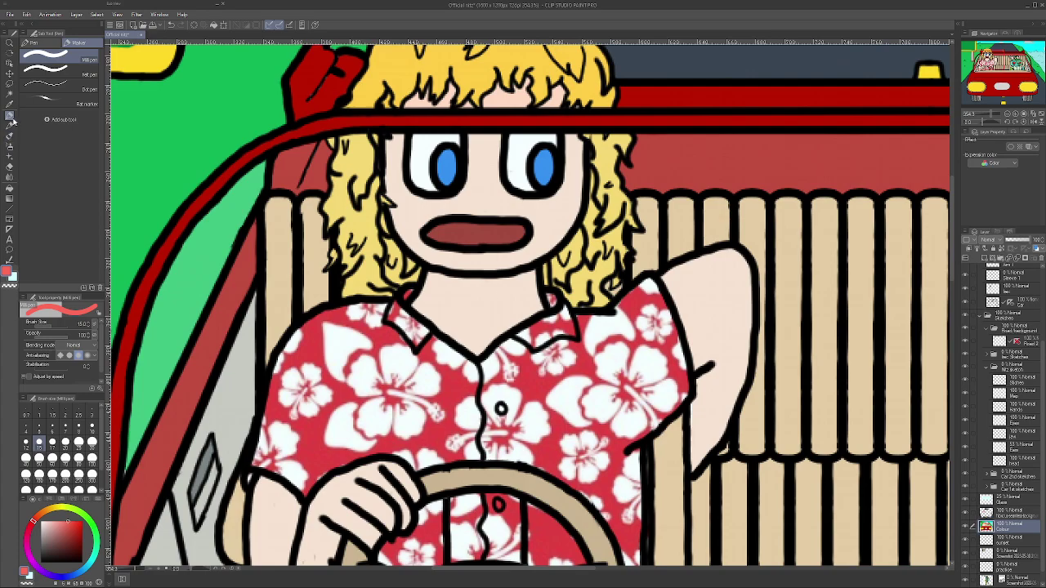
scroll(478, 236, "up", 4)
mouse_move(471, 249)
left_mouse_down()
mouse_move(474, 237)
mouse_move(540, 253)
left_mouse_up()
key("ctrl+minus")
key("ctrl+minus")
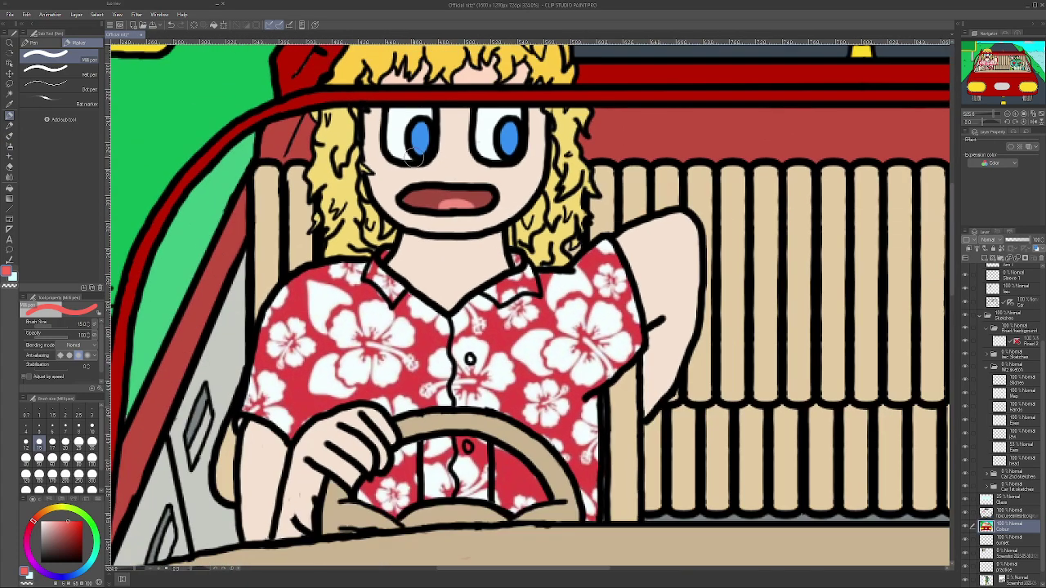
key("ctrl+plus")
left_click(173, 28)
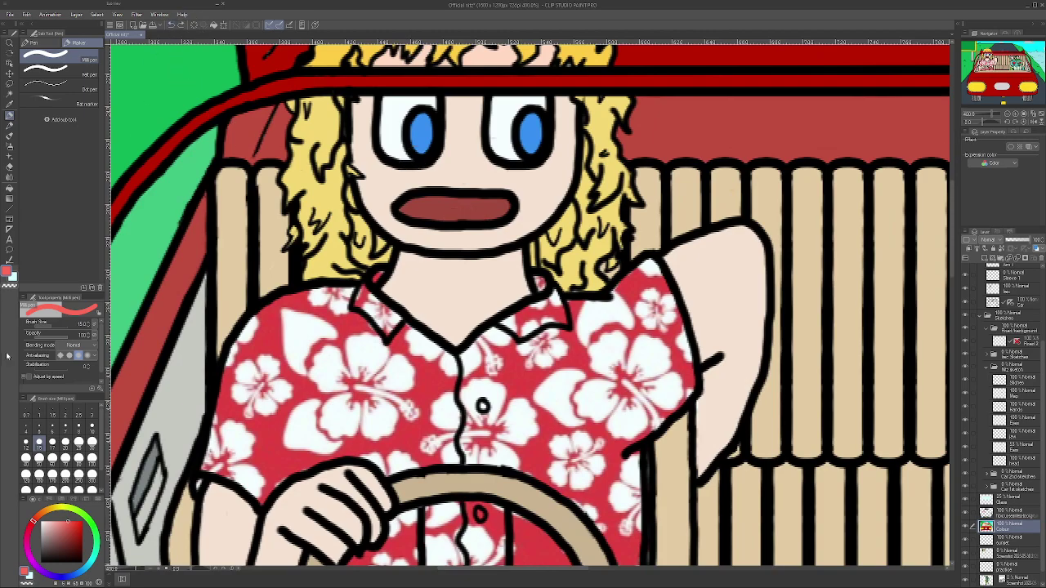
- Paint the coral tongue inside the driver's mouth with the pen at size 4, and save the drawing
left_click(40, 427)
left_click(26, 426)
scroll(447, 214, "up", 2)
mouse_move(451, 219)
left_mouse_down()
mouse_move(500, 204)
mouse_move(507, 214)
mouse_move(462, 215)
left_mouse_up()
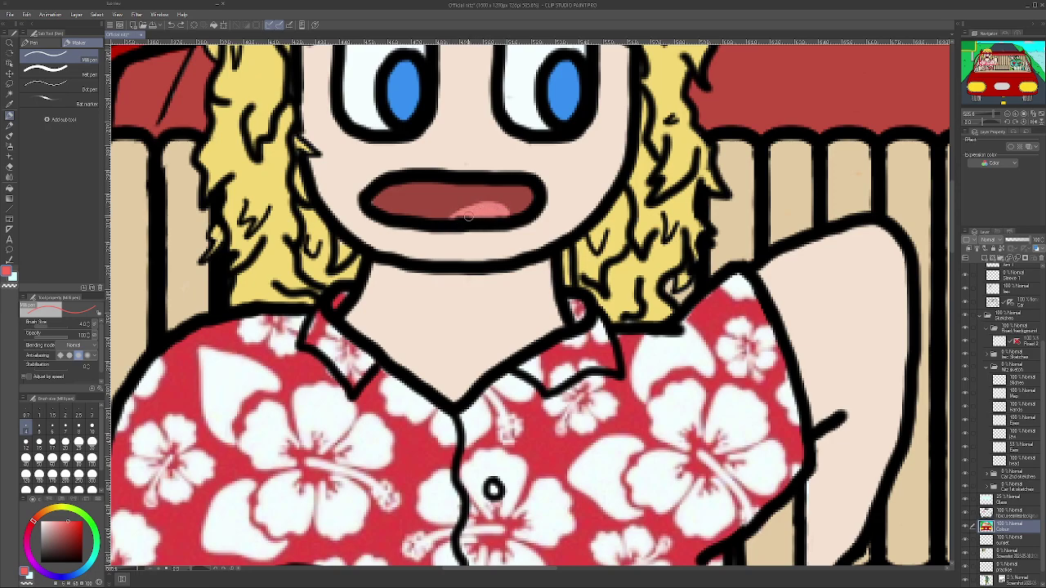
scroll(499, 217, "down", 5)
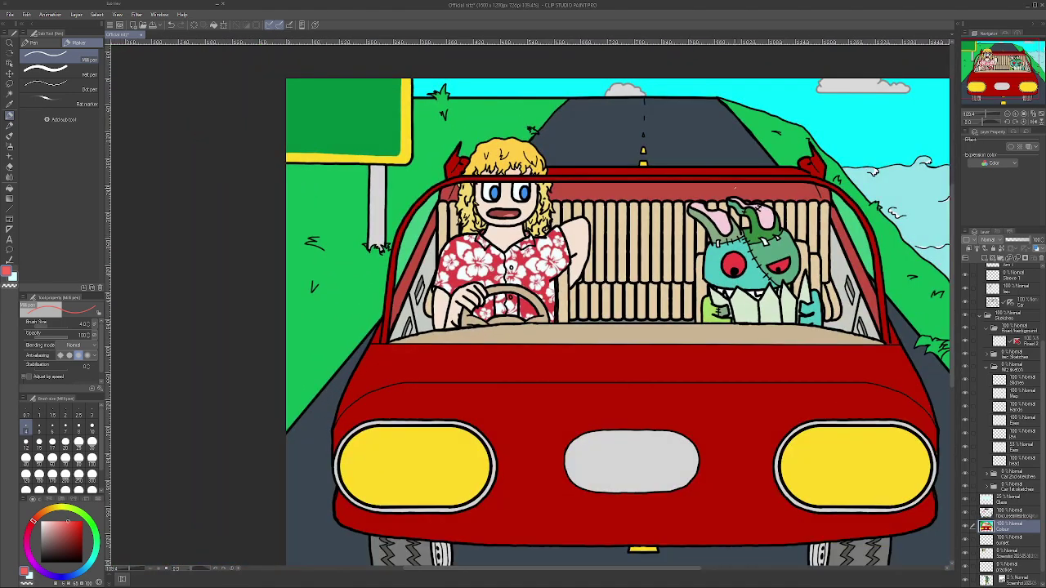
scroll(548, 146, "down", 2)
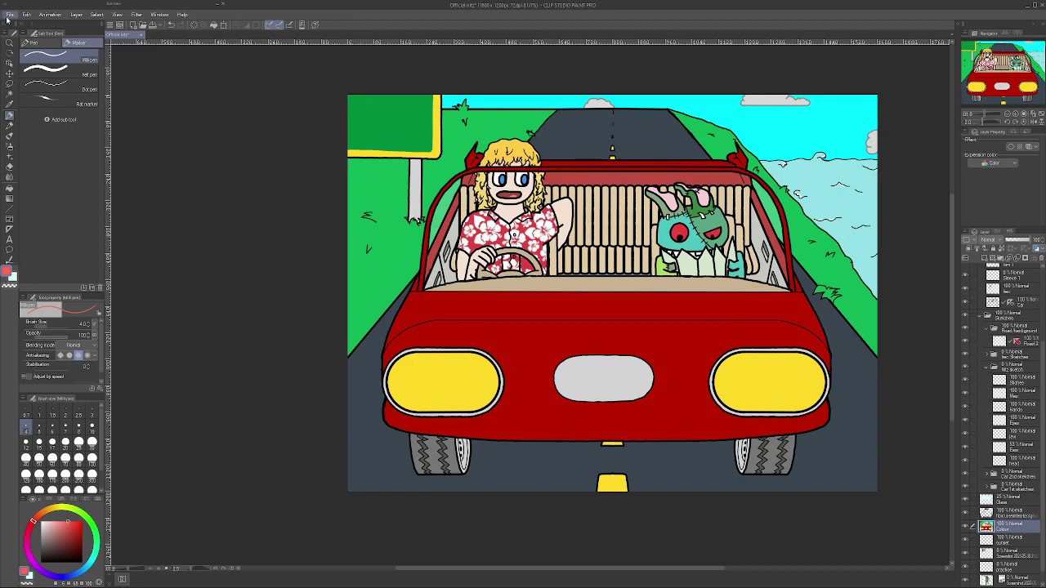
key("ctrl+s")
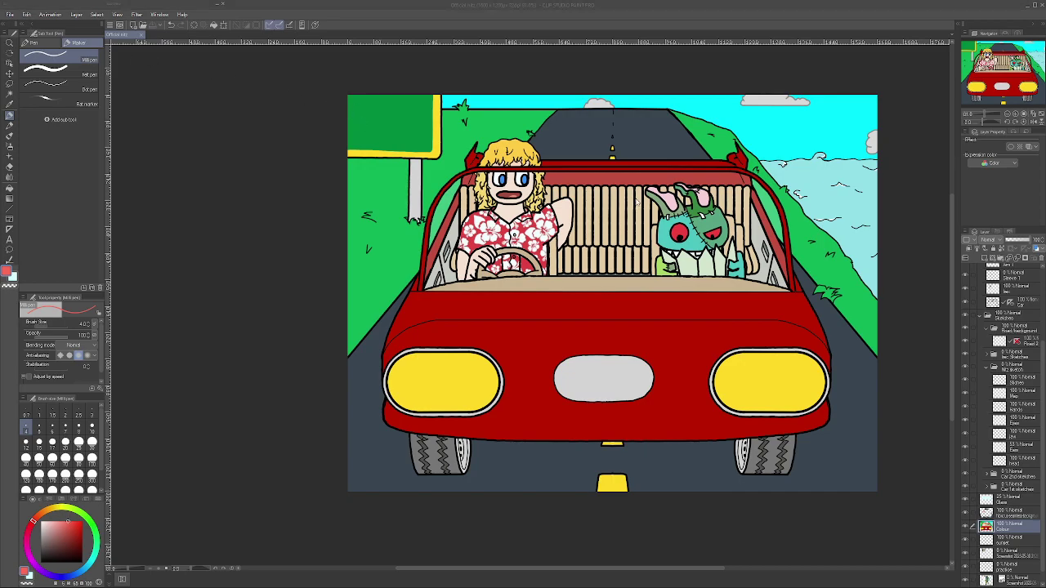
- Create a blank 1600 x 1200 px illustration at 600 dpi, with black as the main colour and cyan as the secondary colour
key("Return")
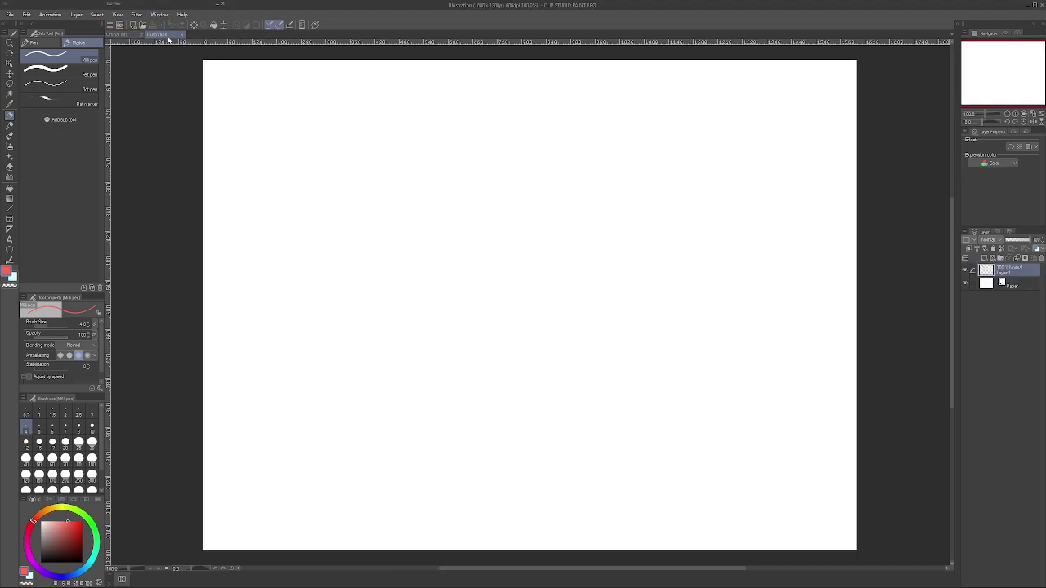
left_click(41, 562)
left_click(14, 277)
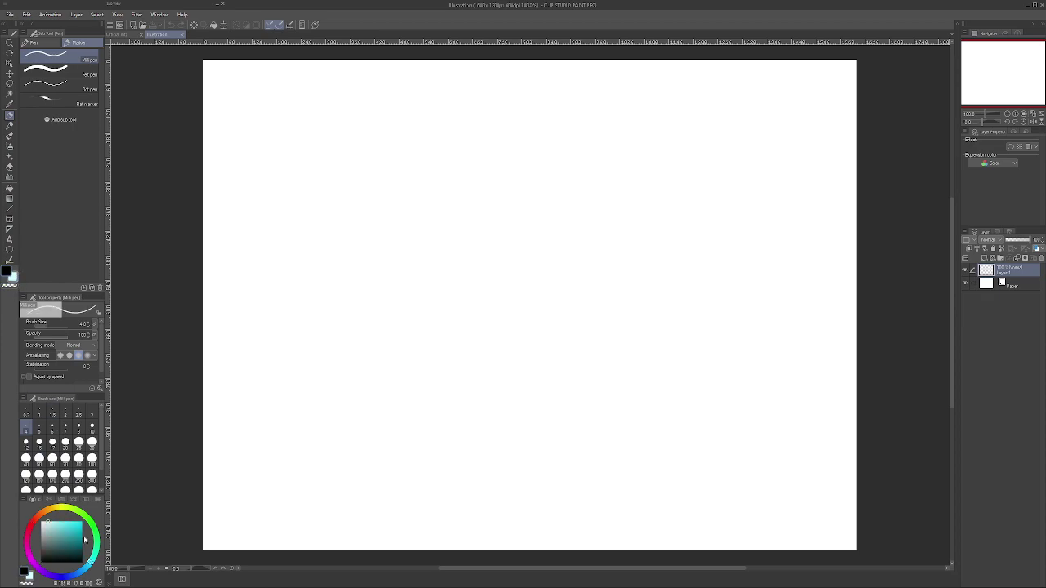
left_click(83, 537)
- Add a sketches folder above Layer 1 and bring up the reference image of the green stitched character
left_click(1002, 260)
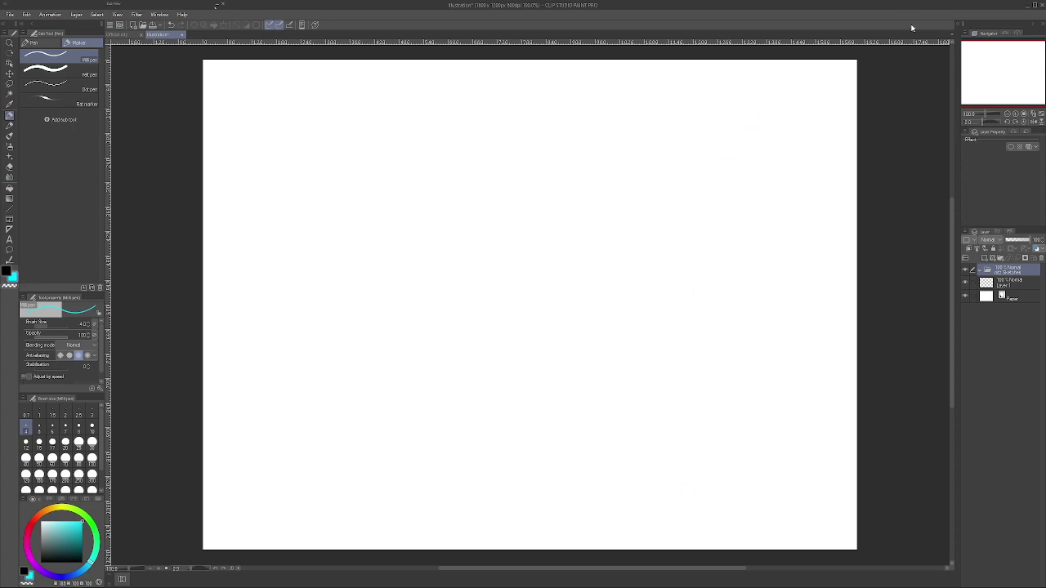
key("F11")
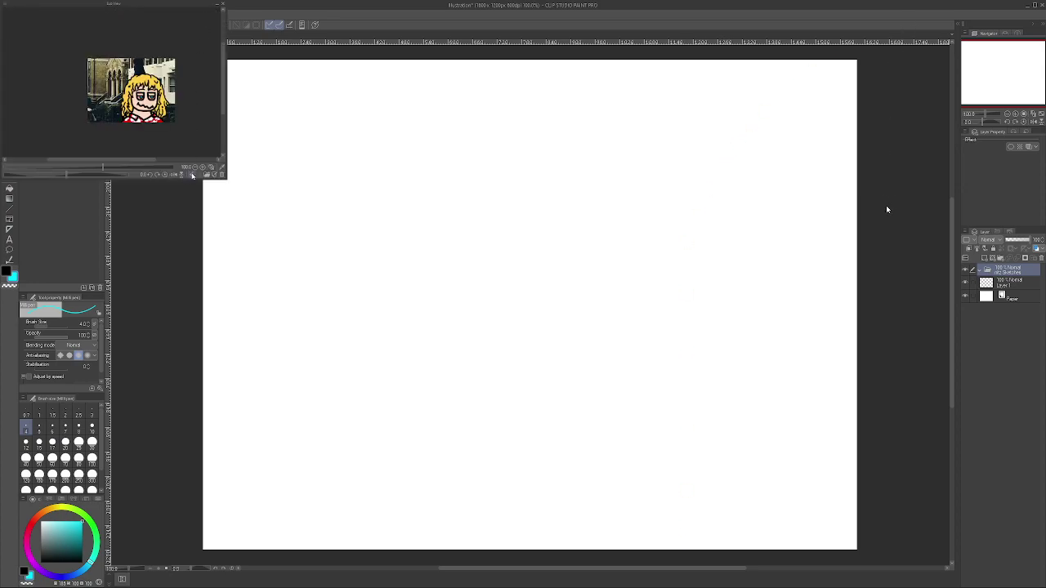
left_click(193, 175)
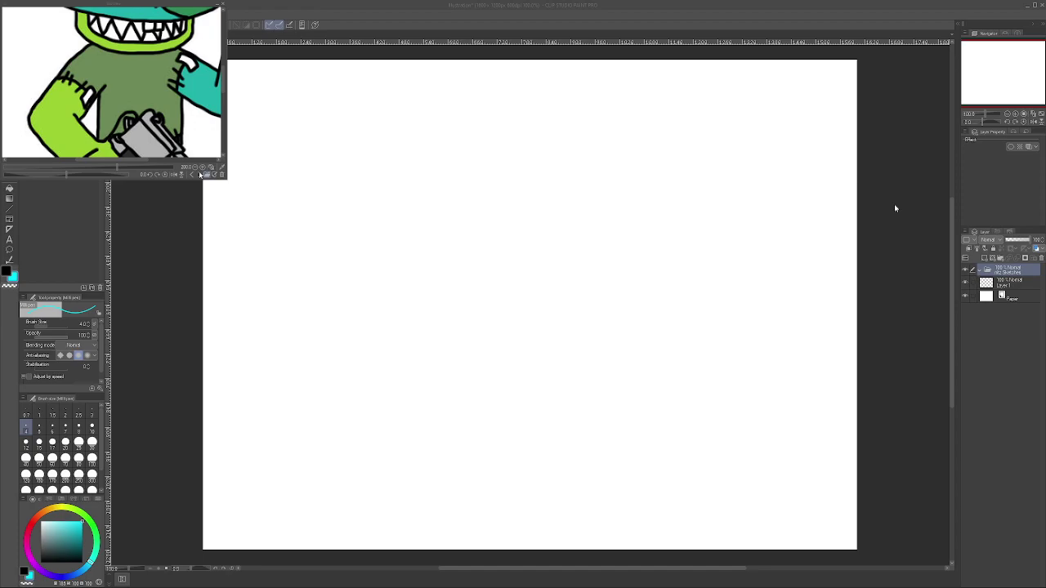
- Load more character reference images into the sub view, and close the blonde character's screenshot that opened as a document
left_click(209, 174)
left_click(209, 174)
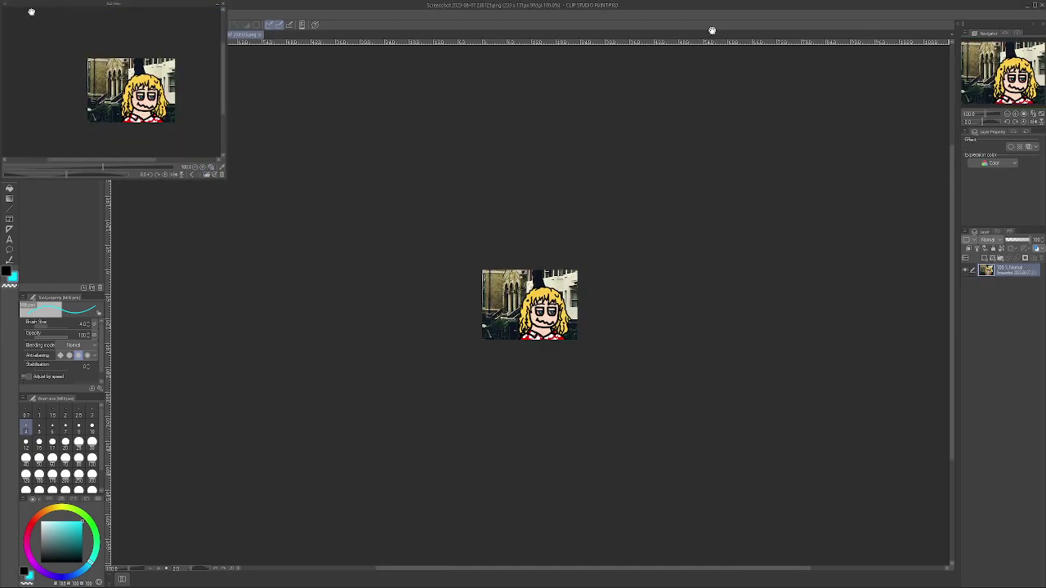
left_click(261, 38)
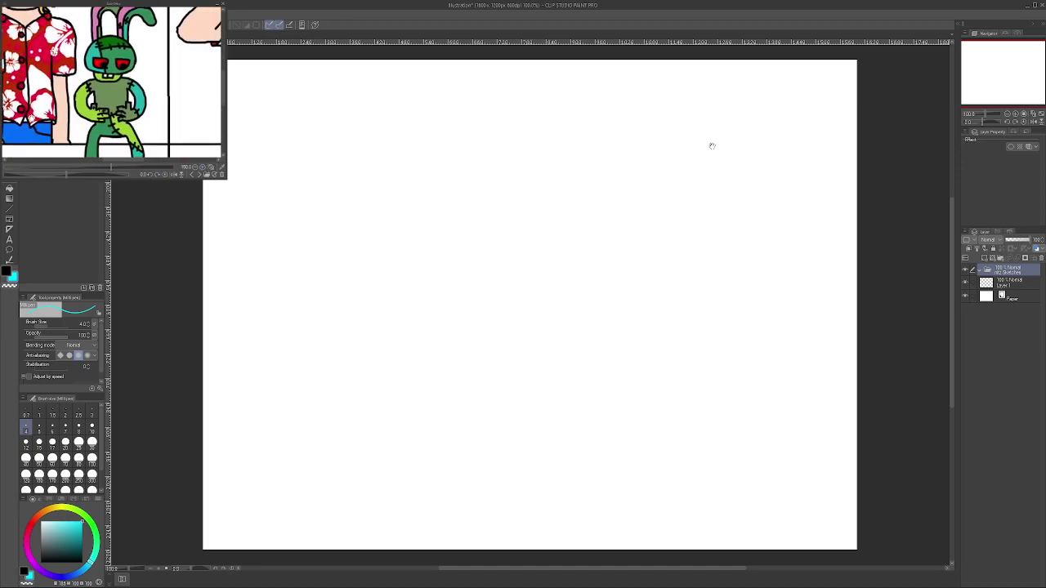
left_click(207, 174)
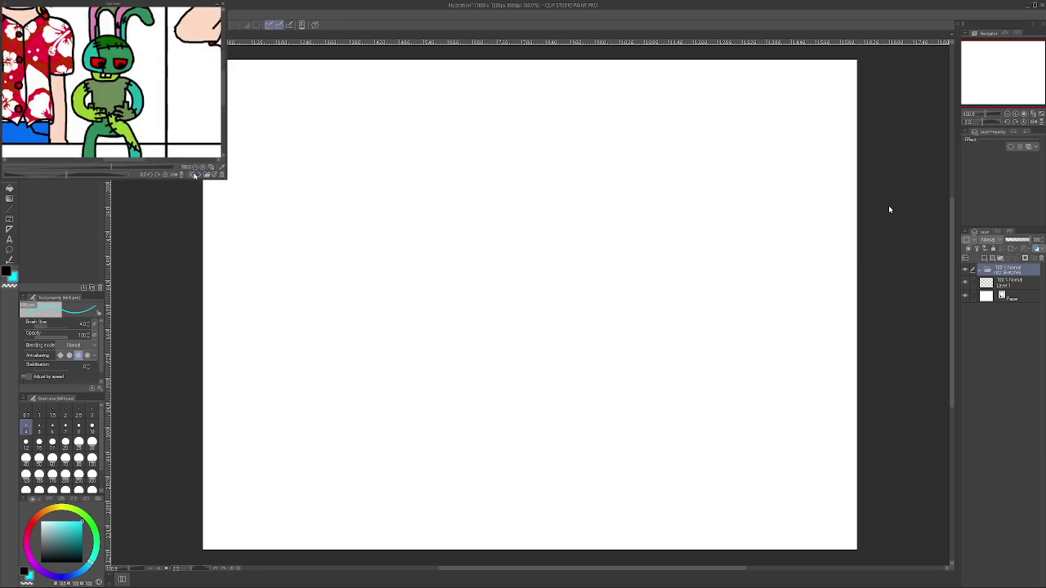
left_click(195, 175)
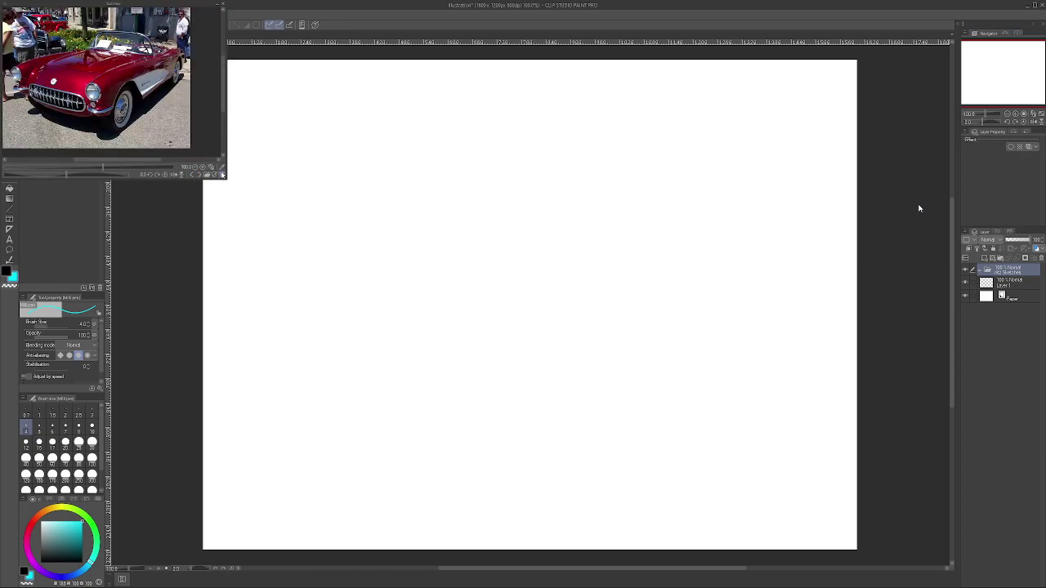
- Bring up the reference image of the green stitched character with the large spiked mallet behind its head
left_click(207, 174)
left_click(198, 174)
left_click(198, 174)
left_click(198, 174)
left_click(198, 174)
left_click(198, 174)
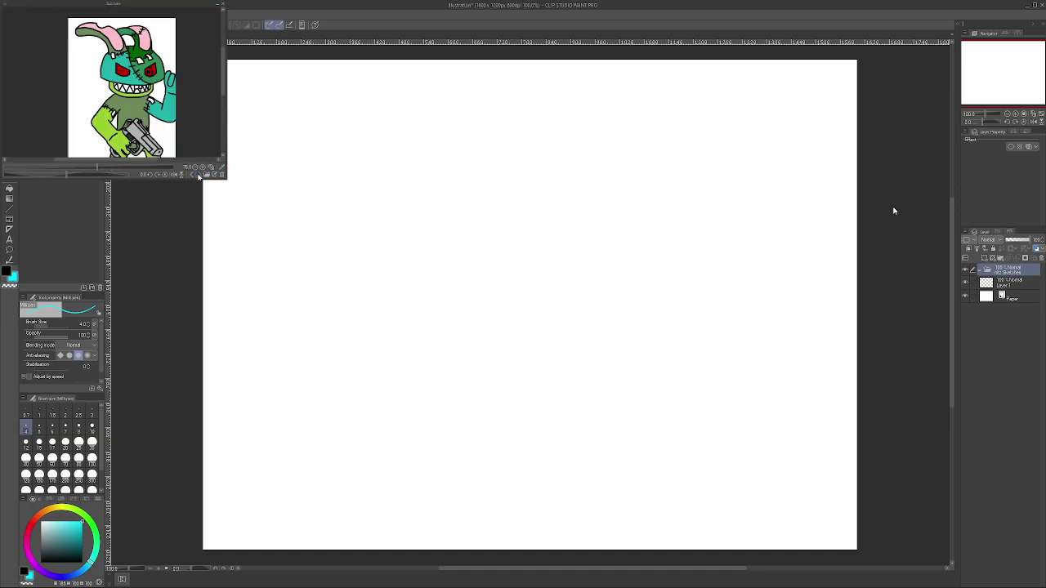
left_click(198, 174)
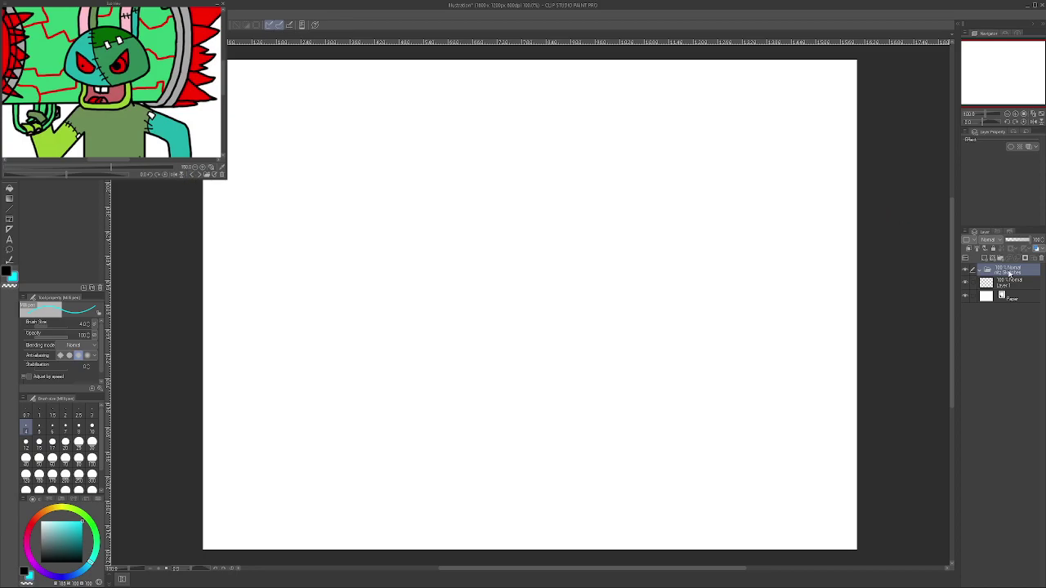
- Place Layer 1 inside the sketches folder, and set the main colour to red
left_click(1006, 281)
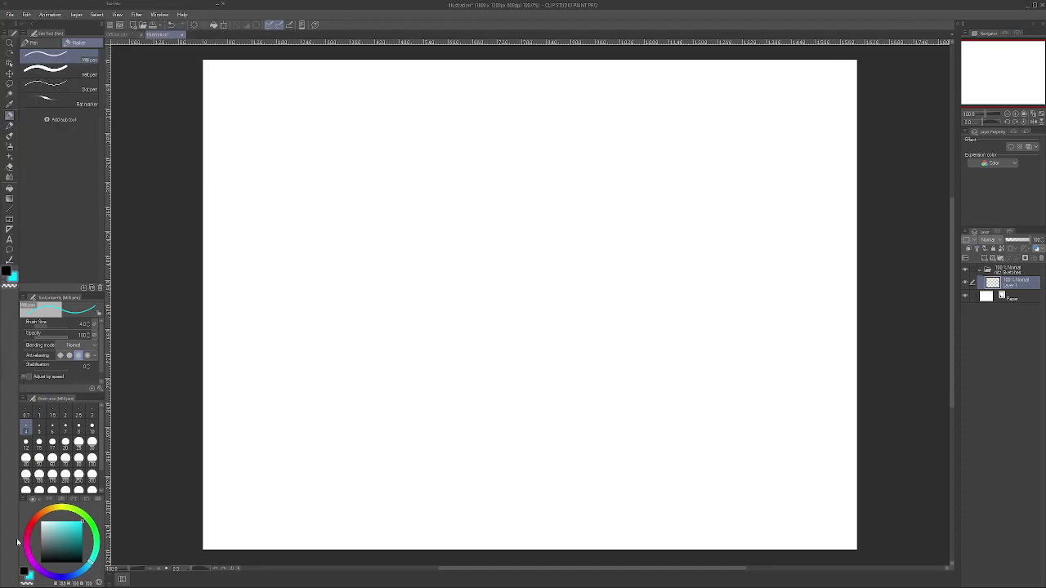
left_click(34, 520)
left_click(7, 269)
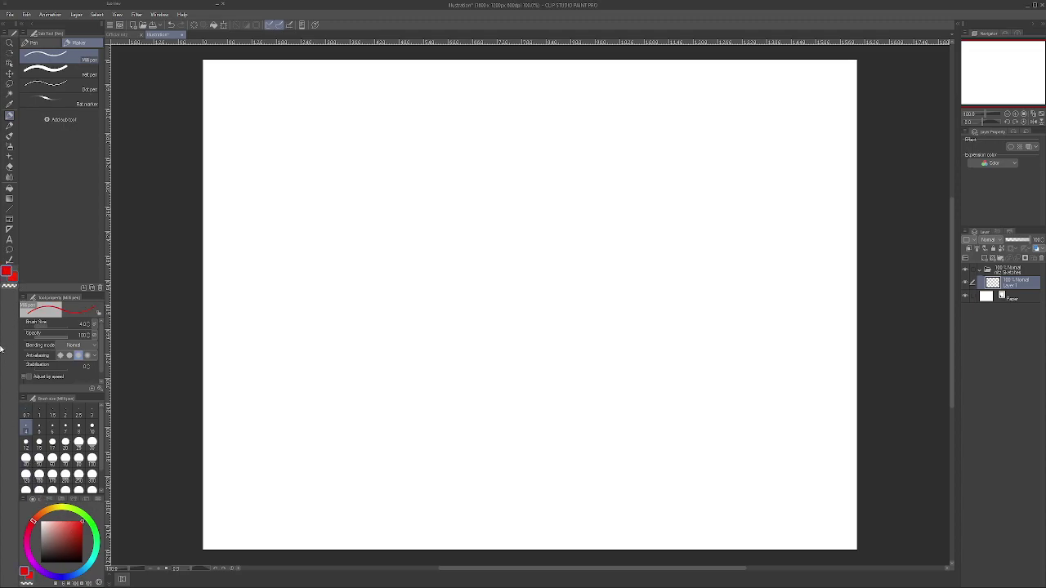
- Set the secondary colour to blue, and make the red main colour active with the pen at size 8
left_click(12, 277)
left_click(94, 559)
left_click_drag(82, 555, 95, 510)
left_click(87, 570)
left_click_drag(86, 570, 81, 571)
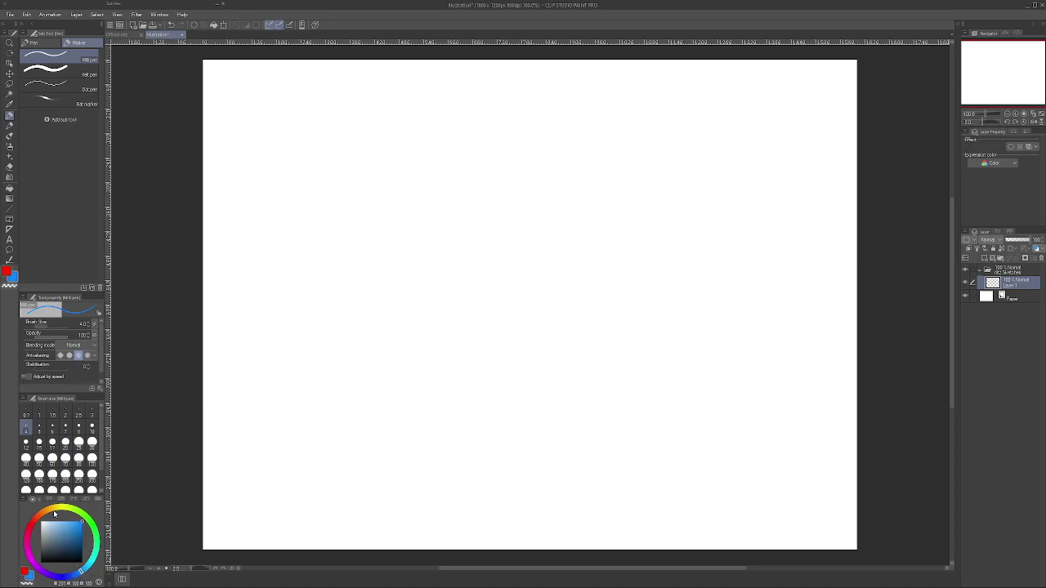
left_click(5, 273)
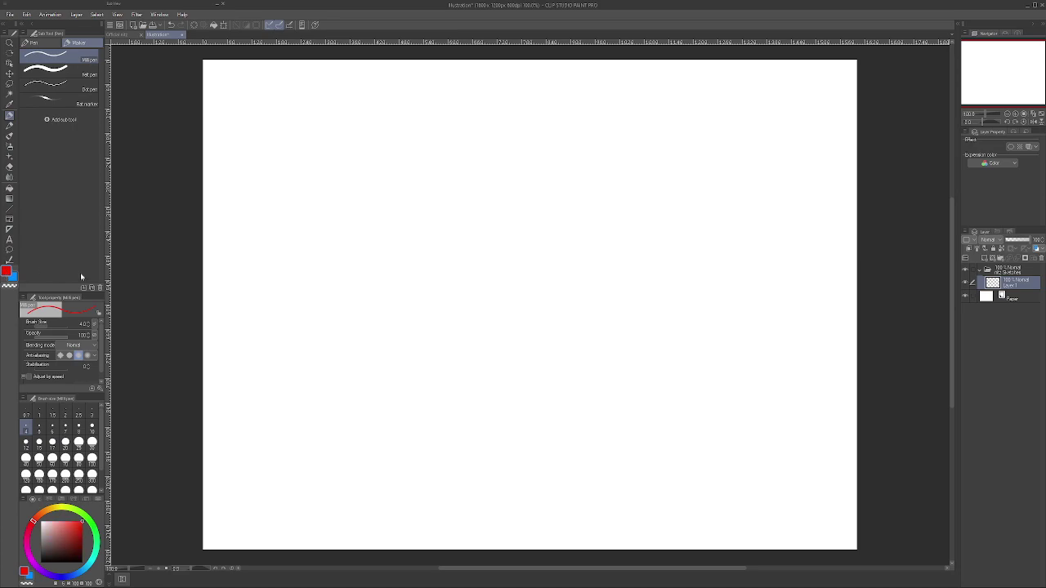
left_click(78, 426)
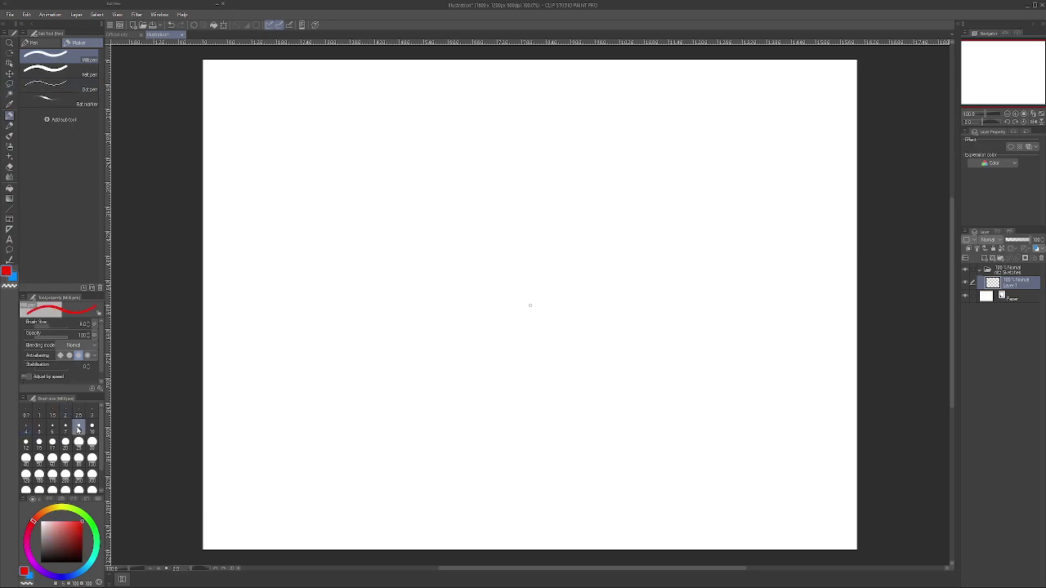
- Try sketching the lower curve of the character's head freehand in red, and undo each stroke
mouse_move(299, 294)
left_mouse_down()
mouse_move(375, 347)
mouse_move(449, 362)
mouse_move(599, 352)
mouse_move(752, 312)
left_mouse_up()
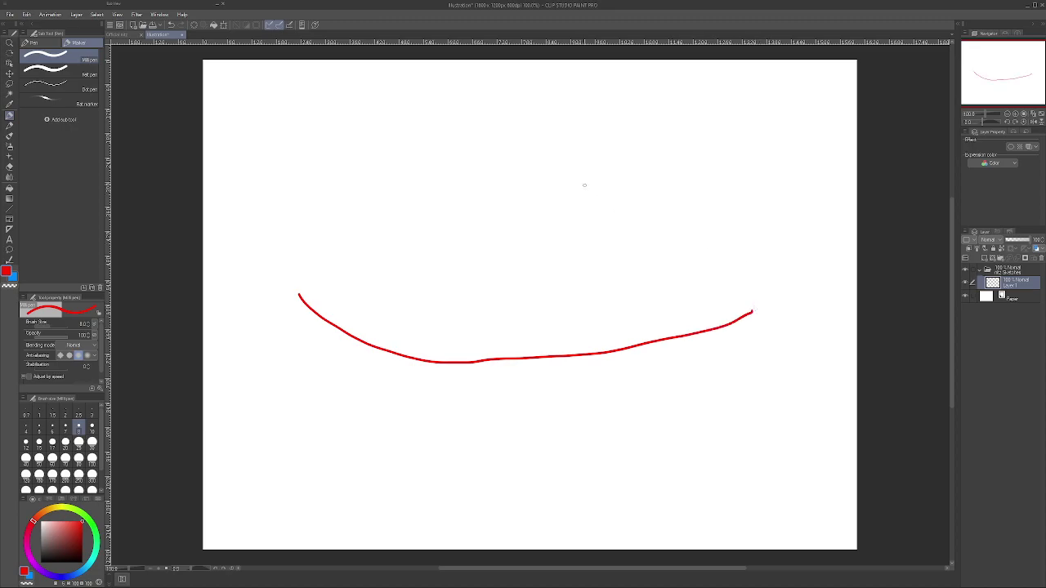
left_click(171, 24)
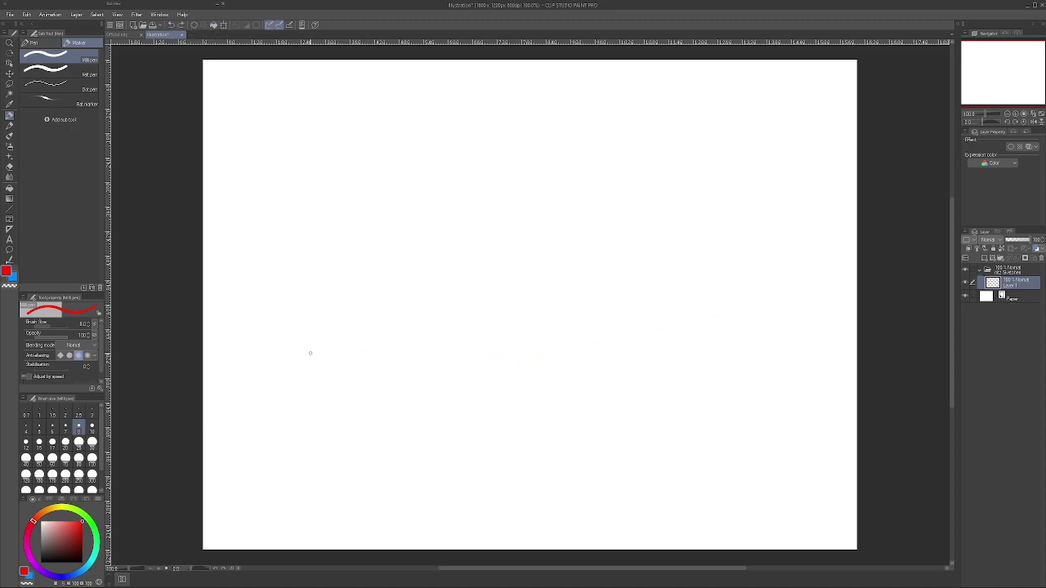
mouse_move(273, 335)
left_mouse_down()
mouse_move(348, 379)
mouse_move(497, 406)
mouse_move(692, 382)
mouse_move(761, 350)
left_mouse_up()
left_click(171, 24)
scroll(373, 342, "up", 2)
scroll(400, 354, "down", 1)
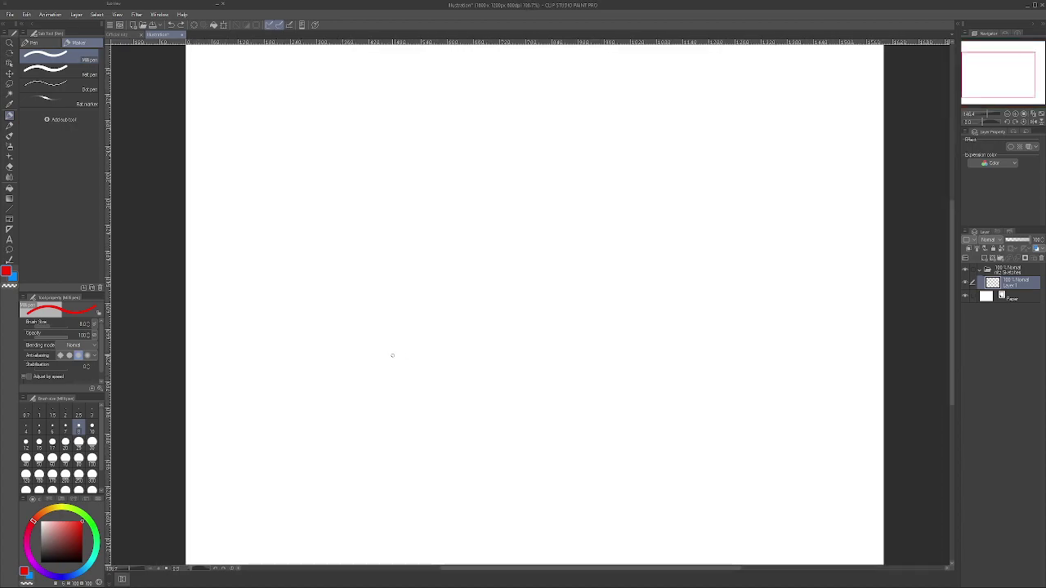
mouse_move(387, 354)
left_mouse_down()
mouse_move(449, 387)
mouse_move(511, 389)
mouse_move(667, 364)
left_mouse_up()
left_click(171, 24)
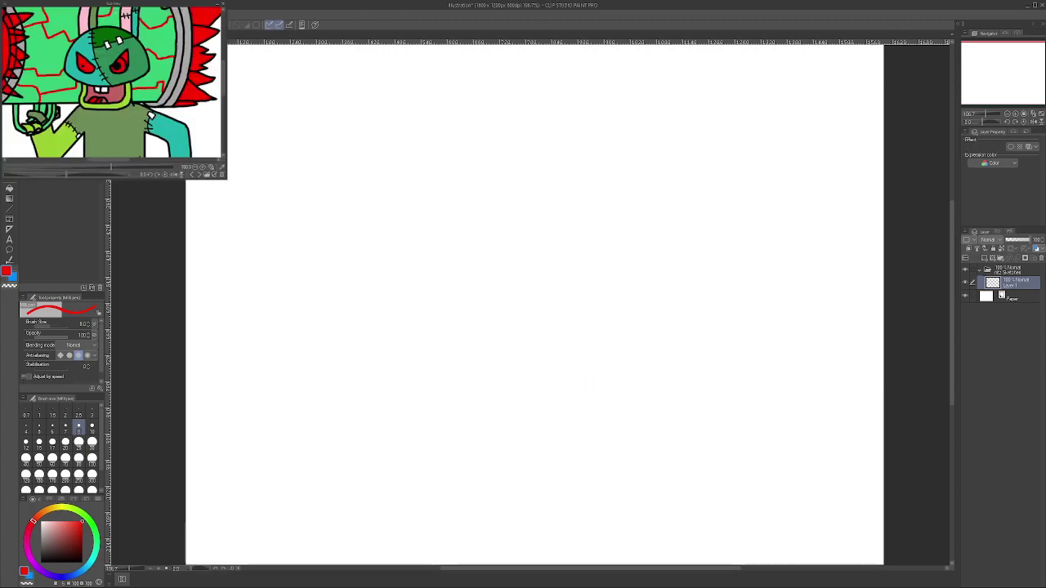
key("ctrl+y")
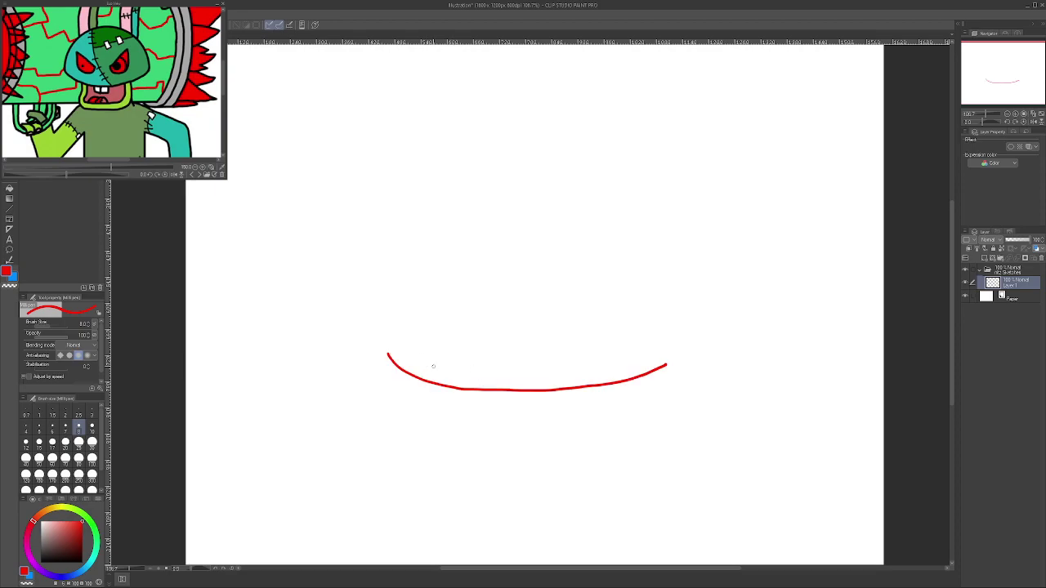
key("ctrl+z")
- Try sketching a closed dome-shaped head outline freehand in red, and undo all its strokes
mouse_move(381, 357)
left_mouse_down()
mouse_move(458, 406)
mouse_move(568, 421)
mouse_move(638, 416)
mouse_move(735, 360)
left_mouse_up()
mouse_move(380, 357)
left_mouse_down()
mouse_move(397, 293)
mouse_move(447, 225)
mouse_move(479, 204)
mouse_move(561, 193)
mouse_move(627, 202)
mouse_move(665, 232)
mouse_move(710, 289)
mouse_move(738, 360)
left_mouse_up()
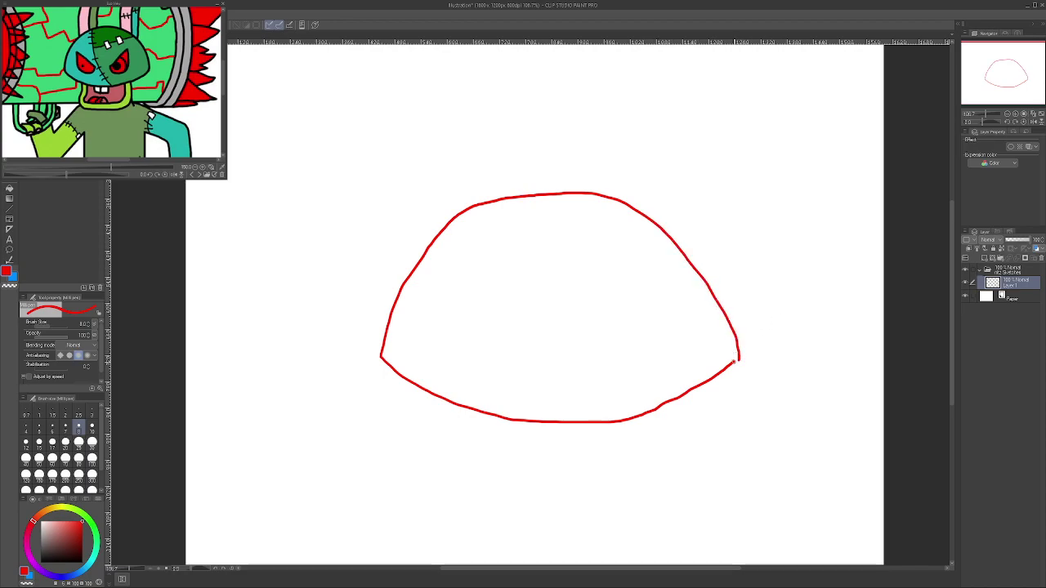
mouse_move(734, 358)
left_mouse_down()
mouse_move(700, 280)
mouse_move(637, 207)
left_mouse_up()
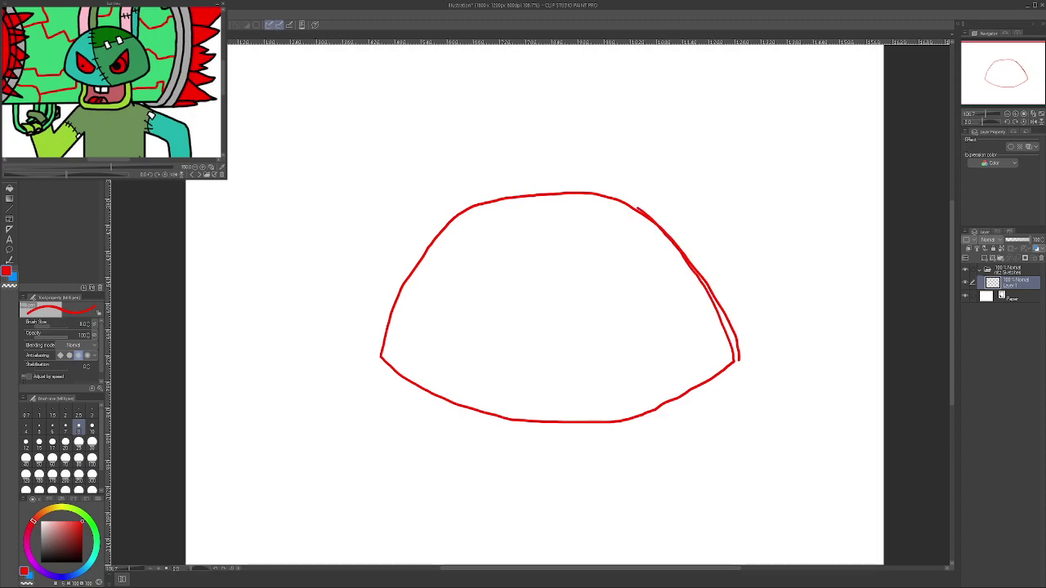
key("ctrl+z")
key("ctrl+z")
key("ctrl+z")
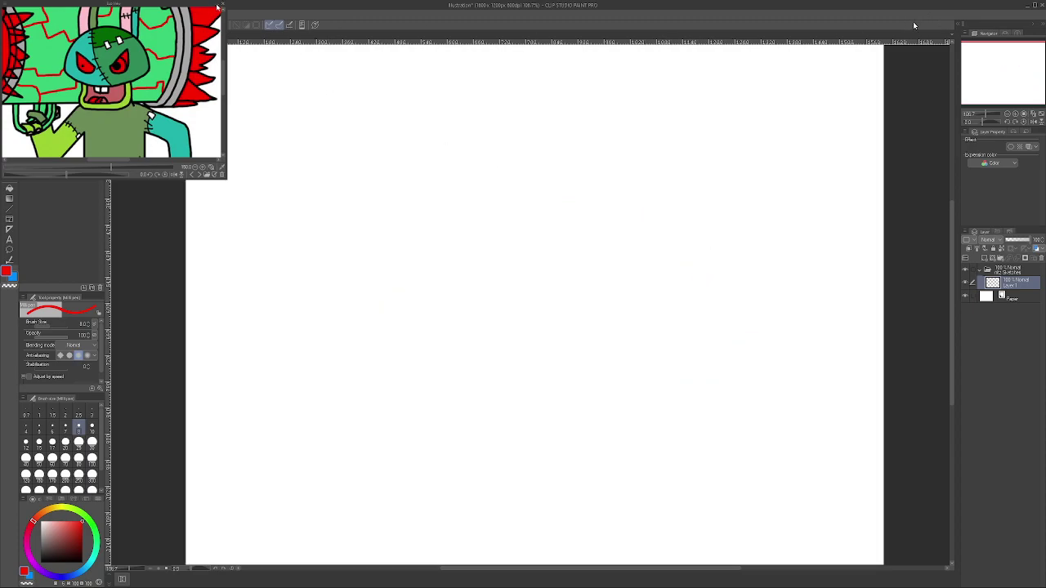
- Create a vertical two-line symmetrical ruler down the middle of the canvas on Layer 1, and return to the pen
left_click(219, 5)
scroll(549, 97, "up", 3)
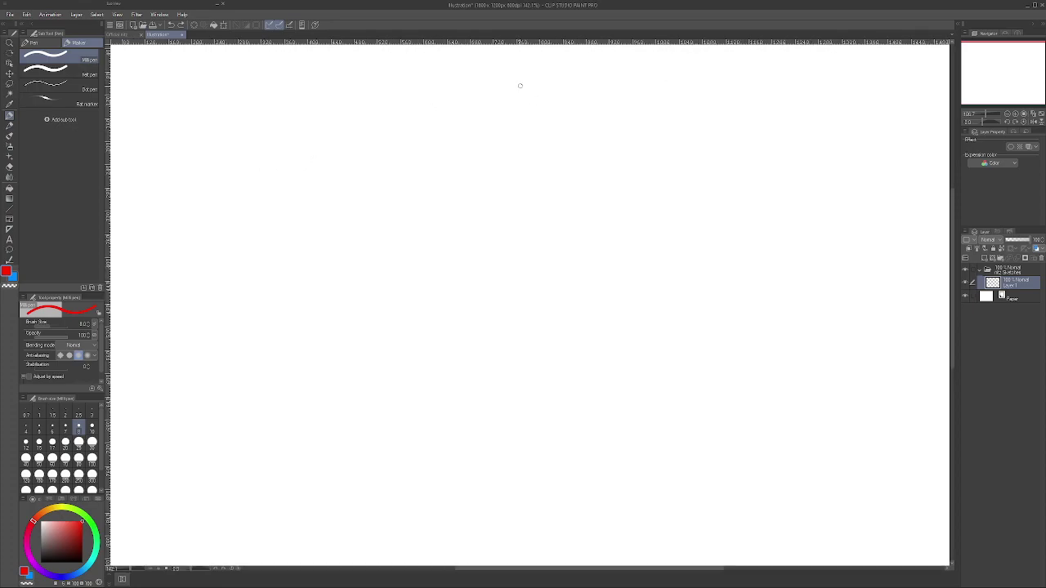
left_click(9, 229)
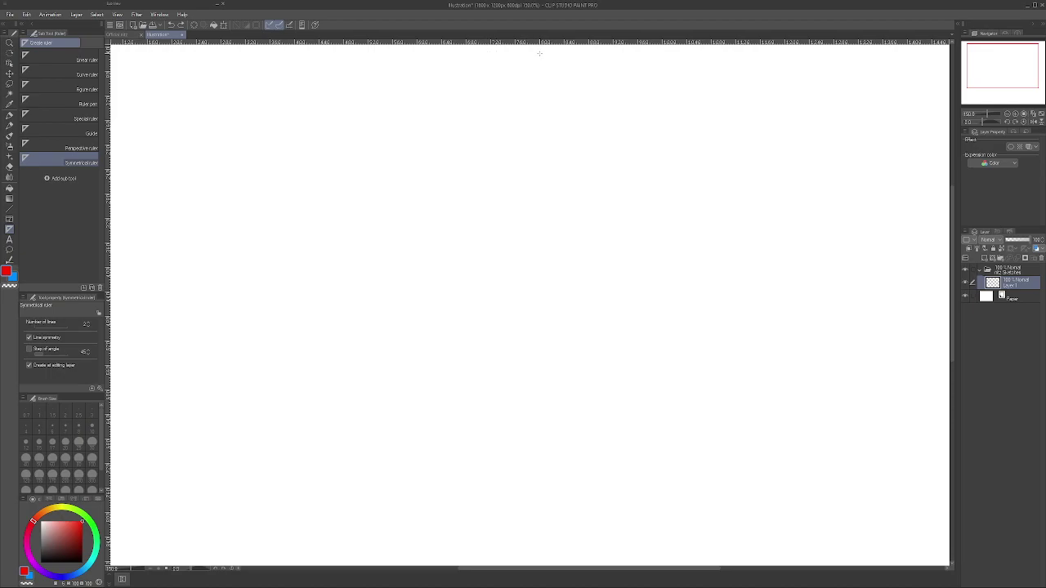
left_click_drag(539, 55, 540, 106)
scroll(481, 98, "down", 3)
scroll(450, 122, "up", 2)
key("ctrl+alt+0")
key("p")
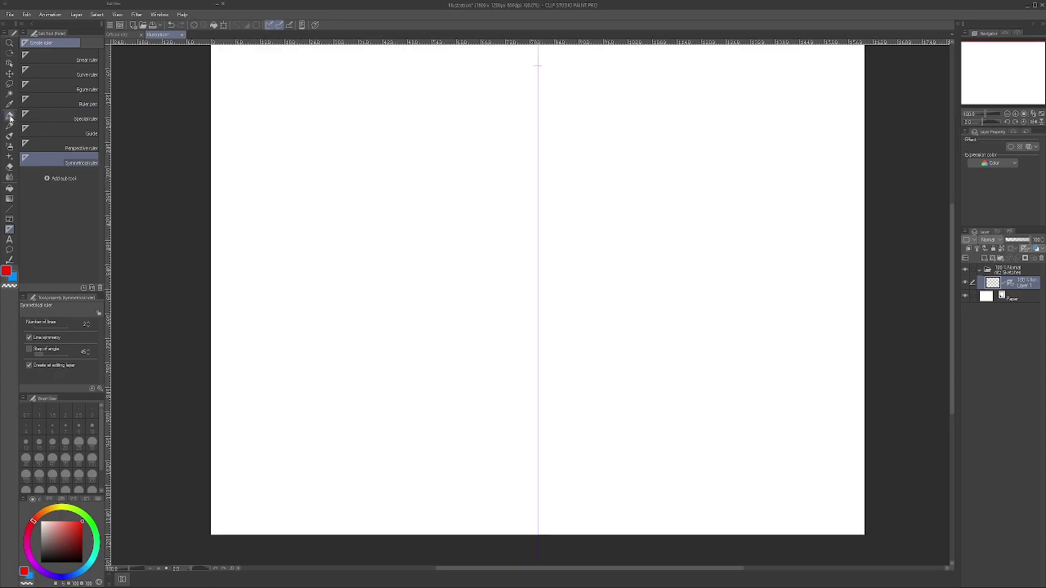
- Sketch the wide dome-shaped head outline in red with mirrored strokes, undoing the first, deeper lower curve
mouse_move(308, 328)
left_mouse_down()
mouse_move(353, 372)
mouse_move(414, 407)
mouse_move(537, 431)
left_mouse_up()
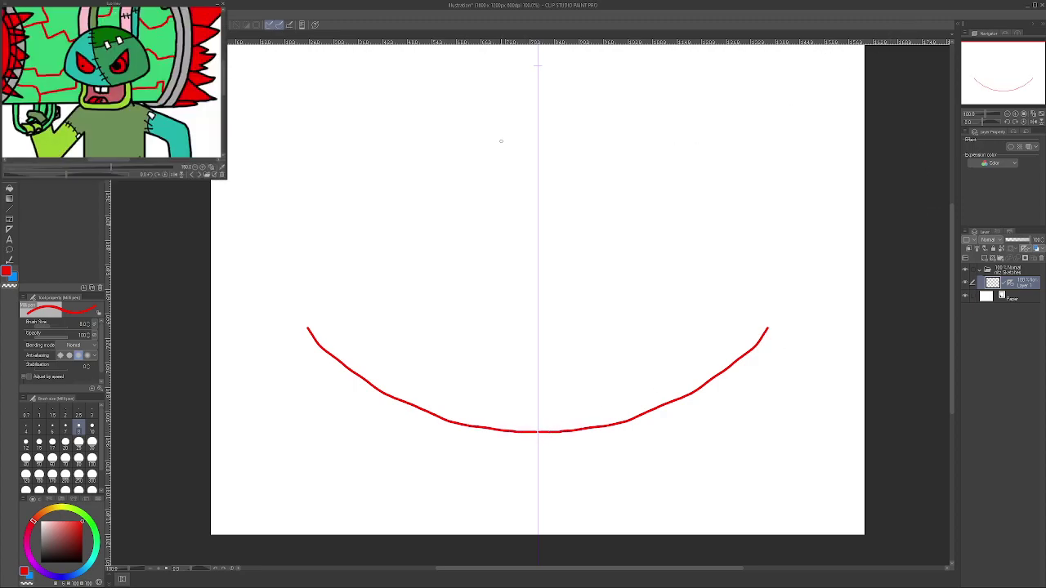
key("ctrl+z")
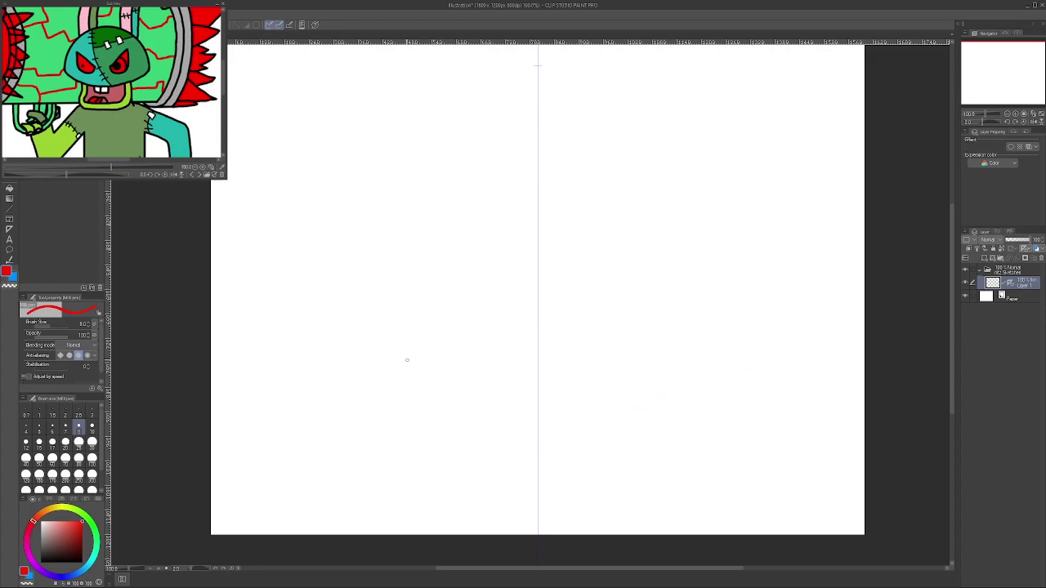
mouse_move(335, 322)
left_mouse_down()
mouse_move(426, 367)
mouse_move(537, 383)
left_mouse_up()
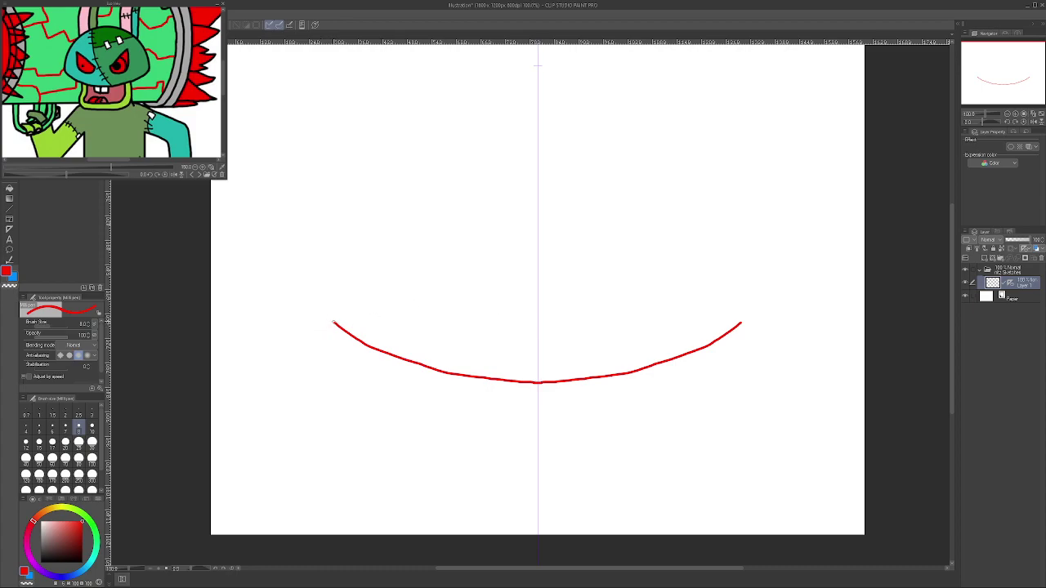
mouse_move(335, 322)
left_mouse_down()
mouse_move(344, 262)
mouse_move(385, 213)
mouse_move(436, 190)
mouse_move(537, 183)
left_mouse_up()
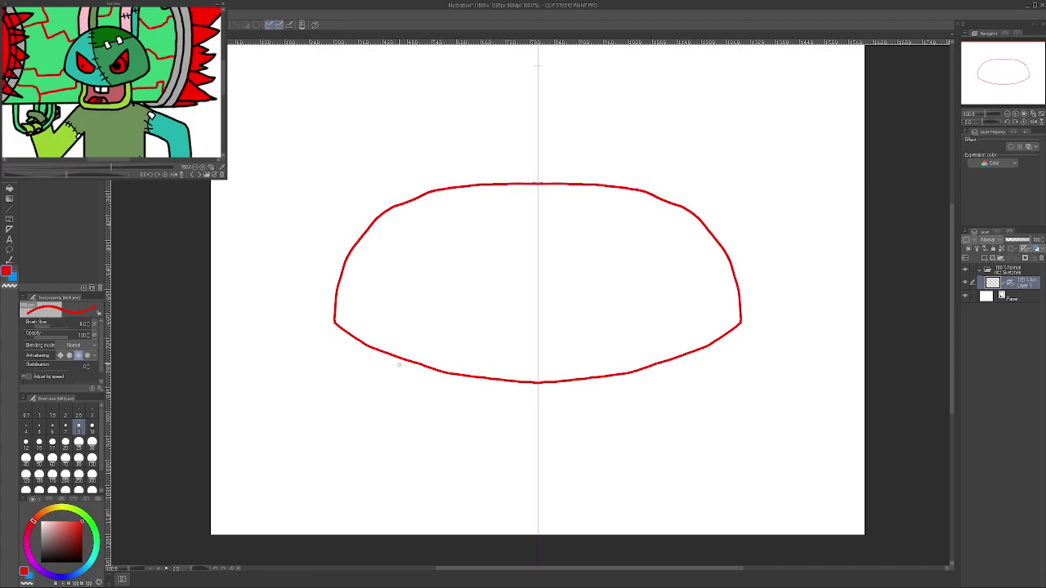
- Sketch the symmetrical jaw below the head in red, and add a deeper rounded curve beneath its flat bottom edge
mouse_move(406, 360)
left_mouse_down()
mouse_move(415, 394)
mouse_move(451, 422)
mouse_move(538, 424)
left_mouse_up()
scroll(539, 424, "down", 1)
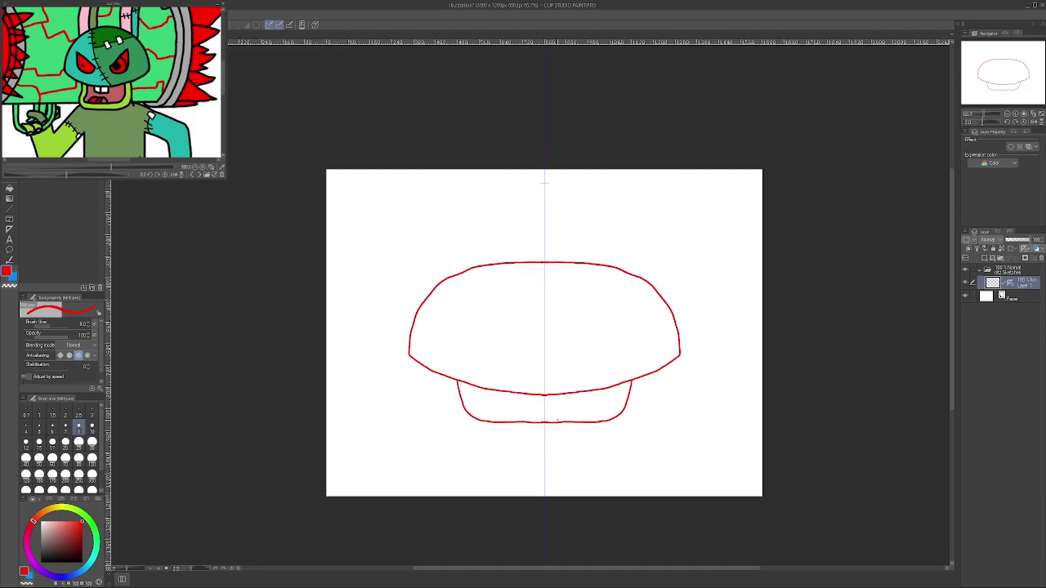
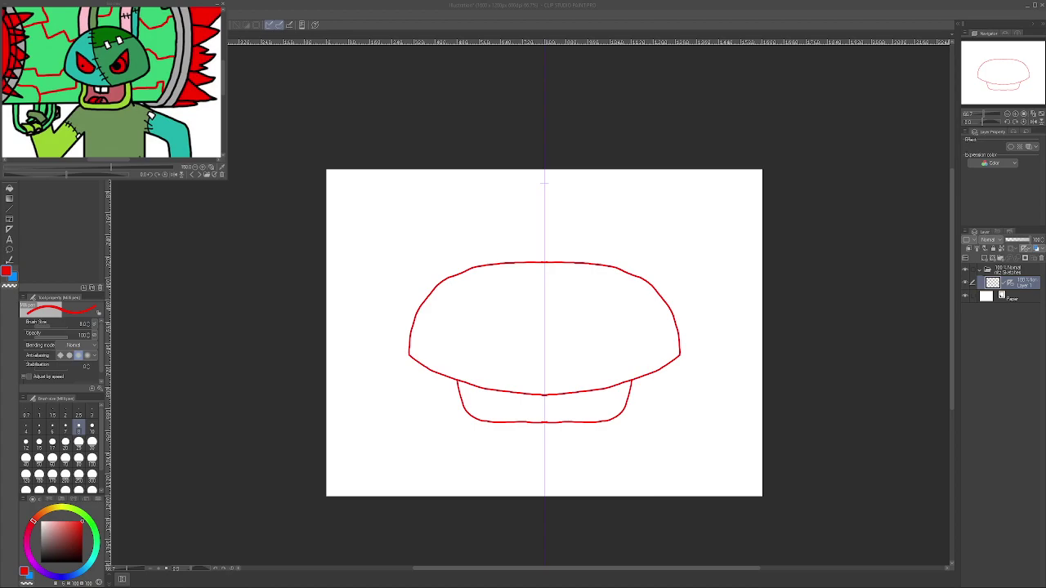
left_click(611, 580)
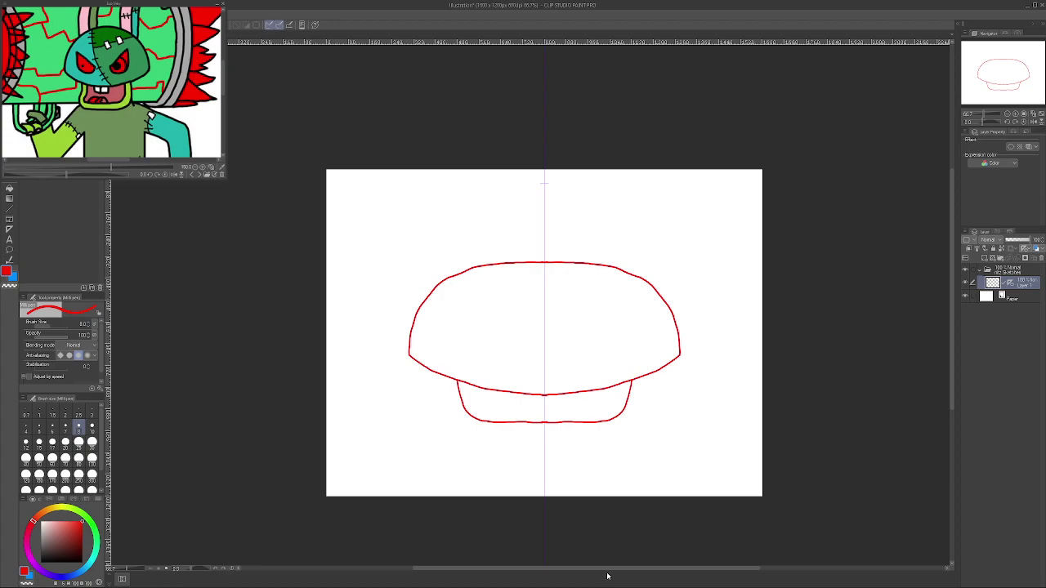
scroll(454, 378, "up", 2)
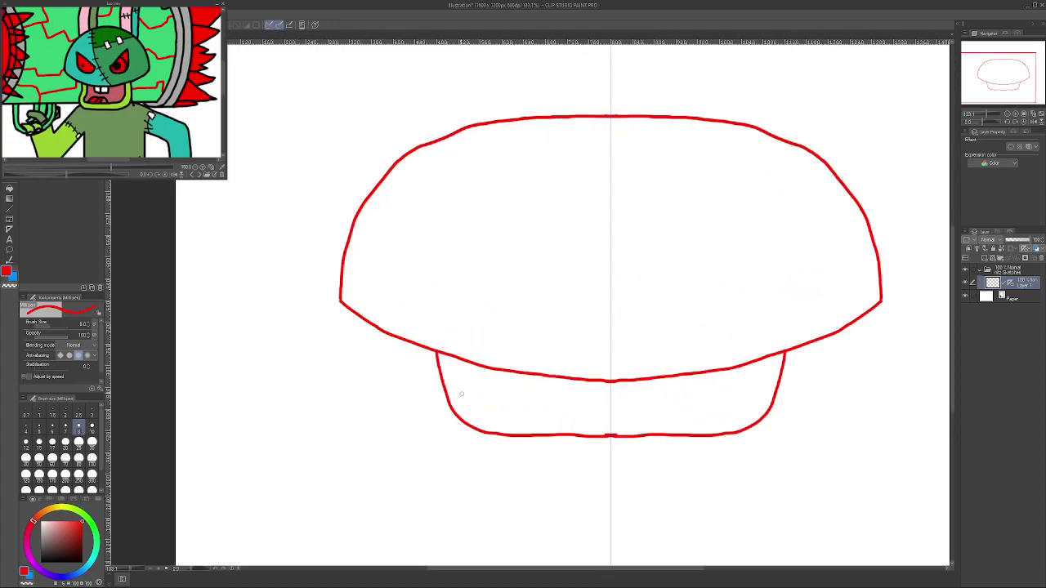
mouse_move(454, 412)
left_mouse_down()
mouse_move(528, 448)
mouse_move(614, 451)
left_mouse_up()
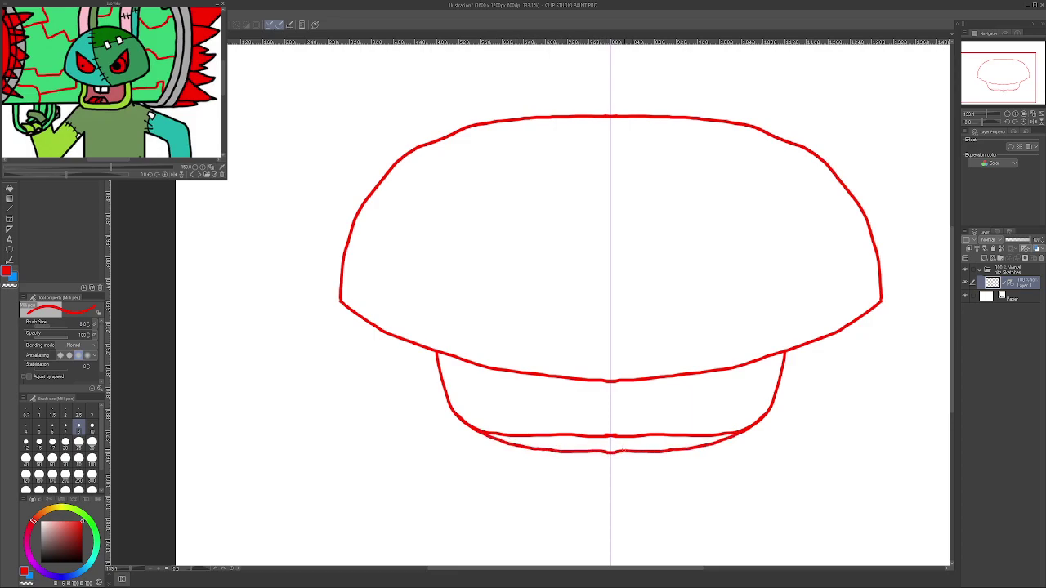
- Erase the jaw's original flat bottom line with the eraser at size 30, leaving the rounded curve
left_click(9, 188)
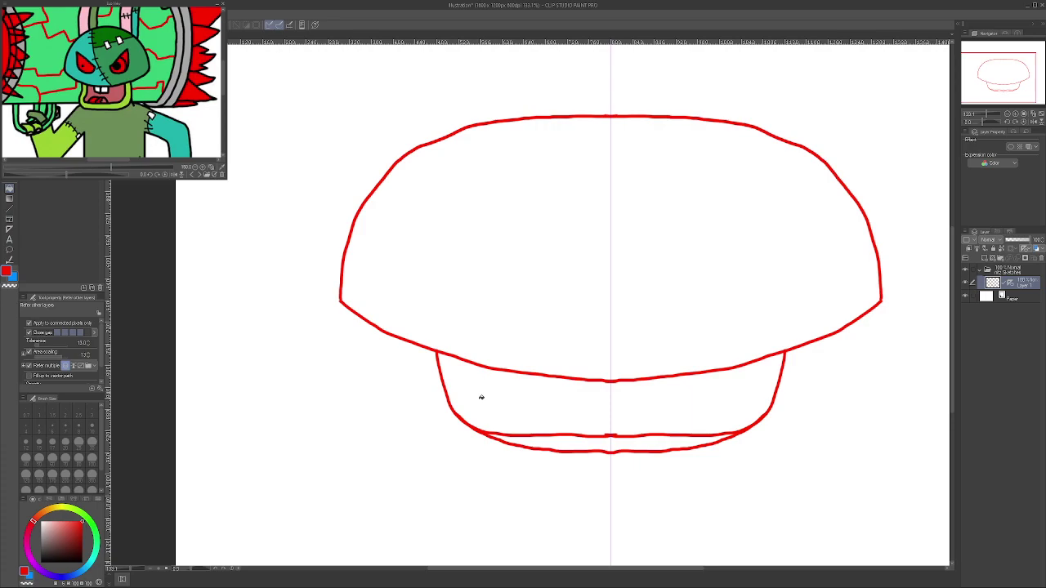
key("e")
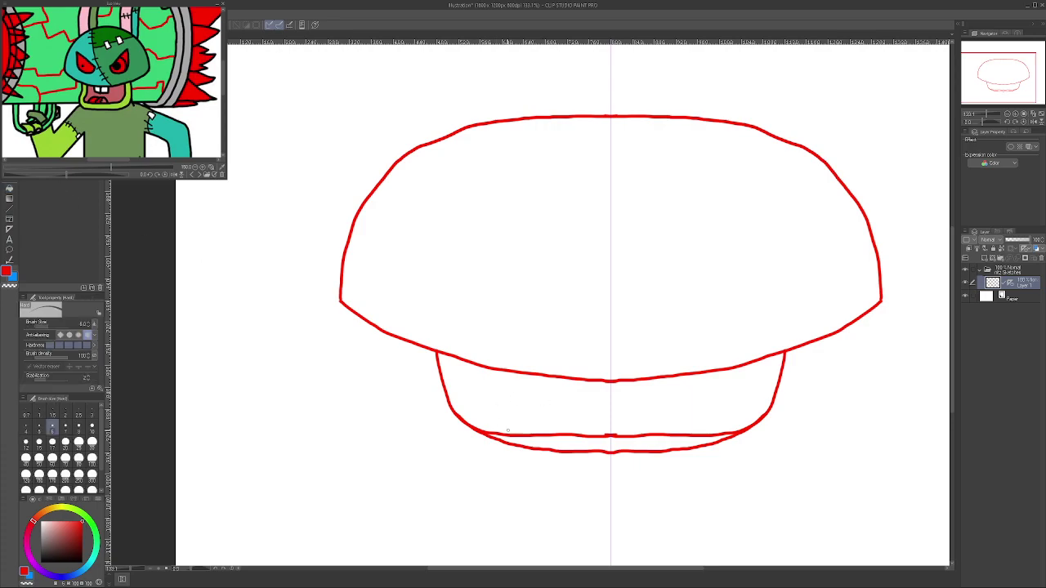
left_click(91, 441)
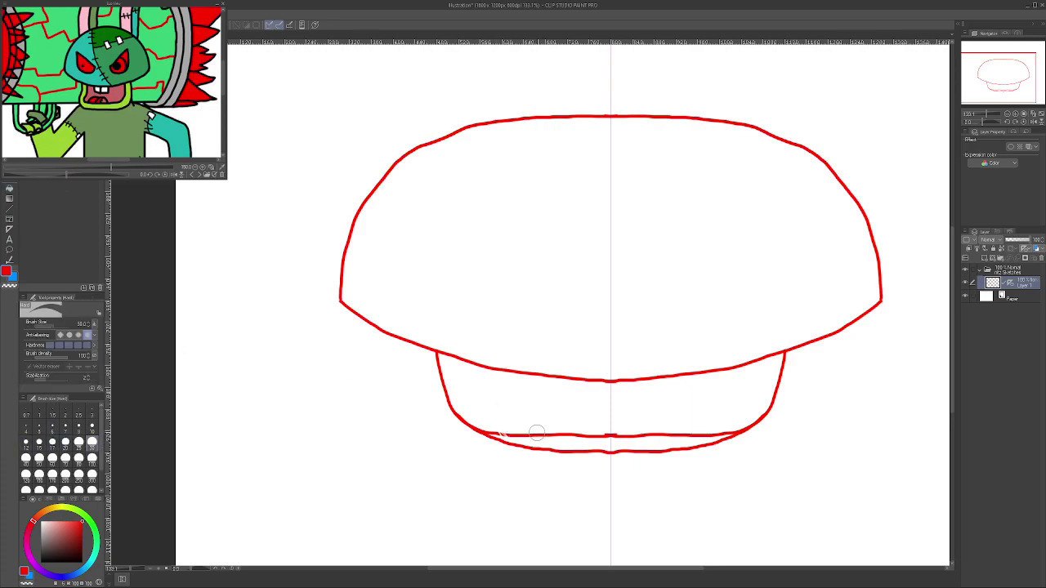
scroll(535, 433, "up", 2)
mouse_move(528, 433)
left_mouse_down()
mouse_move(462, 424)
mouse_move(545, 438)
mouse_move(589, 424)
mouse_move(572, 434)
mouse_move(841, 419)
left_mouse_up()
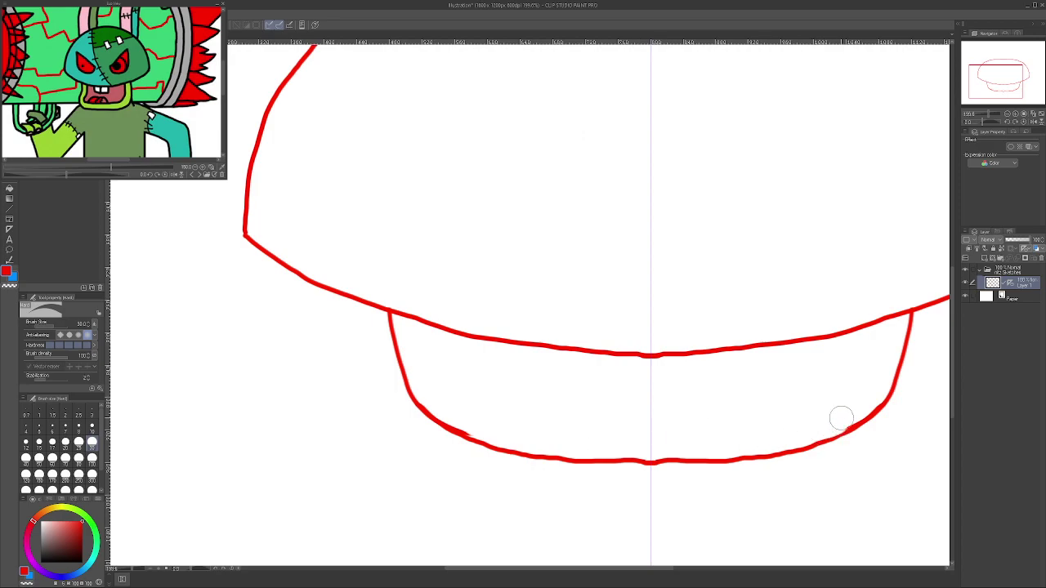
- Switch the reference to the rabbit-eared character holding a gun, and draw mirrored blue ear-base curves near the top of the head
scroll(841, 419, "down", 5)
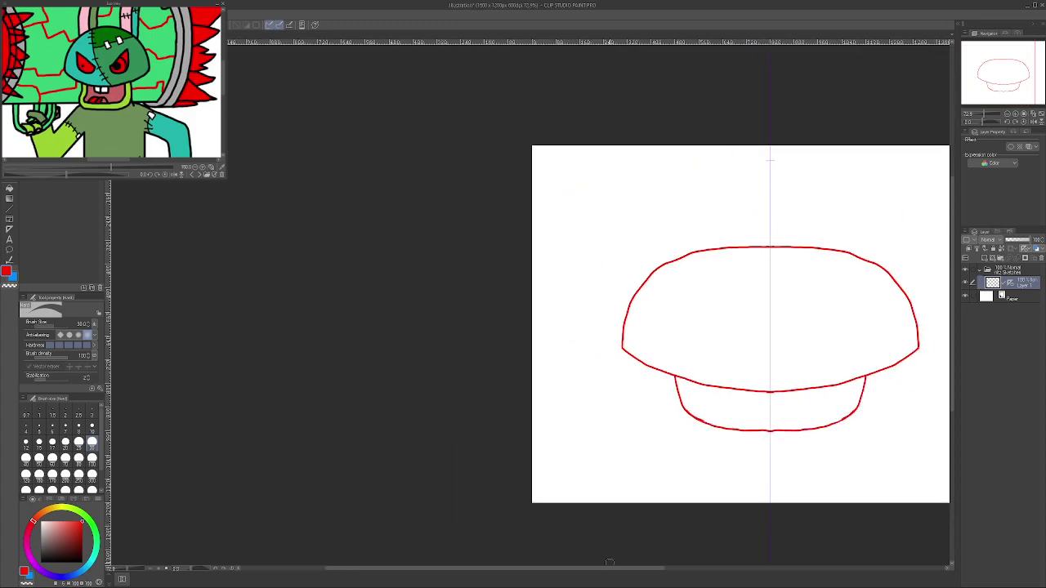
scroll(609, 562, "right", 5)
scroll(630, 302, "up", 4)
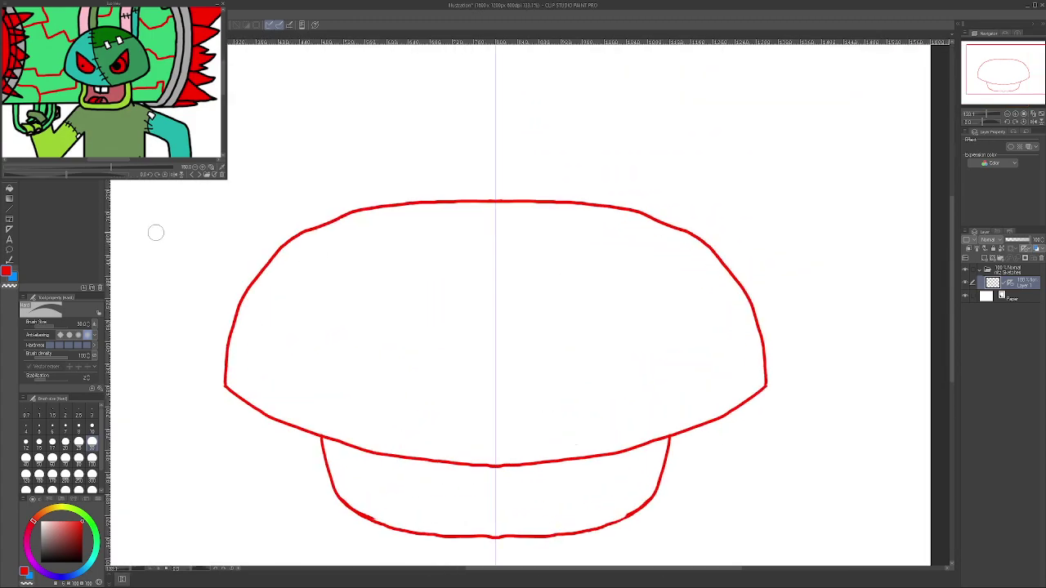
left_click(14, 278)
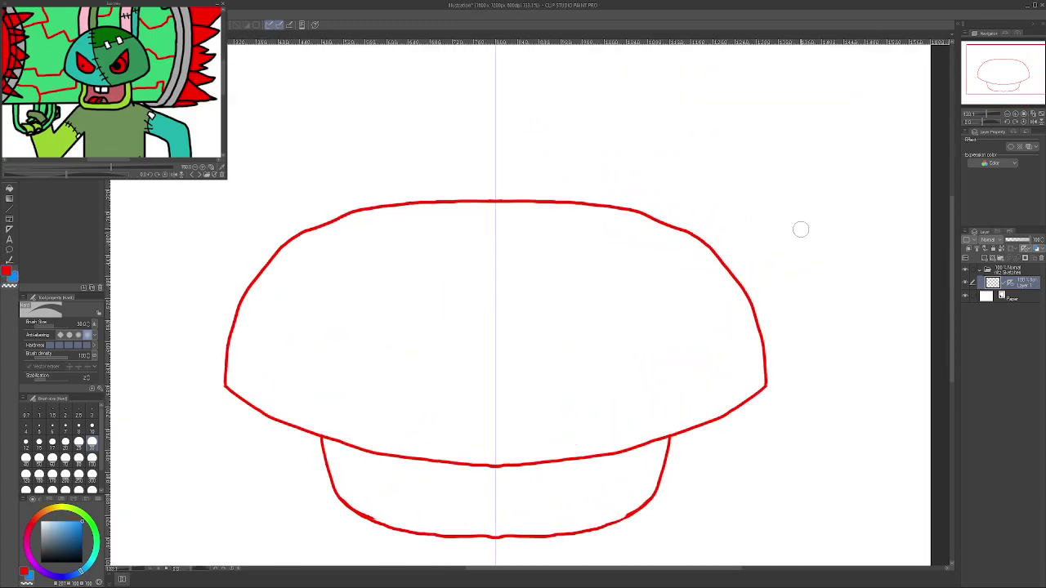
left_click(204, 176)
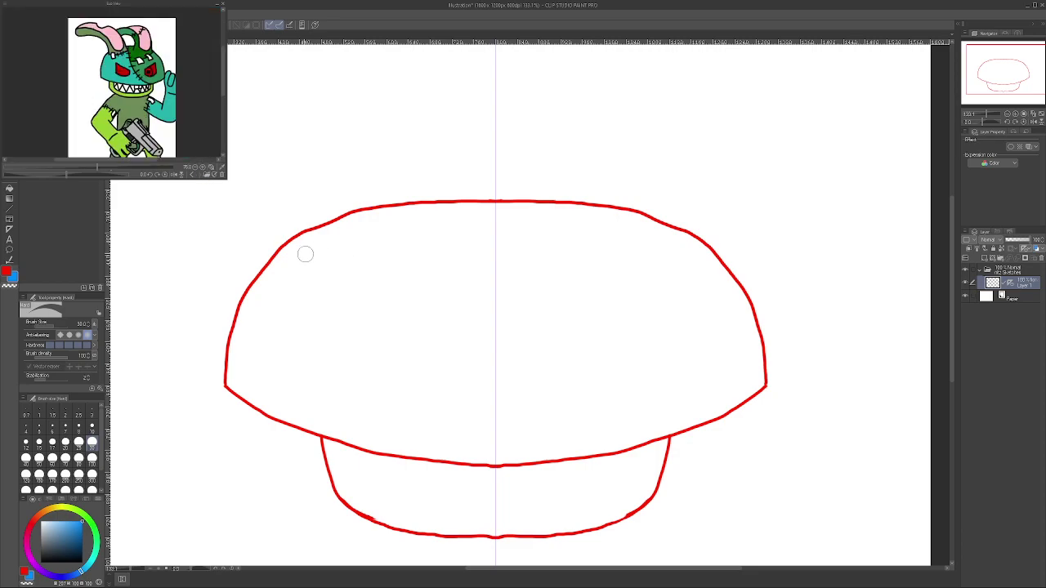
key("p")
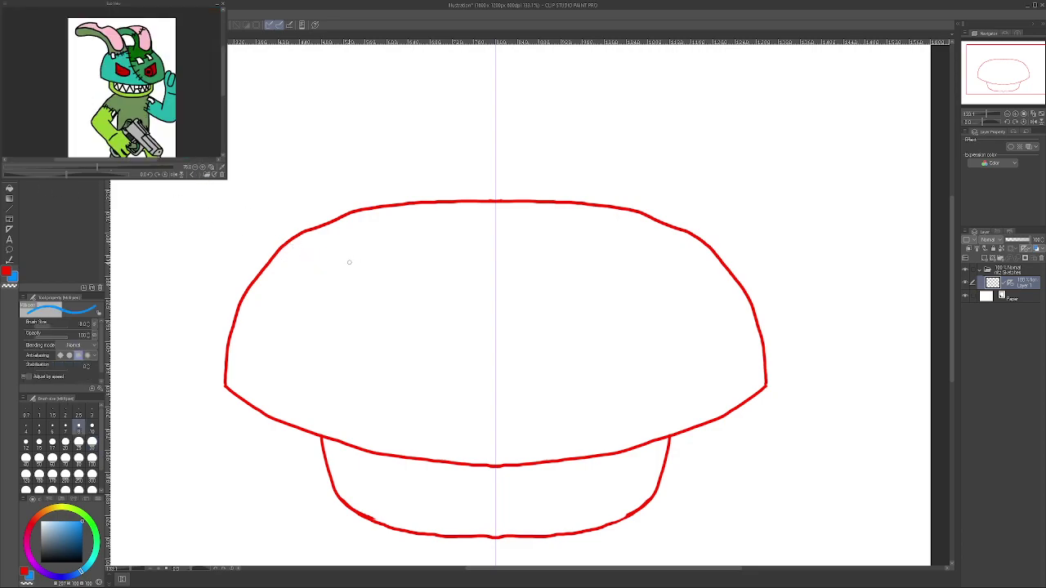
mouse_move(319, 255)
left_mouse_down()
mouse_move(374, 265)
mouse_move(407, 254)
mouse_move(438, 223)
left_mouse_up()
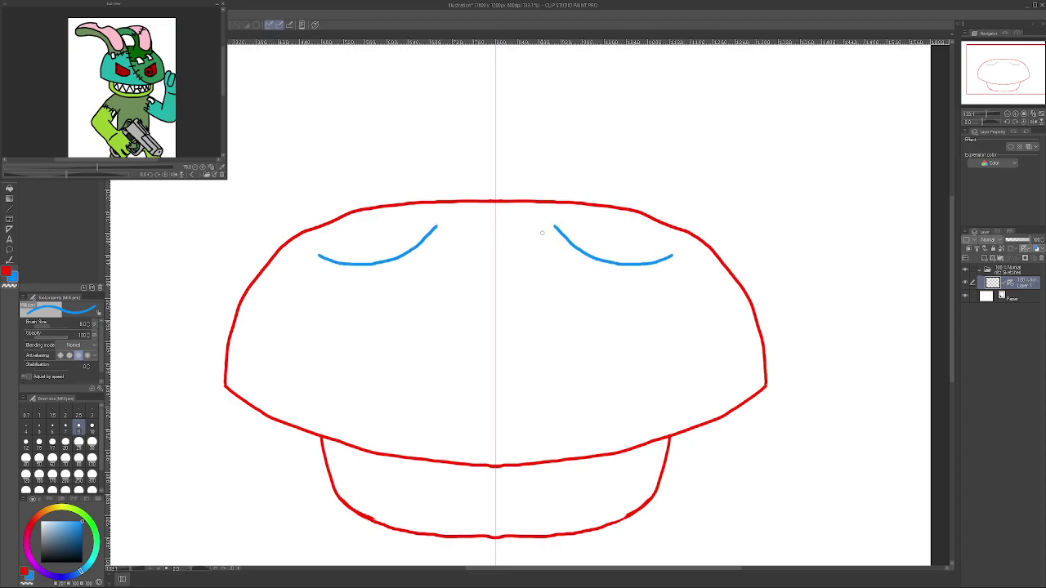
- Move the whole head sketch straight down on the canvas to make room above it for the ears
scroll(541, 233, "down", 3)
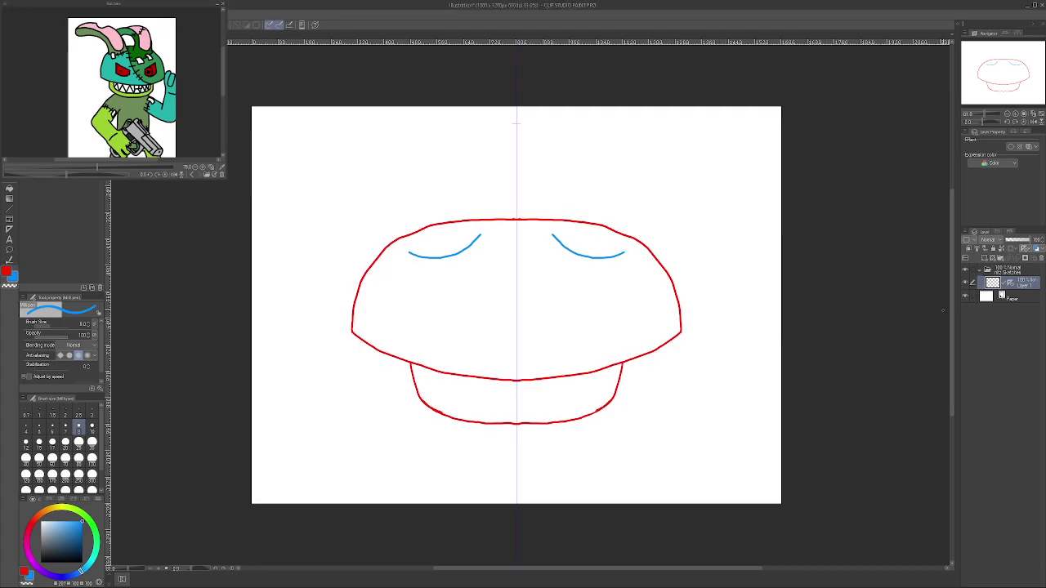
key("ctrl+t")
left_click_drag(653, 231, 653, 277)
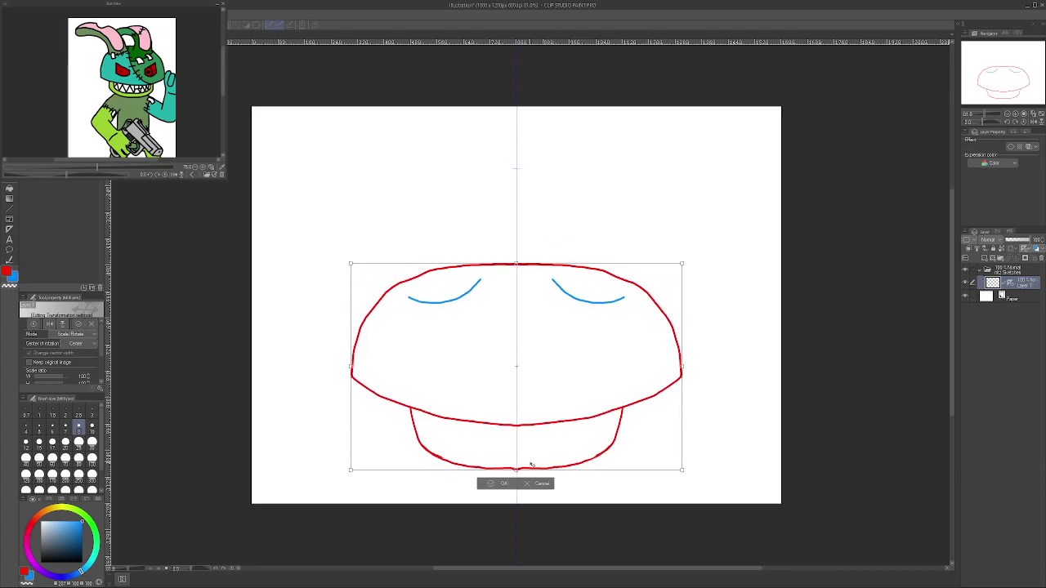
left_click(500, 483)
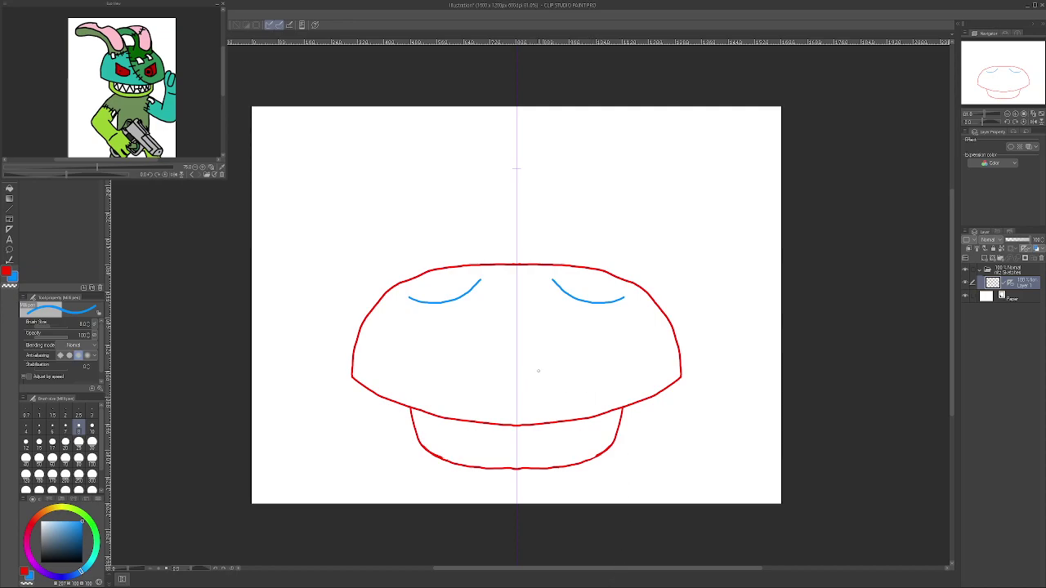
- Add a layer named Ears above Layer 1 and draw two upright red lines from the ends of the left blue curve
scroll(545, 335, "up", 2)
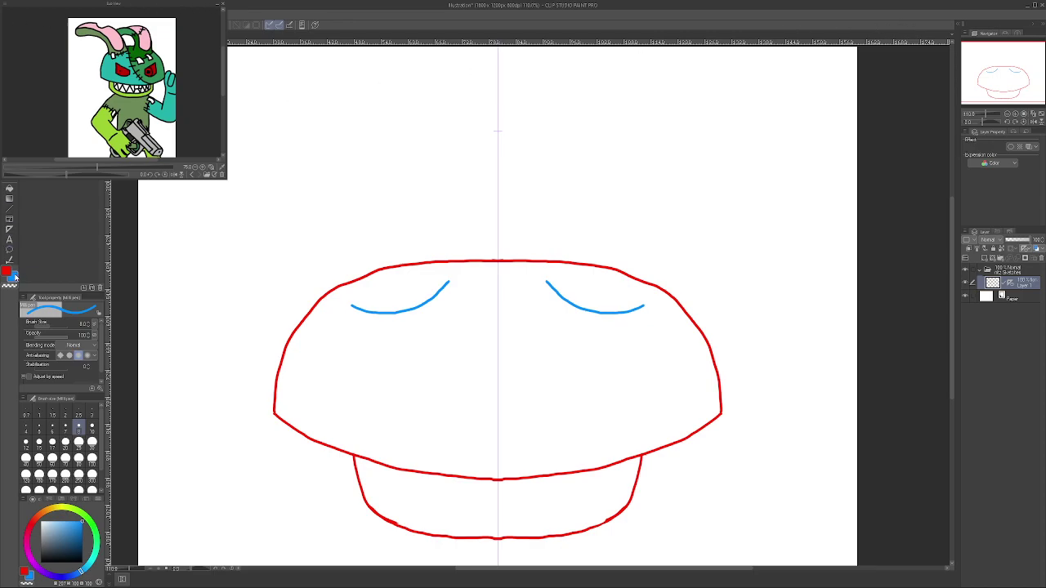
key("x")
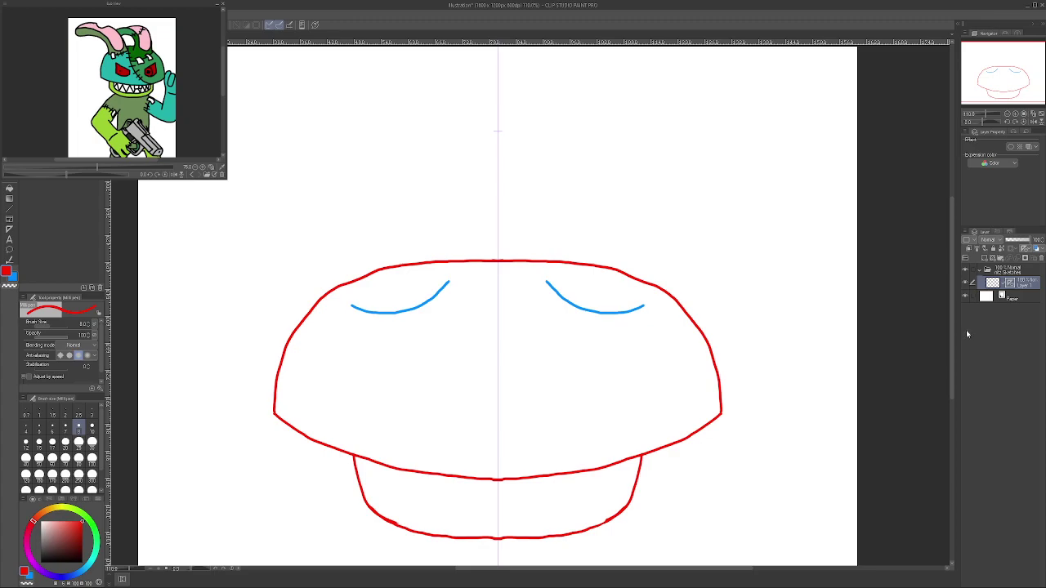
left_click(988, 258)
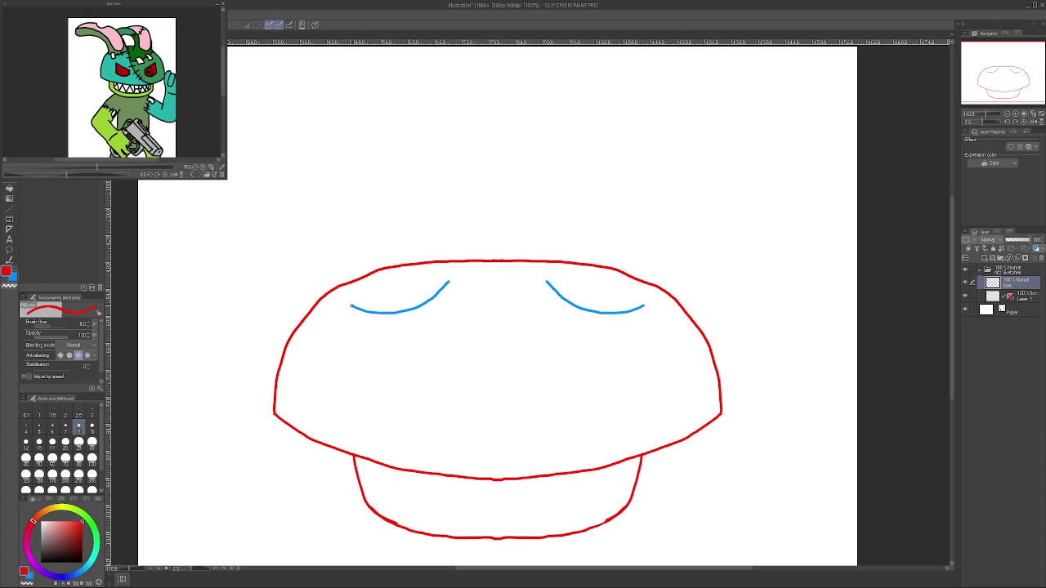
left_click_drag(351, 305, 344, 156)
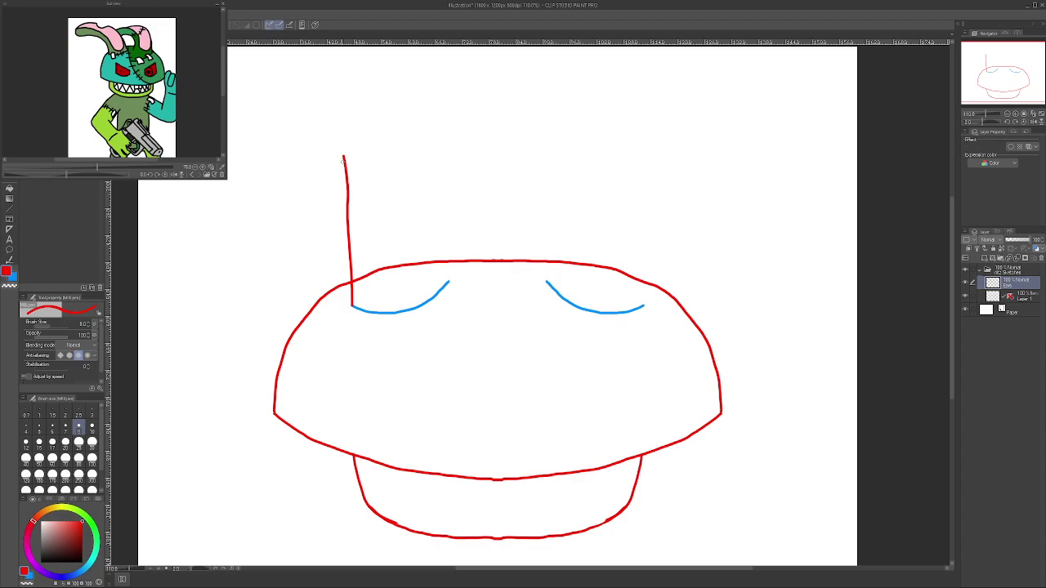
left_click_drag(343, 152, 340, 141)
left_click_drag(449, 279, 451, 149)
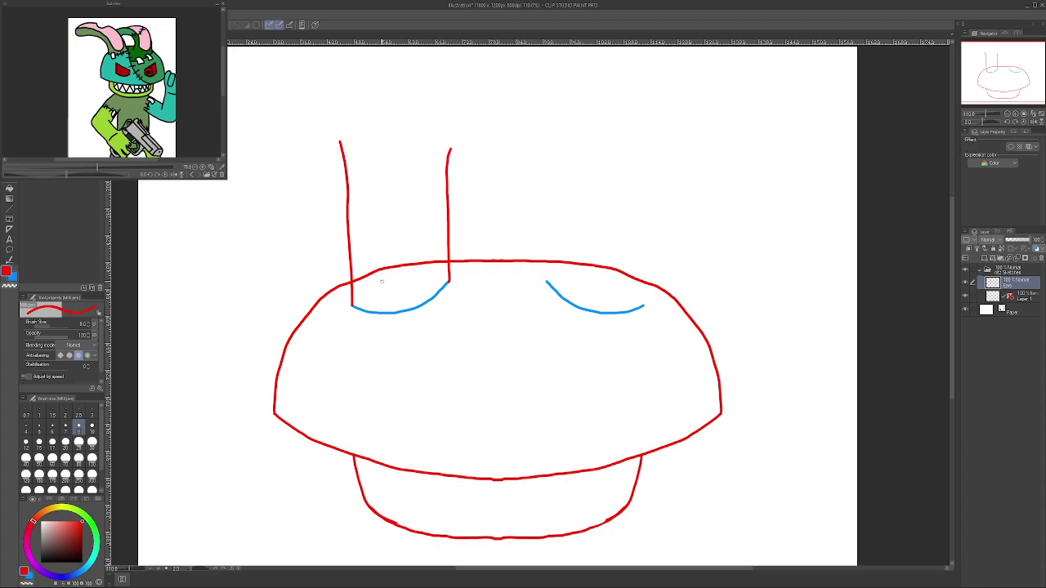
- Draw short flares at the left ear's base and an inner U-shaped red line with rounded tops meeting the upright sides
mouse_move(364, 293)
left_mouse_down()
mouse_move(396, 297)
mouse_move(451, 278)
mouse_move(461, 289)
left_mouse_up()
mouse_move(352, 304)
left_mouse_down()
mouse_move(349, 314)
mouse_move(362, 280)
mouse_move(351, 198)
left_mouse_up()
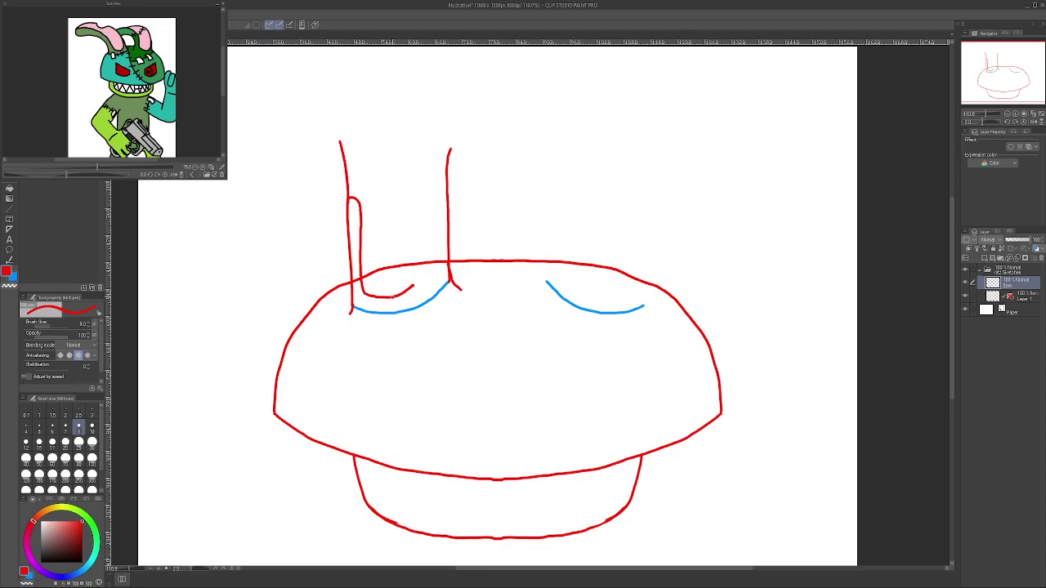
left_click_drag(398, 295, 417, 291)
key("ctrl+z")
mouse_move(394, 297)
left_mouse_down()
mouse_move(432, 274)
mouse_move(442, 186)
left_mouse_up()
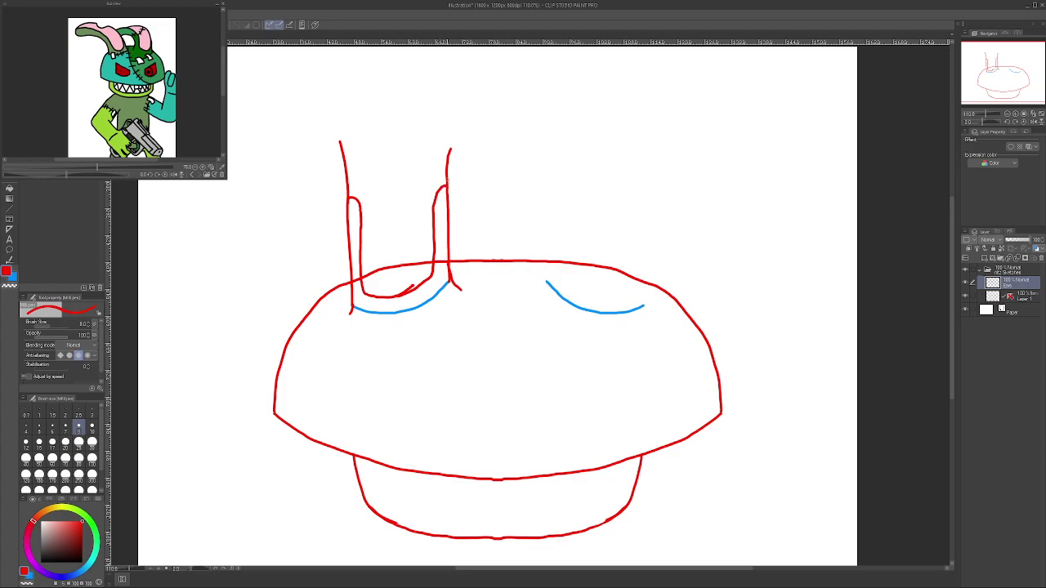
left_click_drag(446, 187, 450, 196)
- Erase the upright lines extending above the ear's rounded tops and the overlapping strokes at the upper outer left edge
scroll(361, 205, "up", 2)
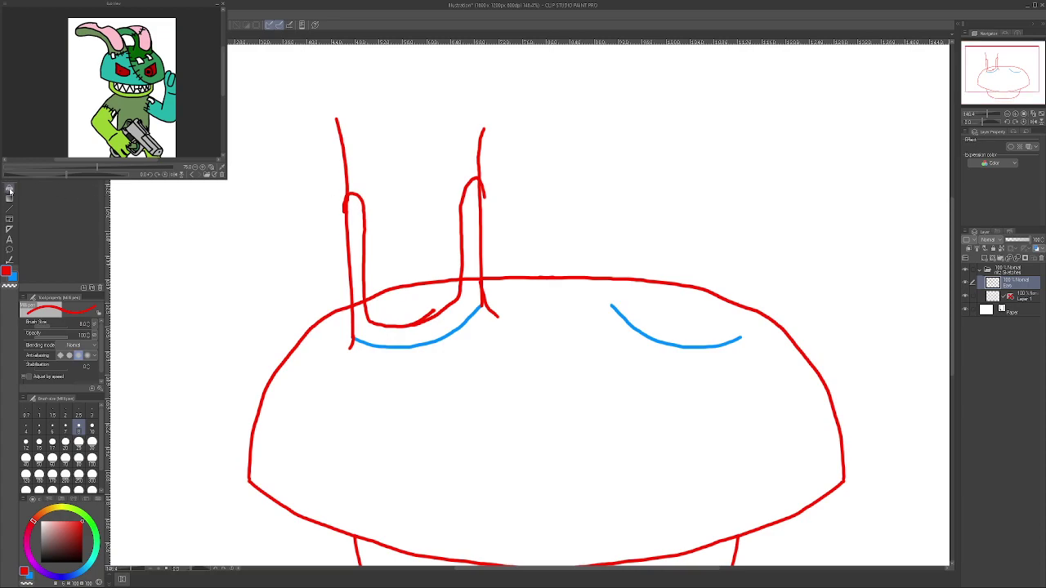
key("e")
mouse_move(345, 183)
left_mouse_down()
mouse_move(350, 158)
mouse_move(345, 100)
left_mouse_up()
mouse_move(472, 99)
left_mouse_down()
mouse_move(483, 108)
mouse_move(479, 210)
mouse_move(478, 192)
left_mouse_up()
key("p")
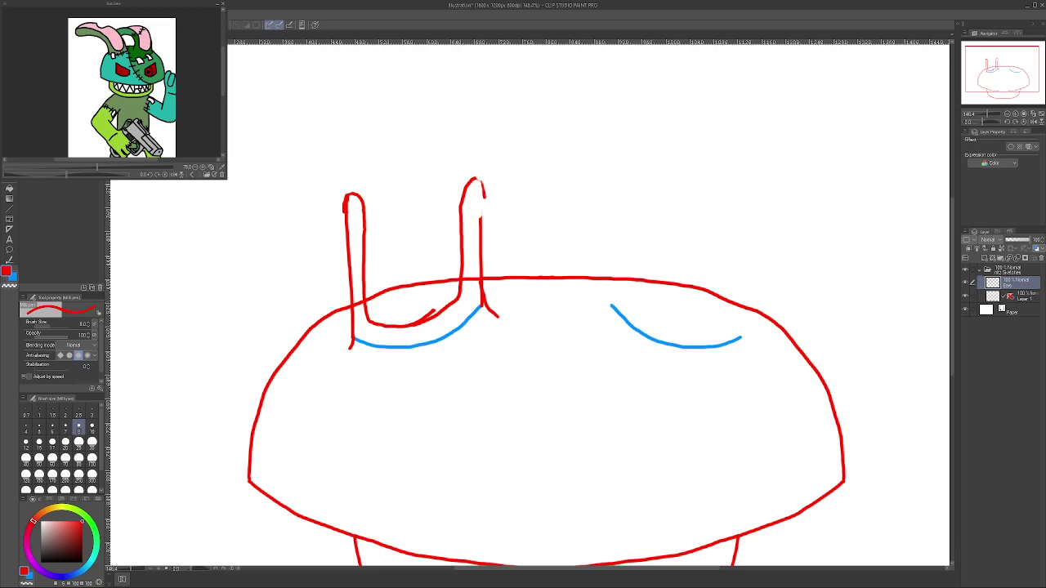
key("e")
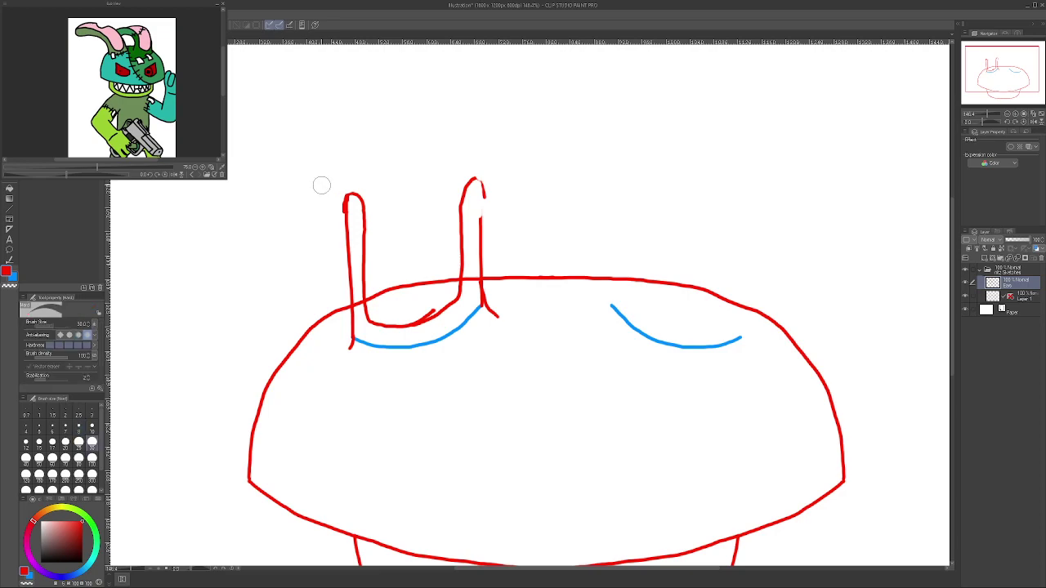
mouse_move(351, 202)
left_mouse_down()
mouse_move(348, 227)
mouse_move(350, 207)
left_mouse_up()
- Redraw the upper part of the ear's outer left line in red with the pen
key("p")
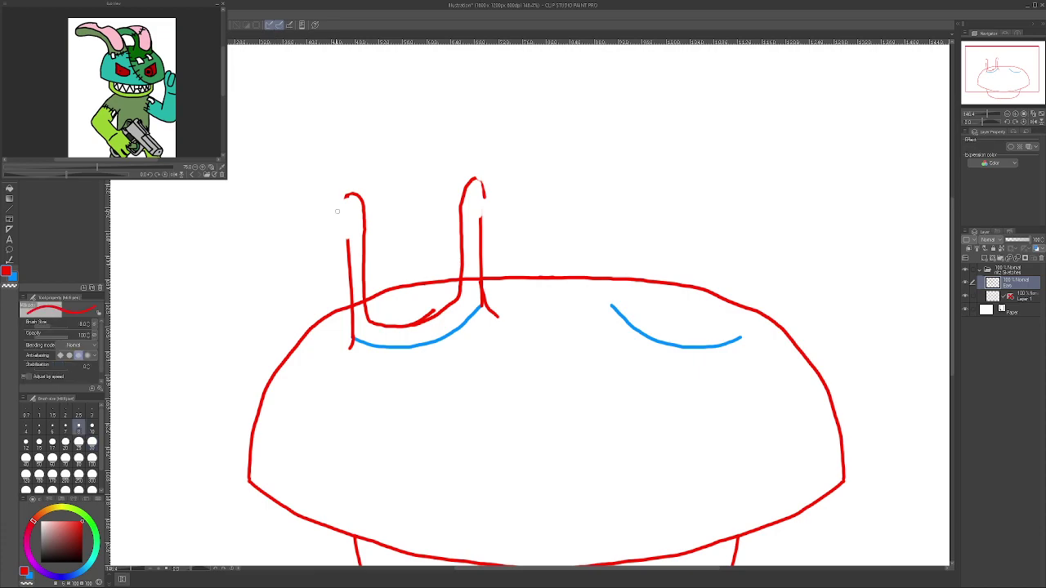
scroll(350, 231, "up", 2)
left_click_drag(351, 266, 353, 204)
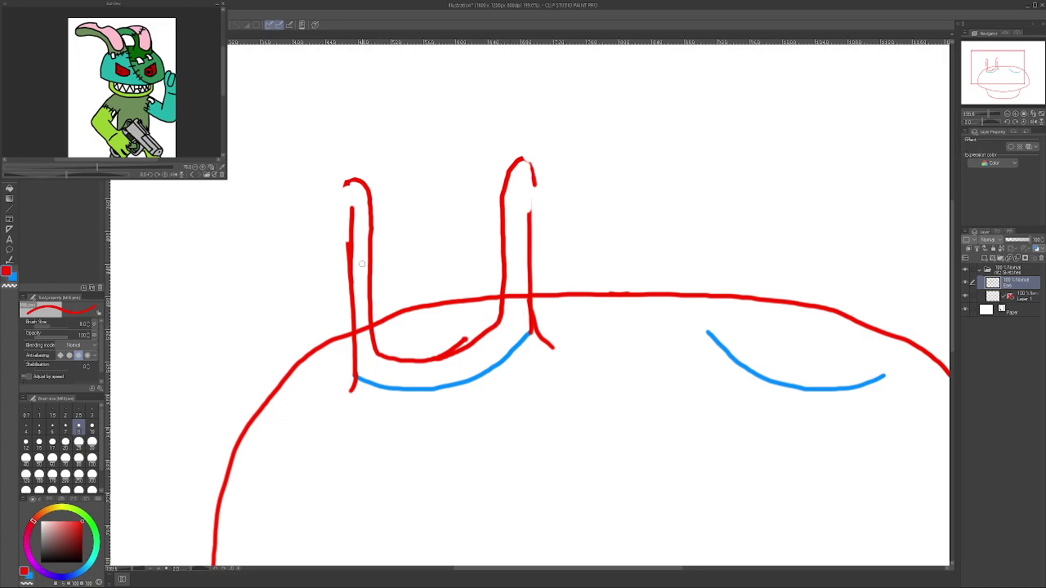
- Lasso the ear's right inner line with its rounded top, shift it slightly right, and clear the selection
key("m")
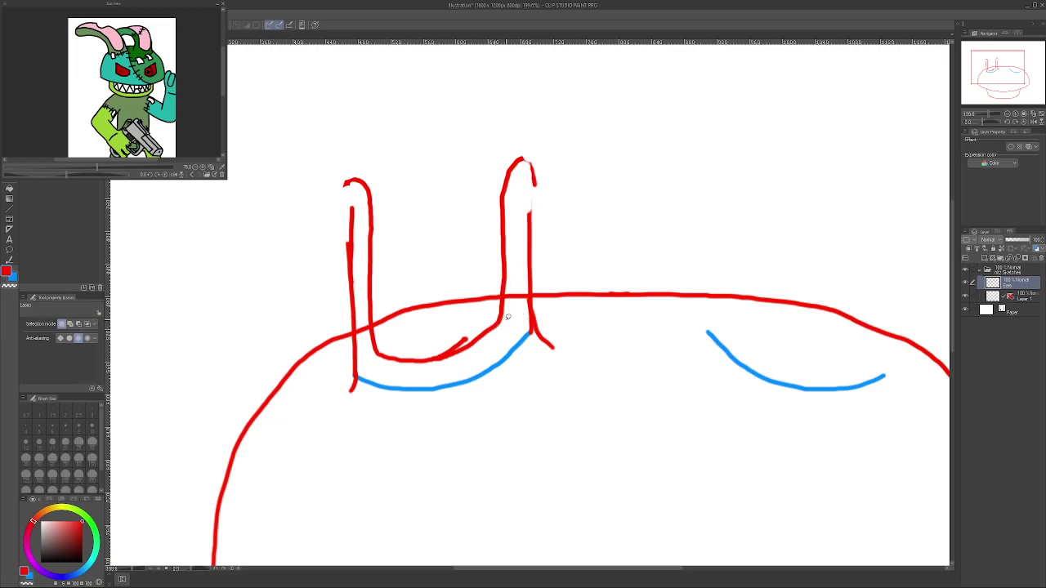
mouse_move(506, 317)
left_mouse_down()
mouse_move(495, 330)
mouse_move(487, 152)
mouse_move(551, 164)
mouse_move(538, 198)
mouse_move(526, 201)
left_mouse_up()
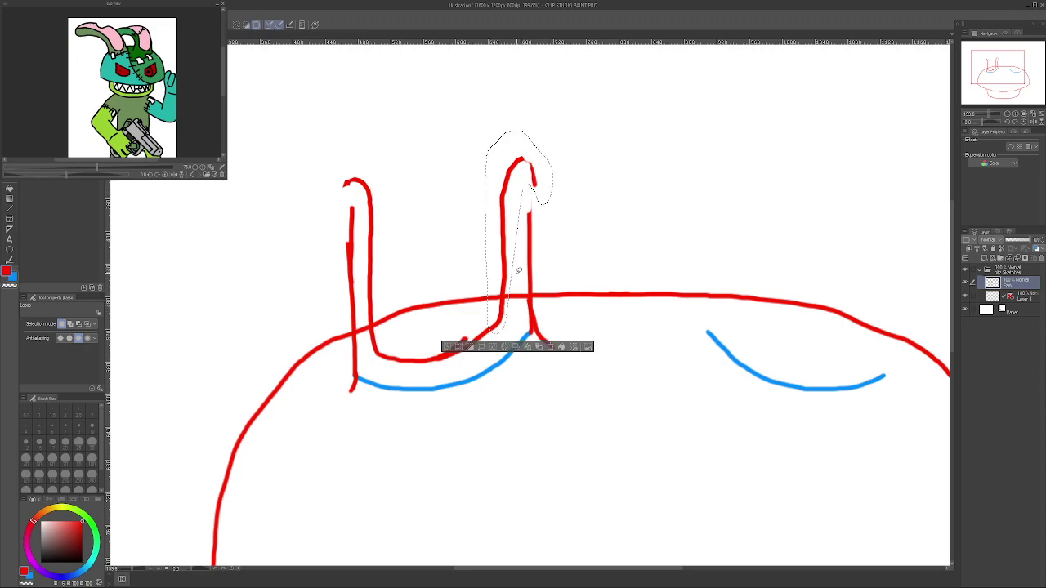
left_click(539, 347)
left_click_drag(517, 302, 523, 304)
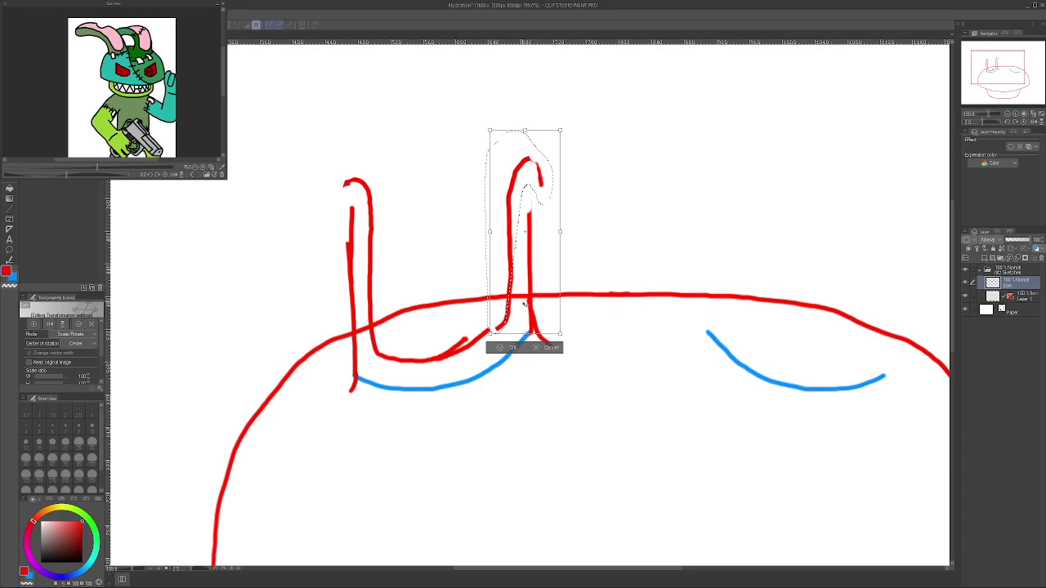
left_click(501, 347)
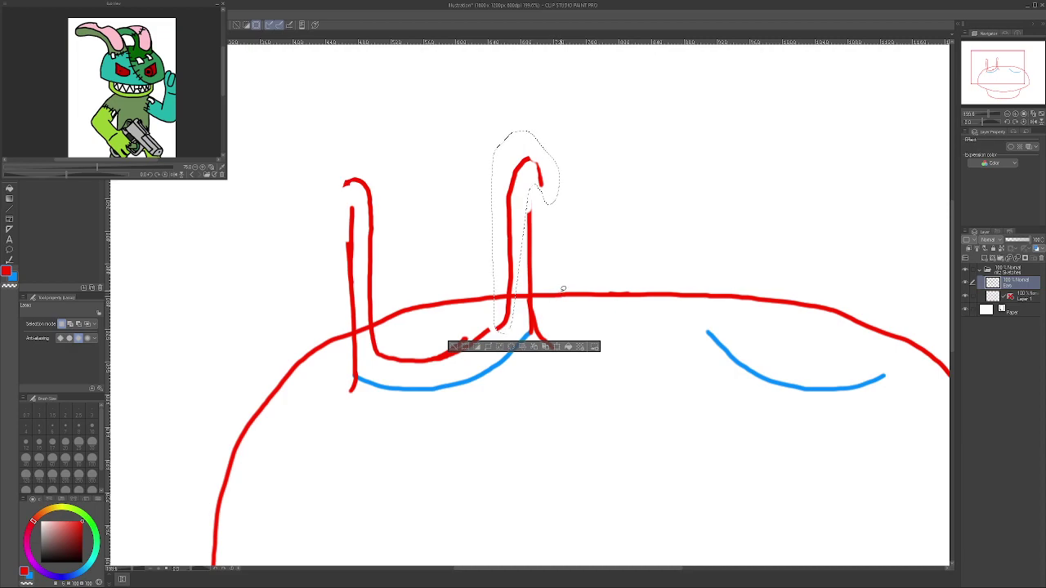
key("ctrl+d")
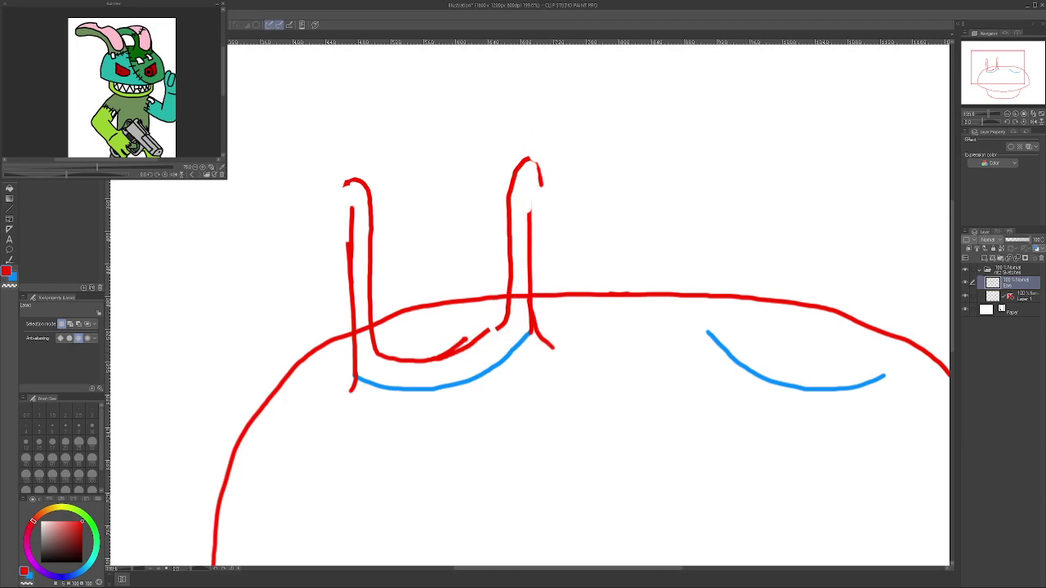
- Reconnect the inner curve to the moved line, close the hooked right tip in red, and undo the matching freehand left tip
key("p")
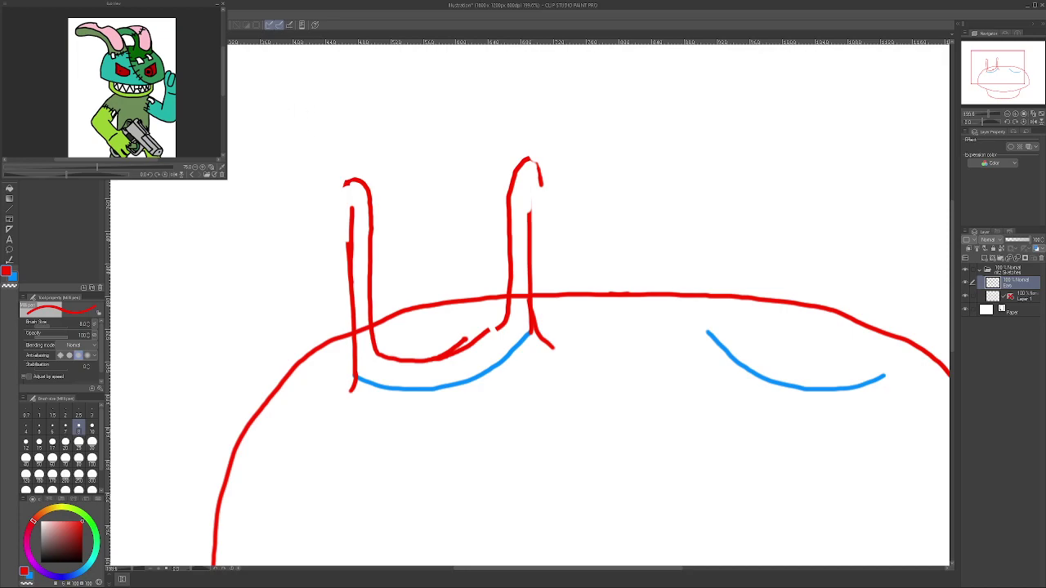
left_click_drag(468, 348, 498, 327)
left_click_drag(529, 215, 529, 197)
mouse_move(355, 179)
left_mouse_down()
mouse_move(365, 185)
mouse_move(357, 161)
mouse_move(342, 161)
mouse_move(332, 180)
mouse_move(339, 204)
mouse_move(353, 186)
left_mouse_up()
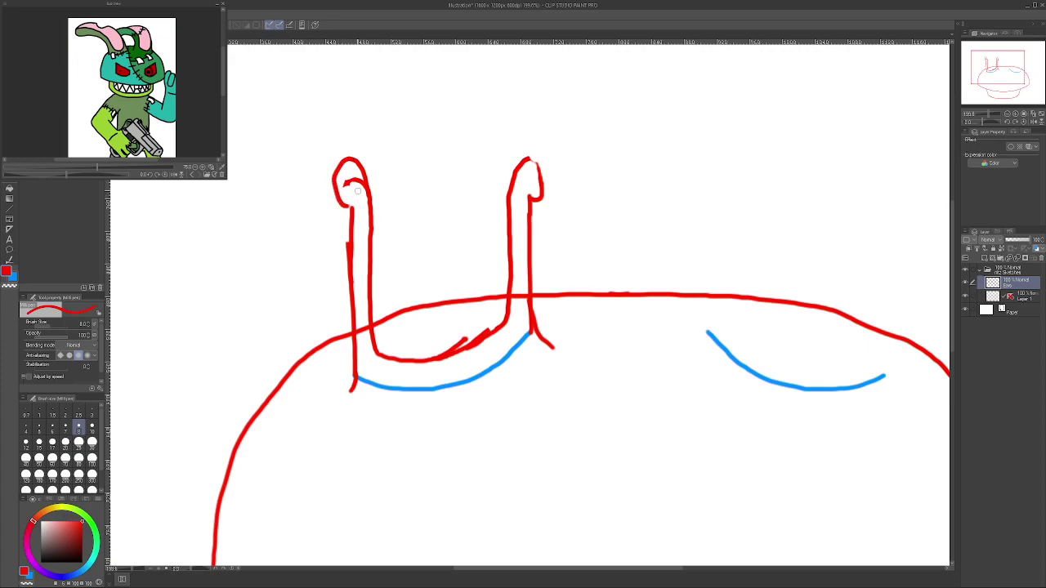
key("ctrl+z")
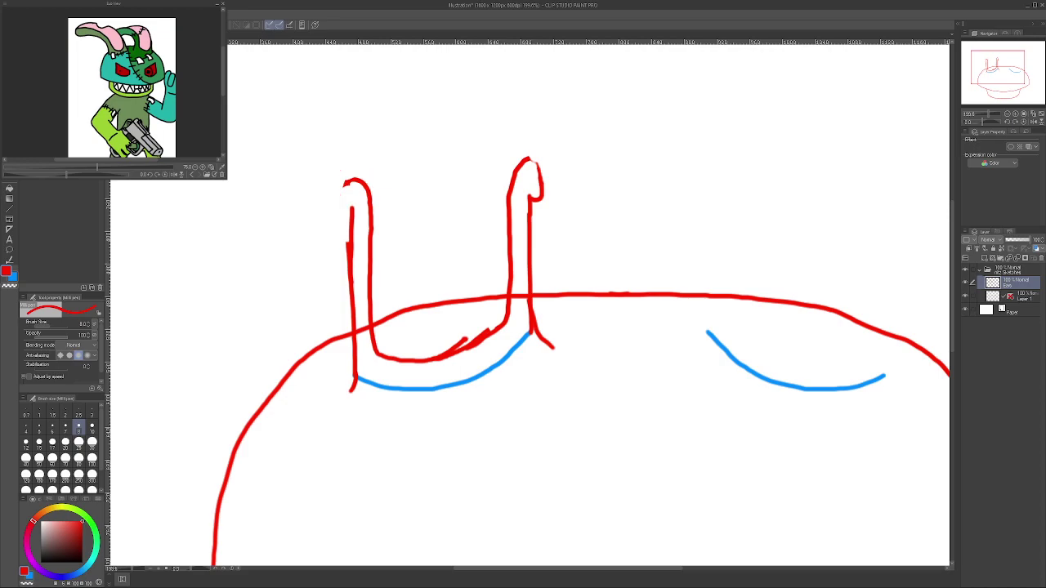
- Copy the hooked right tip to a new layer, flip it horizontally, place it atop the ear's left side, and deselect
key("m")
mouse_move(533, 203)
left_mouse_down()
mouse_move(542, 208)
mouse_move(546, 151)
mouse_move(521, 232)
mouse_move(539, 219)
left_mouse_up()
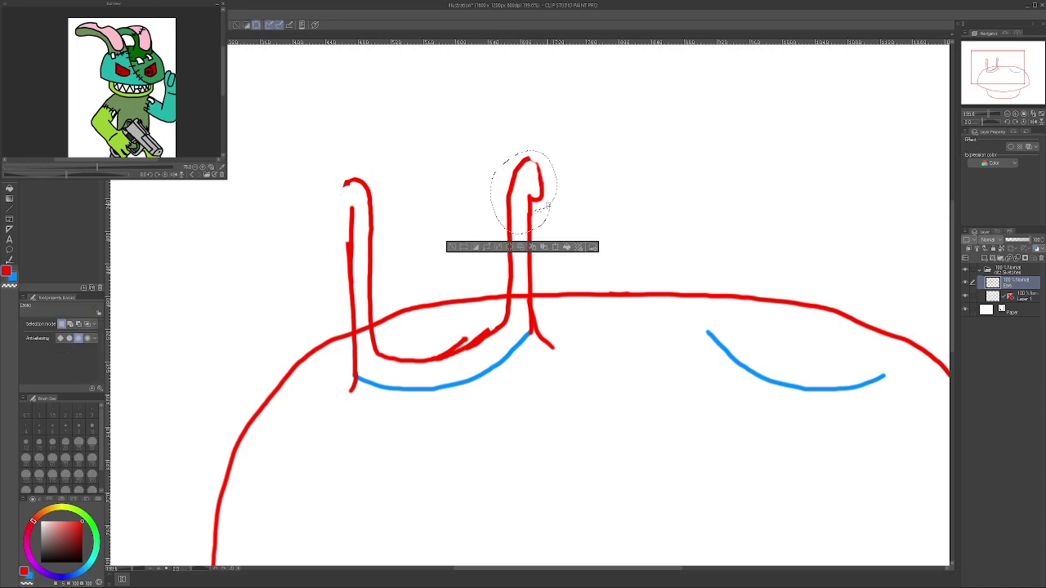
left_click(544, 246)
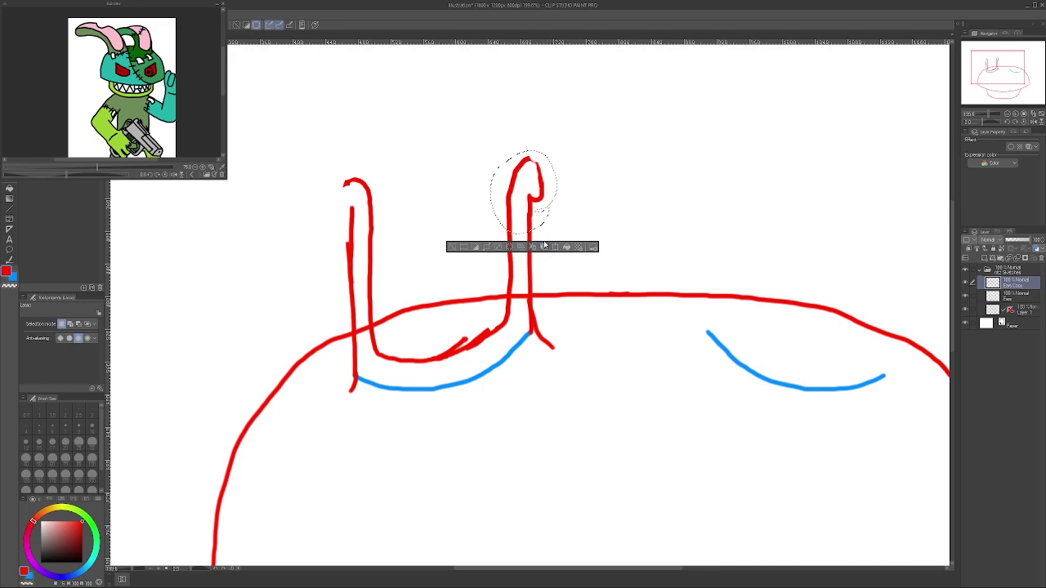
key("ctrl+t")
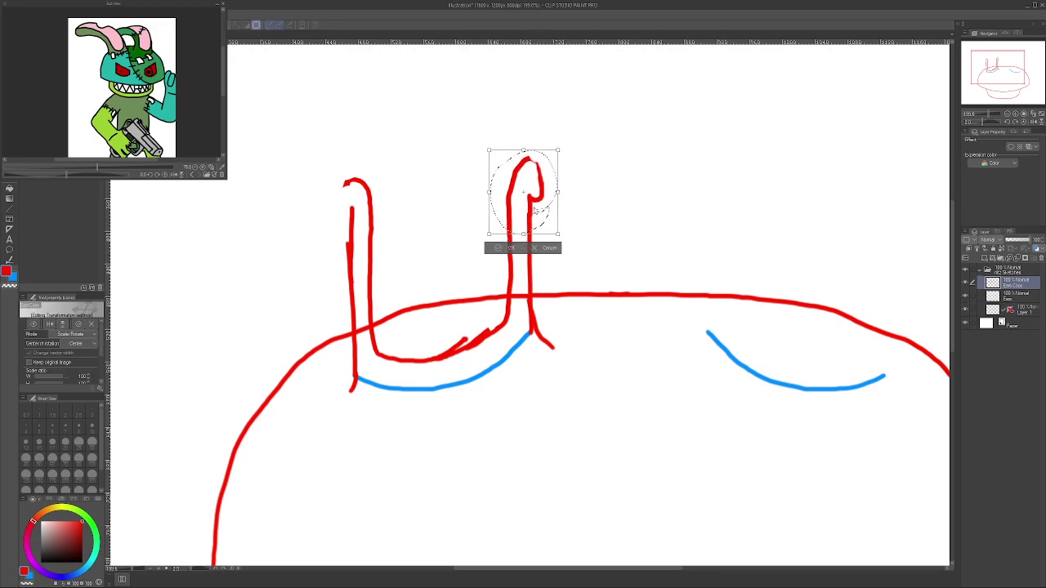
key("ctrl+shift+h")
left_click_drag(530, 215, 367, 215)
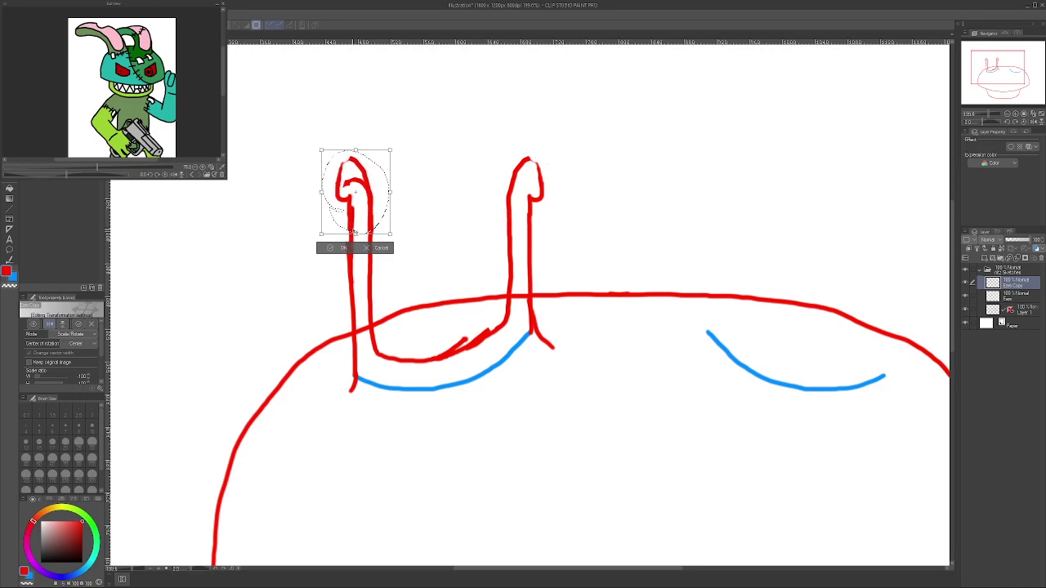
left_click(328, 249)
scroll(588, 372, "down", 5)
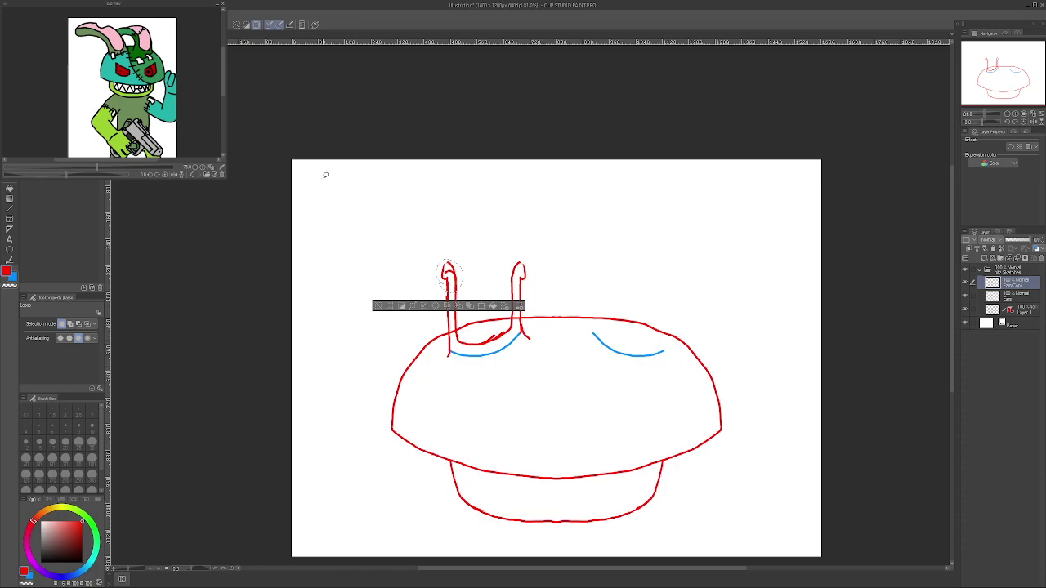
left_click(376, 307)
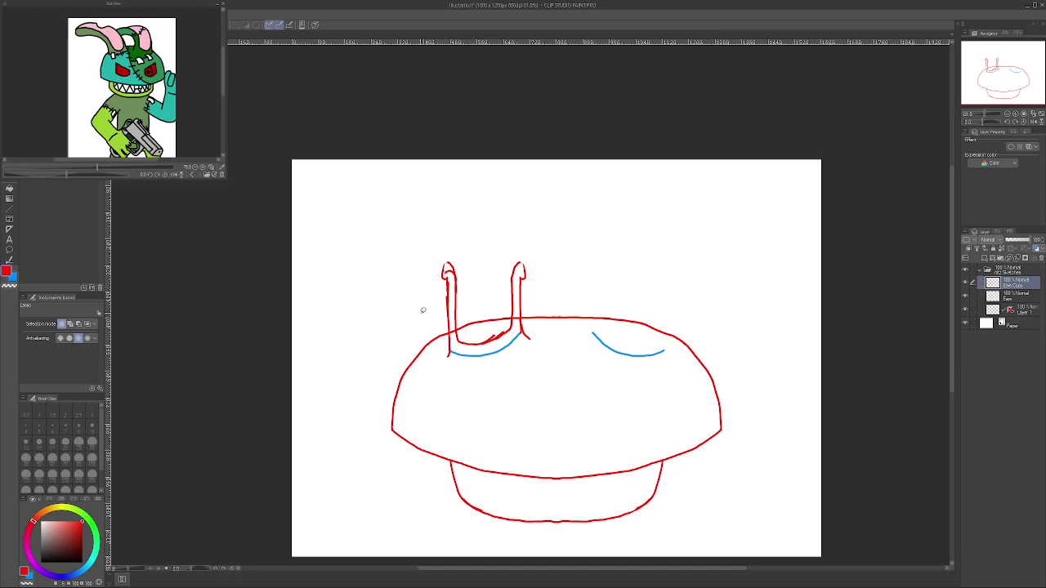
- Clear the selection around the ear's left tip and add a new layer between the two ear layers
key("ctrl+z")
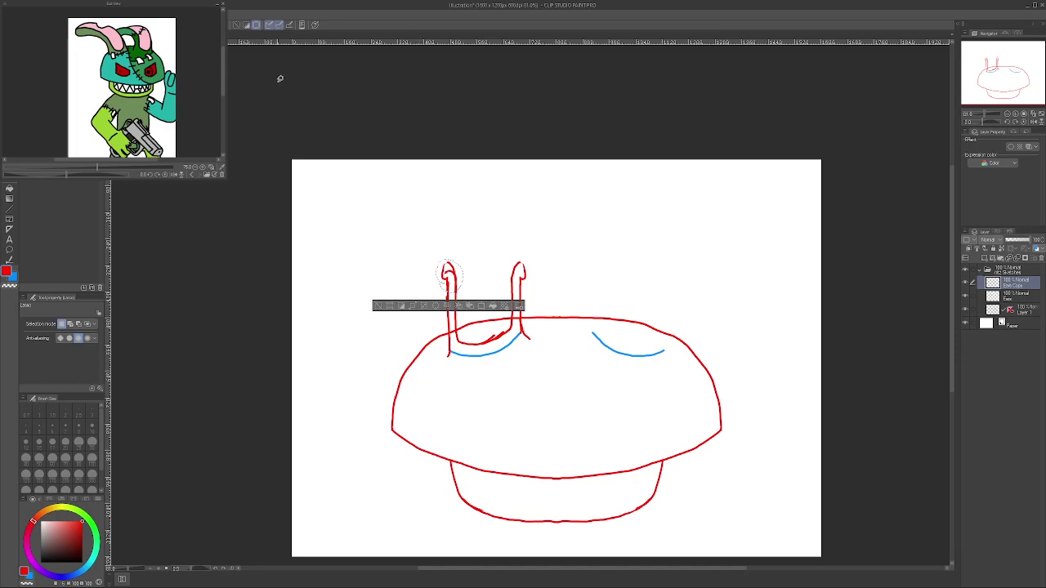
left_click(391, 301)
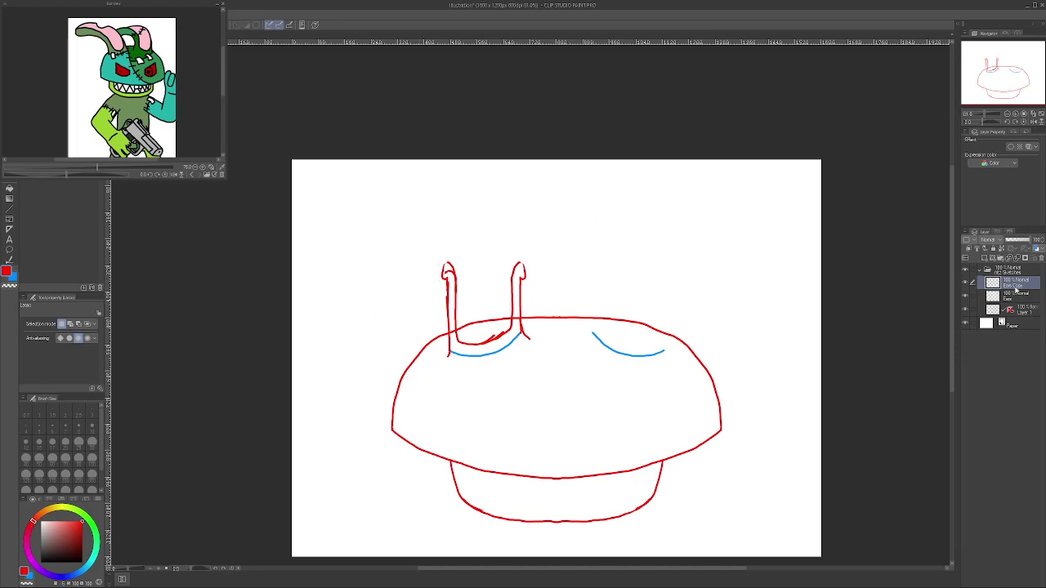
left_click(991, 258)
left_click_drag(1008, 287, 1004, 308)
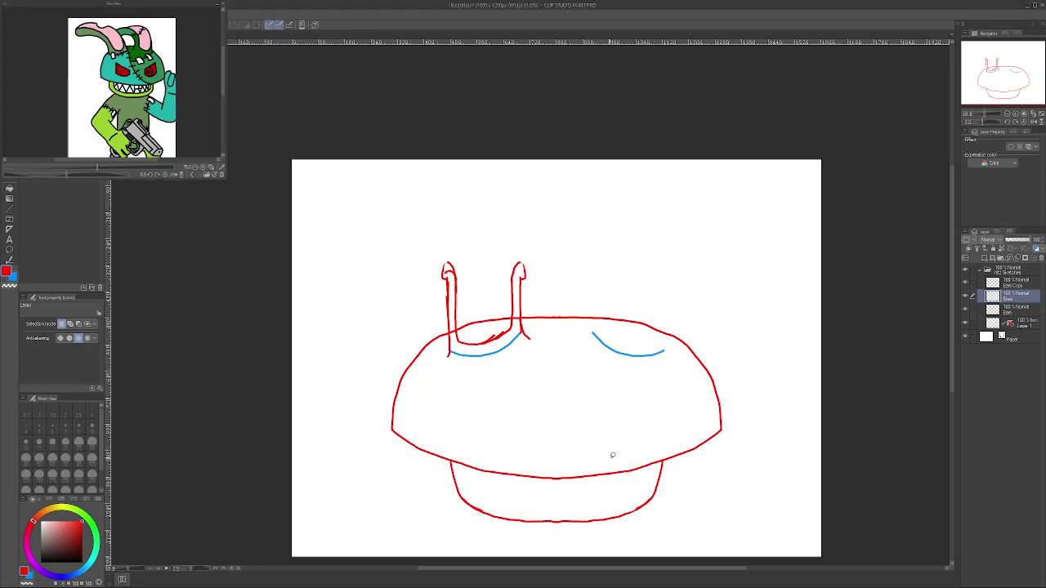
- Draw a mirrored pair of red eyes with slanted tops and rounded bottoms on the head's symmetry-ruler layer with the pen
scroll(614, 461, "up", 4)
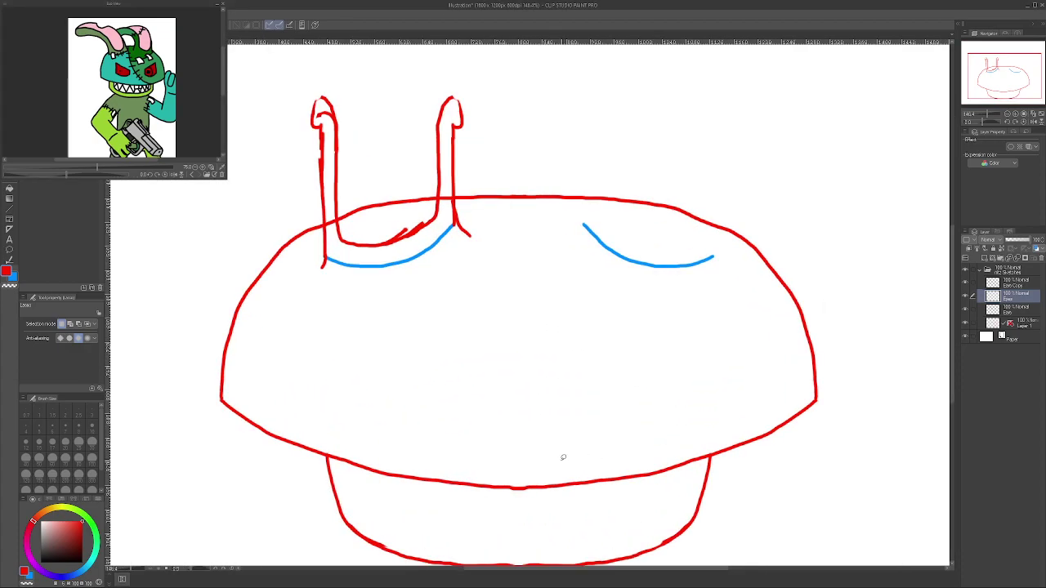
key("p")
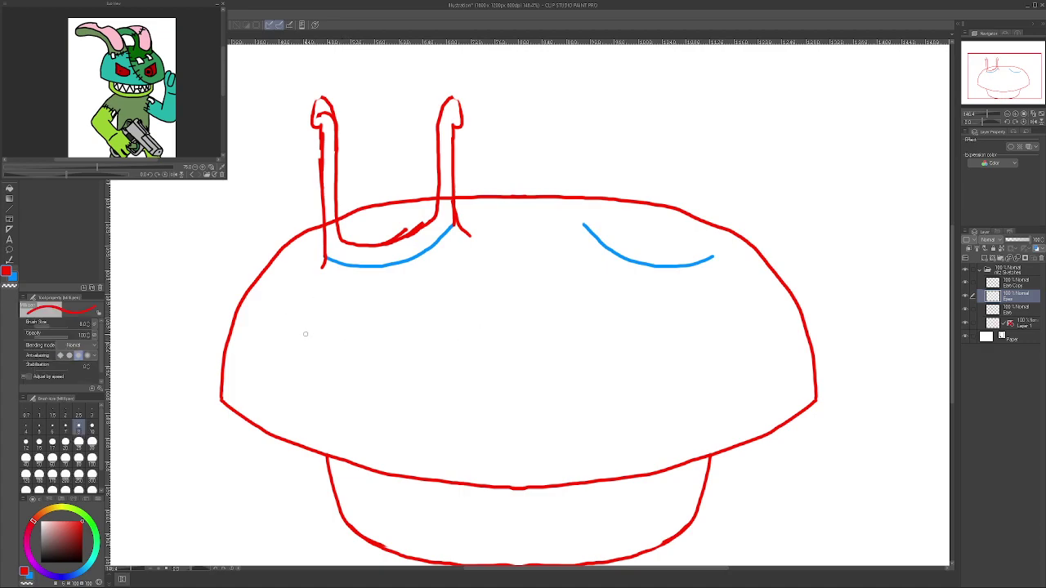
left_click_drag(301, 323, 307, 369)
key("ctrl+z")
left_click(1009, 325)
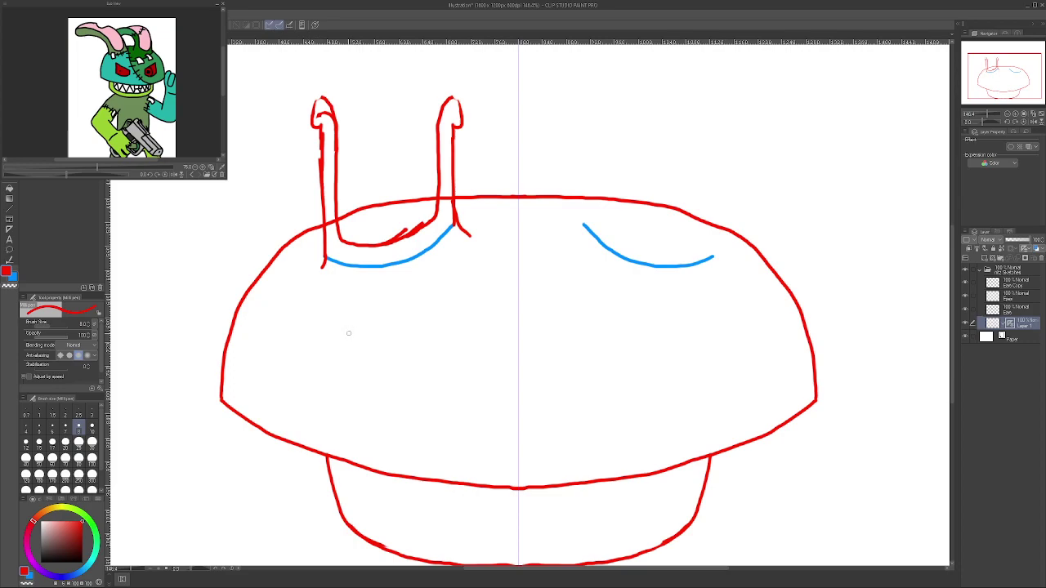
left_click_drag(341, 321, 344, 381)
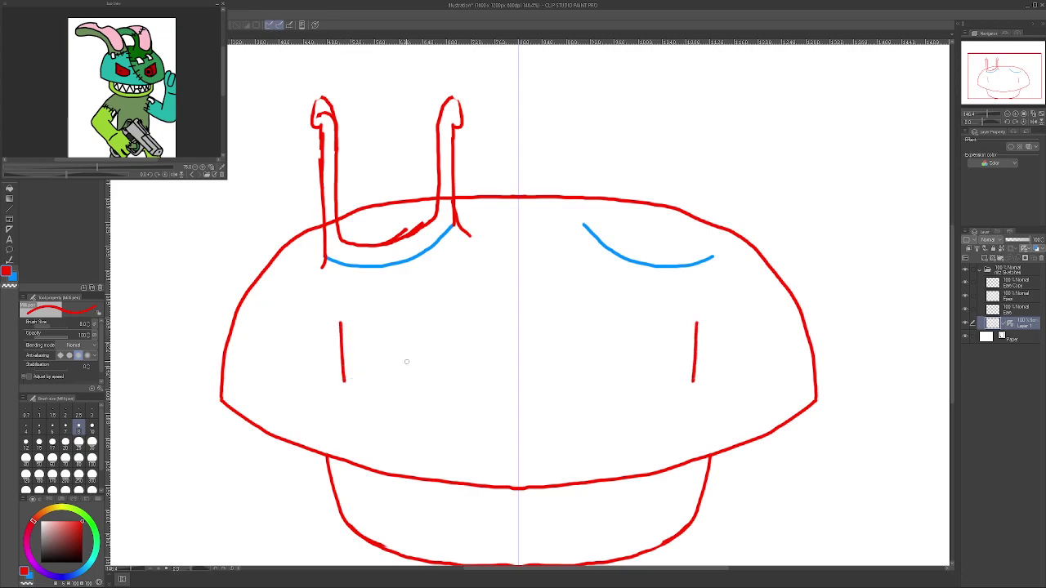
mouse_move(407, 356)
left_mouse_down()
mouse_move(368, 393)
mouse_move(402, 388)
mouse_move(405, 359)
mouse_move(341, 325)
left_mouse_up()
scroll(341, 325, "down", 5)
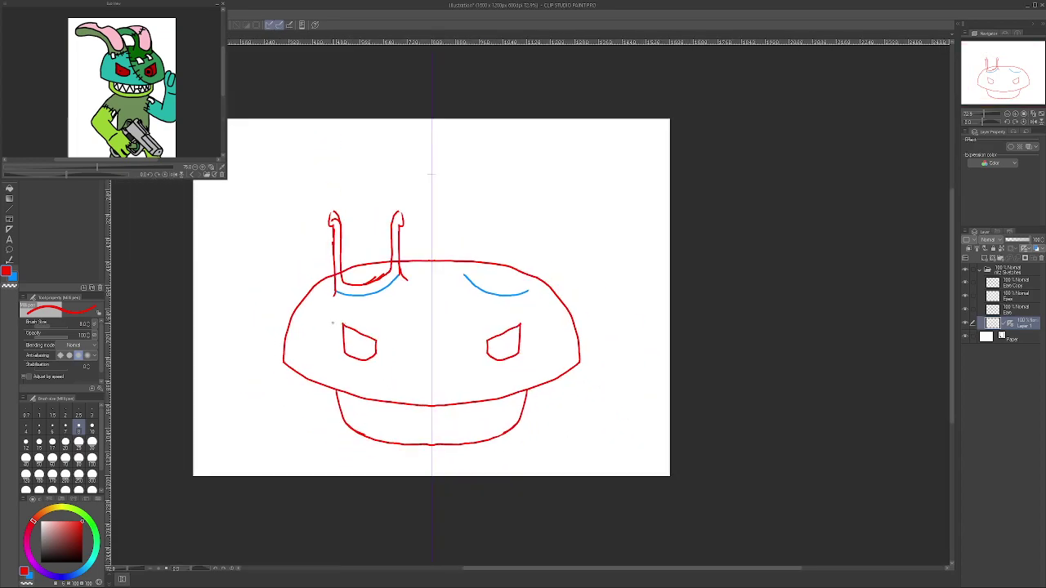
scroll(361, 338, "up", 2)
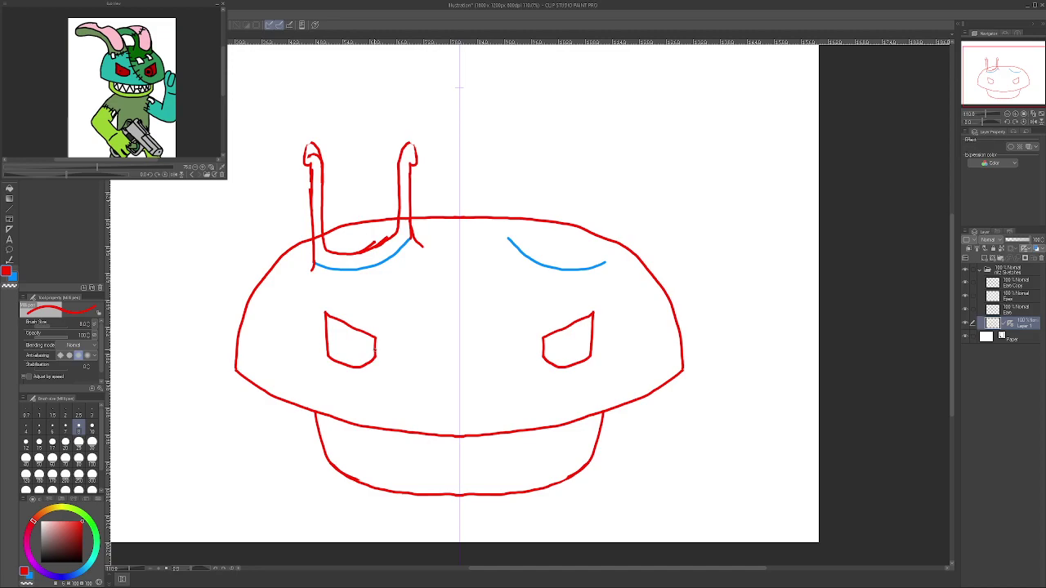
key("ctrl+t")
left_click_drag(232, 217, 146, 162)
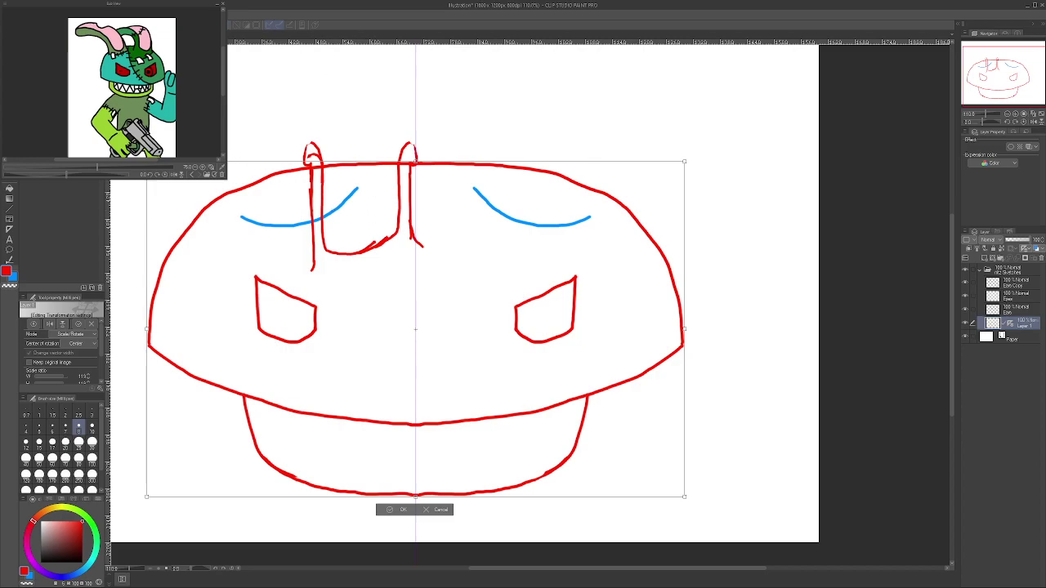
key("ctrl+z")
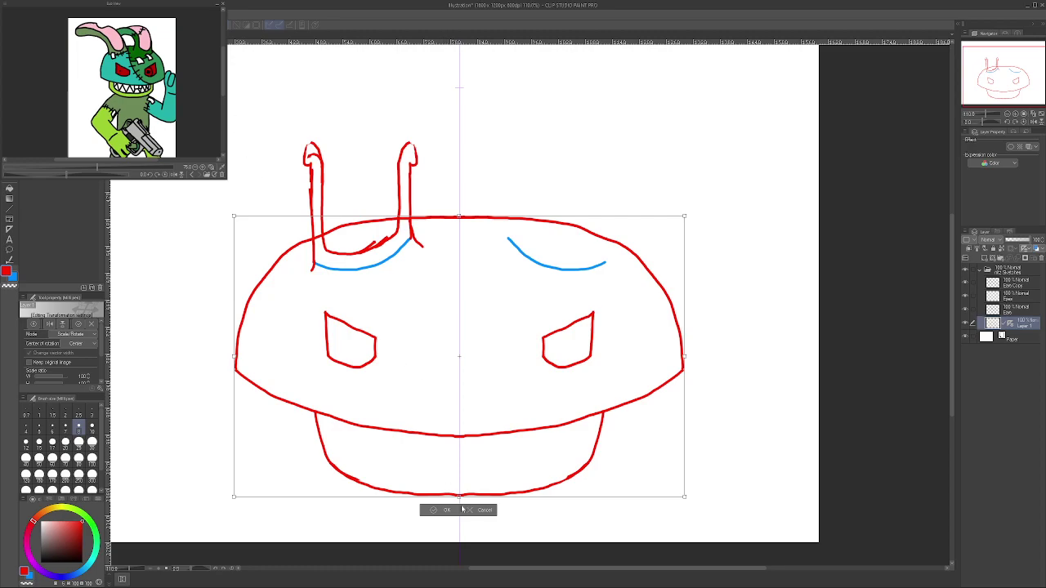
left_click(466, 509)
- Erase the left eye on the head's symmetry-ruler layer and lower that layer's opacity to roughly half
left_click(1012, 310)
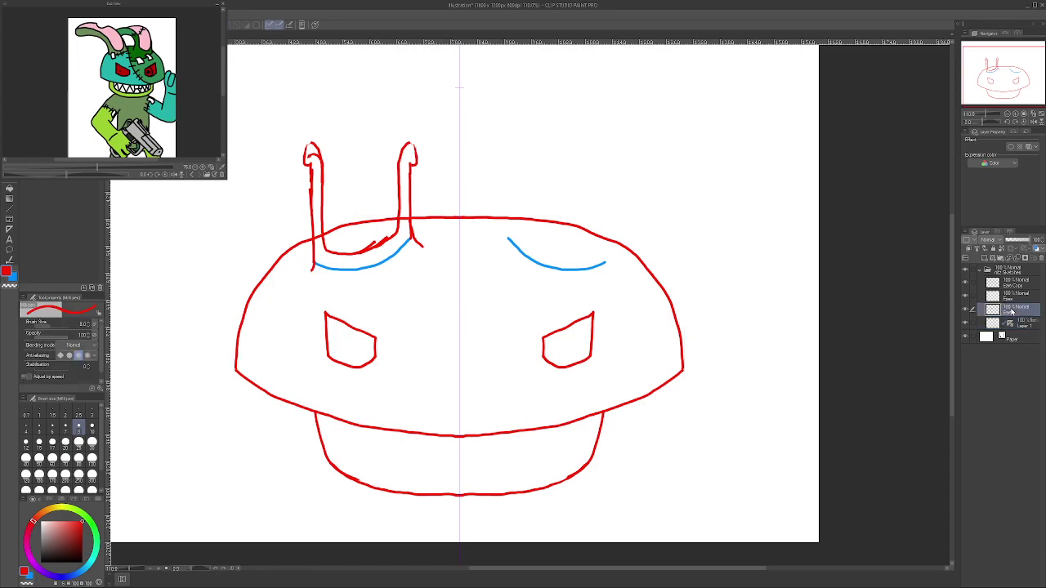
left_click(1027, 299)
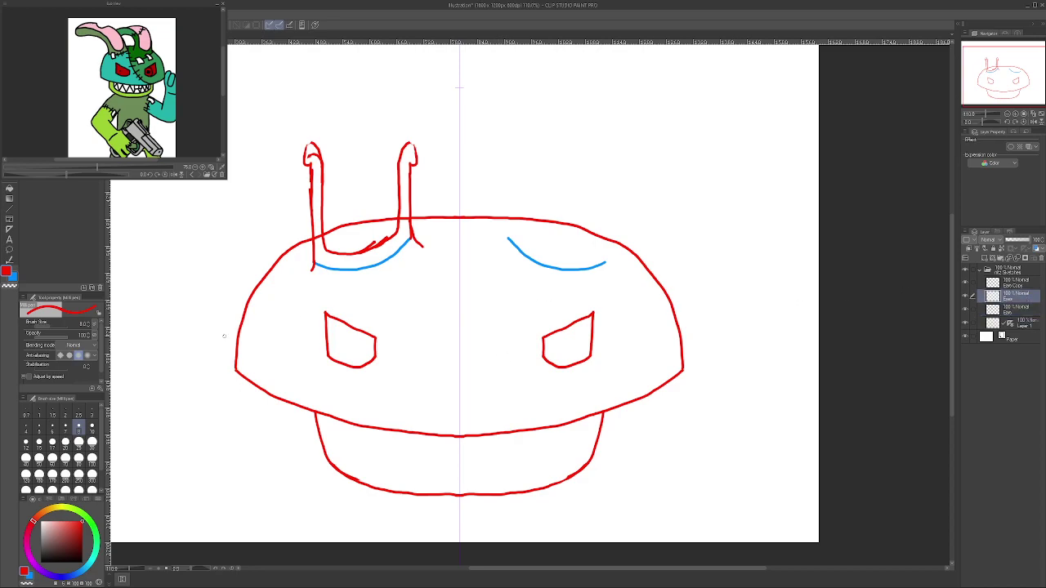
scroll(273, 348, "up", 5)
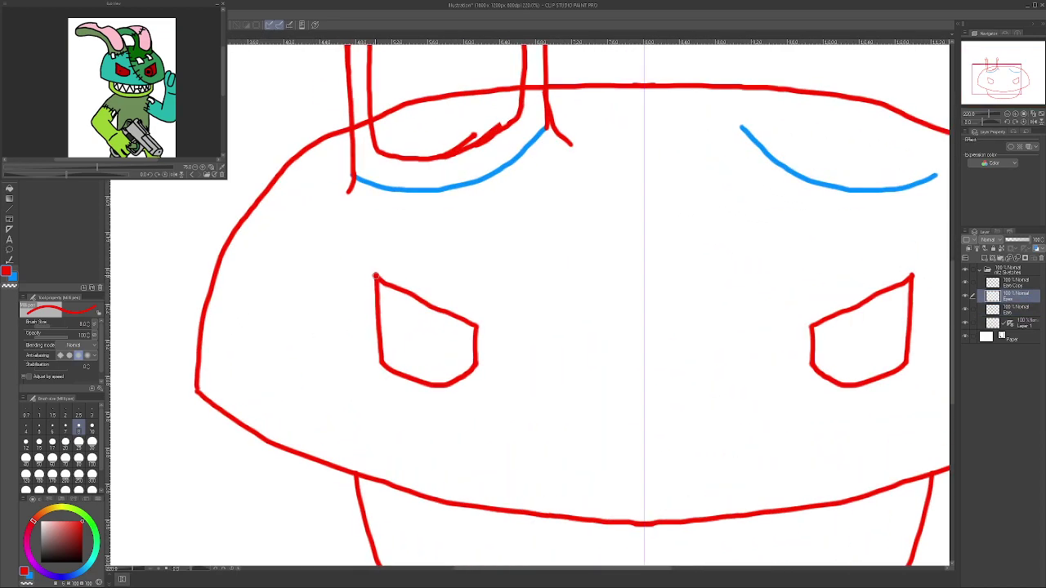
left_click(1019, 325)
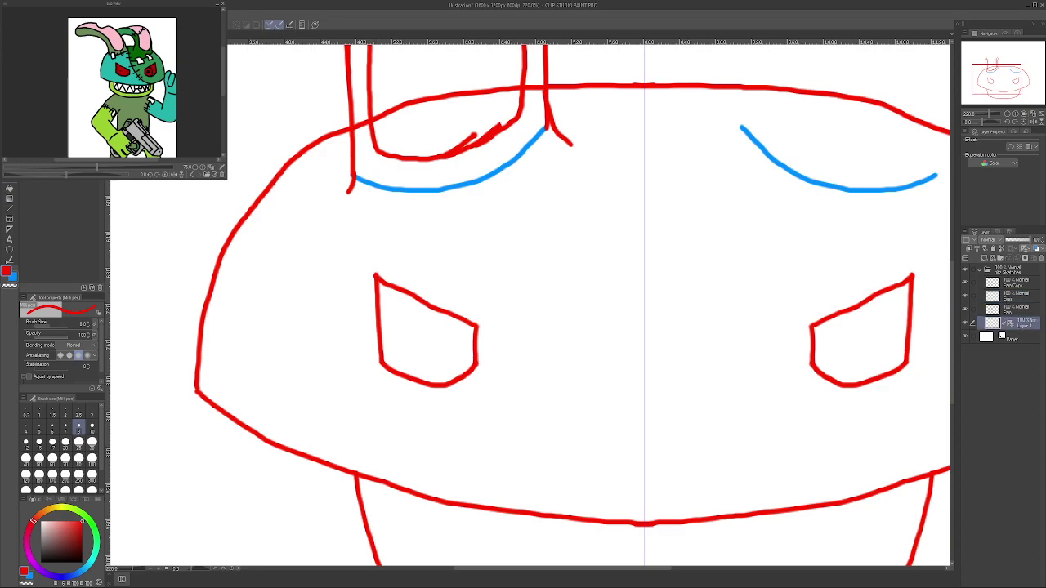
key("e")
mouse_move(362, 316)
left_mouse_down()
mouse_move(380, 281)
mouse_move(378, 263)
mouse_move(401, 298)
mouse_move(397, 356)
mouse_move(433, 390)
mouse_move(429, 346)
mouse_move(456, 344)
mouse_move(454, 355)
mouse_move(463, 342)
mouse_move(449, 294)
left_mouse_up()
scroll(406, 338, "down", 2)
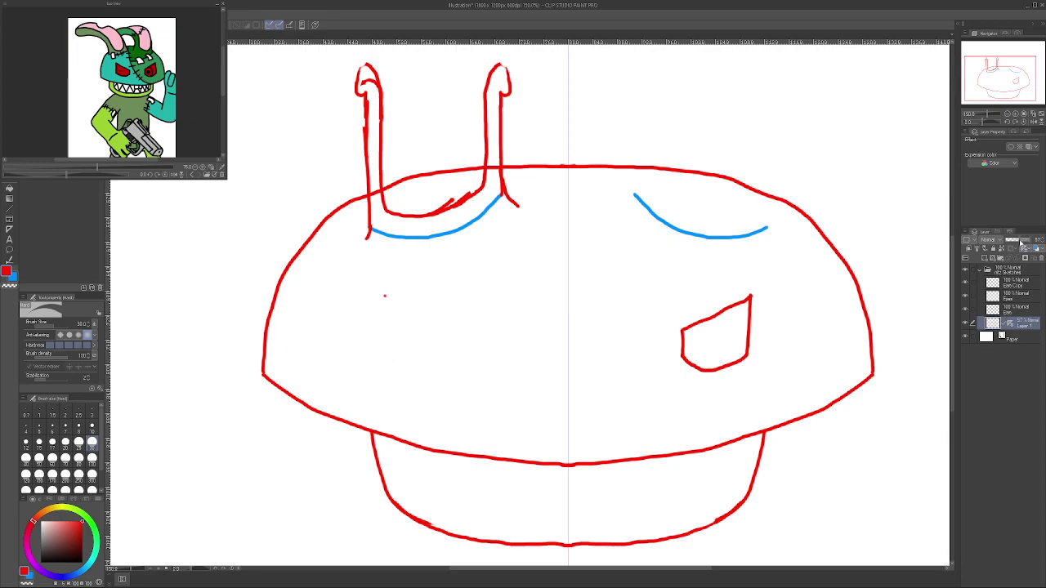
left_click(1020, 243)
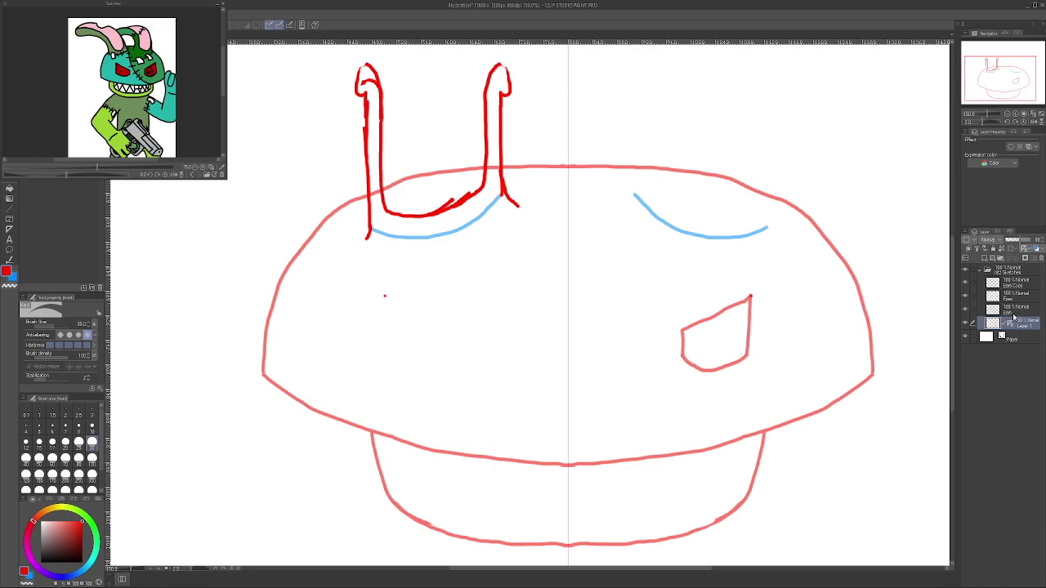
- Erase the rounded jaw outline beneath the head, from its left side across to the right
scroll(373, 455, "up", 1)
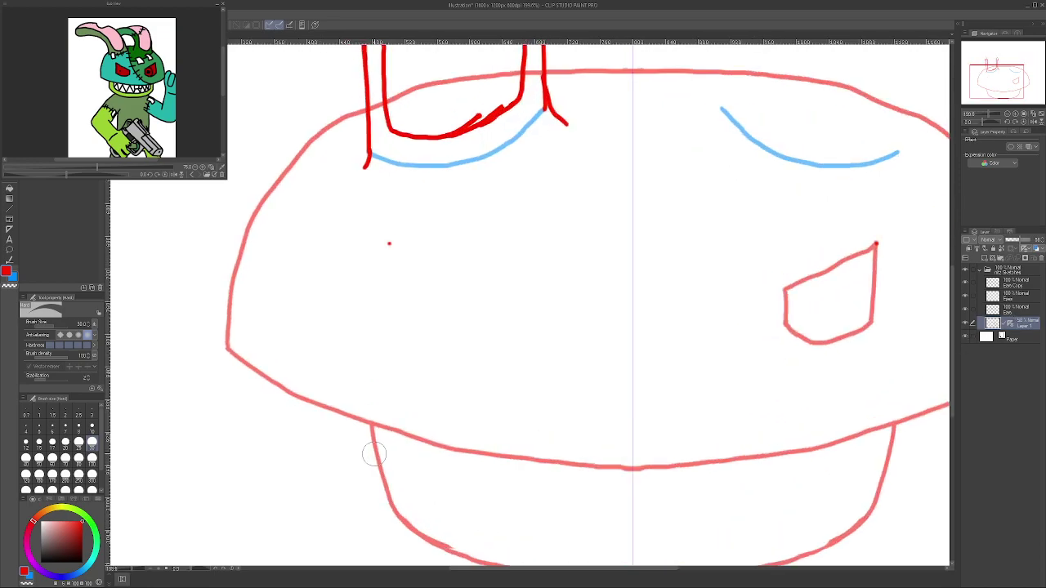
mouse_move(373, 431)
left_mouse_down()
mouse_move(385, 485)
mouse_move(396, 487)
mouse_move(388, 502)
mouse_move(428, 507)
left_mouse_up()
scroll(502, 562, "down", 3)
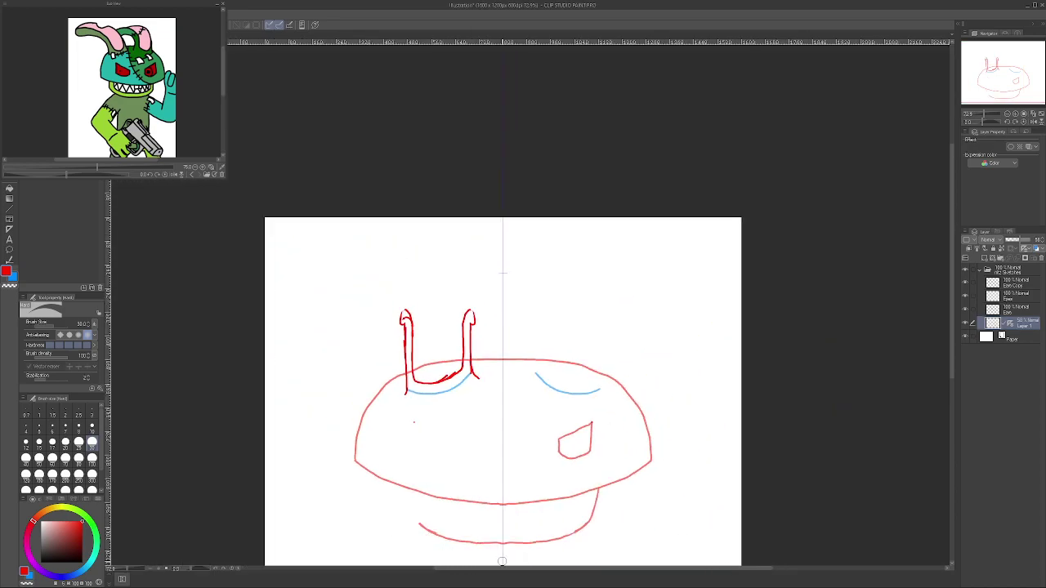
scroll(502, 561, "up", 3)
mouse_move(270, 457)
left_mouse_down()
mouse_move(425, 514)
mouse_move(413, 518)
mouse_move(575, 516)
mouse_move(581, 527)
mouse_move(517, 508)
mouse_move(601, 517)
mouse_move(741, 465)
mouse_move(723, 480)
mouse_move(716, 472)
mouse_move(773, 378)
left_mouse_up()
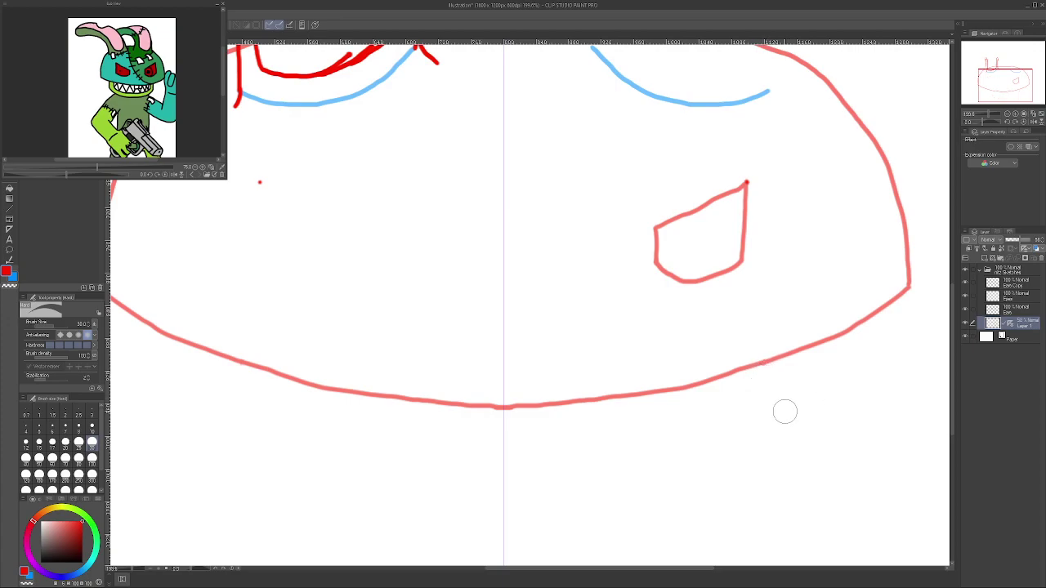